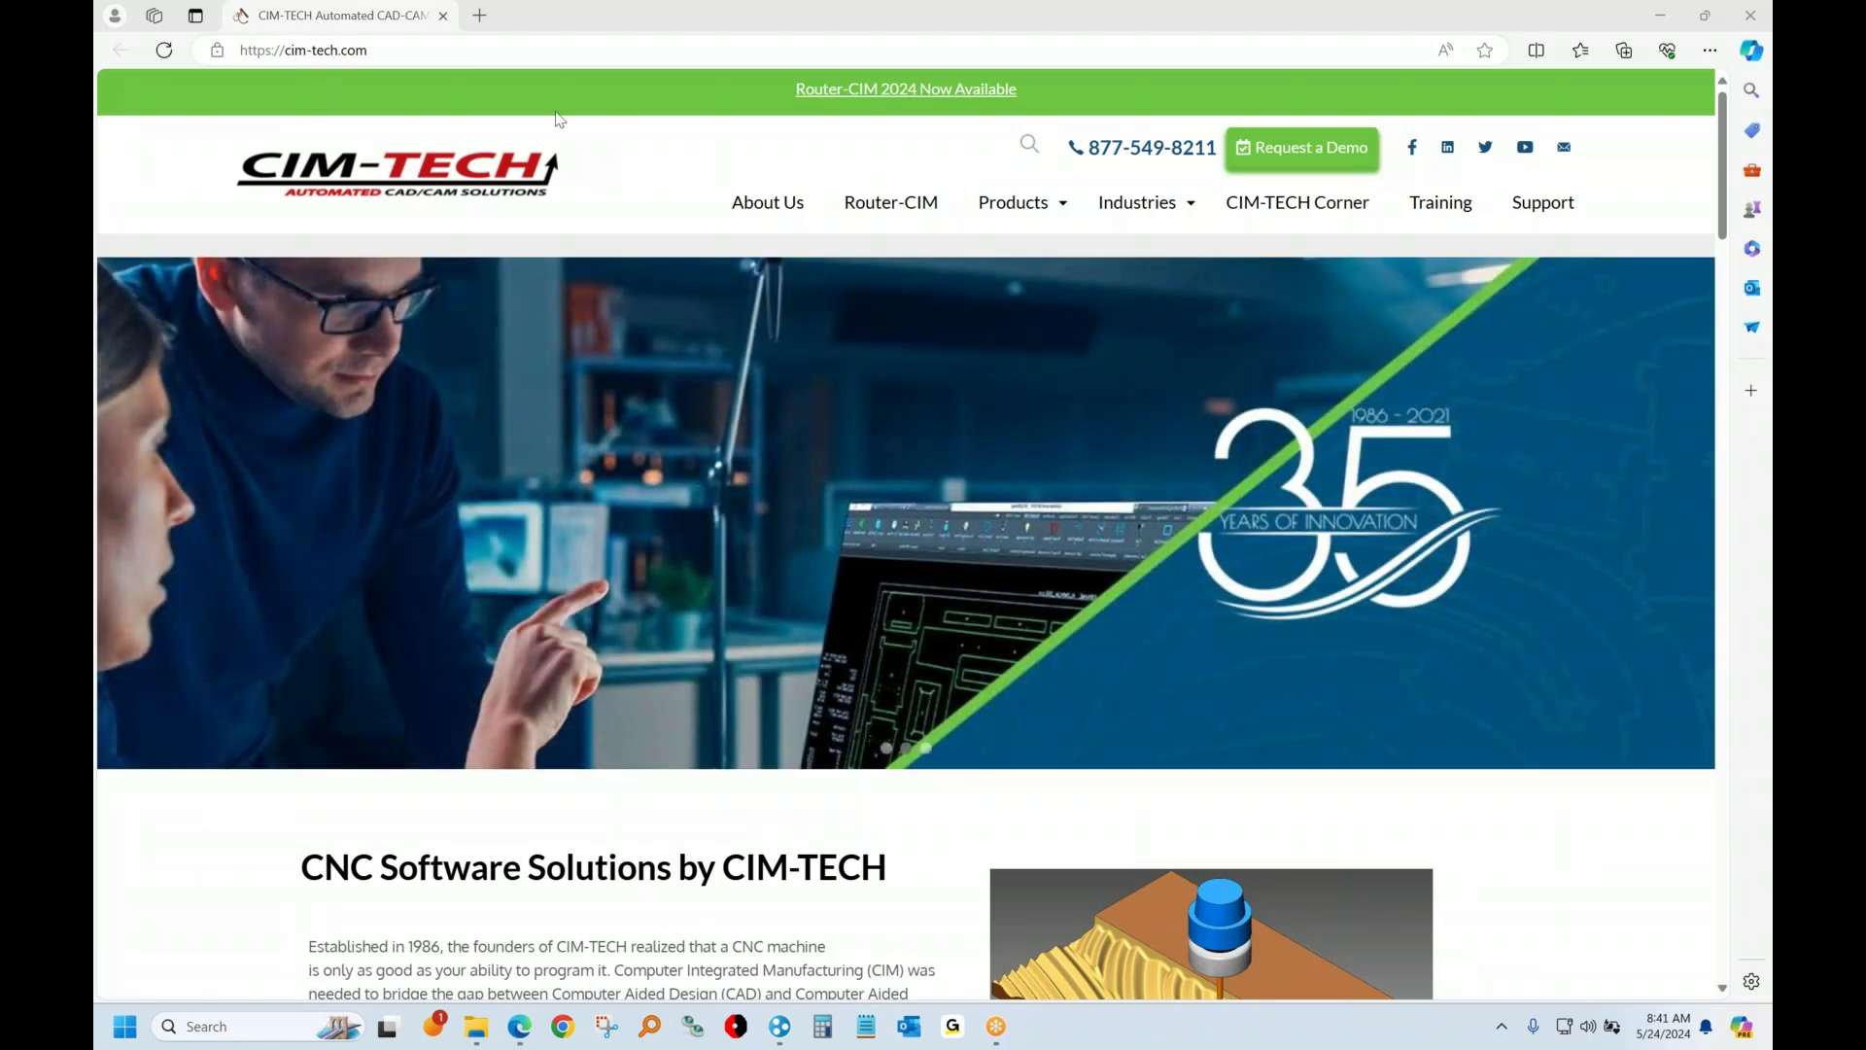
# Browse the CIM-TECH Products page down to Solid-CIM 3D, then close Edge
pyautogui.moveTo(1026, 206)
pyautogui.click(1030, 209)
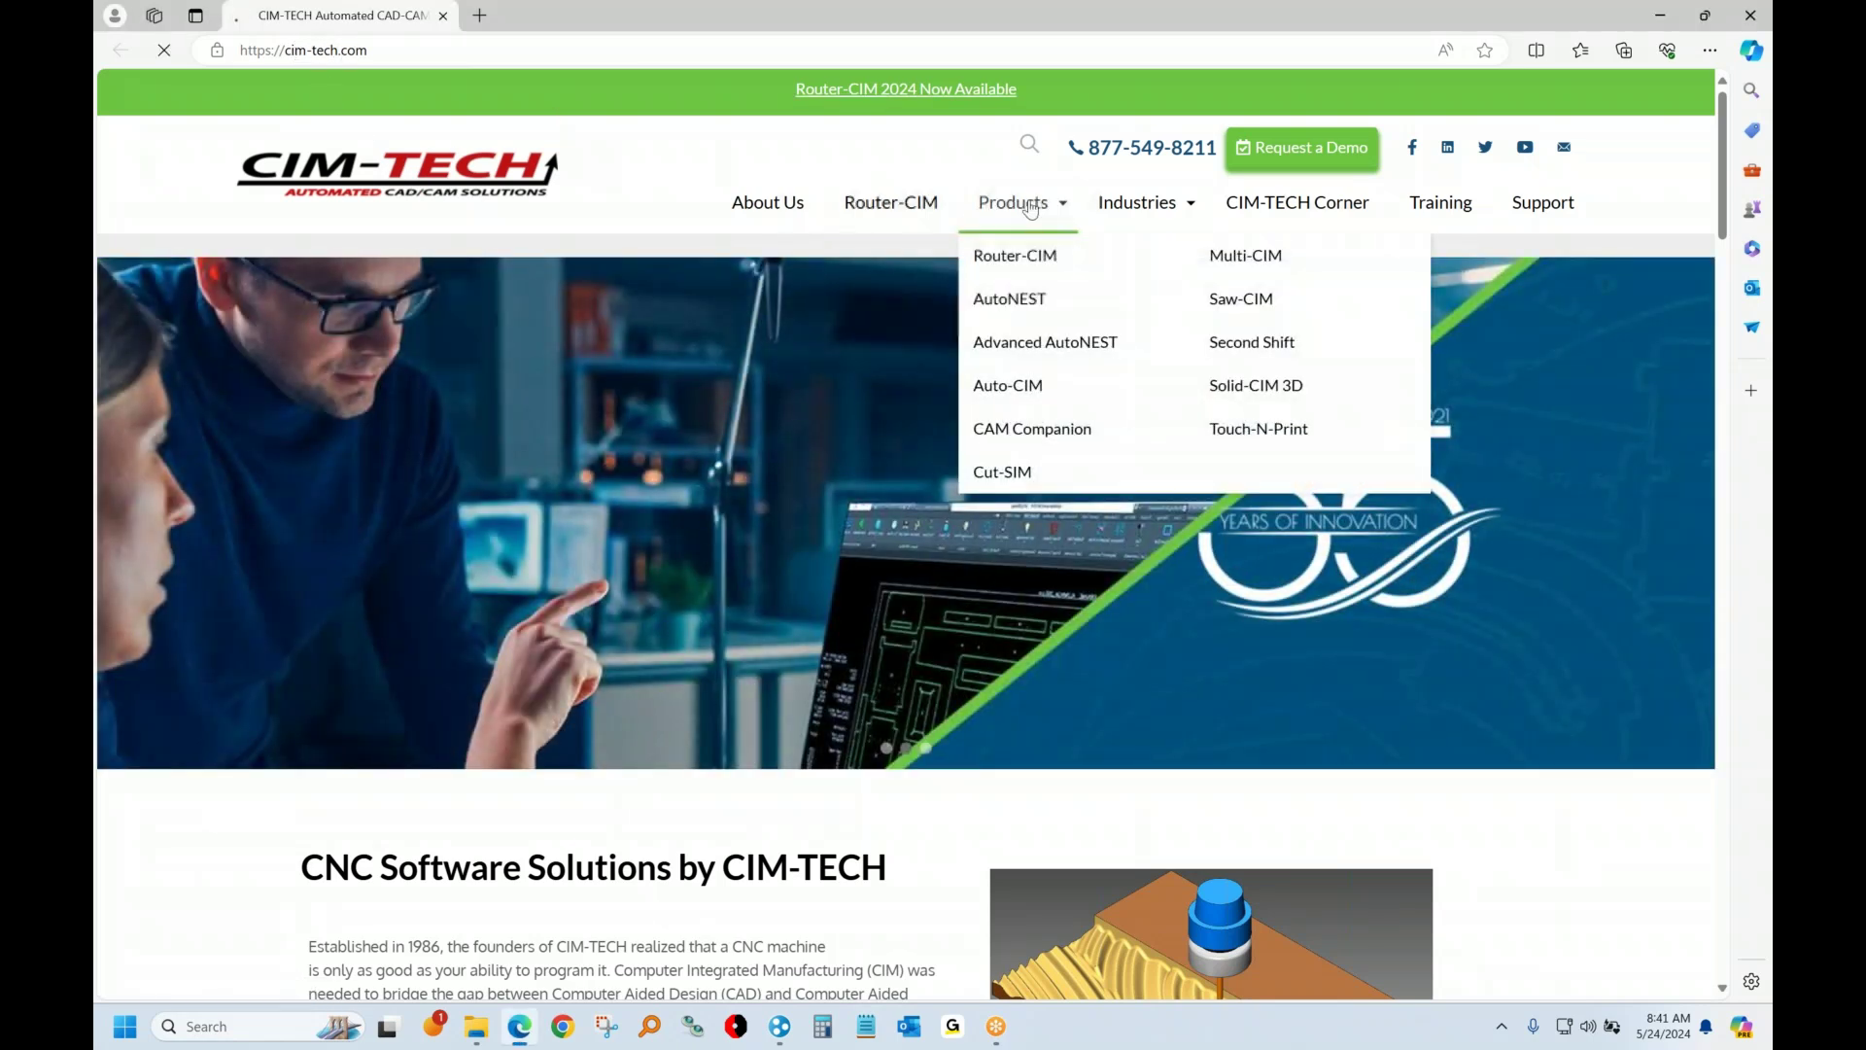
pyautogui.scroll(-2, 625, 505)
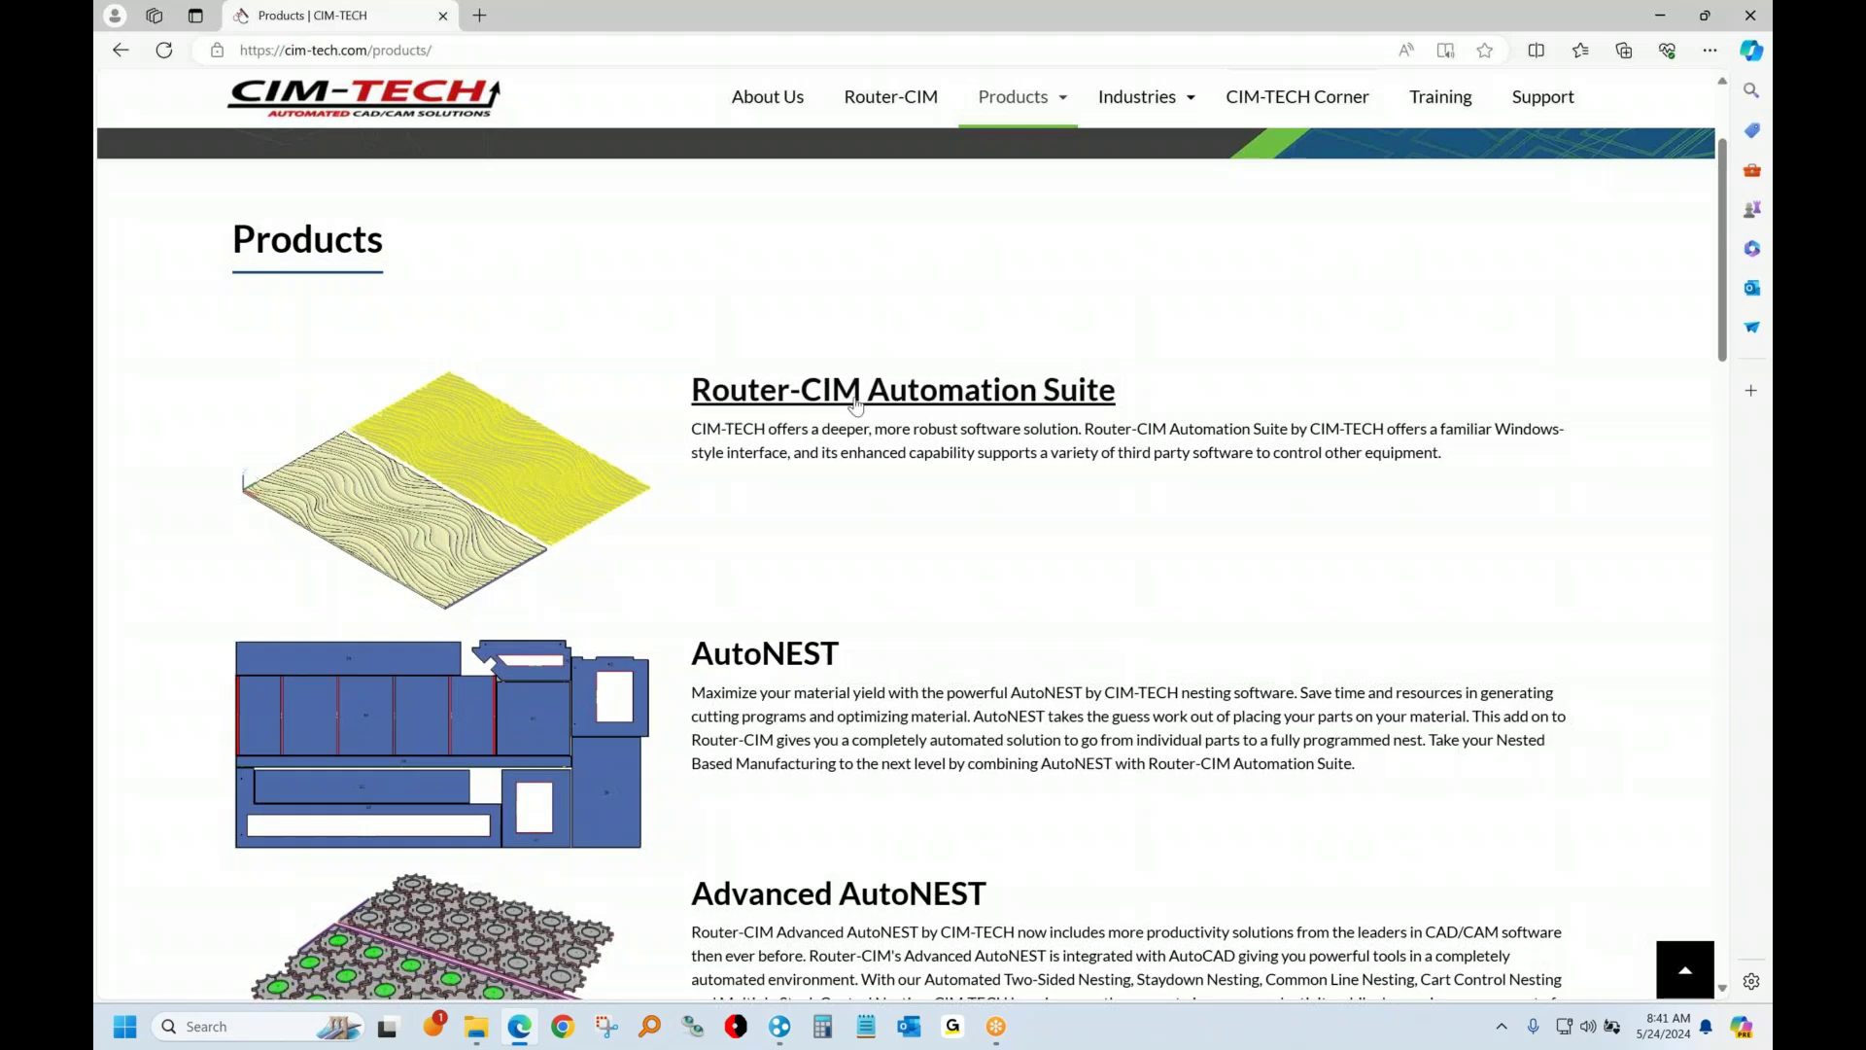
pyautogui.scroll(-1, 855, 405)
pyautogui.scroll(1, 822, 554)
pyautogui.scroll(-6, 823, 442)
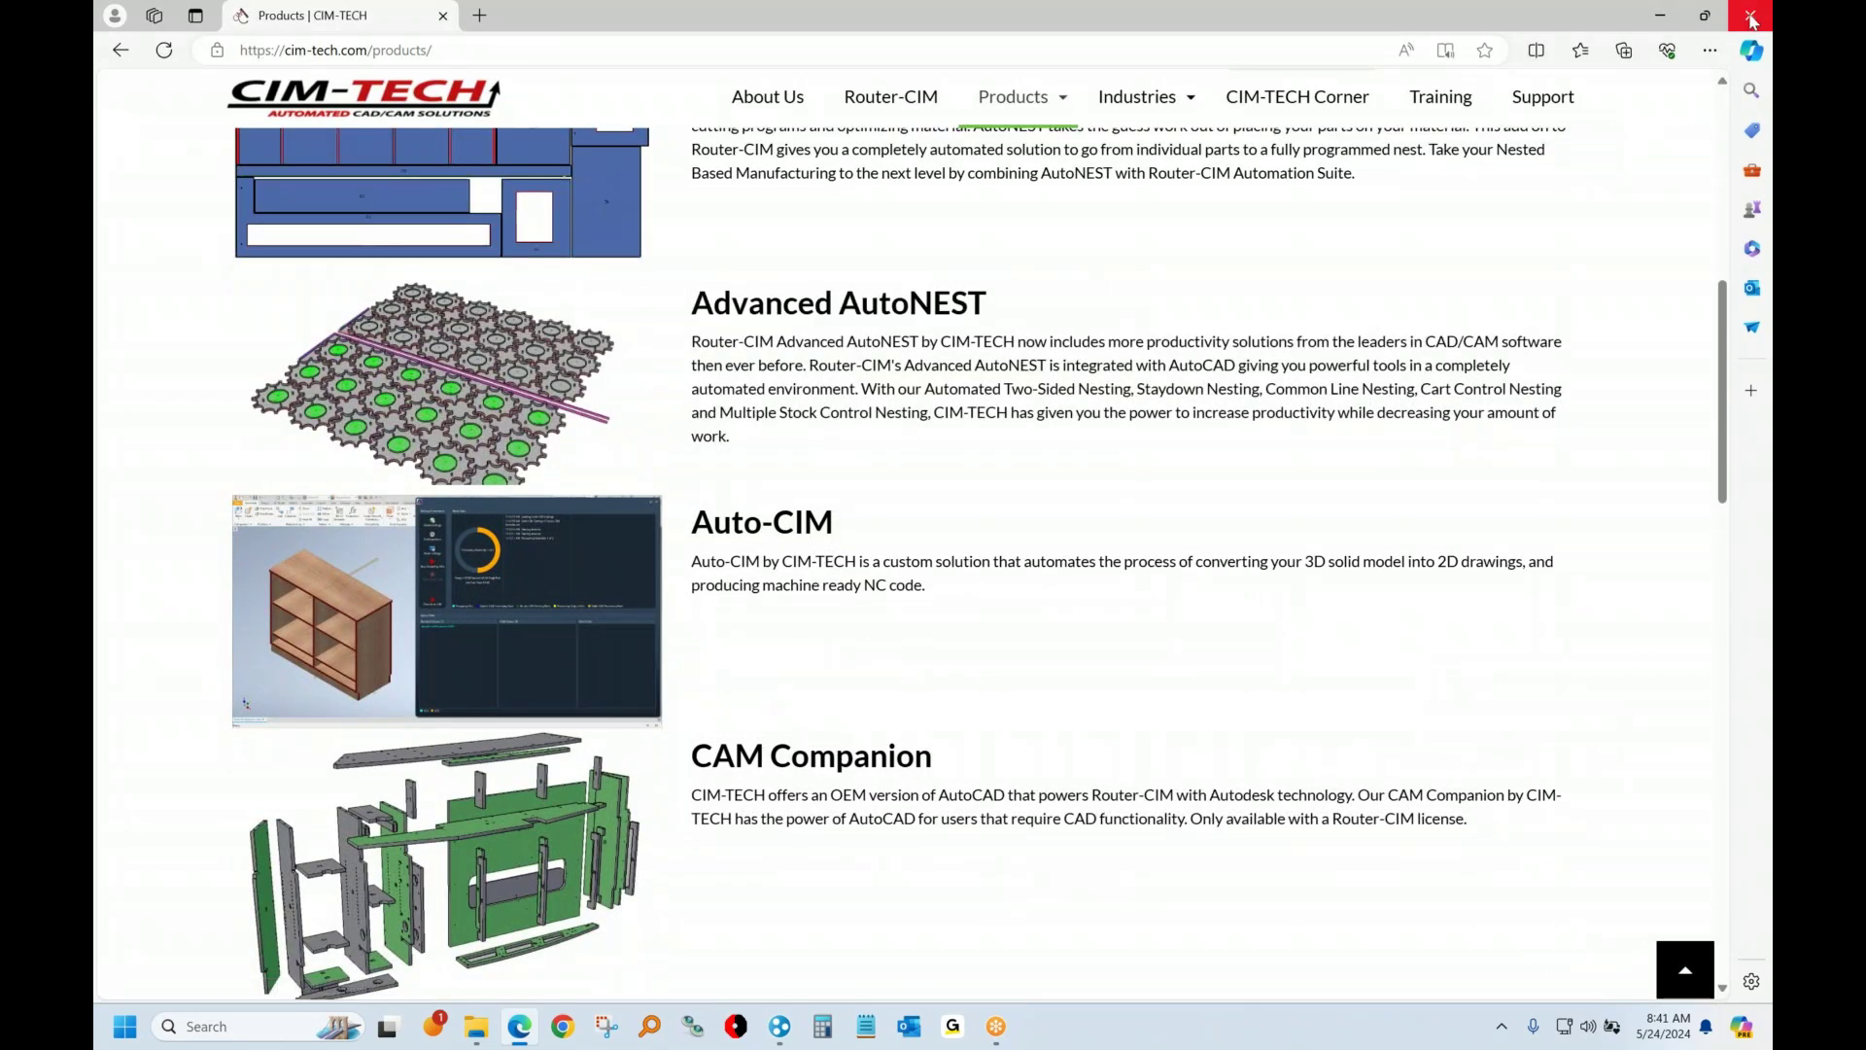
pyautogui.scroll(-6, 913, 641)
pyautogui.scroll(-8, 913, 642)
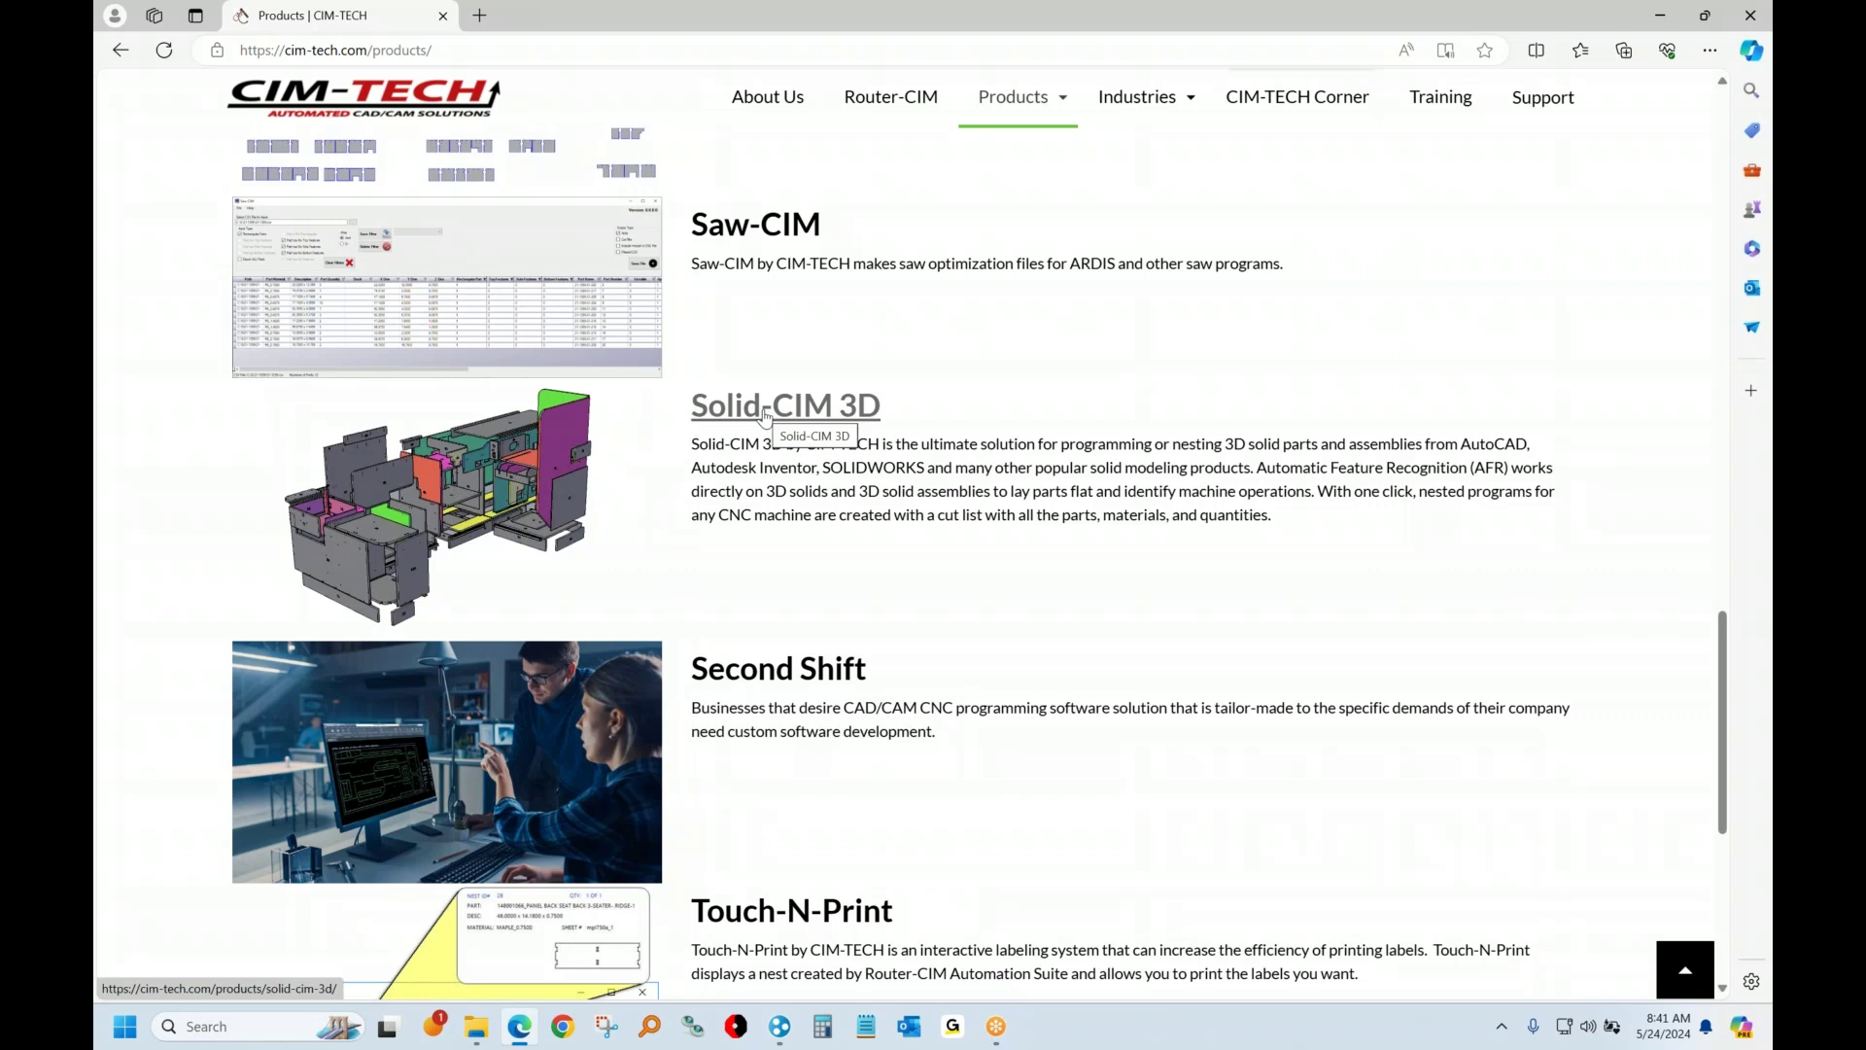
pyautogui.click(1750, 16)
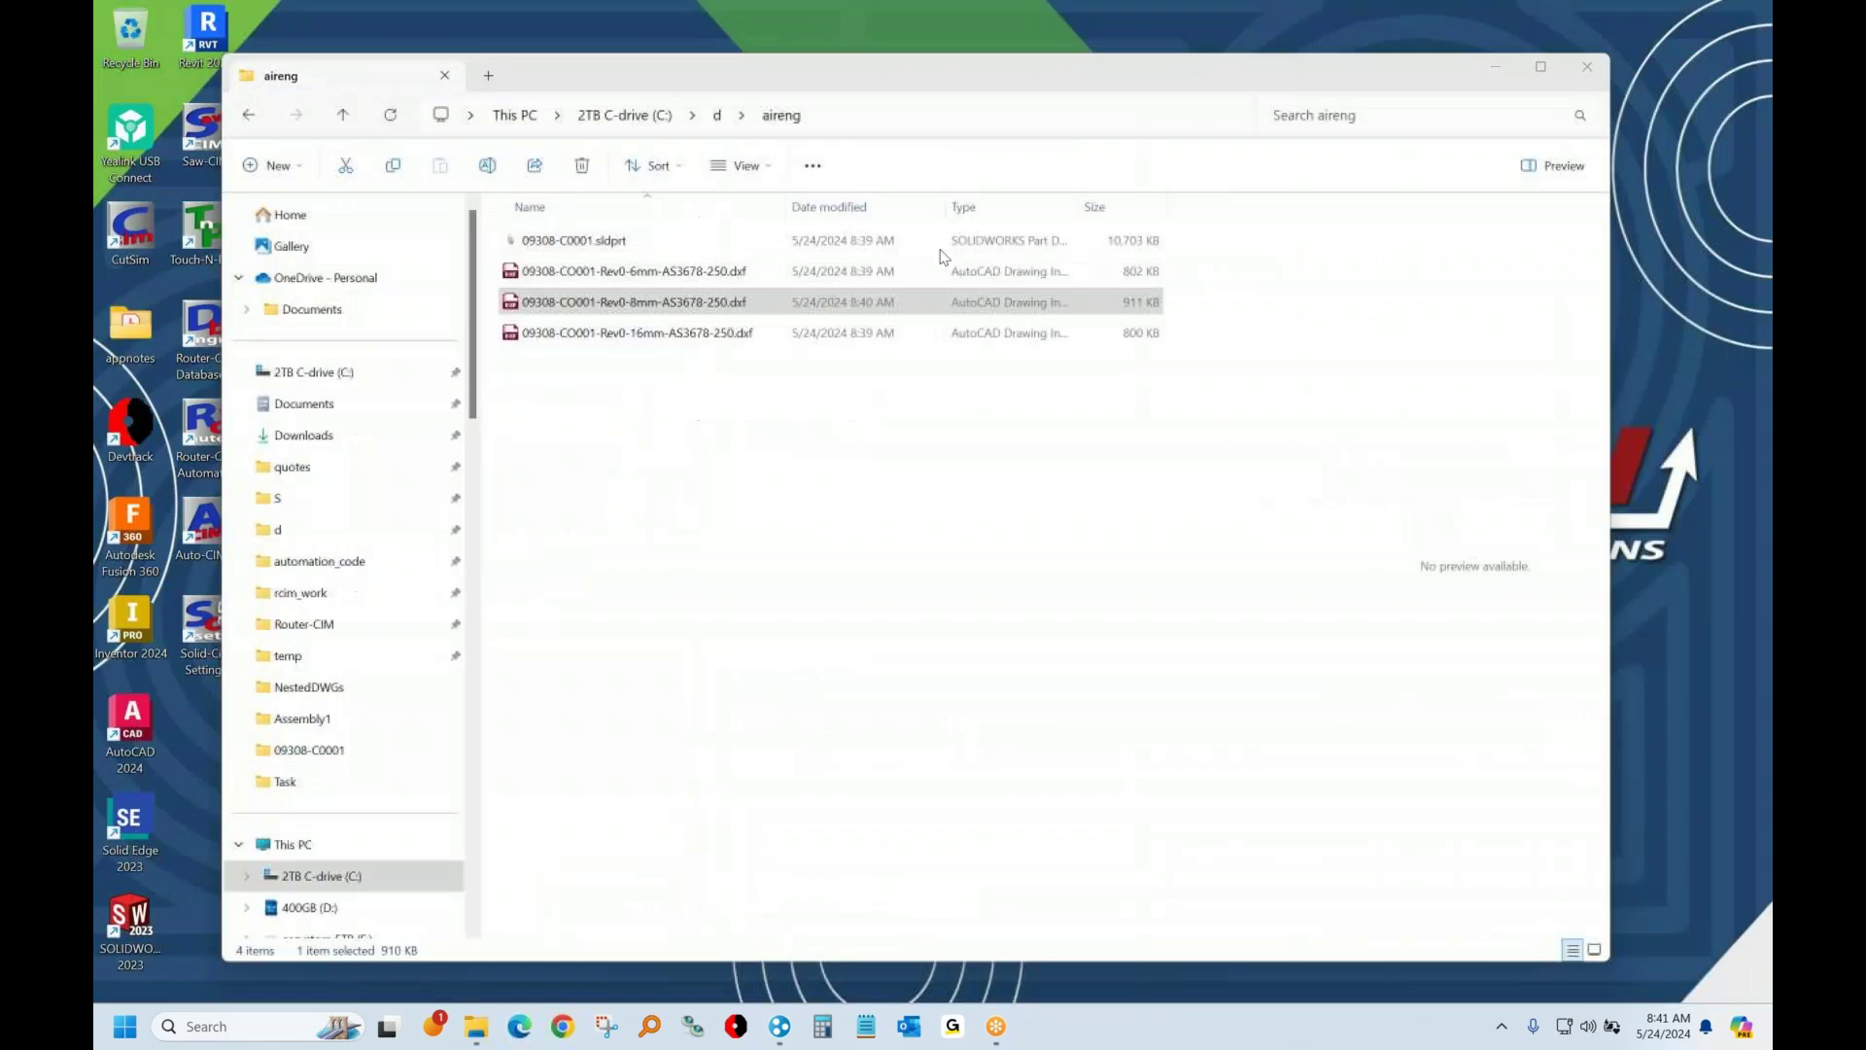
# Open 09308-C0001.sldprt from the aireng folder and minimize File Explorer
pyautogui.doubleClick(598, 243)
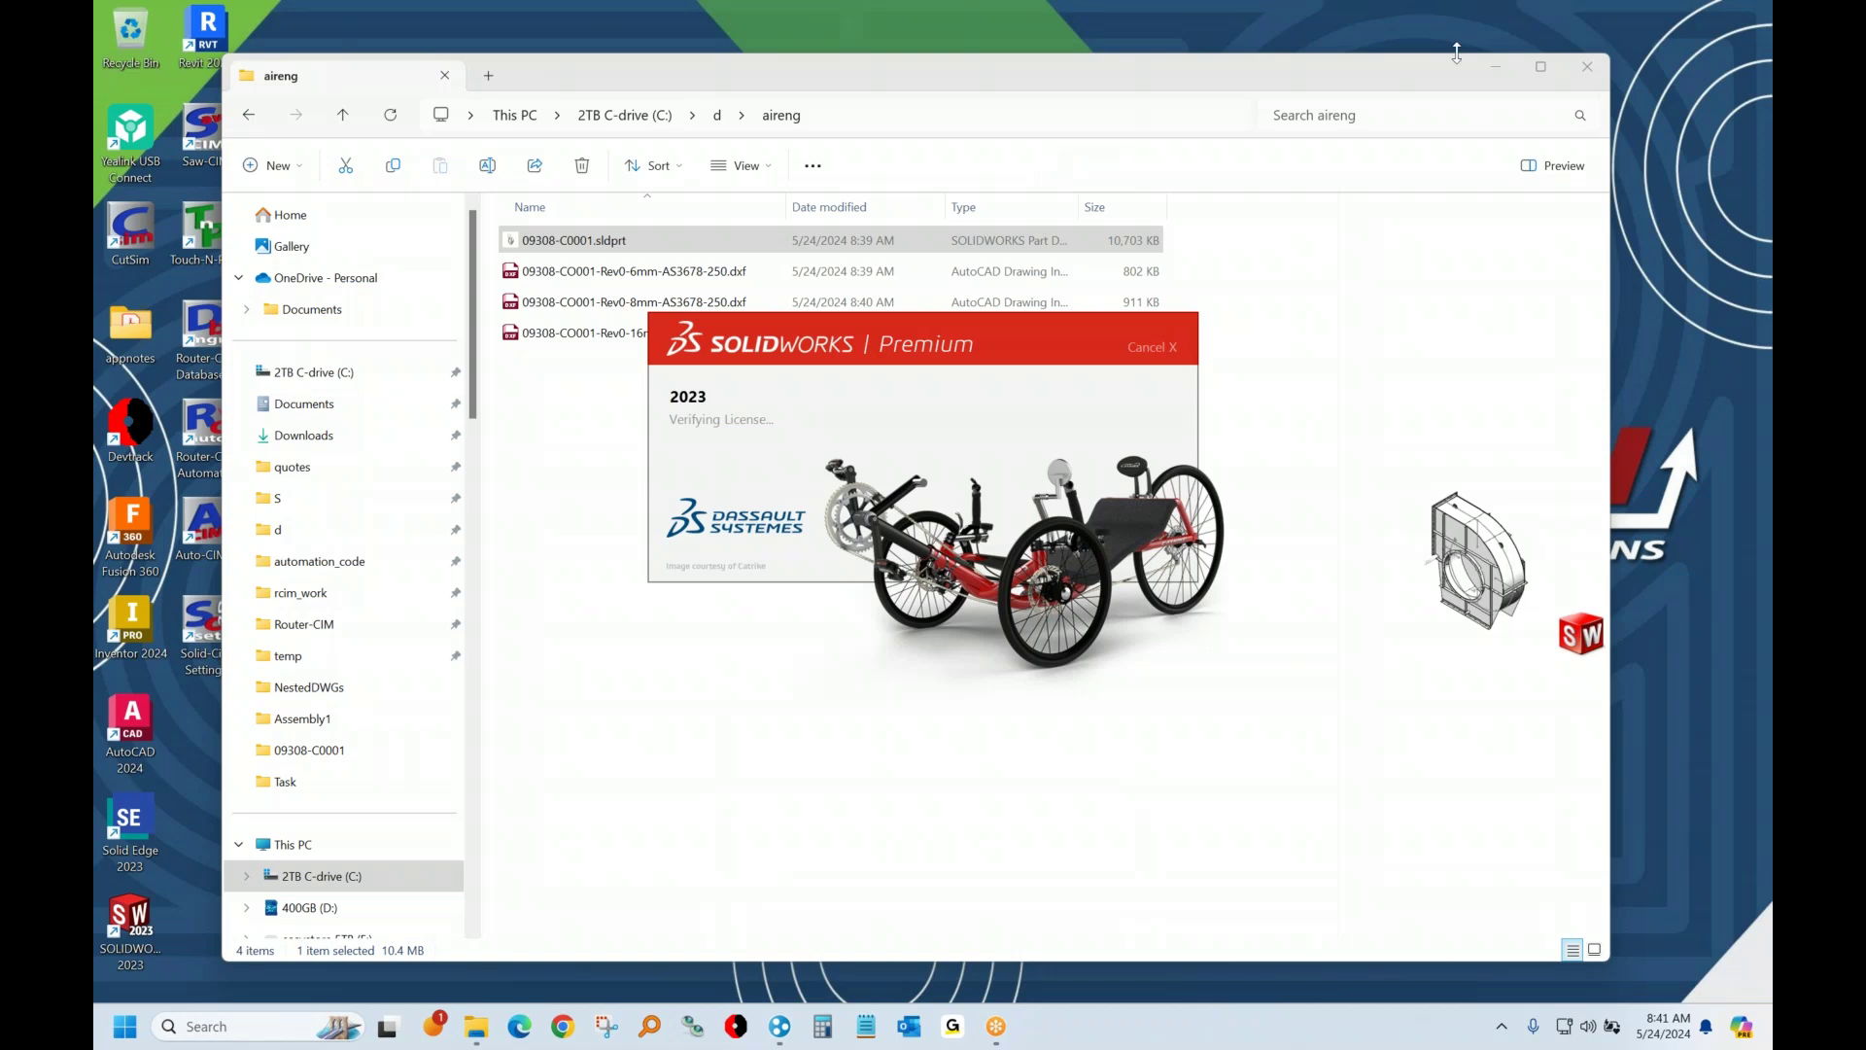
pyautogui.click(1497, 68)
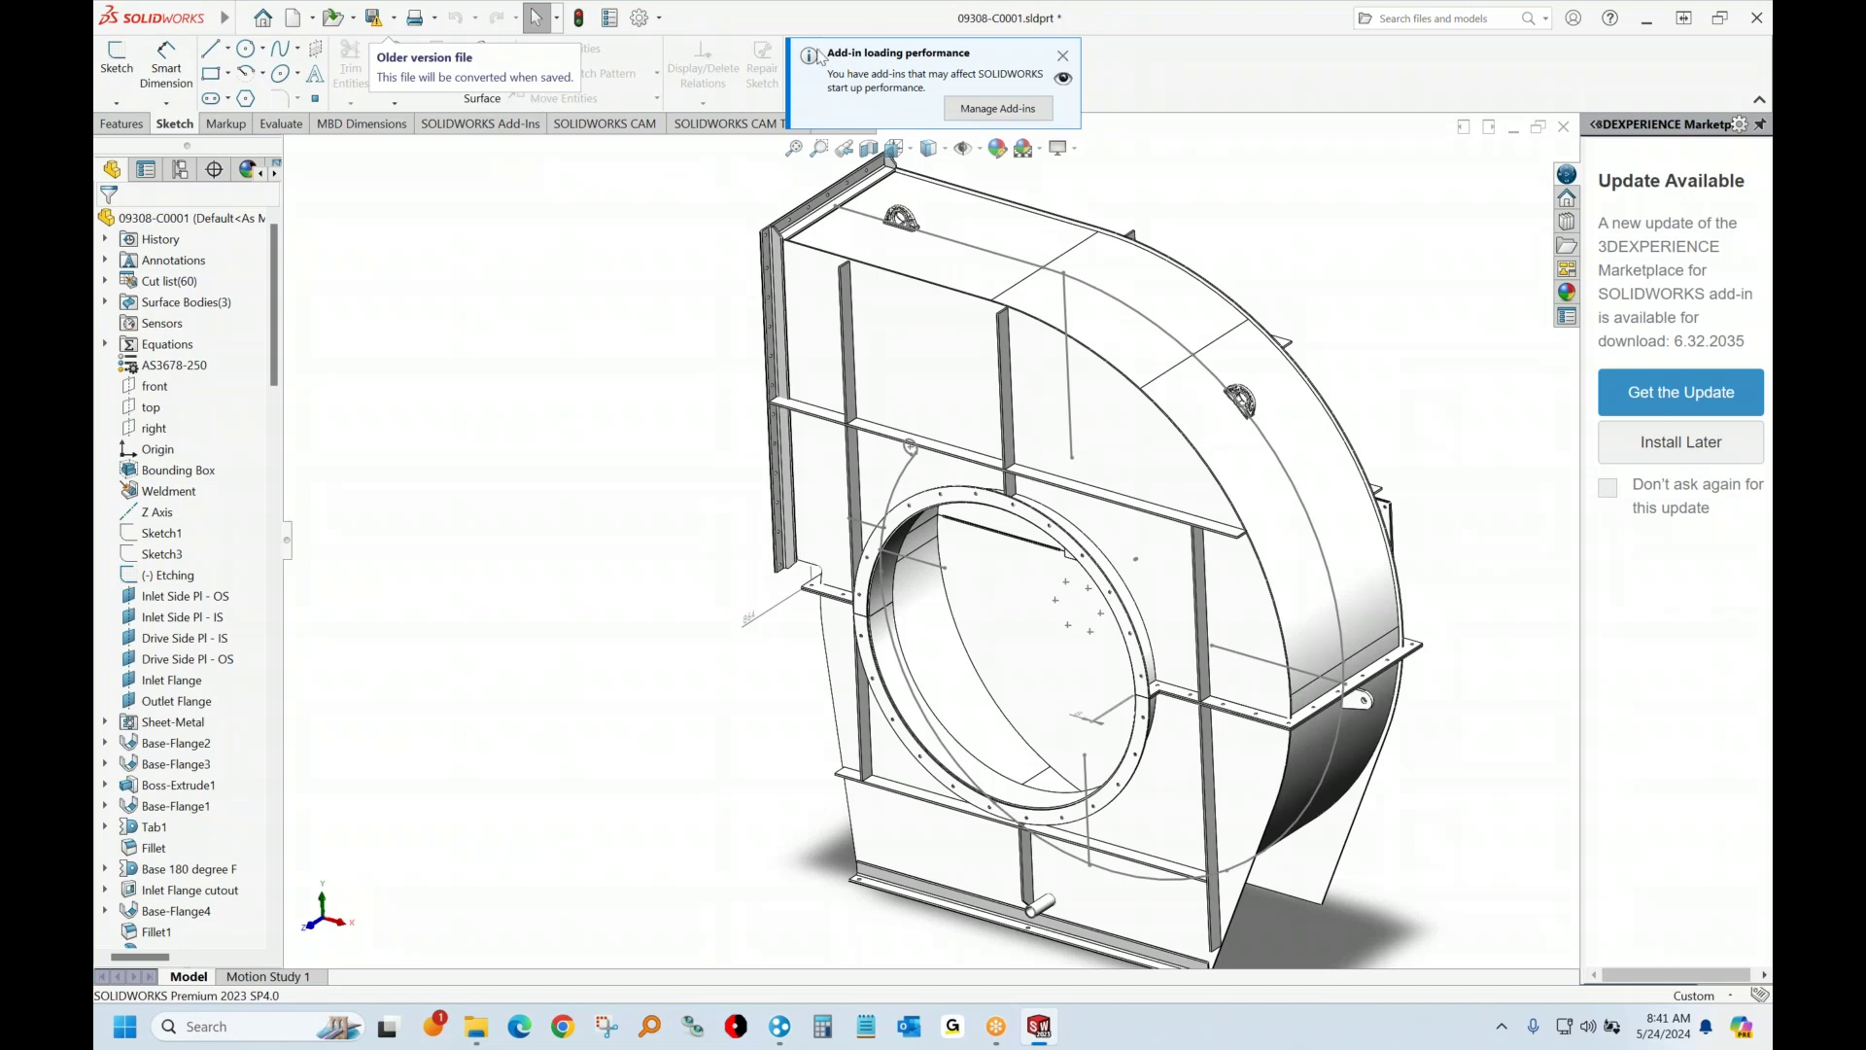
# Set Solid-CIM Settings to Metric, review Geometric, System and Colors & Layers pages, and accept
pyautogui.click(1062, 56)
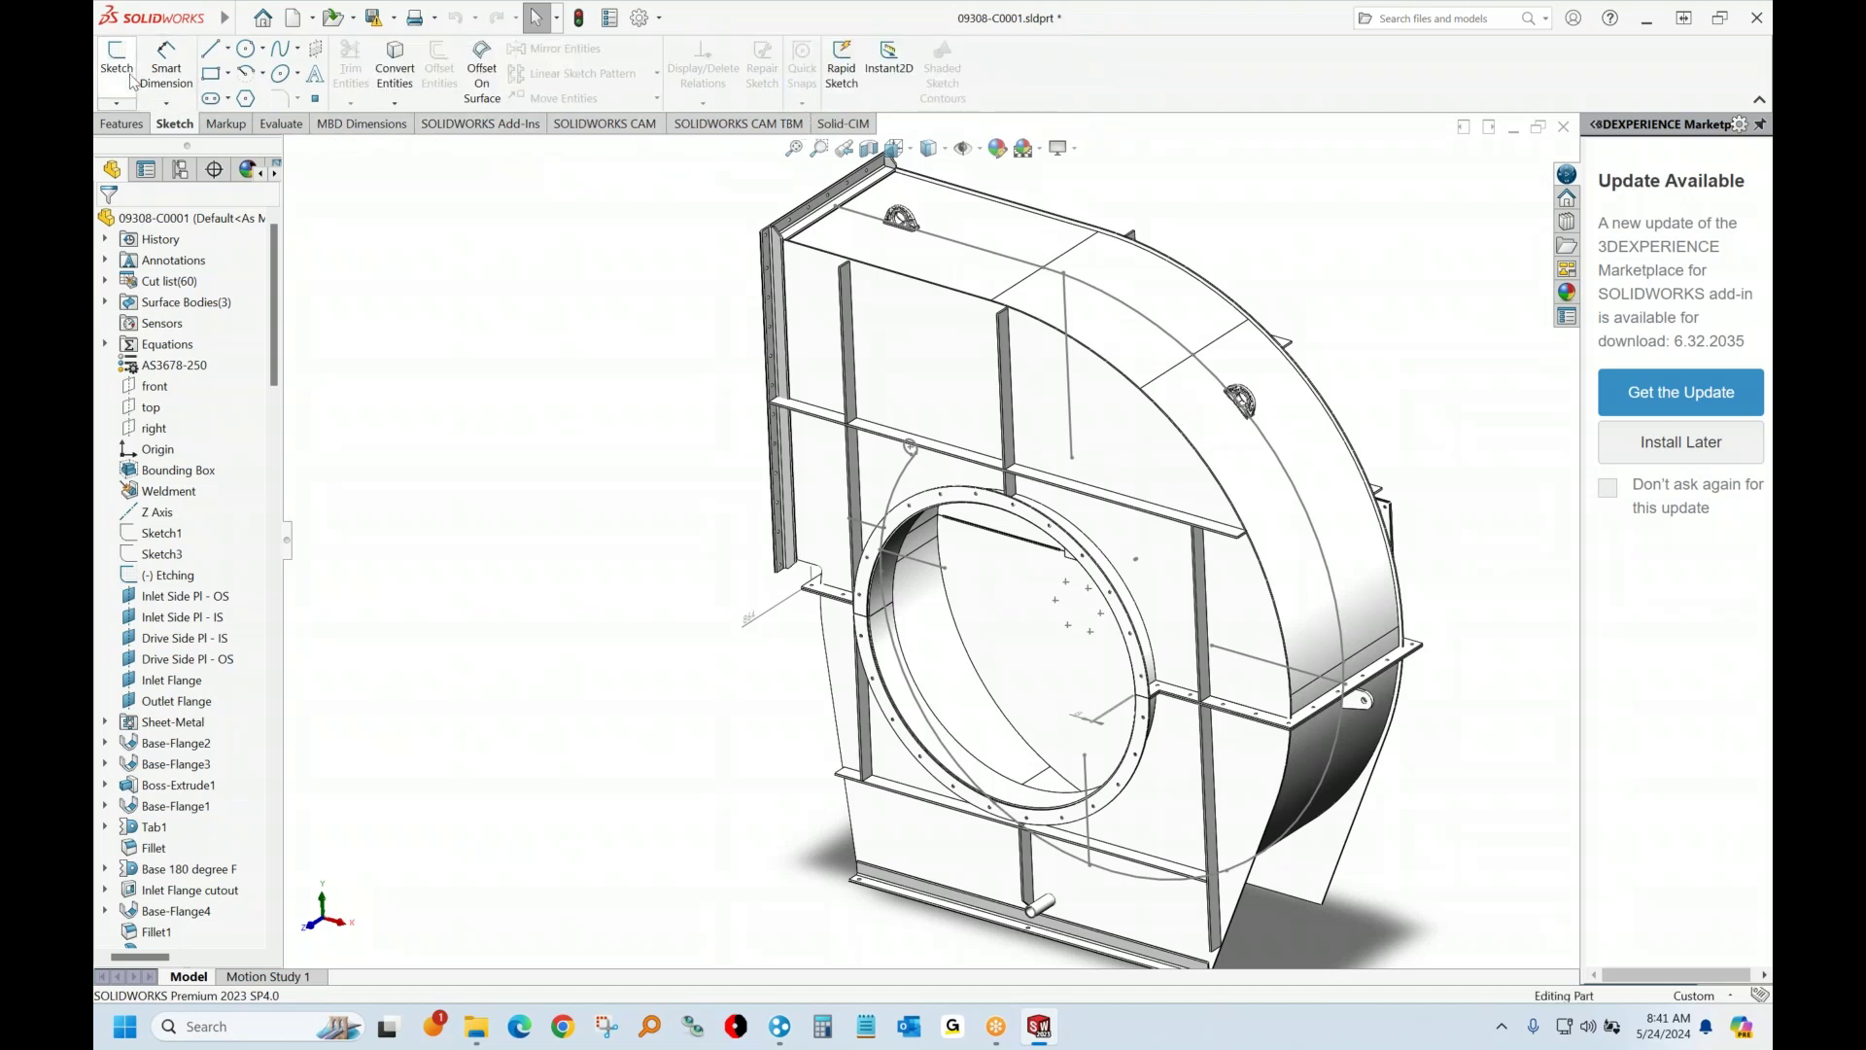
pyautogui.click(850, 125)
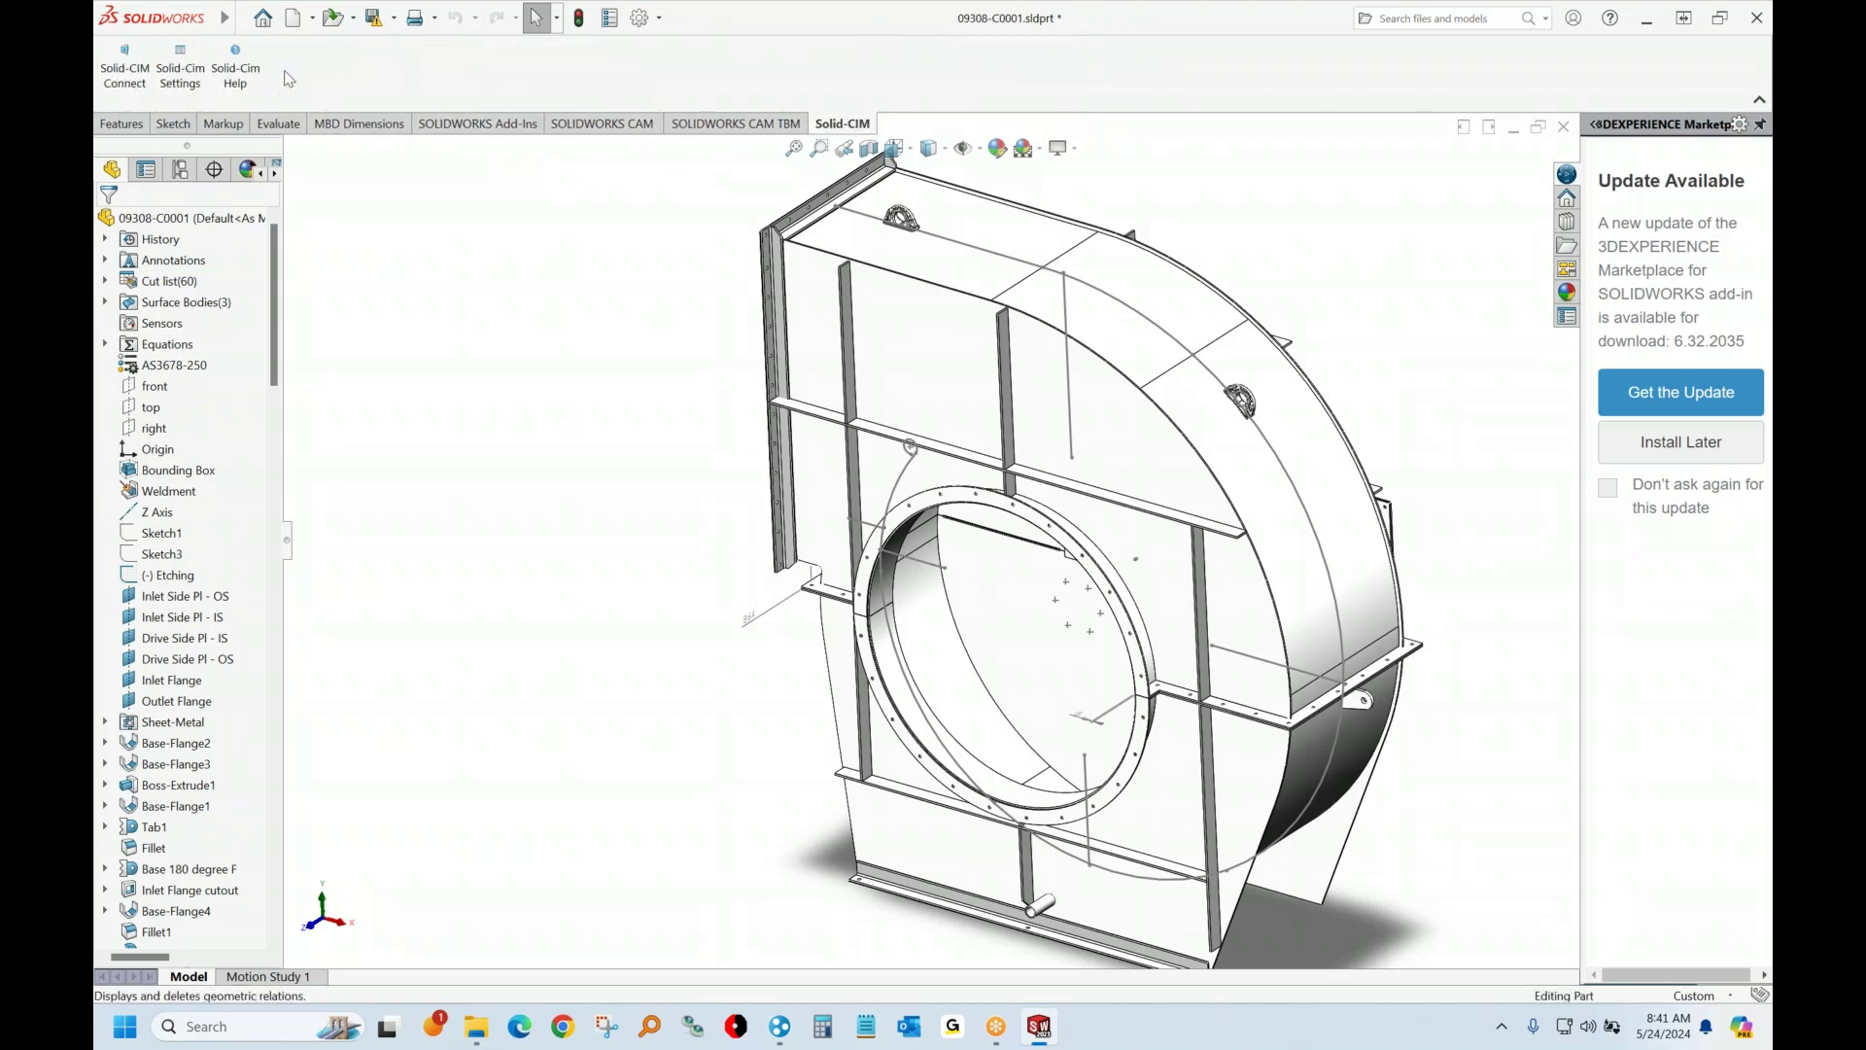
pyautogui.click(189, 73)
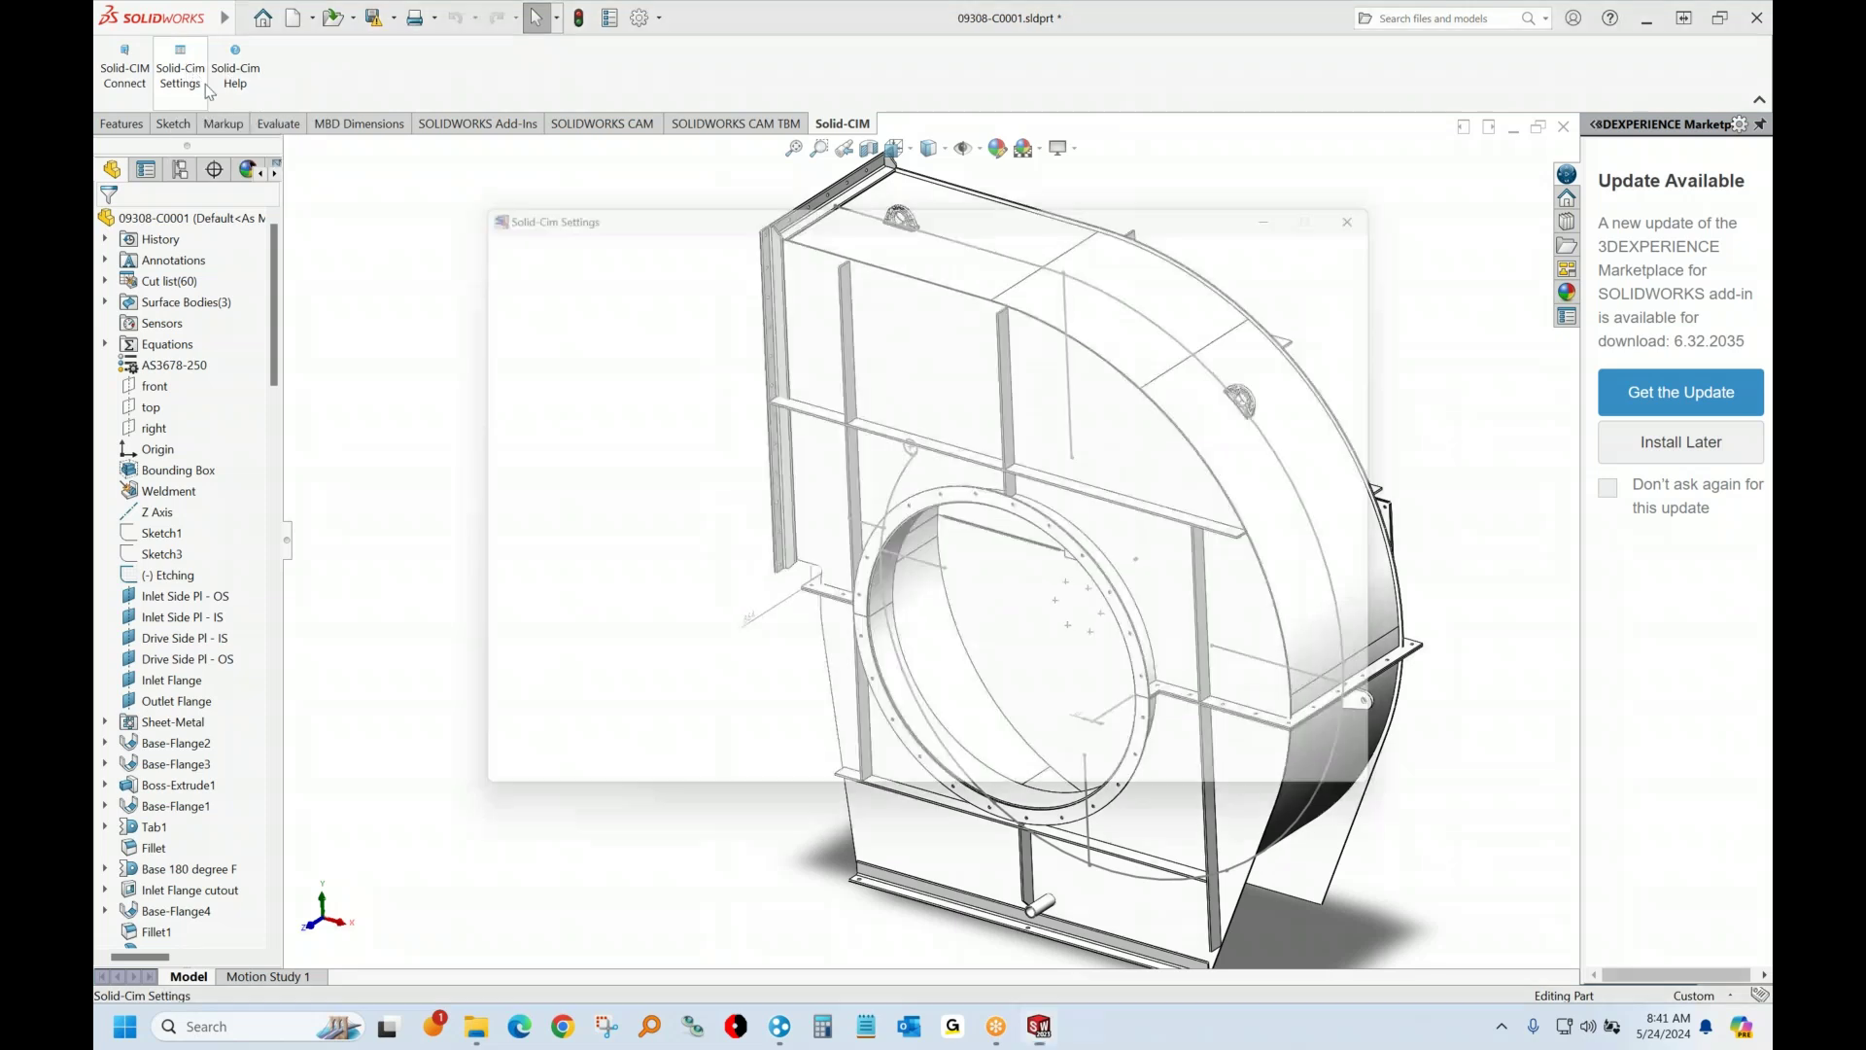
pyautogui.click(1232, 236)
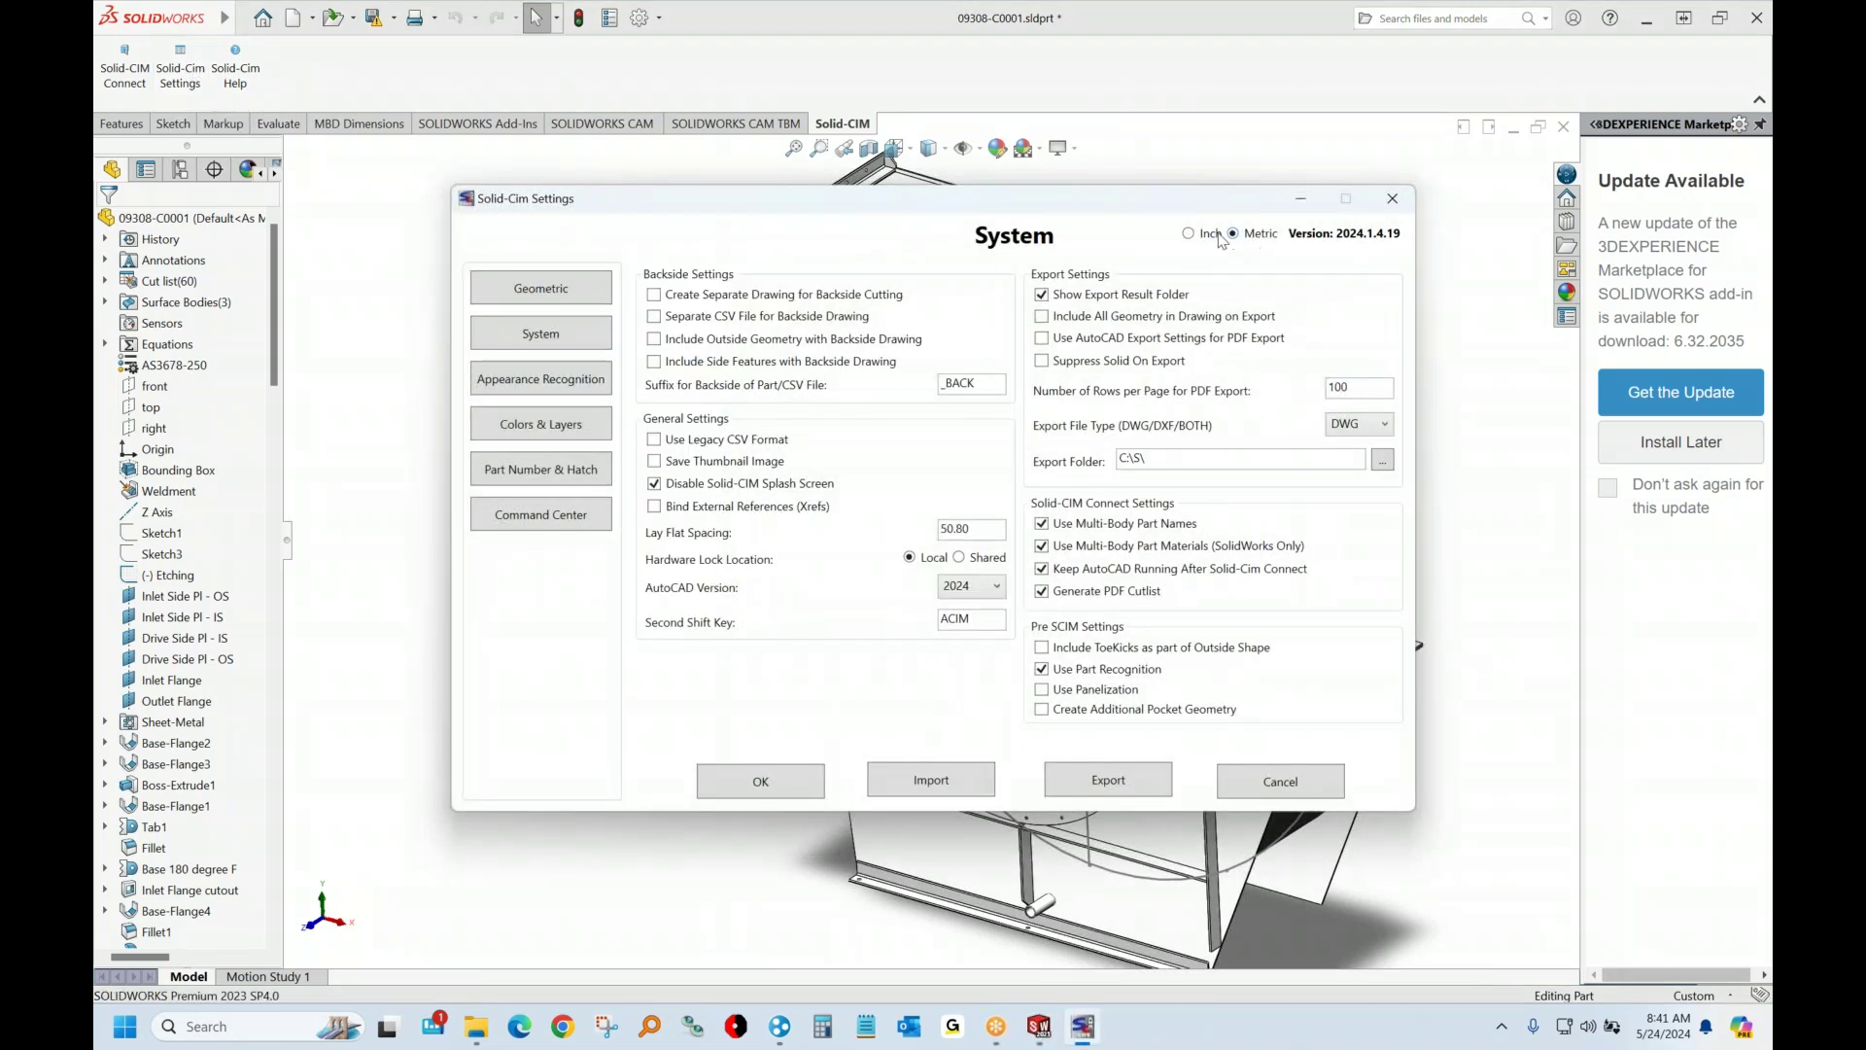
pyautogui.click(535, 292)
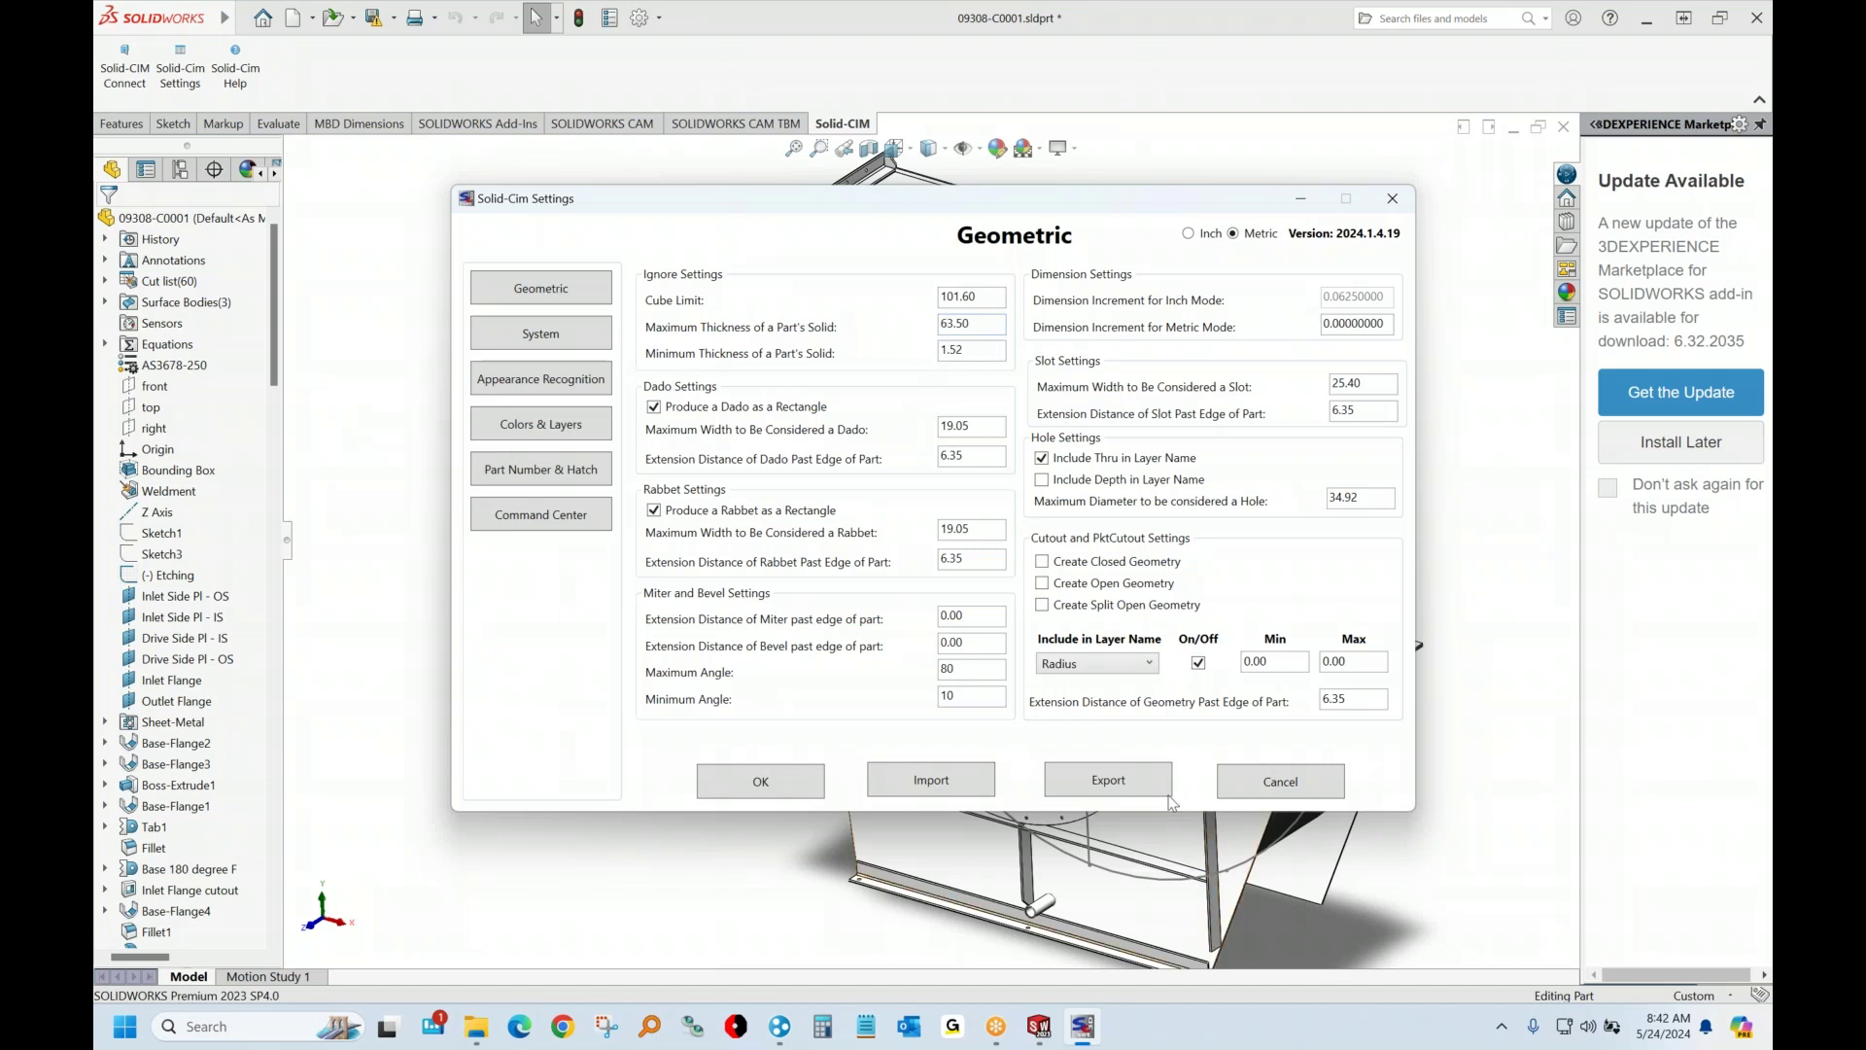
pyautogui.click(574, 337)
pyautogui.click(1364, 428)
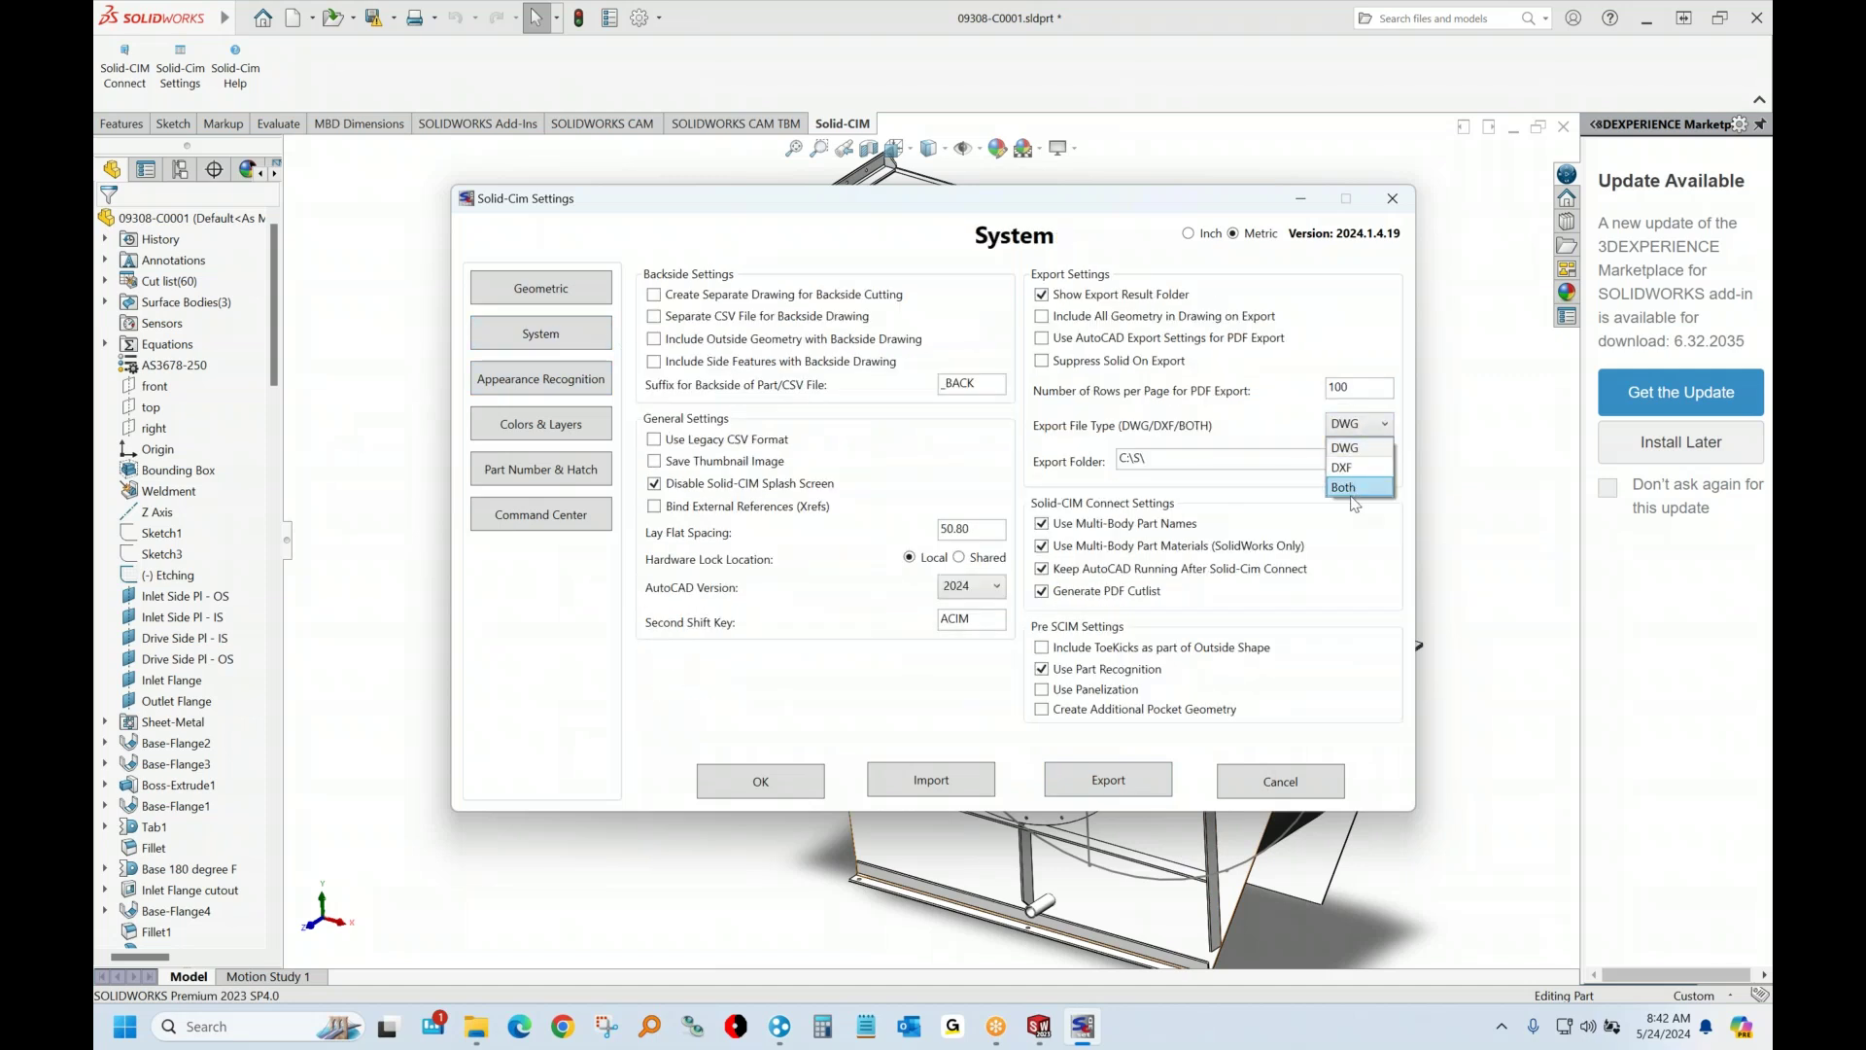
pyautogui.click(534, 428)
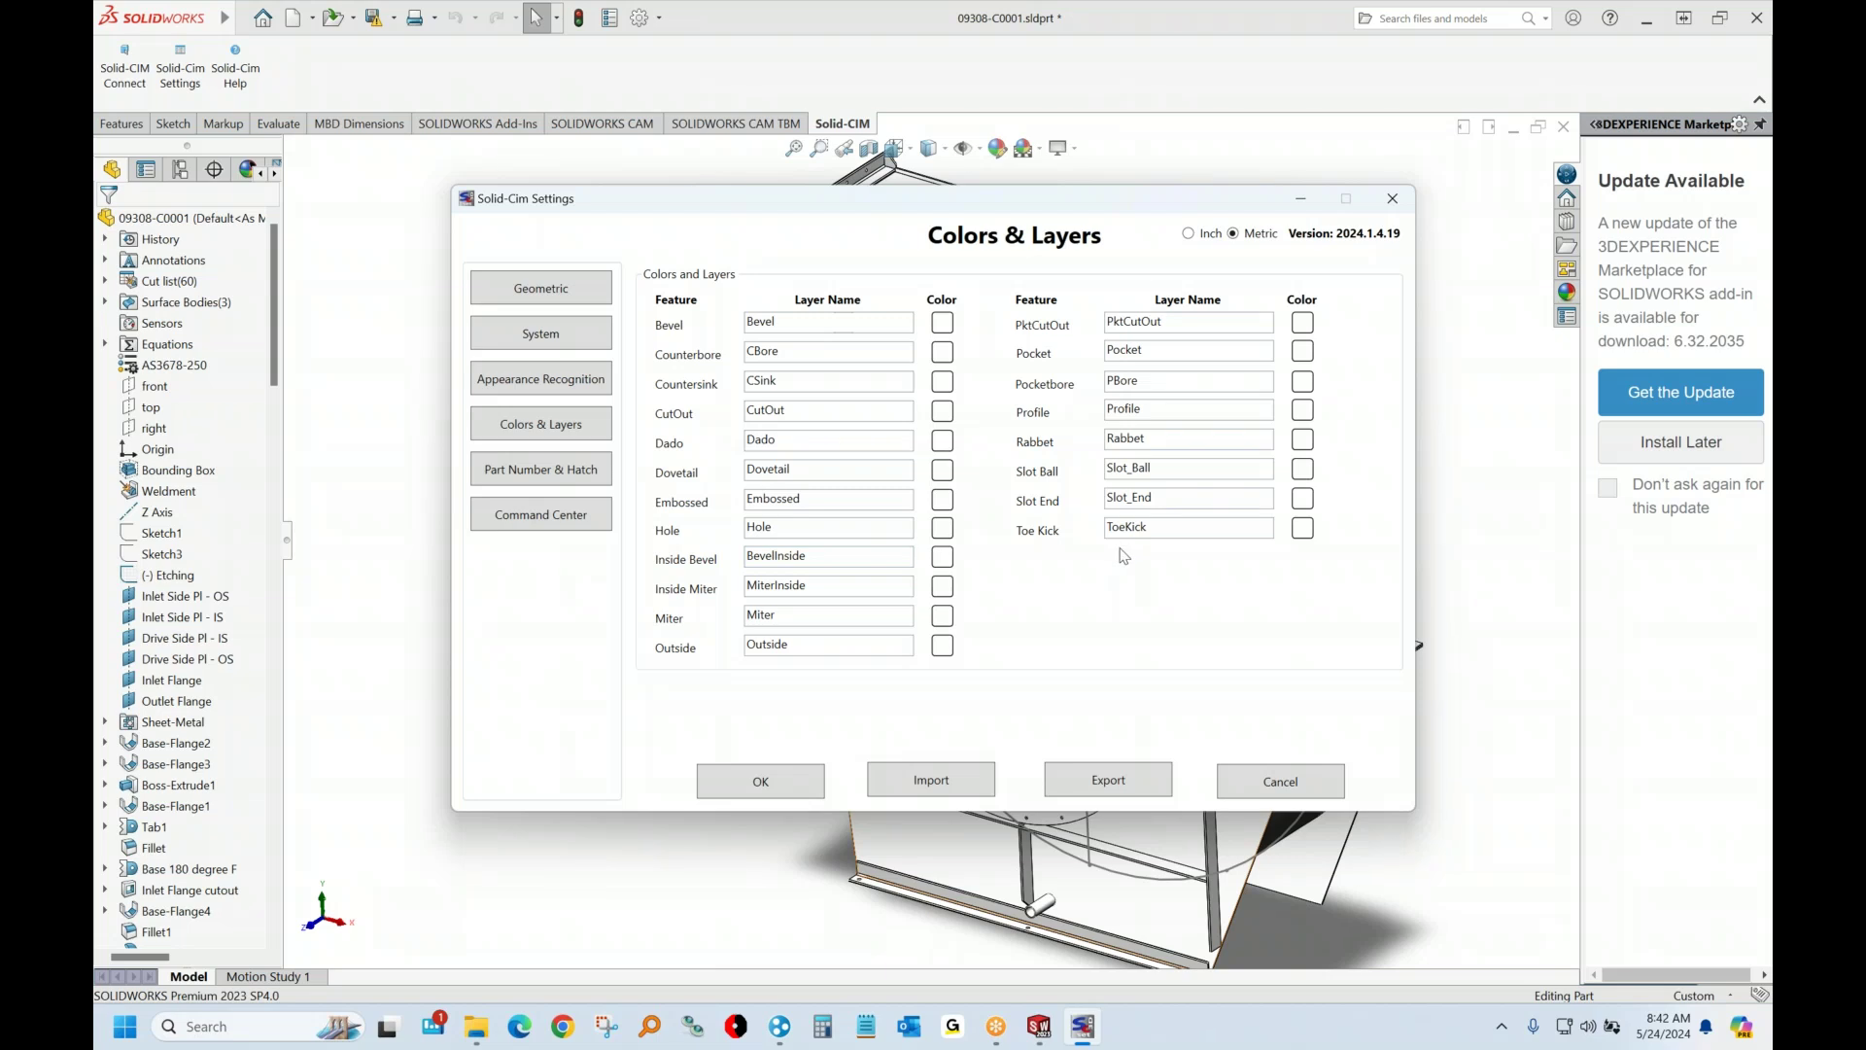
pyautogui.click(795, 789)
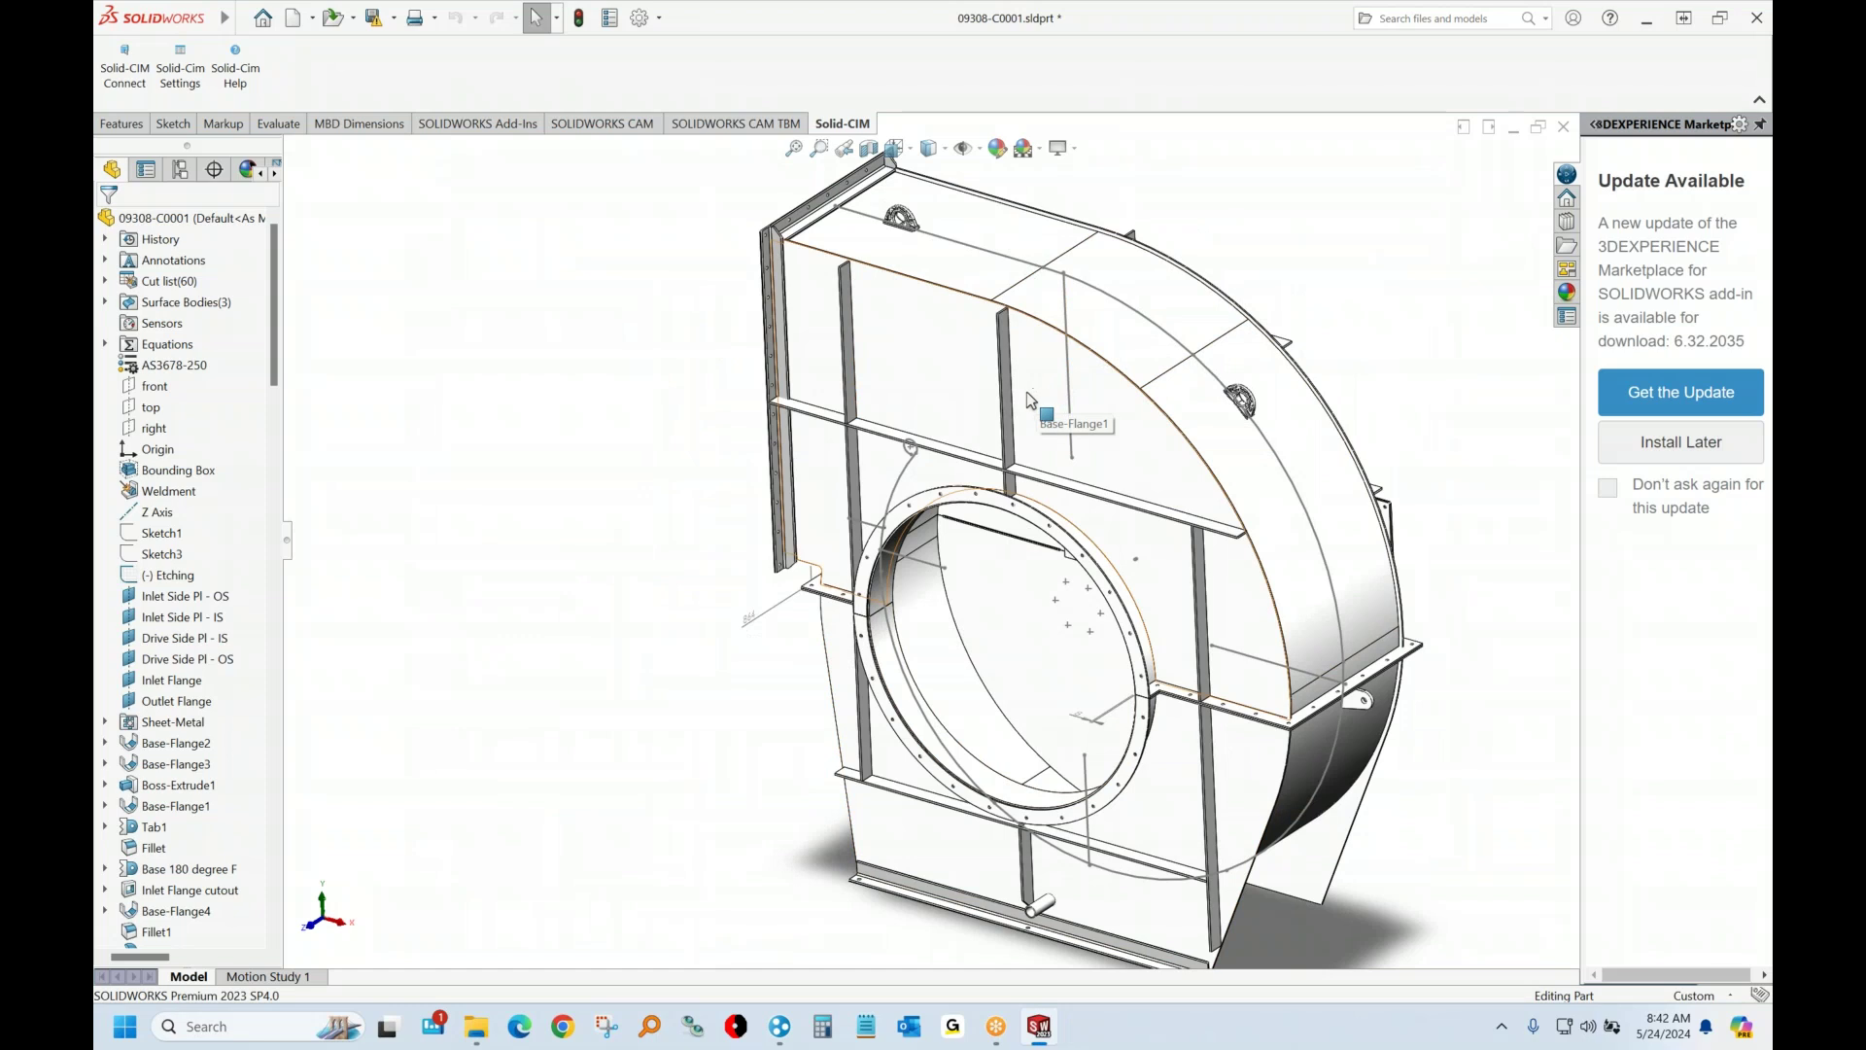
# Rotate the fan housing, select the top-left angle member, and scroll the feature tree to the bodies
pyautogui.moveTo(872, 399); pyautogui.dragTo(933, 292, button='middle')
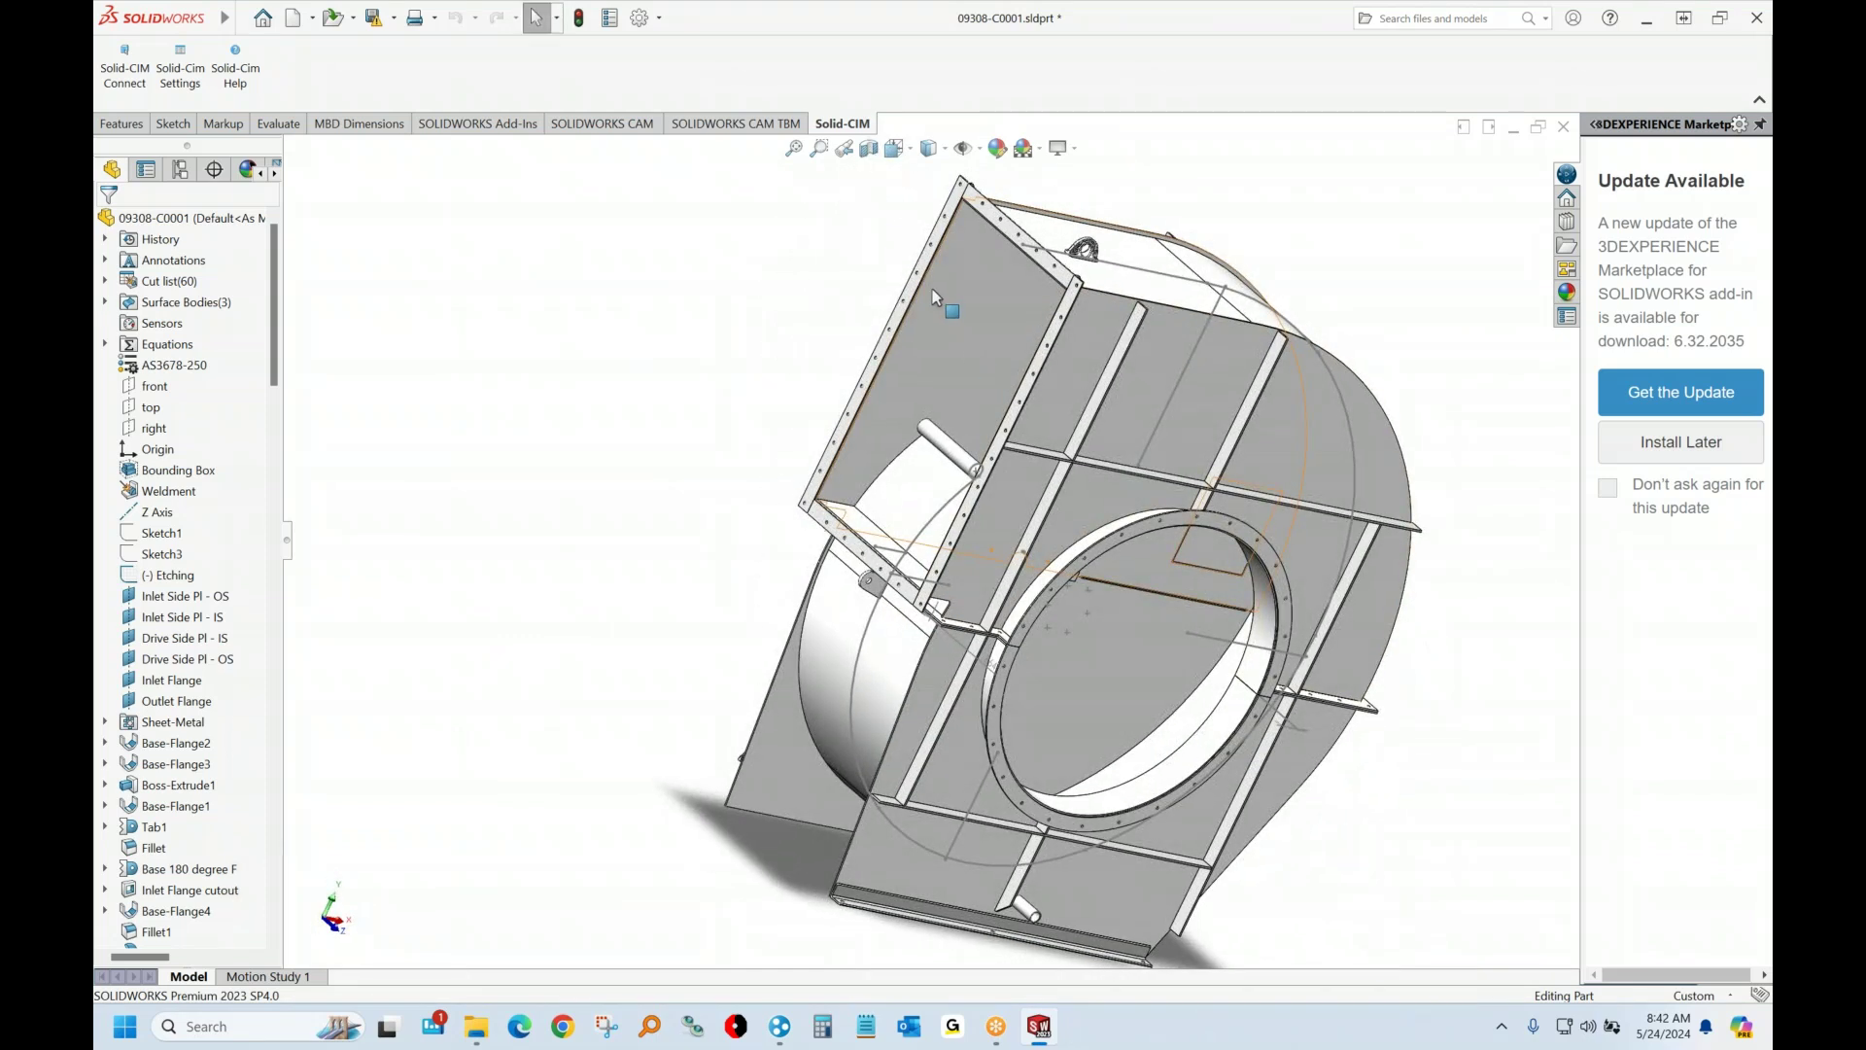
pyautogui.click(923, 264)
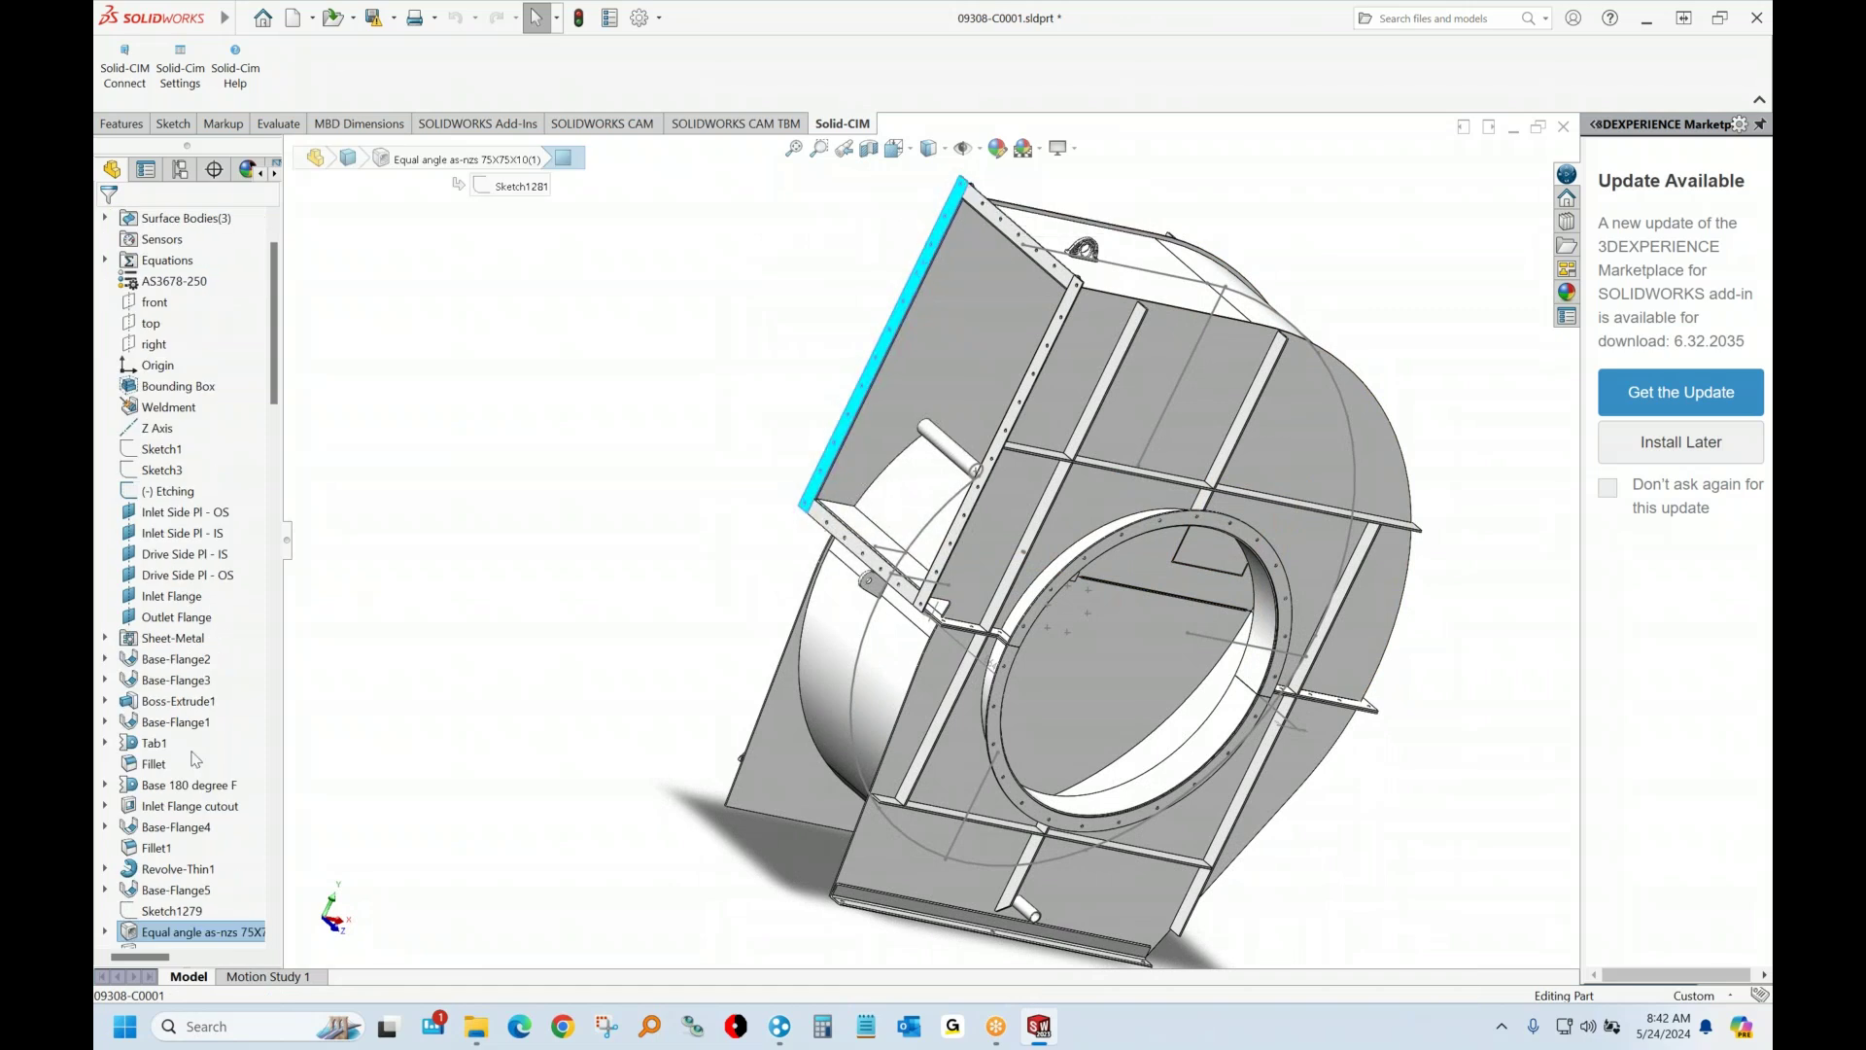
pyautogui.click(179, 172)
pyautogui.click(180, 171)
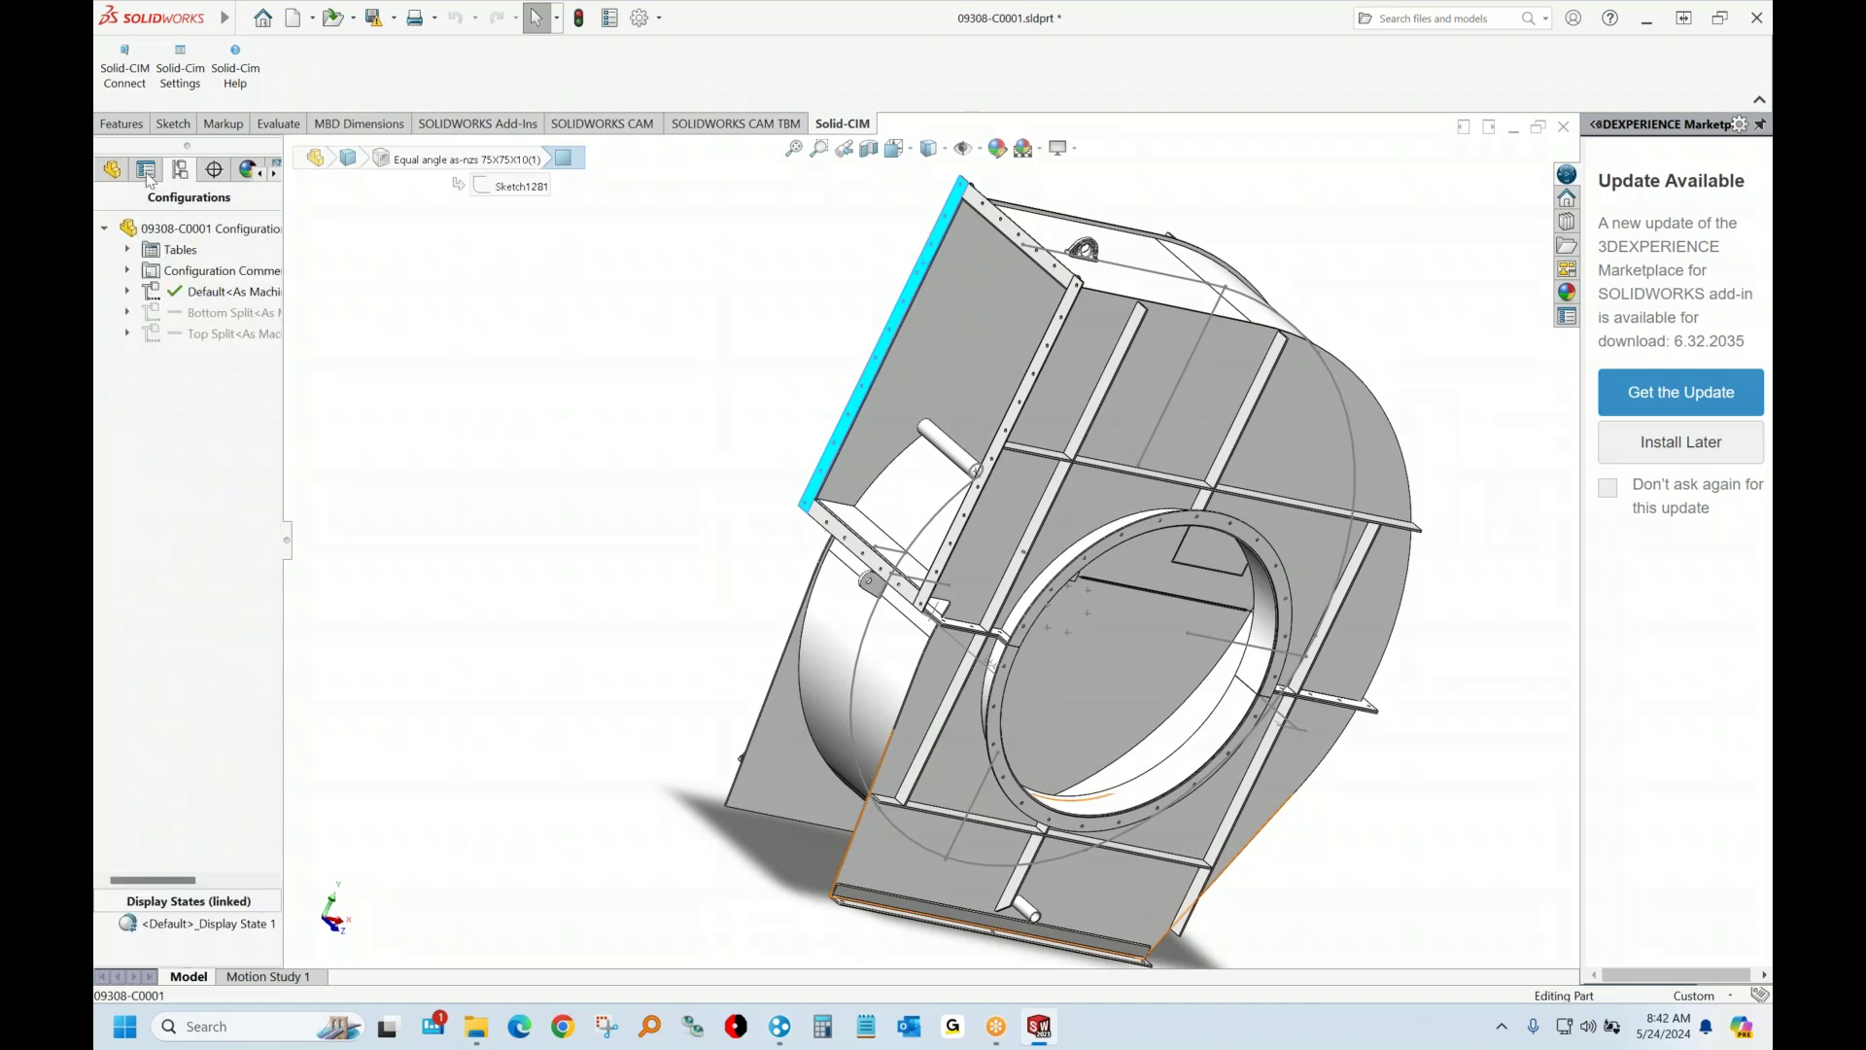
pyautogui.click(112, 169)
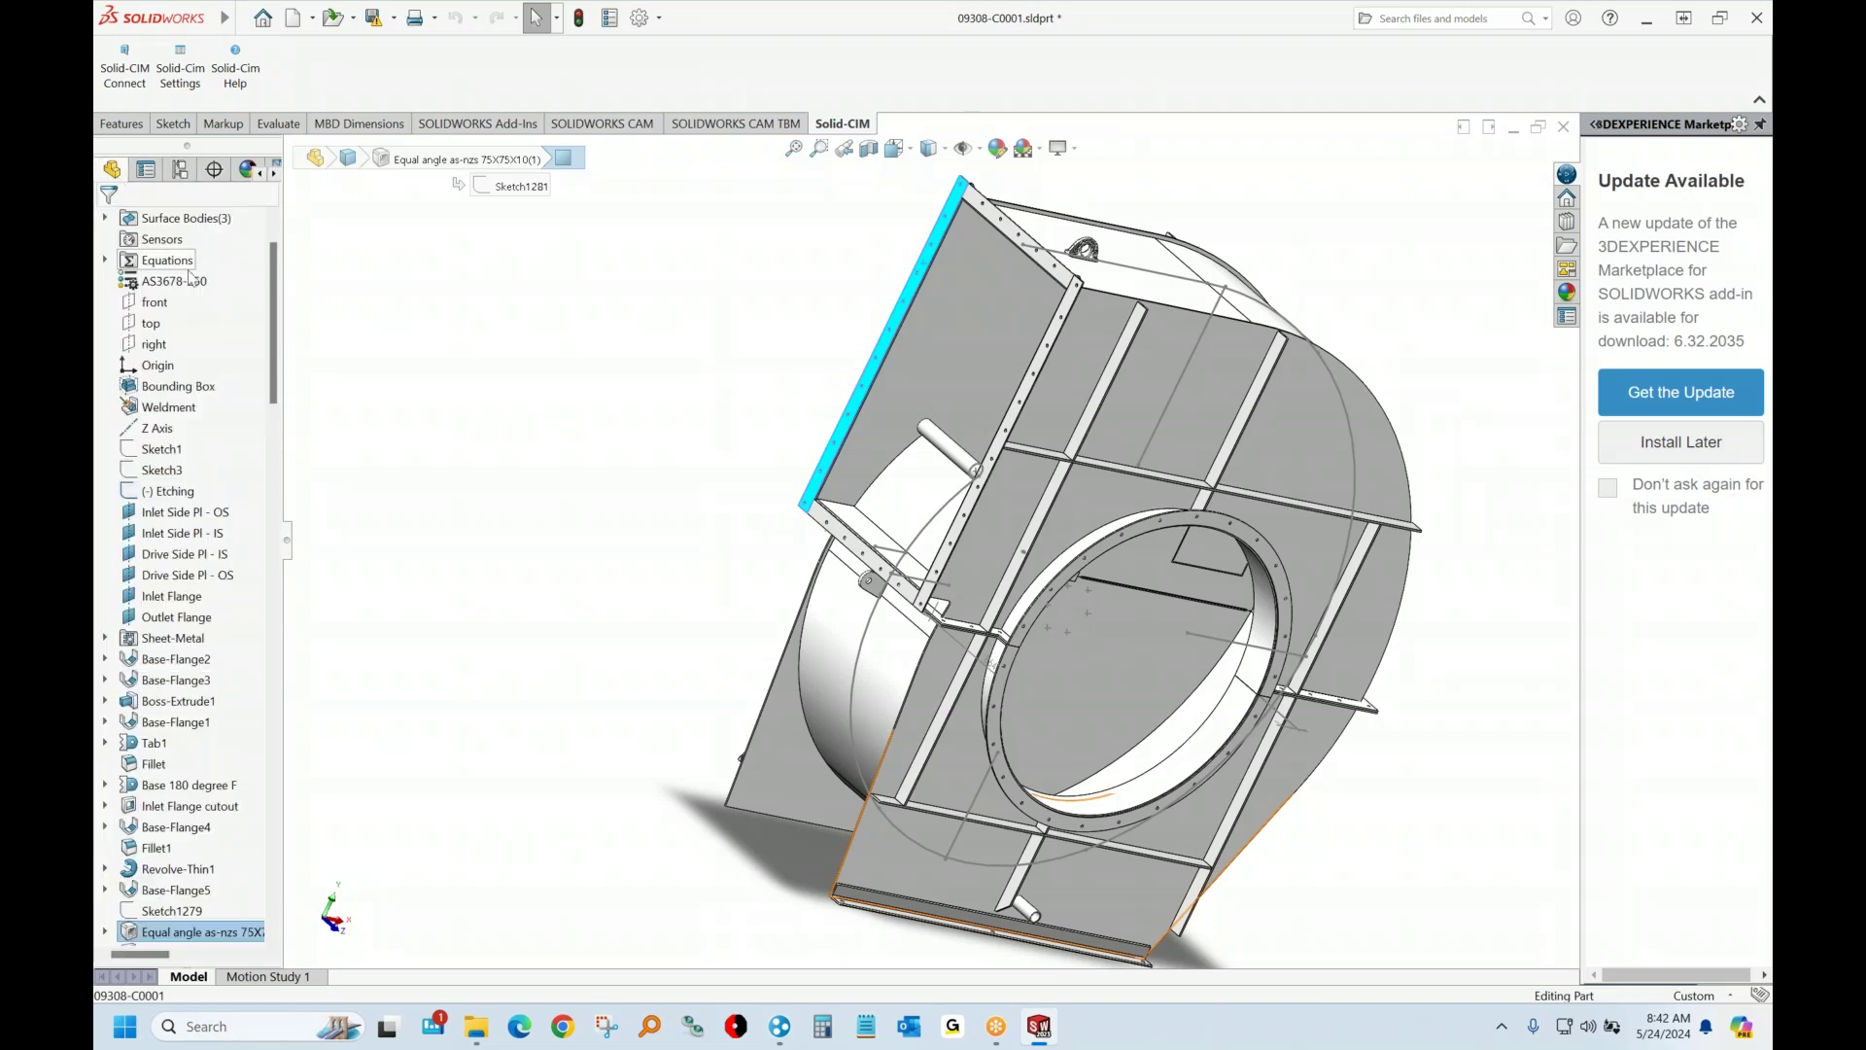
pyautogui.moveTo(274, 282); pyautogui.dragTo(297, 470)
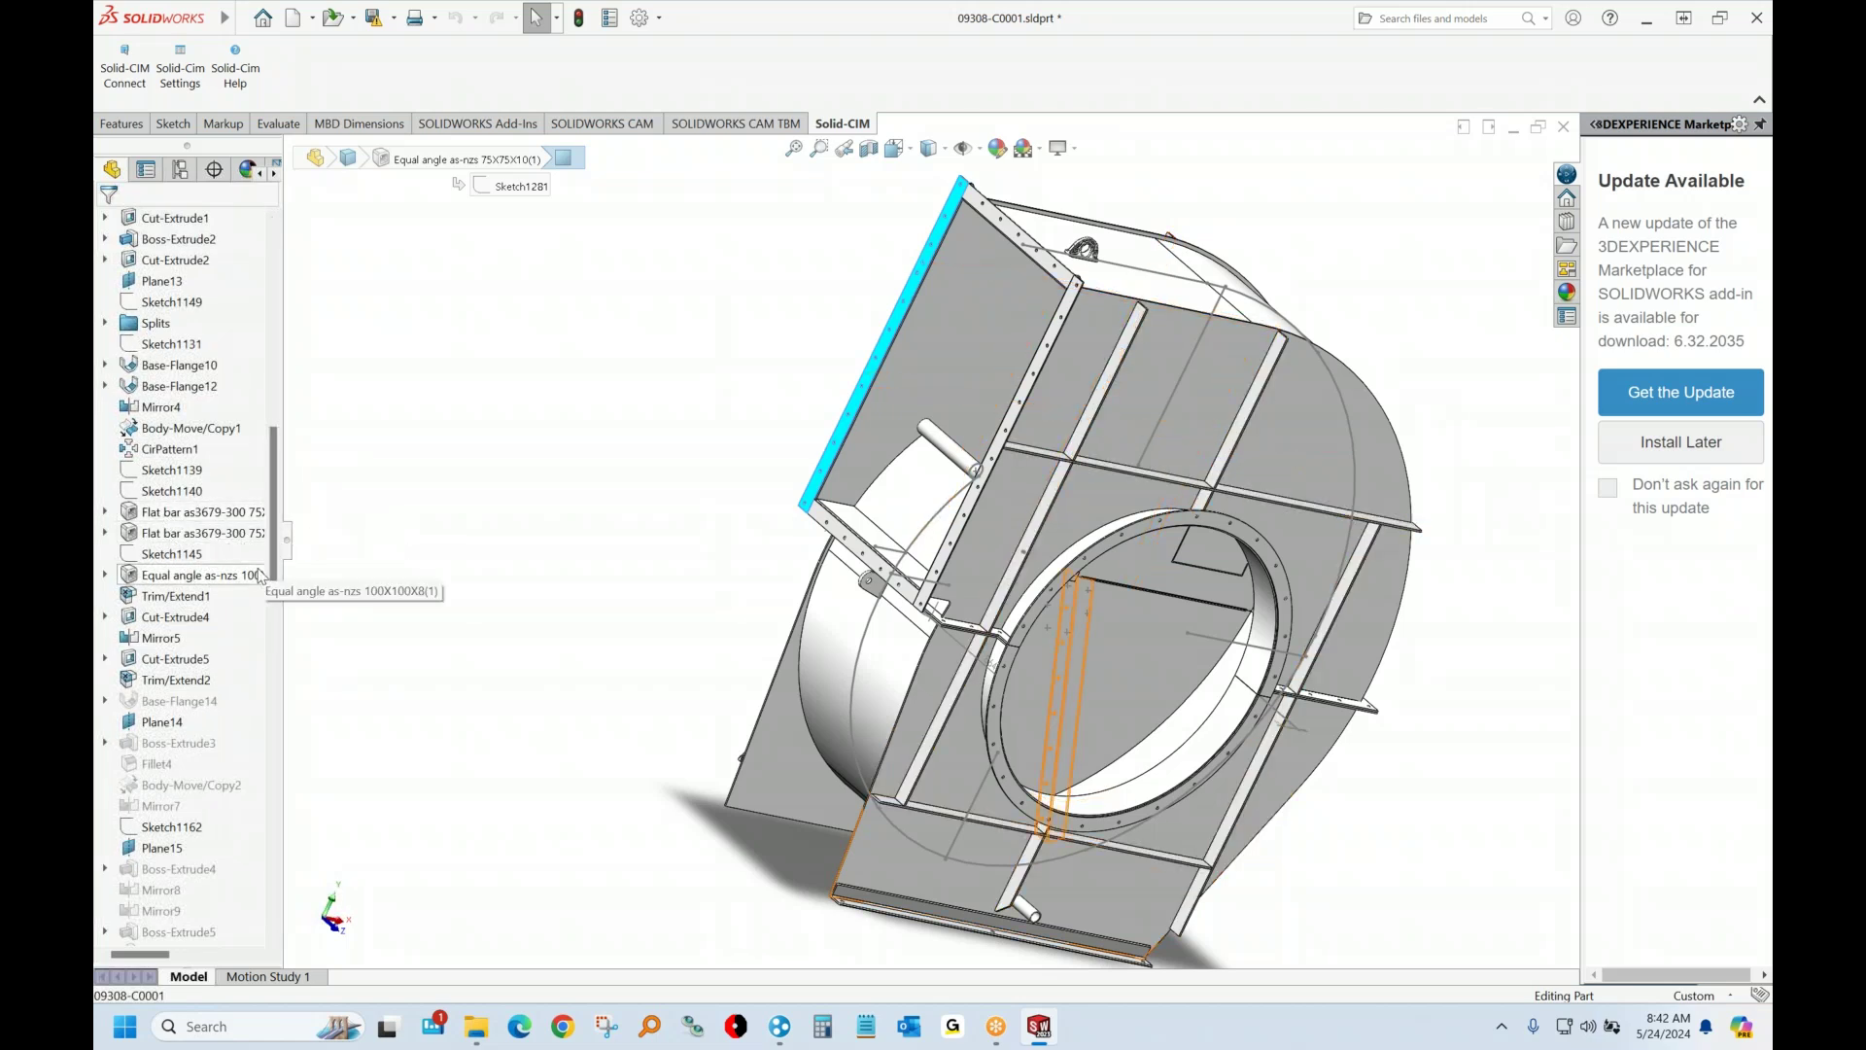
pyautogui.moveTo(275, 572); pyautogui.dragTo(257, 818)
# Expand the 09308-4aba-5t feature and Body-Move/Copy6, cycling through the manager tabs
pyautogui.rightClick(161, 730)
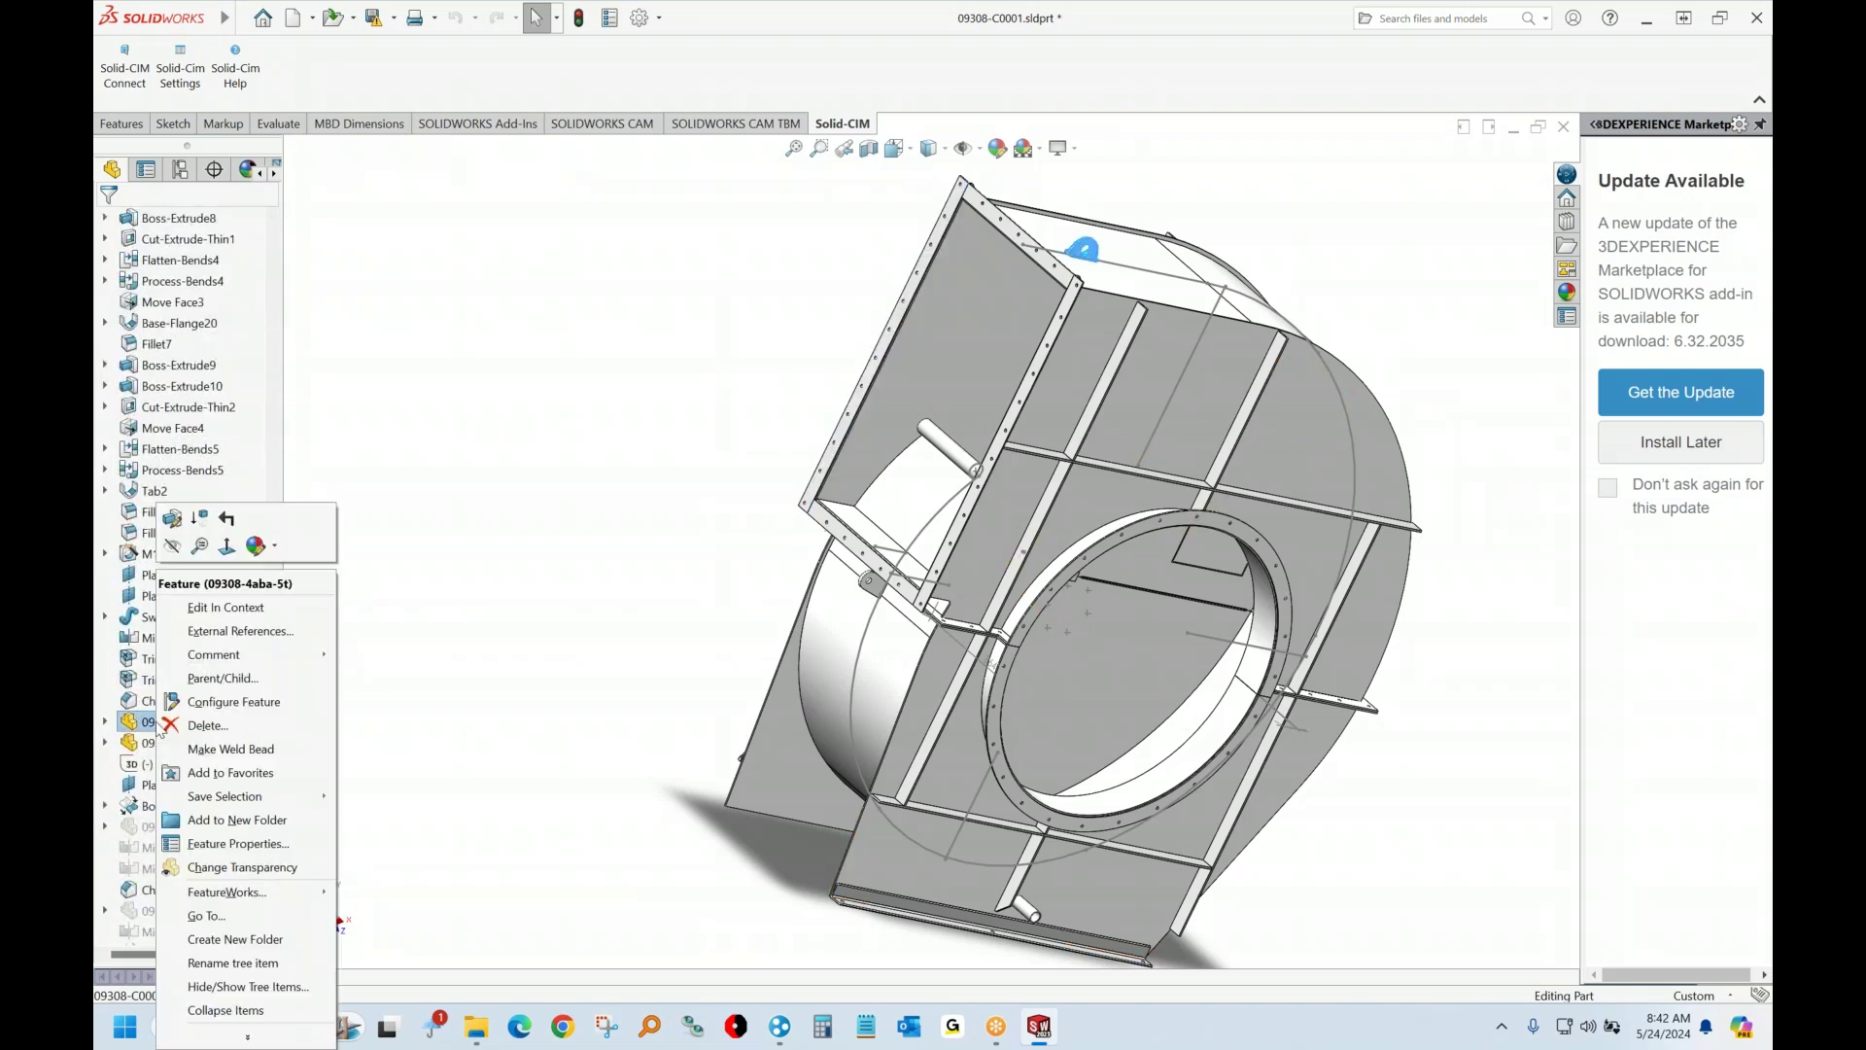
pyautogui.click(107, 722)
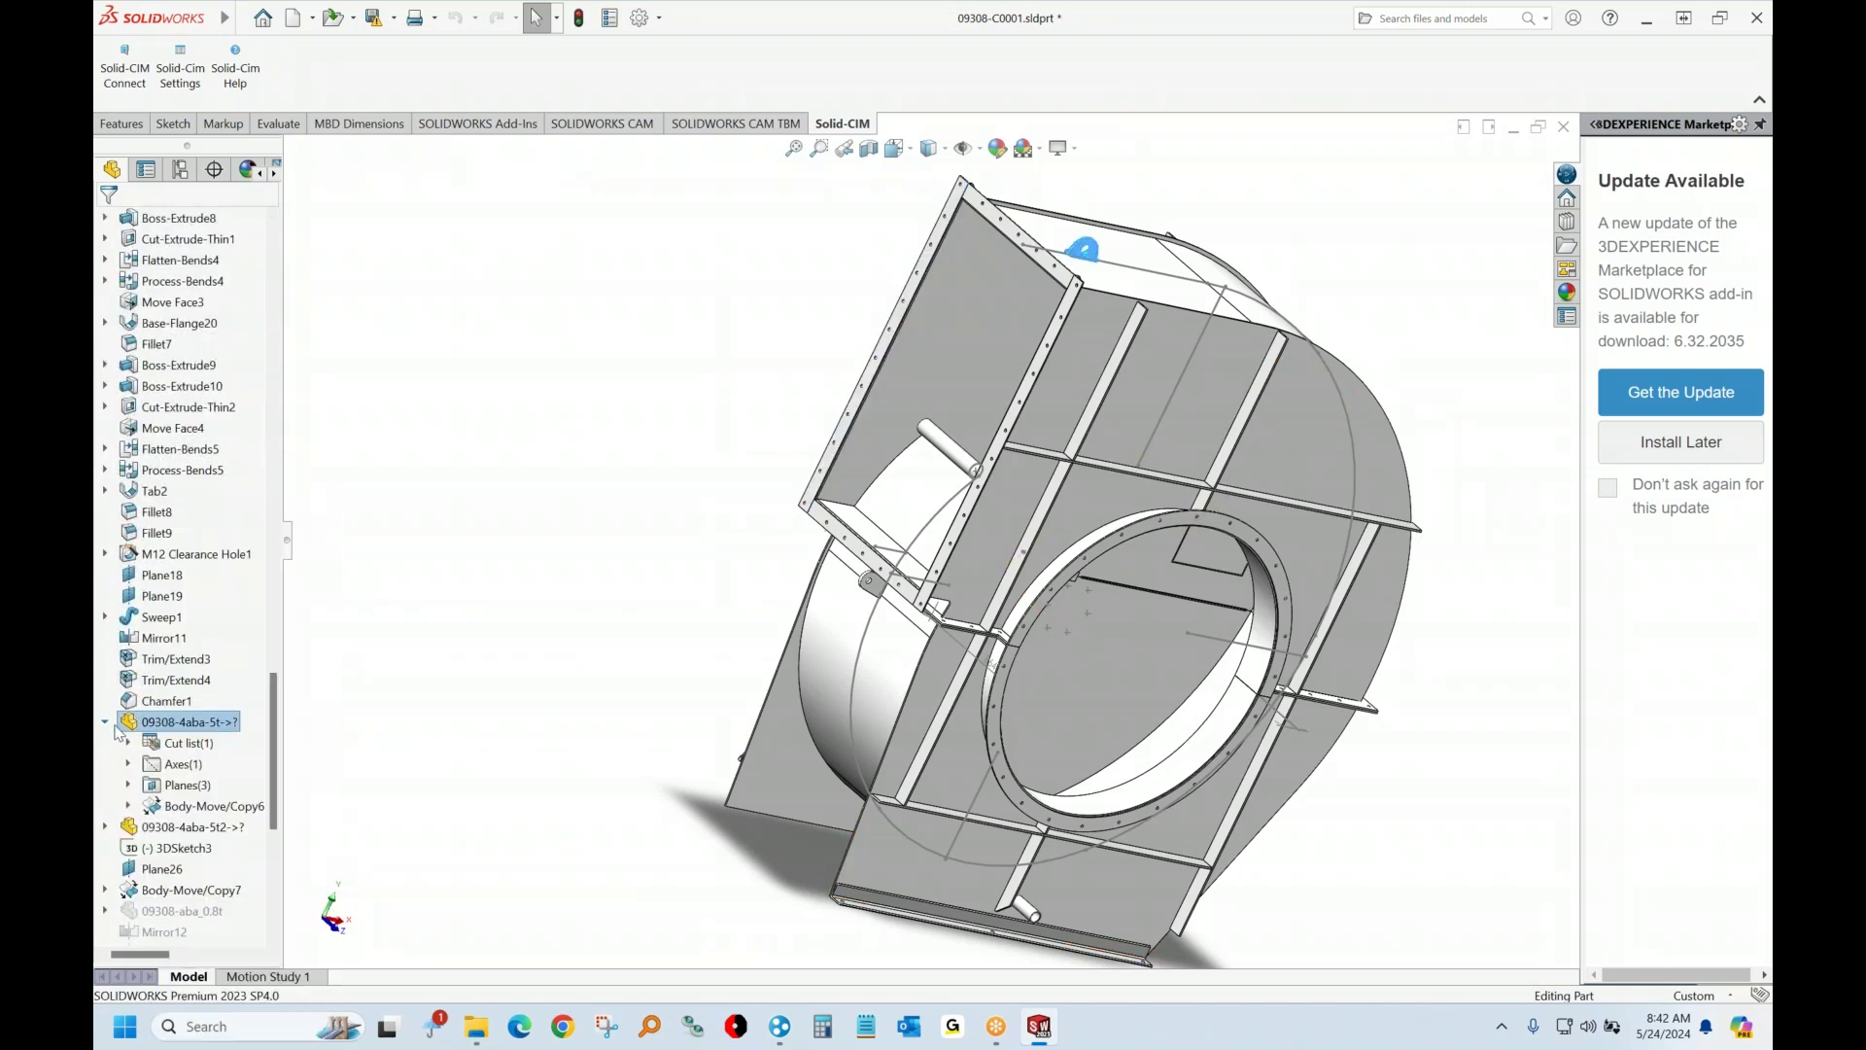
pyautogui.click(128, 806)
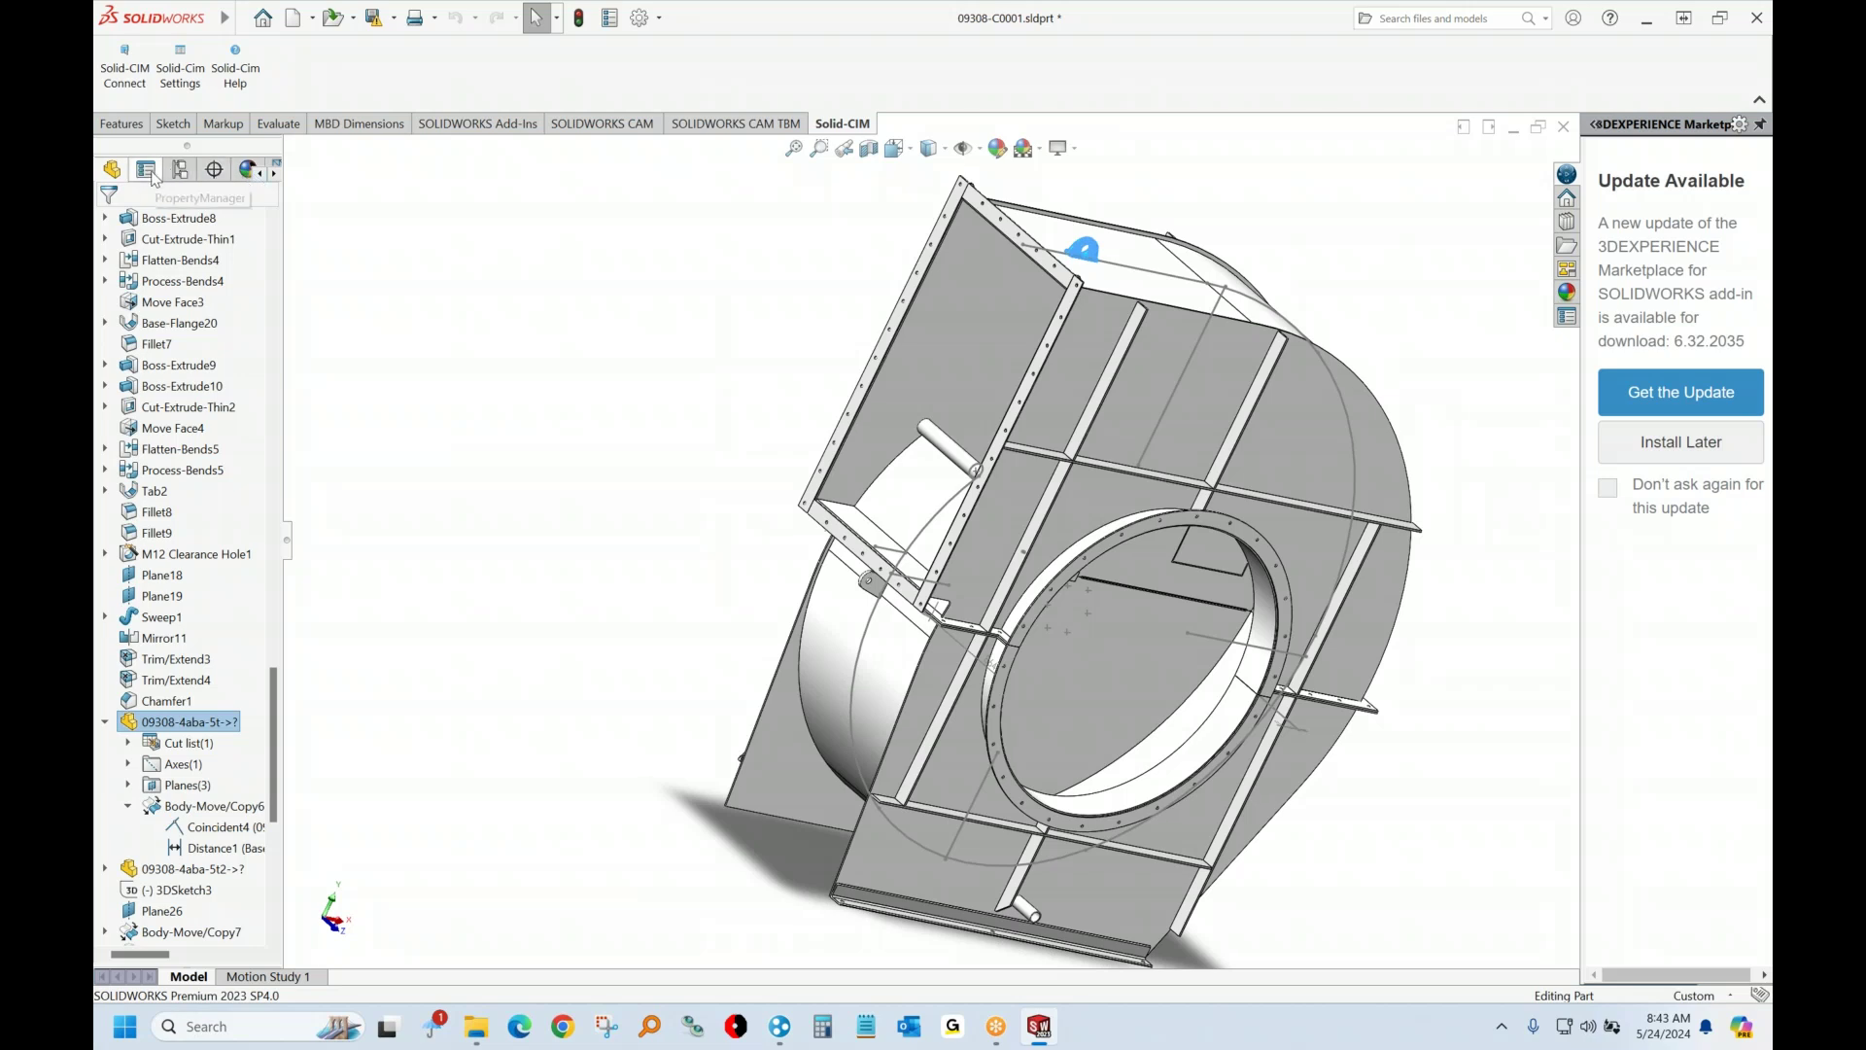
pyautogui.click(146, 170)
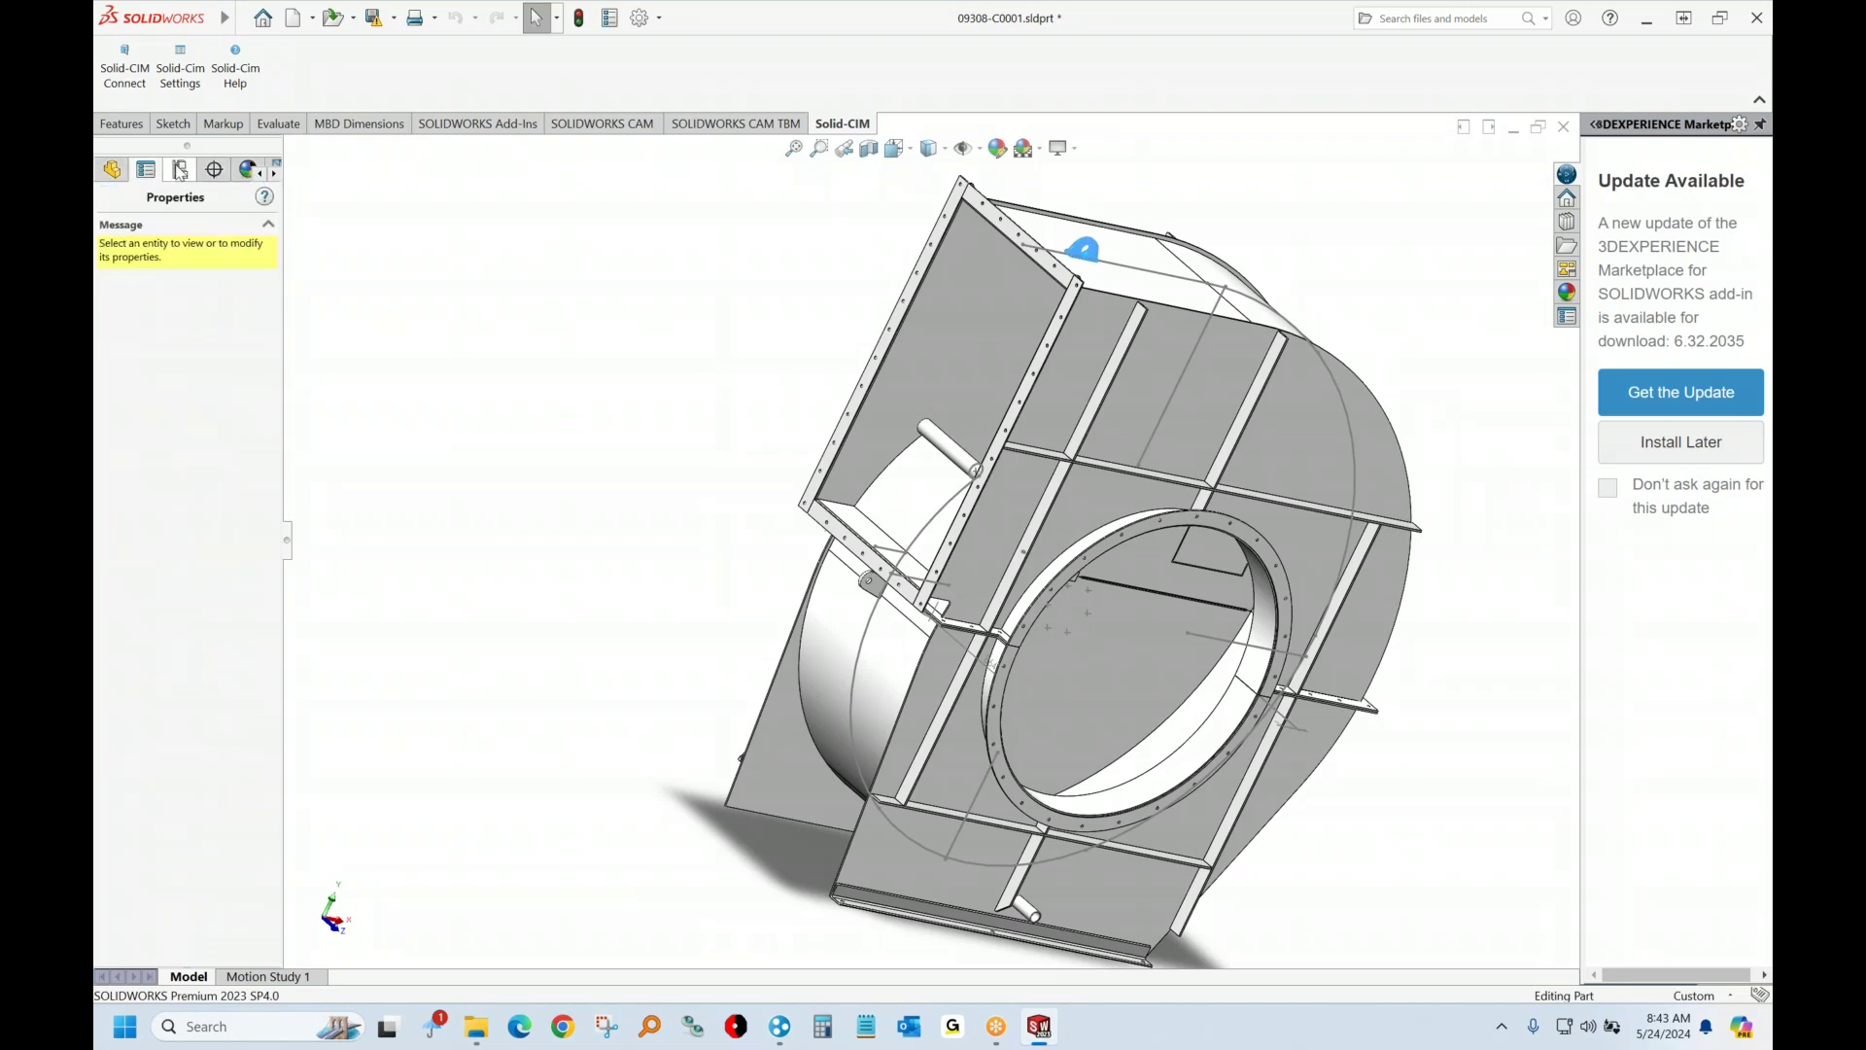
pyautogui.click(180, 170)
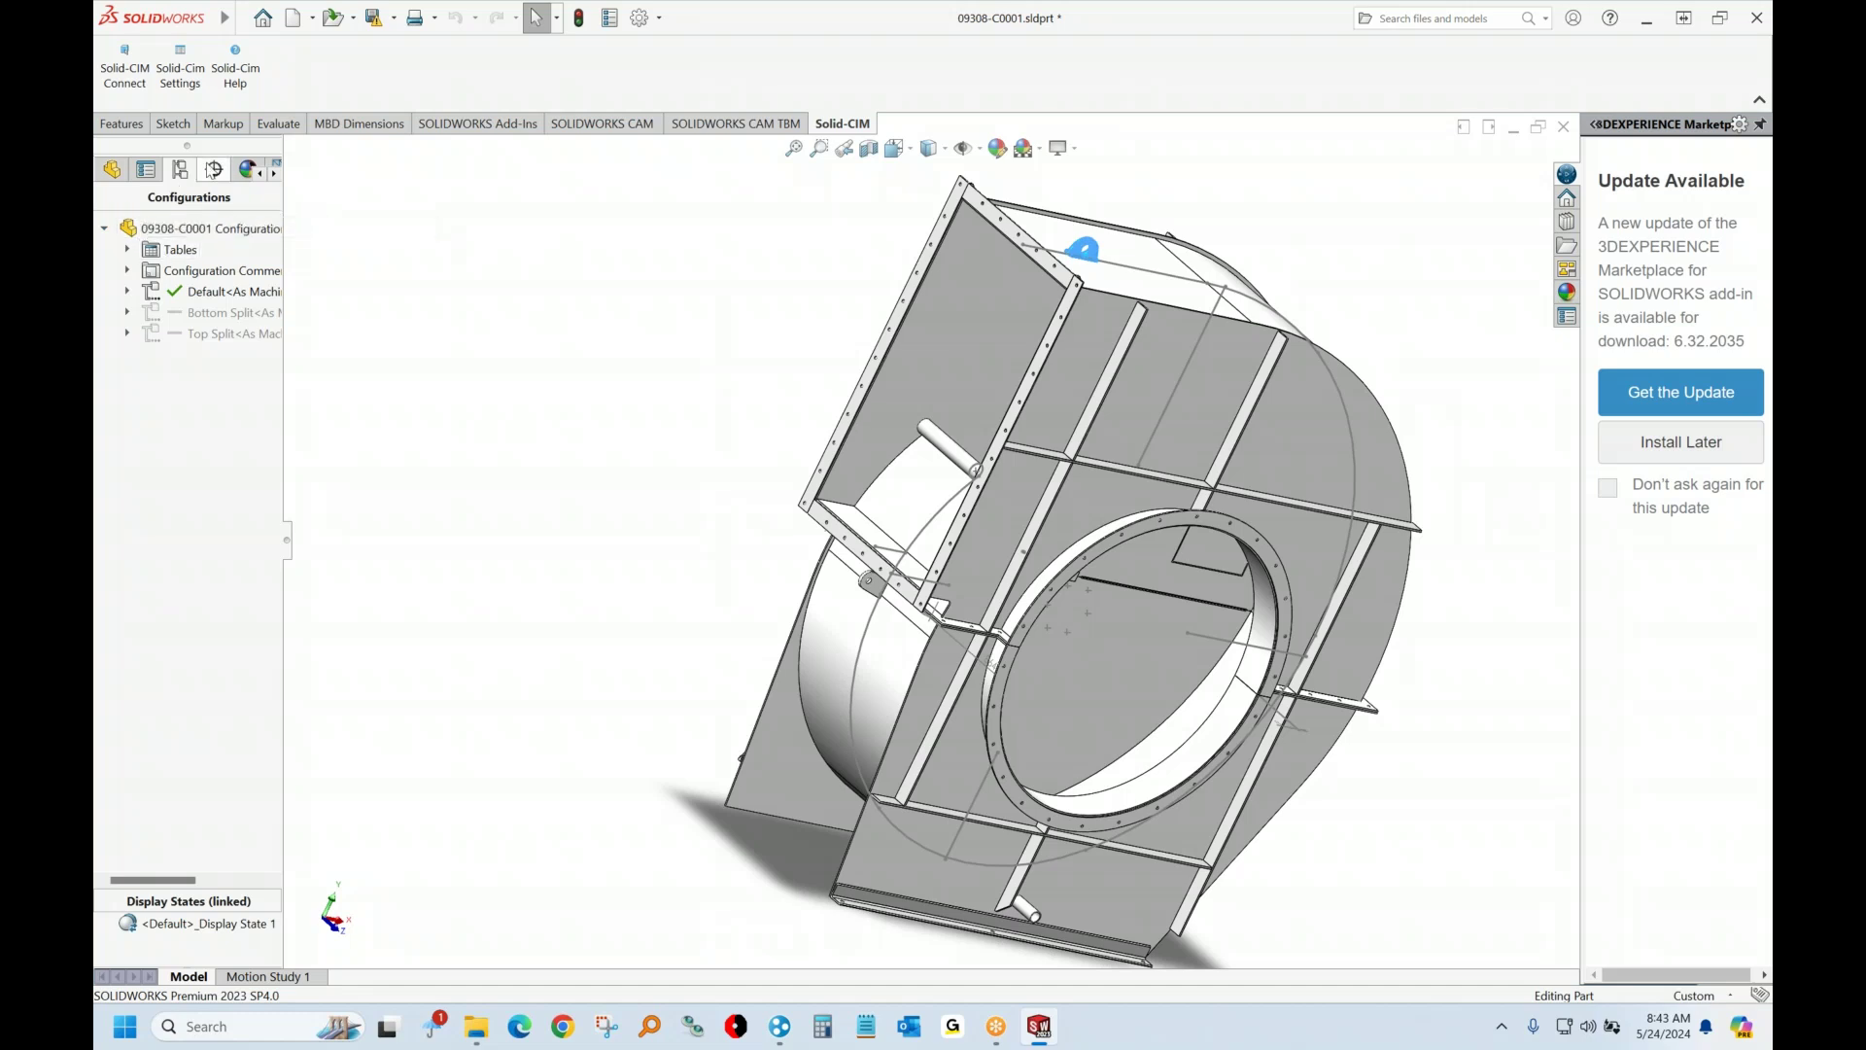
pyautogui.click(214, 171)
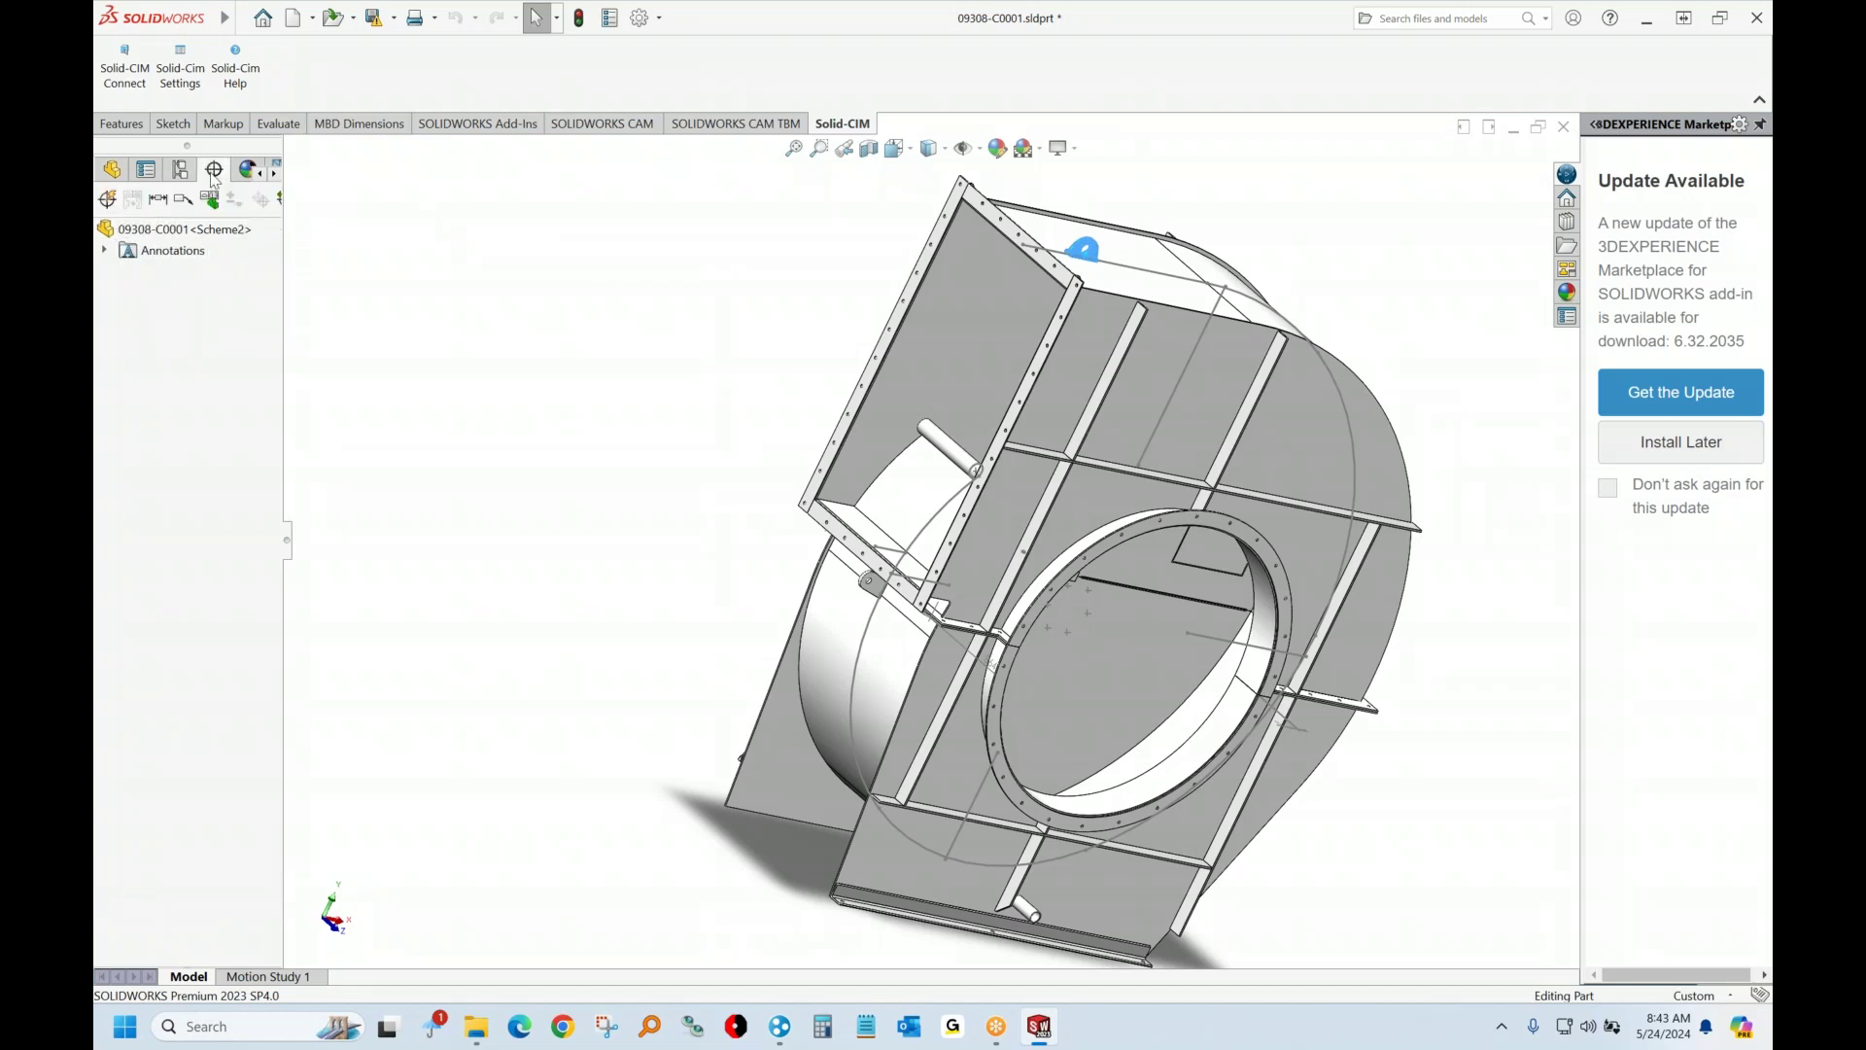
pyautogui.click(112, 170)
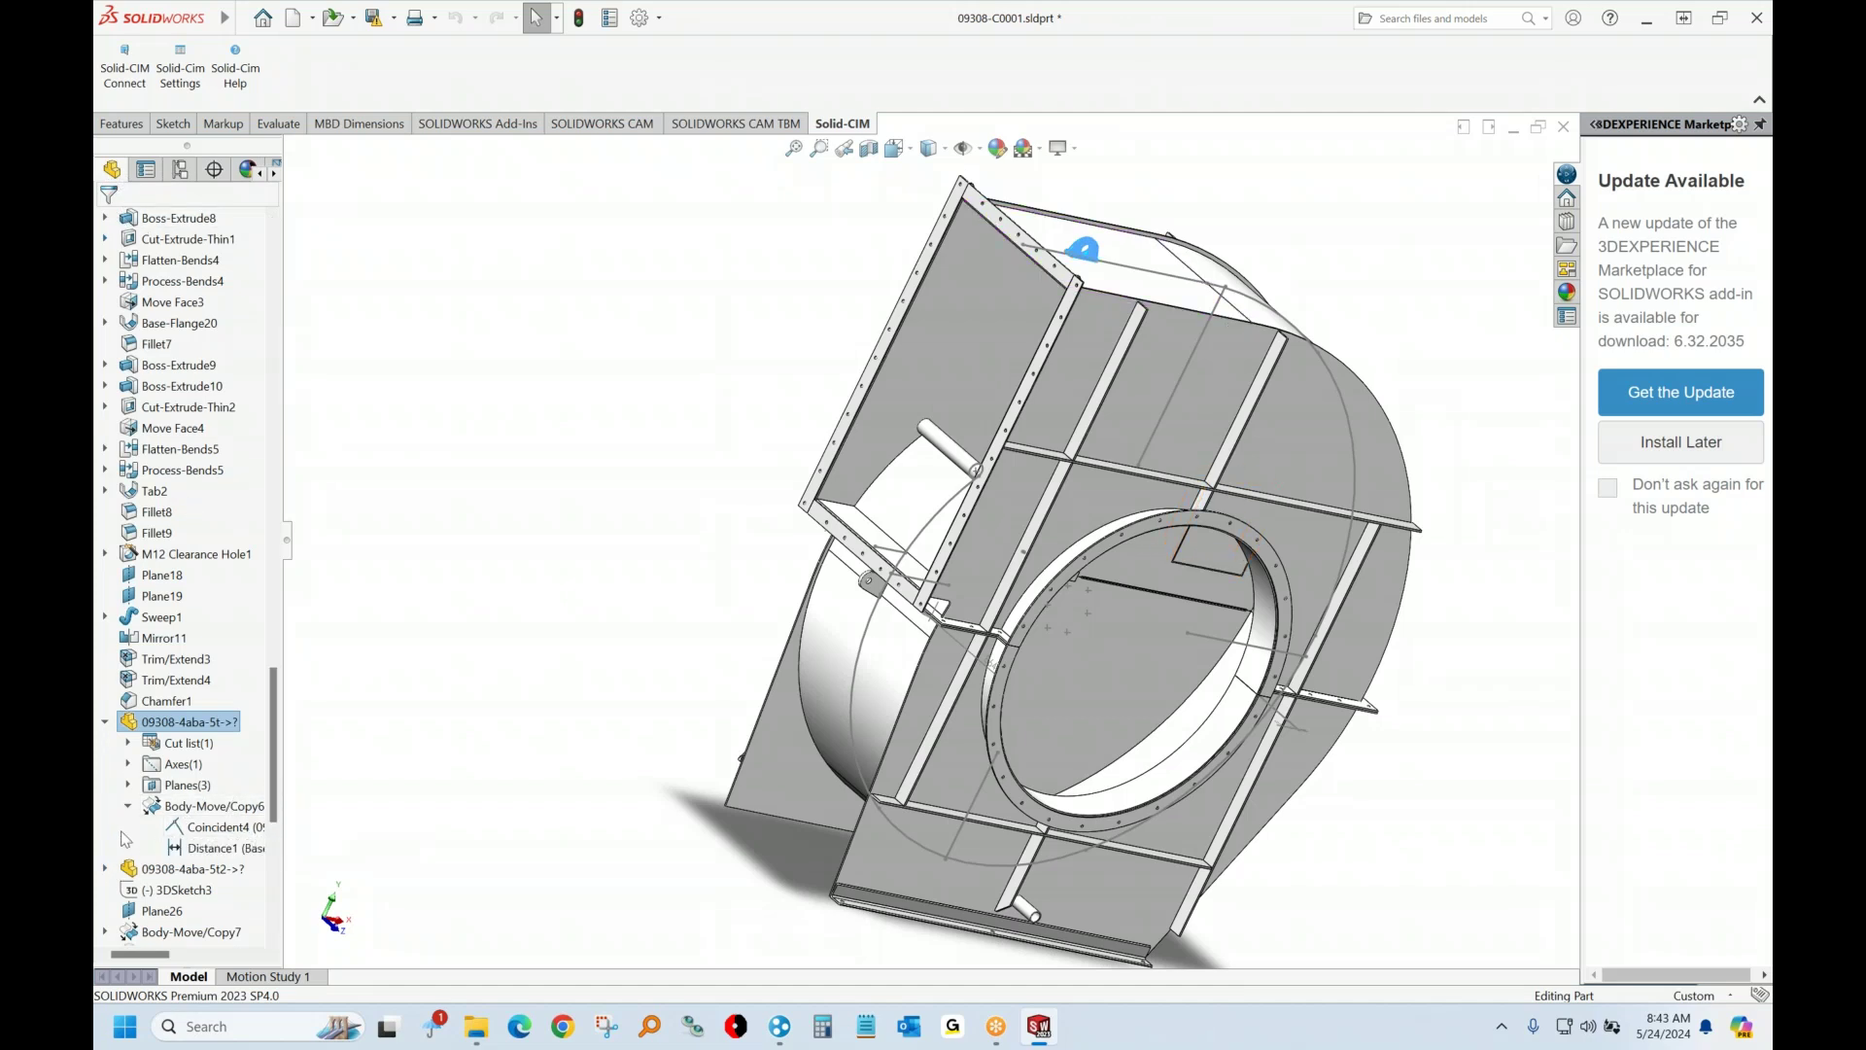
# Expand Cut list(1) and the Equal angle 75X75X10 feature to show Plane27, Sketch1281 and Cut-Extrude12
pyautogui.click(129, 743)
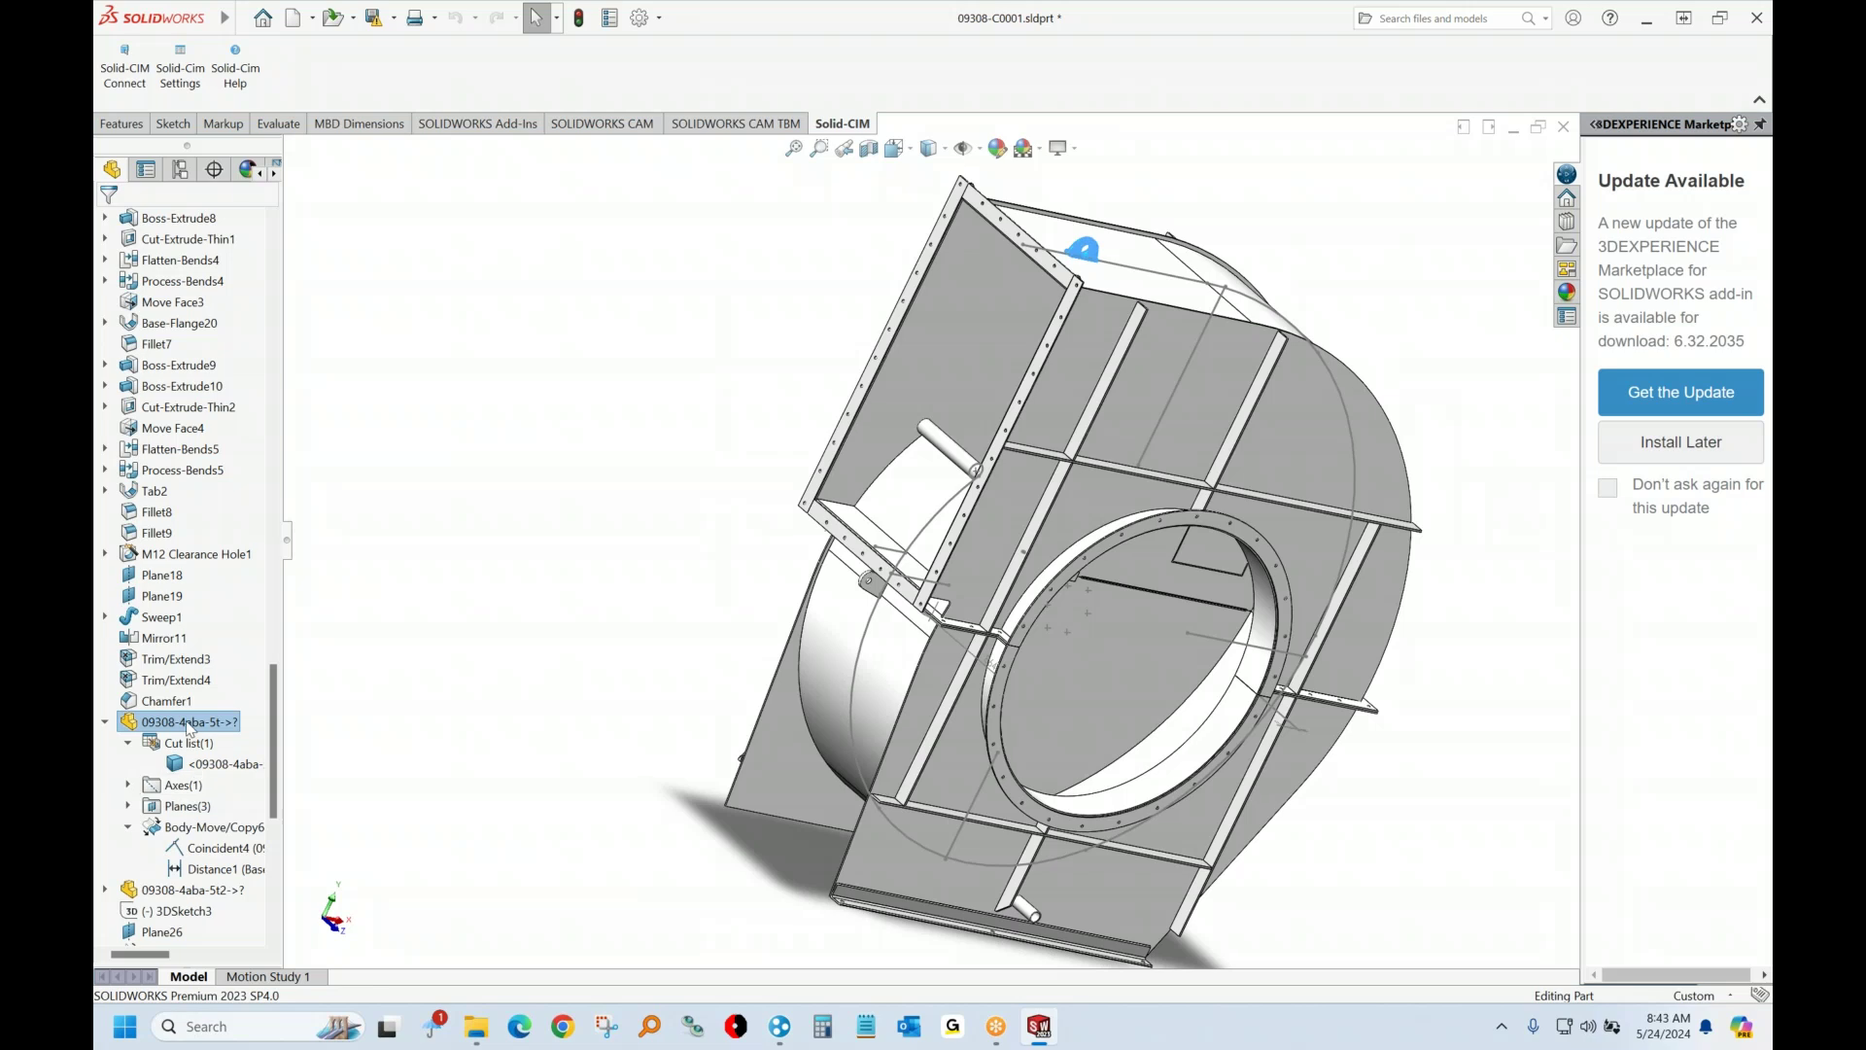
pyautogui.scroll(-1, 204, 774)
pyautogui.scroll(-7, 218, 796)
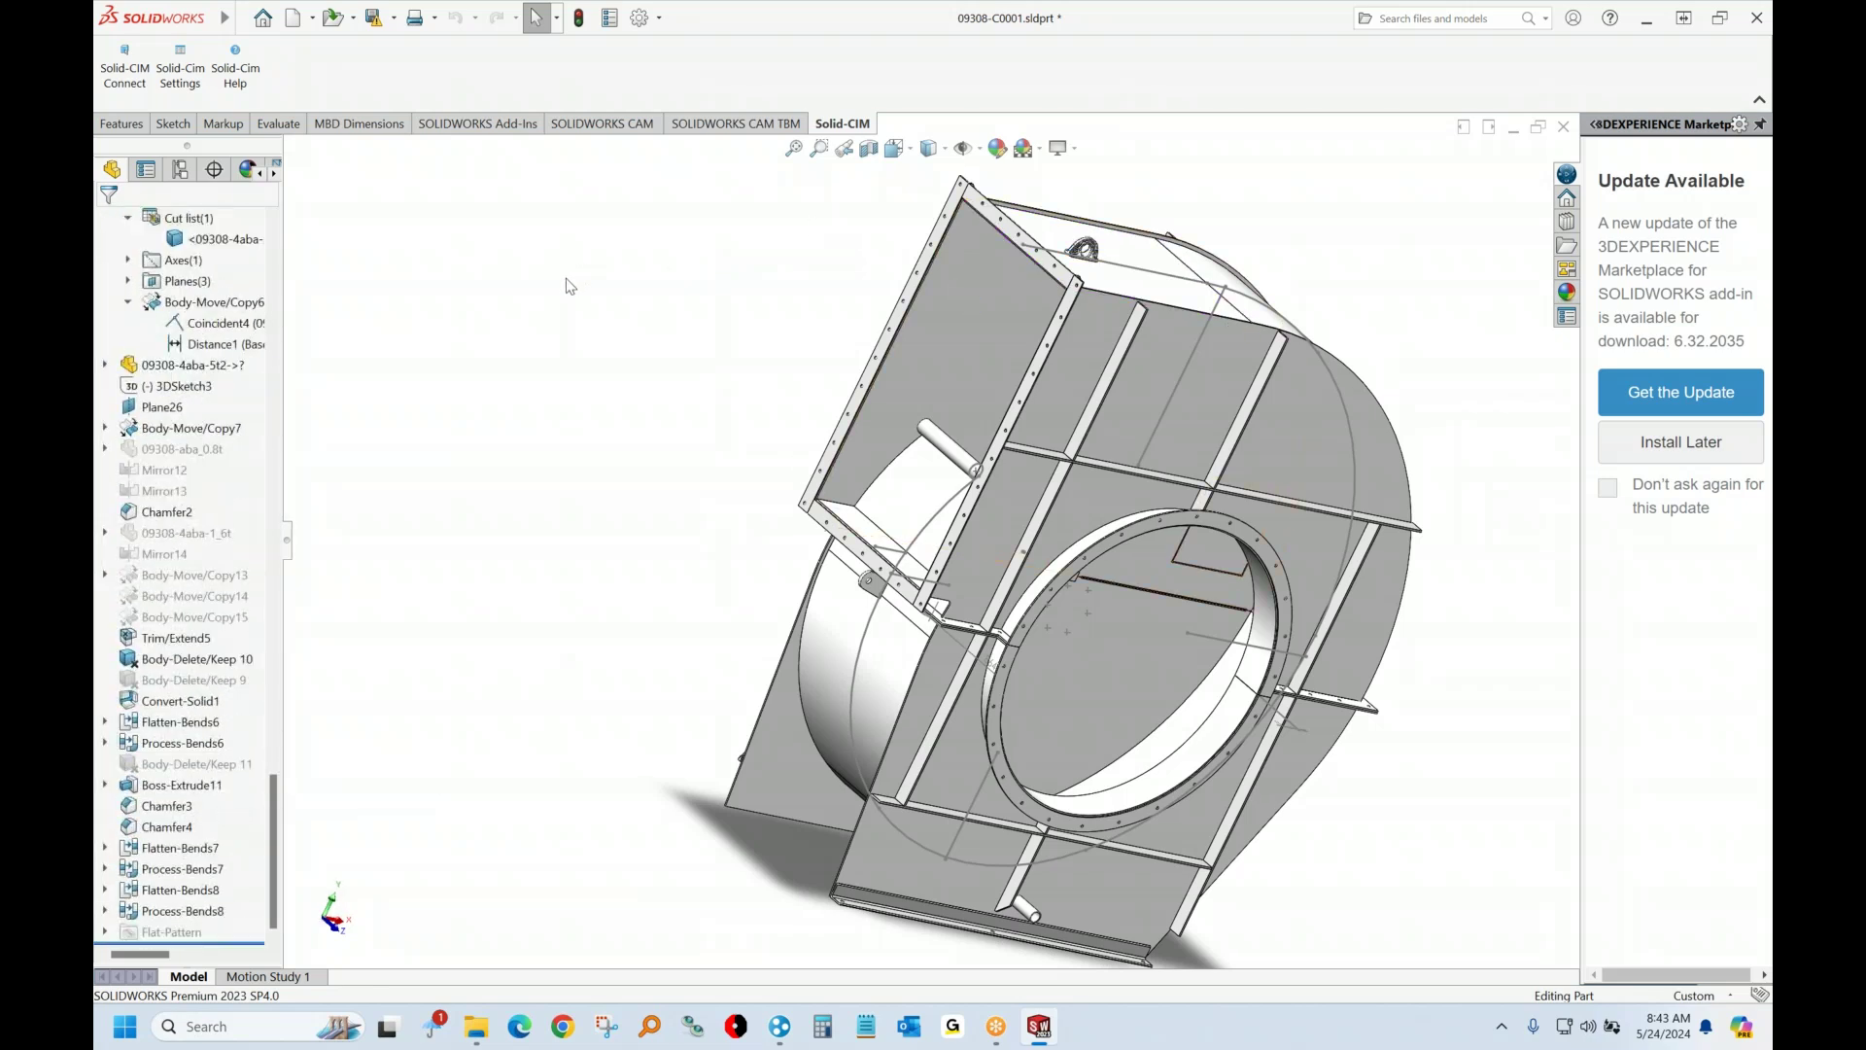
pyautogui.click(105, 365)
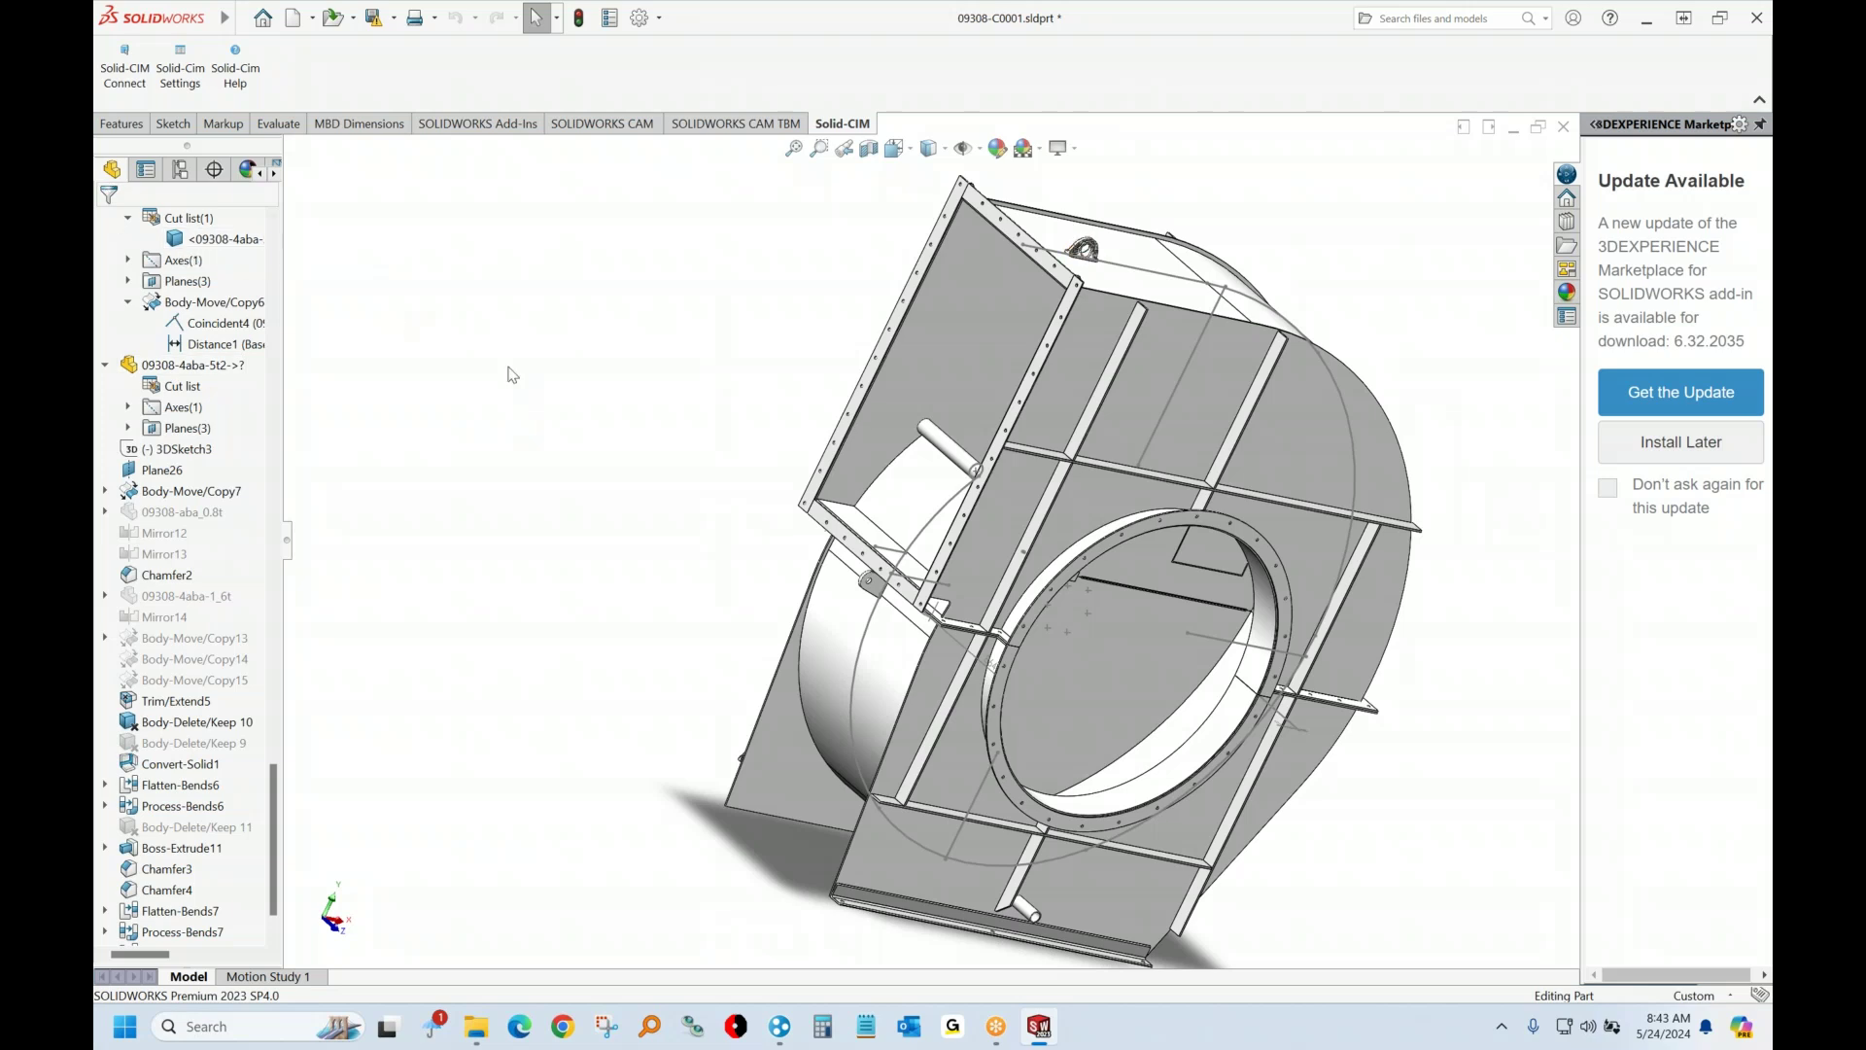
pyautogui.click(942, 237)
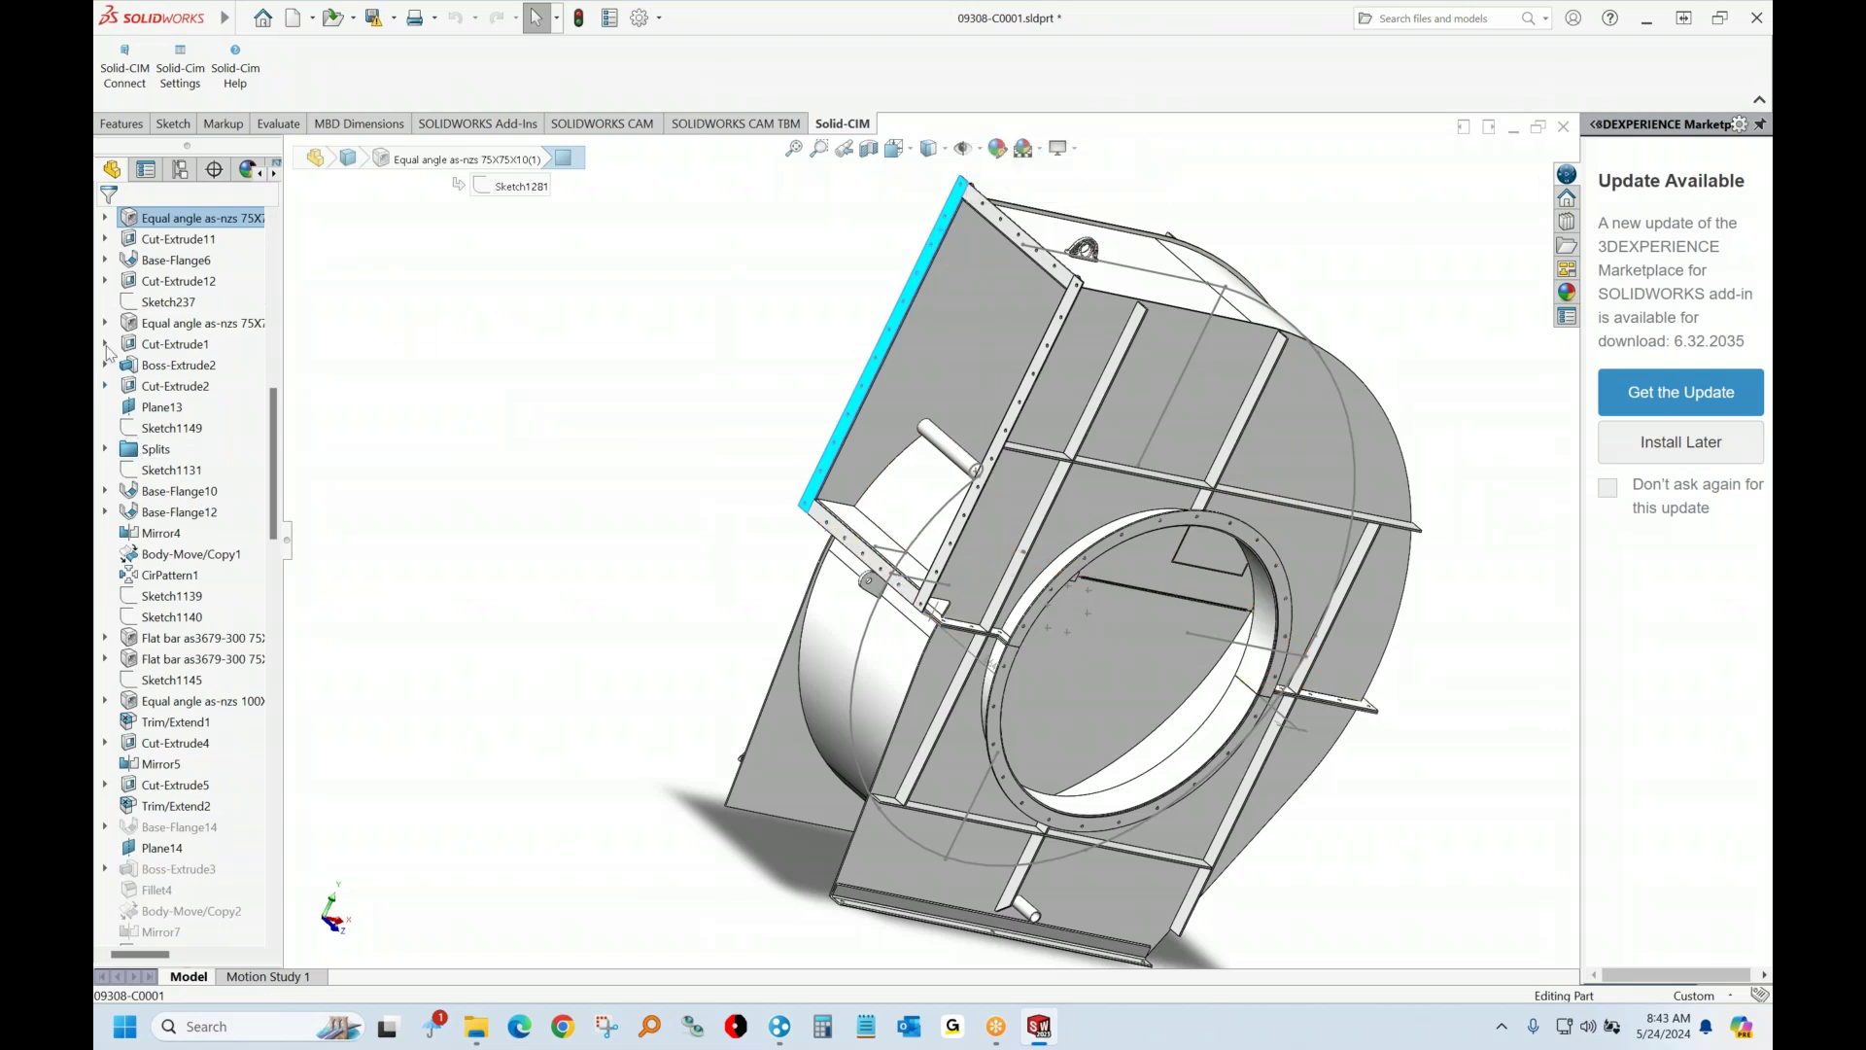
pyautogui.click(105, 219)
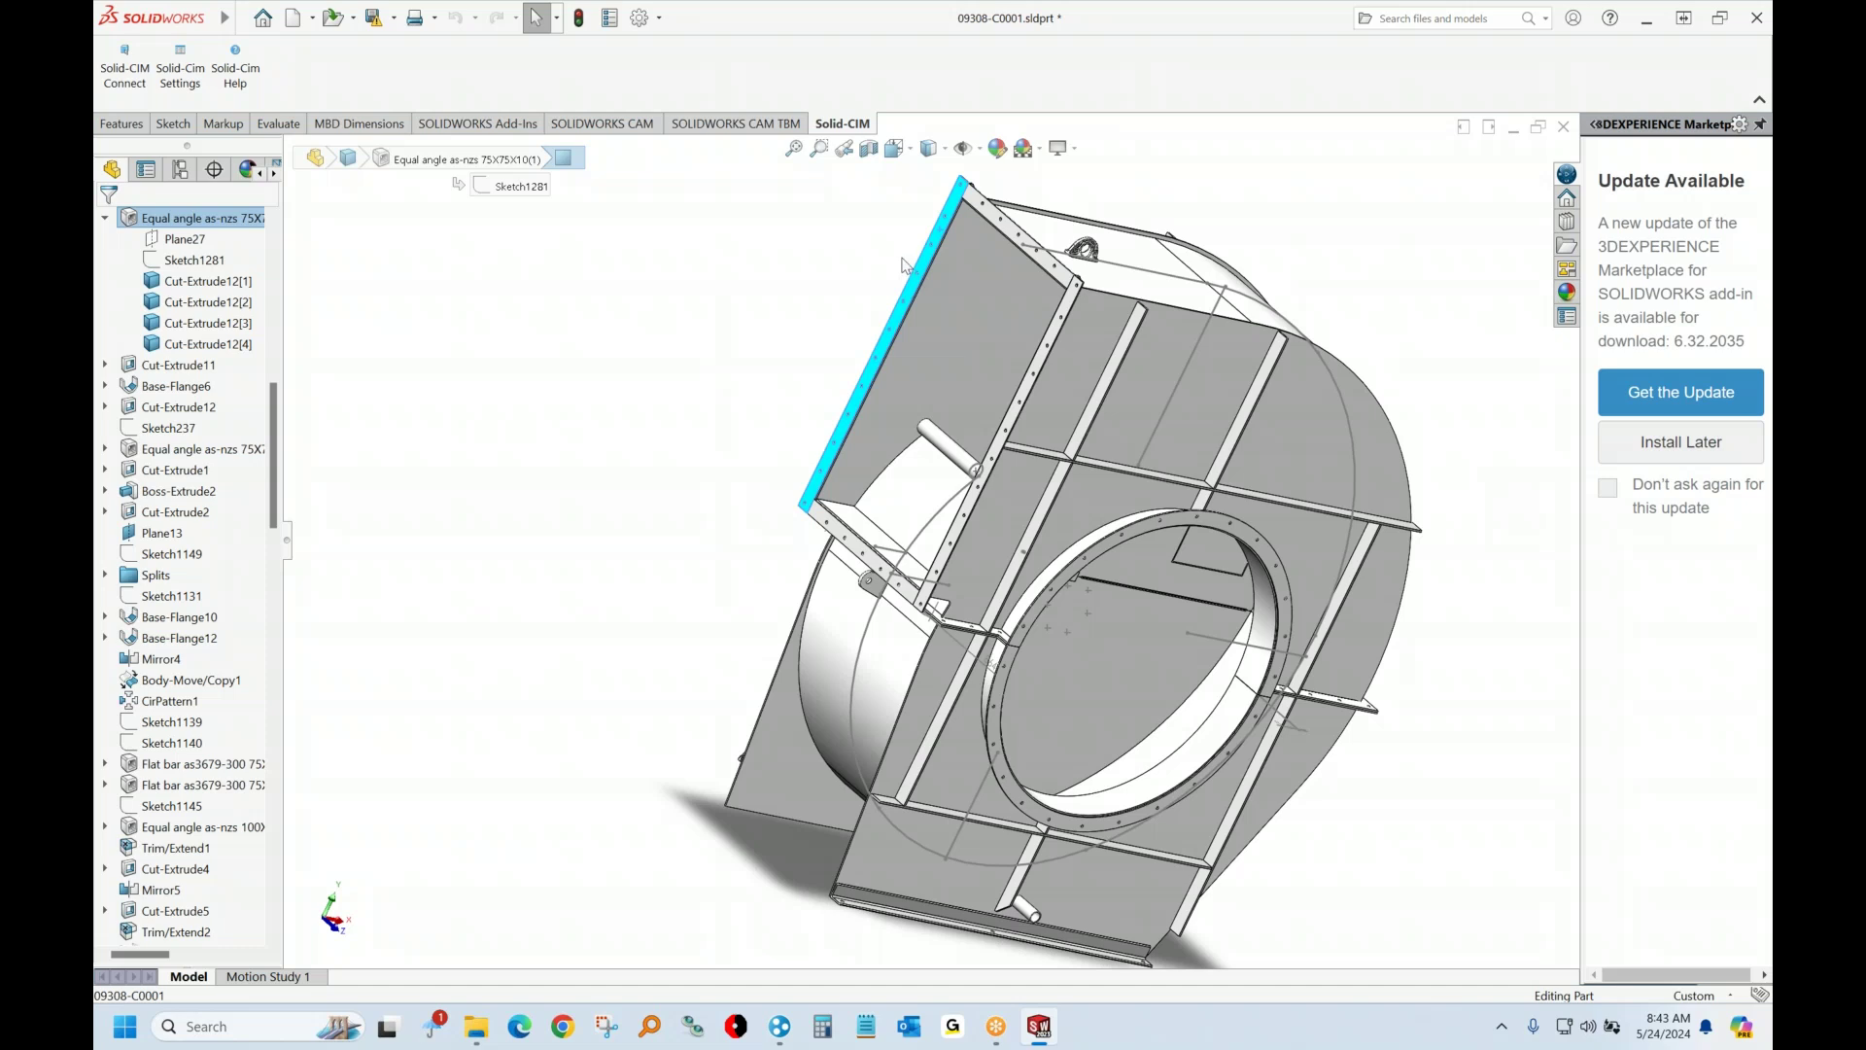
pyautogui.click(542, 316)
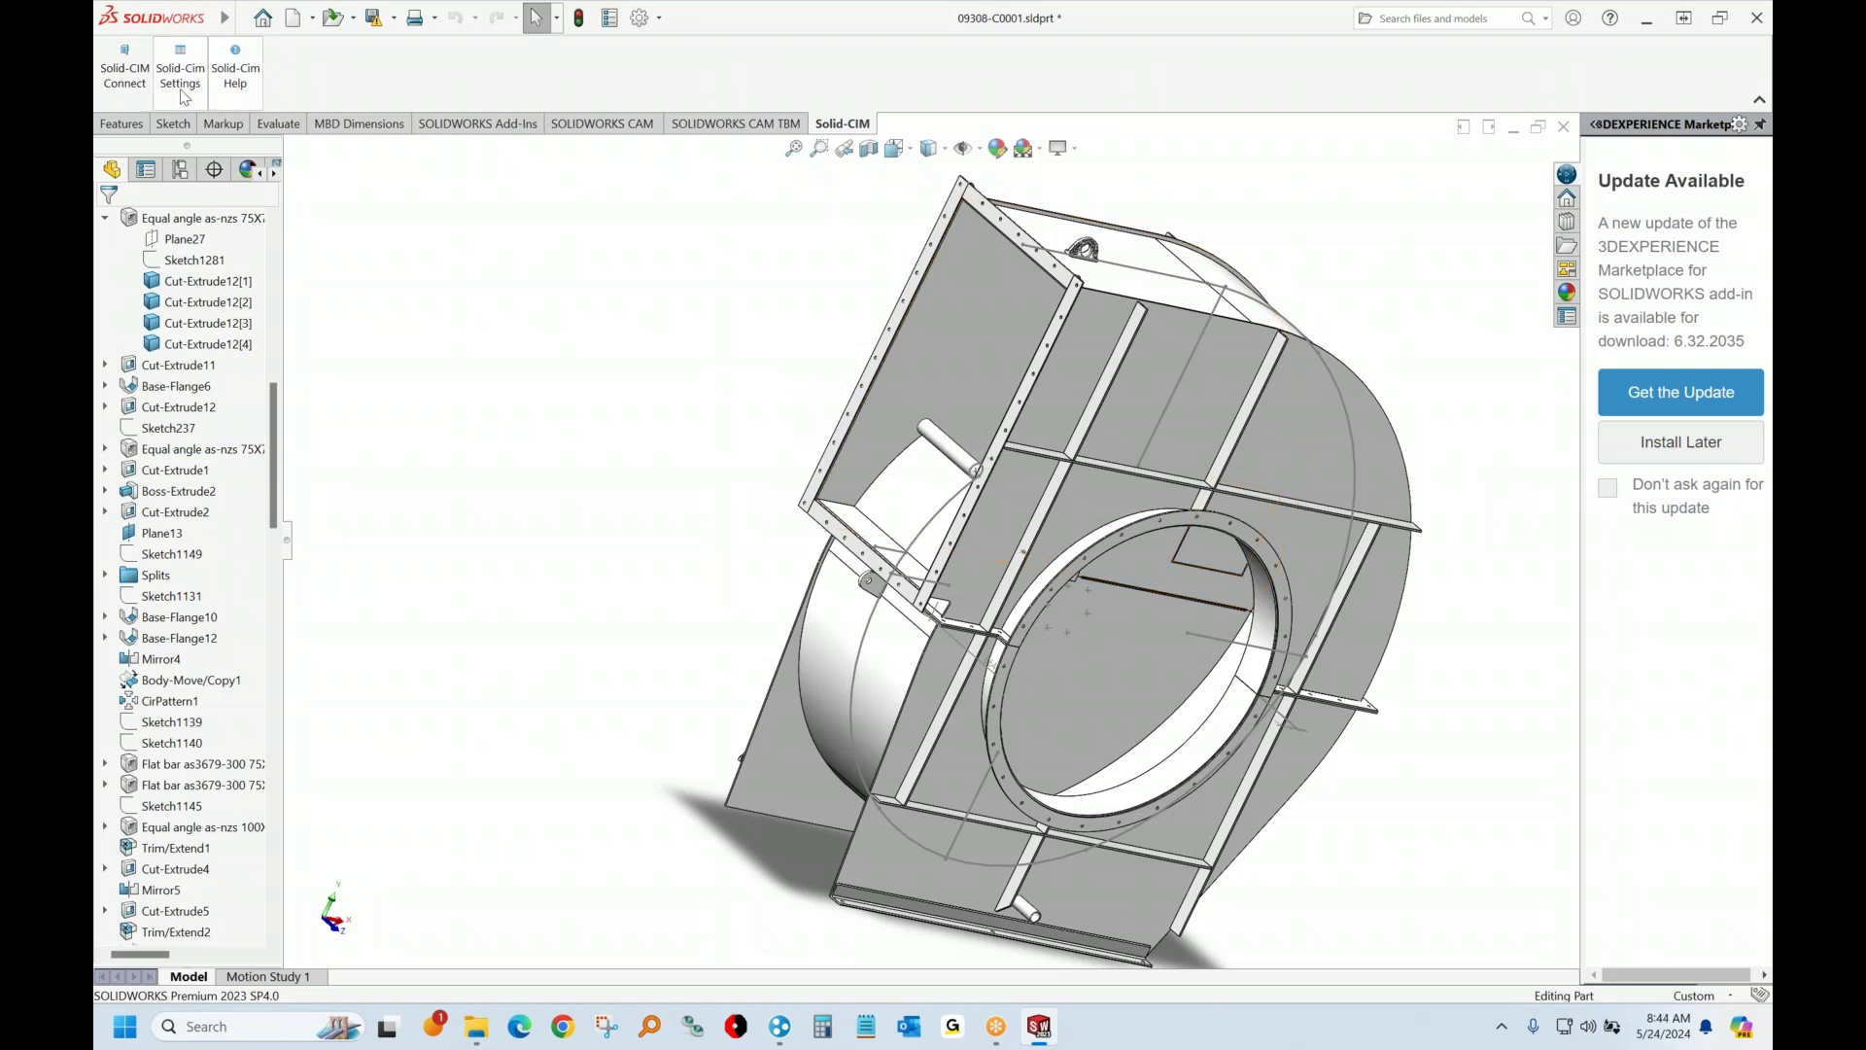
# Run Solid-CIM Connect to send the fan-housing parts to AutoCAD
pyautogui.click(129, 78)
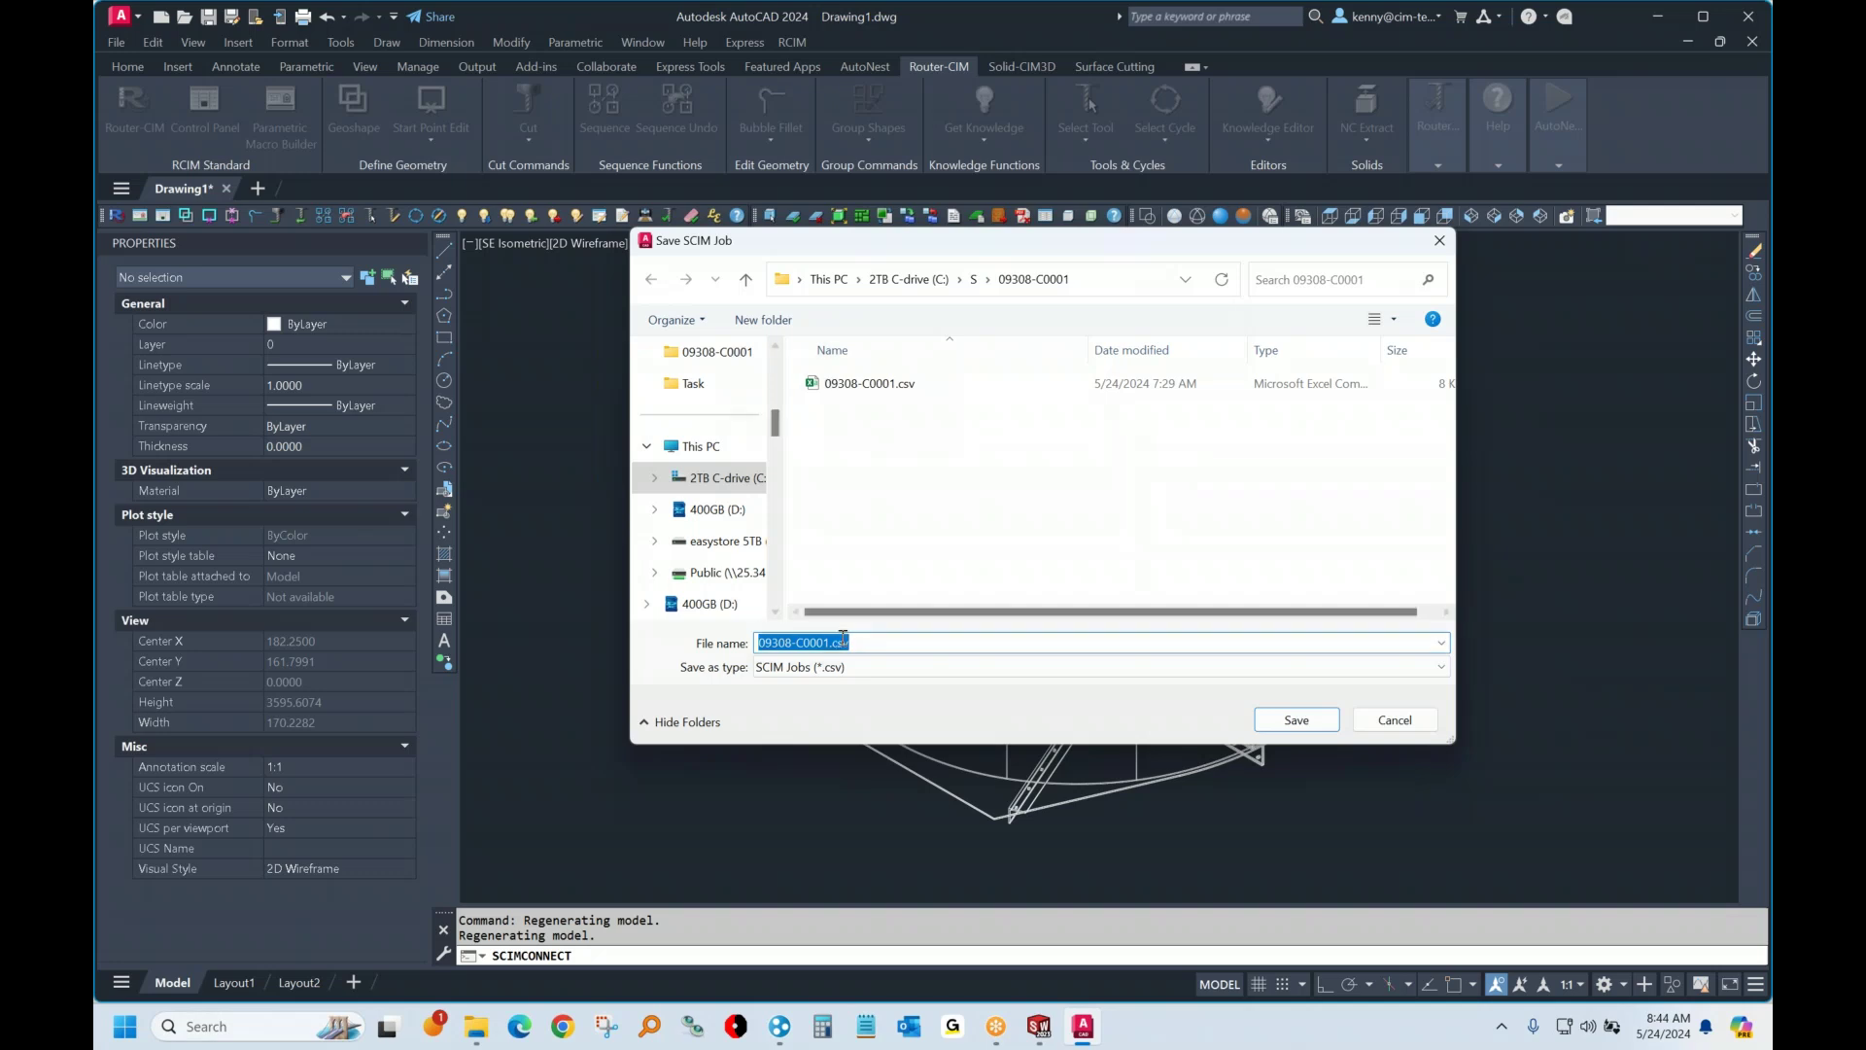
# Save the job as 09308-C0001.csv, replacing the existing file, and select it in the folder
pyautogui.click(1301, 723)
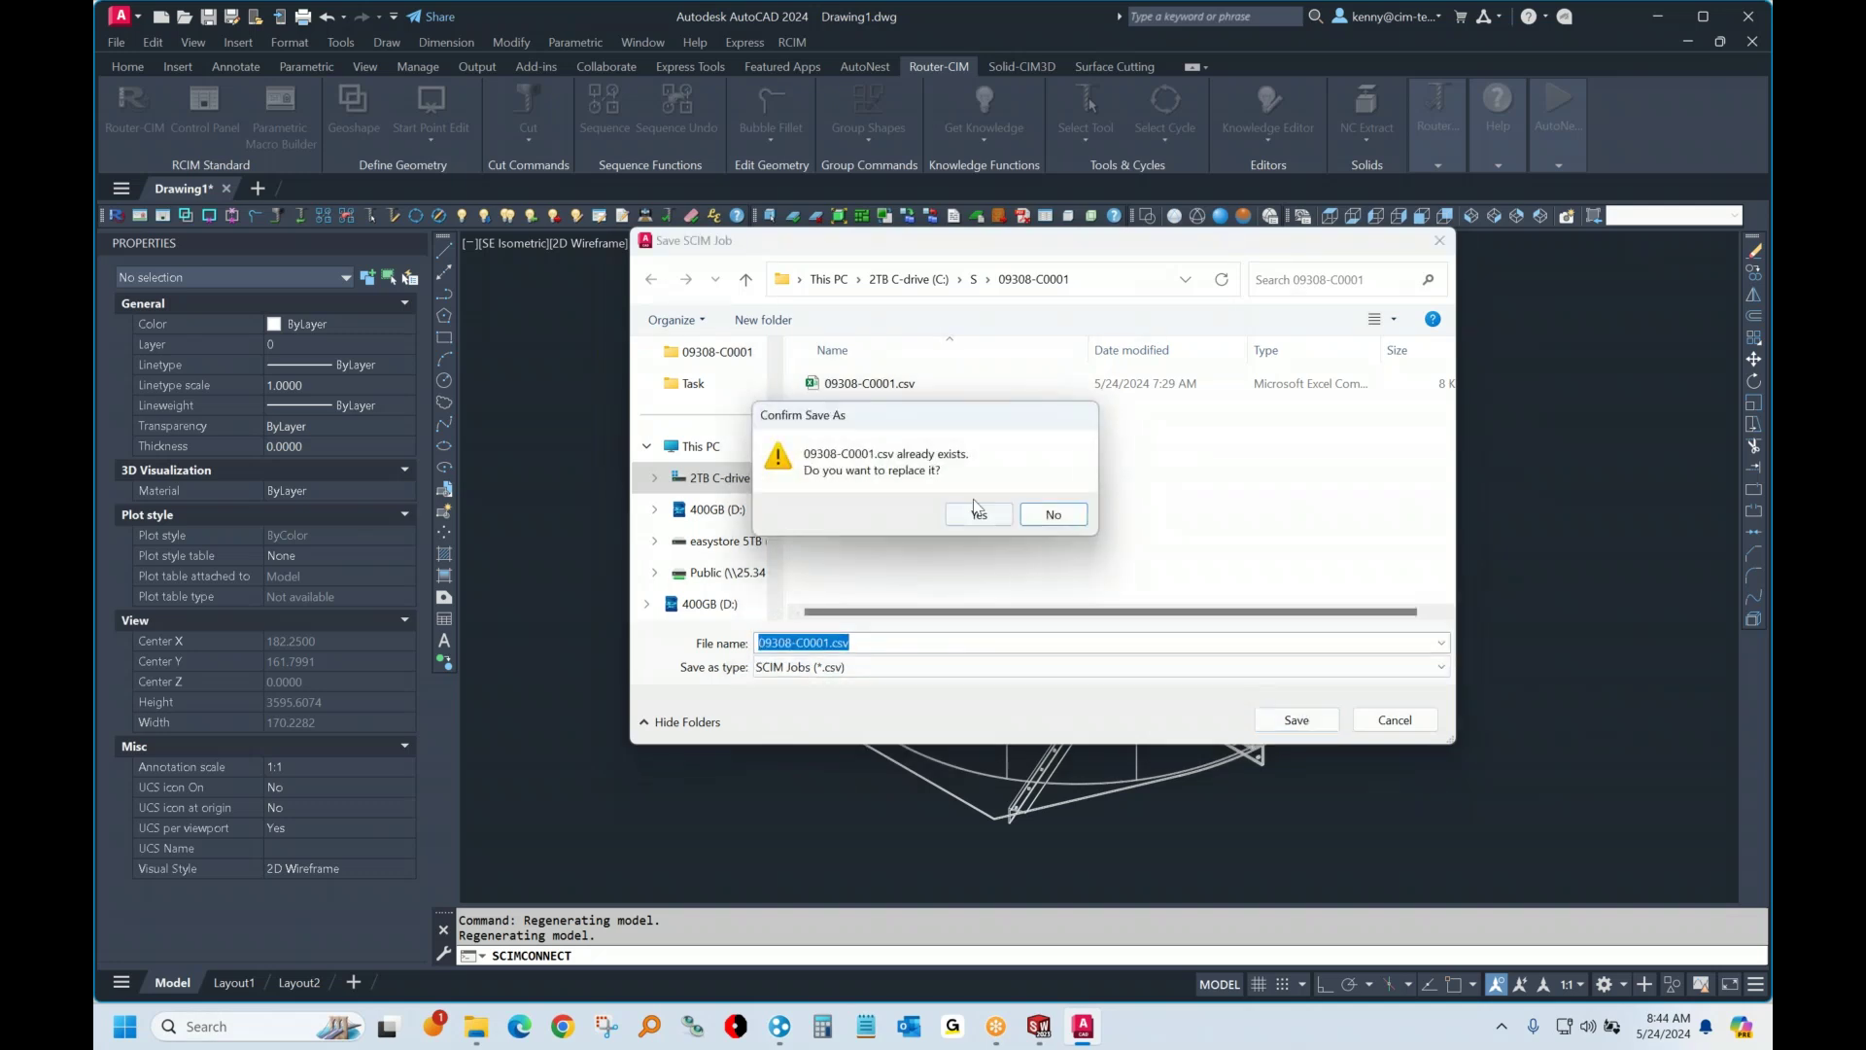
pyautogui.click(976, 515)
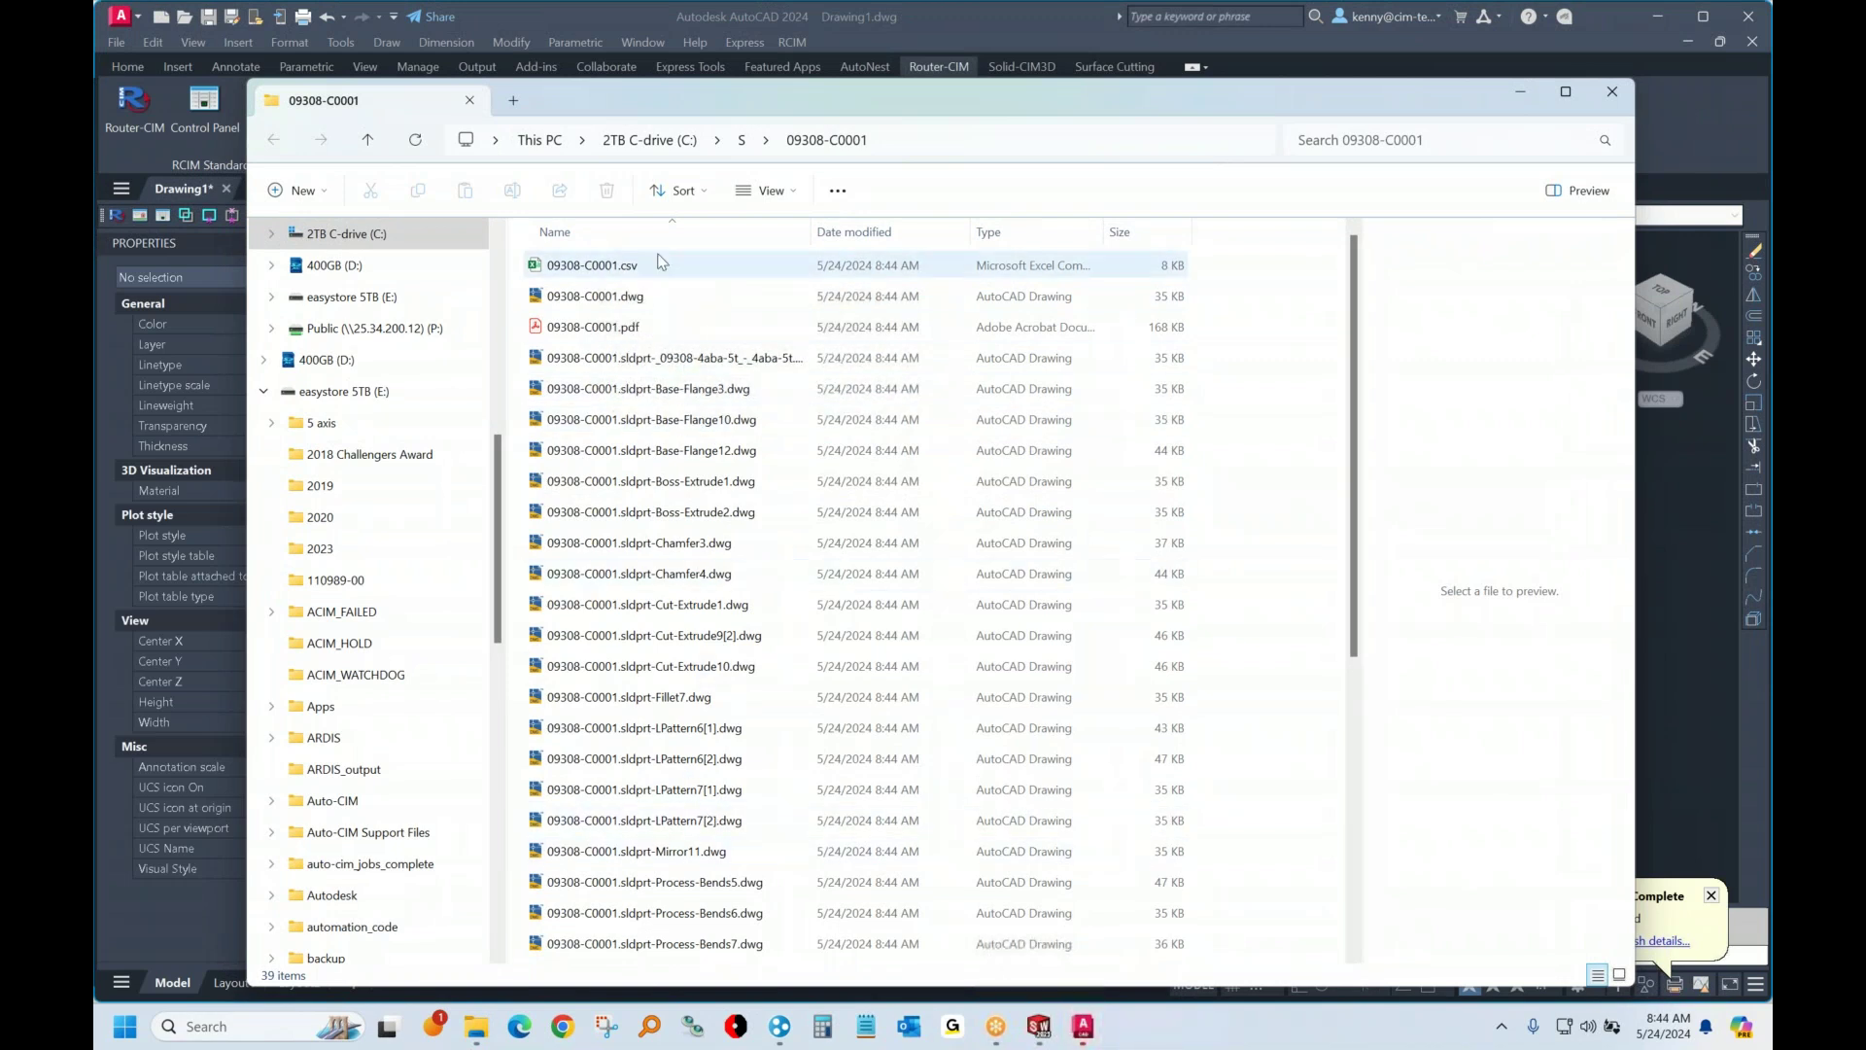
pyautogui.click(595, 268)
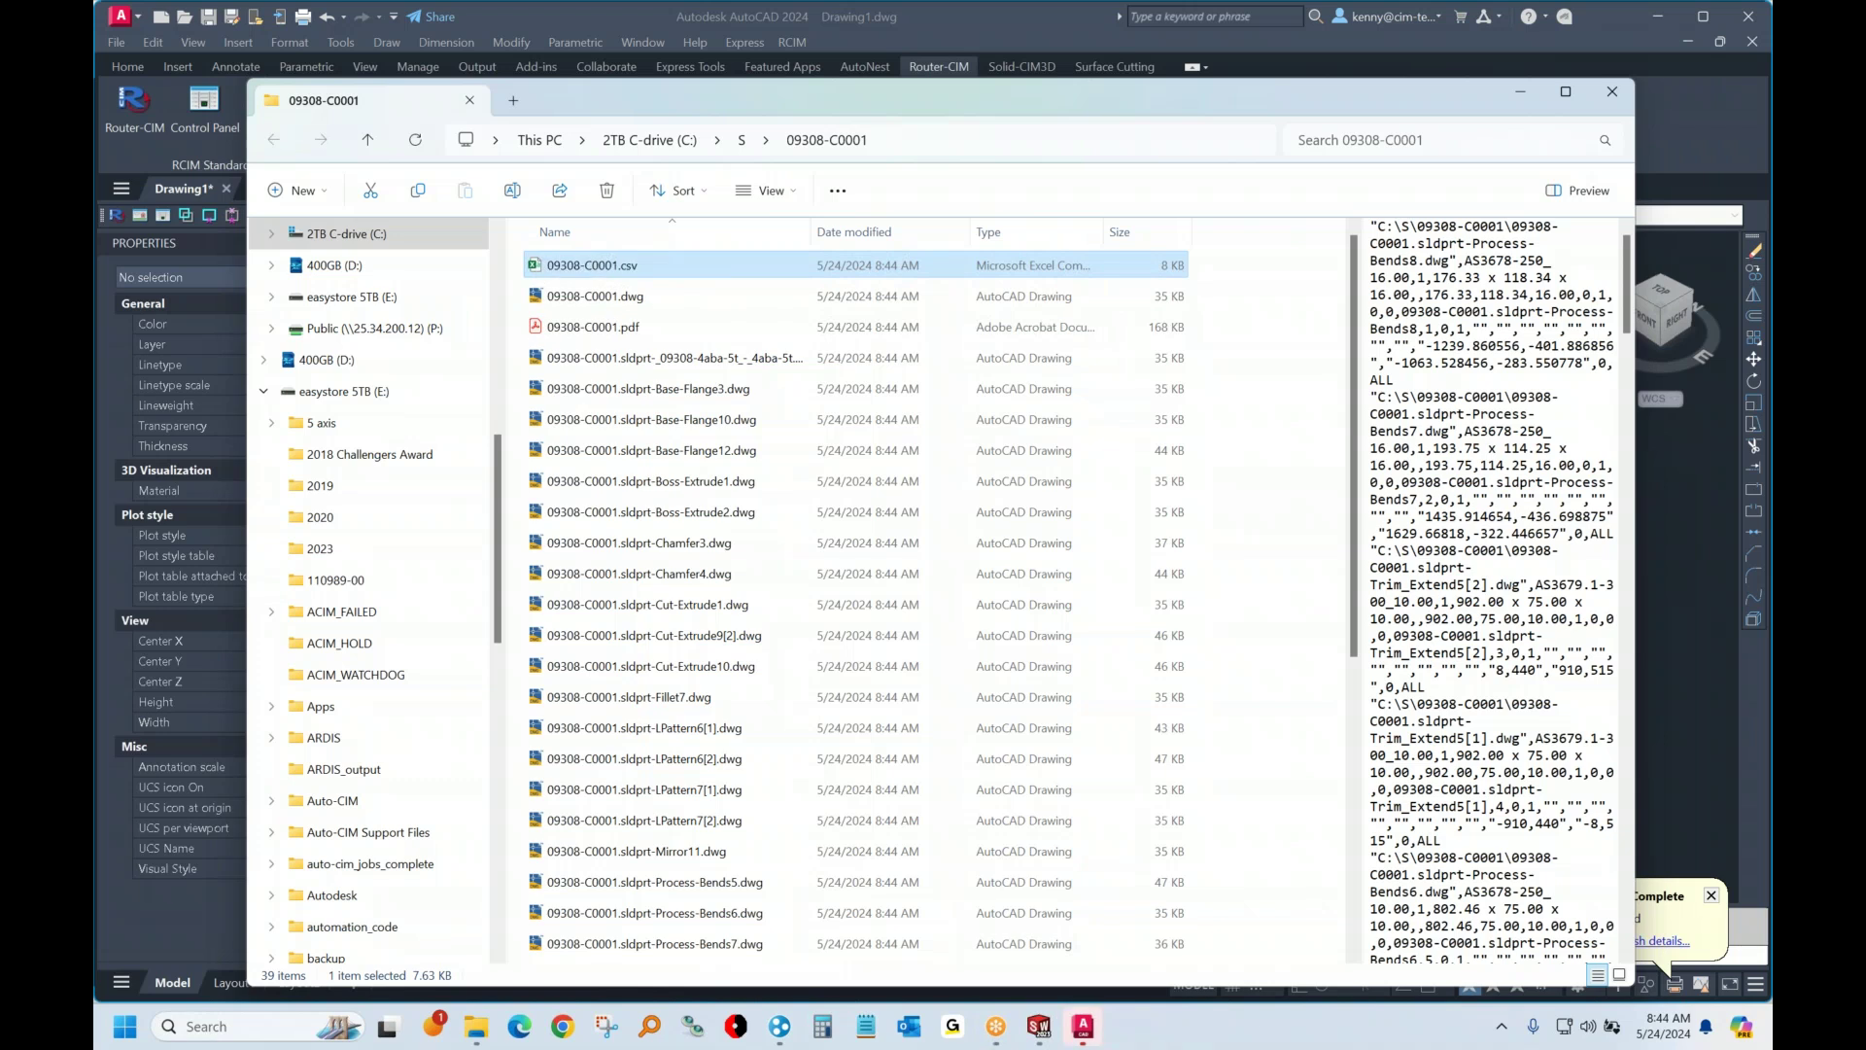
# Open 09308-C0001.csv in Excel and auto-fit all columns, including F to H
pyautogui.press('Return')
pyautogui.click(399, 307)
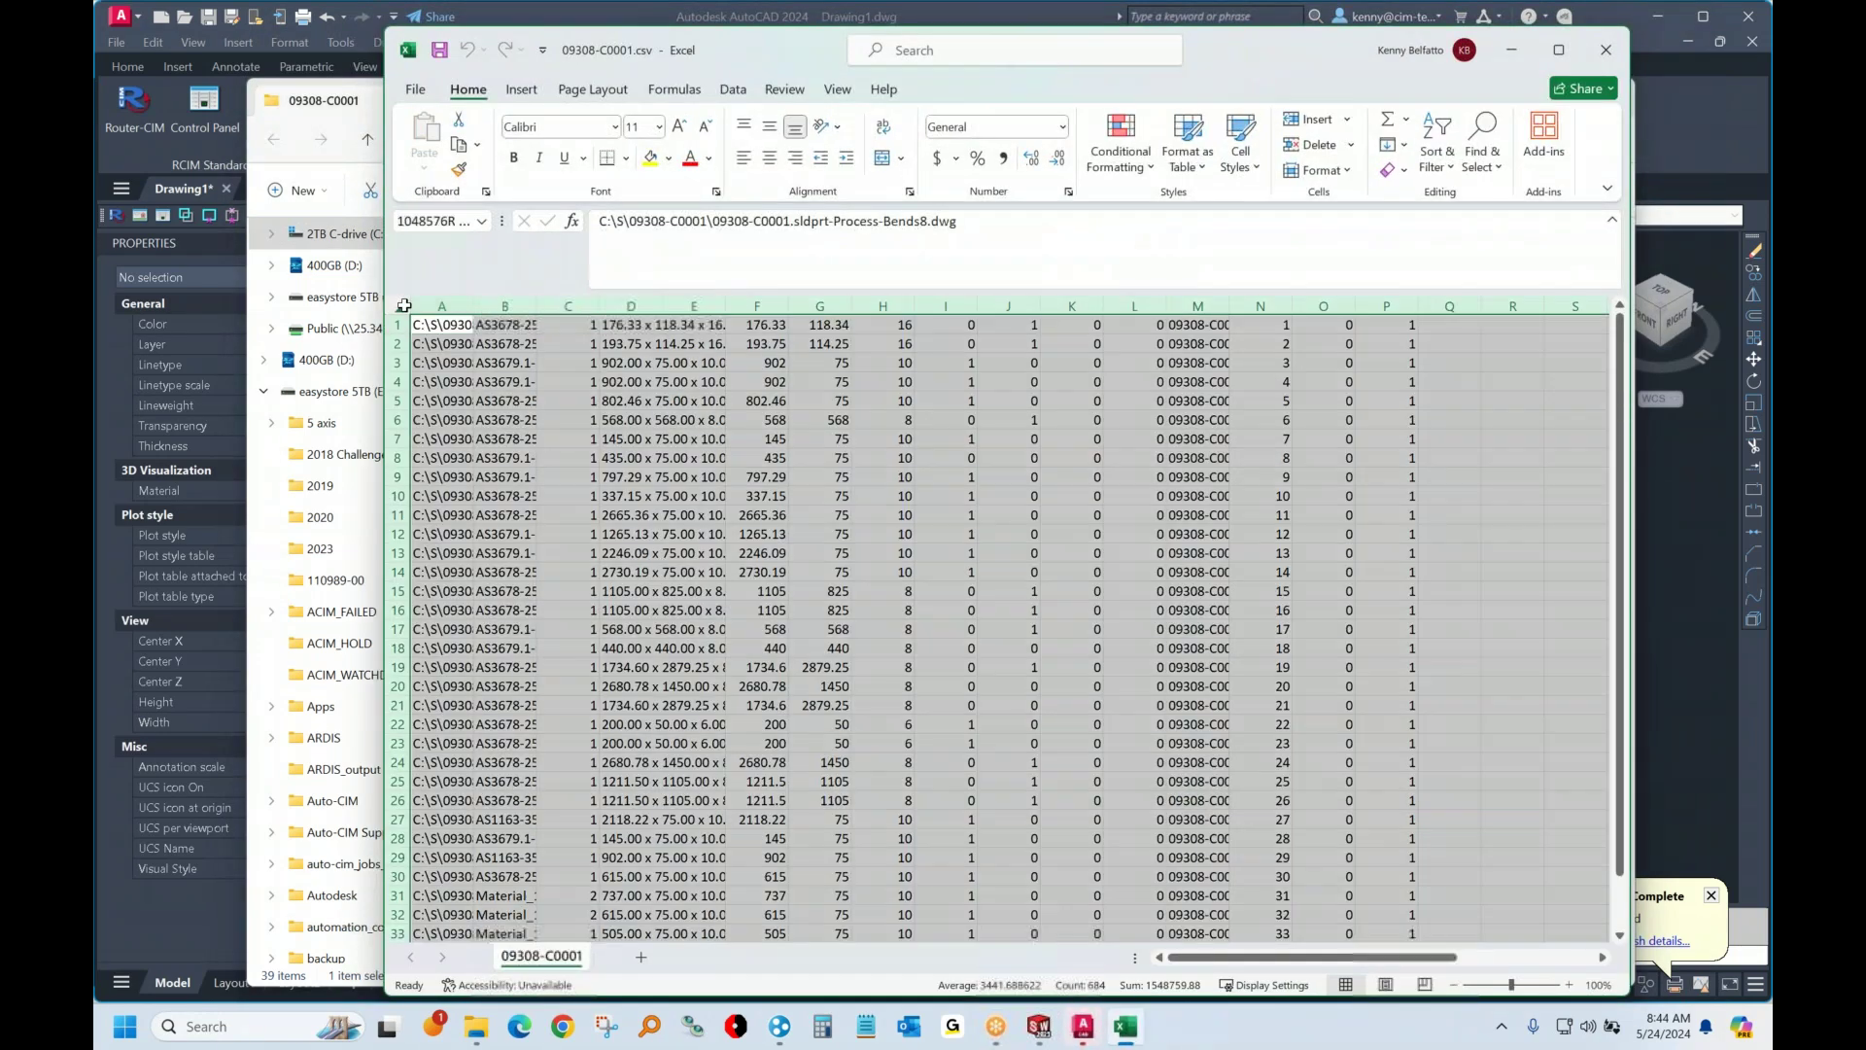
pyautogui.doubleClick(470, 306)
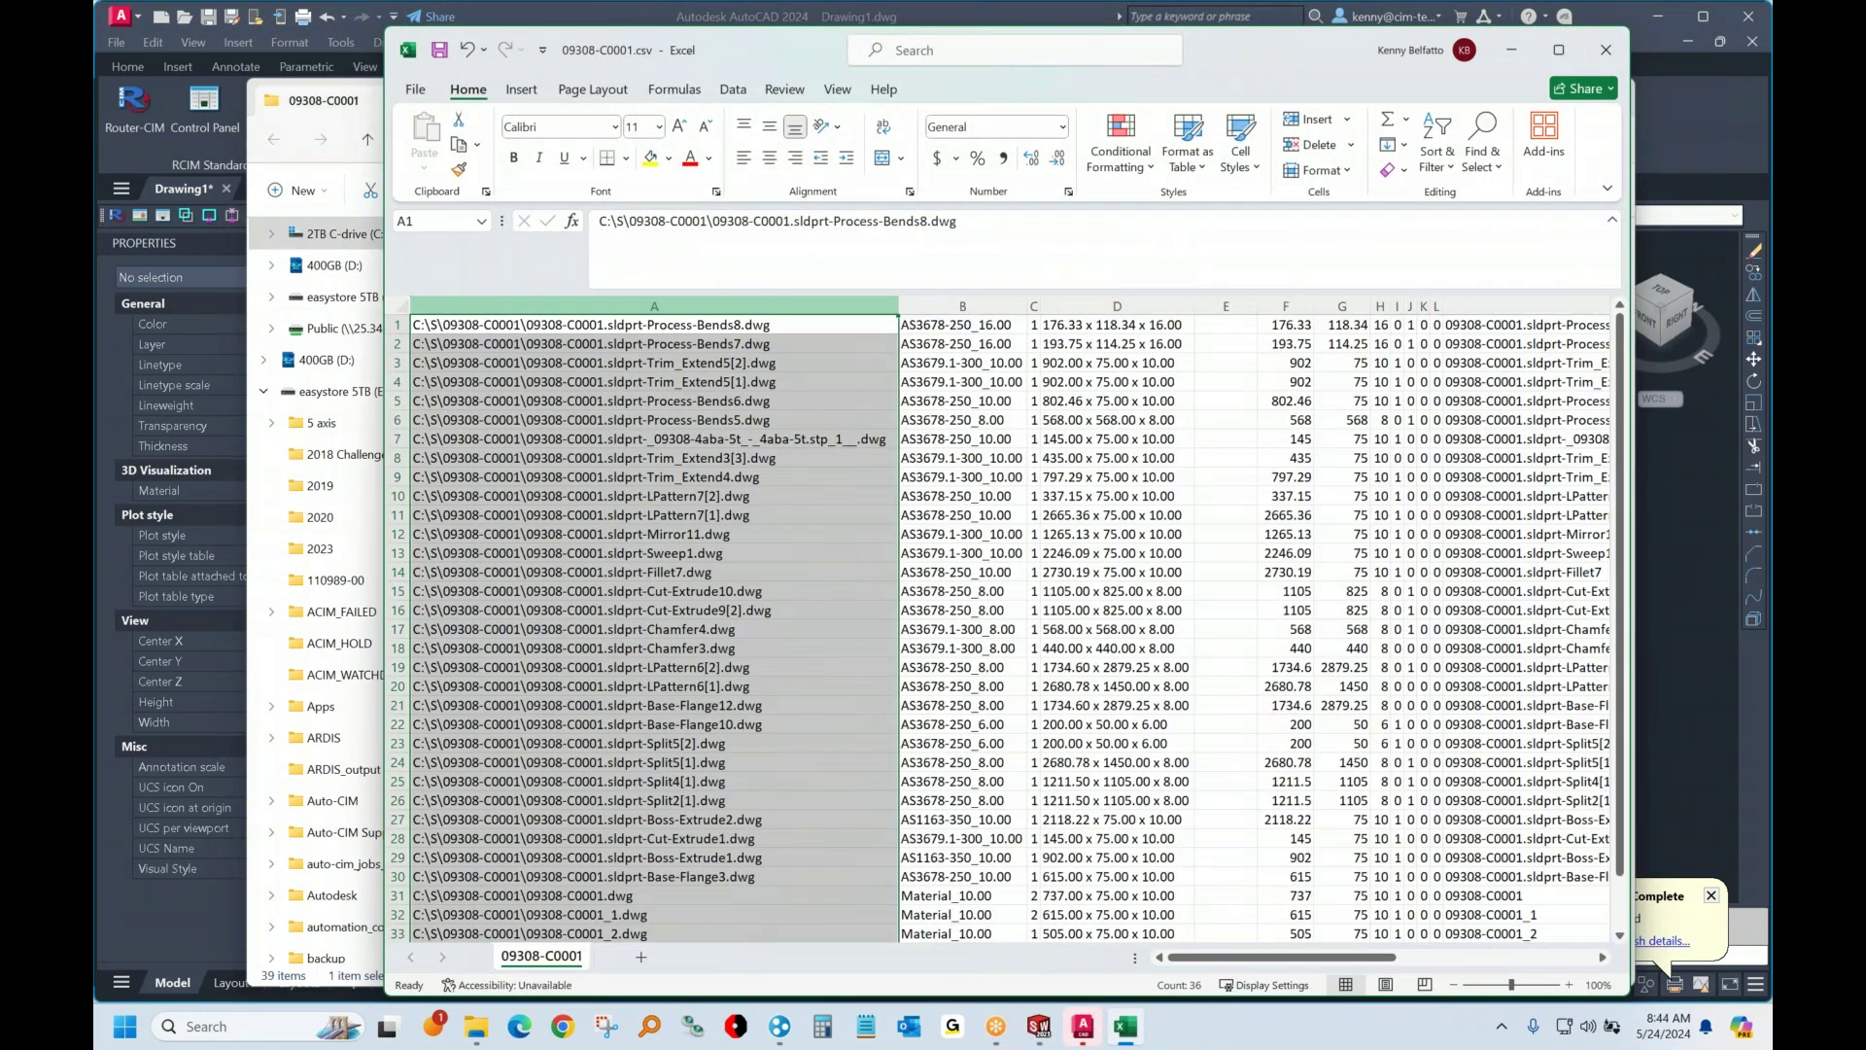
pyautogui.click(967, 305)
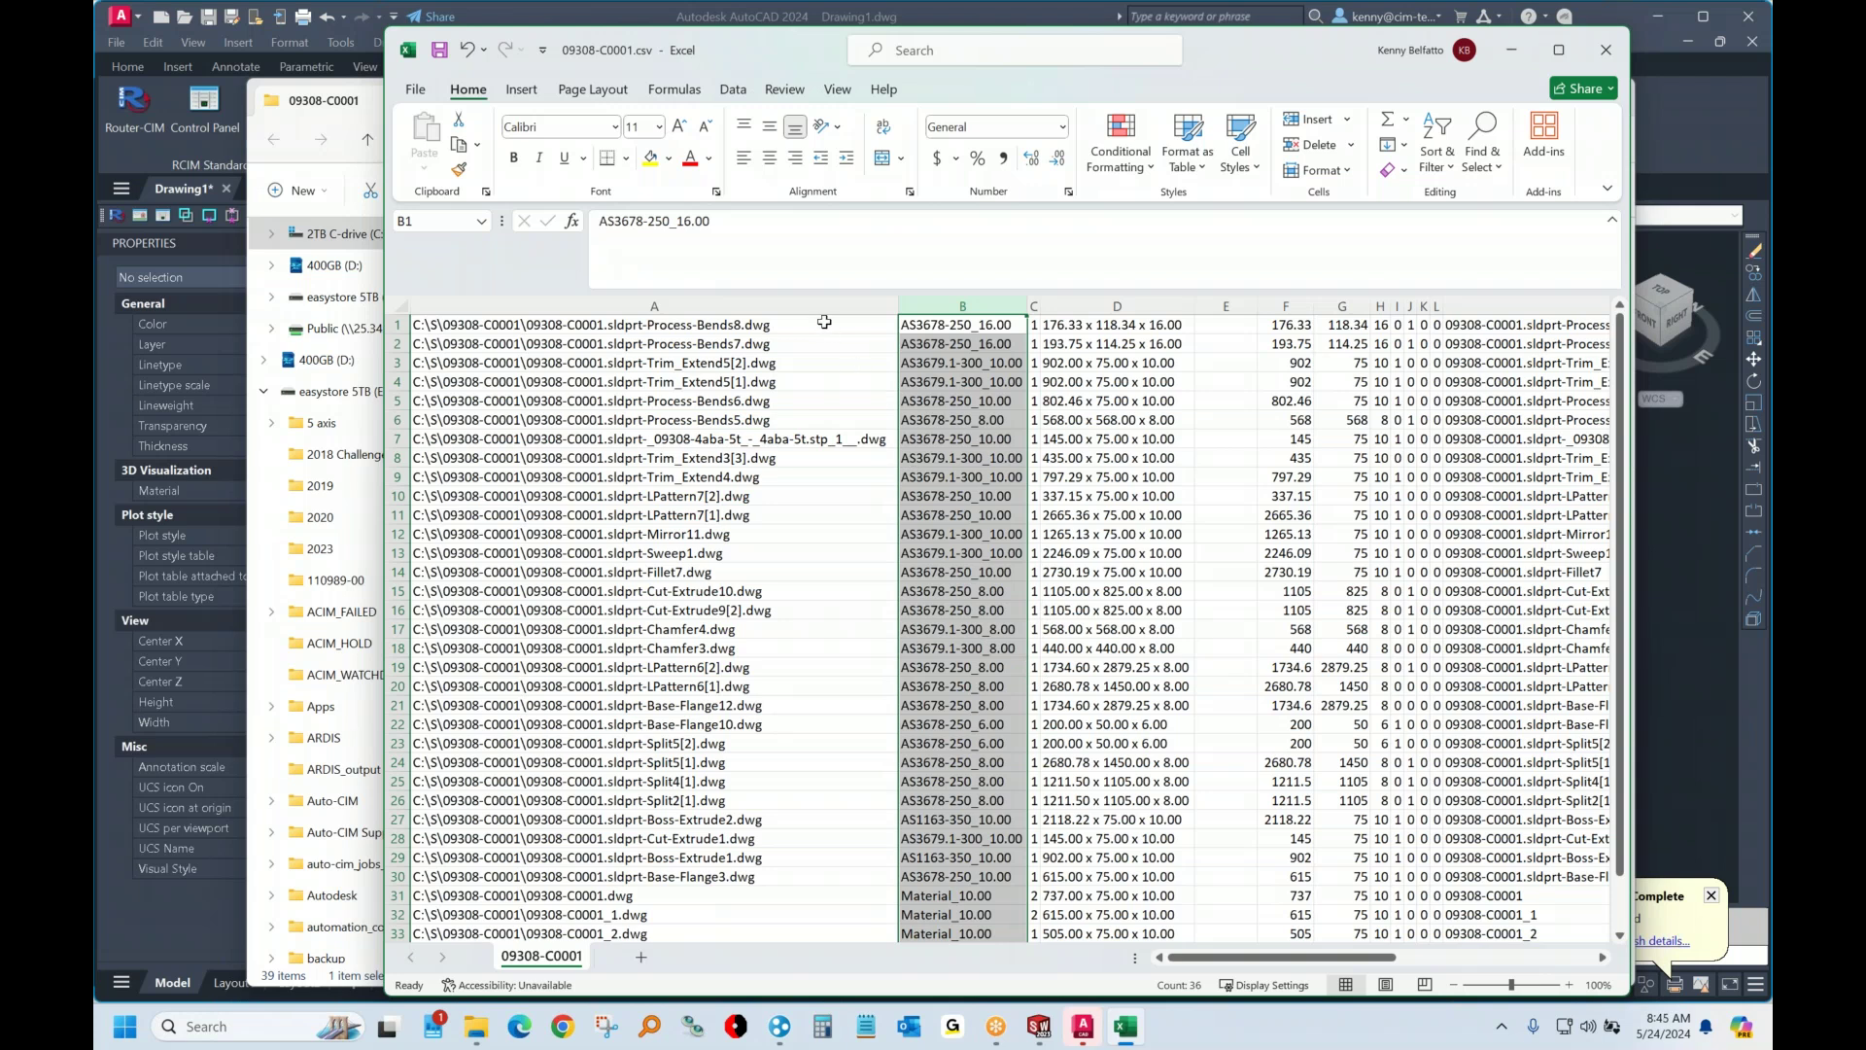
pyautogui.moveTo(816, 300); pyautogui.dragTo(962, 305)
pyautogui.click(962, 305)
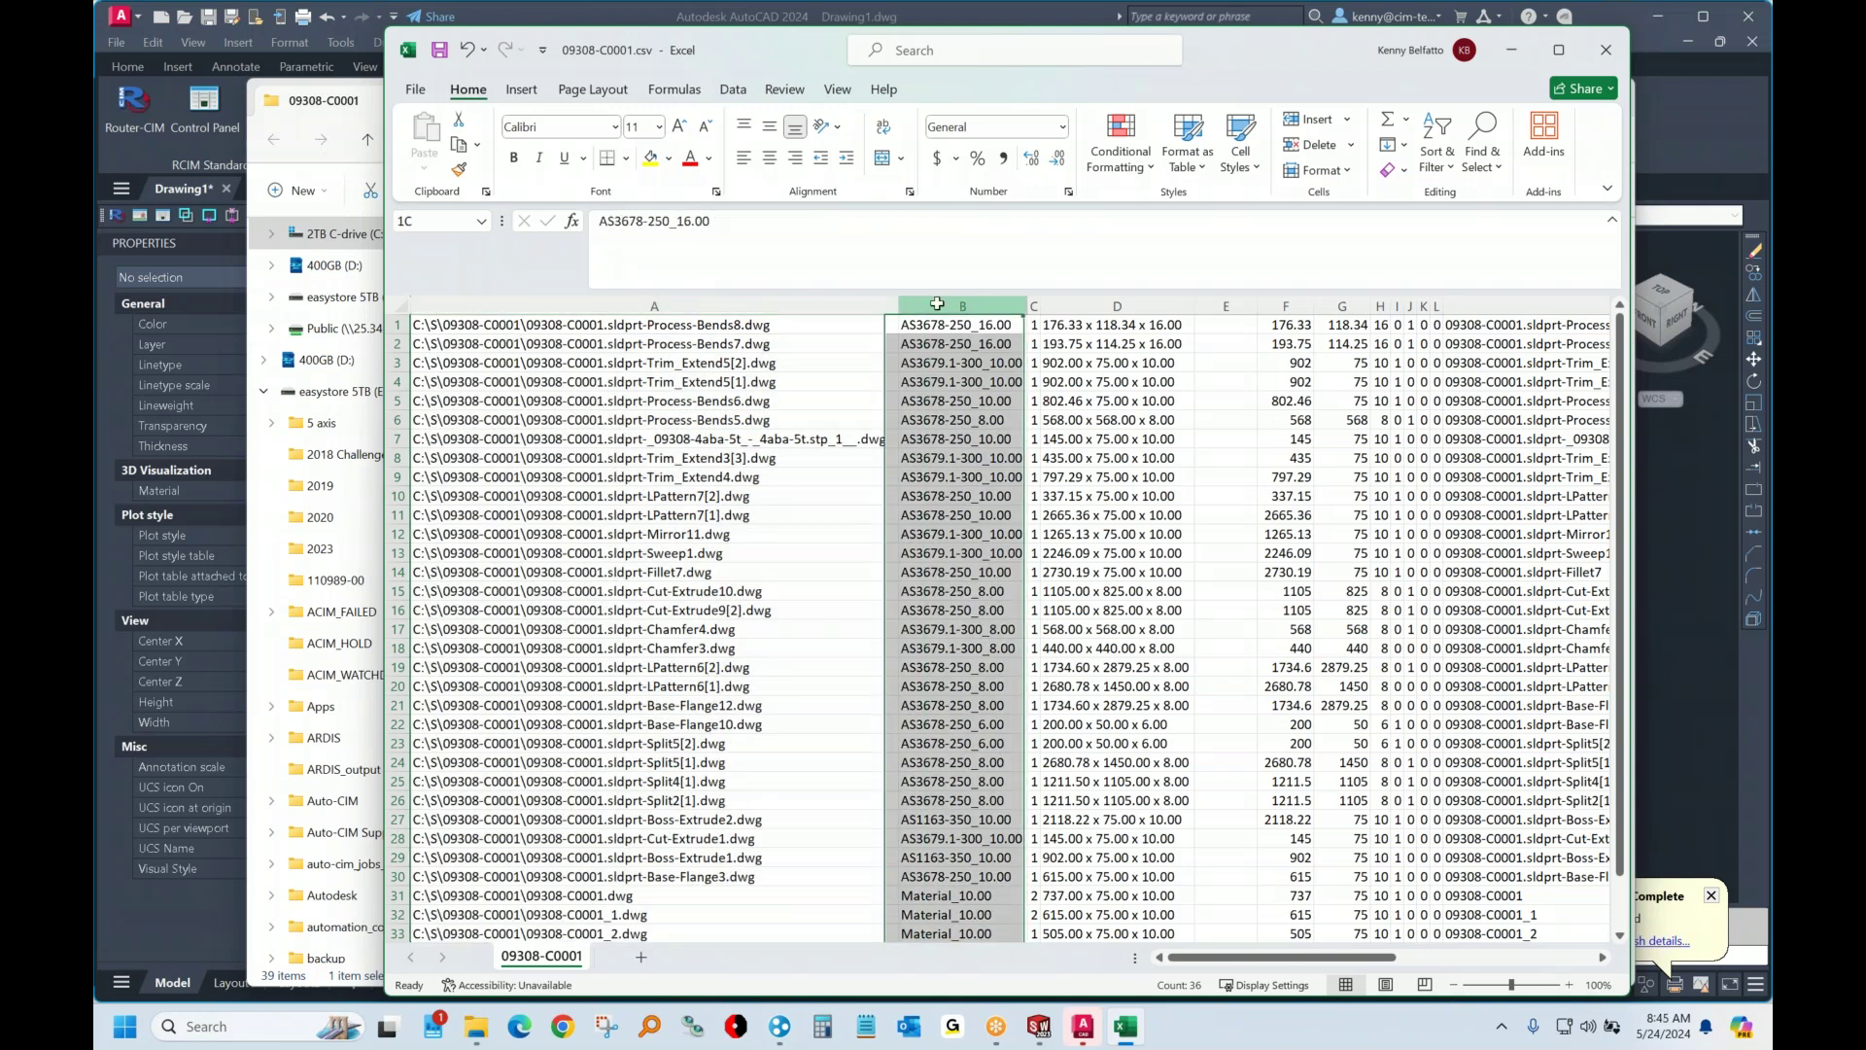
pyautogui.click(1032, 303)
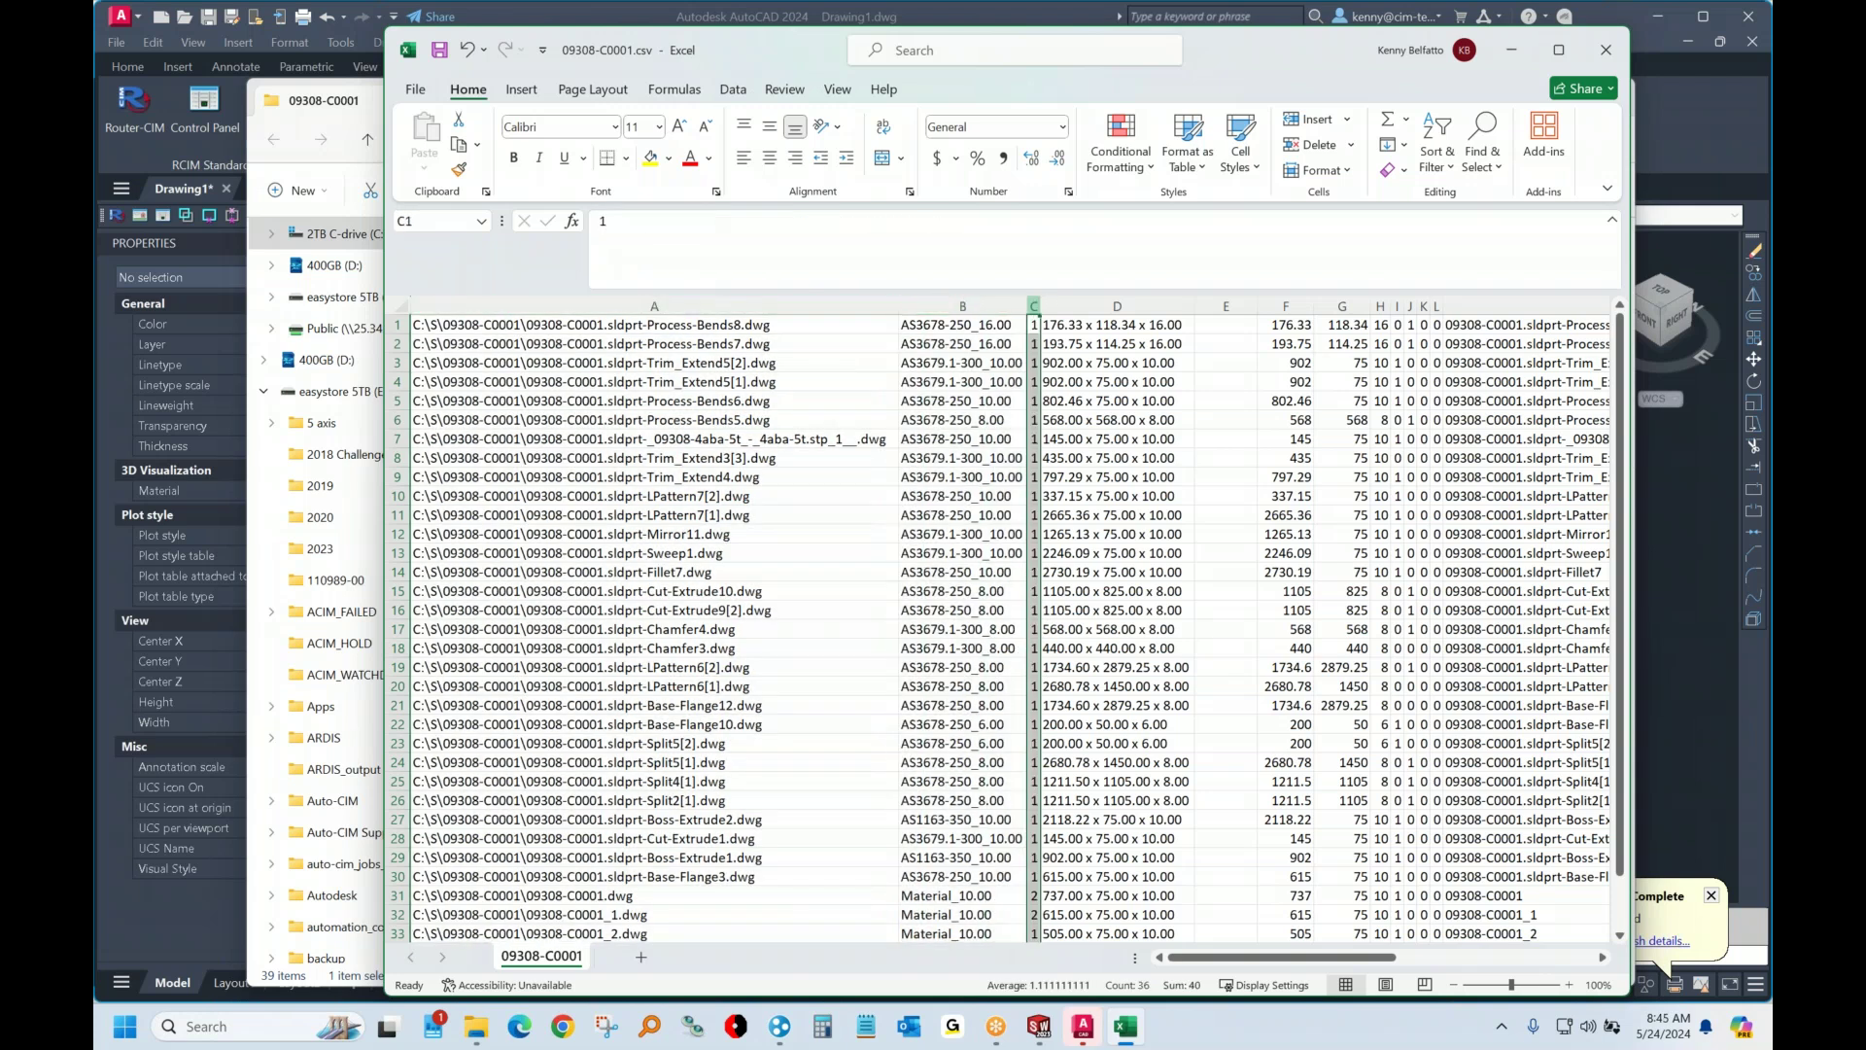
pyautogui.click(1109, 304)
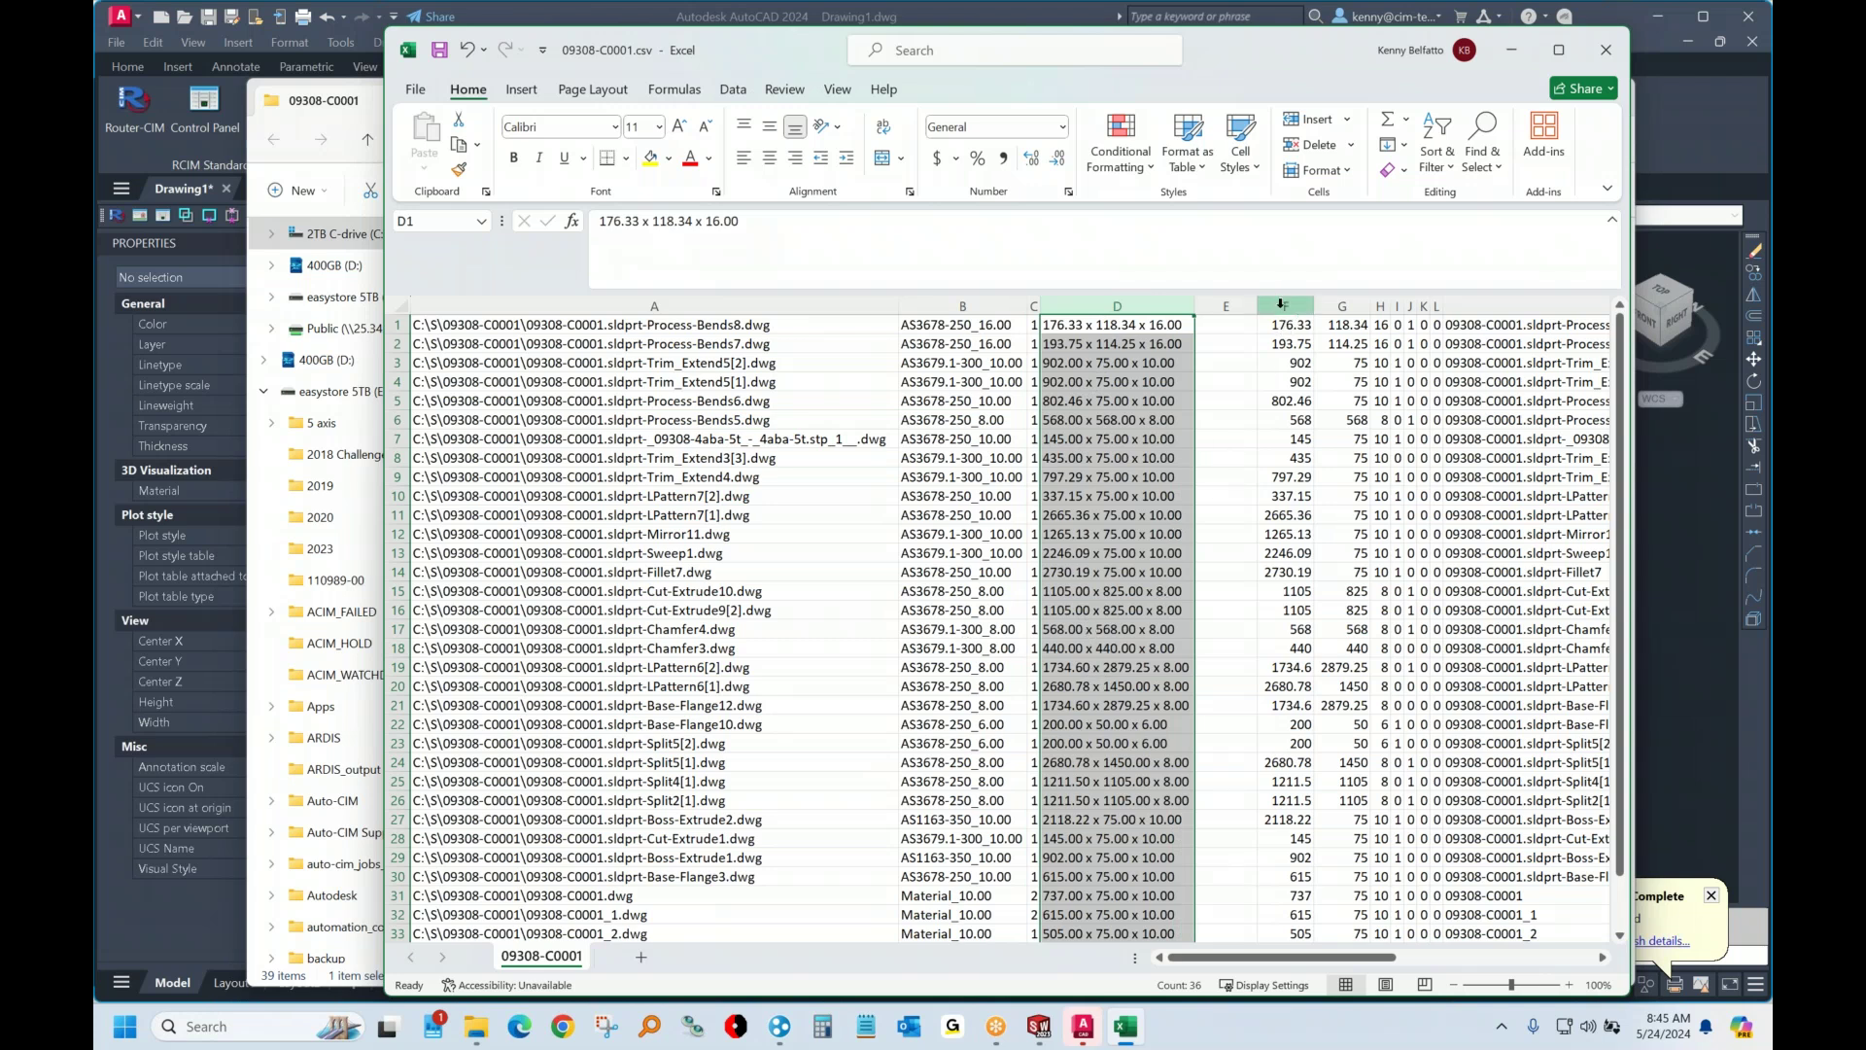
pyautogui.moveTo(1285, 304); pyautogui.dragTo(1360, 305)
pyautogui.doubleClick(1372, 305)
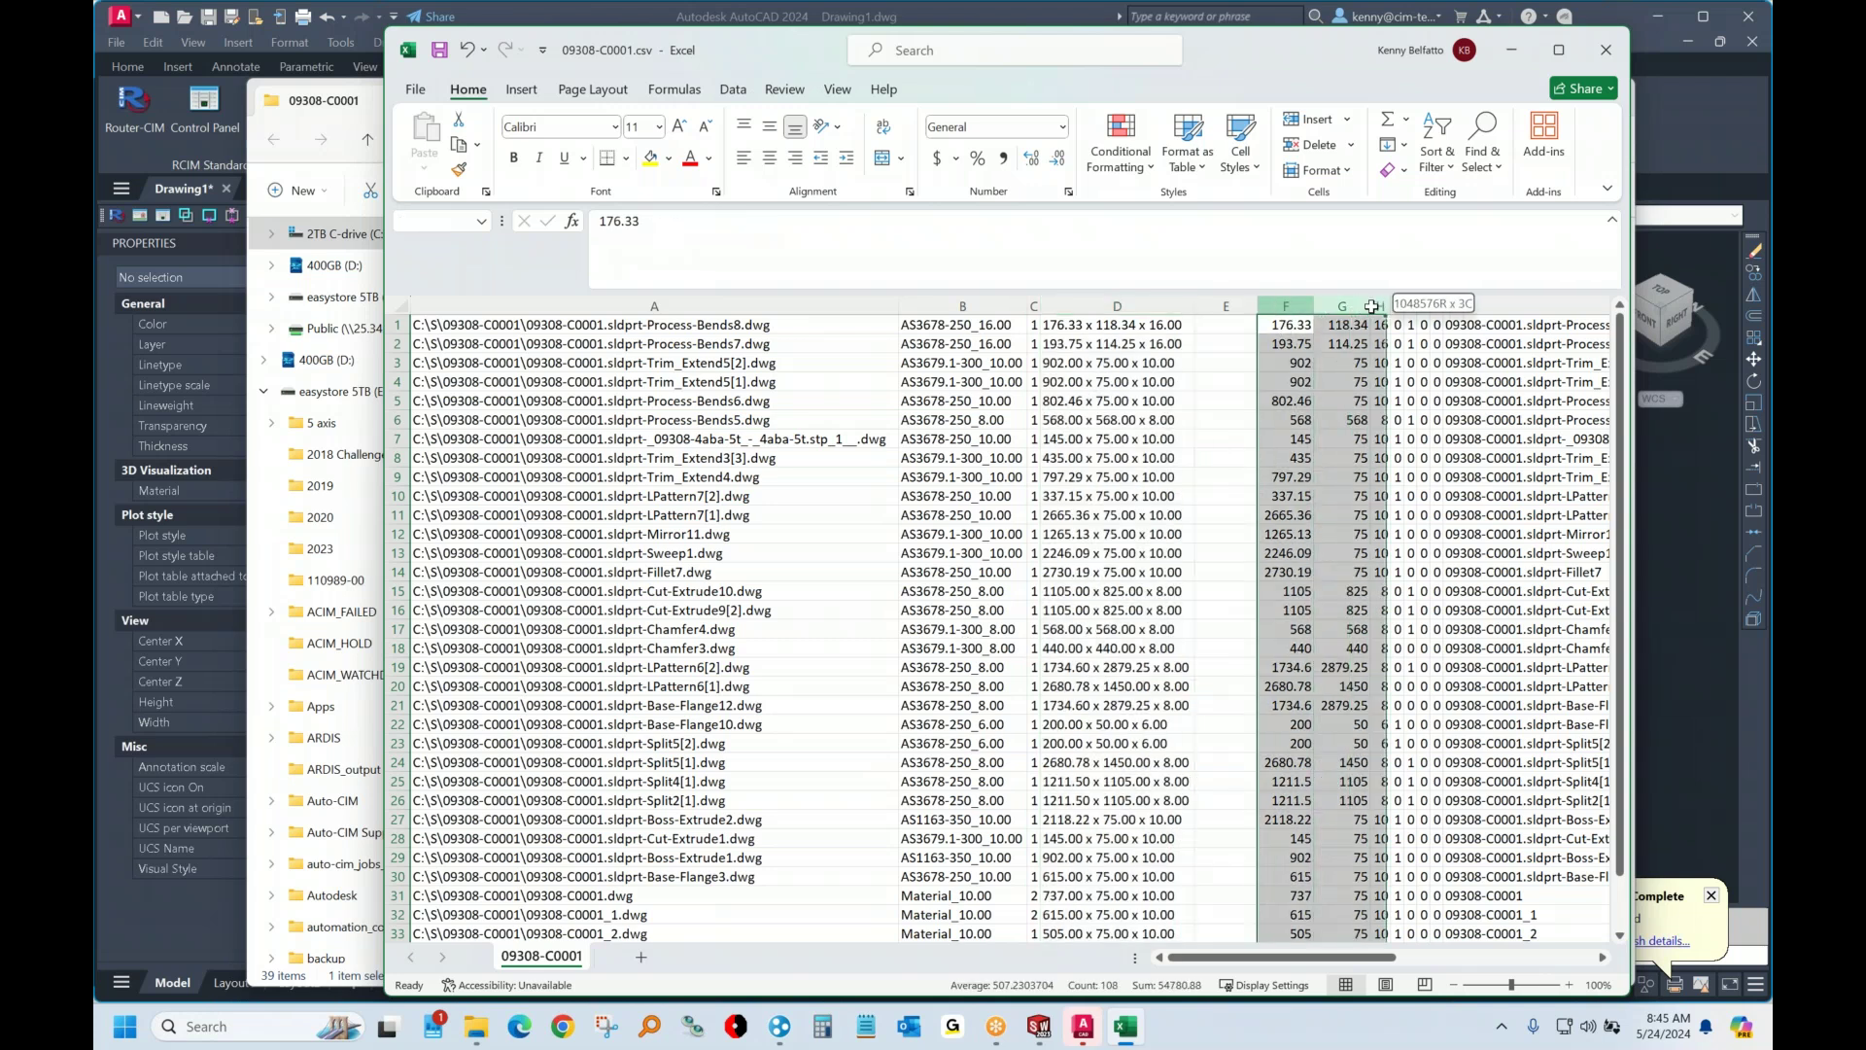
# Maximize Excel, scroll to the last rows, and select the AS3678-250_10.00 grade in B30
pyautogui.click(1558, 53)
pyautogui.moveTo(1327, 965); pyautogui.dragTo(1351, 968)
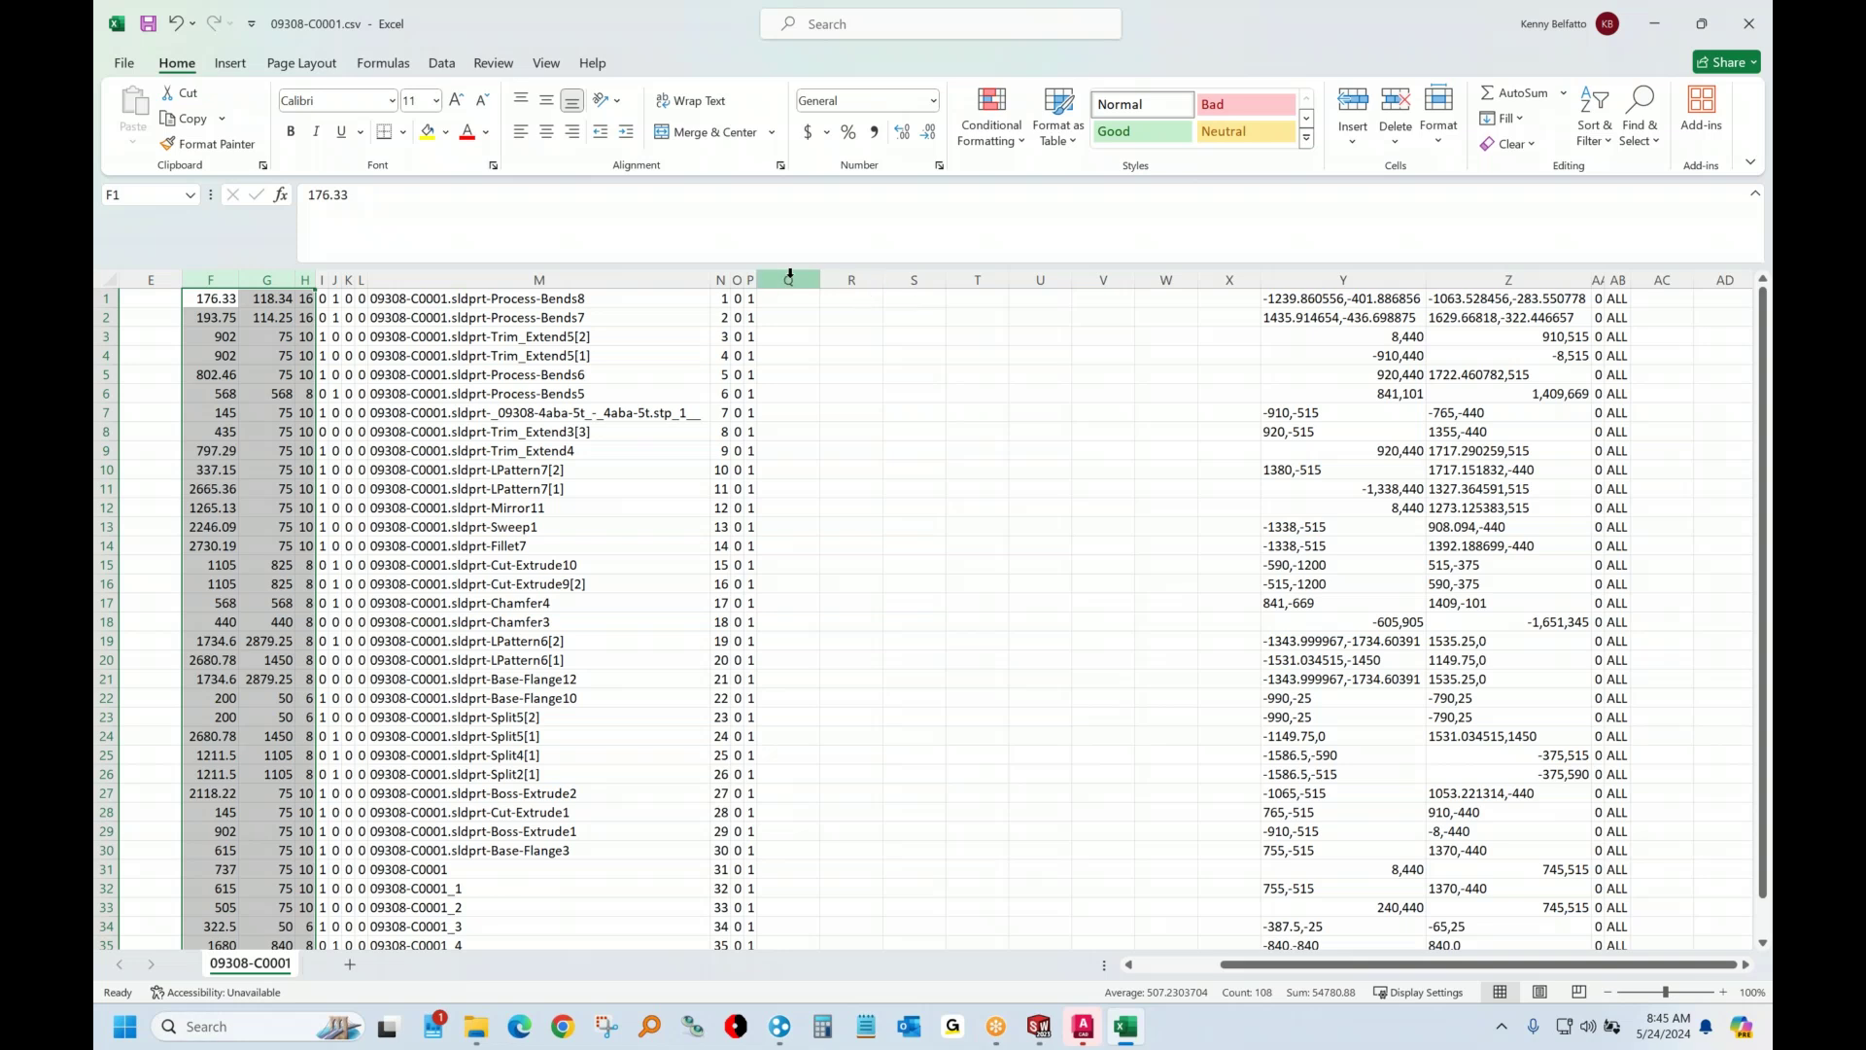
pyautogui.moveTo(788, 280); pyautogui.dragTo(1253, 277)
pyautogui.moveTo(1383, 967); pyautogui.dragTo(1137, 972)
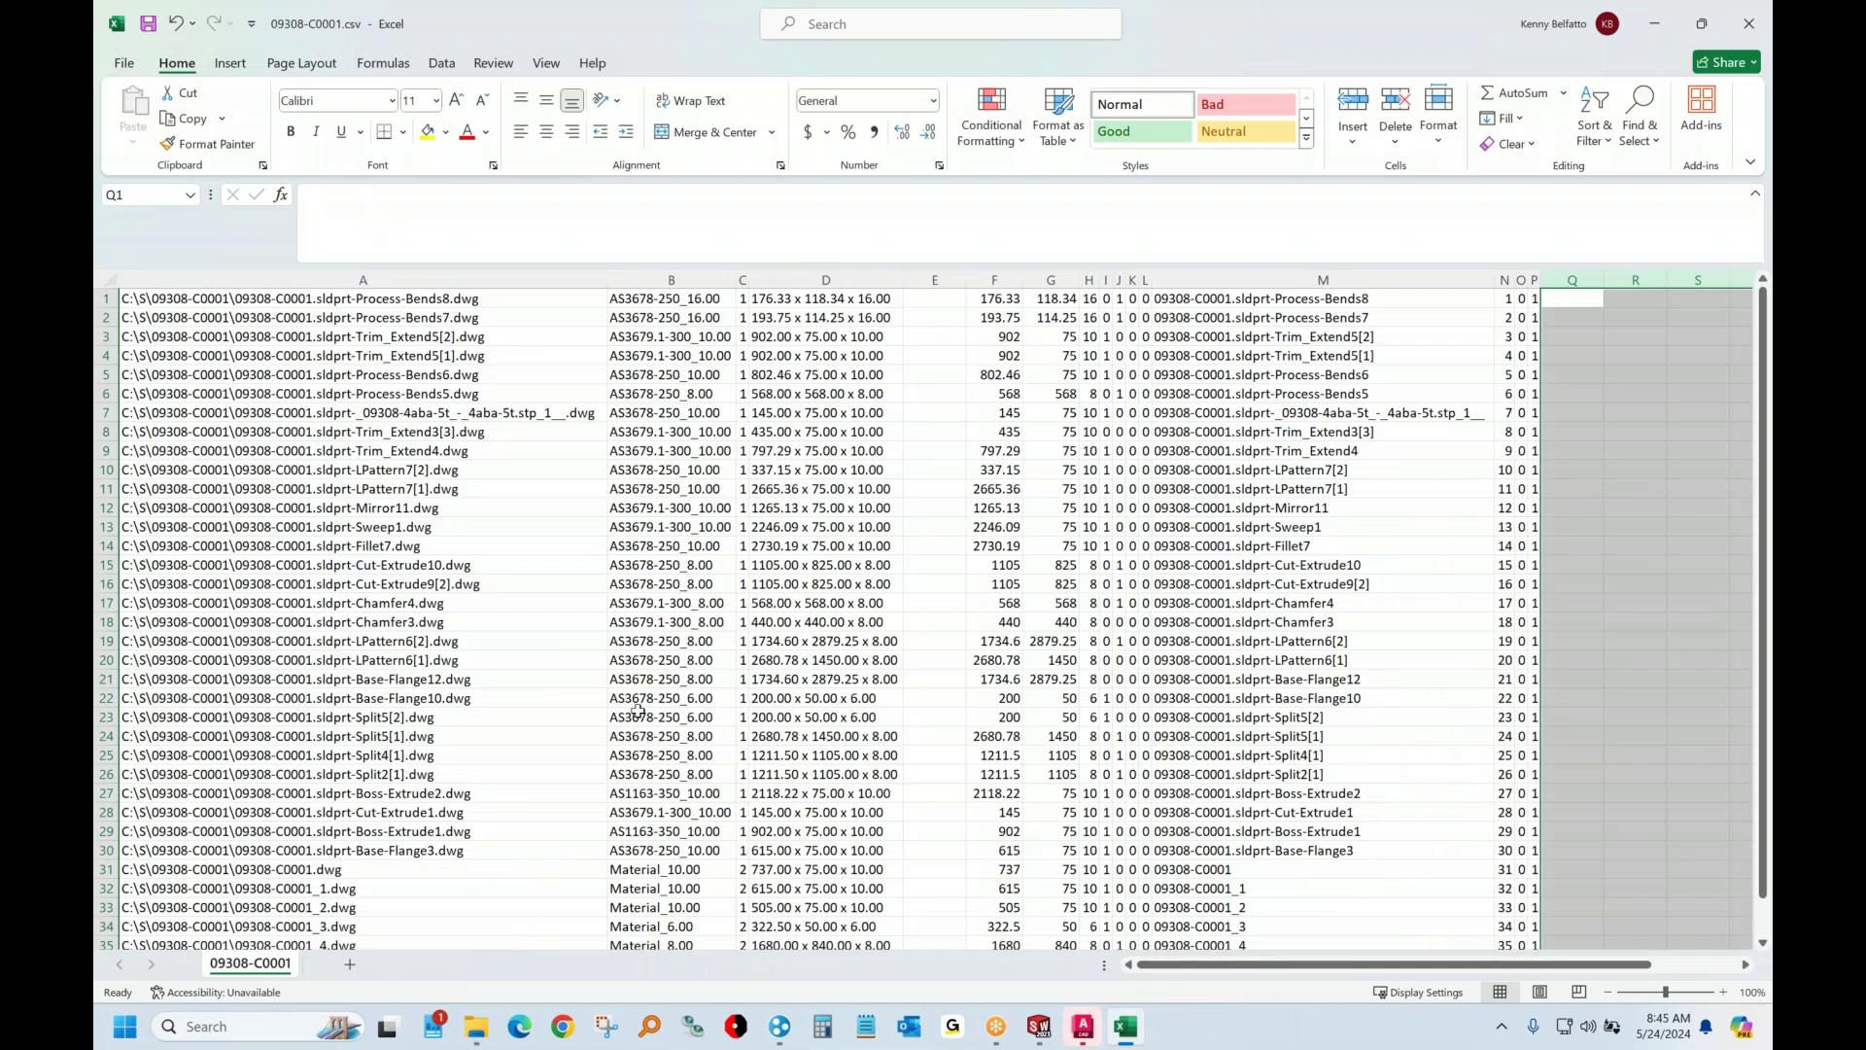
pyautogui.scroll(-5, 687, 578)
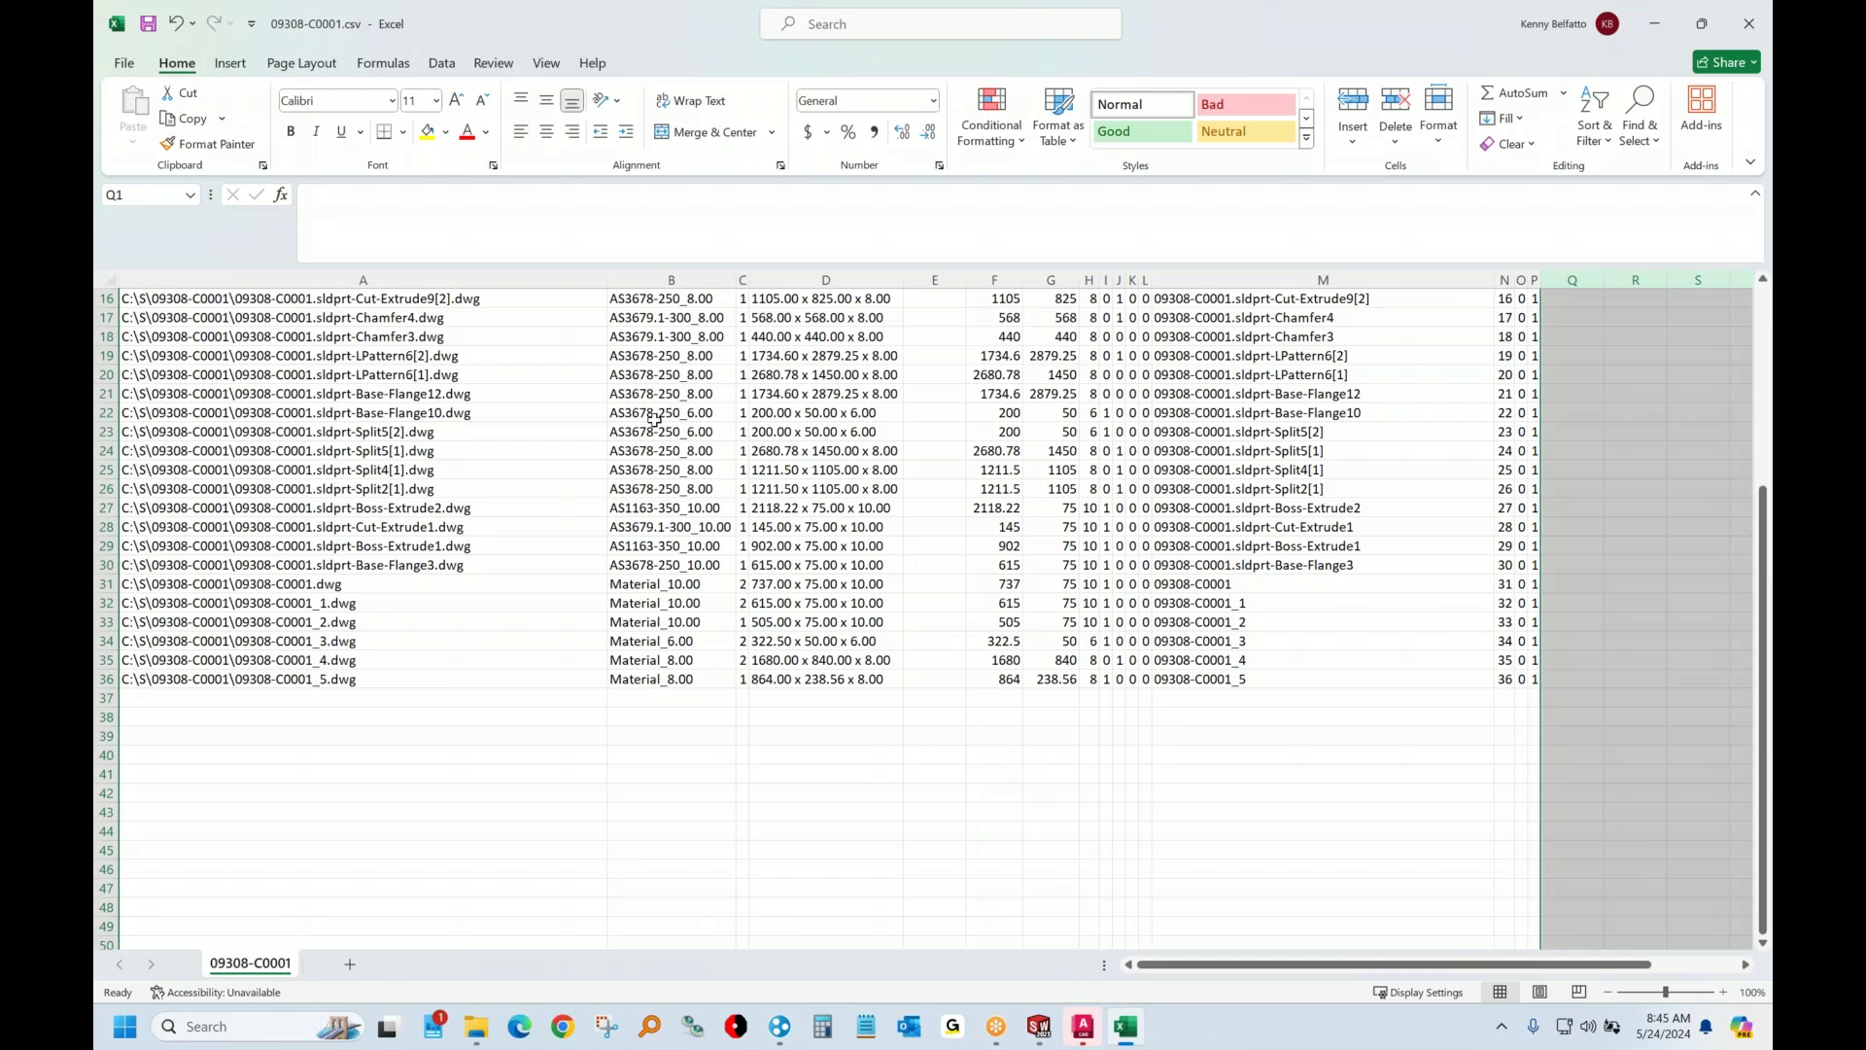
pyautogui.click(649, 567)
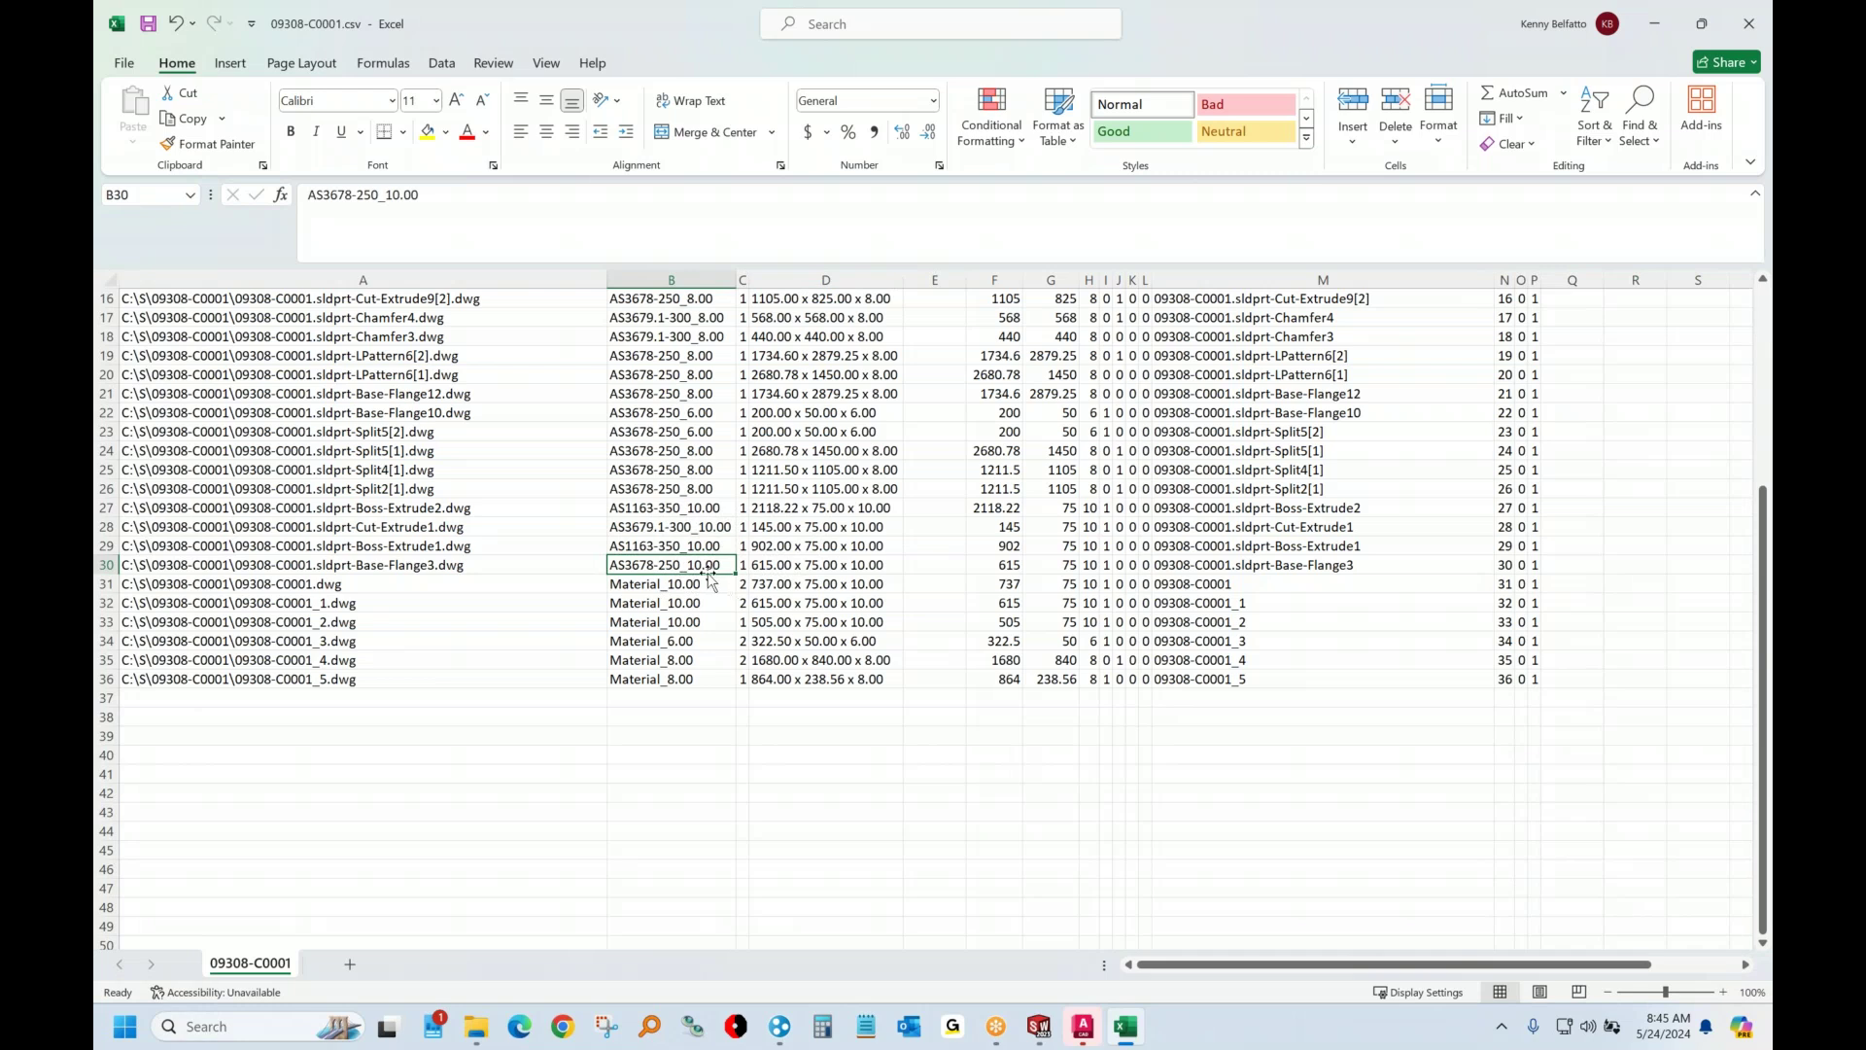
# Copy the 10 mm grade from B30 into B31:B33 and the 8 mm grade from B26 into B35:B36
pyautogui.hotkey('ctrl', 'c')
pyautogui.moveTo(656, 586); pyautogui.dragTo(657, 620)
pyautogui.hotkey('ctrl', 'v')
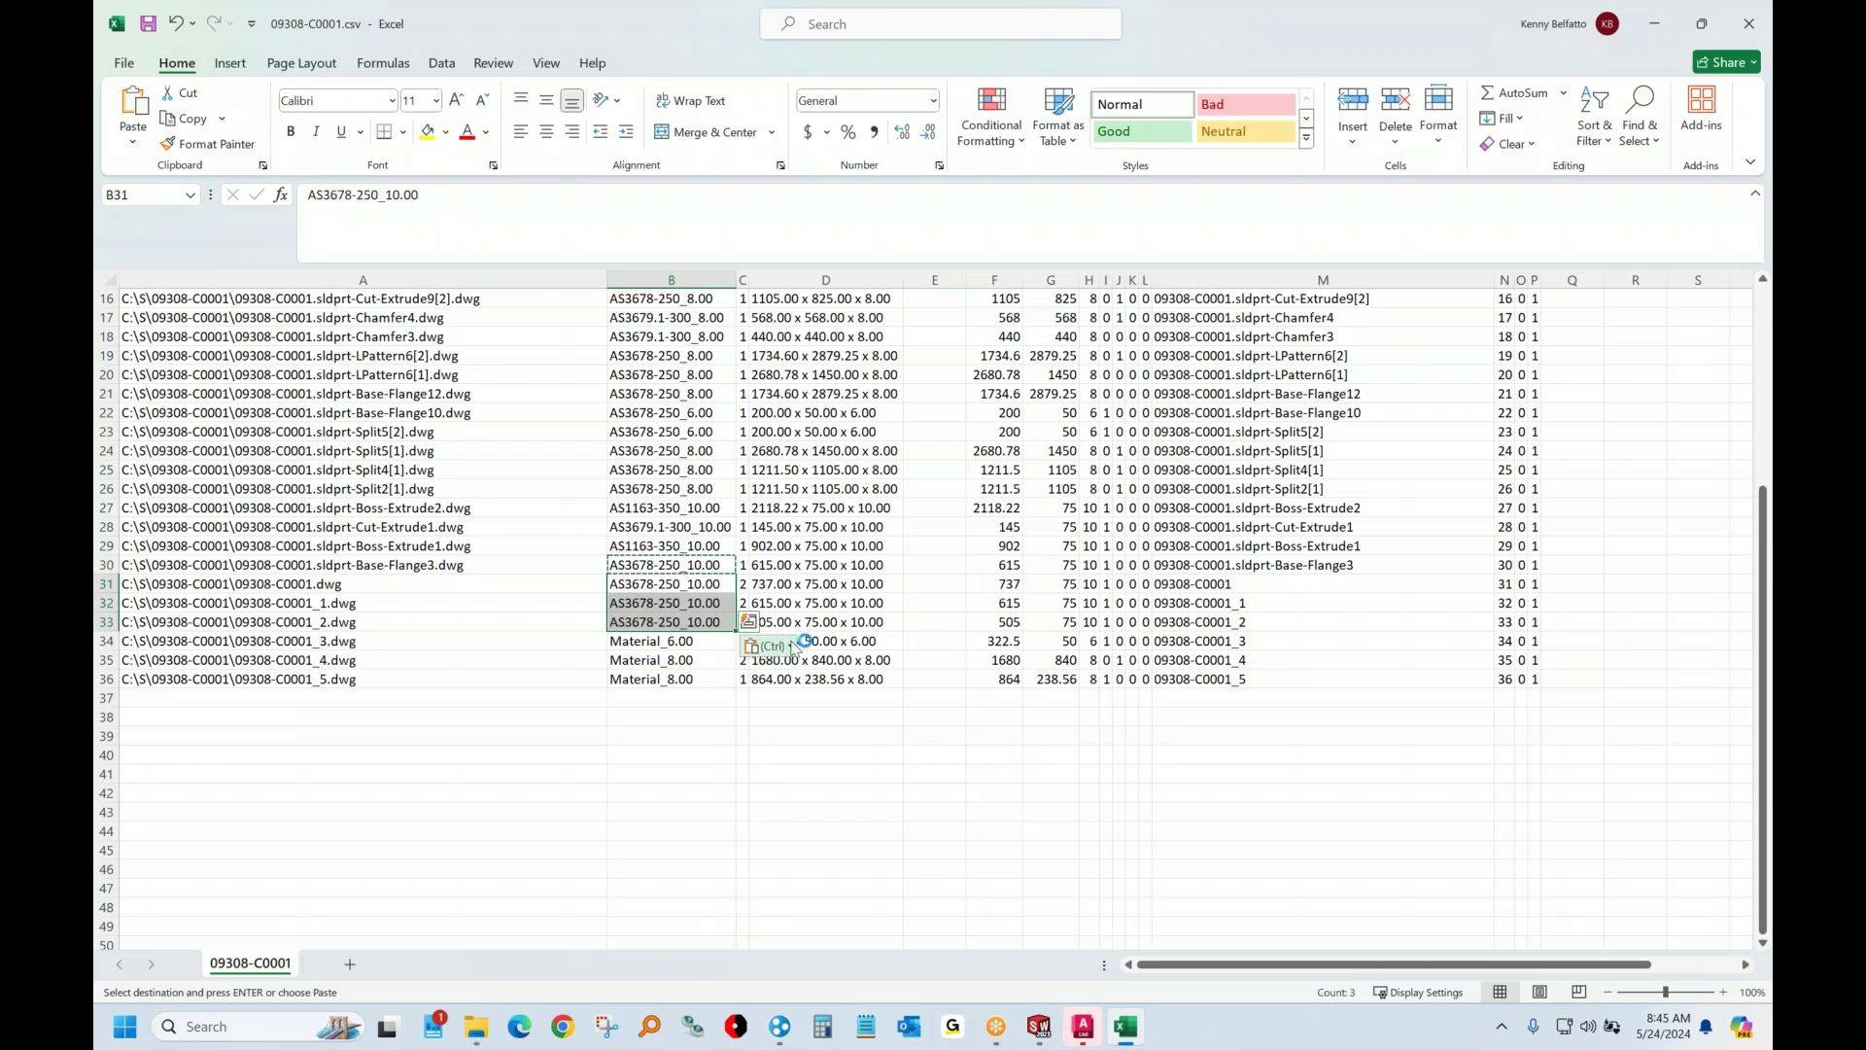
pyautogui.click(680, 491)
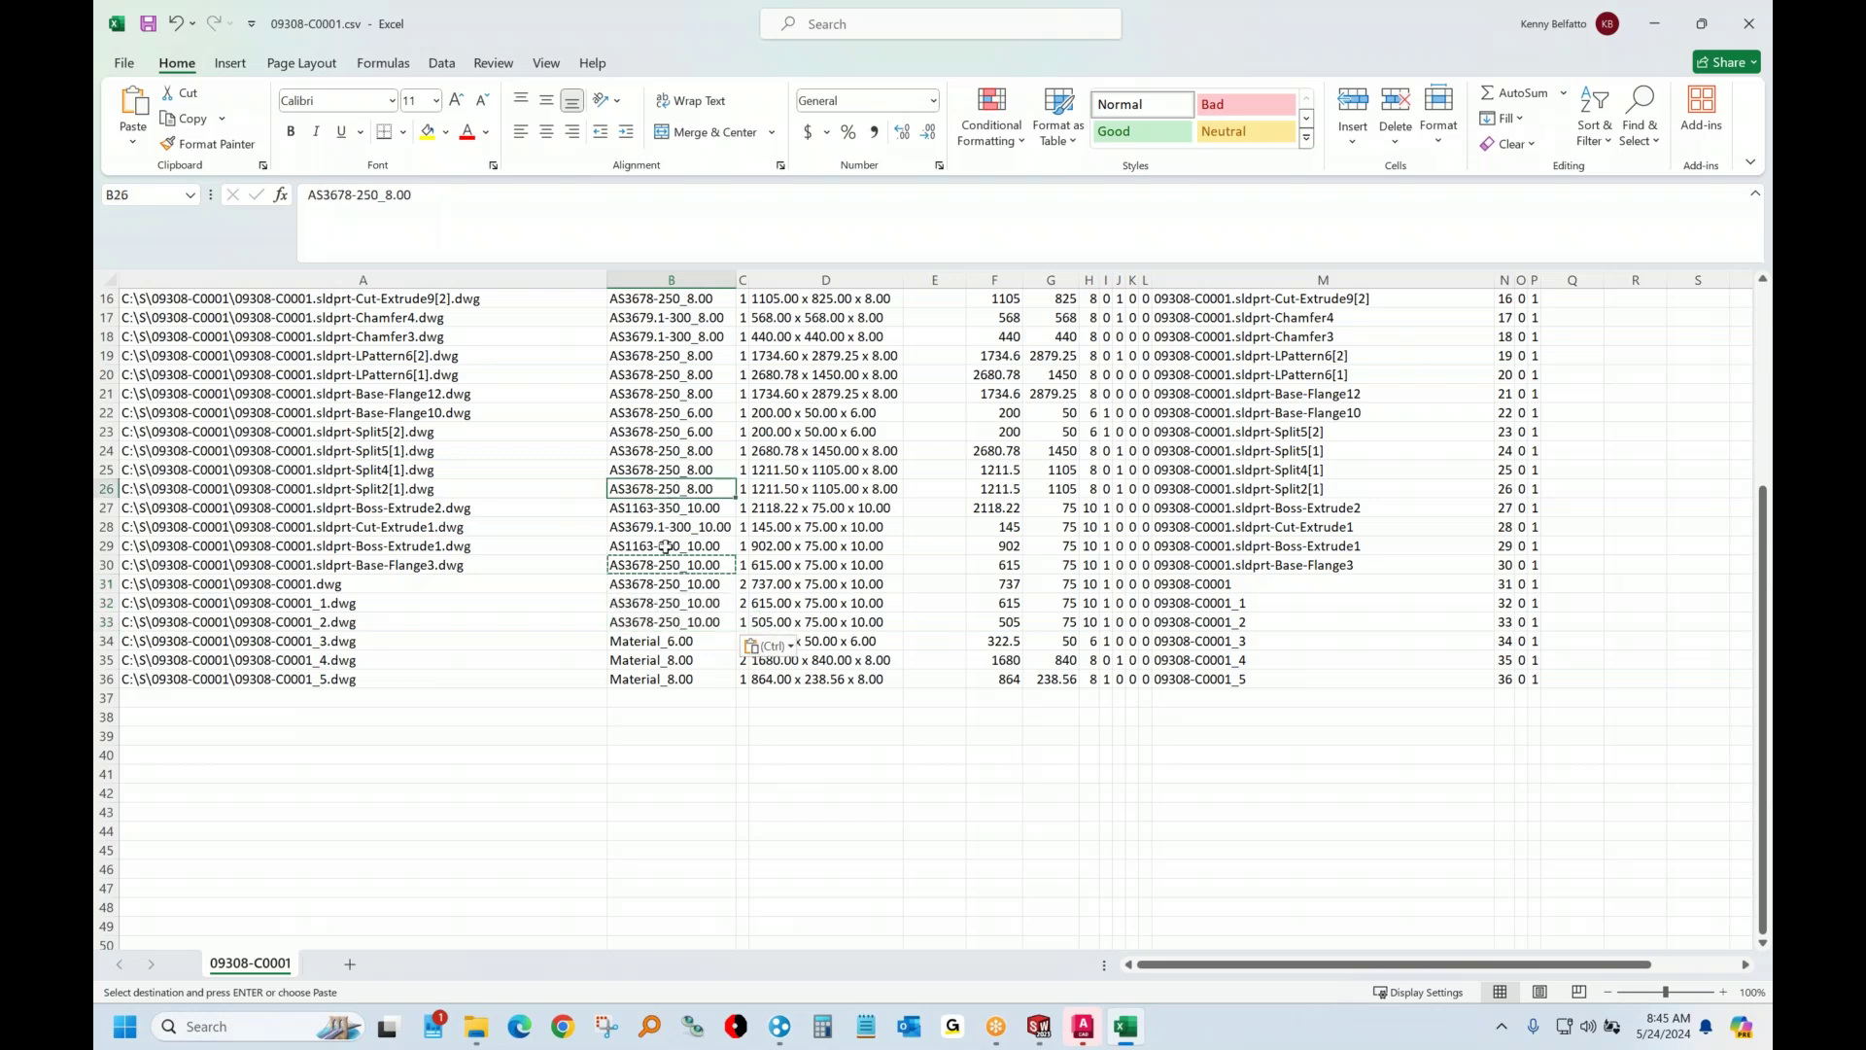
pyautogui.hotkey('ctrl', 'c')
pyautogui.moveTo(645, 661); pyautogui.dragTo(638, 678)
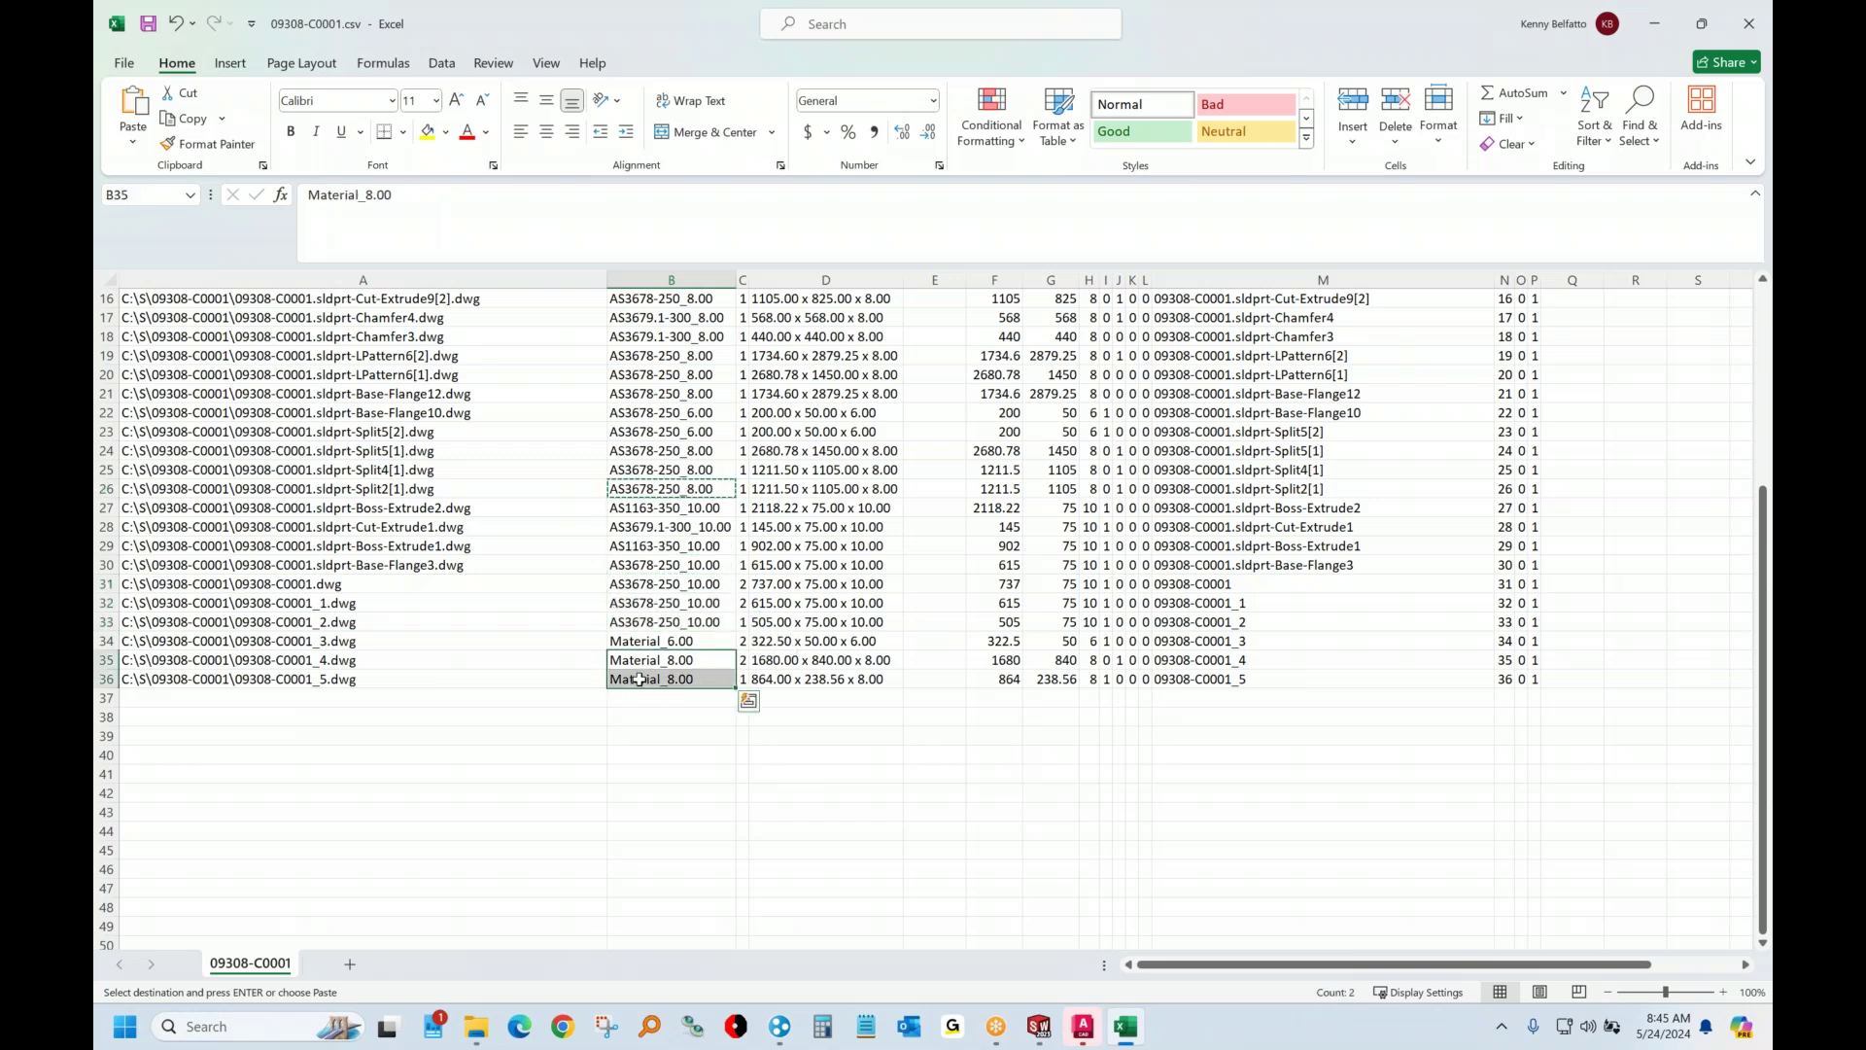
pyautogui.hotkey('ctrl', 'v')
# Copy AS3678-250_6.00 from B22 into B34, then dismiss row 25's context menu without deleting
pyautogui.click(673, 412)
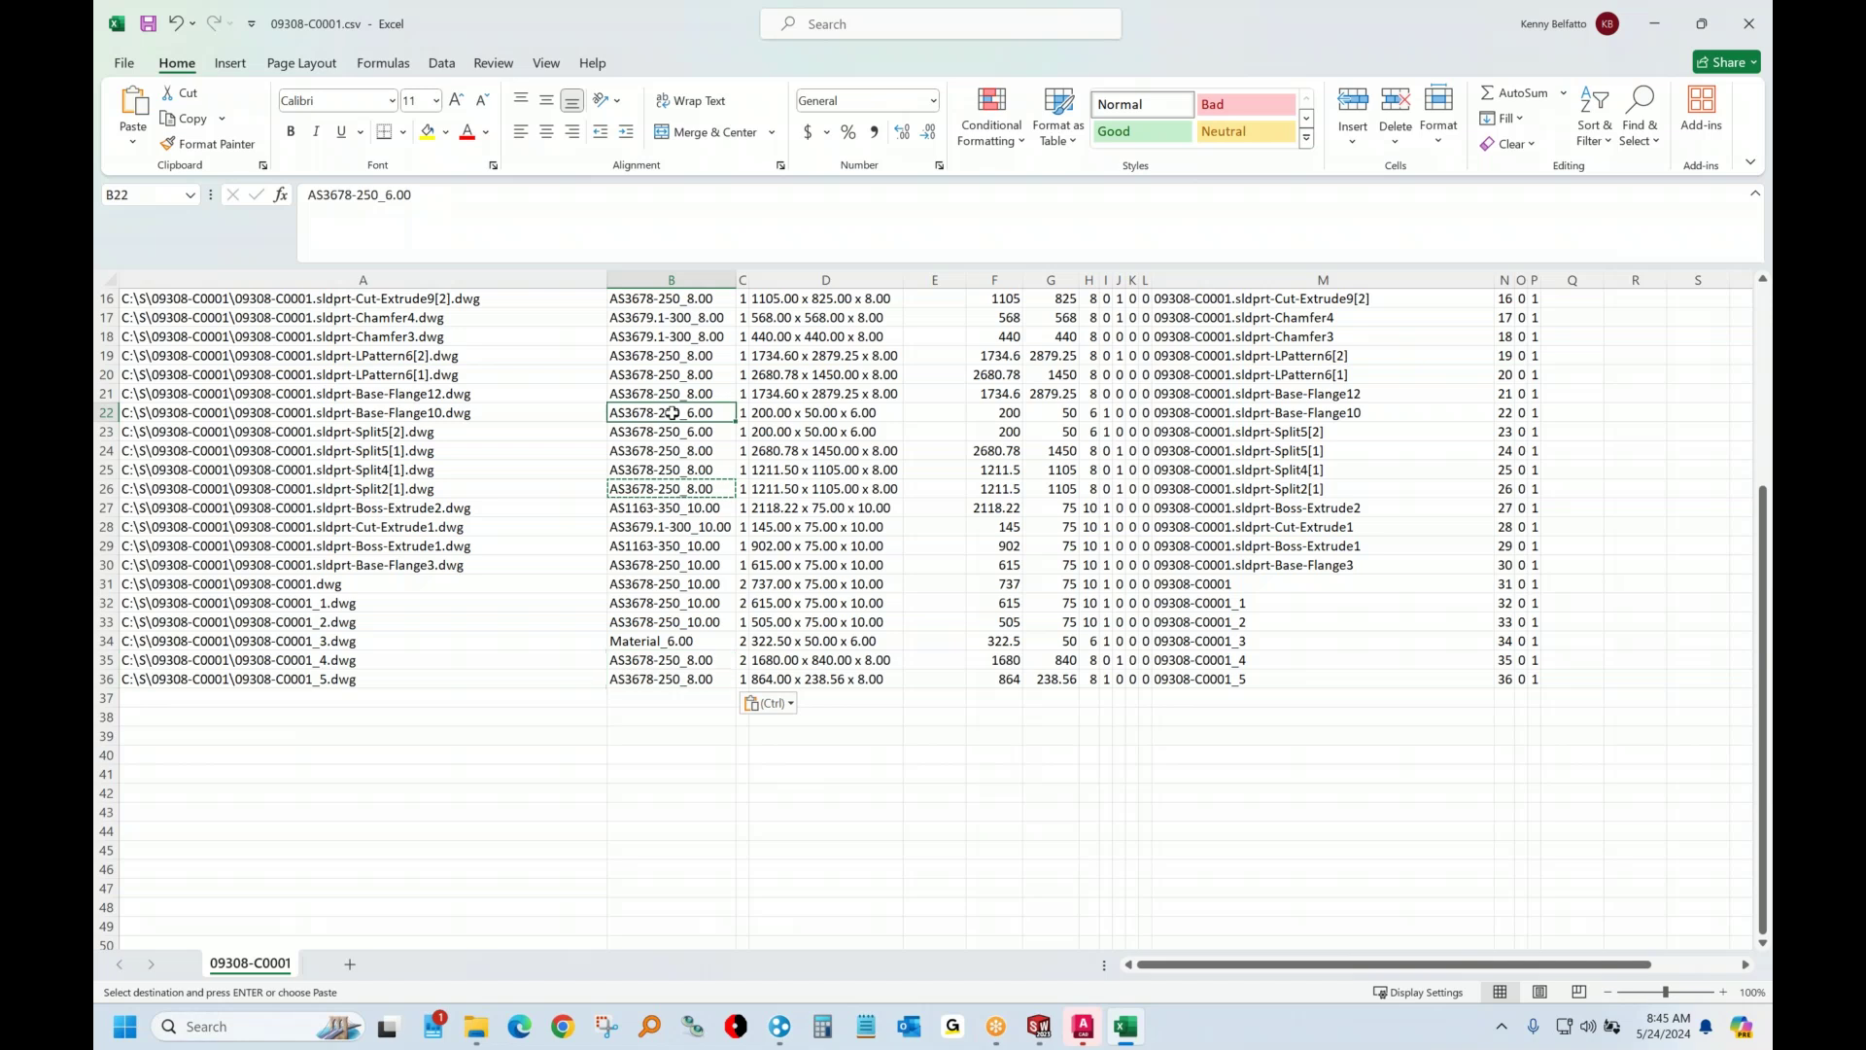
pyautogui.hotkey('ctrl', 'c')
pyautogui.click(644, 641)
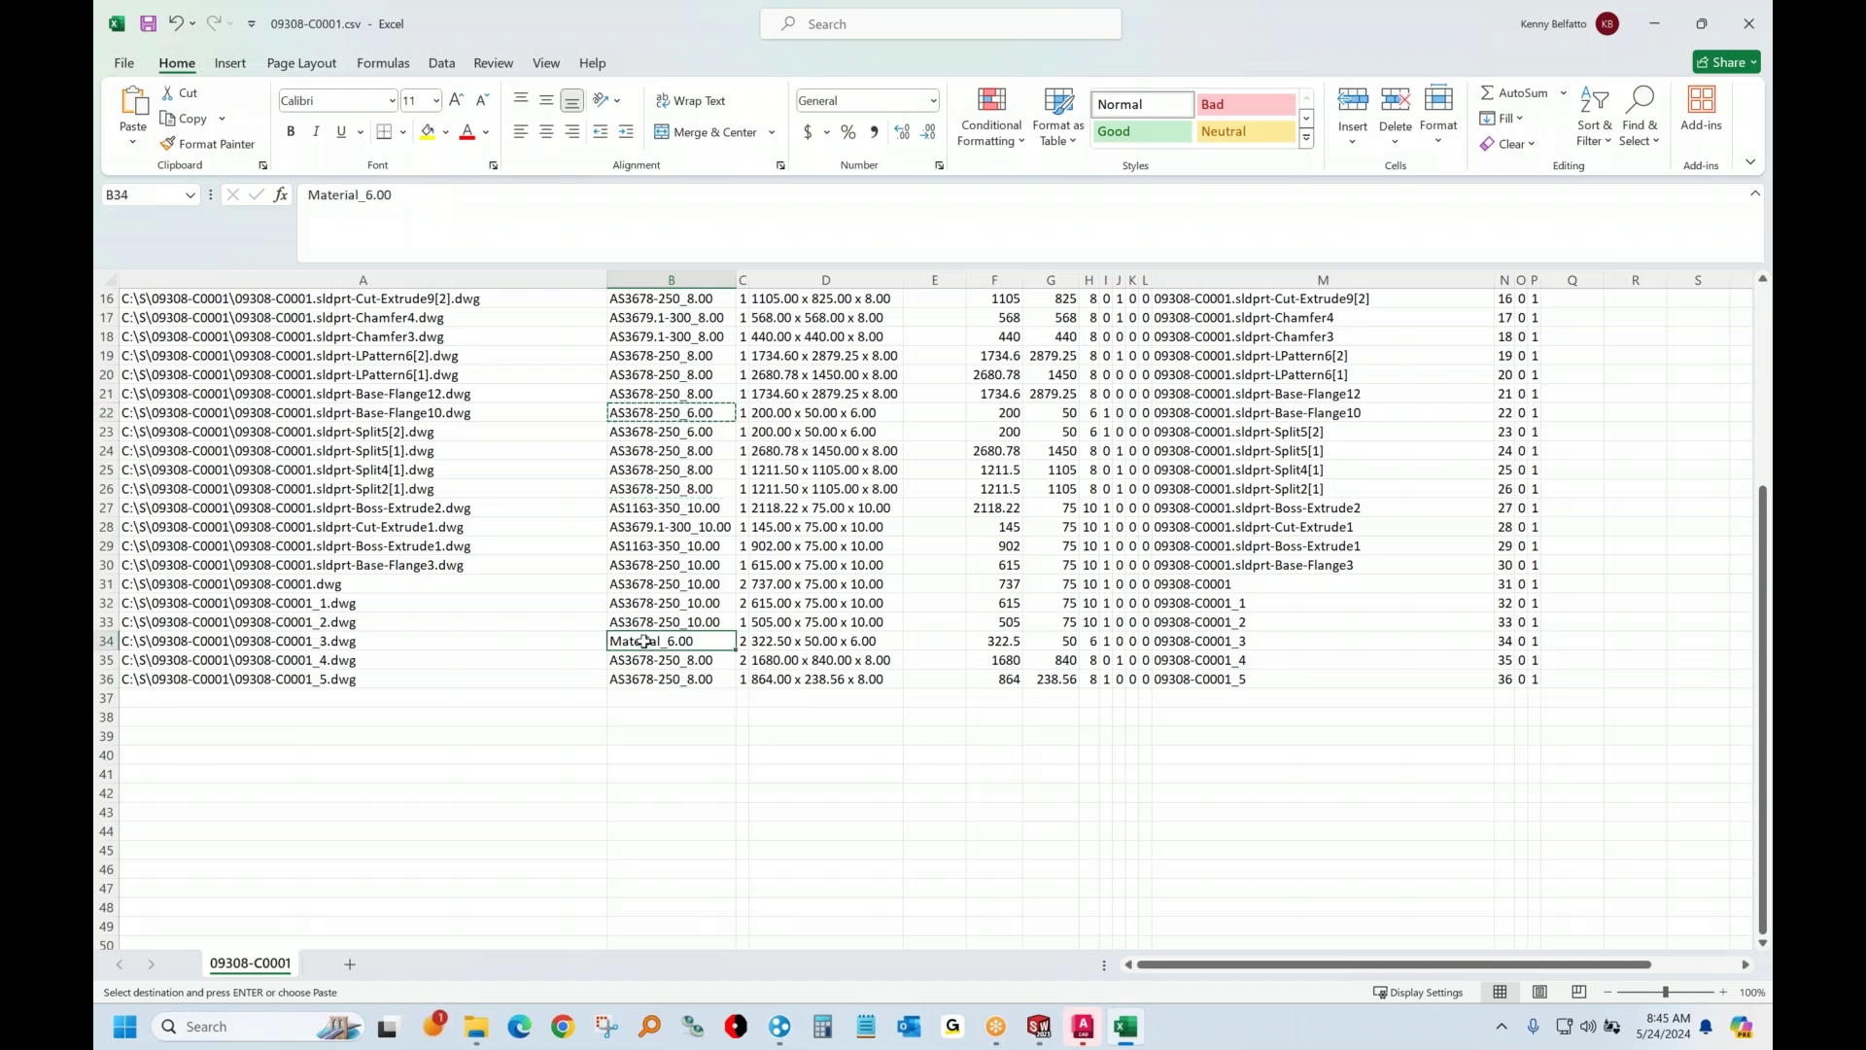
pyautogui.hotkey('ctrl', 'v')
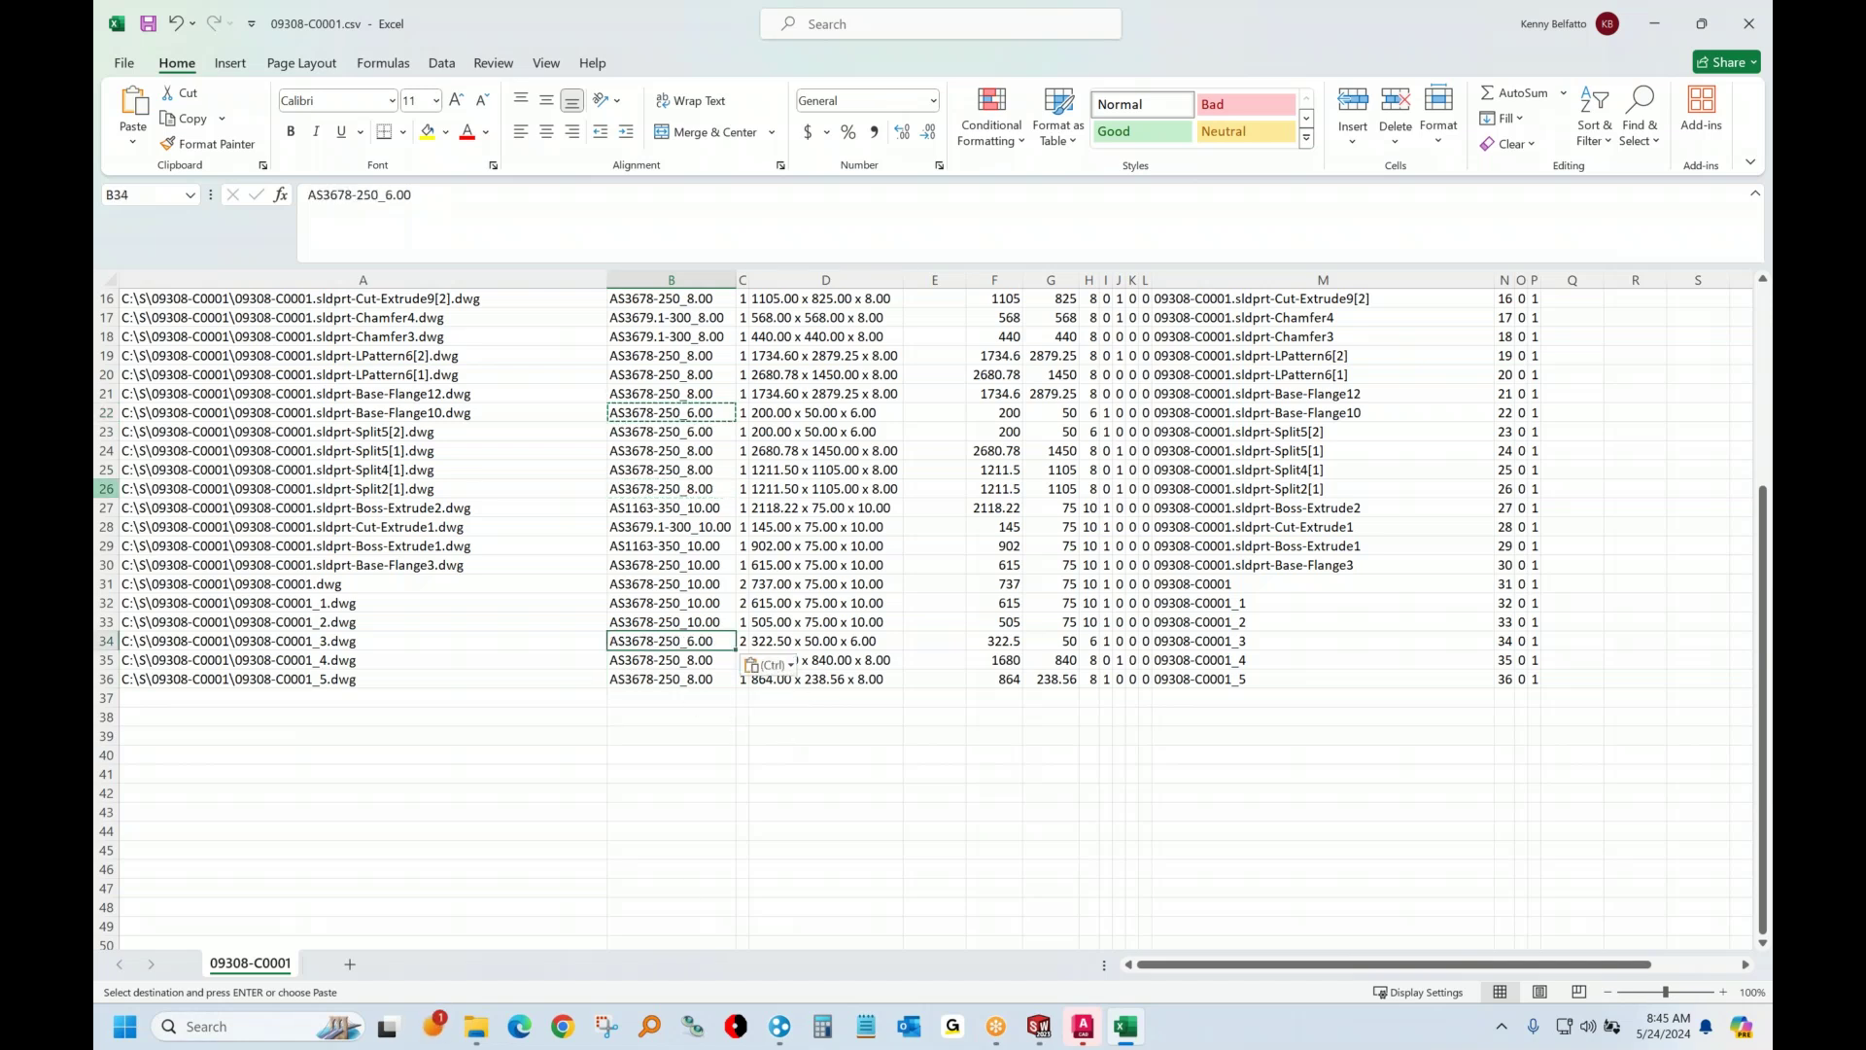
pyautogui.click(106, 470)
pyautogui.rightClick(106, 471)
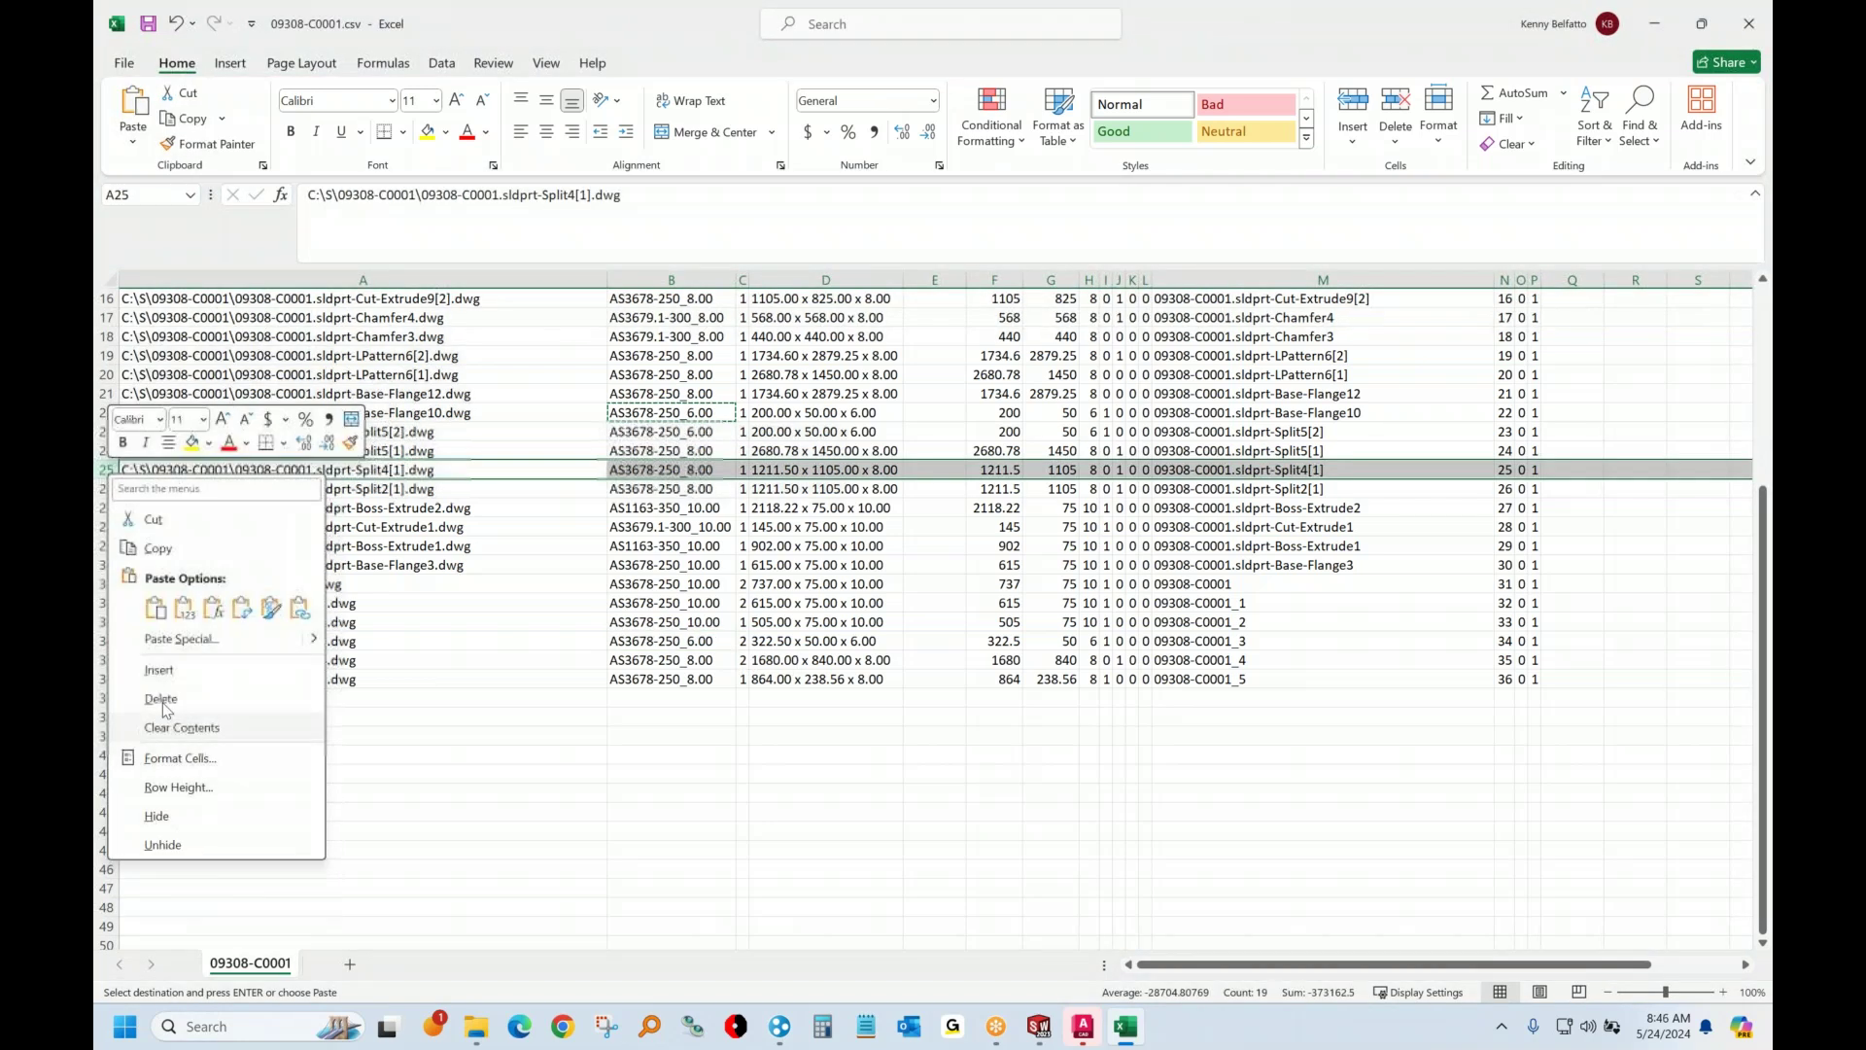
pyautogui.click(148, 26)
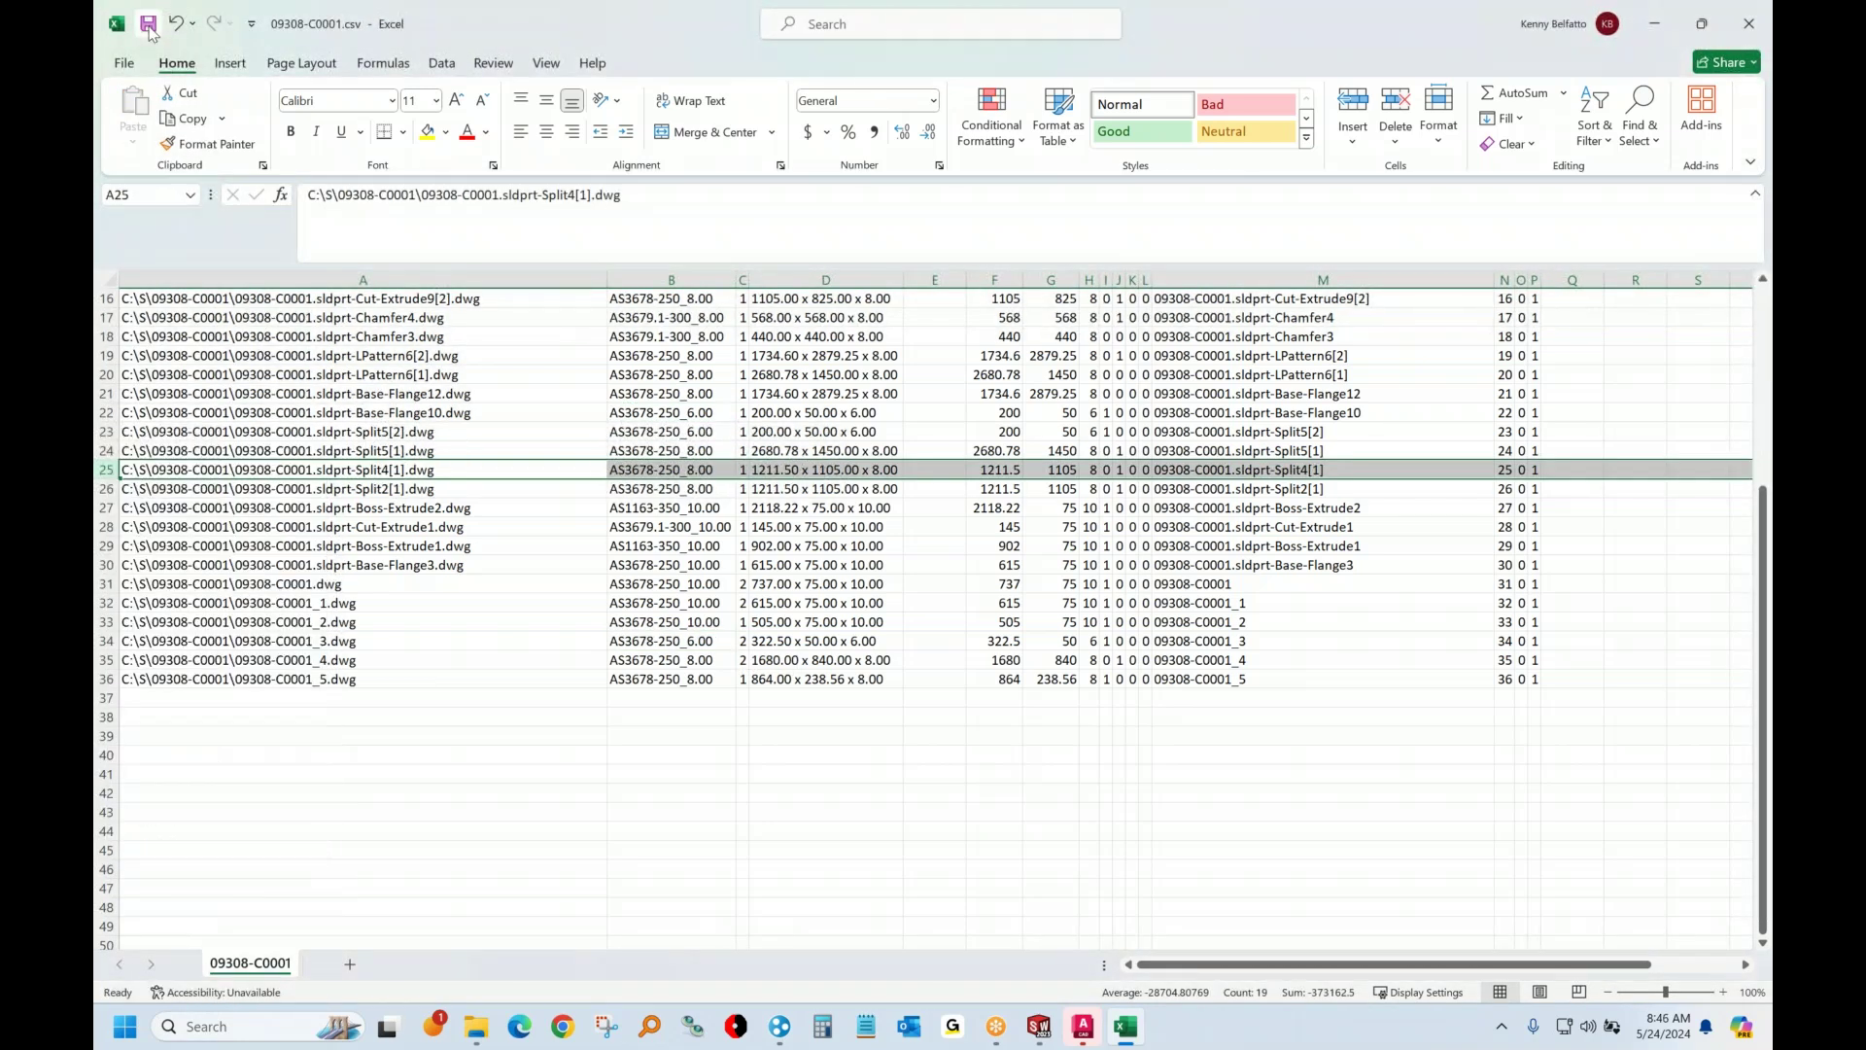
# Close Excel and send the 09308-C0001 job file to Cut with Router-CIM Automation Suite
pyautogui.click(1748, 24)
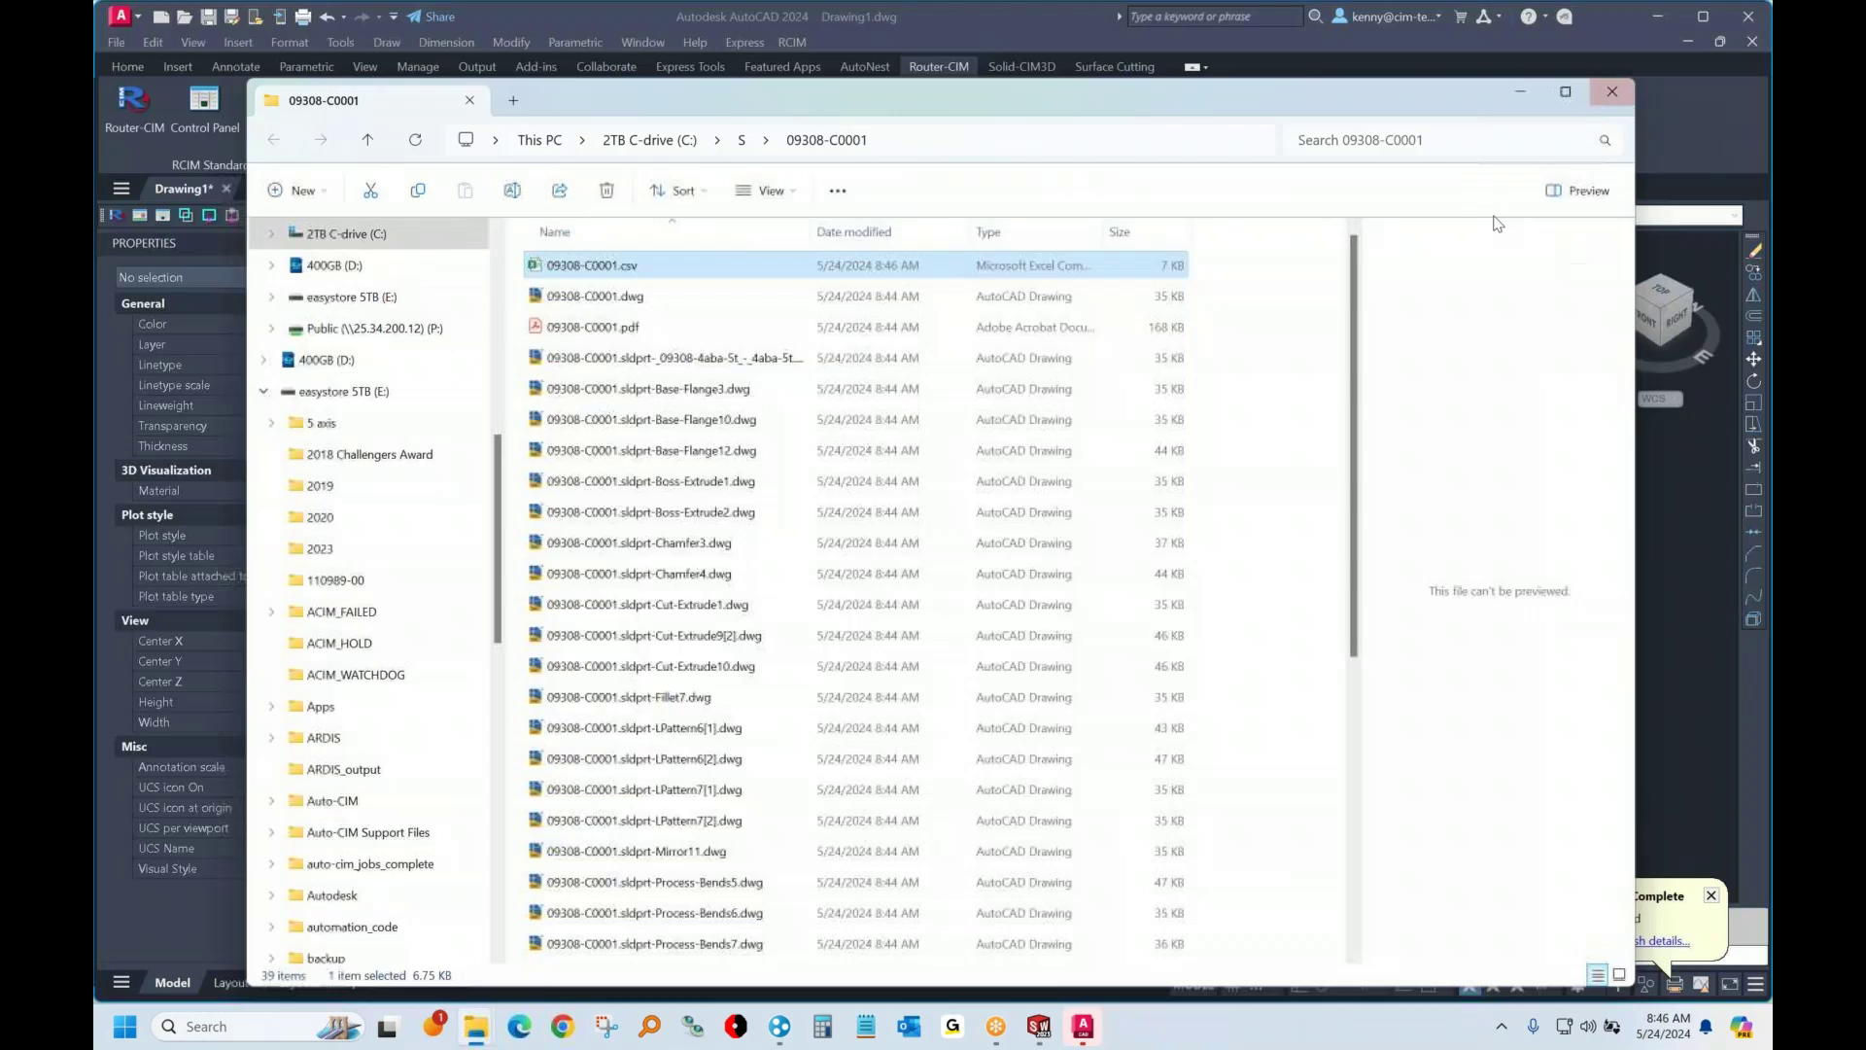
pyautogui.rightClick(613, 271)
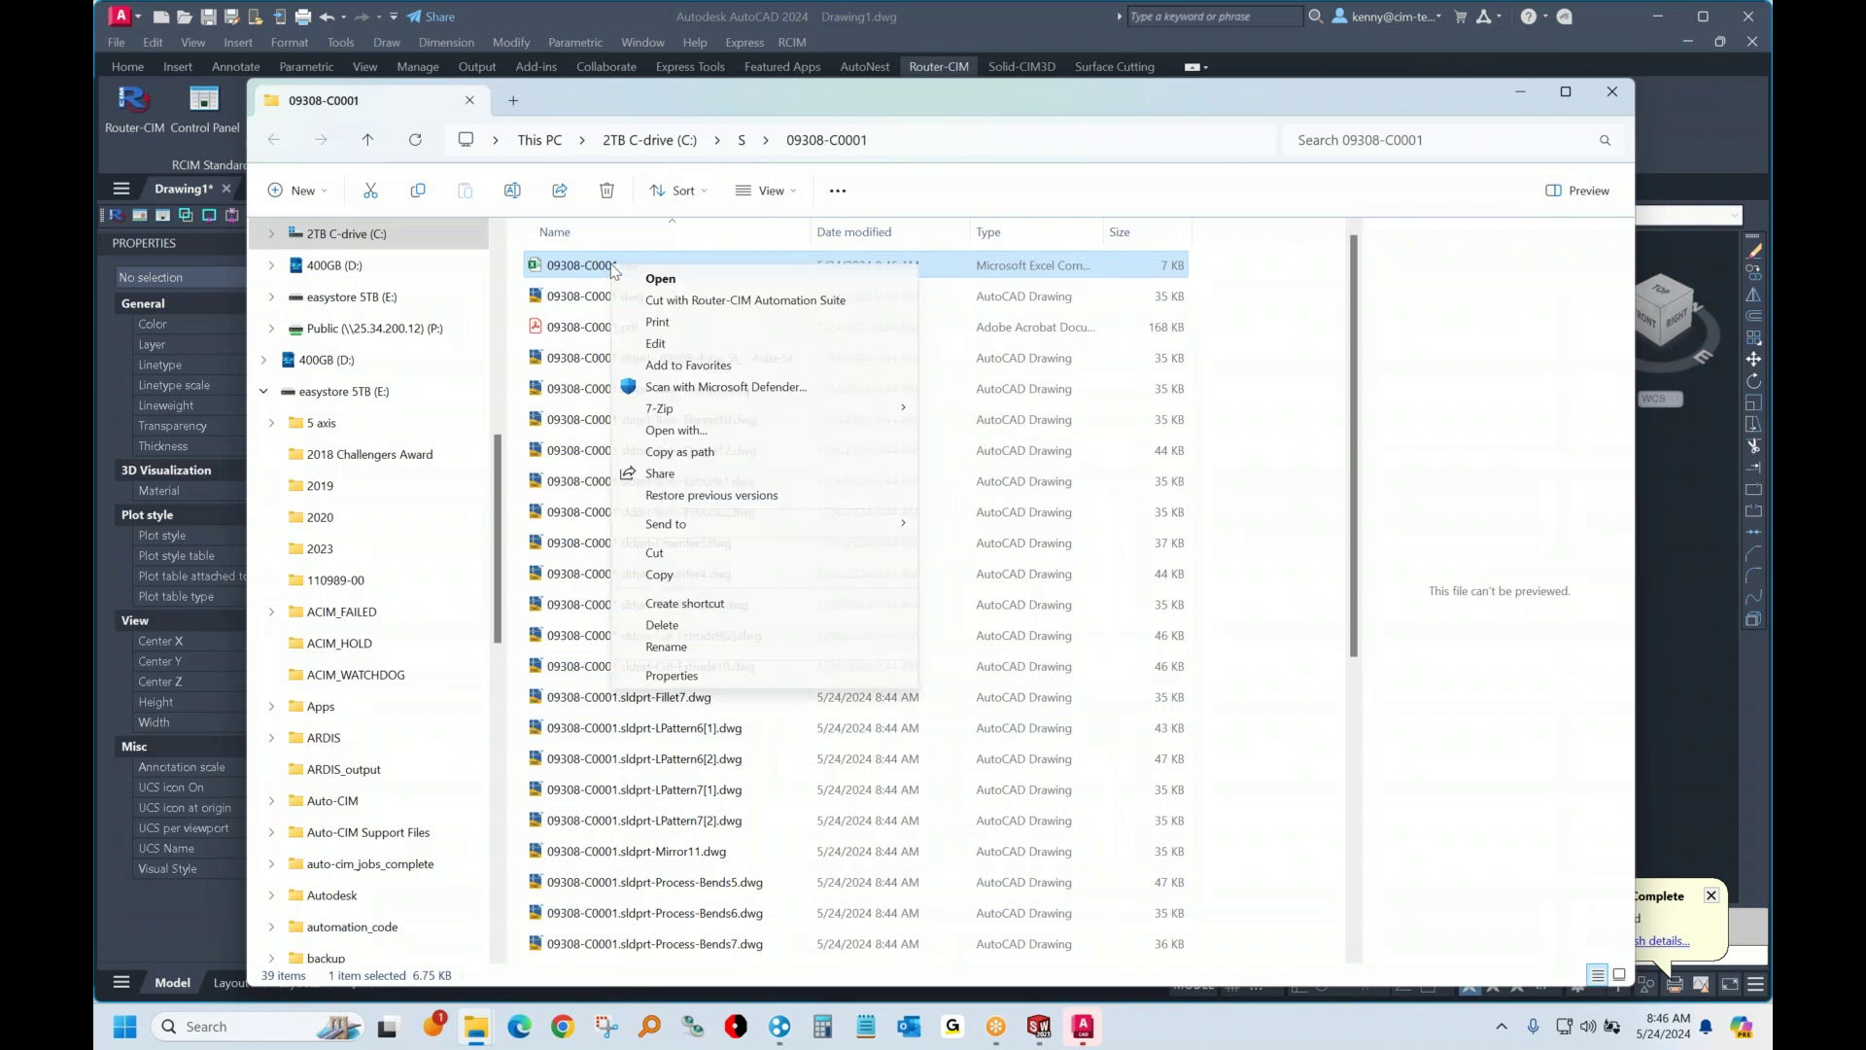
pyautogui.click(689, 301)
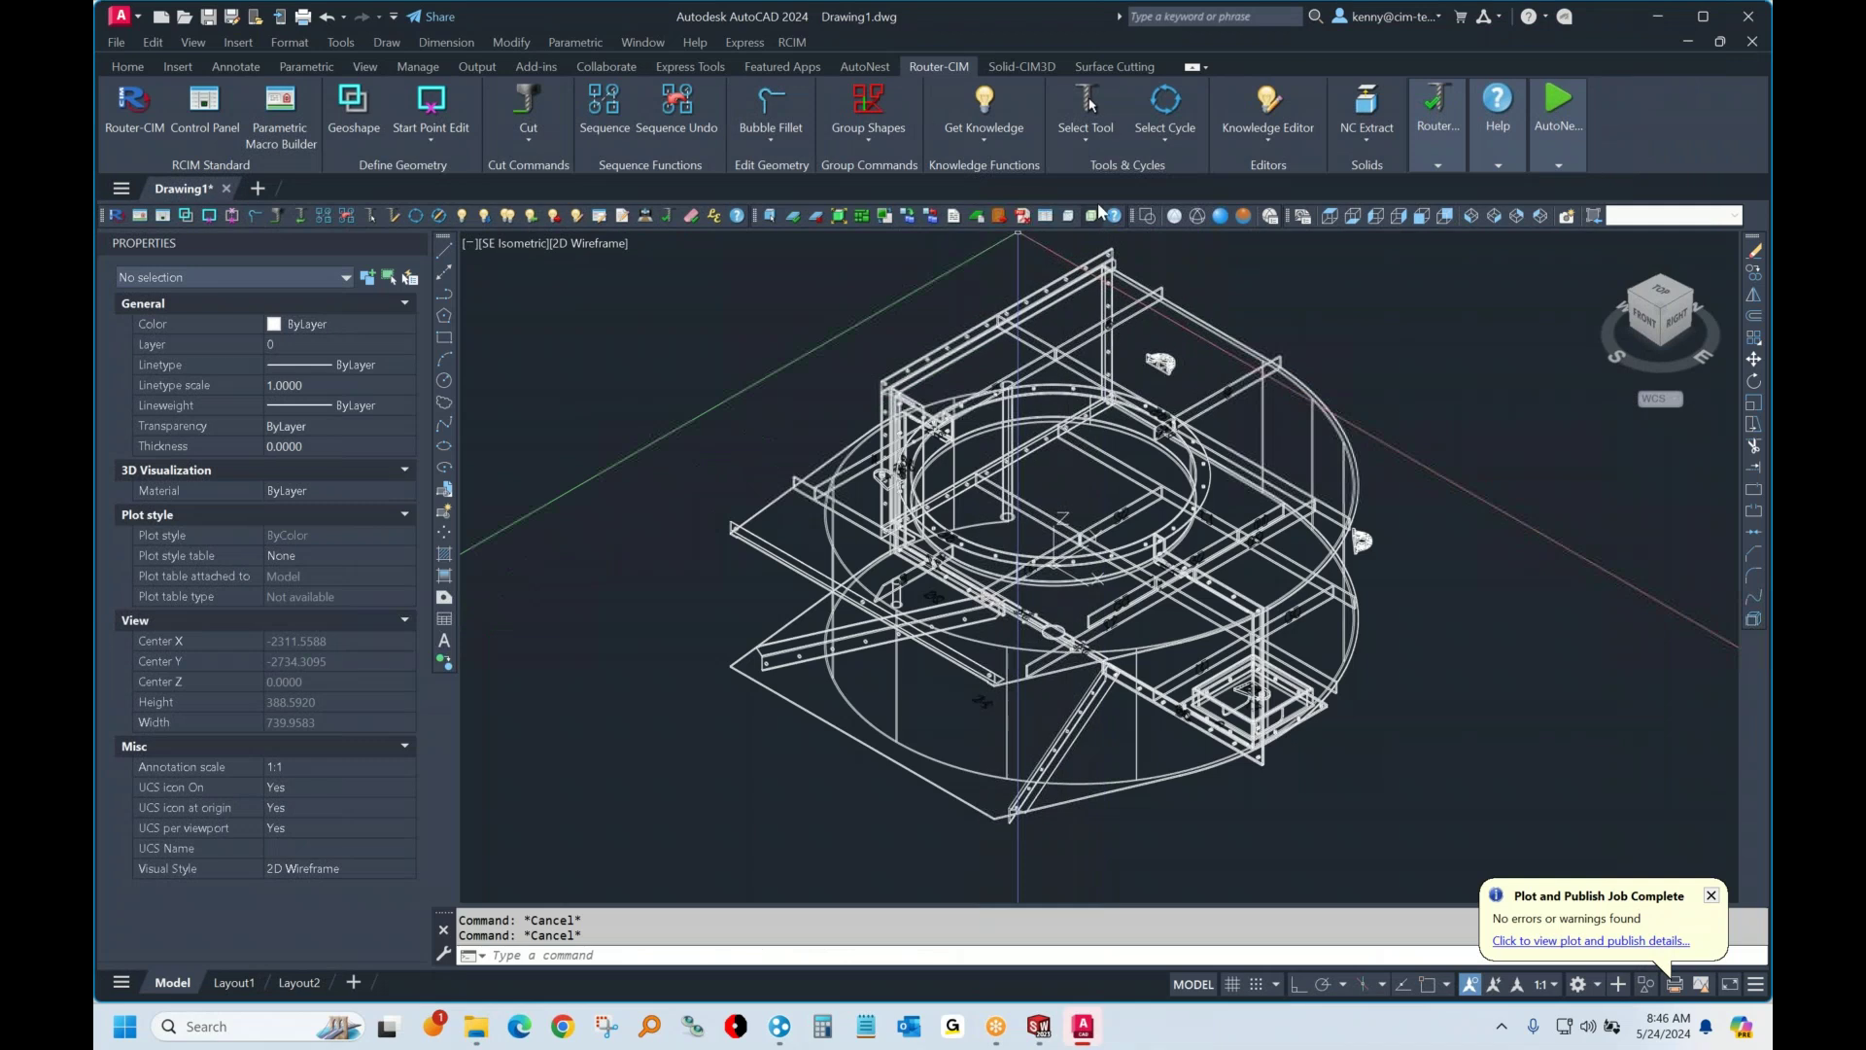
# Shade the fan-housing model in the Conceptual visual style
pyautogui.click(1246, 213)
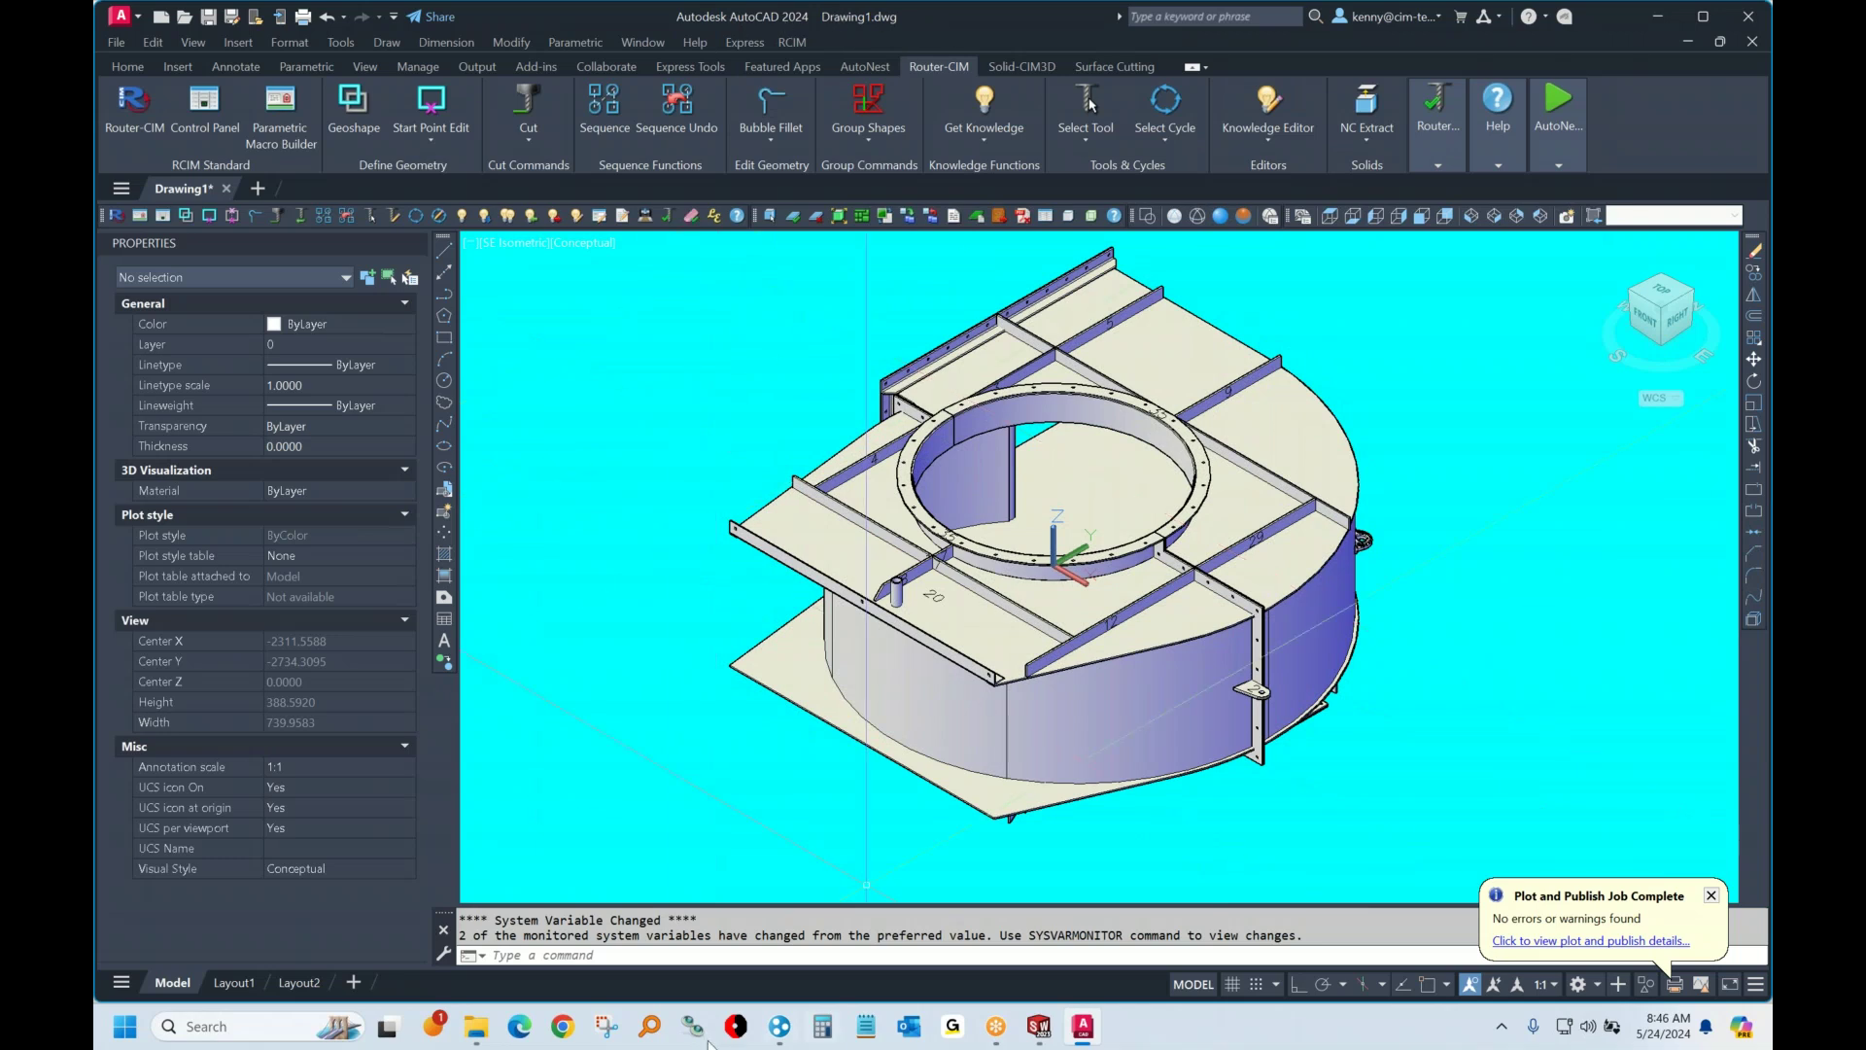
# Open the cim-tech.com website in Microsoft Edge
pyautogui.click(520, 1027)
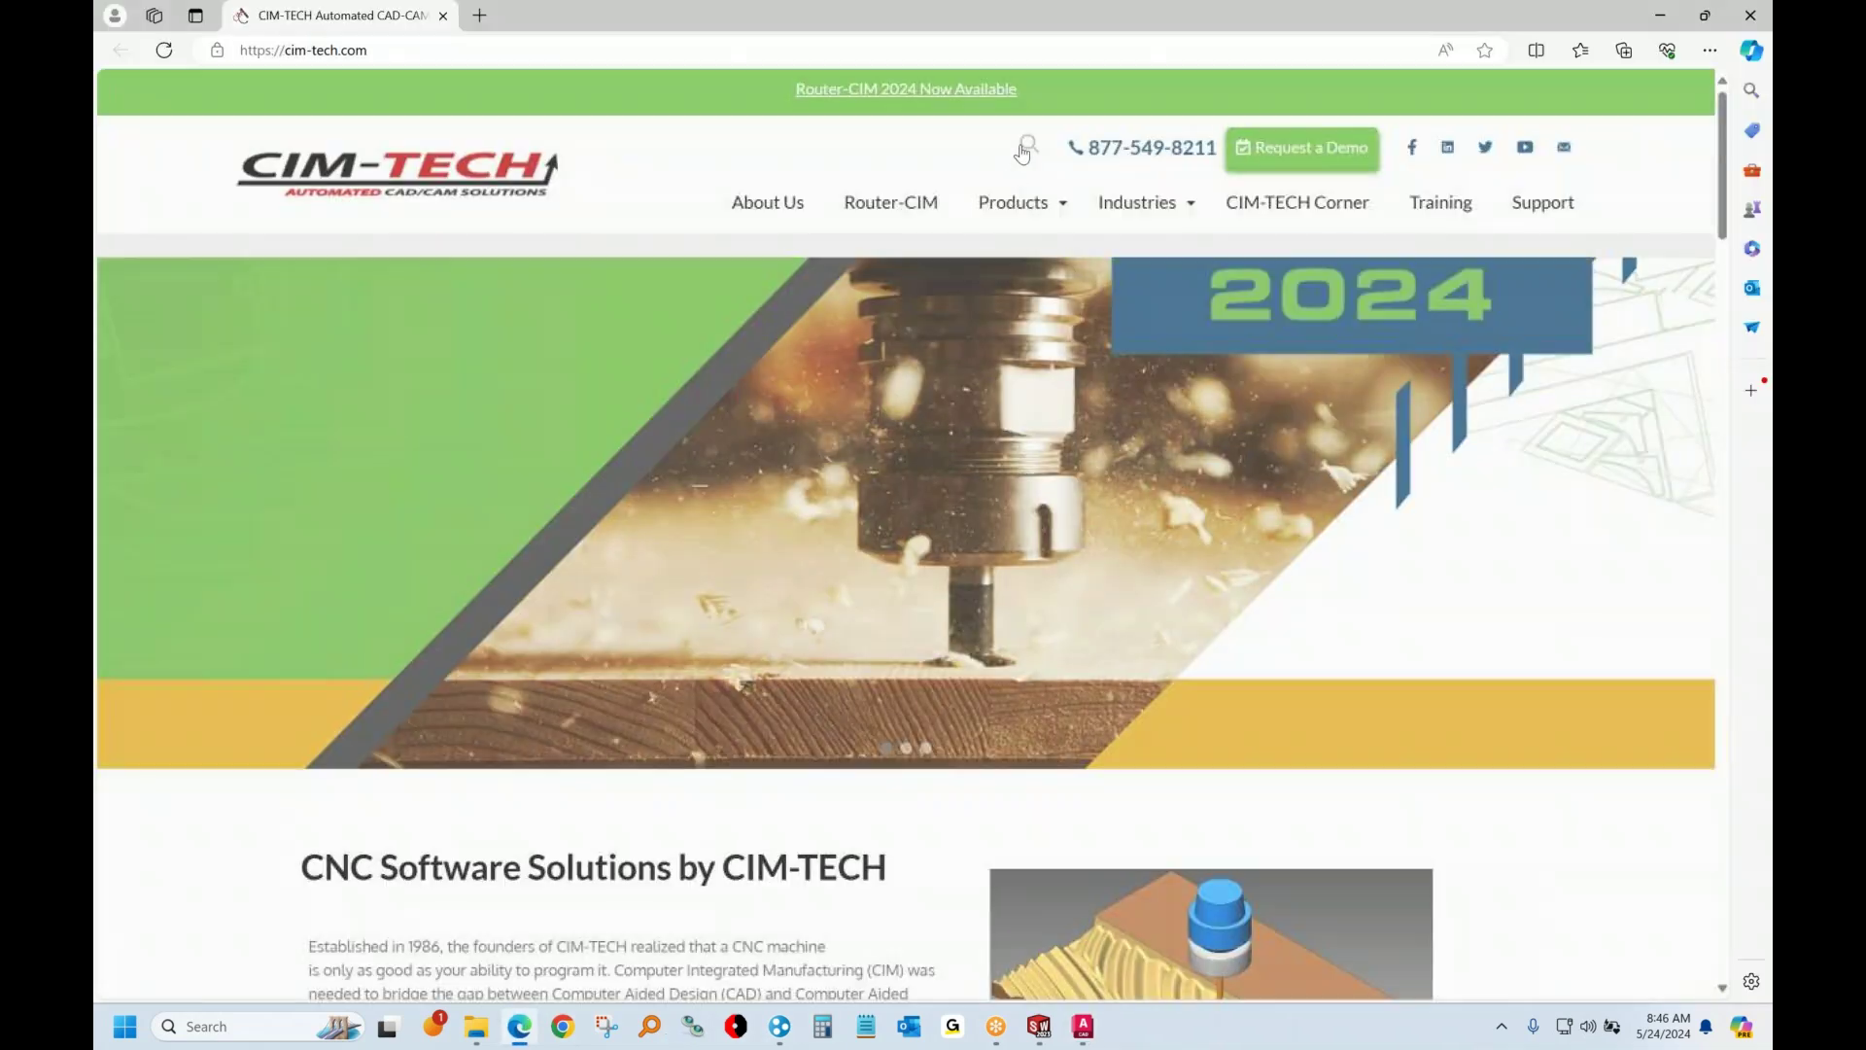
# Go to the CAM Companion page under Products, read its features, then minimize Edge
pyautogui.moveTo(1013, 202)
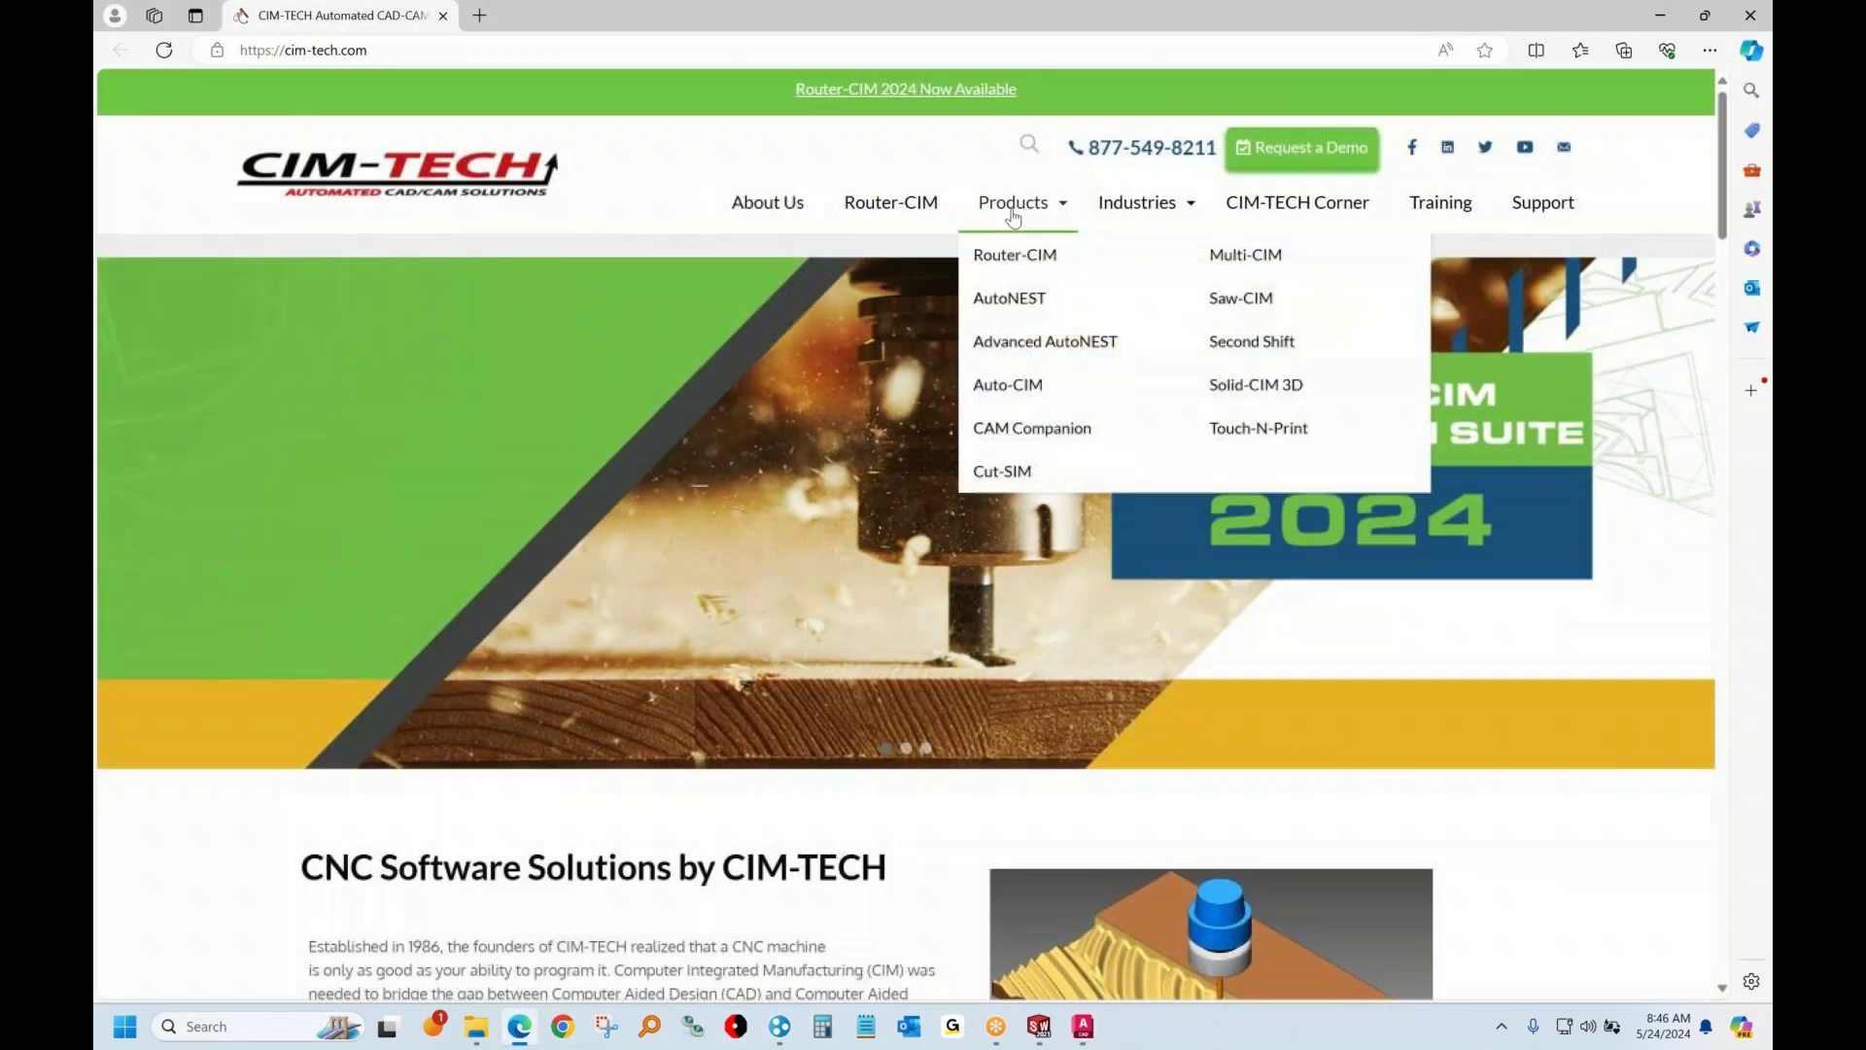
pyautogui.click(1016, 429)
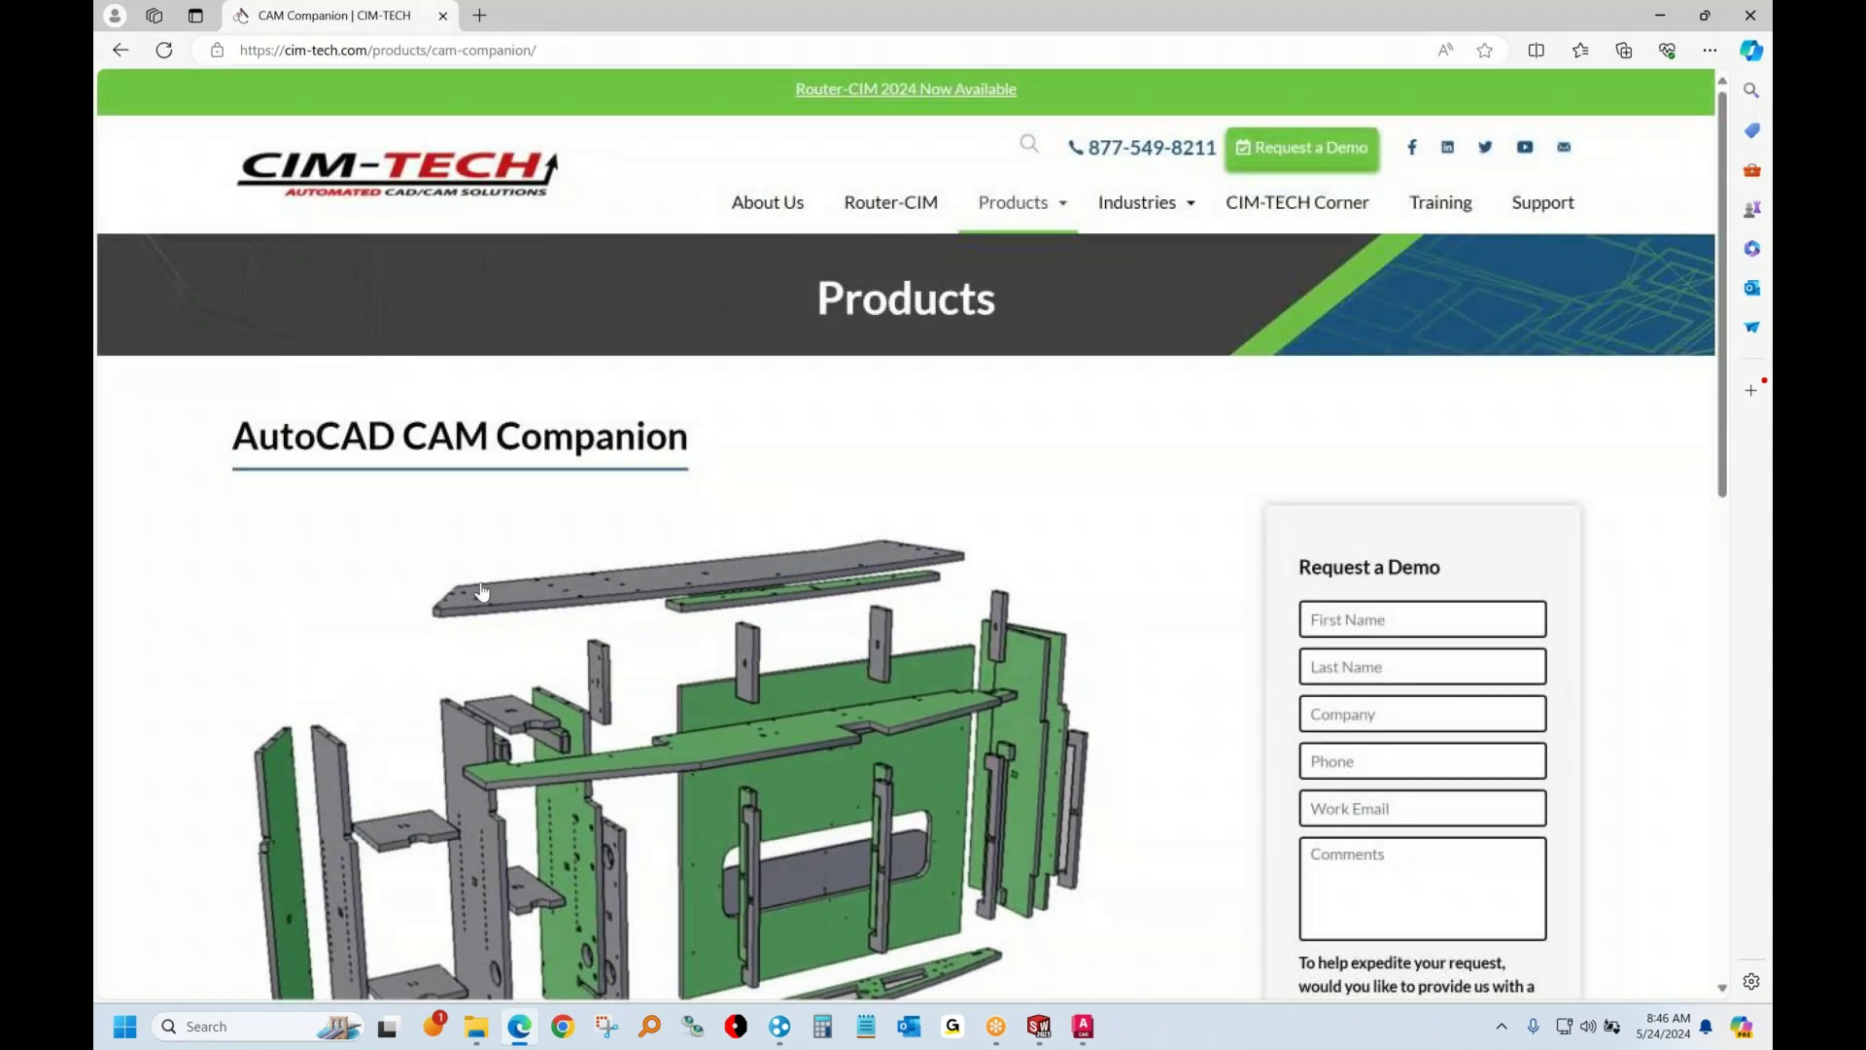
pyautogui.scroll(-4, 527, 689)
pyautogui.scroll(-1, 528, 689)
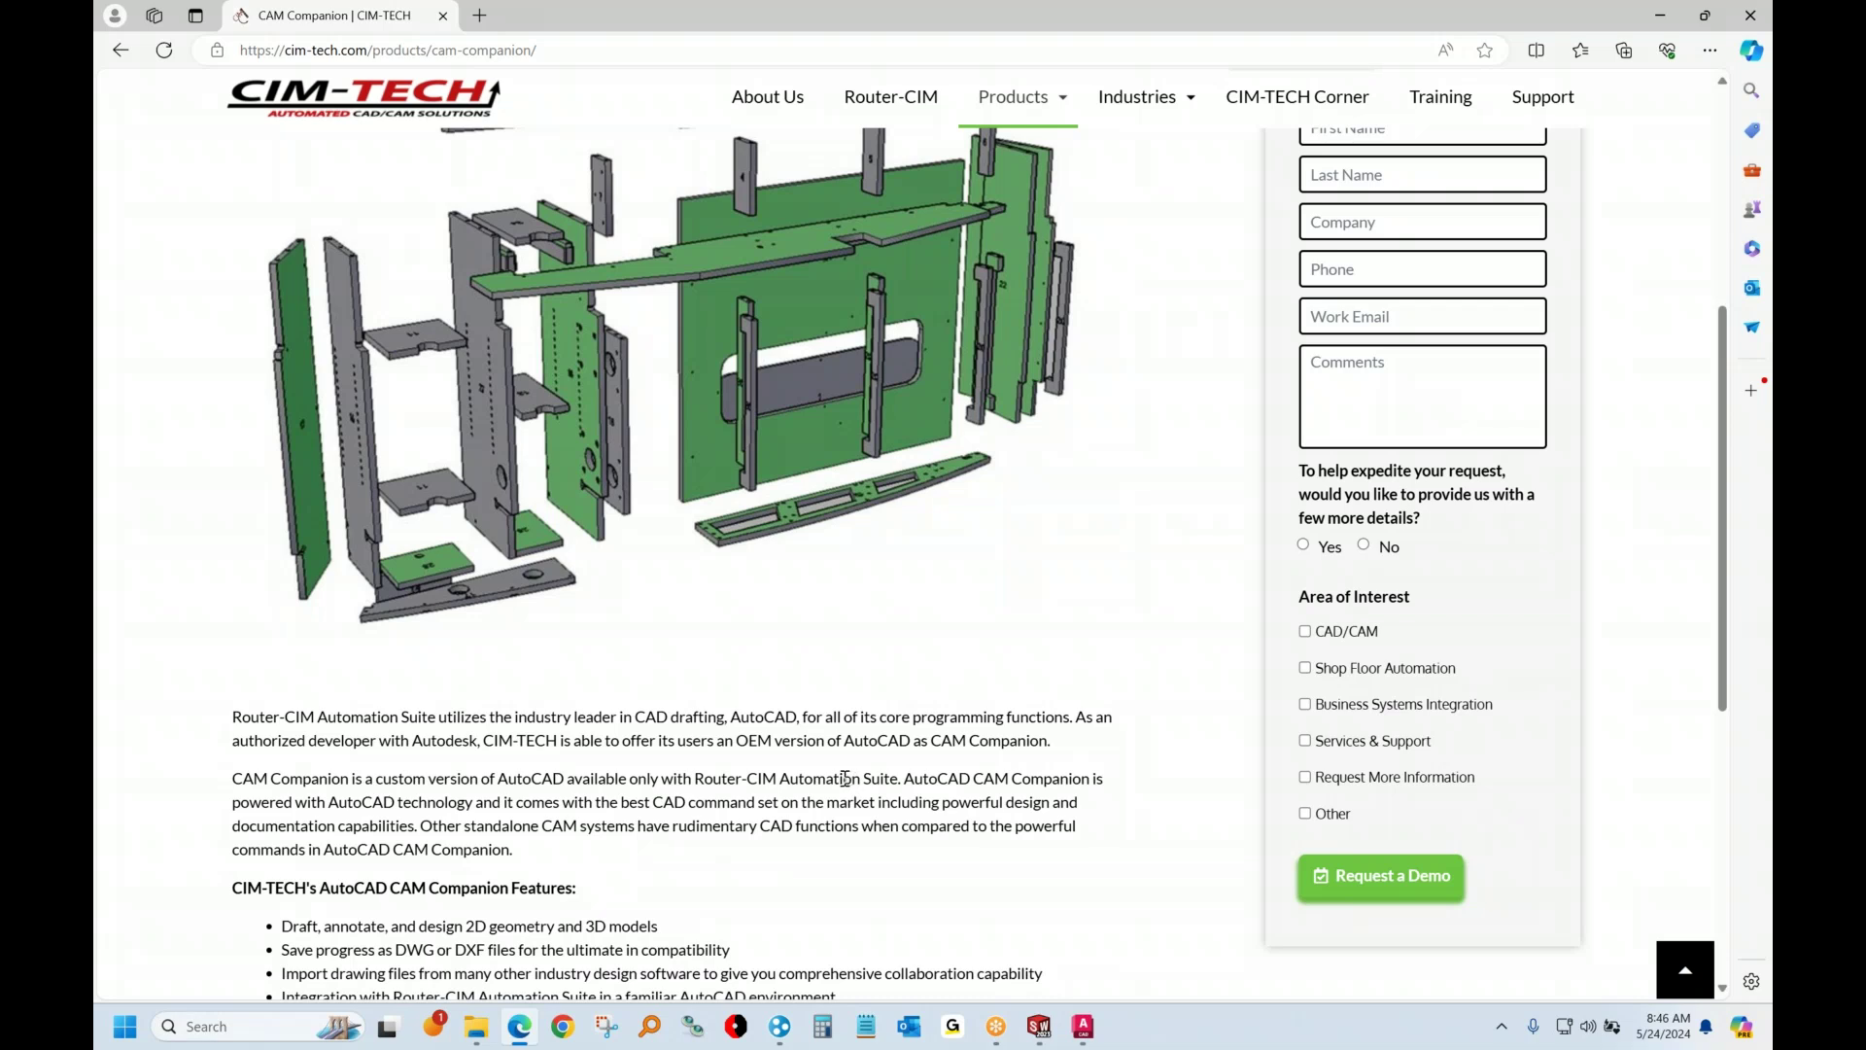
pyautogui.scroll(-2, 790, 708)
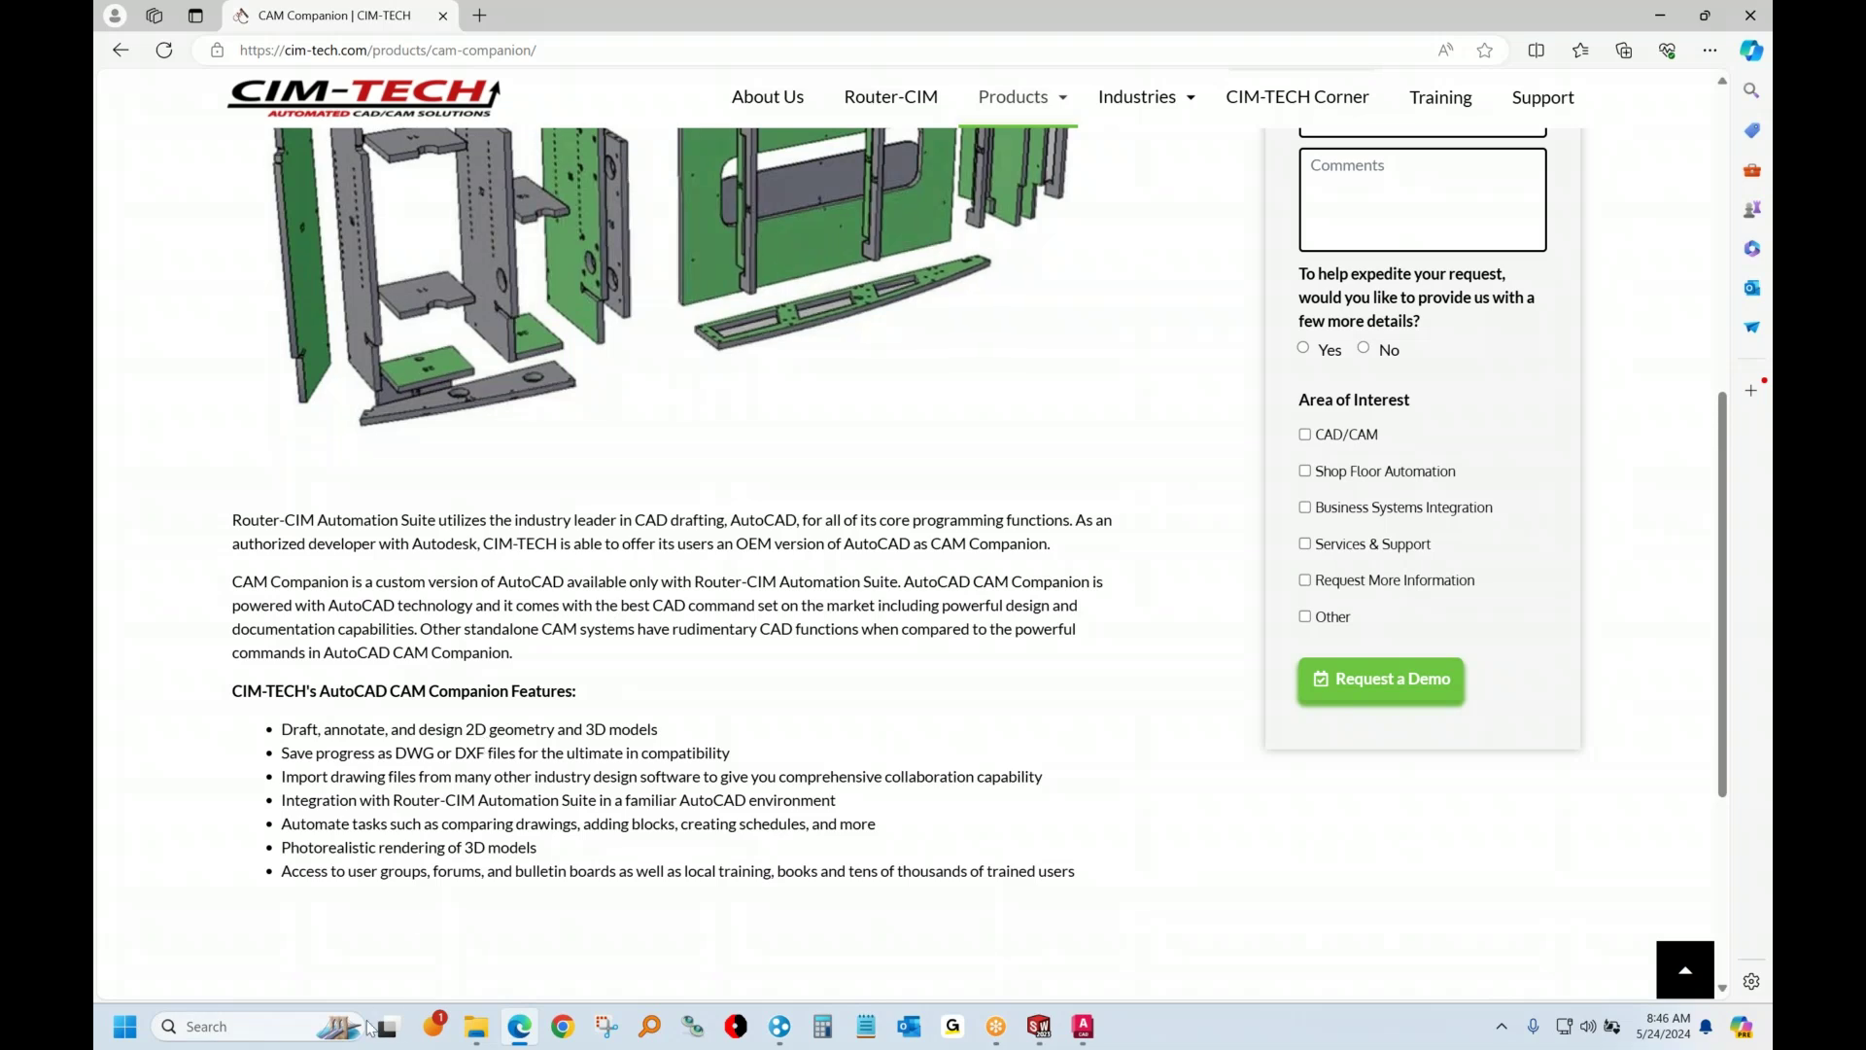
pyautogui.click(1659, 15)
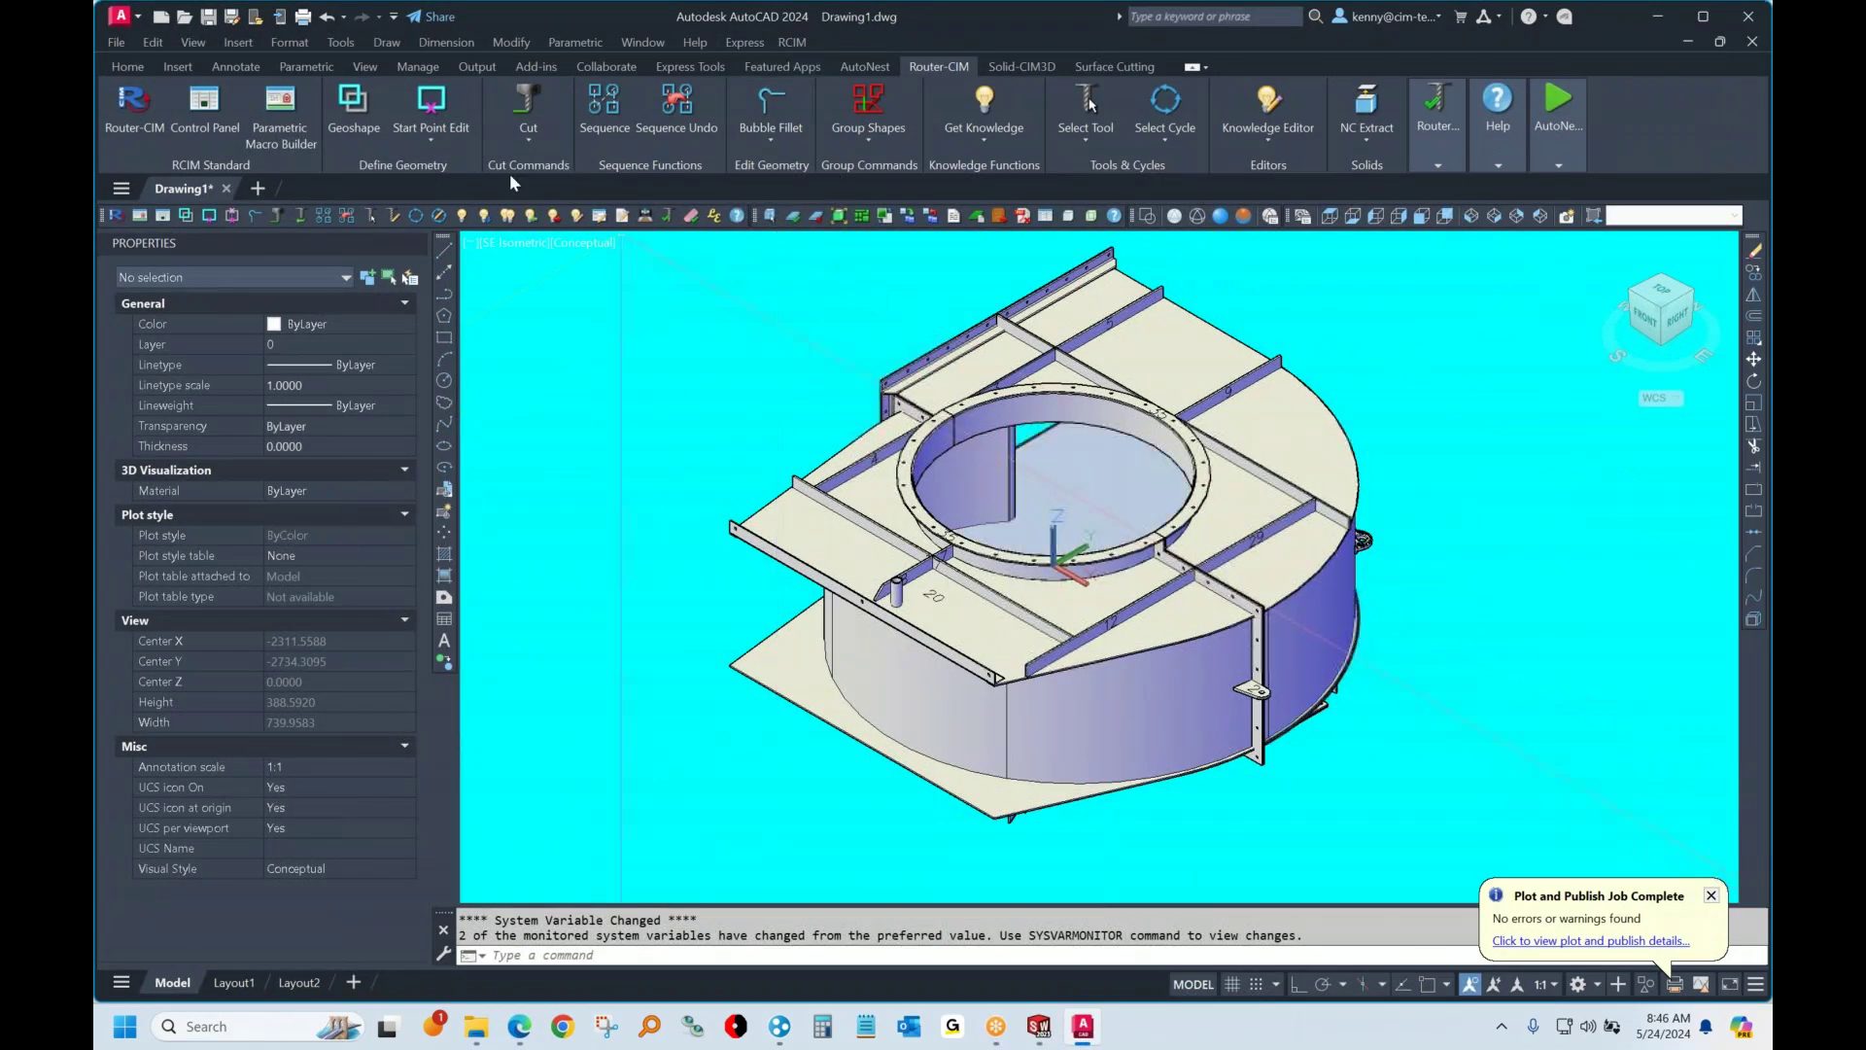
# Explode the fan-housing assembly with Solid-CIM3D Expand, spreading the parts using Drag
pyautogui.click(1007, 65)
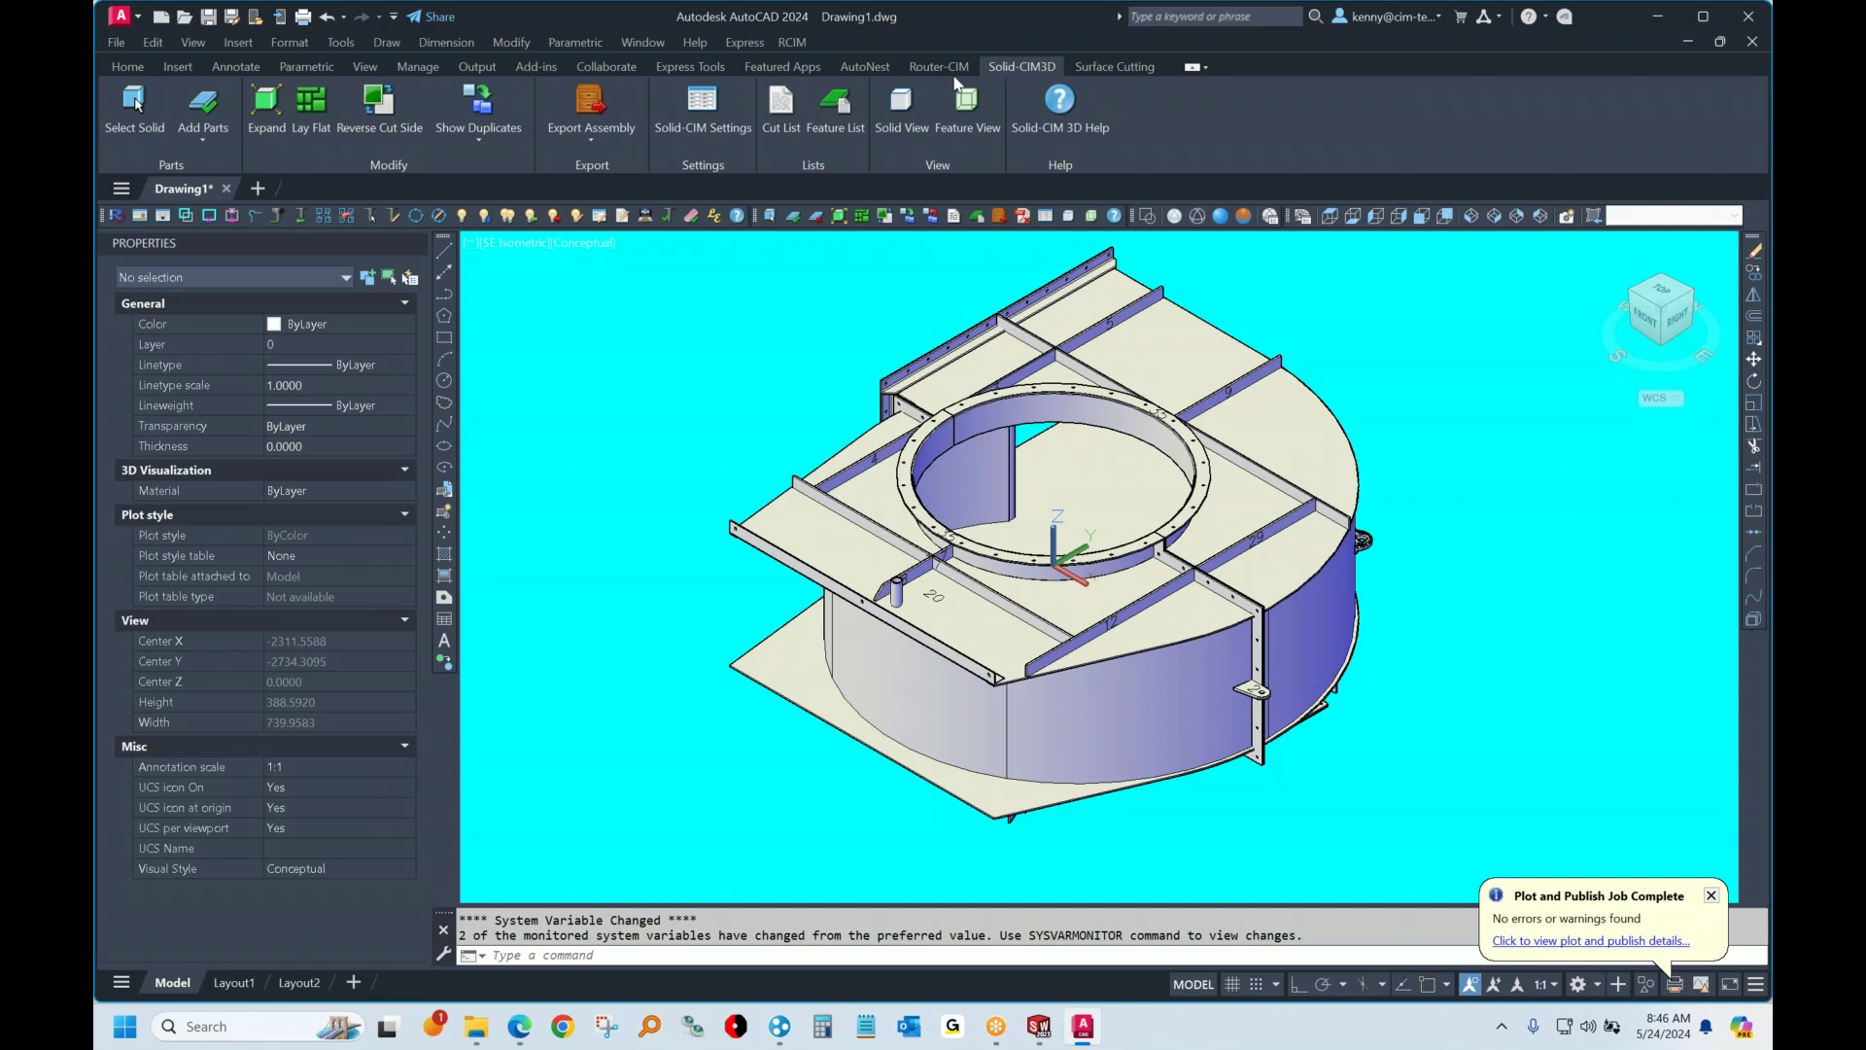
pyautogui.click(274, 124)
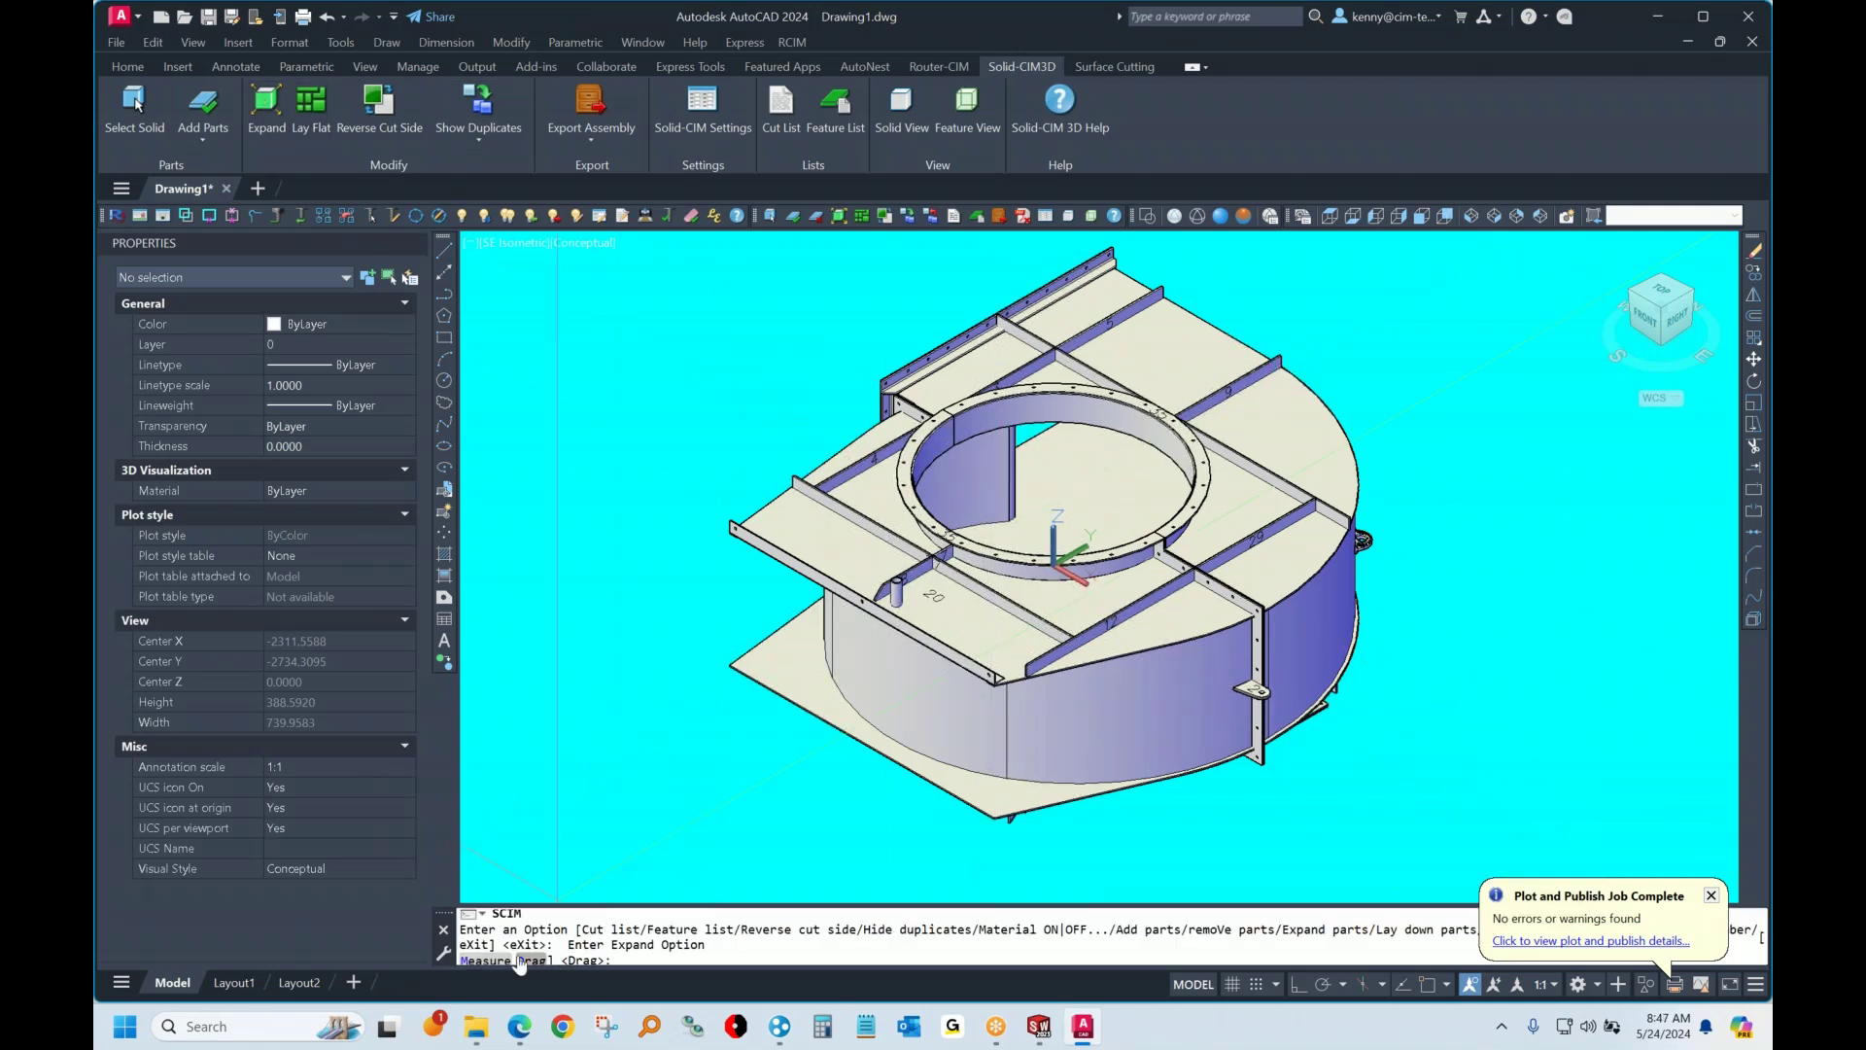
pyautogui.click(532, 960)
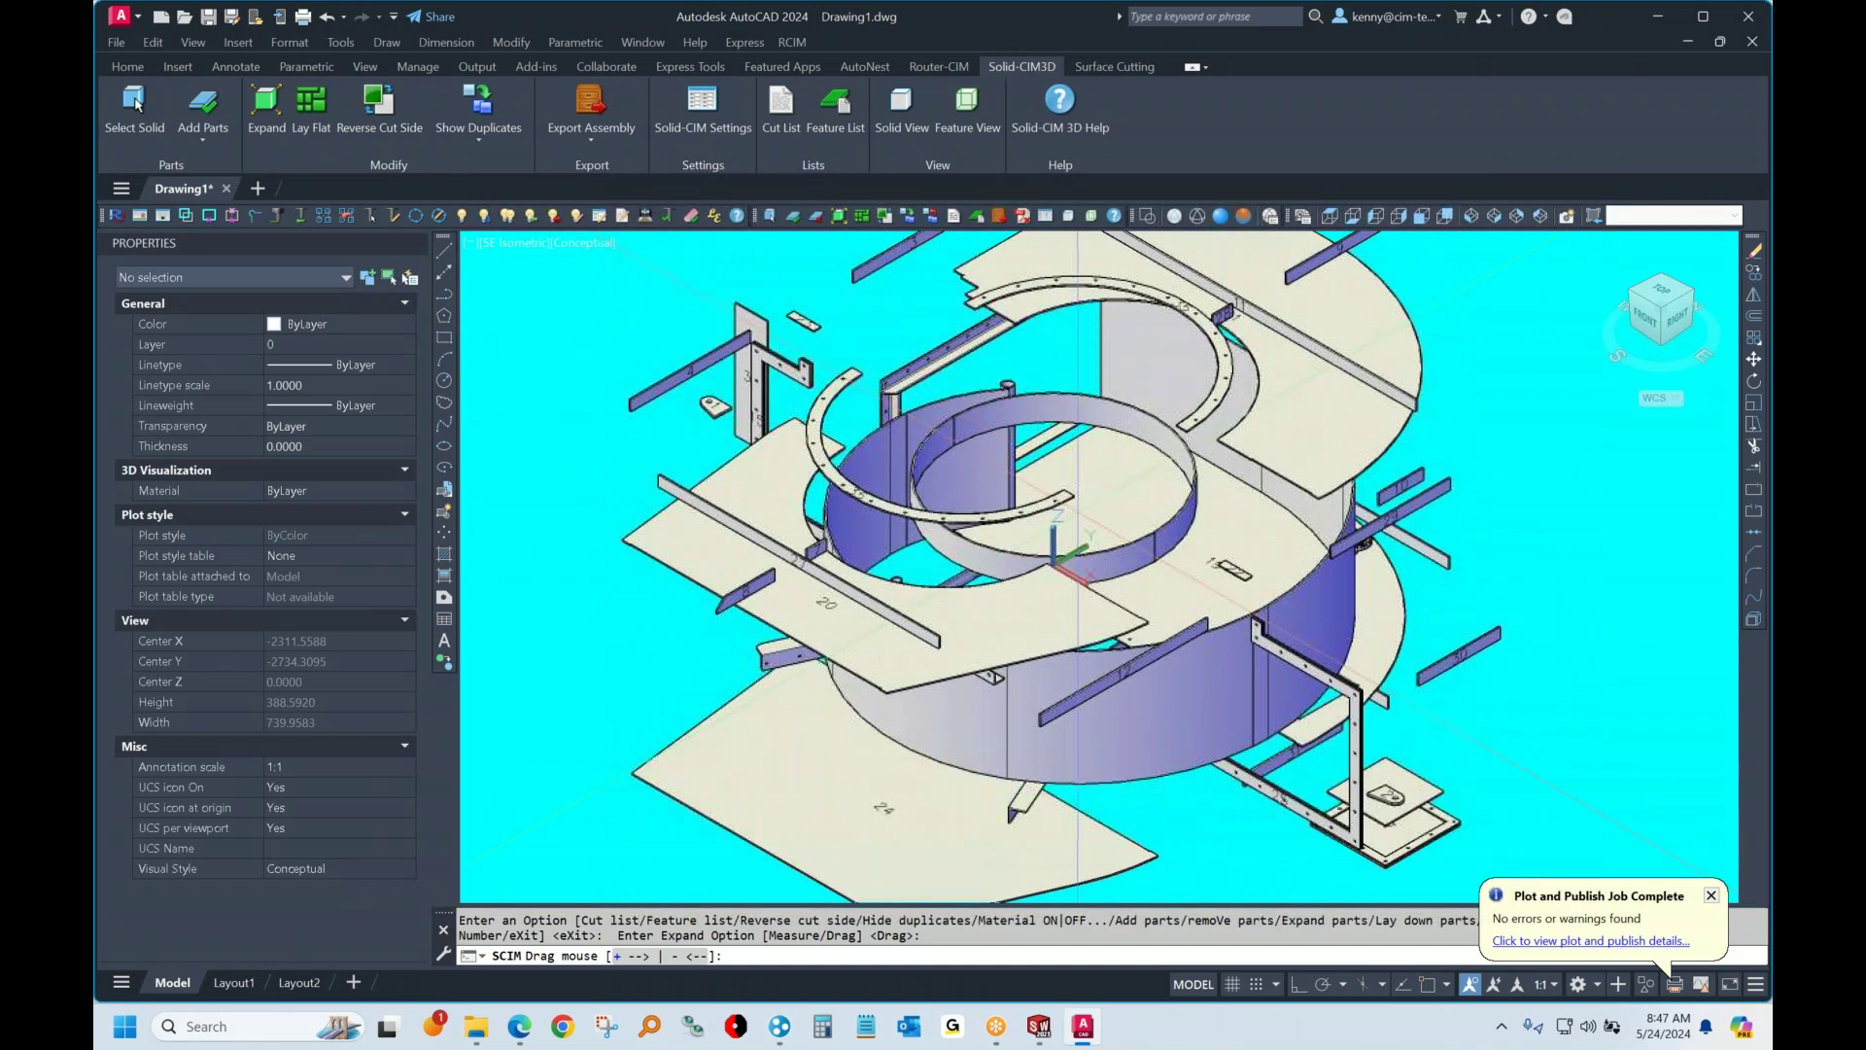
pyautogui.press('Escape')
pyautogui.press('Escape')
# Orbit the exploded parts to a new angle and lay them all flat
pyautogui.keyDown('shift'); pyautogui.moveTo(972, 394); pyautogui.dragTo(1088, 546, button='middle'); pyautogui.keyUp('shift')
pyautogui.scroll(-5, 1147, 609)
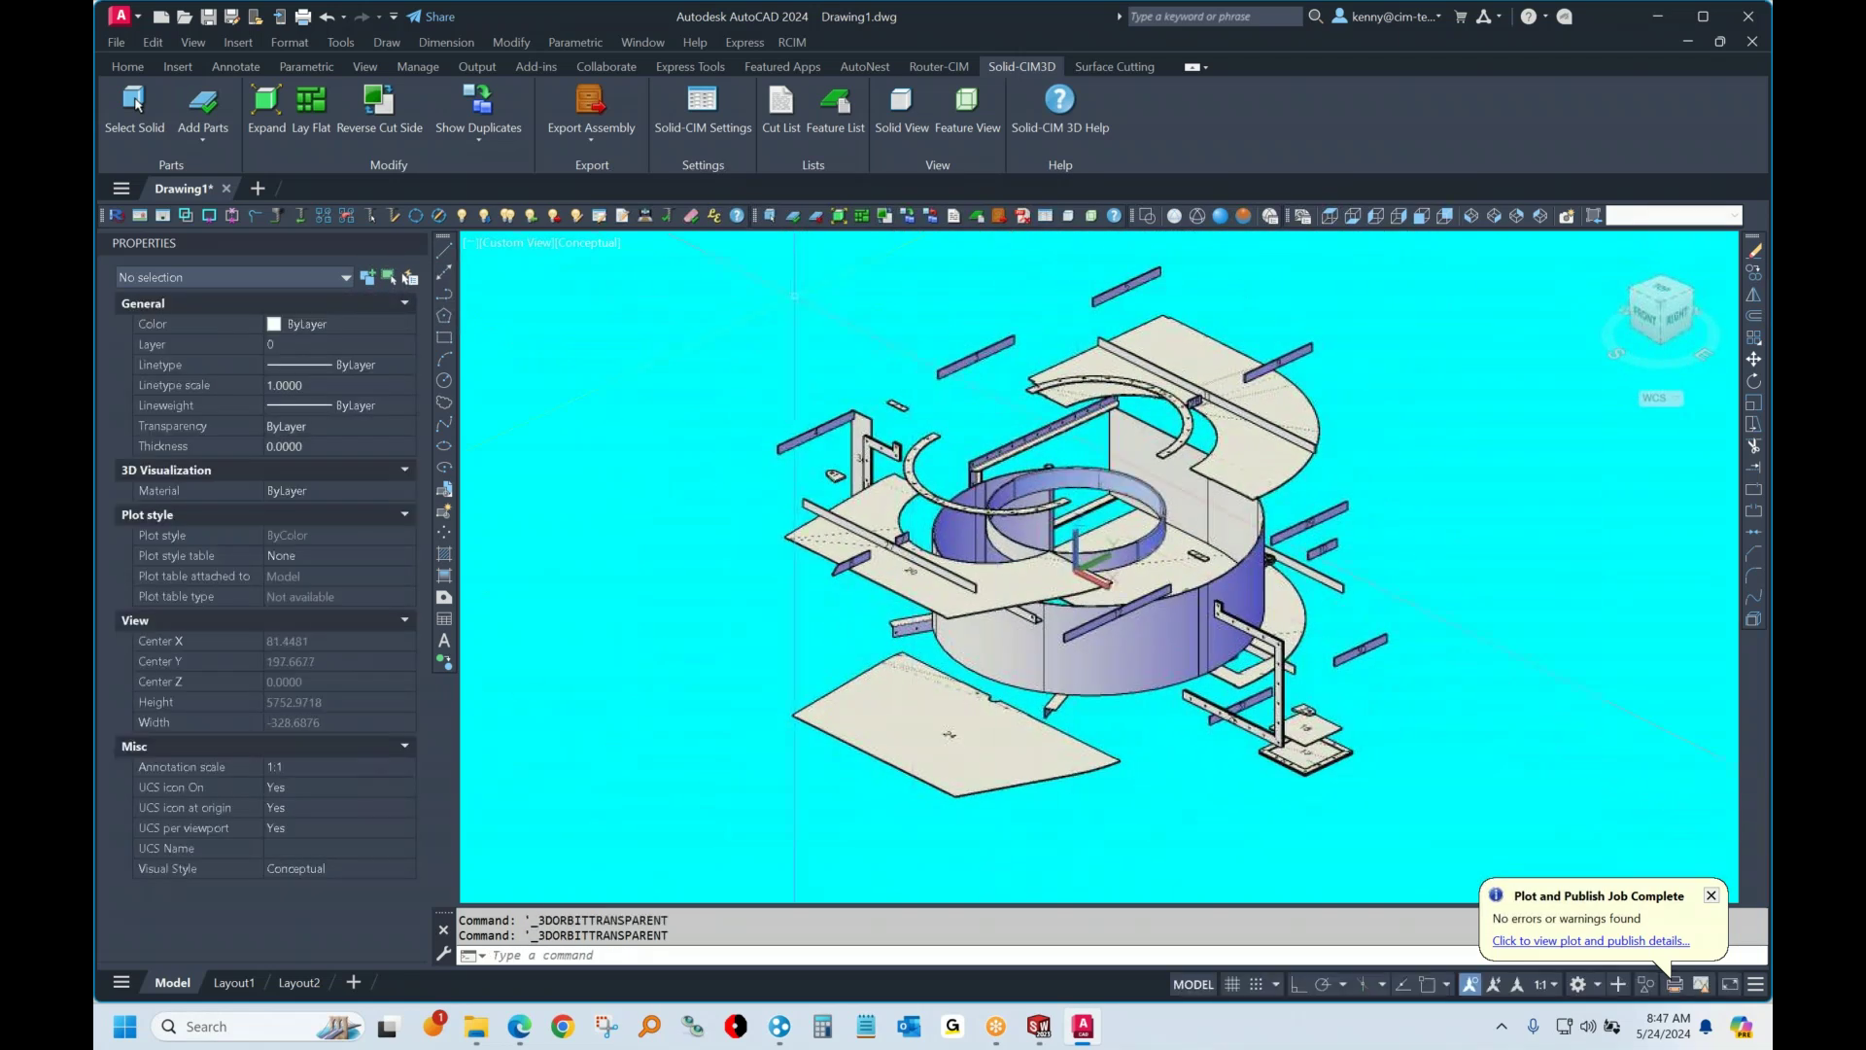
pyautogui.click(315, 116)
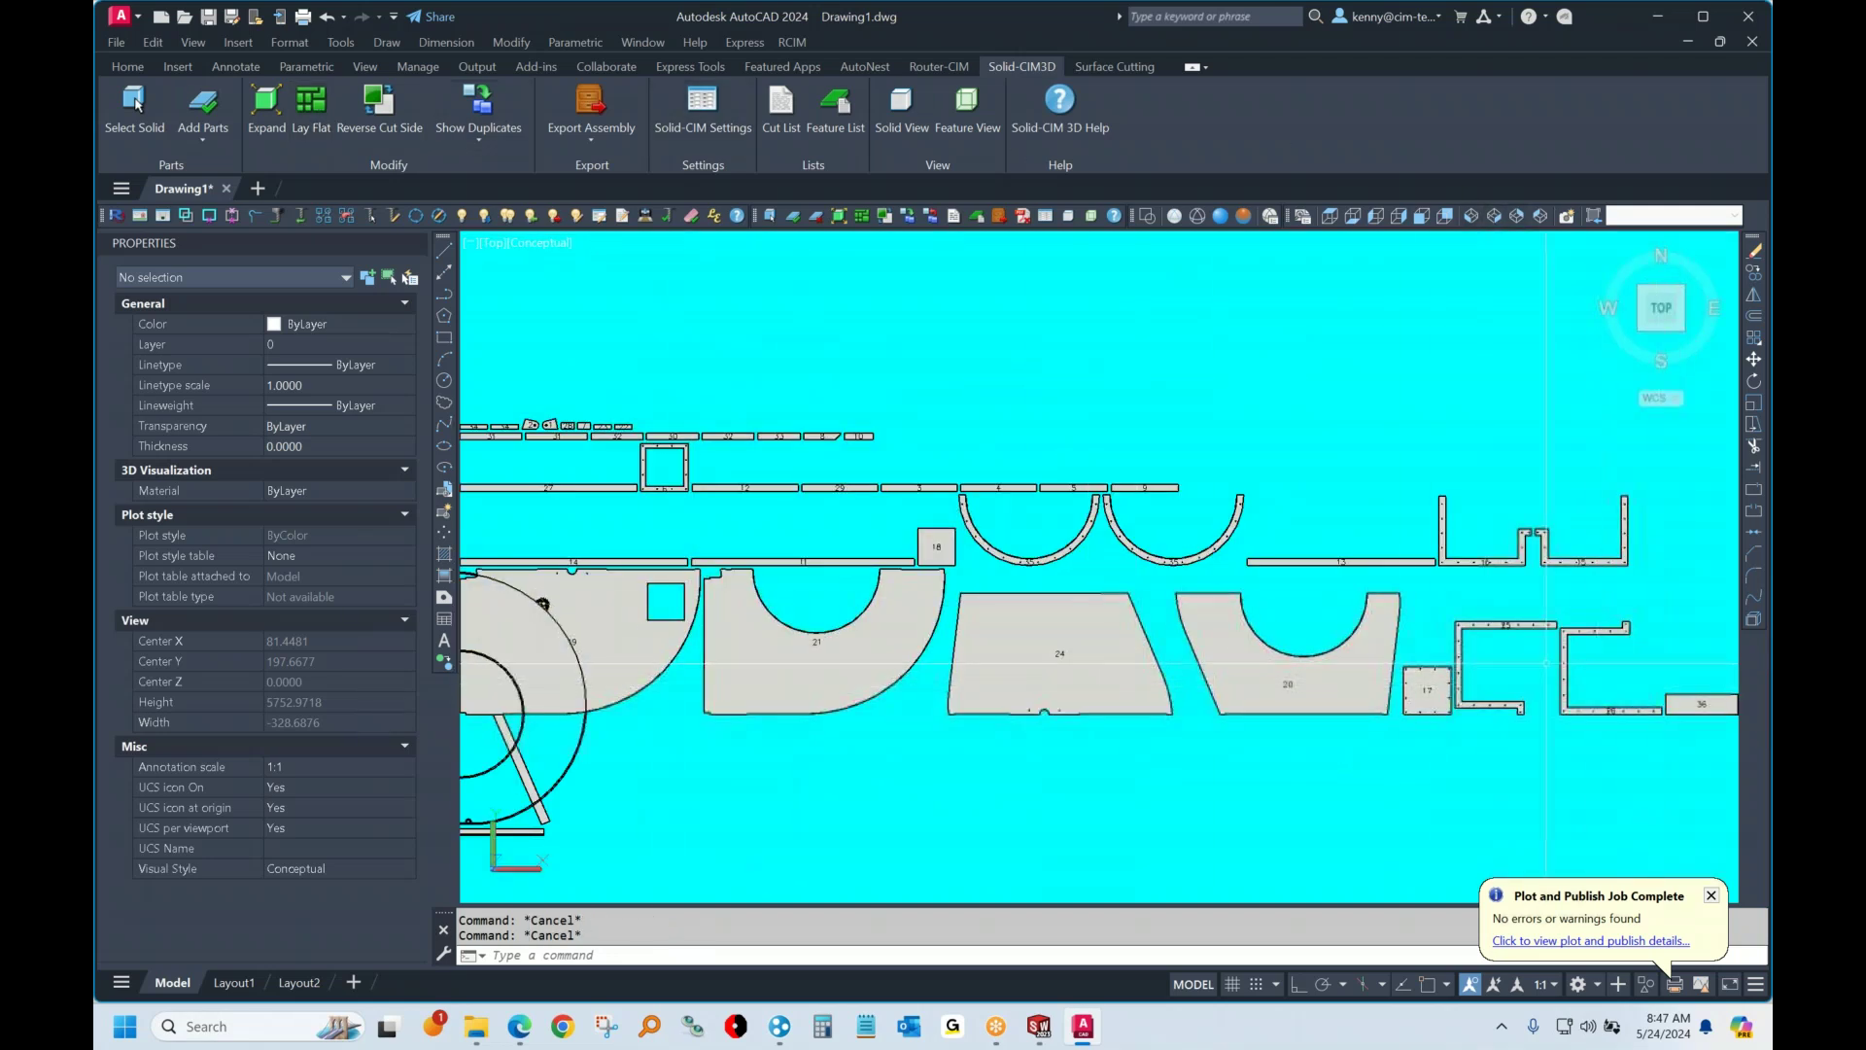
# View the flattened parts in SE Isometric and zoom in closer
pyautogui.click(1496, 216)
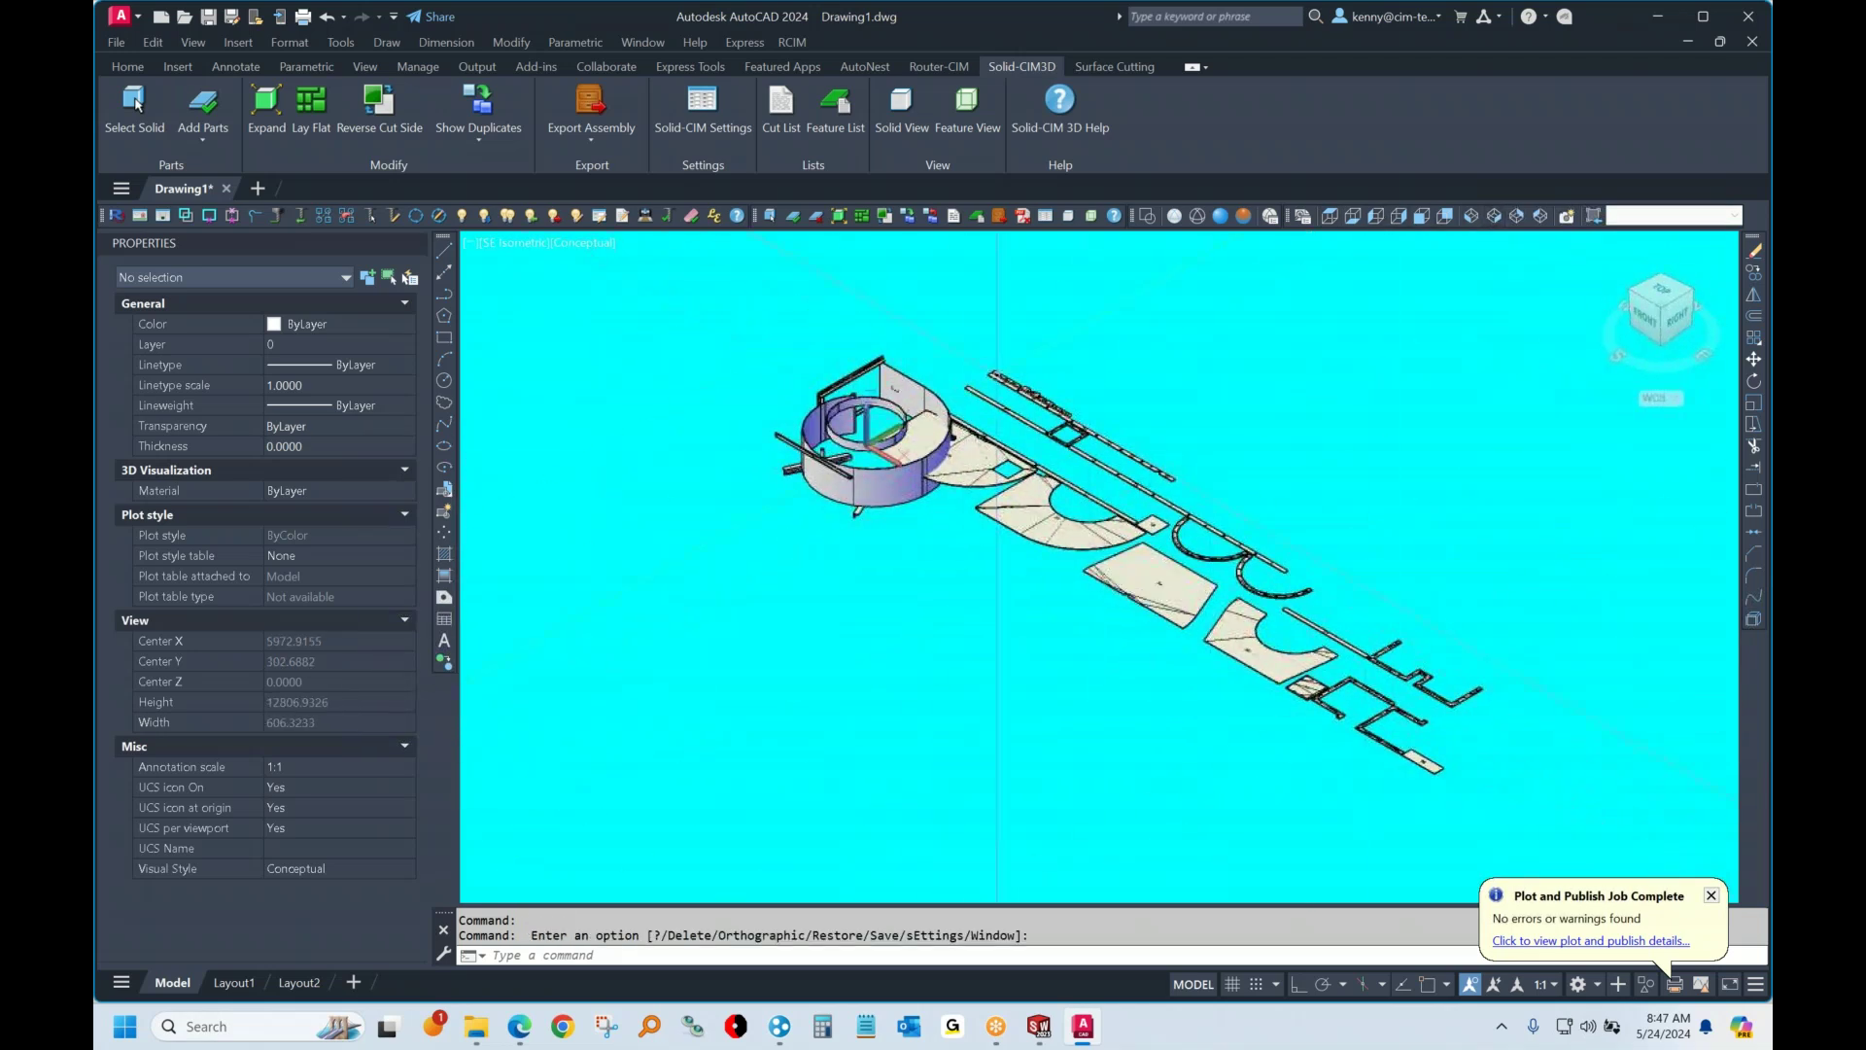
pyautogui.scroll(4, 1249, 660)
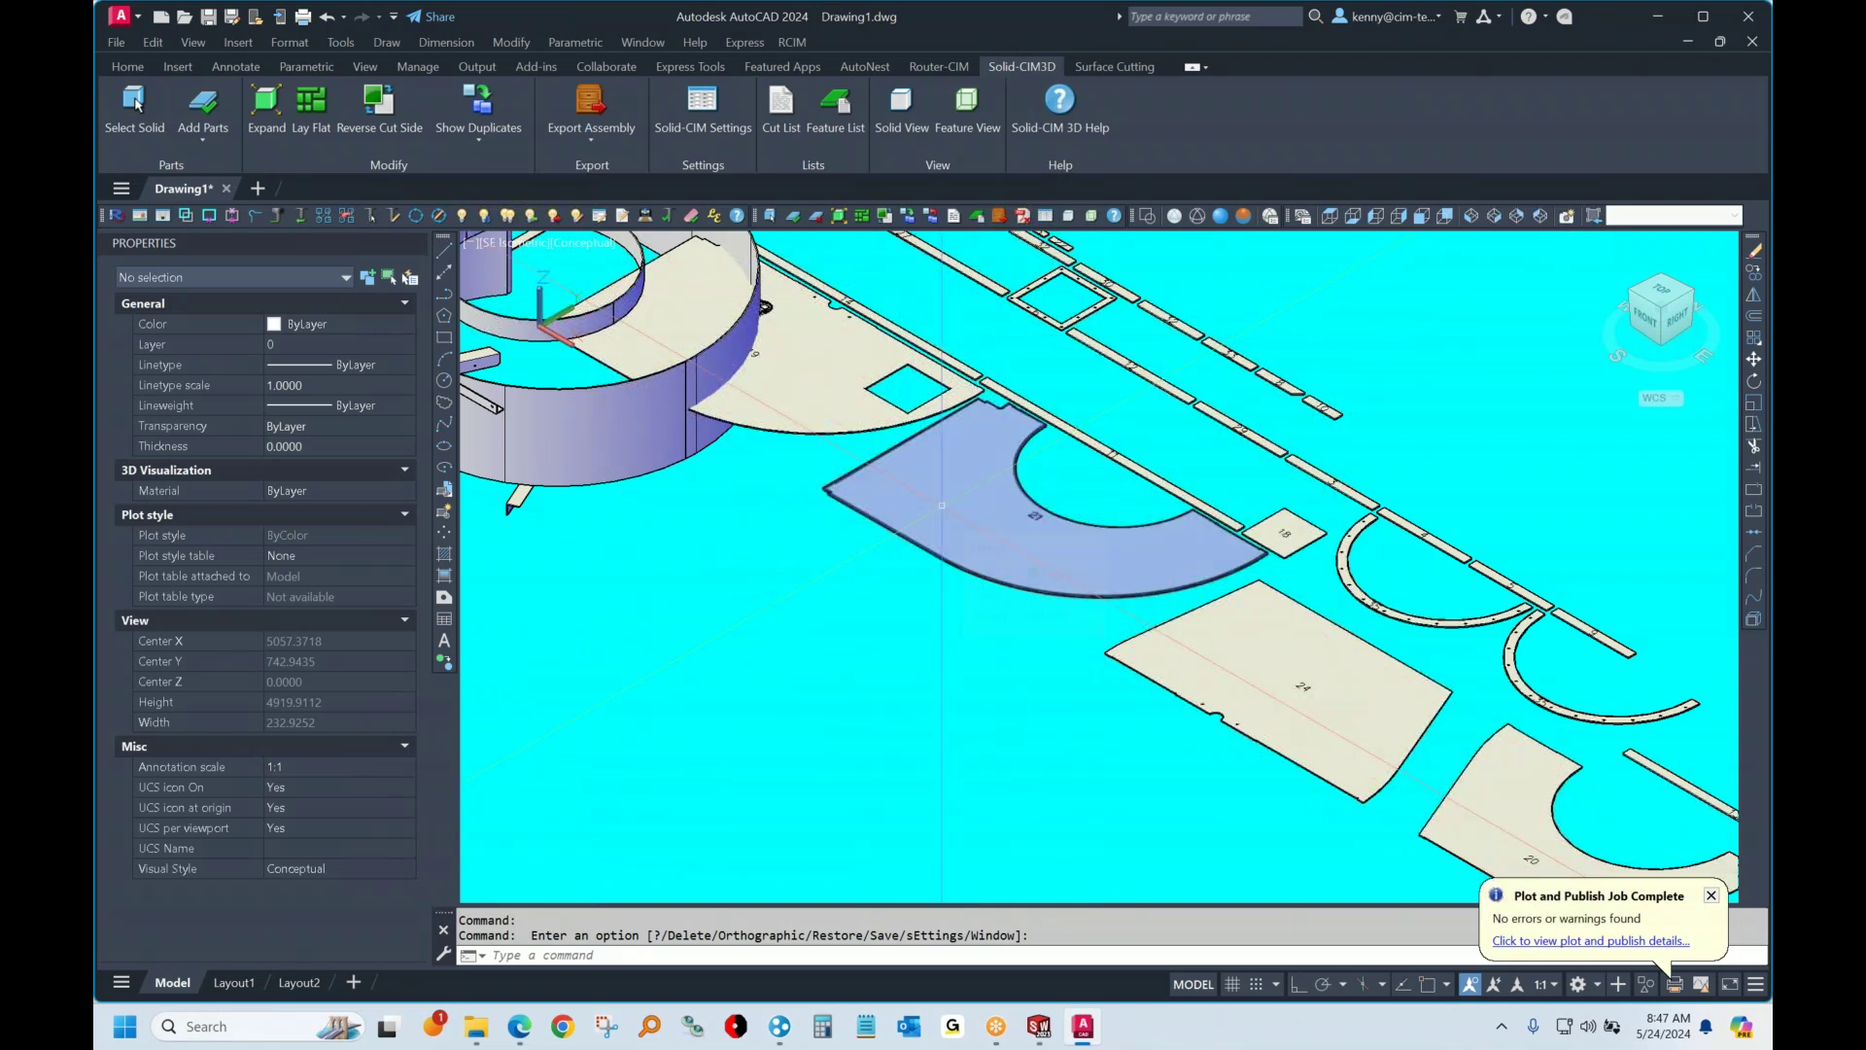
pyautogui.moveTo(940, 504)
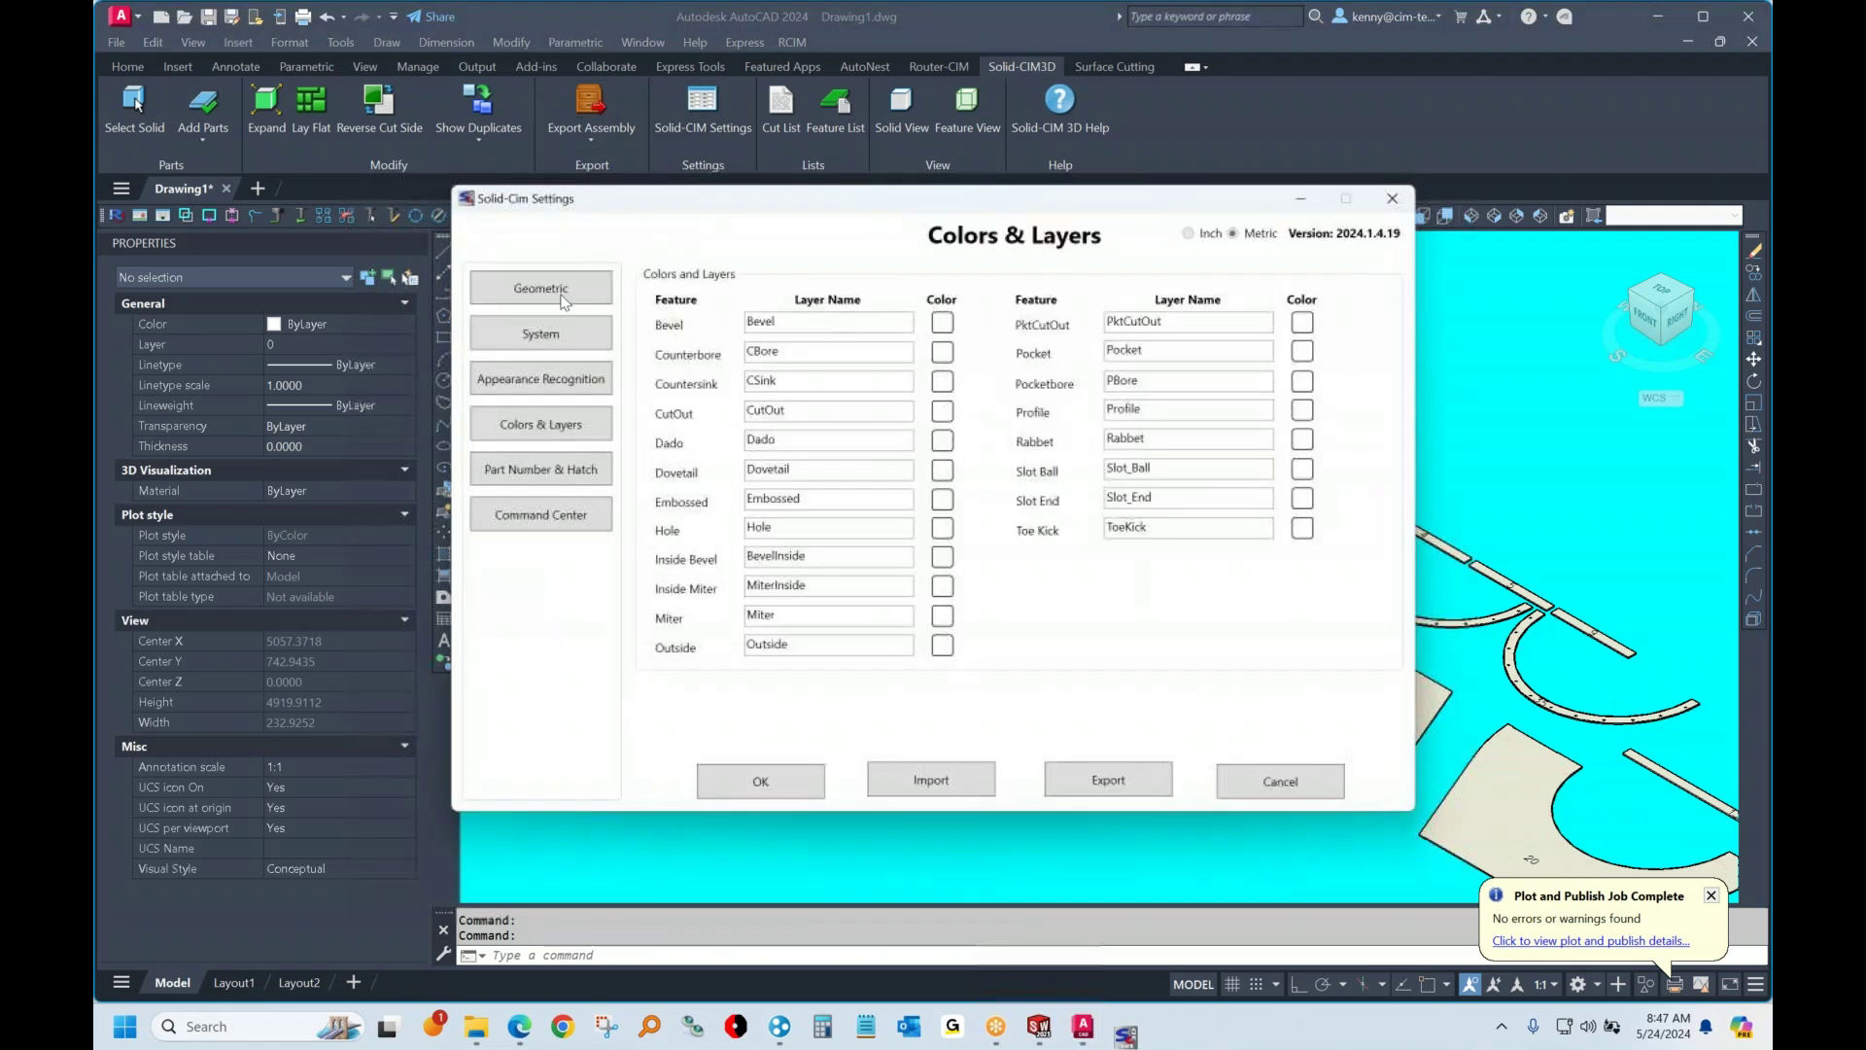
# Review the Geometric and System pages of Solid-CIM Settings, then cancel without changes
pyautogui.click(552, 295)
pyautogui.click(536, 338)
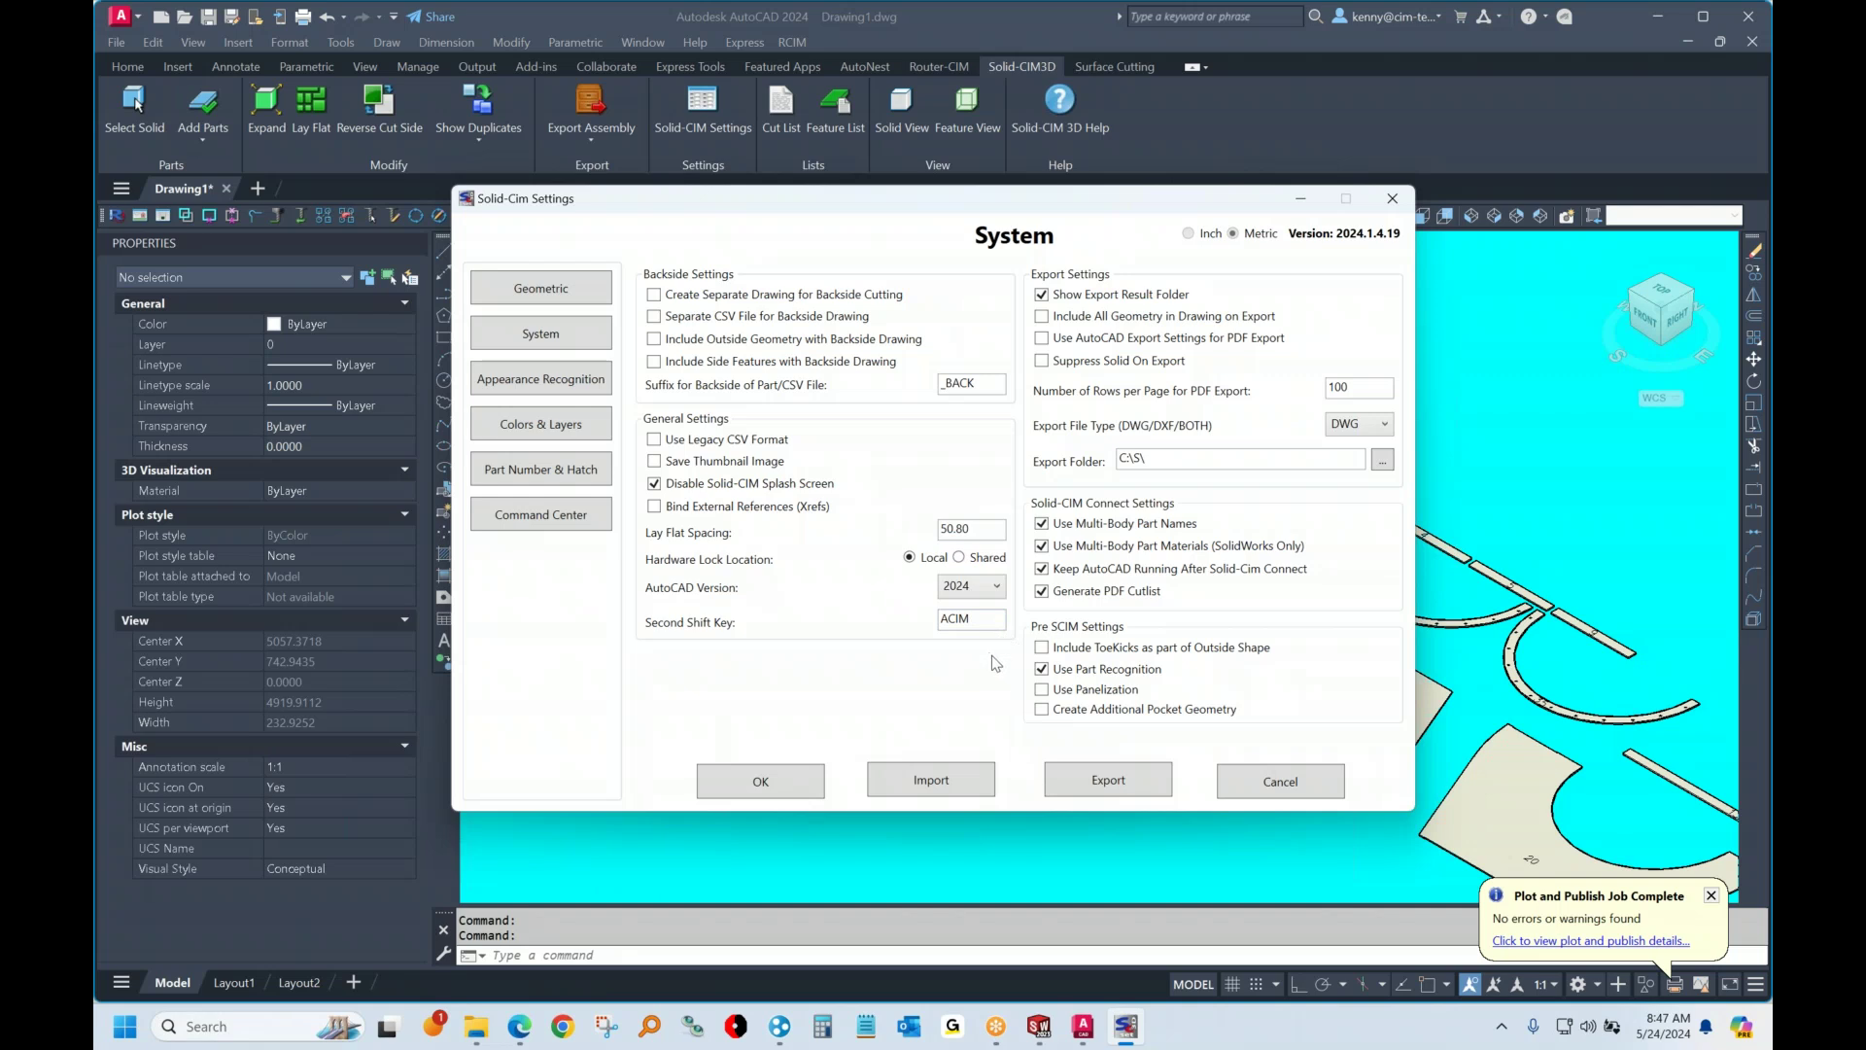
pyautogui.click(1277, 786)
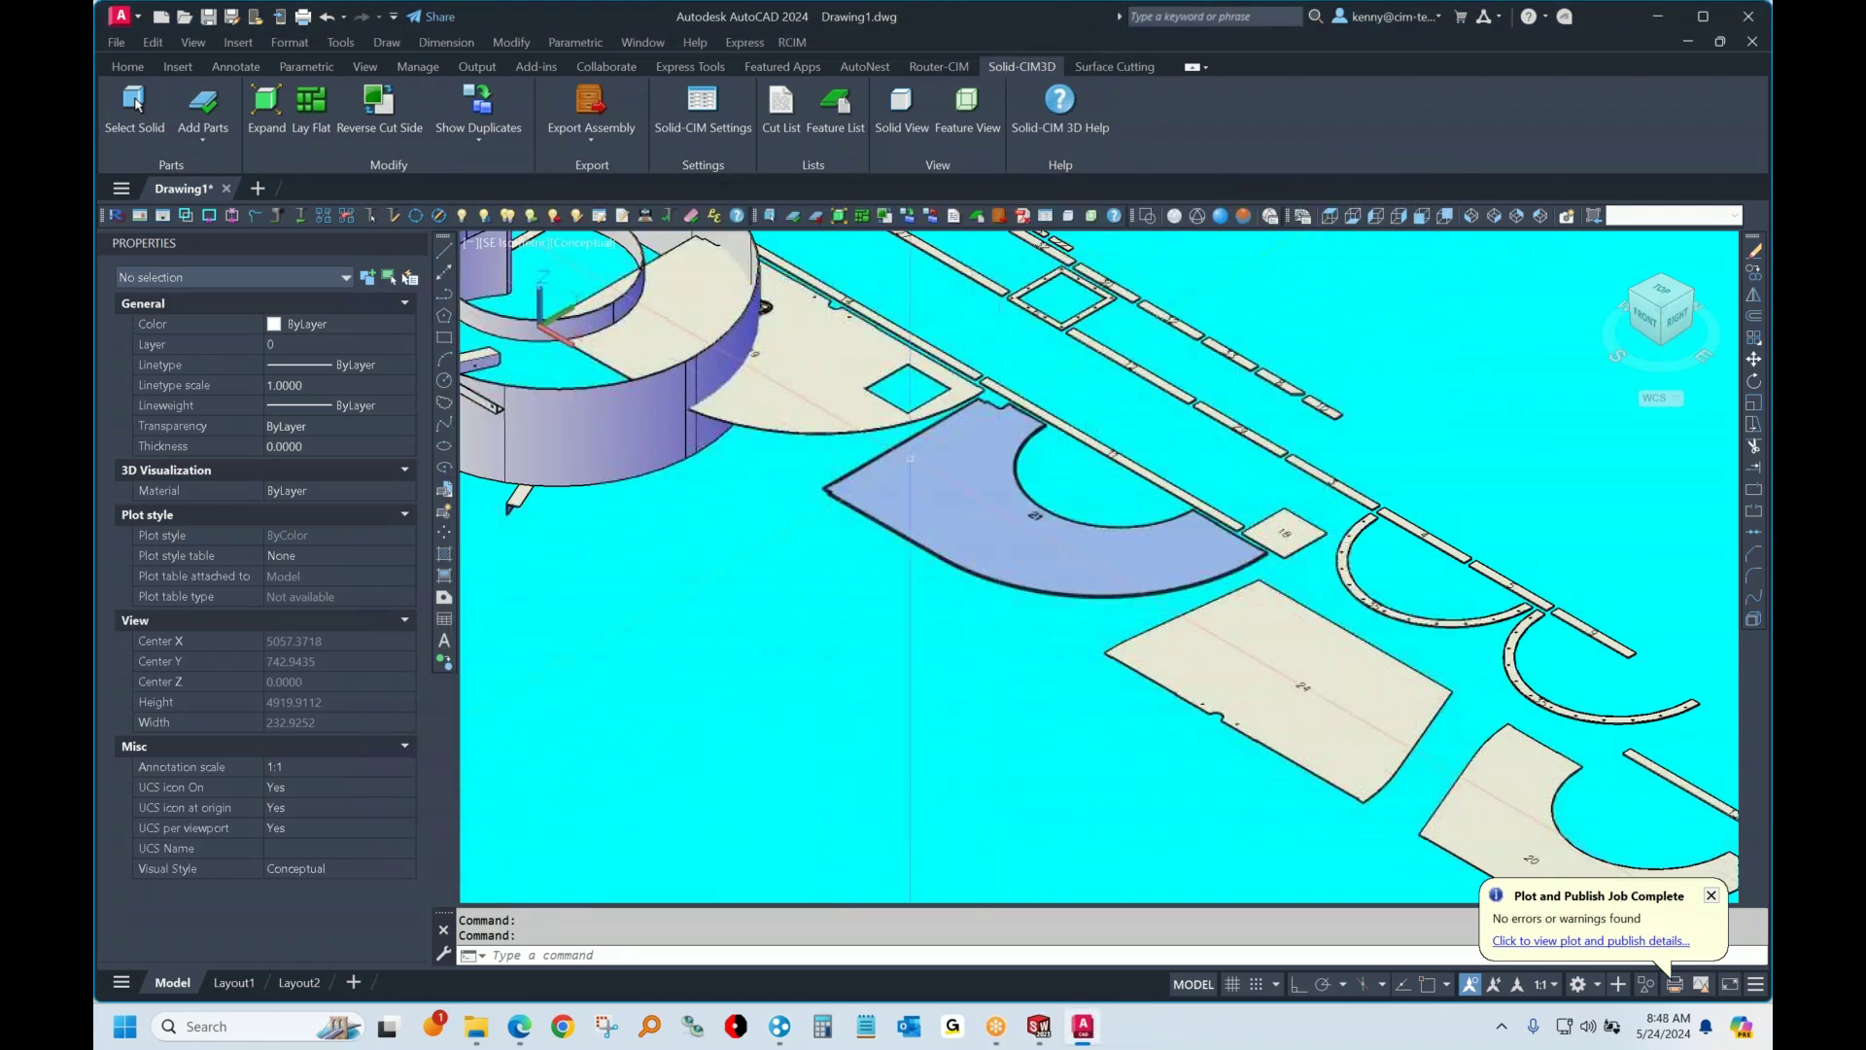
# Select the inner ring solid and bring the square frame part into close view
pyautogui.scroll(5, 823, 432)
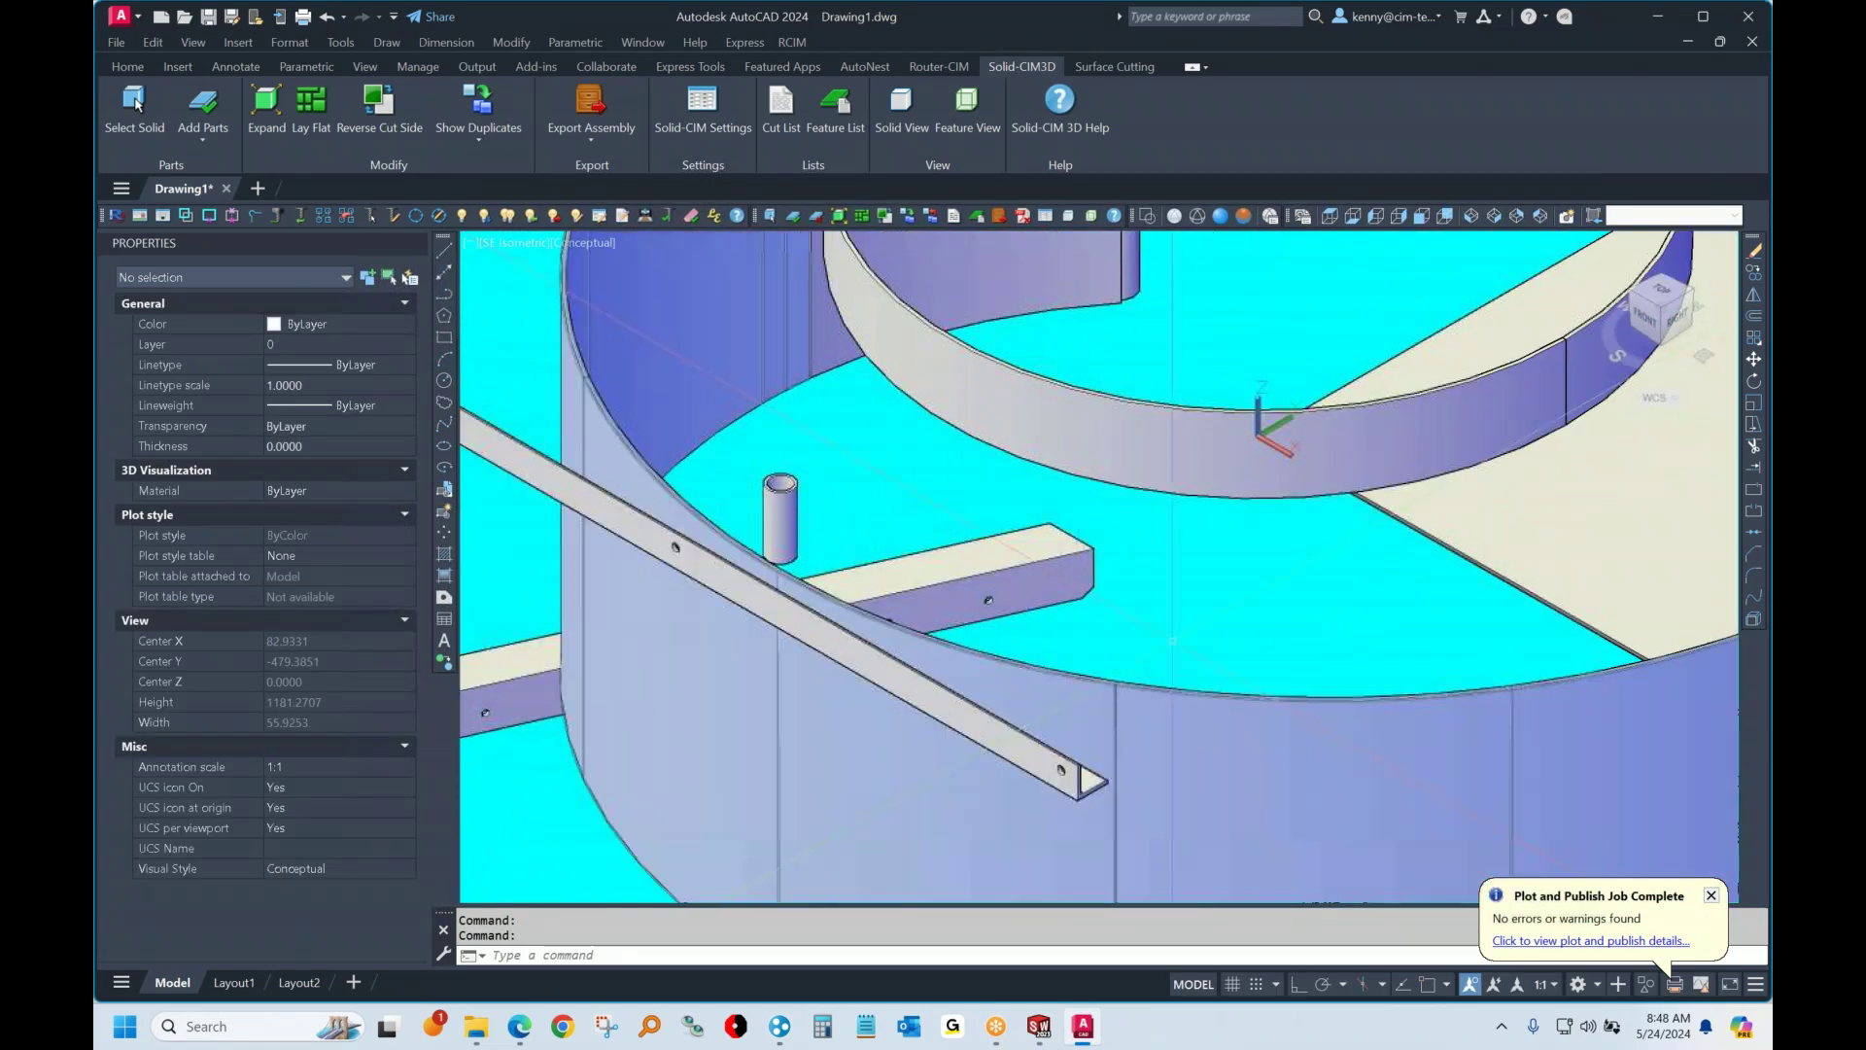
pyautogui.scroll(-10, 1049, 783)
pyautogui.click(1215, 465)
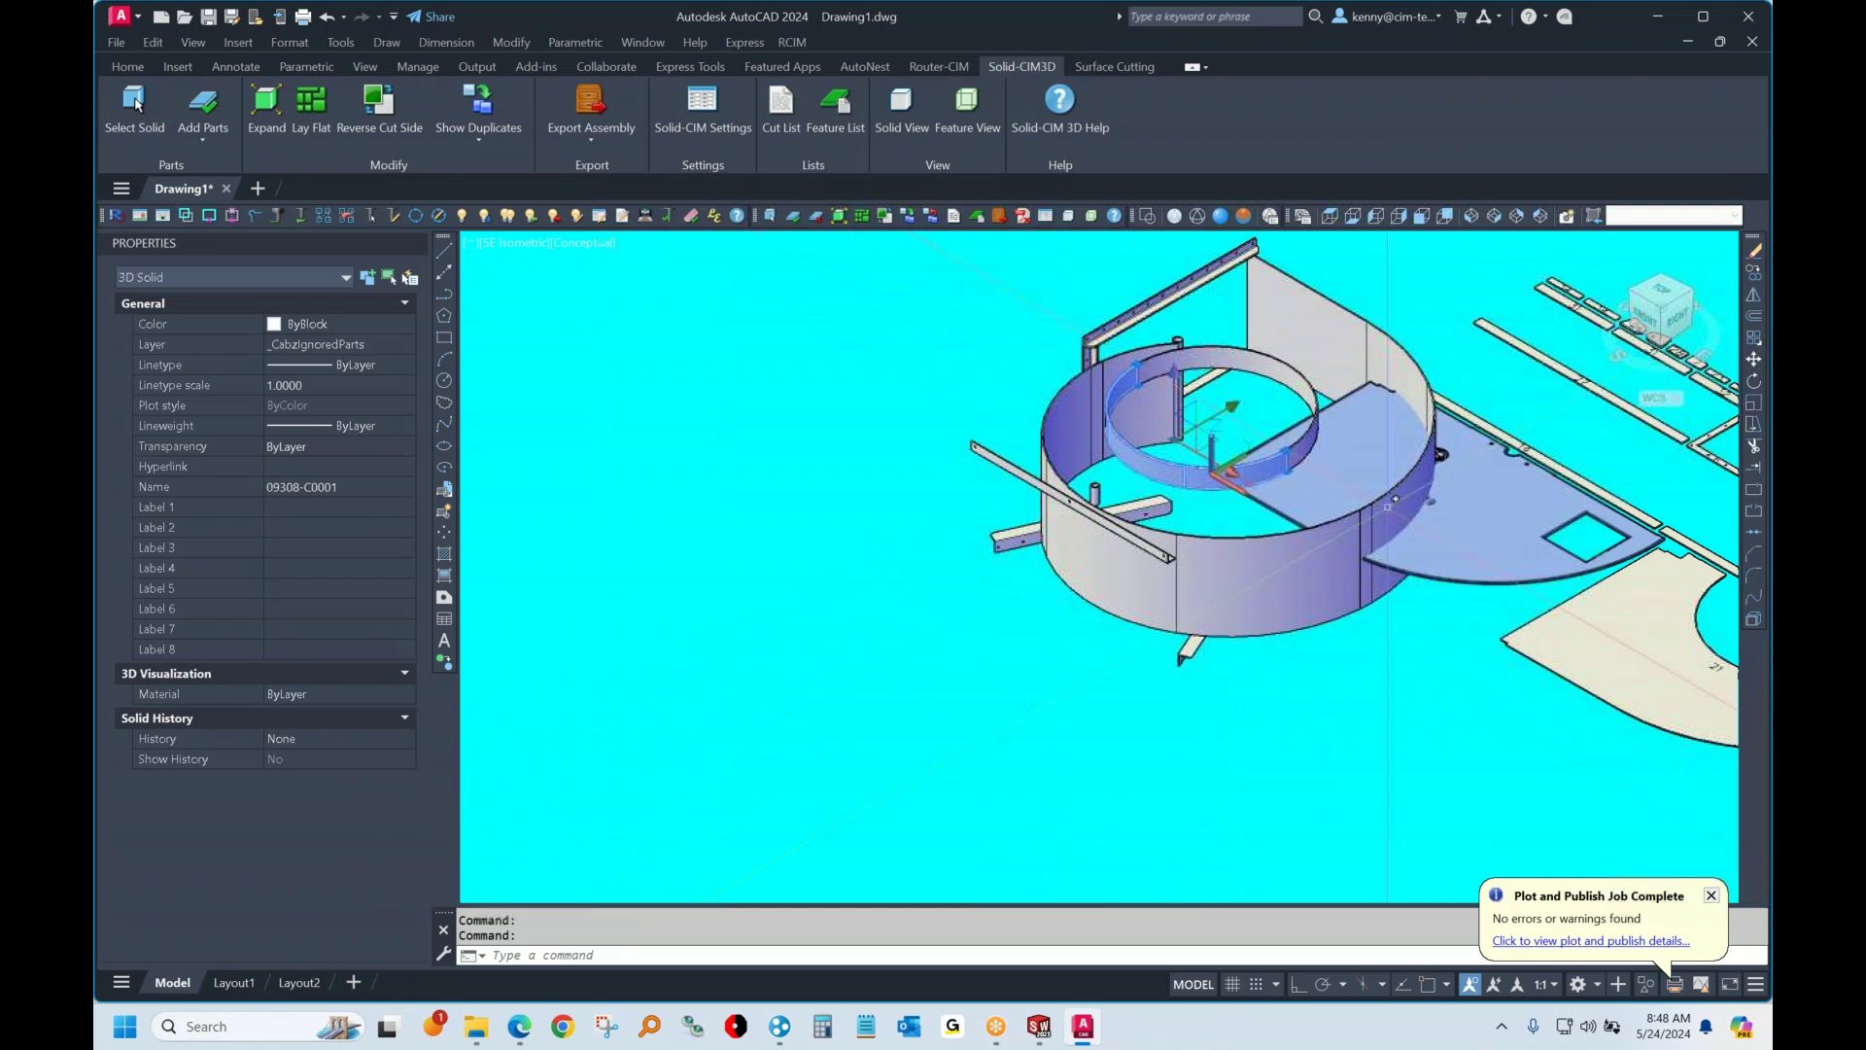
pyautogui.moveTo(1164, 464); pyautogui.dragTo(819, 479, button='middle')
pyautogui.scroll(6, 1381, 444)
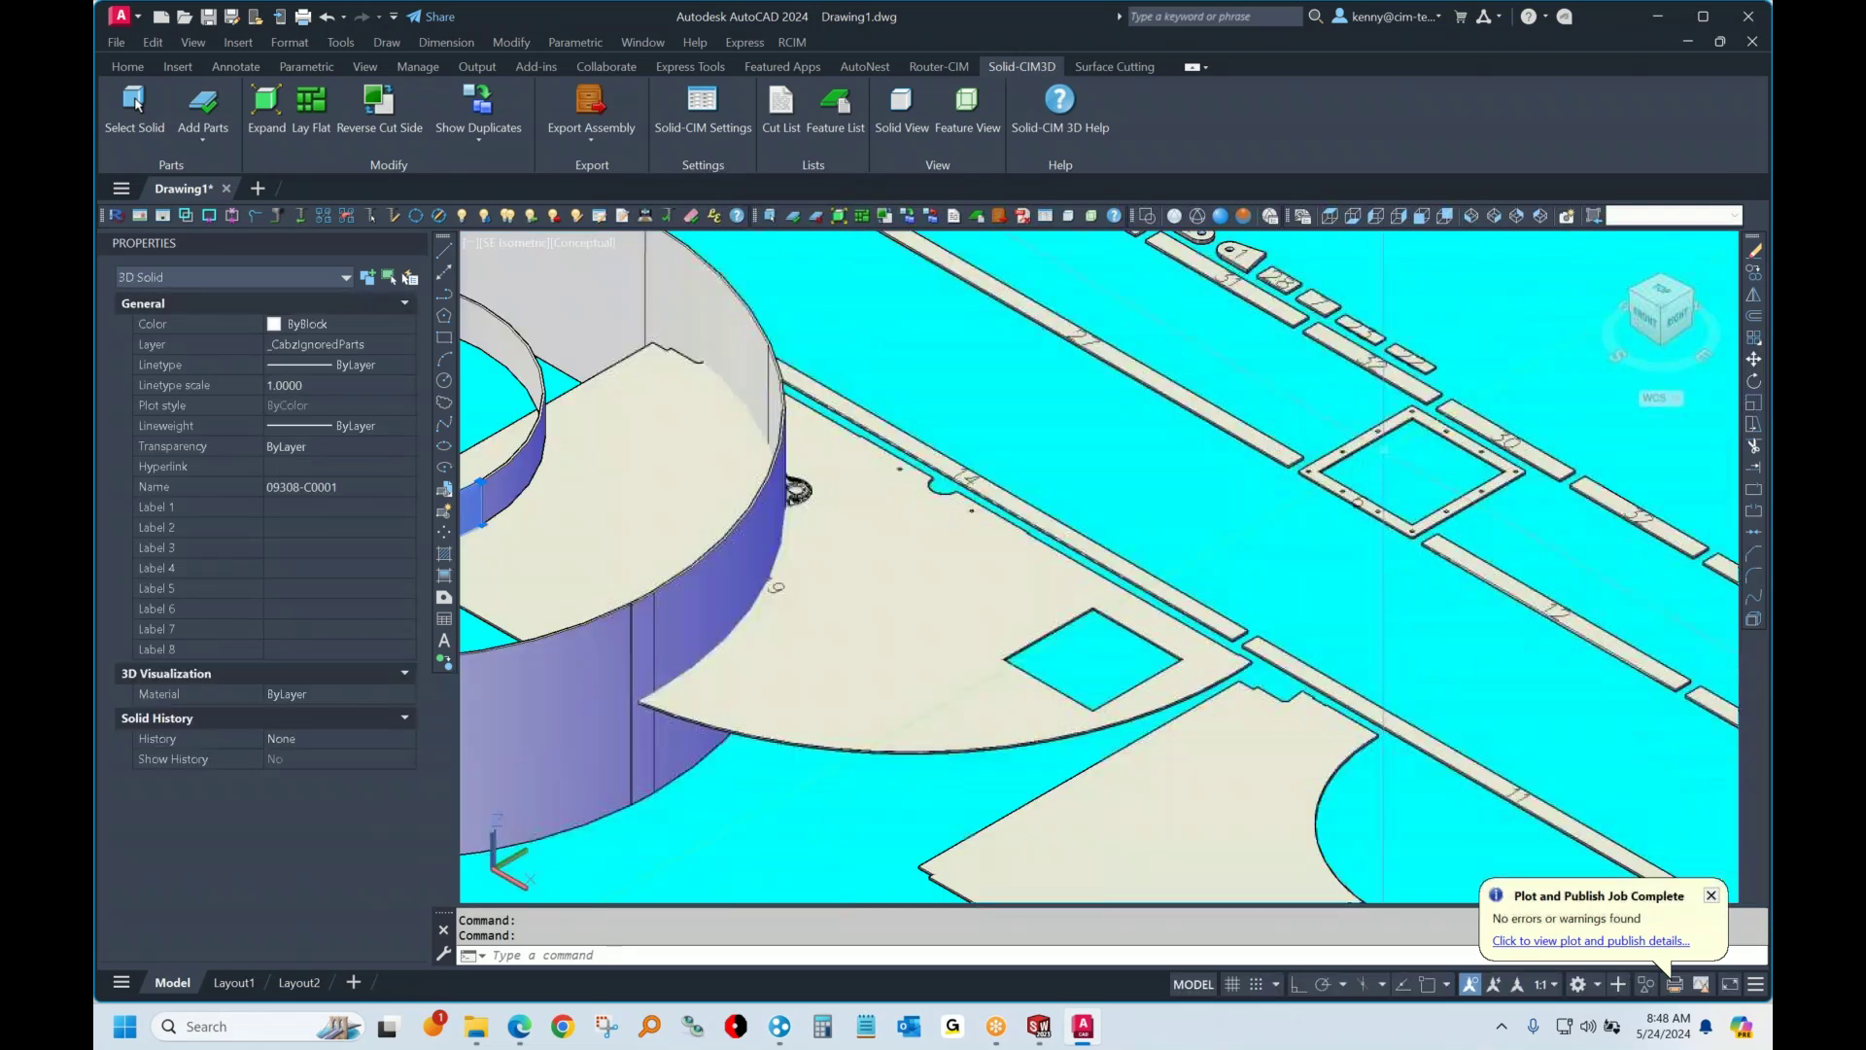
pyautogui.moveTo(1381, 444); pyautogui.dragTo(952, 516, button='middle')
# Erase the selected ring solid and start moving the square frame
pyautogui.write('e')
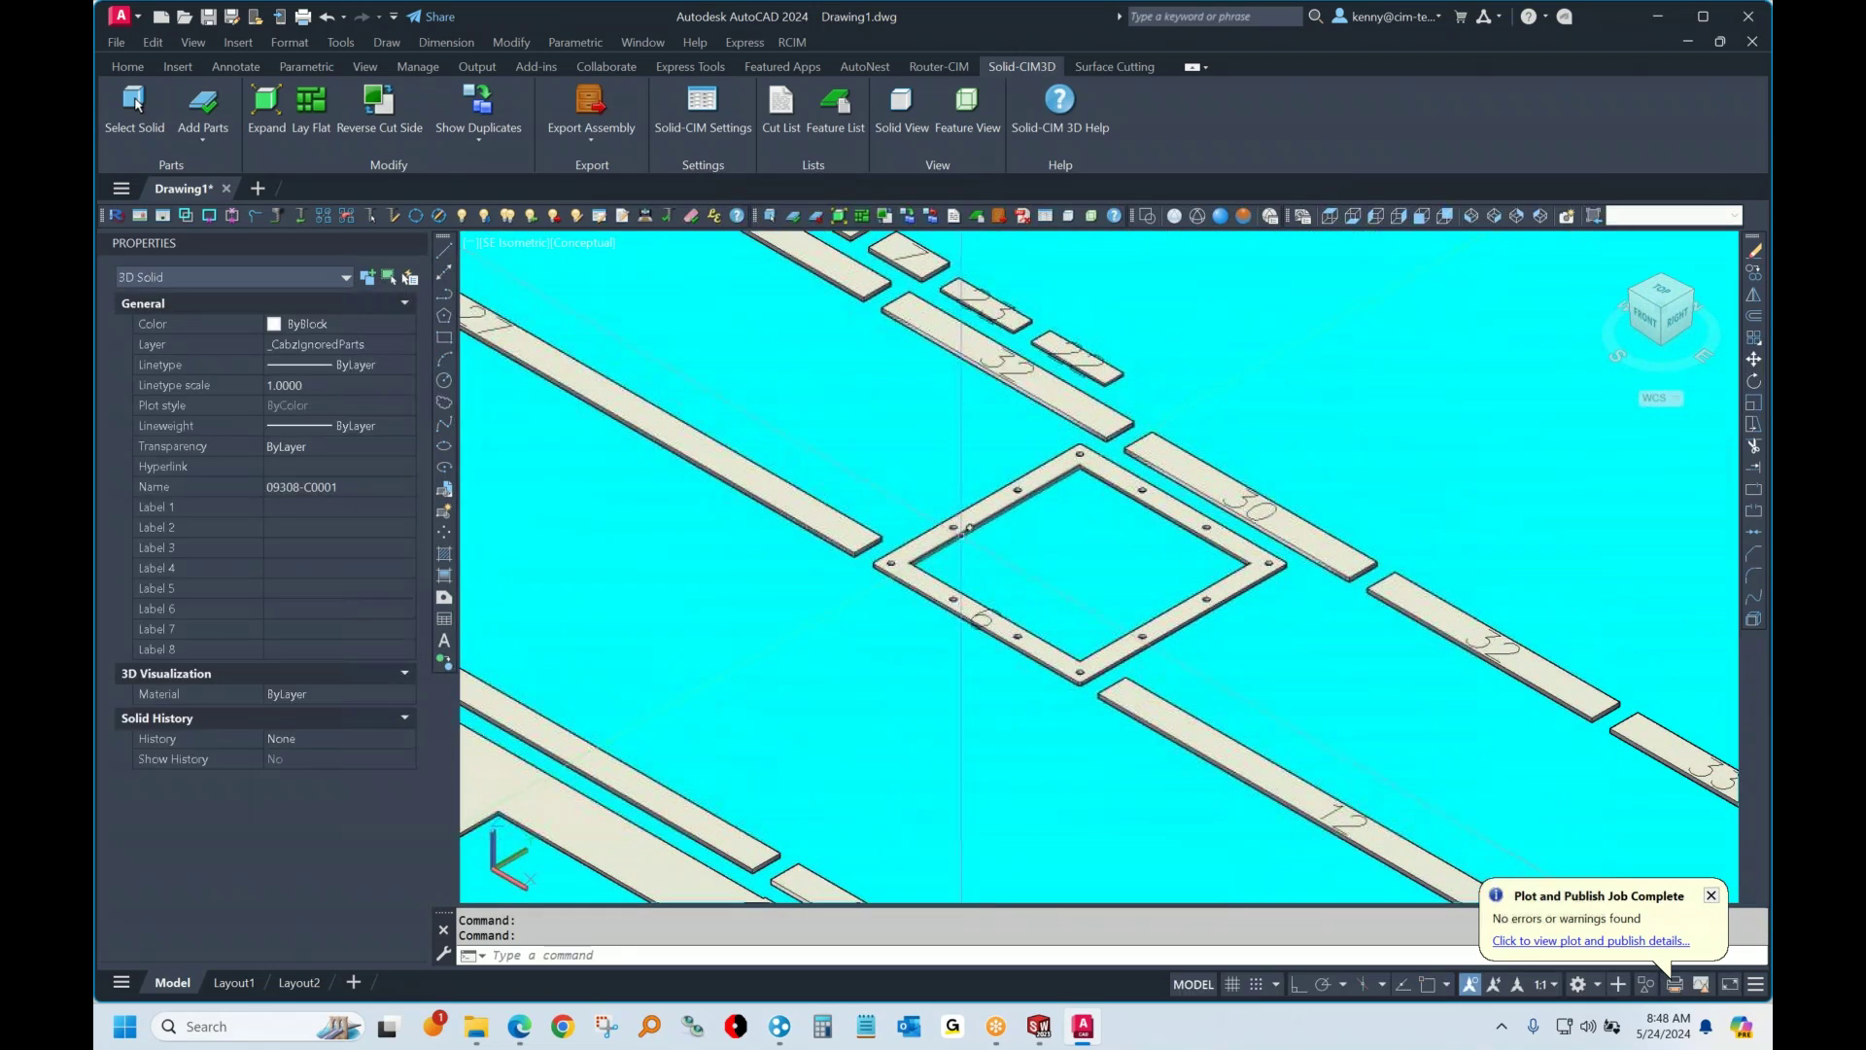
pyautogui.press('Return')
pyautogui.press('Return')
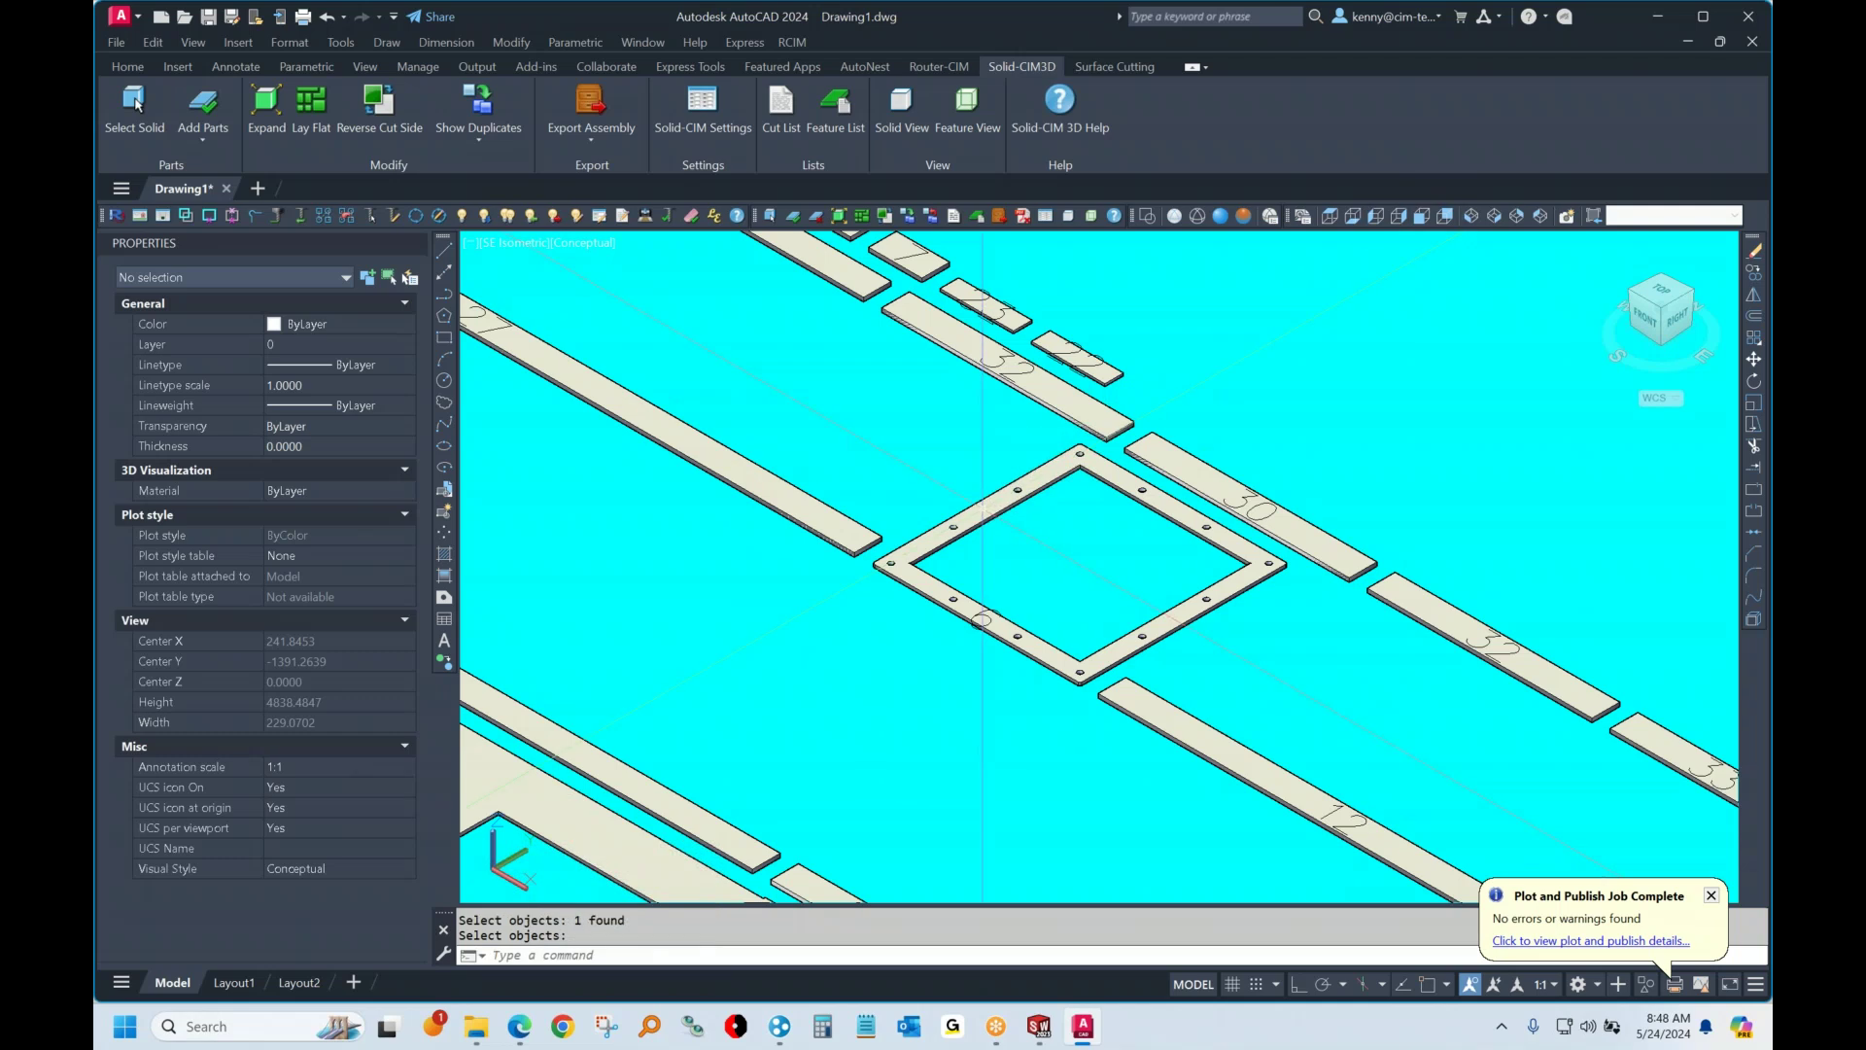
pyautogui.press('Return')
pyautogui.click(1001, 619)
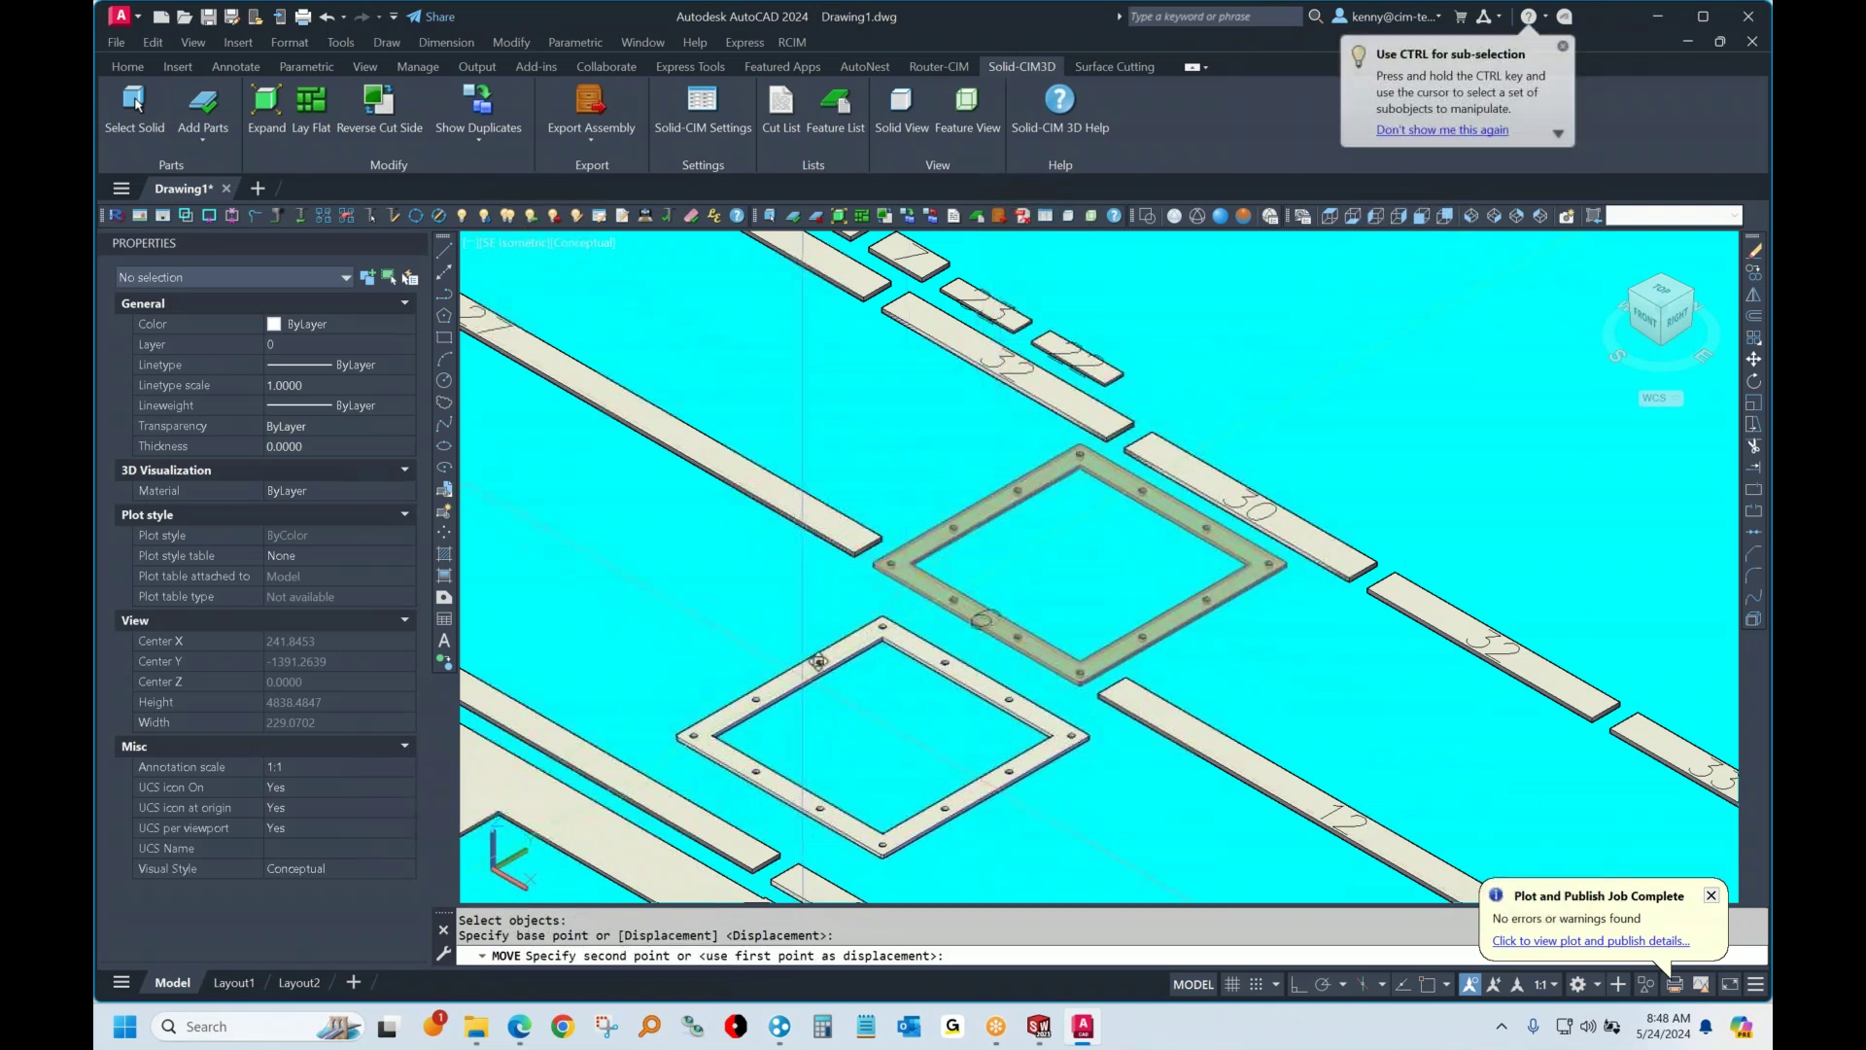
# Drop the square frame at its new position and select its outer and inner outlines
pyautogui.click(985, 619)
pyautogui.scroll(3, 897, 616)
pyautogui.click(980, 597)
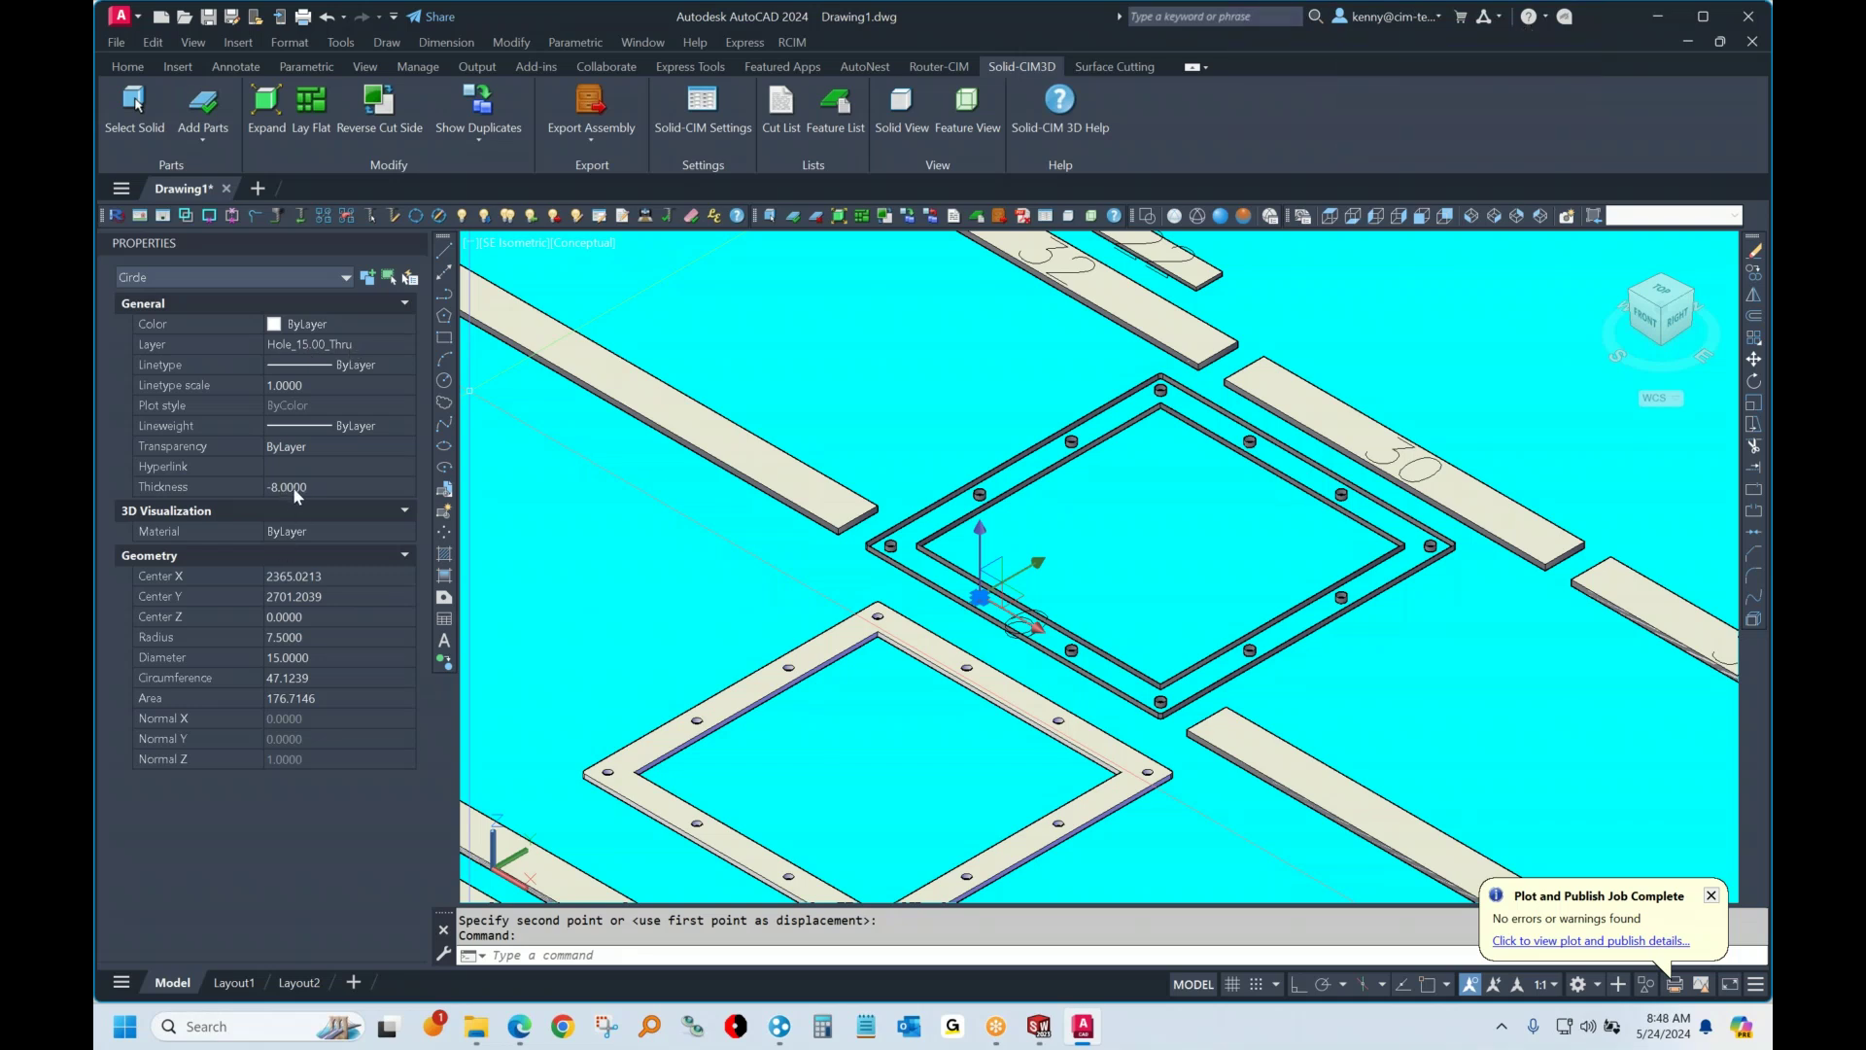
pyautogui.press('Escape')
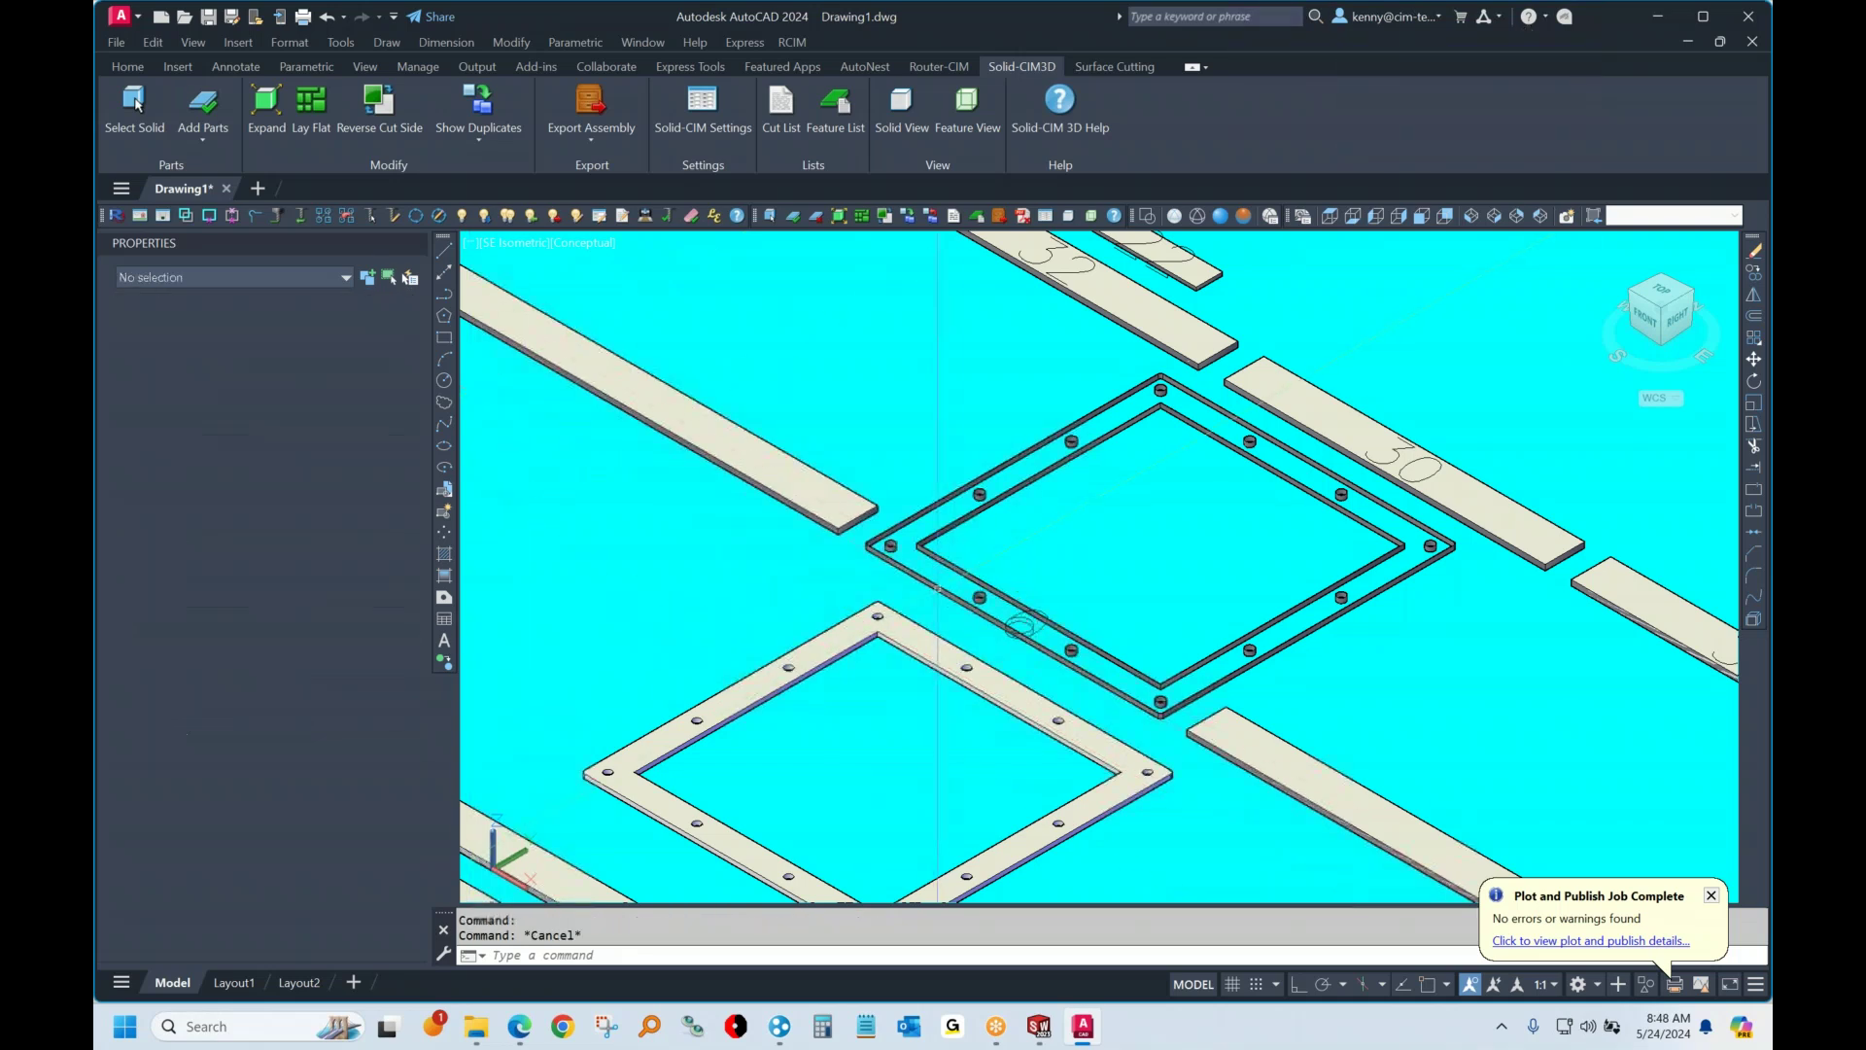
pyautogui.click(874, 540)
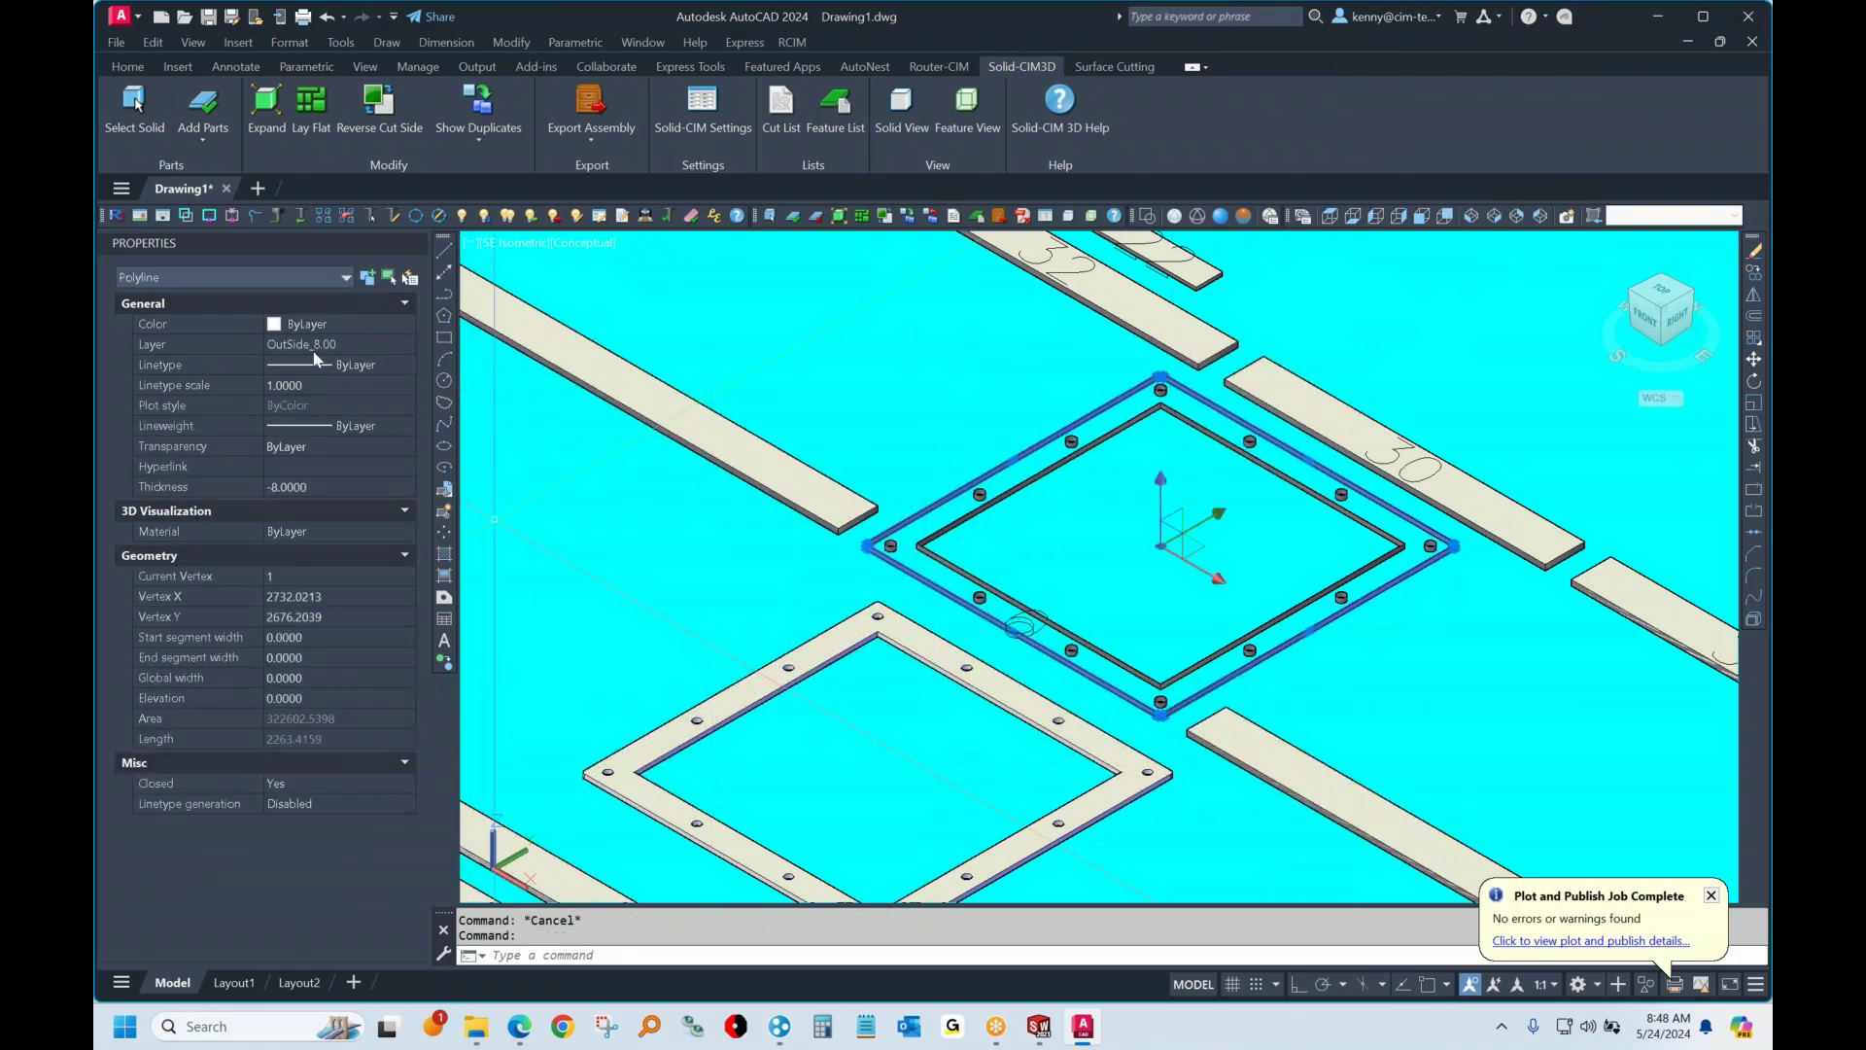
pyautogui.click(931, 542)
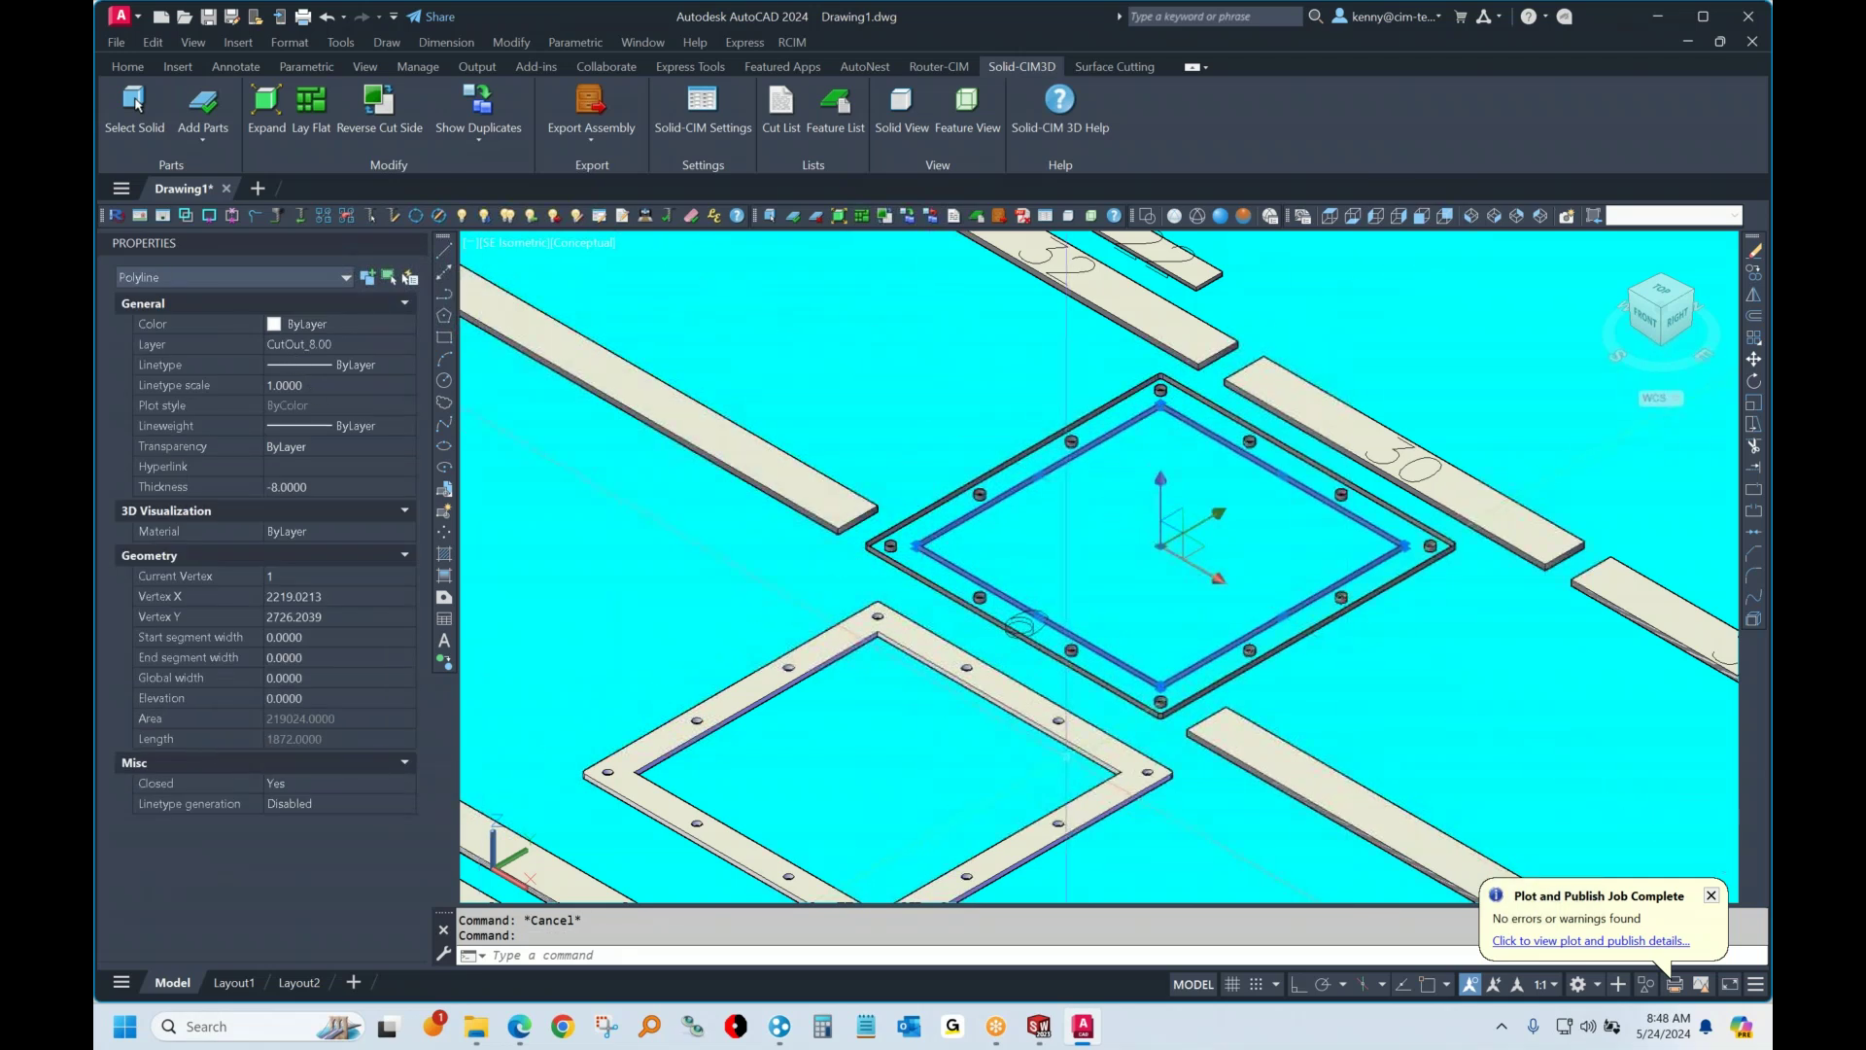
# Pan across parts 20 and 17, then close Drawing1.dwg without saving
pyautogui.scroll(-3, 1023, 535)
pyautogui.scroll(2, 1076, 437)
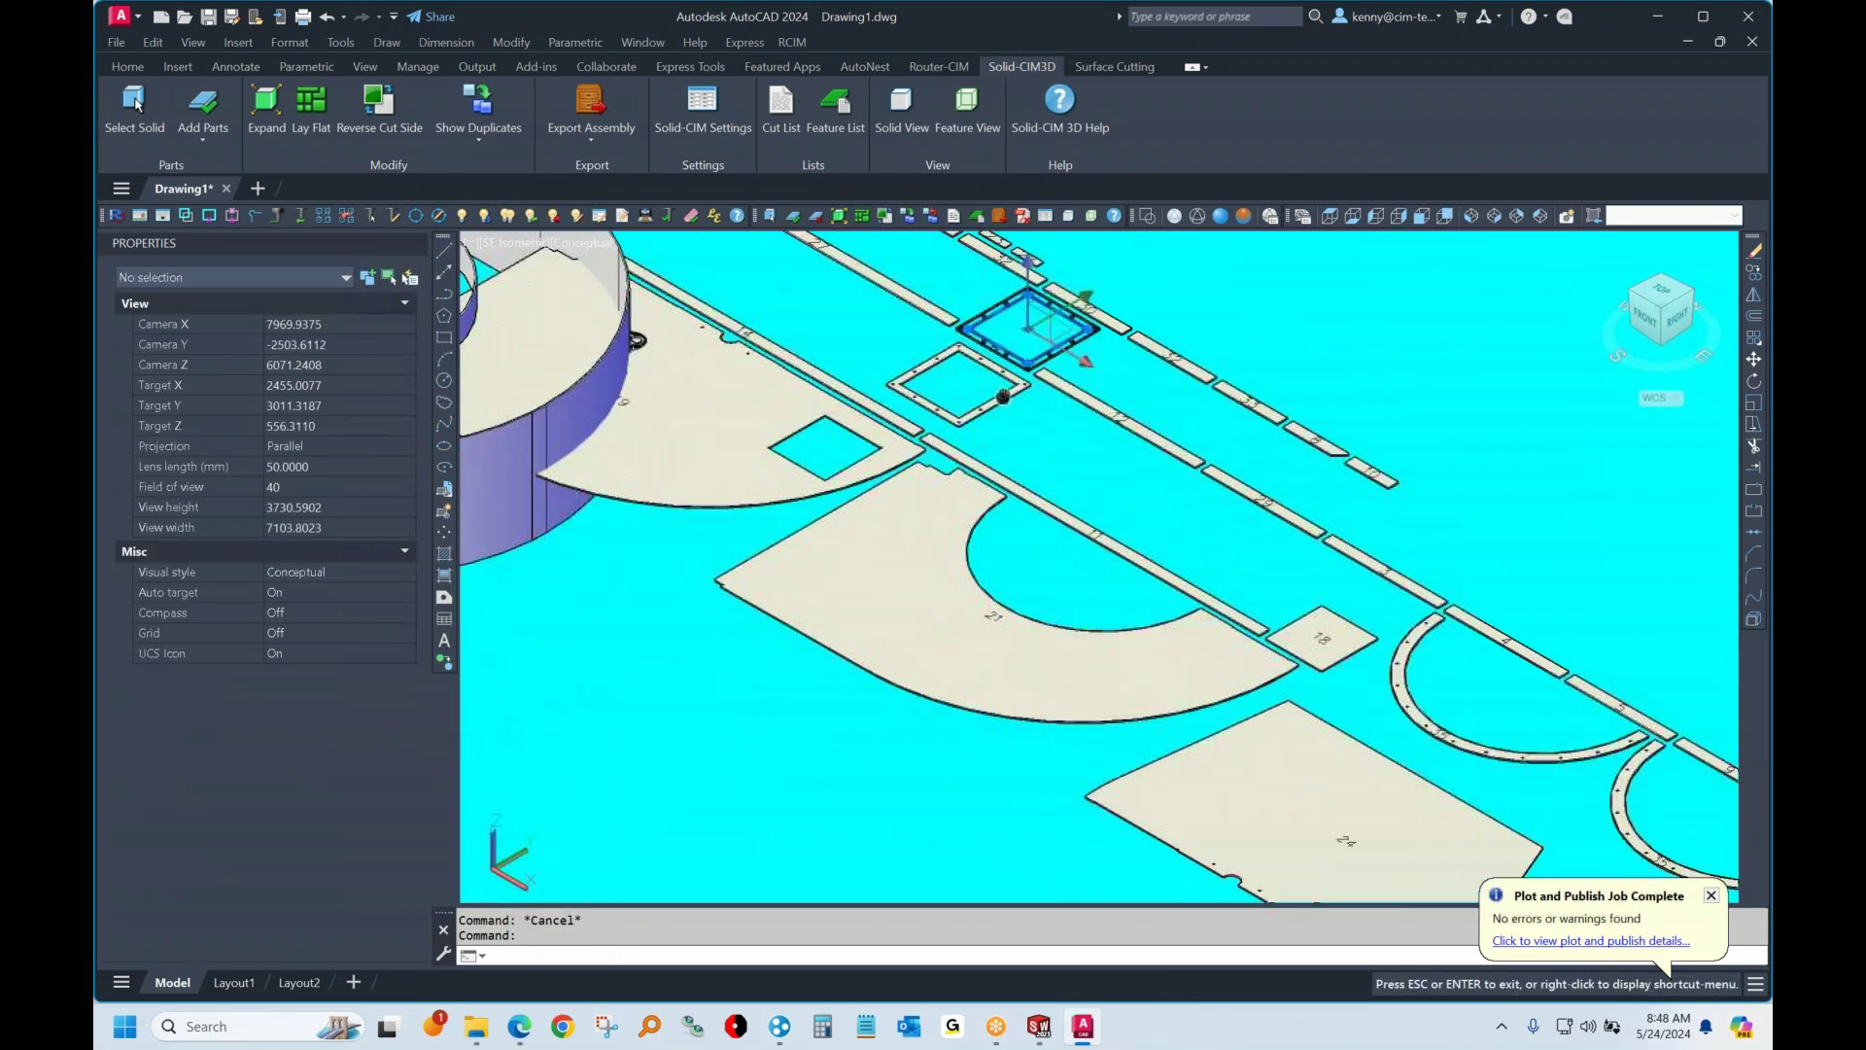
pyautogui.moveTo(1137, 516); pyautogui.dragTo(749, 291, button='middle')
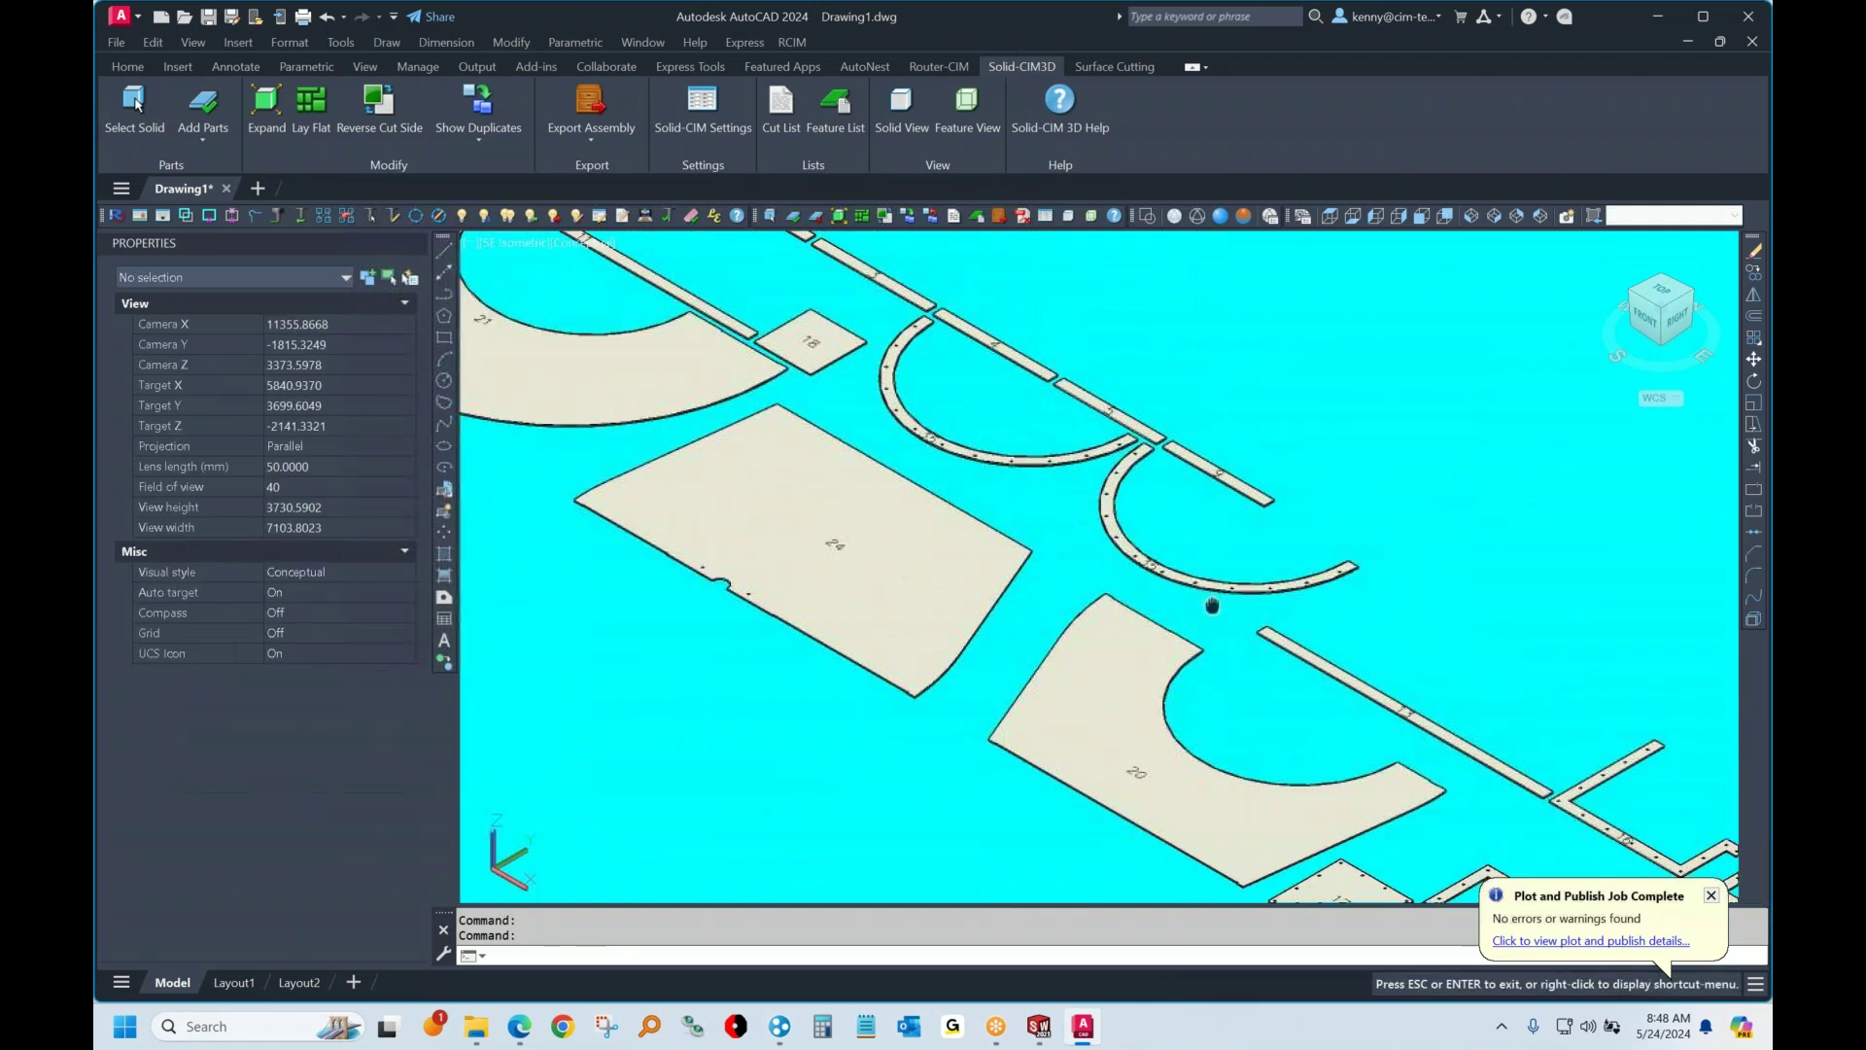
pyautogui.moveTo(1212, 604); pyautogui.dragTo(823, 419, button='middle')
pyautogui.scroll(4, 1016, 758)
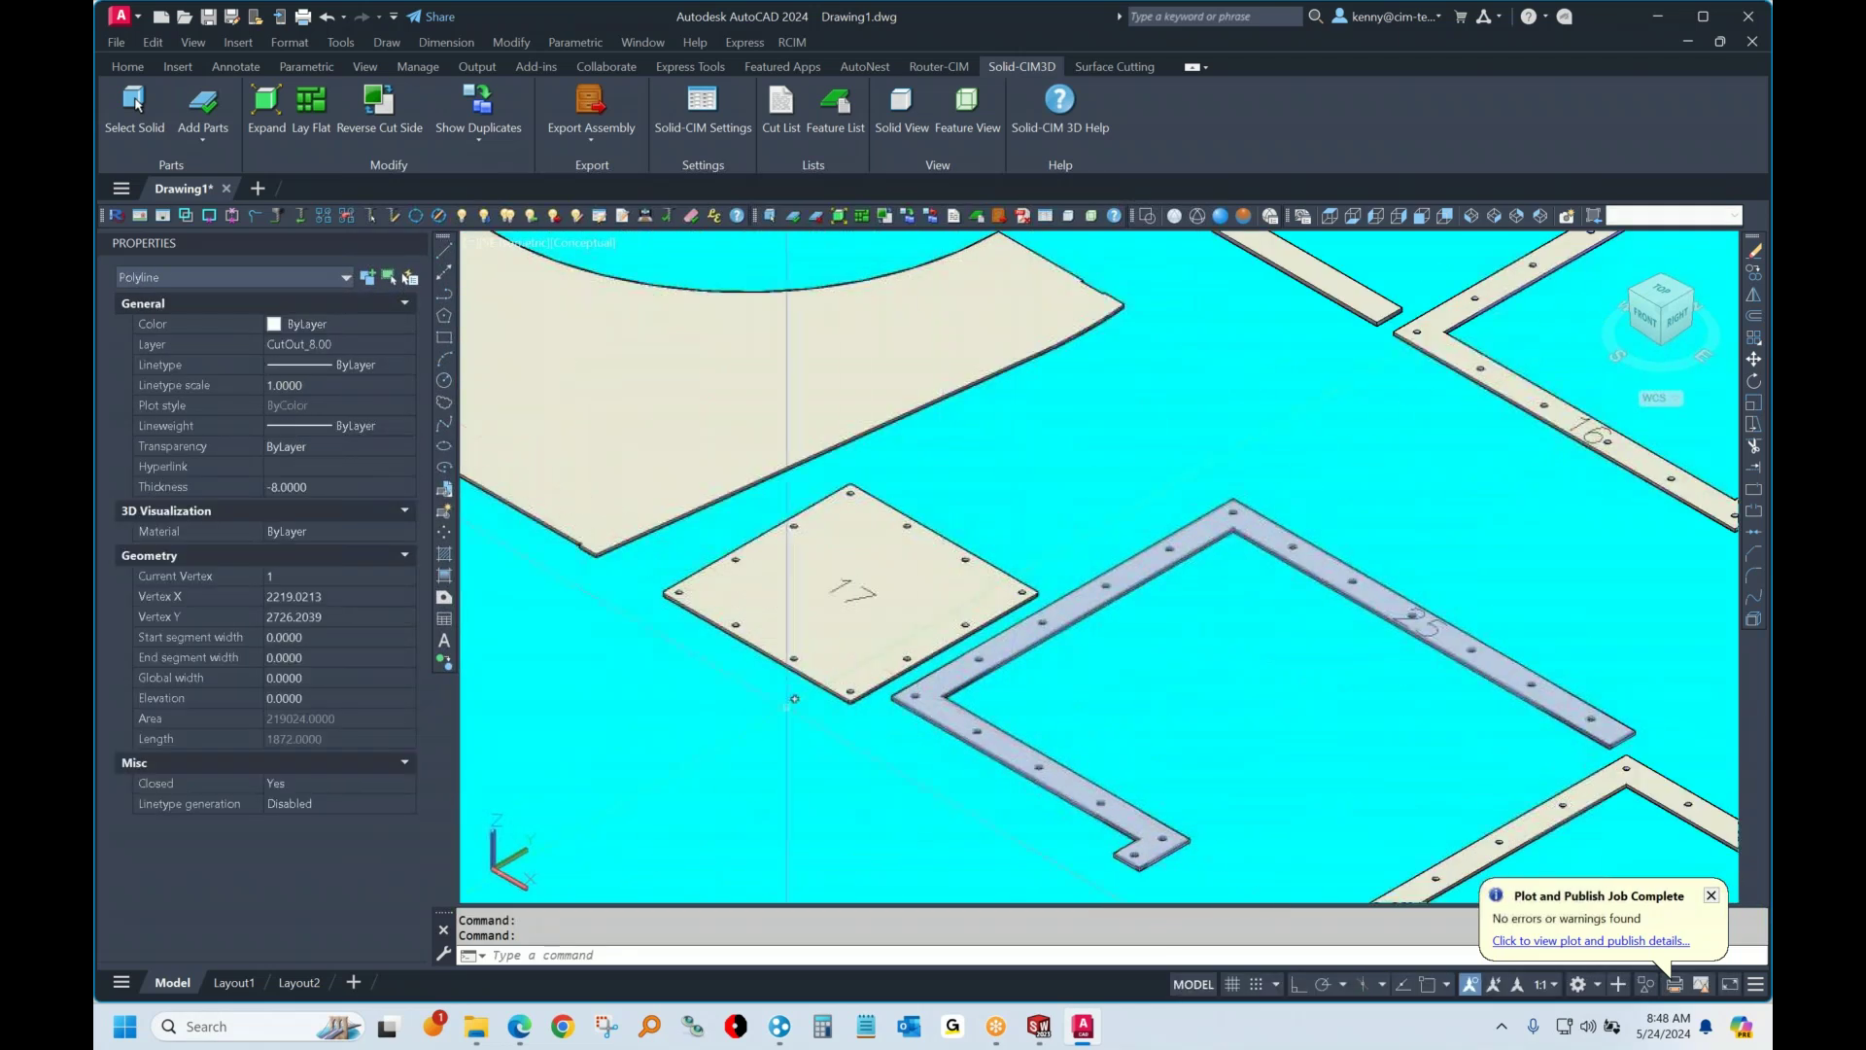
pyautogui.click(1747, 17)
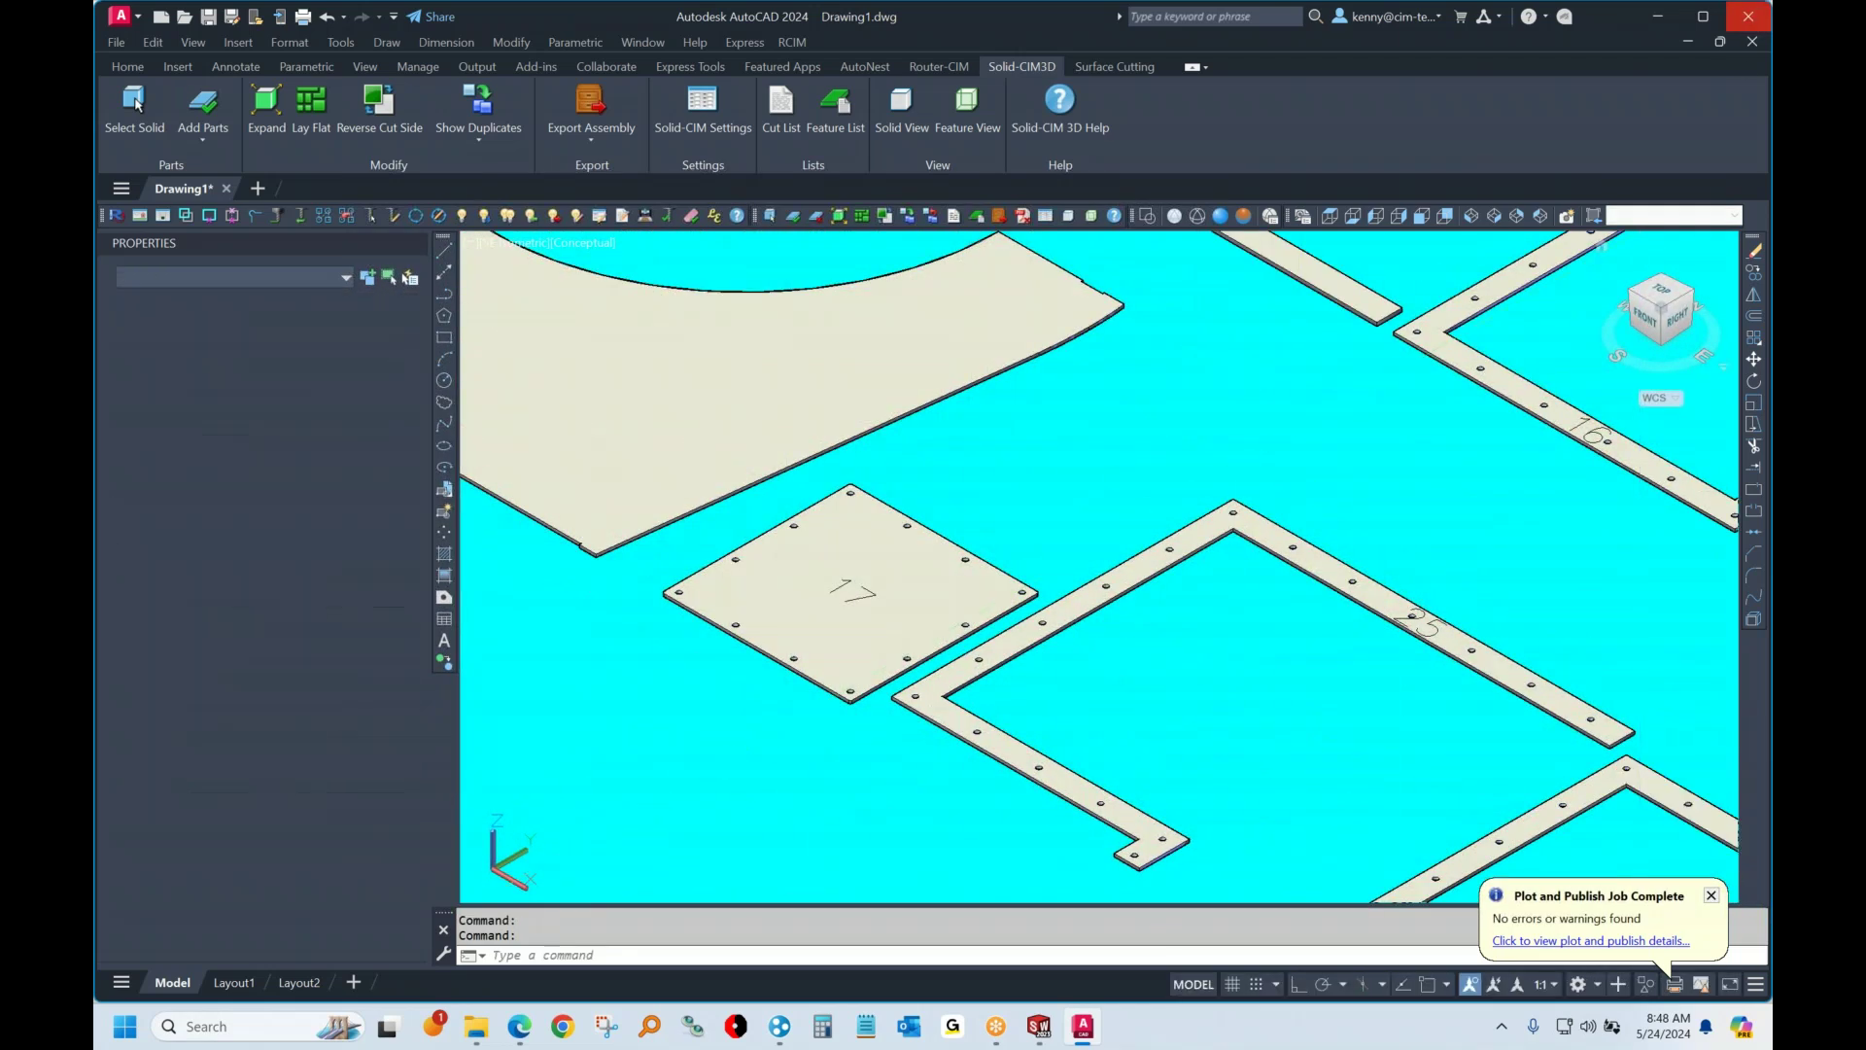
pyautogui.click(944, 549)
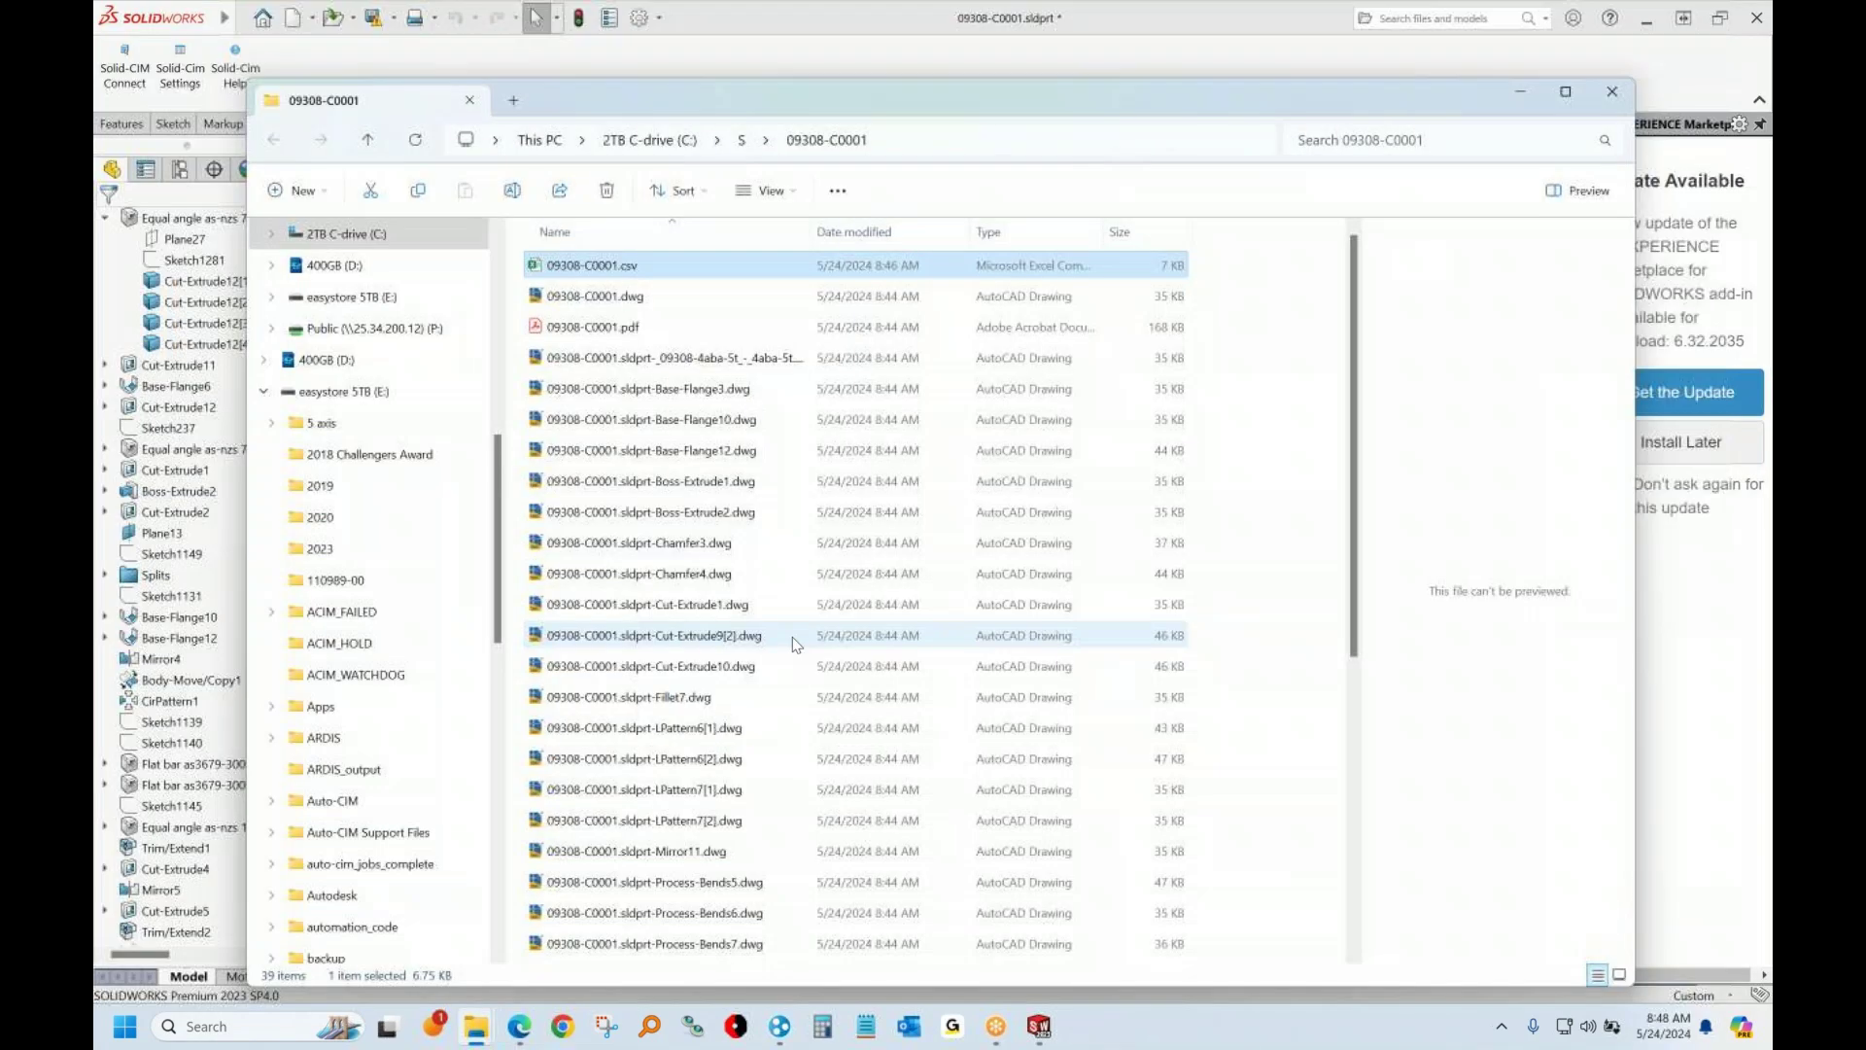
# Close SOLIDWORKS without saving the model or the CAM changes to 09308-C0001.sldprt
pyautogui.click(1756, 17)
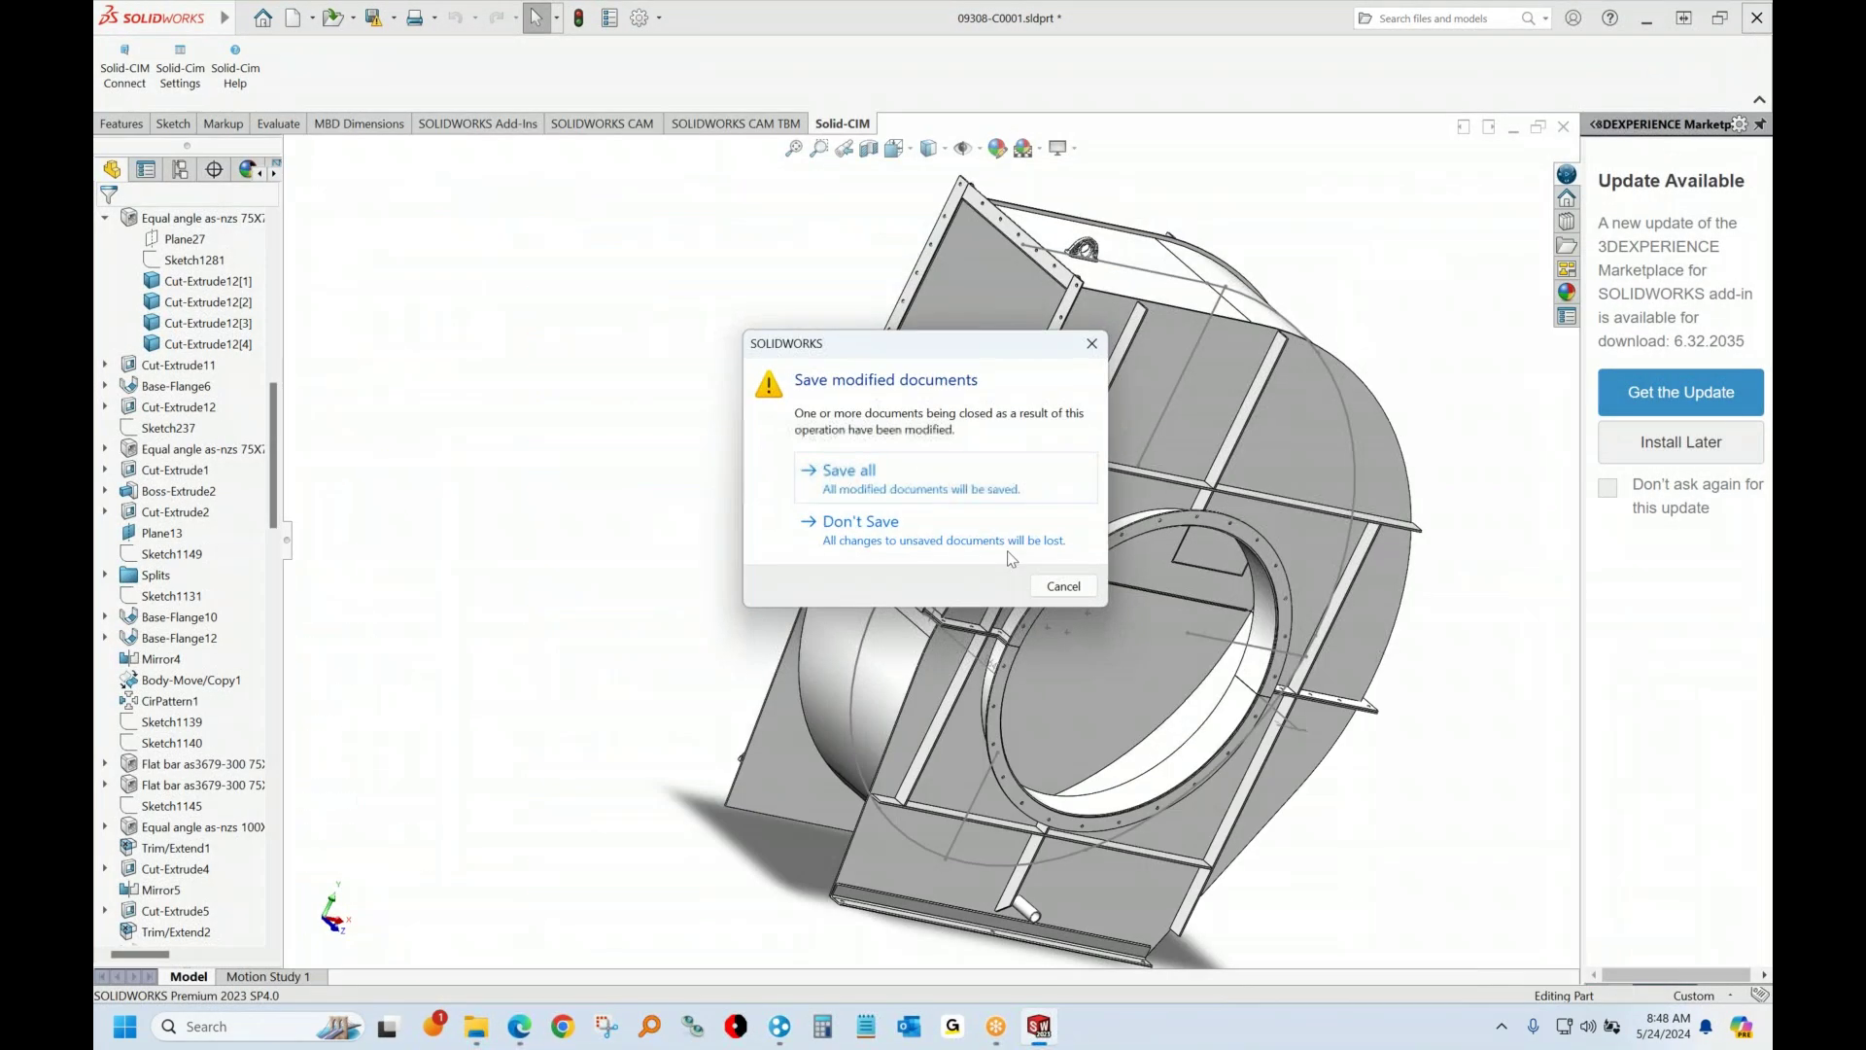
pyautogui.click(936, 544)
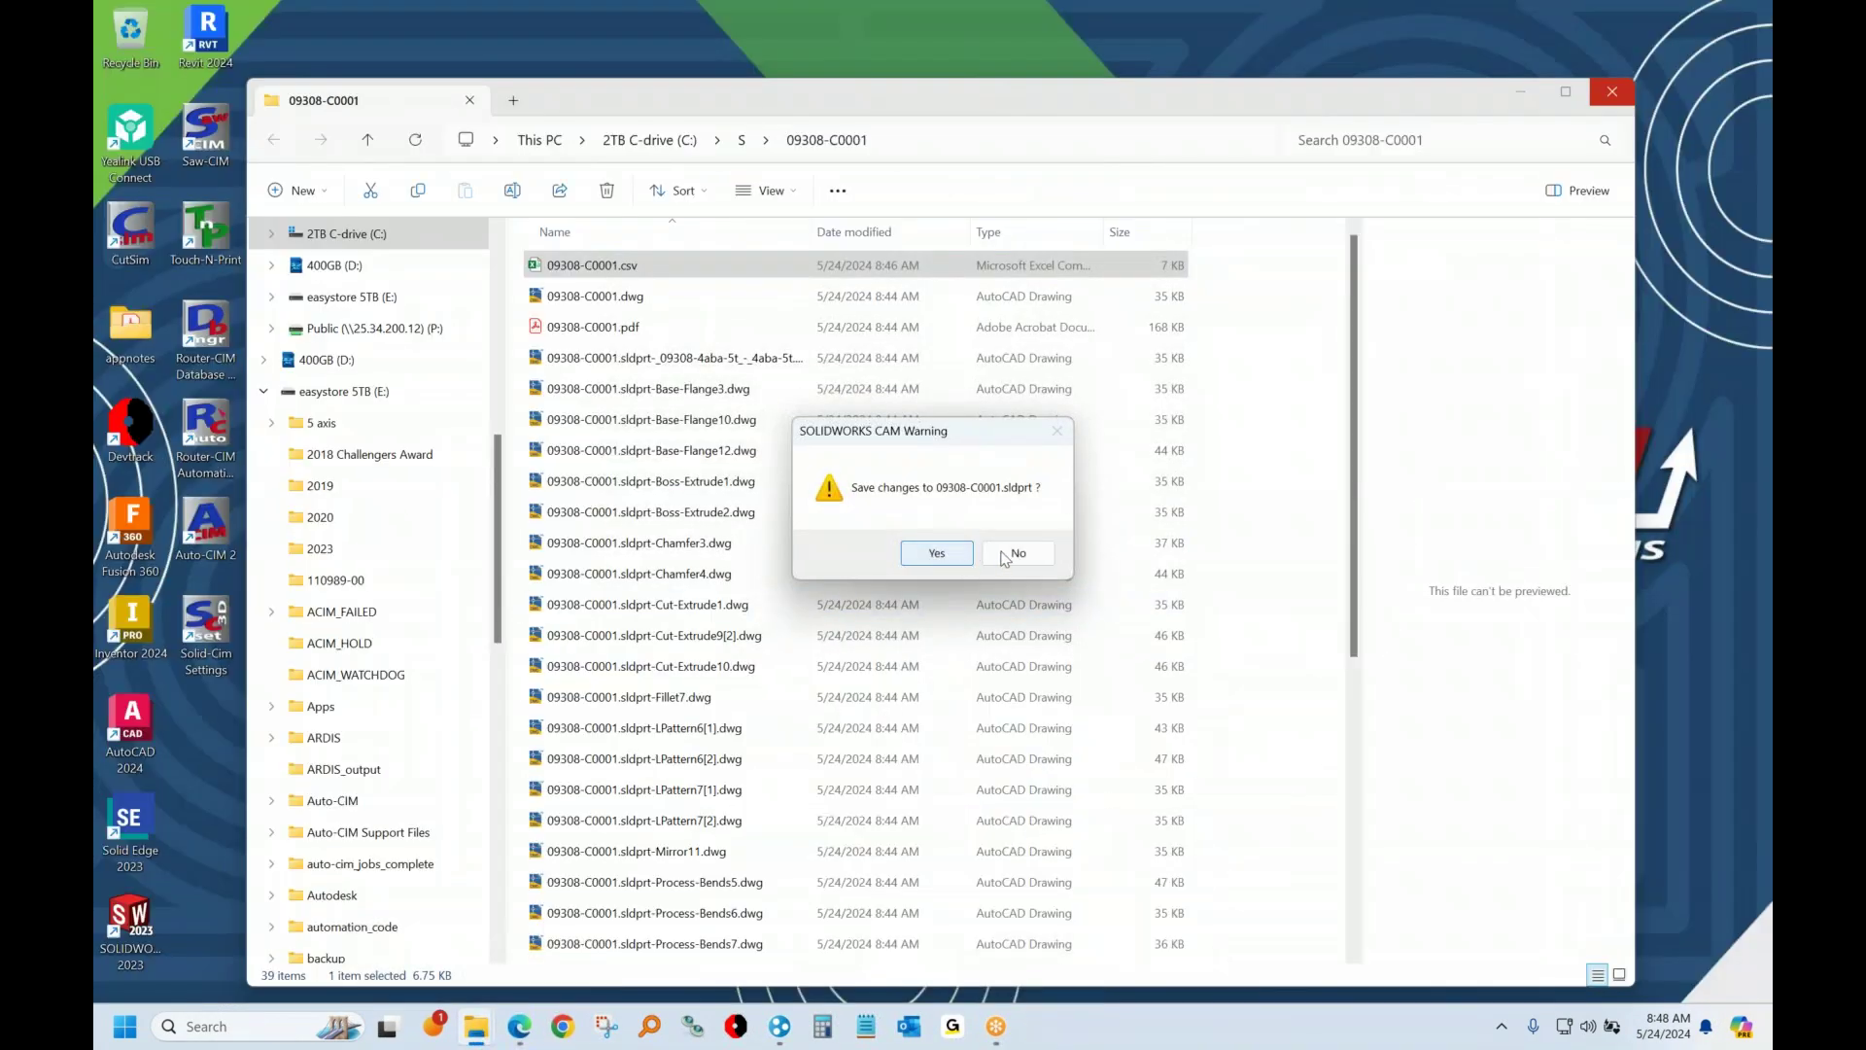
pyautogui.click(1005, 557)
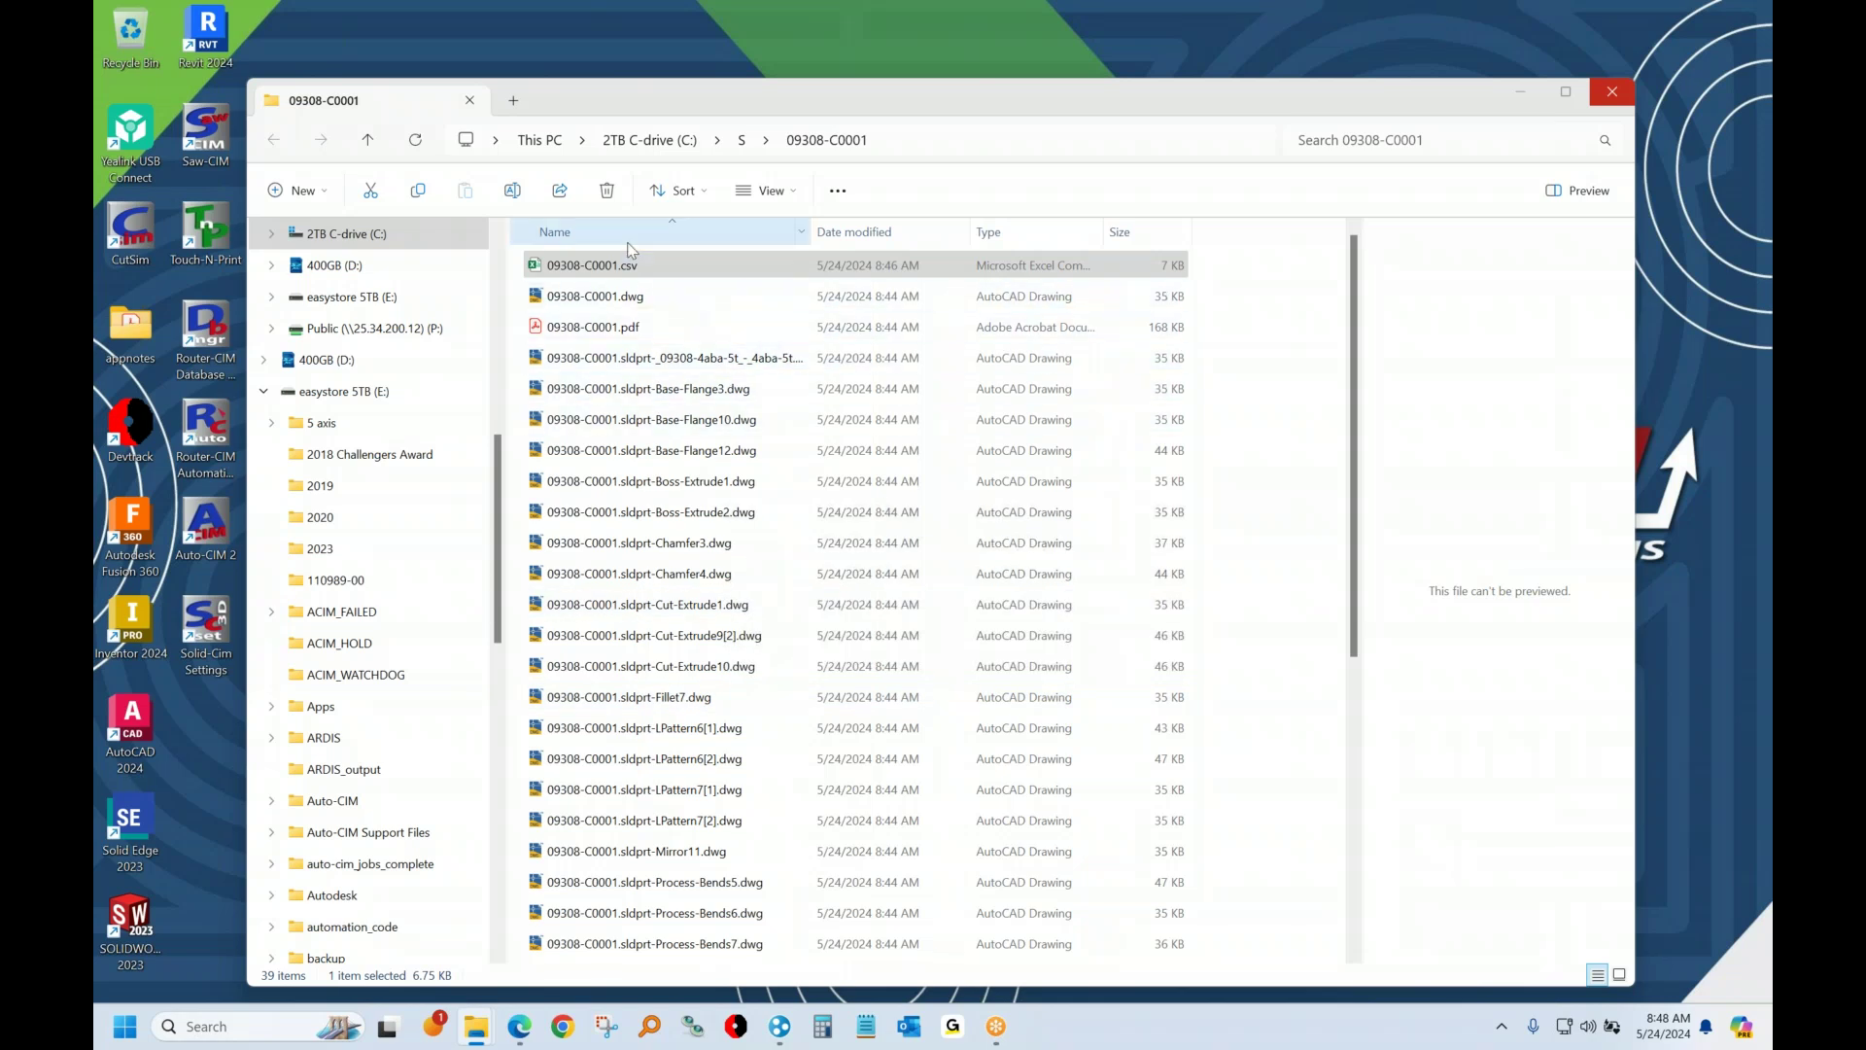
# Select 09308-C0001.csv in the job folder, then minimize the Explorer window
pyautogui.click(590, 266)
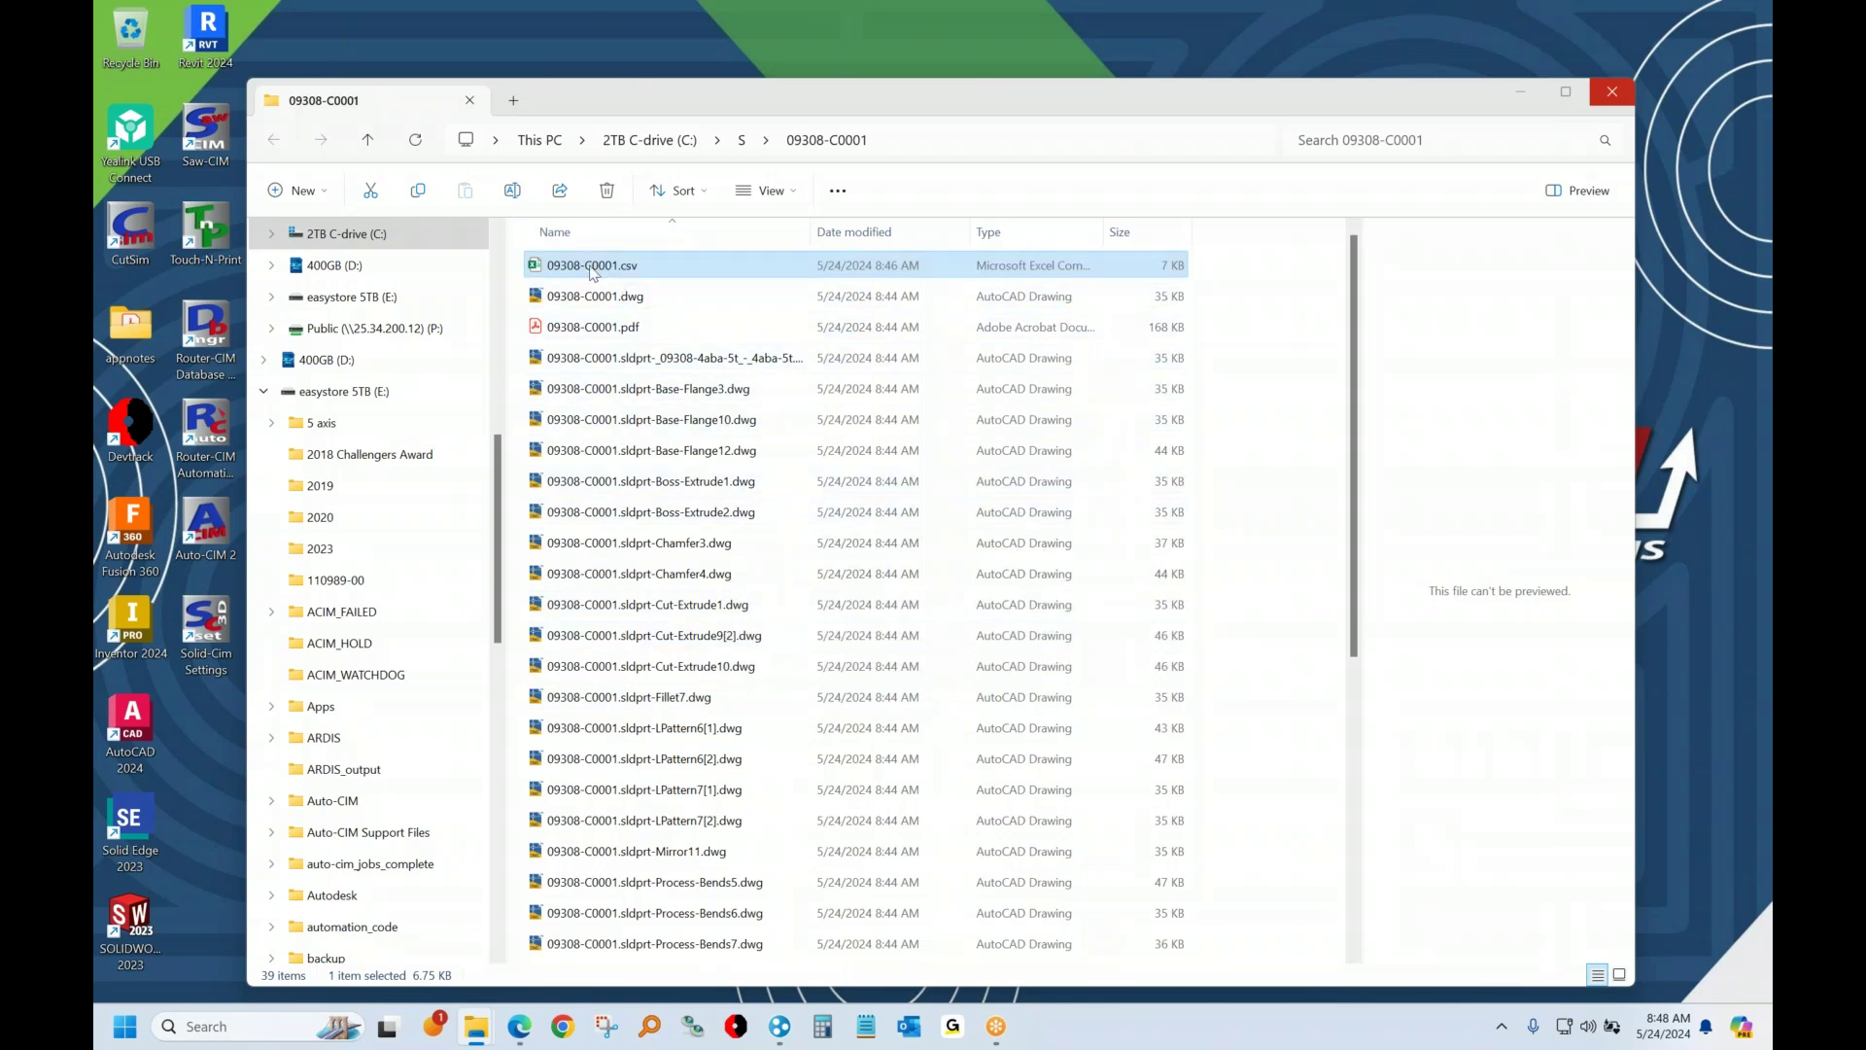
pyautogui.rightClick(590, 271)
pyautogui.press('Escape')
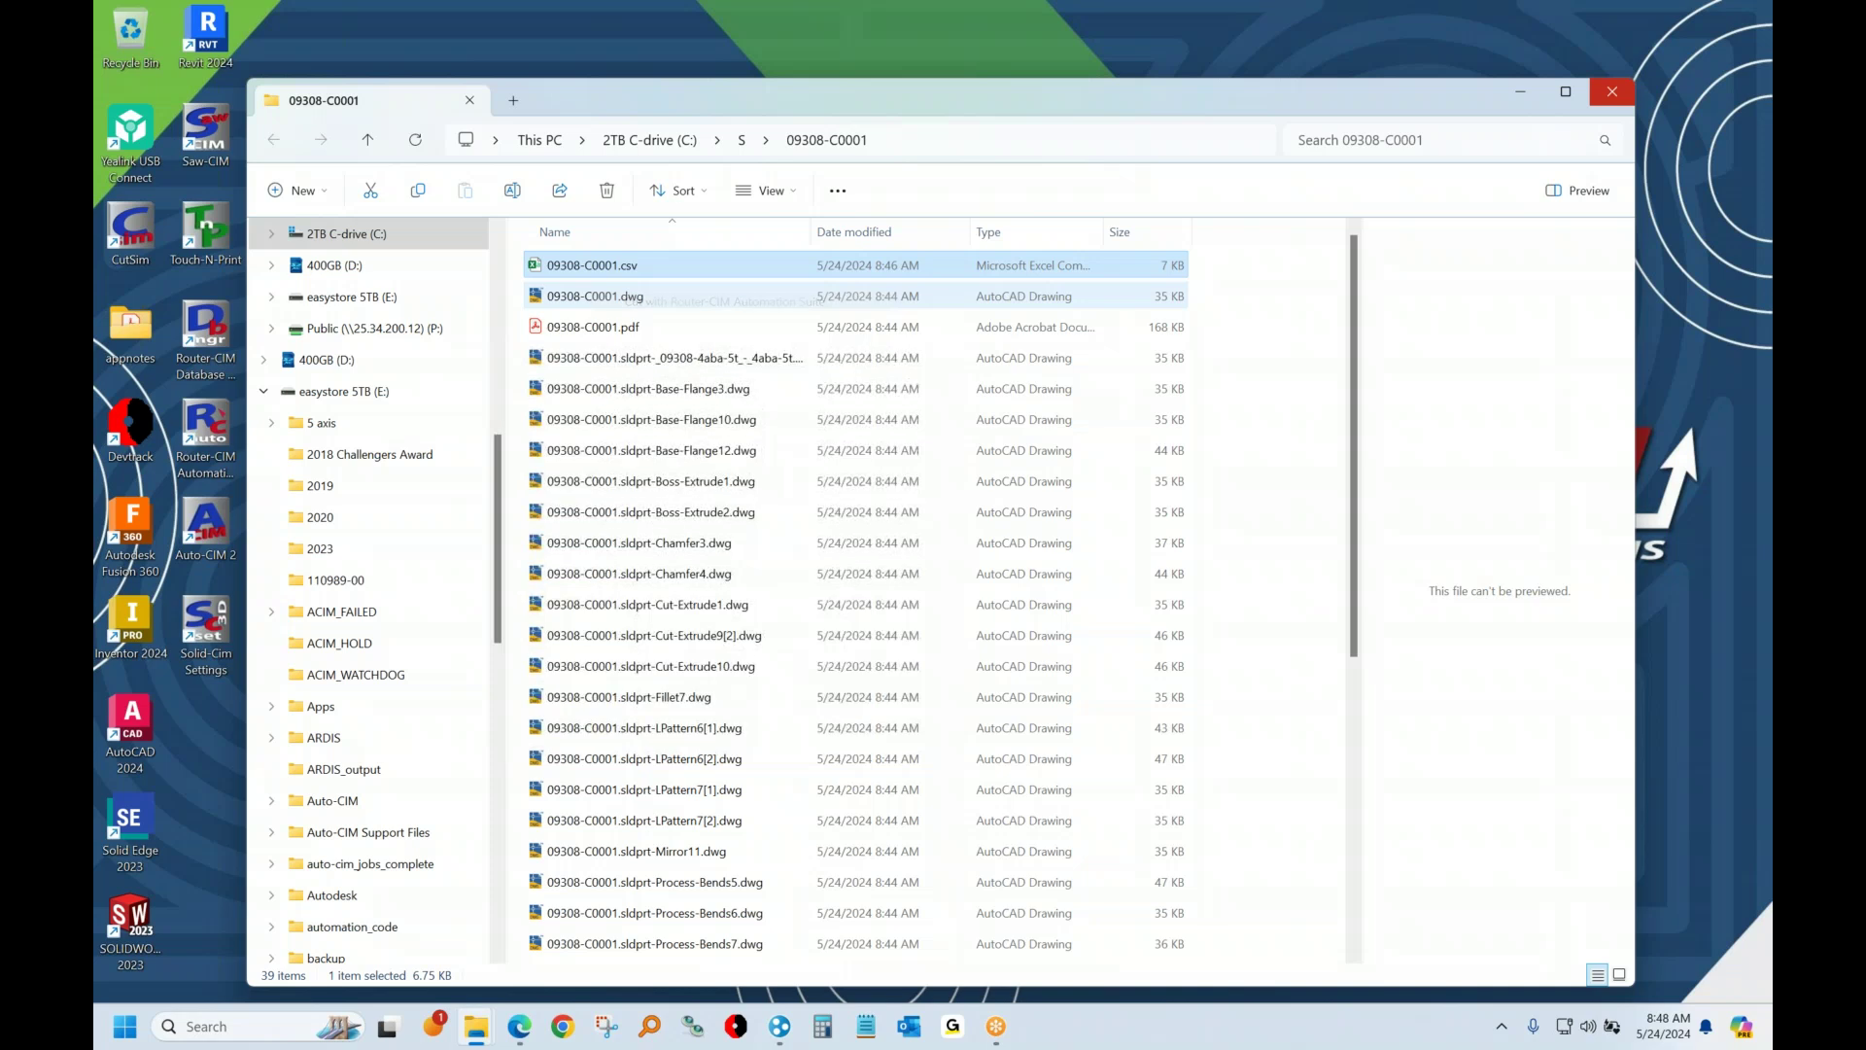
pyautogui.click(1522, 94)
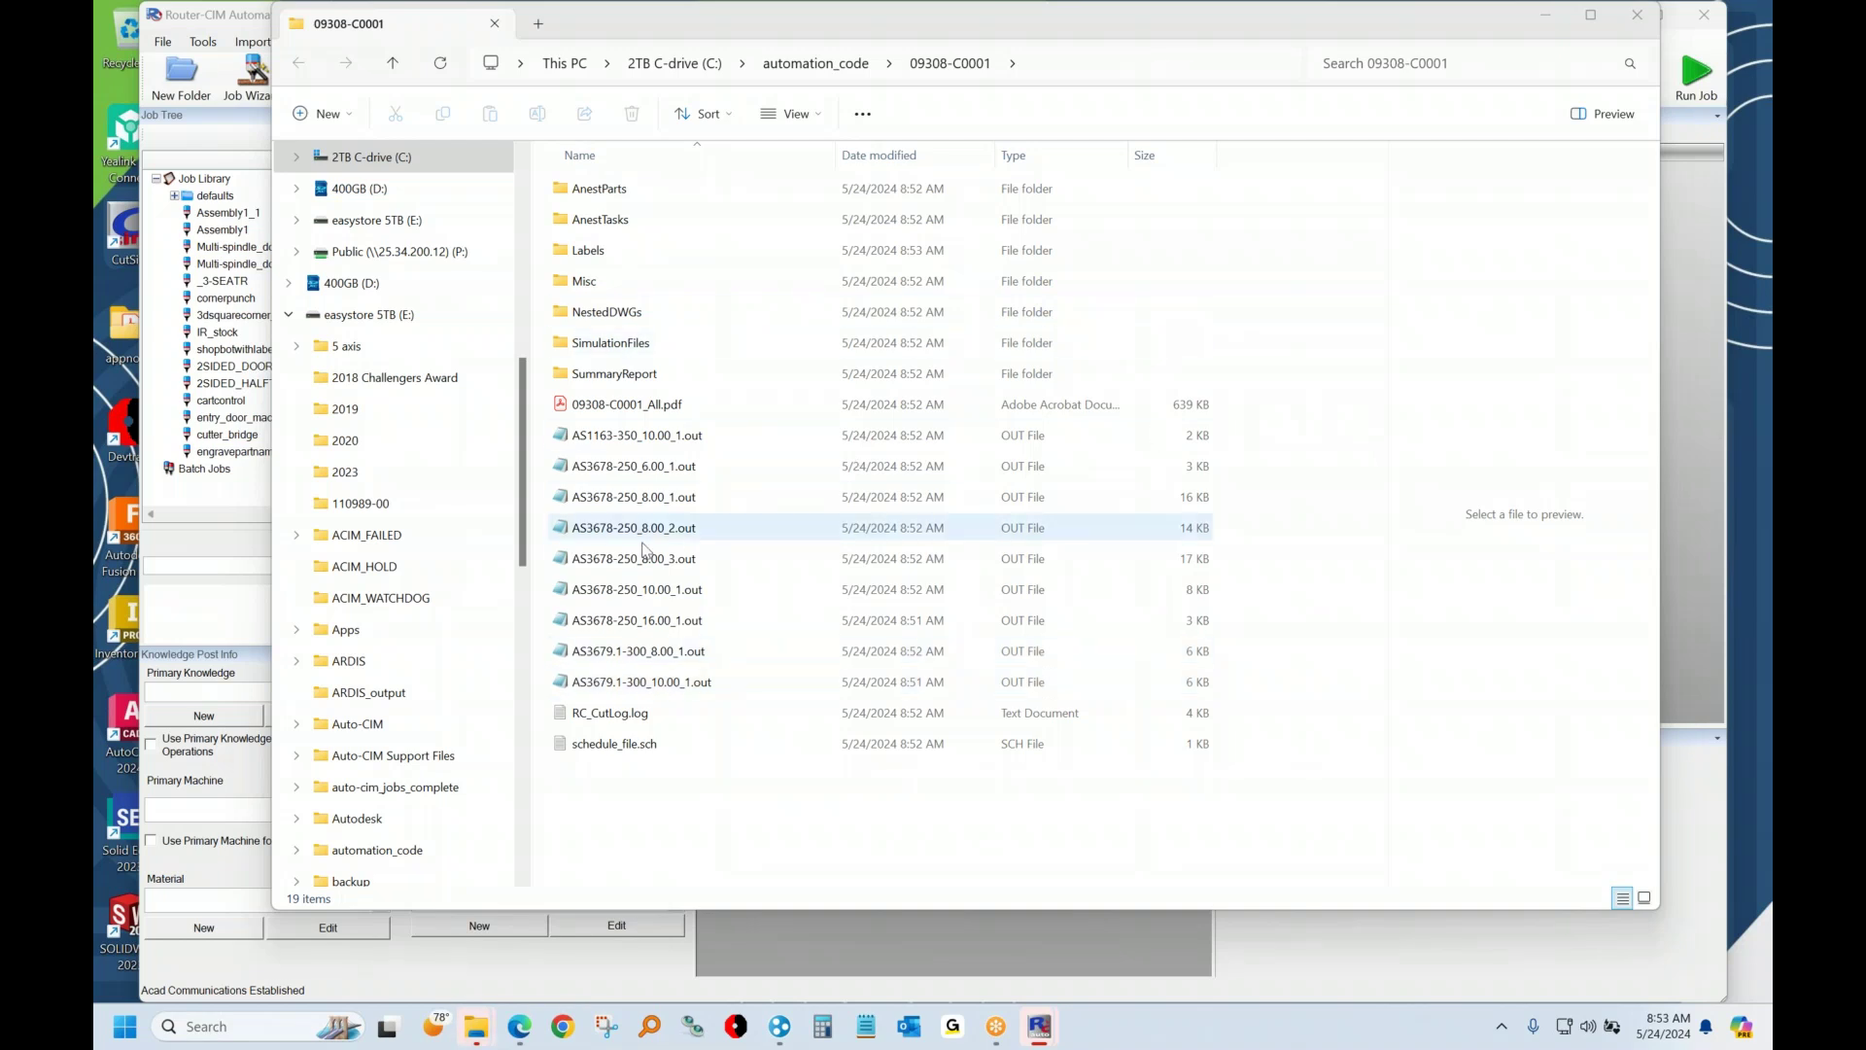
# View the NC code of AS3678-250_6.00_1.out in Notepad, then close it
pyautogui.click(652, 473)
pyautogui.doubleClick(652, 473)
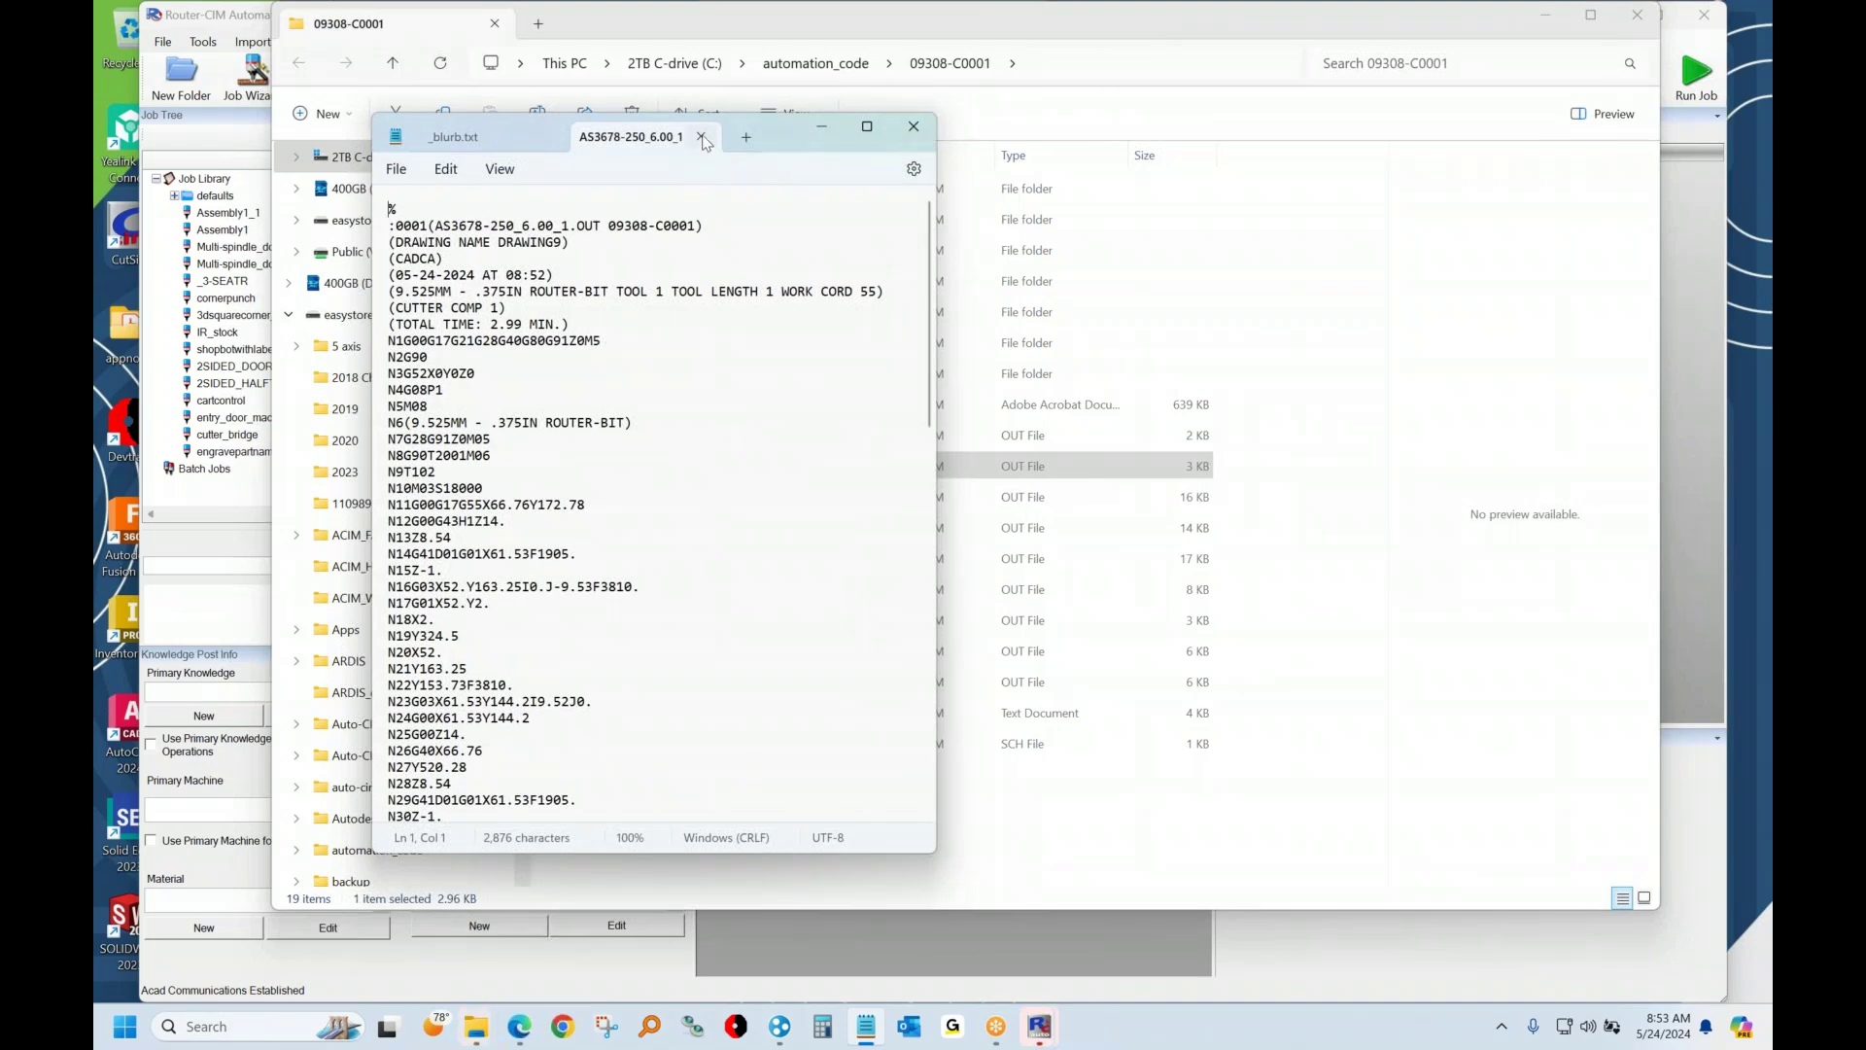
pyautogui.scroll(-7, 665, 402)
pyautogui.click(921, 141)
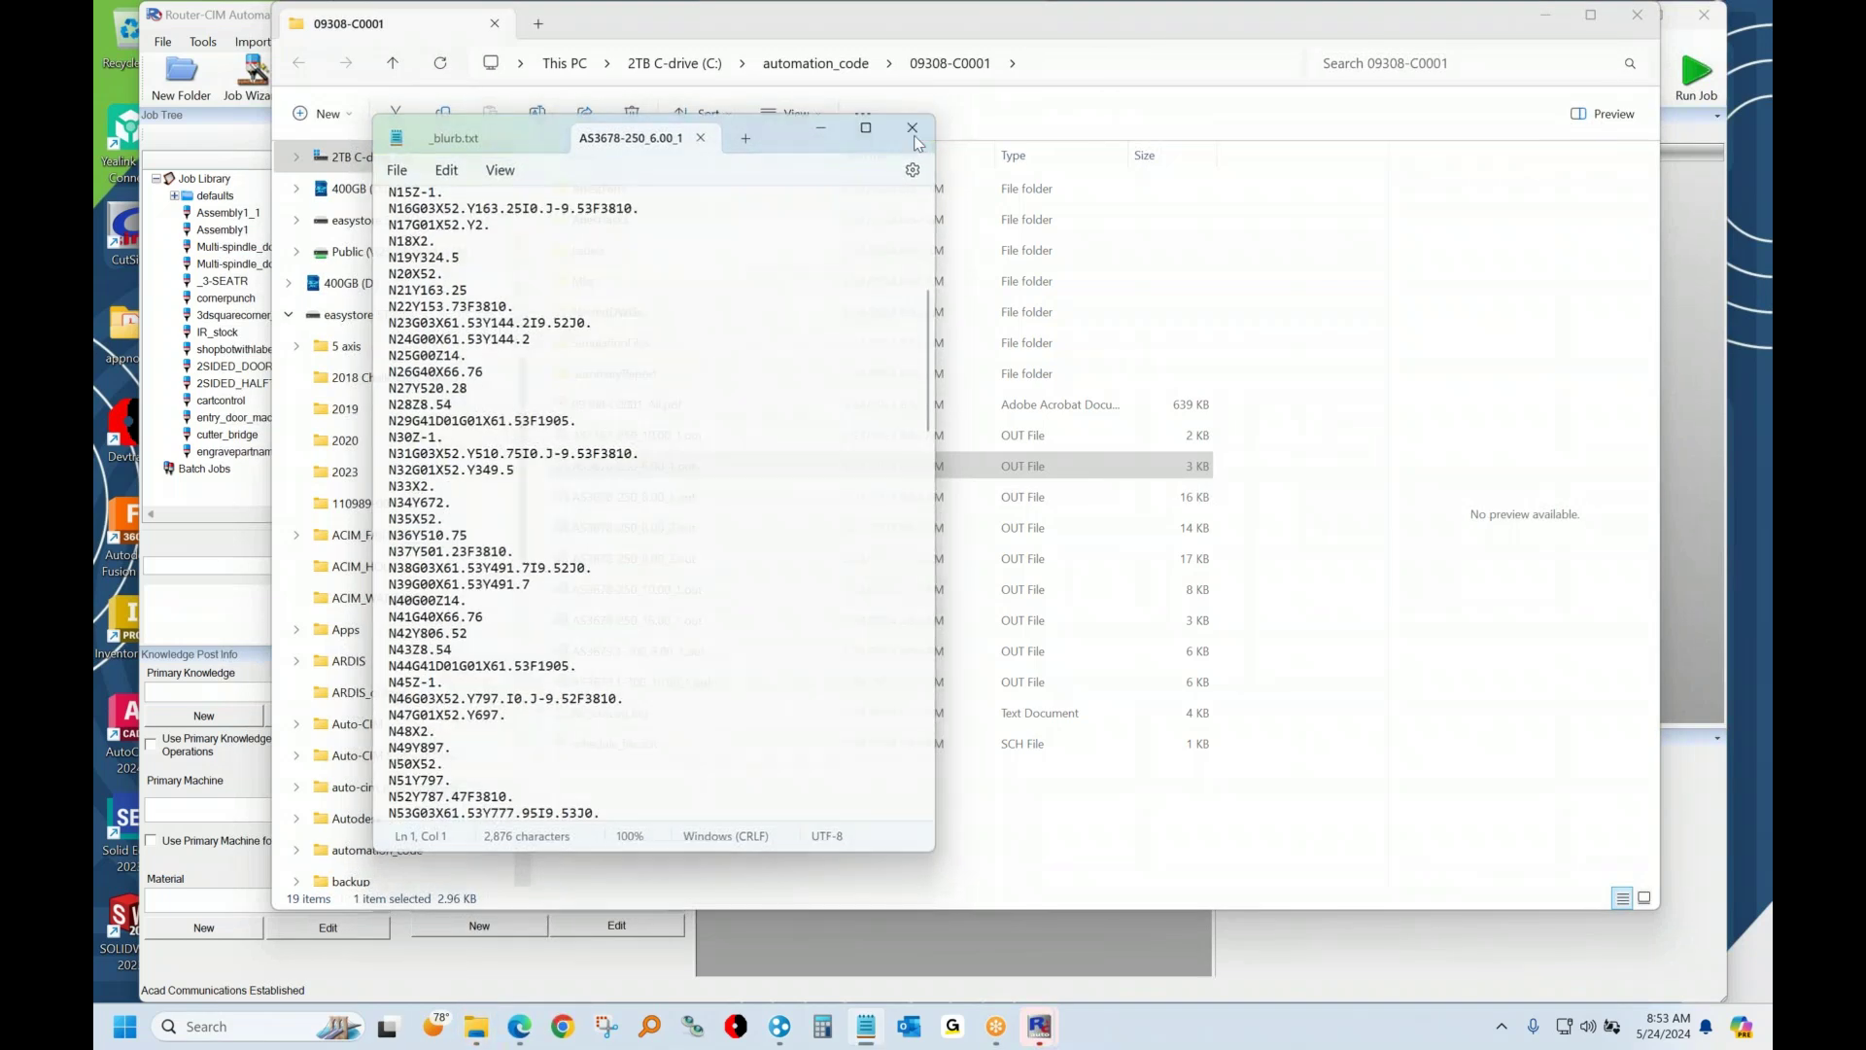
# Preview each nested sheet DWG in NestedDWGs, then open AS3678-250_8.00_.dwg
pyautogui.doubleClick(614, 311)
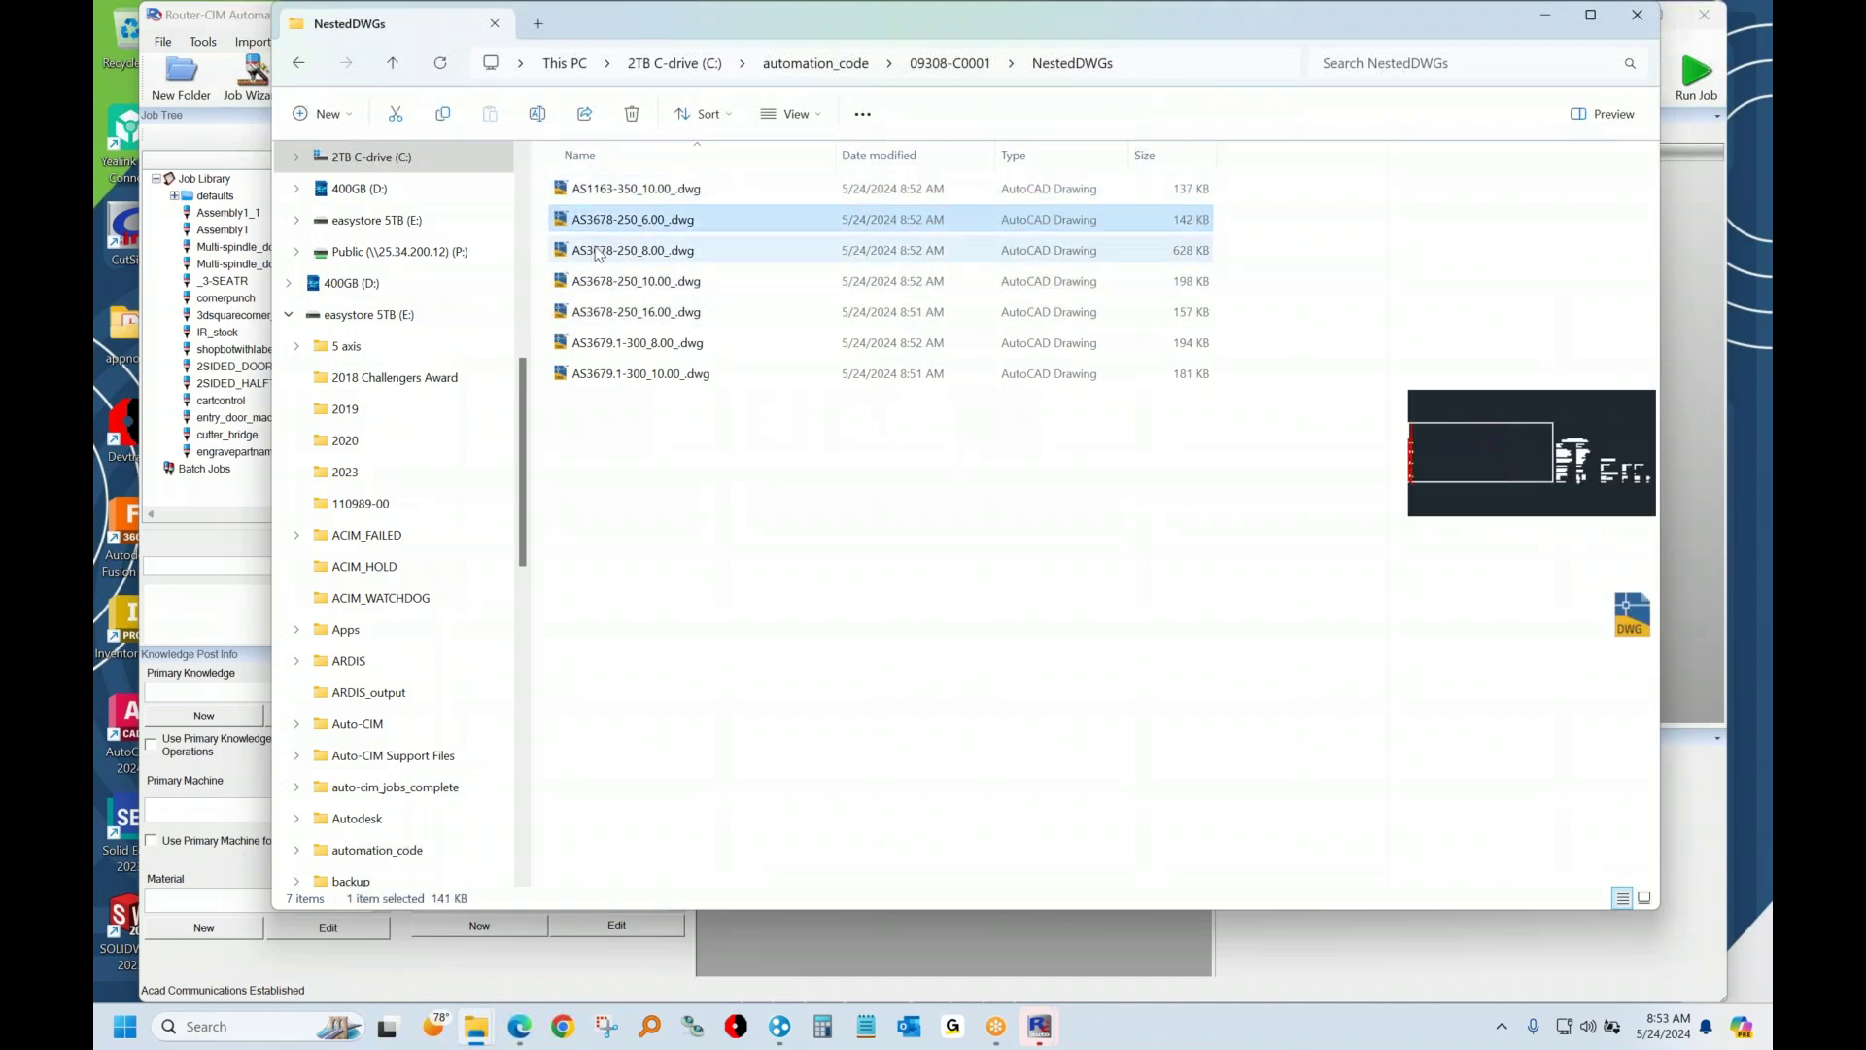
pyautogui.click(598, 255)
pyautogui.click(599, 278)
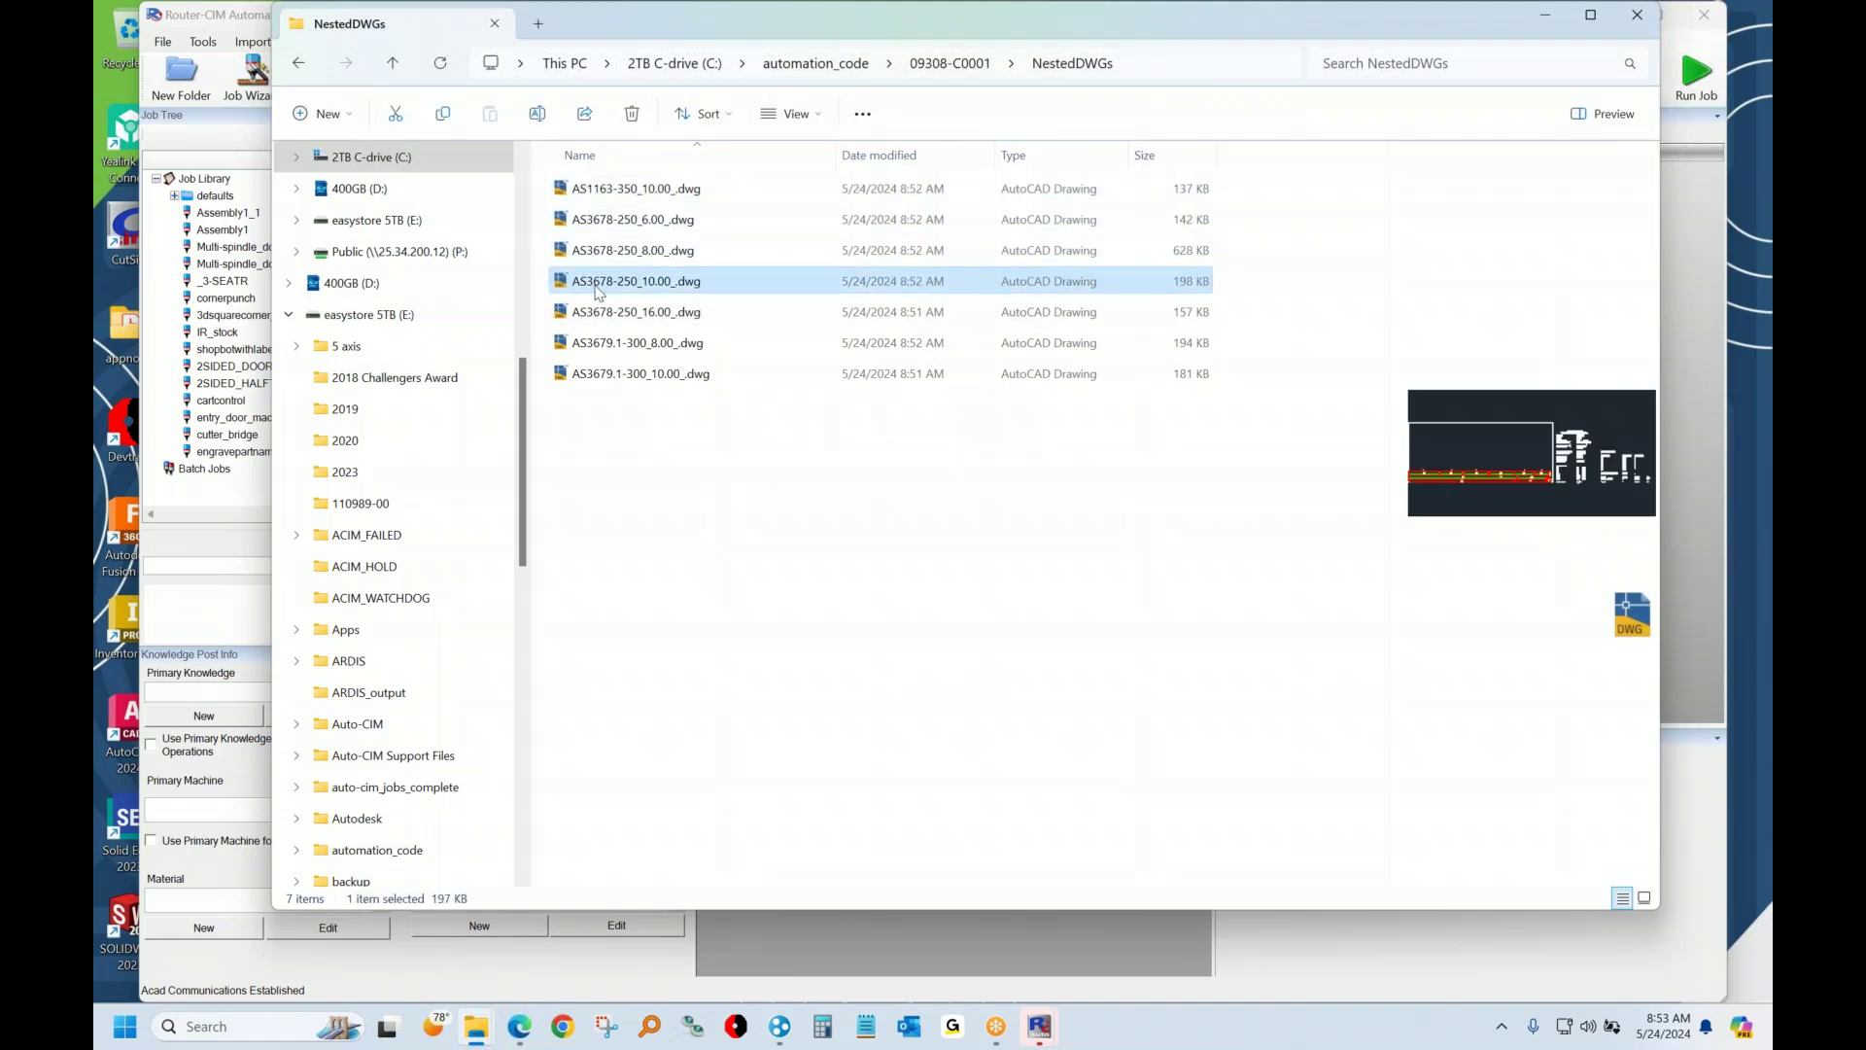
pyautogui.click(600, 309)
pyautogui.click(601, 346)
pyautogui.click(603, 376)
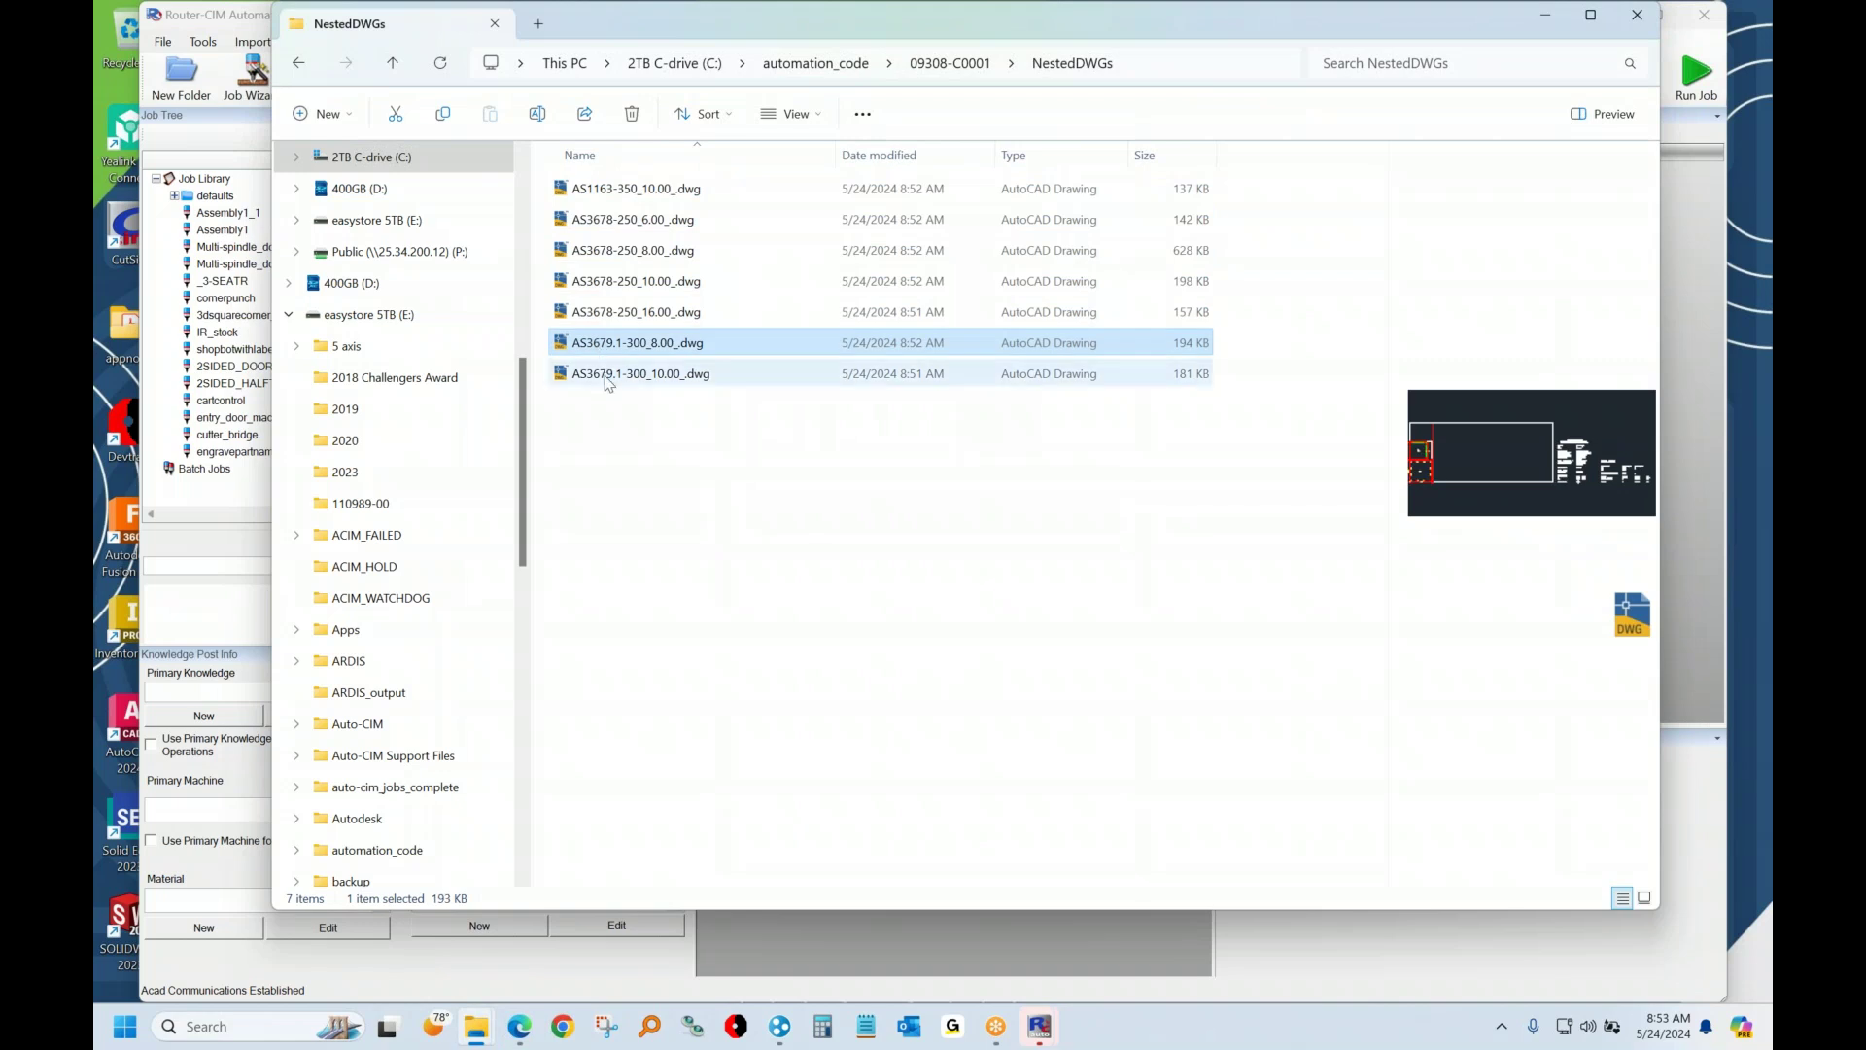
pyautogui.click(612, 222)
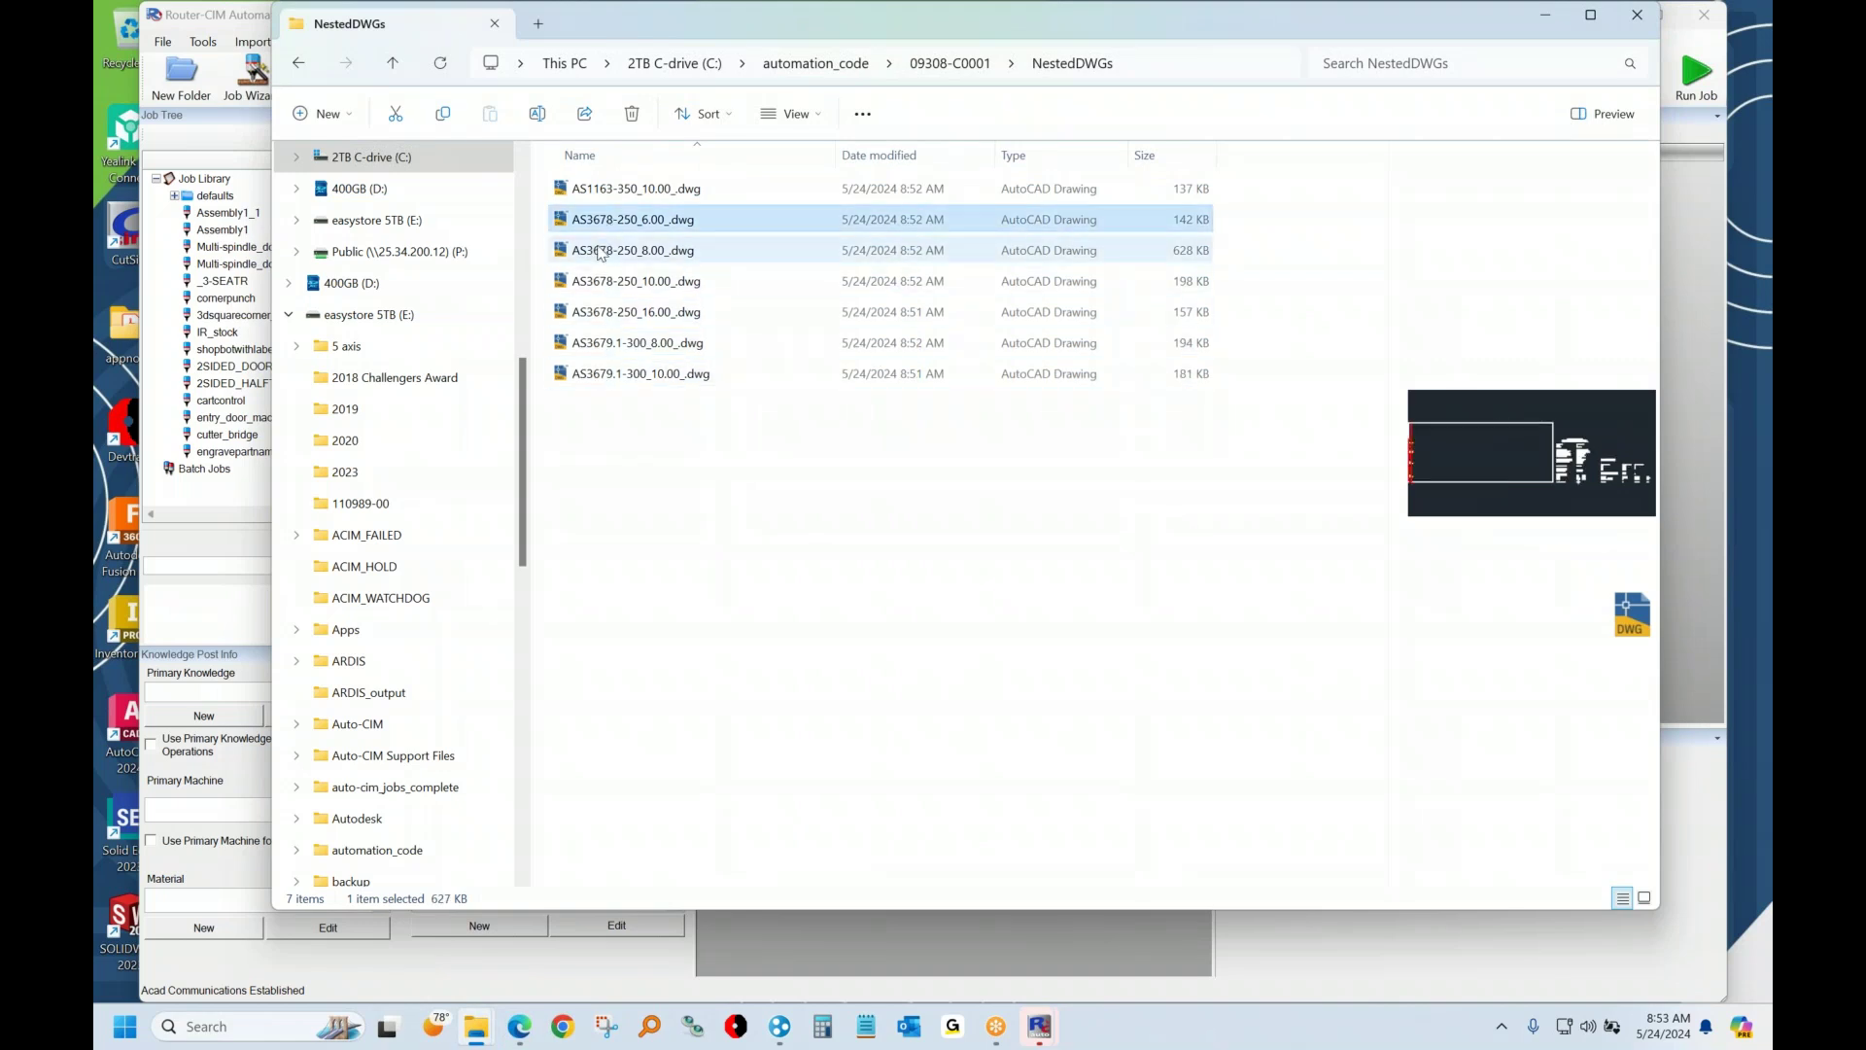
pyautogui.doubleClick(598, 250)
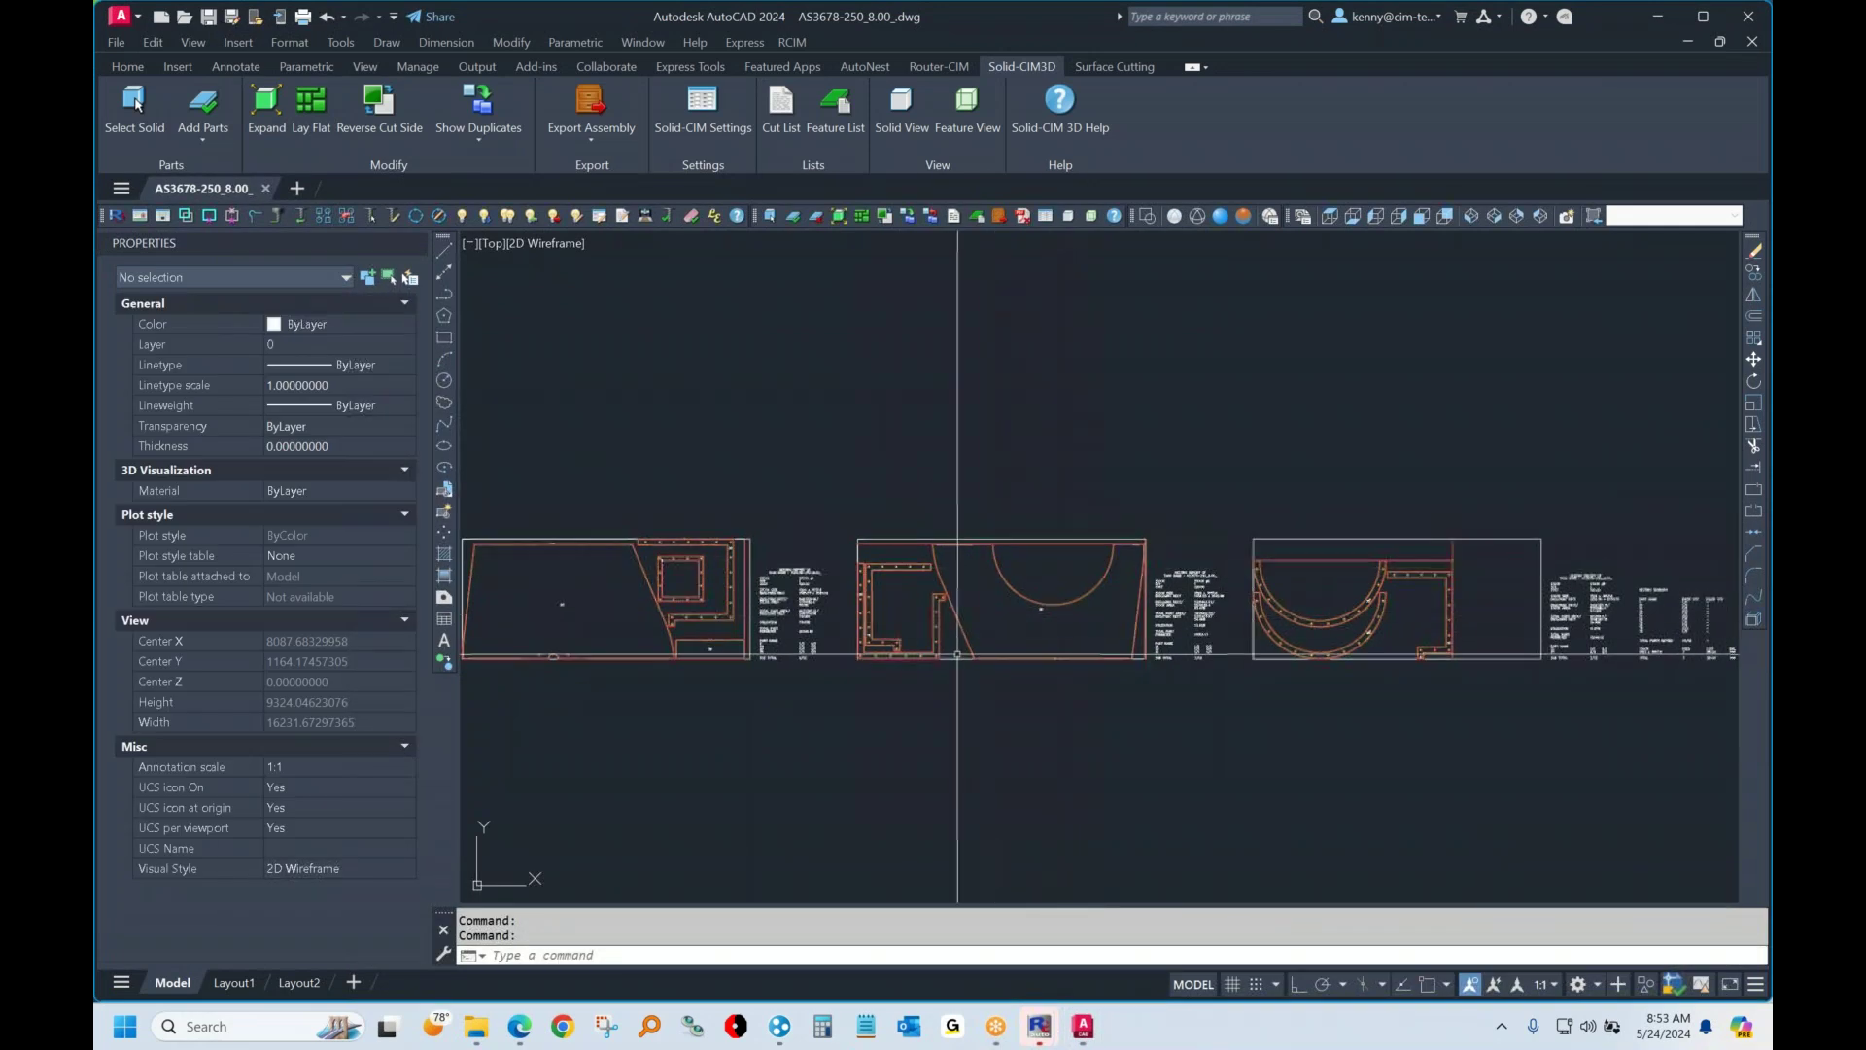
# Orbit the nested sheets to a tilted view and move one object to a new point
pyautogui.moveTo(991, 615)
pyautogui.keyDown('shift'); pyautogui.mouseDown(button='middle')
pyautogui.moveTo(1089, 588)
pyautogui.moveTo(618, 493)
pyautogui.mouseUp(button='middle'); pyautogui.keyUp('shift')
pyautogui.scroll(5, 618, 494)
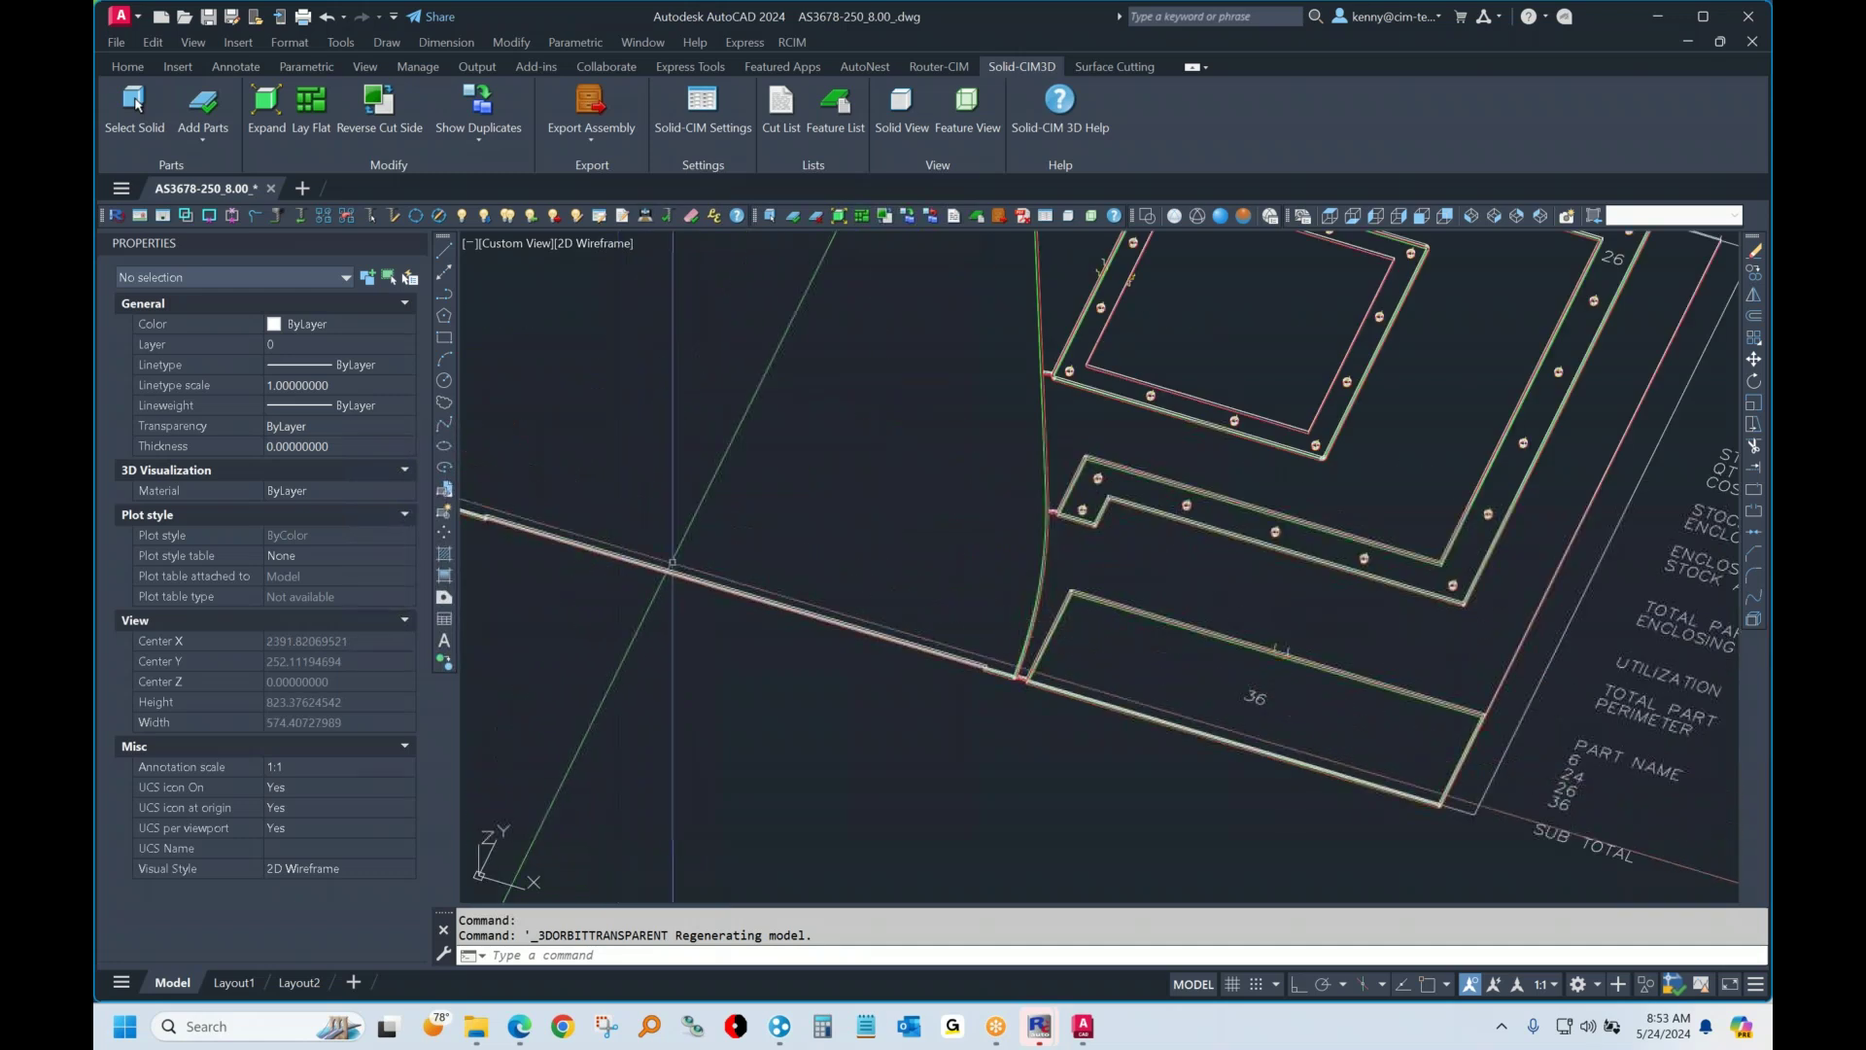
pyautogui.write('m')
pyautogui.press('Return')
pyautogui.scroll(5, 618, 494)
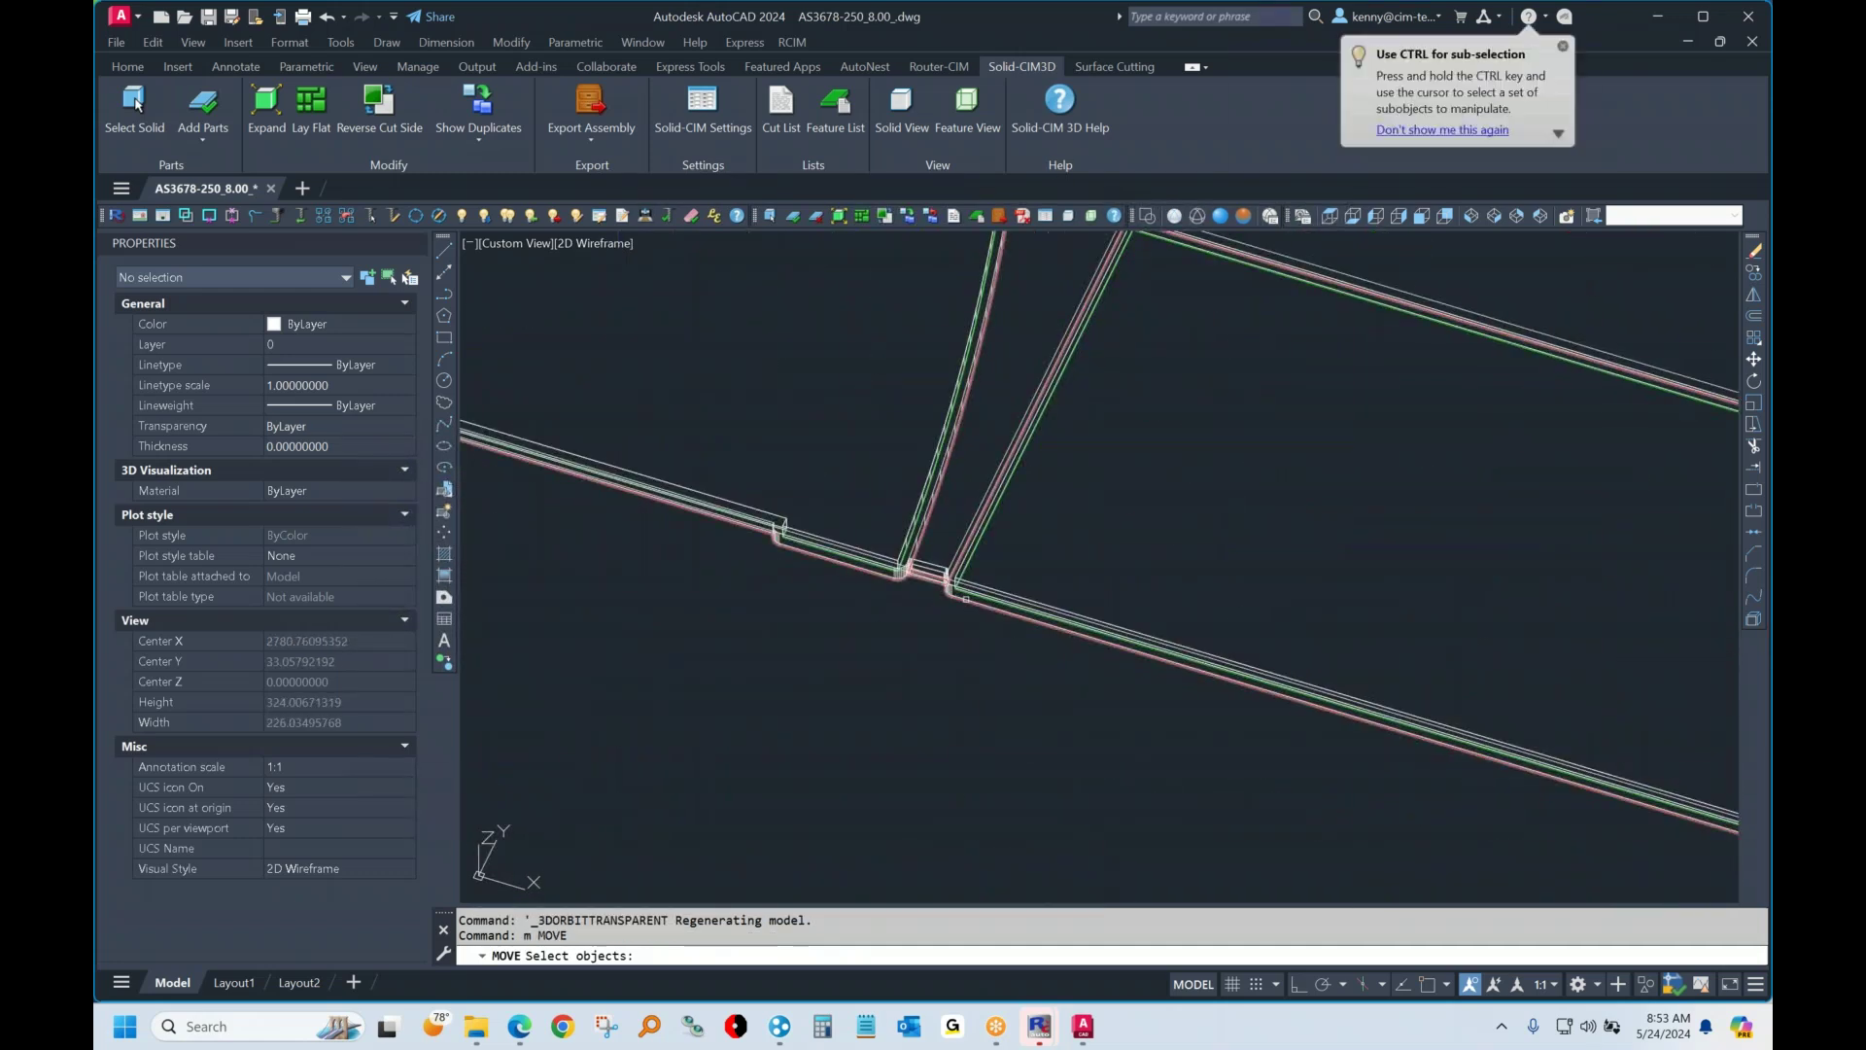
pyautogui.click(900, 568)
pyautogui.press('Return')
pyautogui.click(951, 577)
pyautogui.scroll(-10, 984, 603)
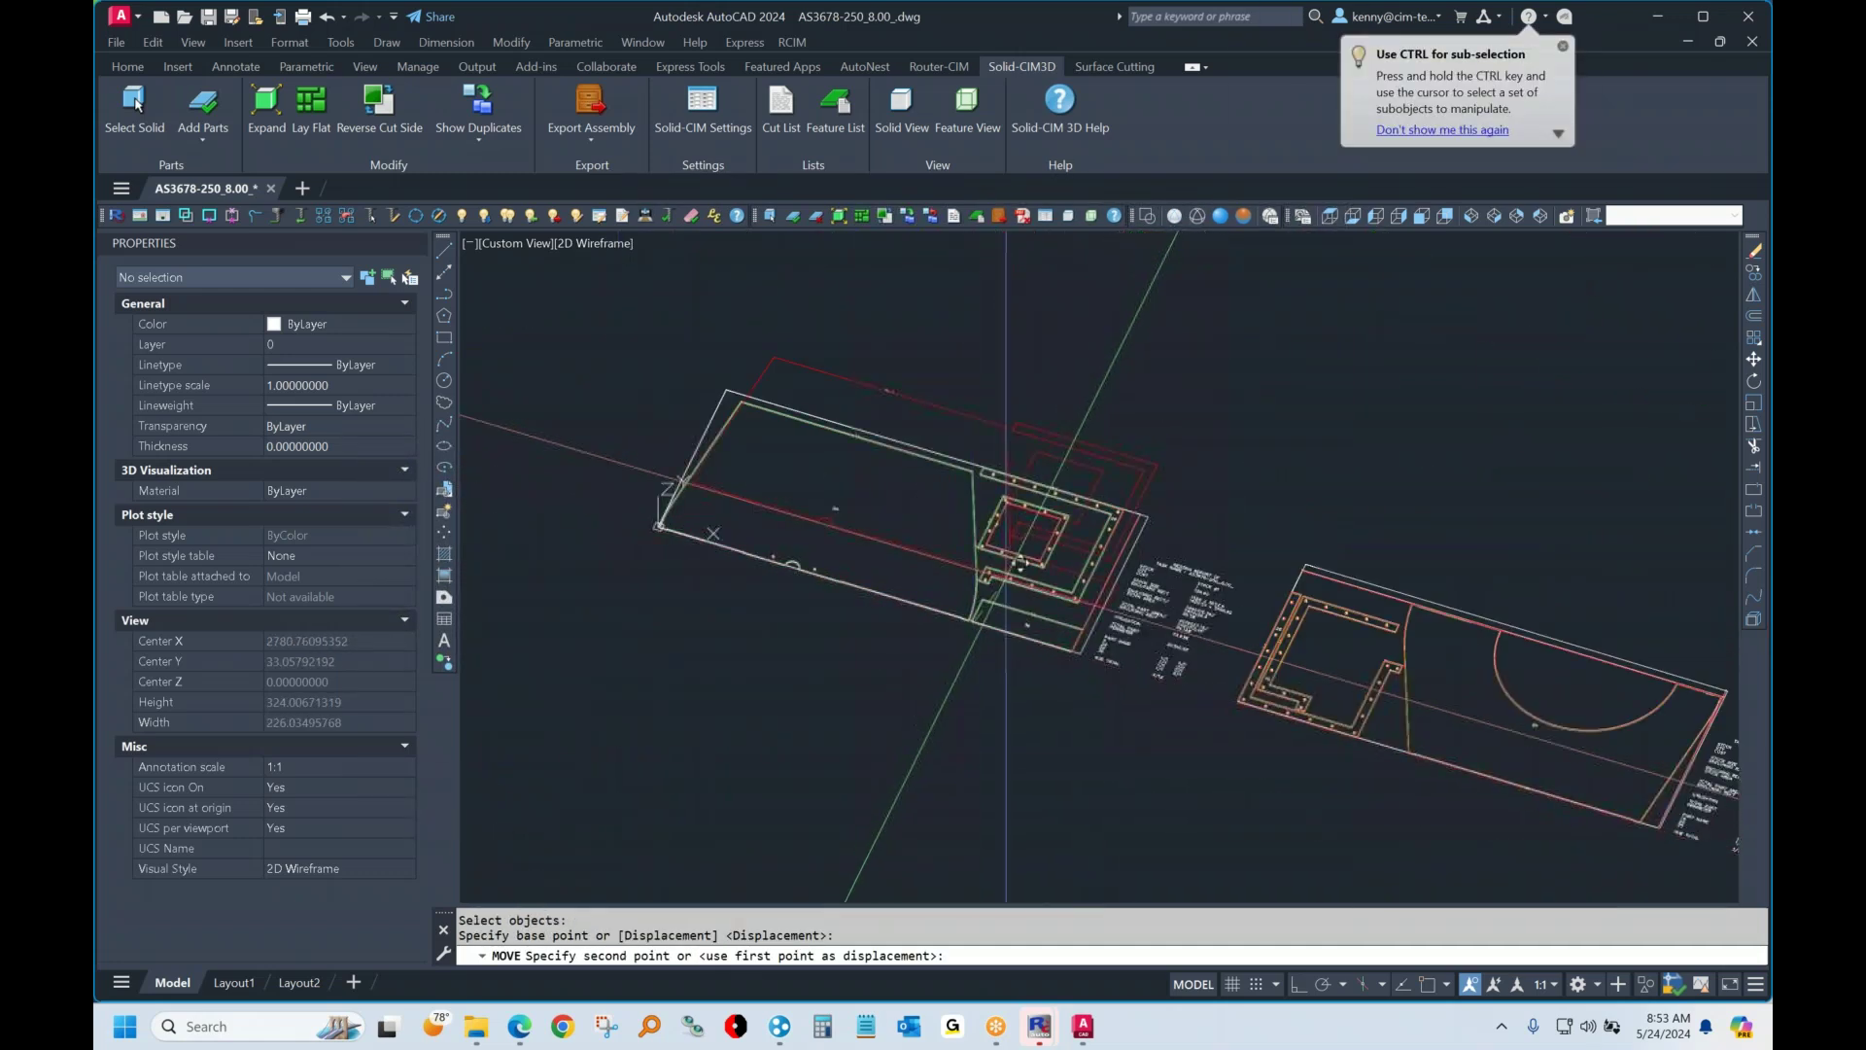
pyautogui.click(988, 289)
# Zoom and pan around the panels, then undo the change to restore the sheets
pyautogui.scroll(5, 928, 408)
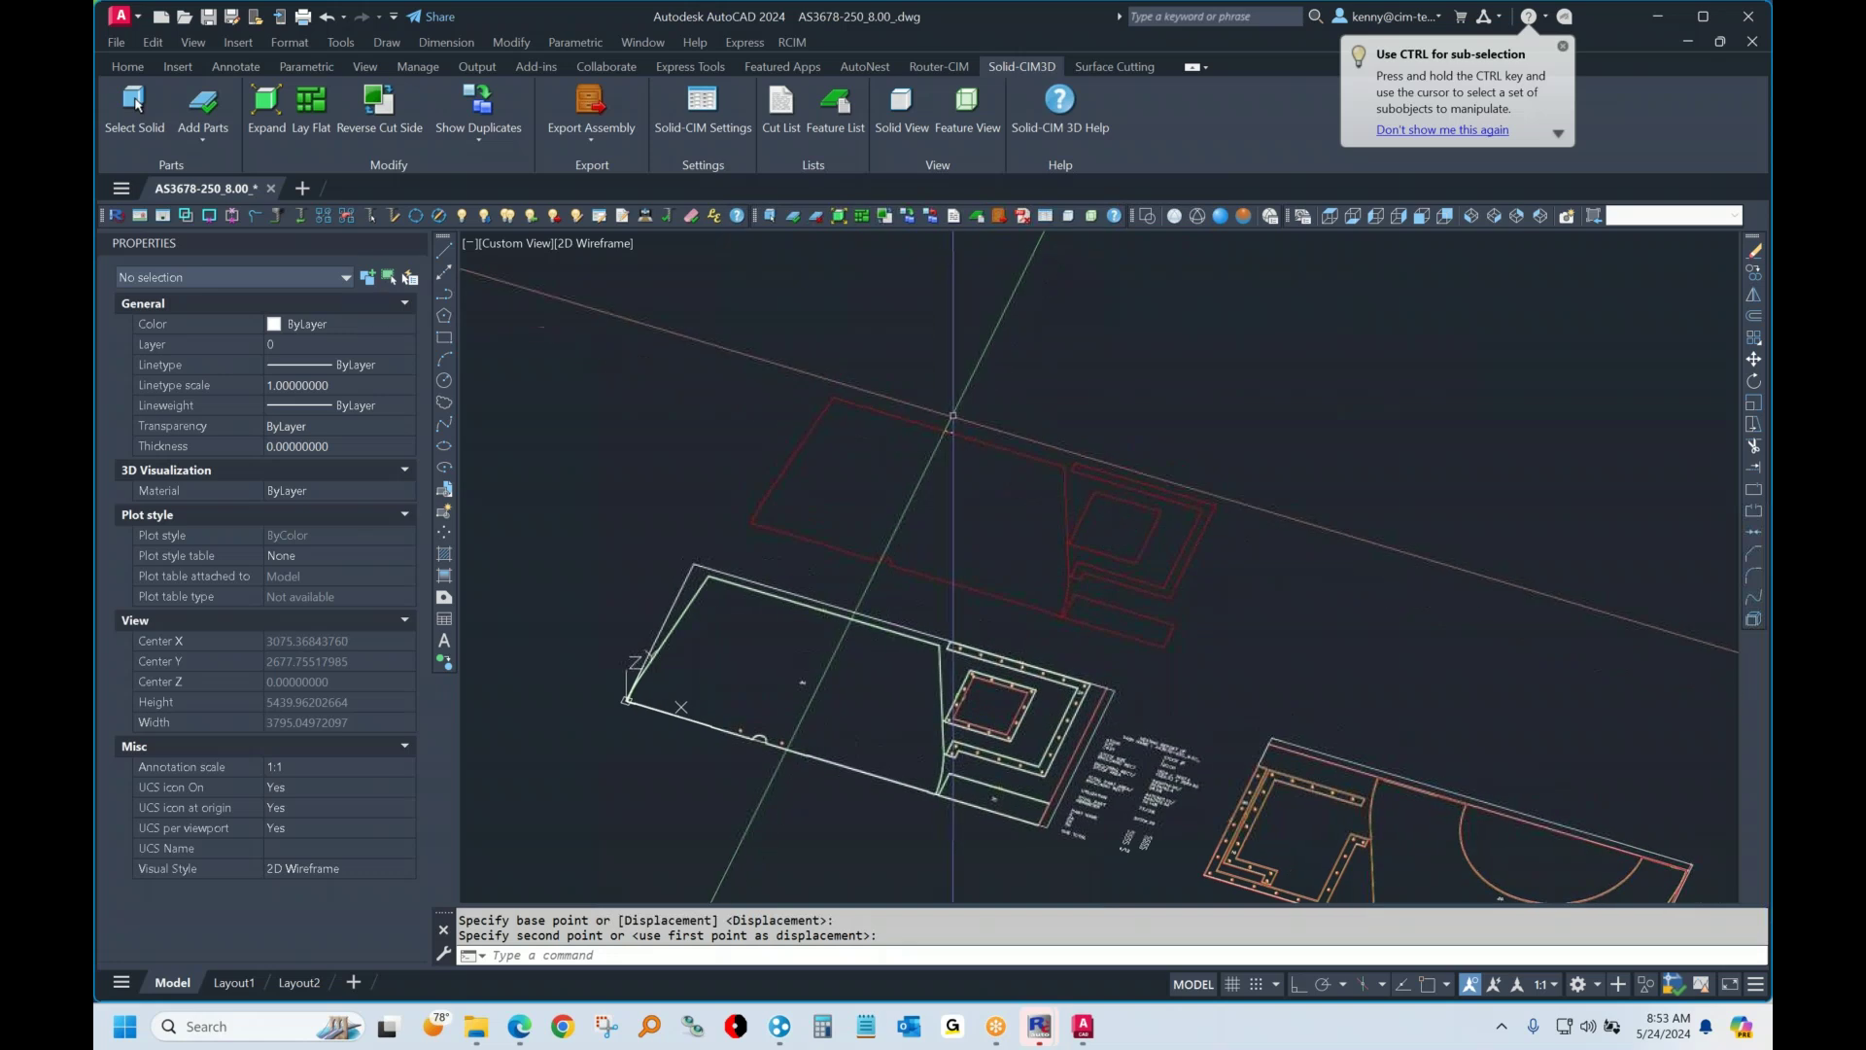
pyautogui.scroll(20, 1212, 669)
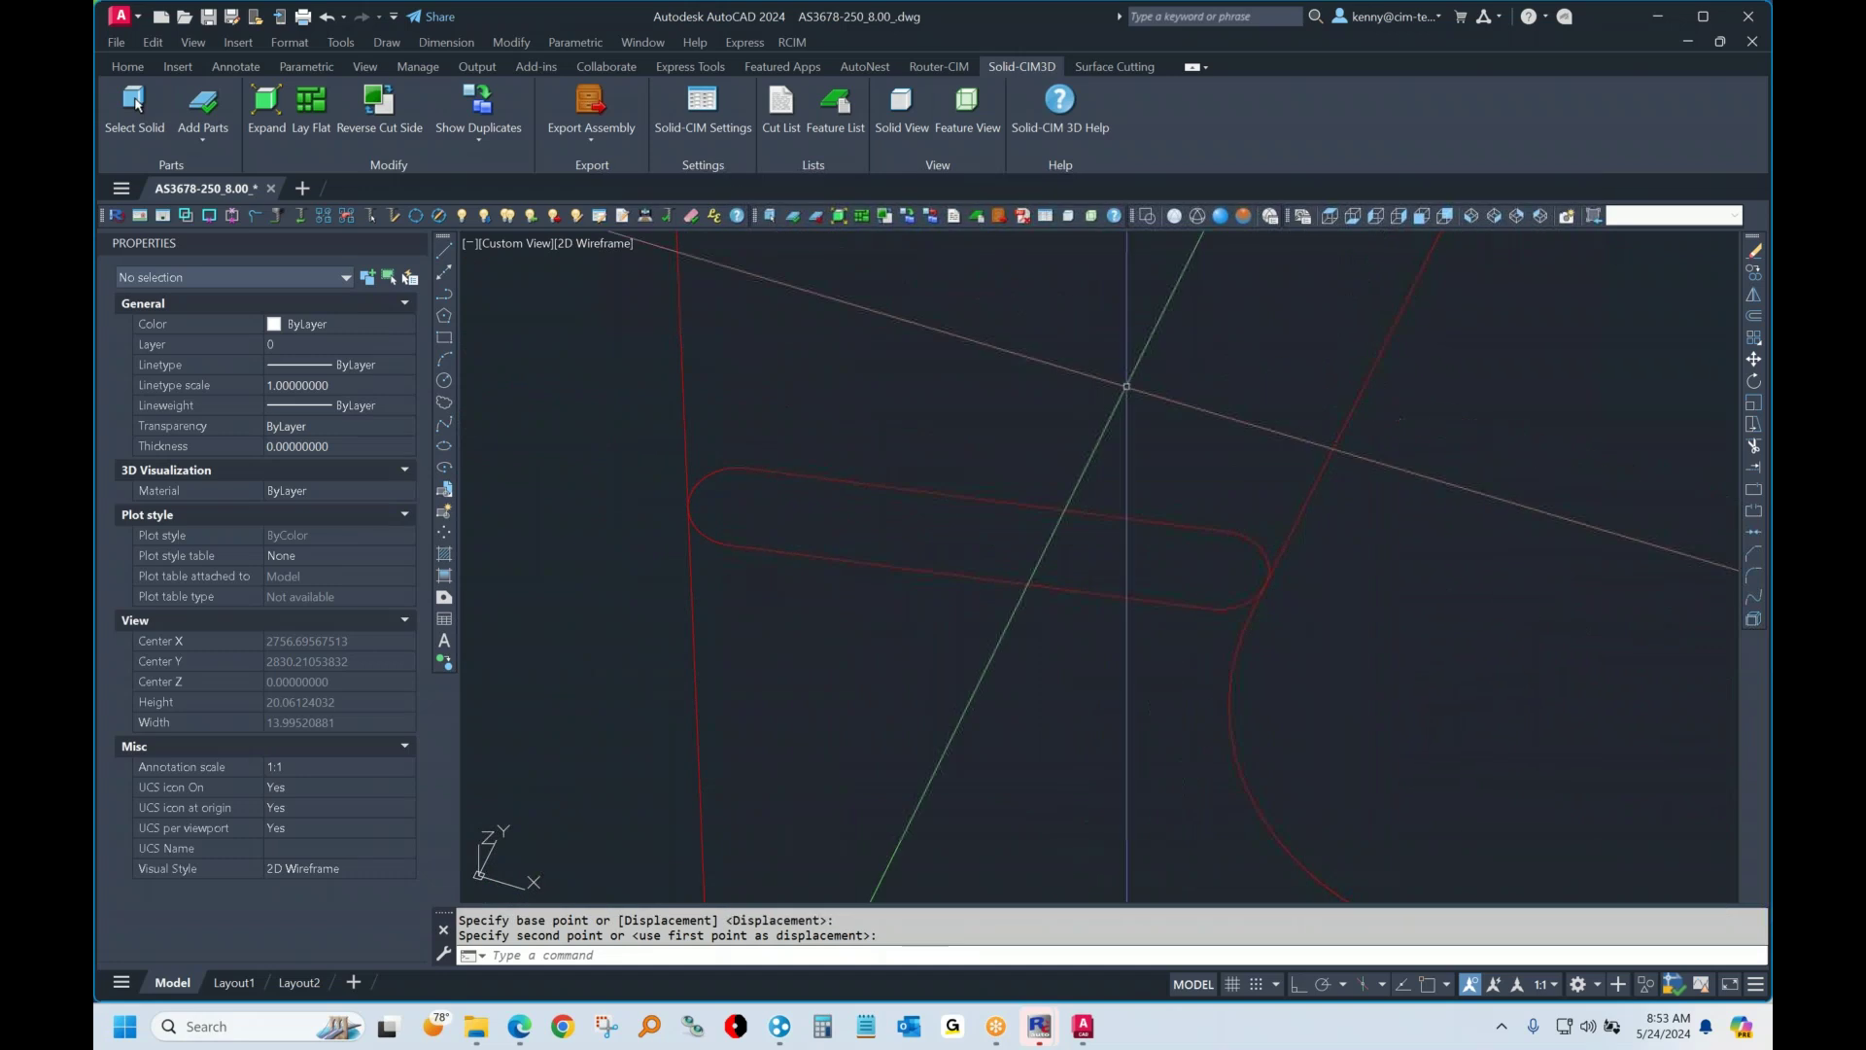
pyautogui.scroll(-10, 678, 541)
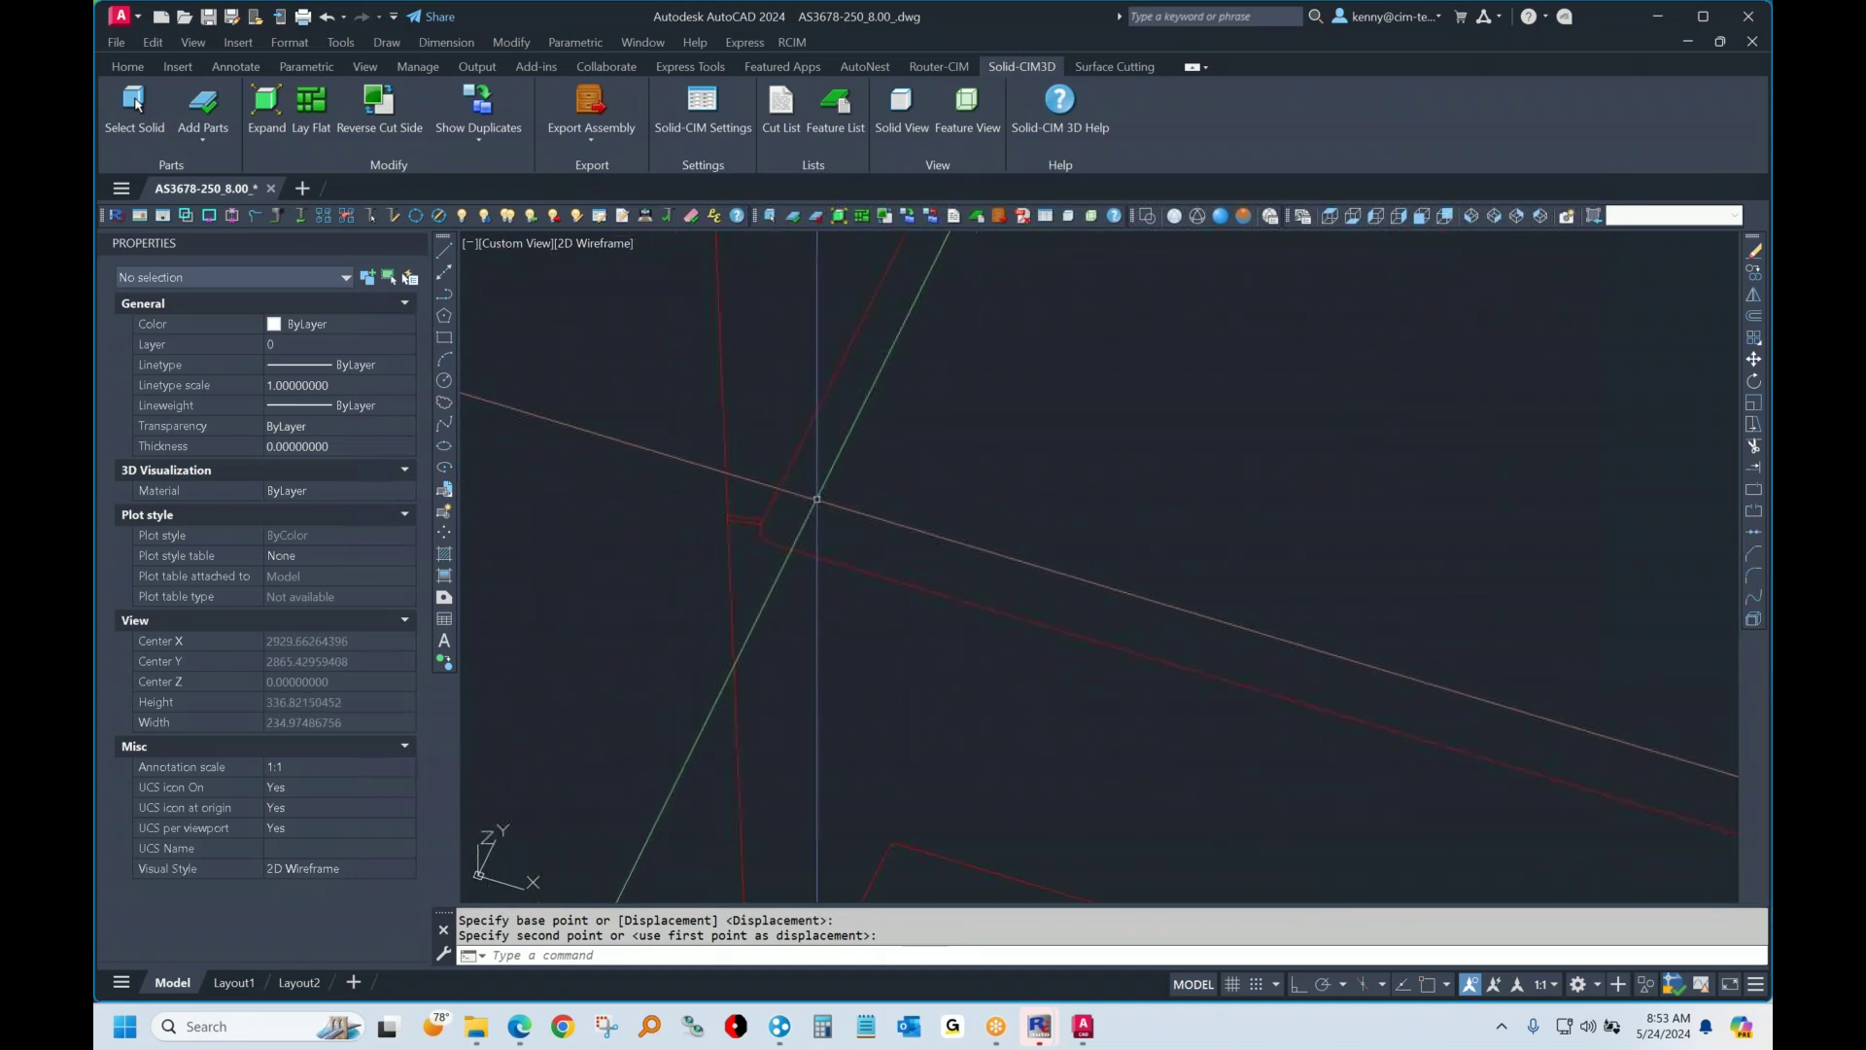
pyautogui.scroll(-6, 806, 501)
pyautogui.scroll(6, 761, 827)
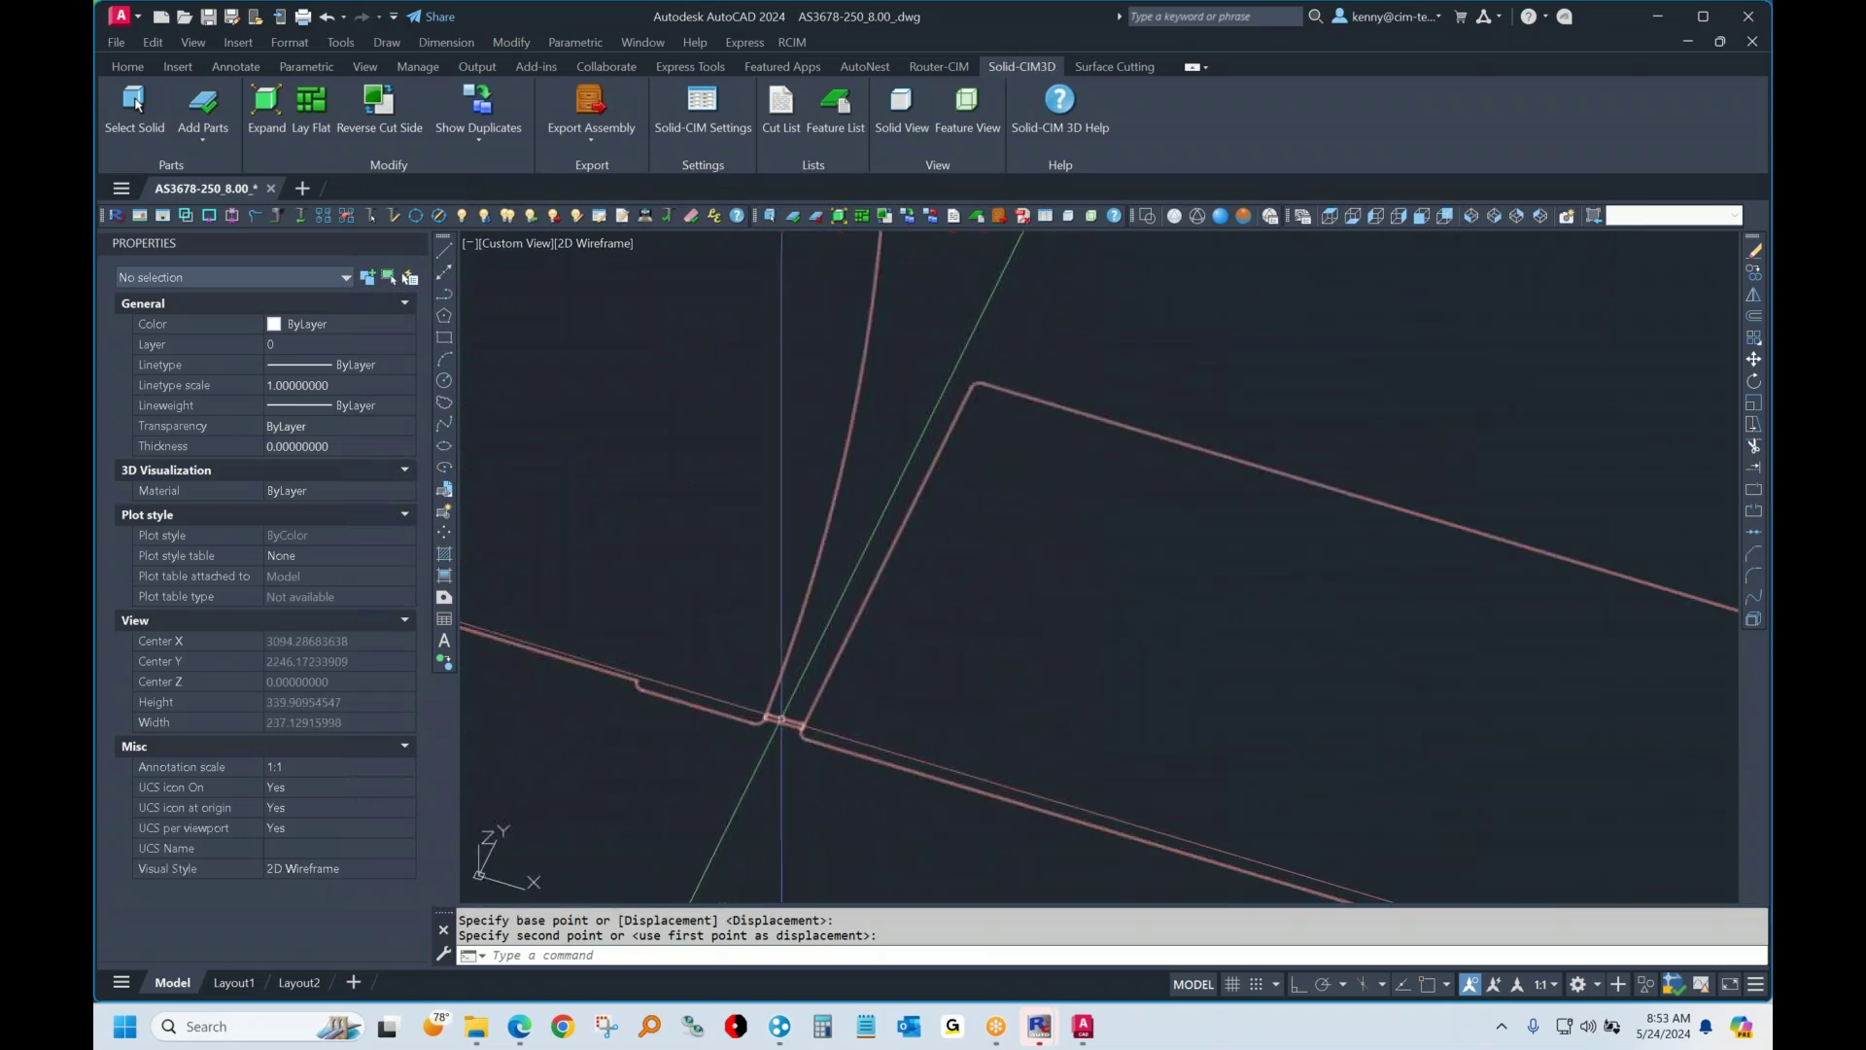
pyautogui.scroll(-8, 785, 719)
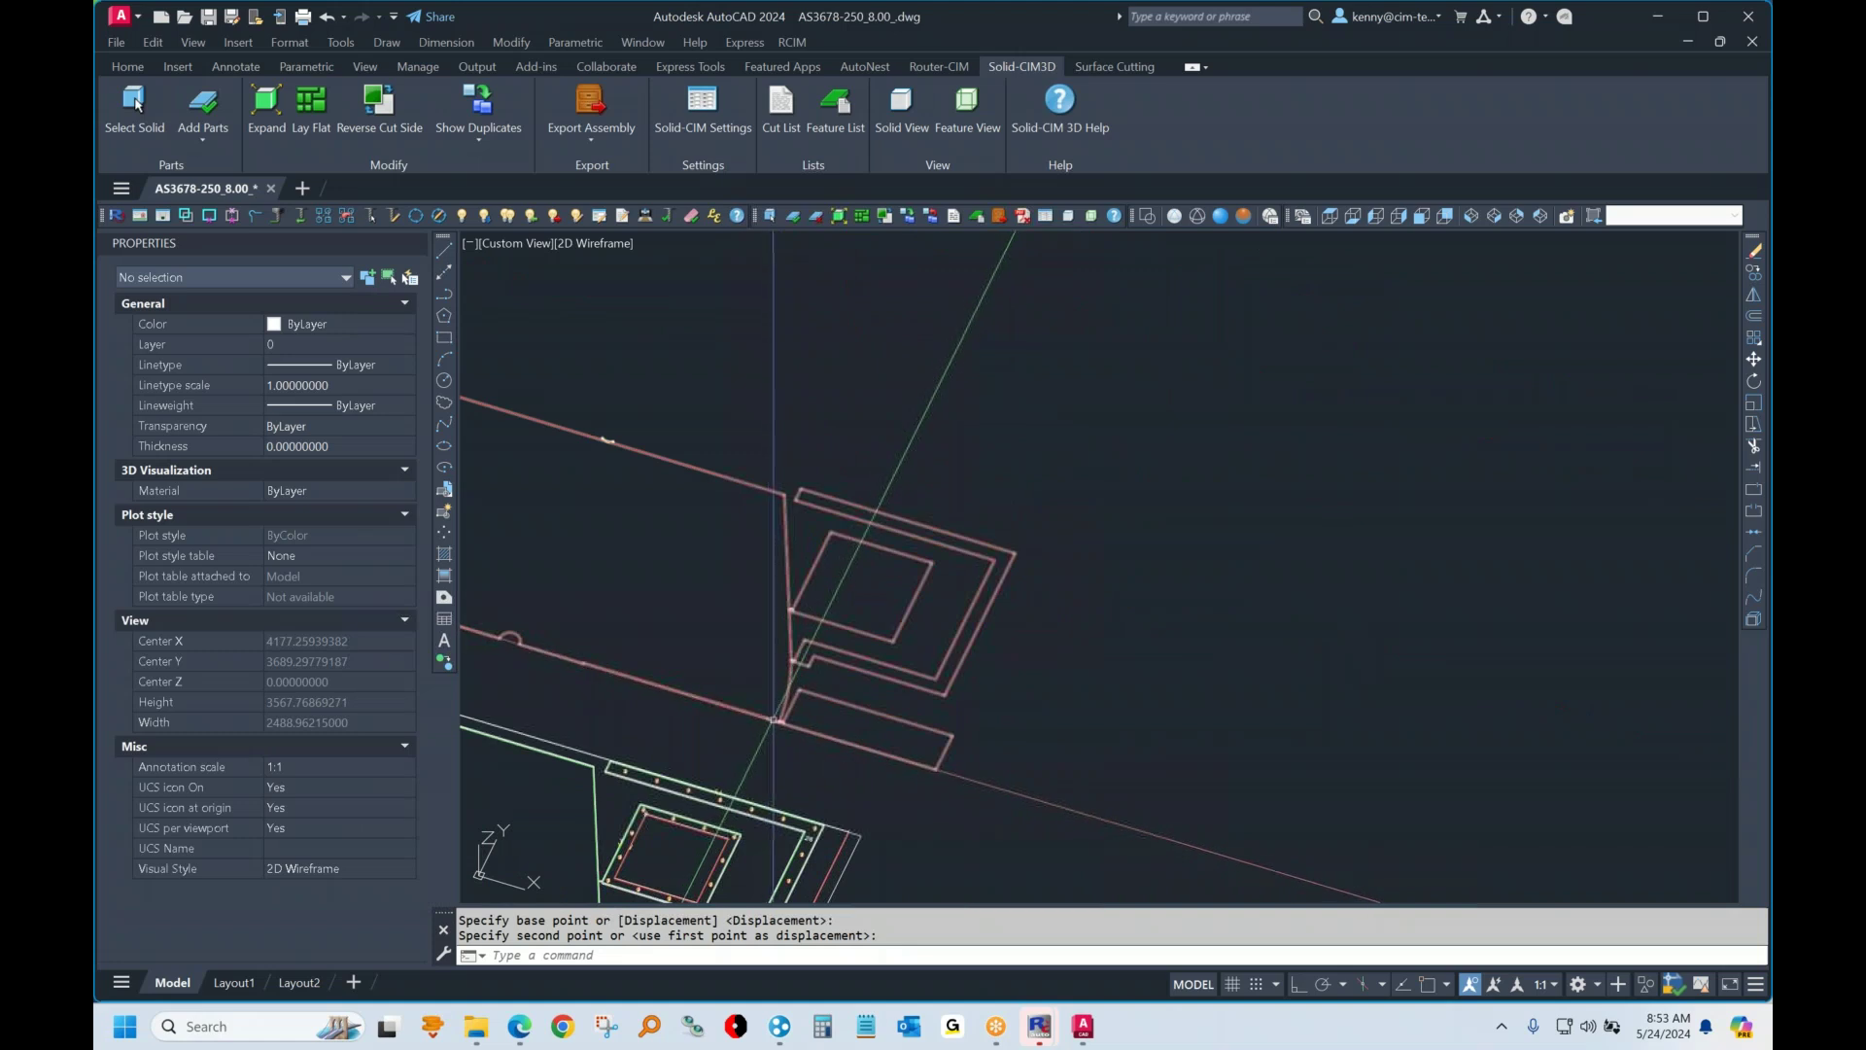
pyautogui.moveTo(797, 709)
pyautogui.mouseDown(button='middle')
pyautogui.moveTo(880, 646)
pyautogui.moveTo(962, 651)
pyautogui.mouseUp(button='middle')
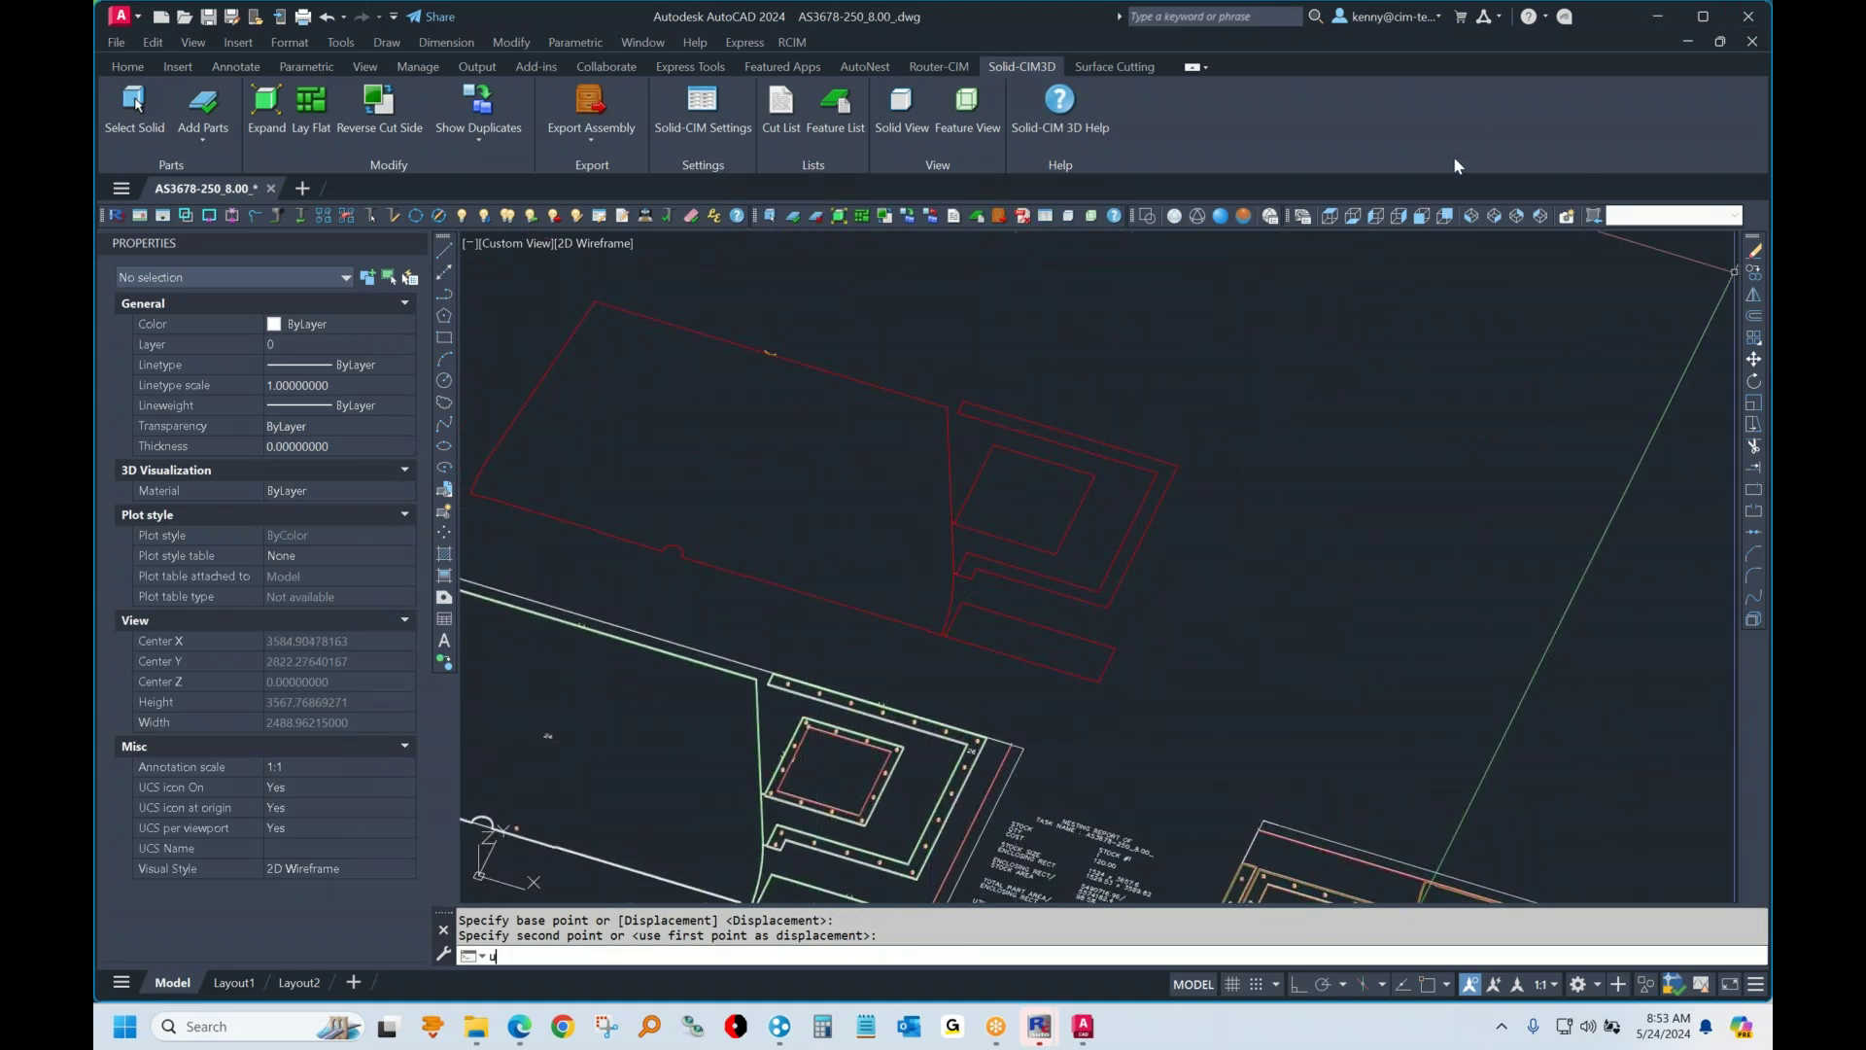
pyautogui.press('Escape')
pyautogui.write('u')
pyautogui.press('Return')
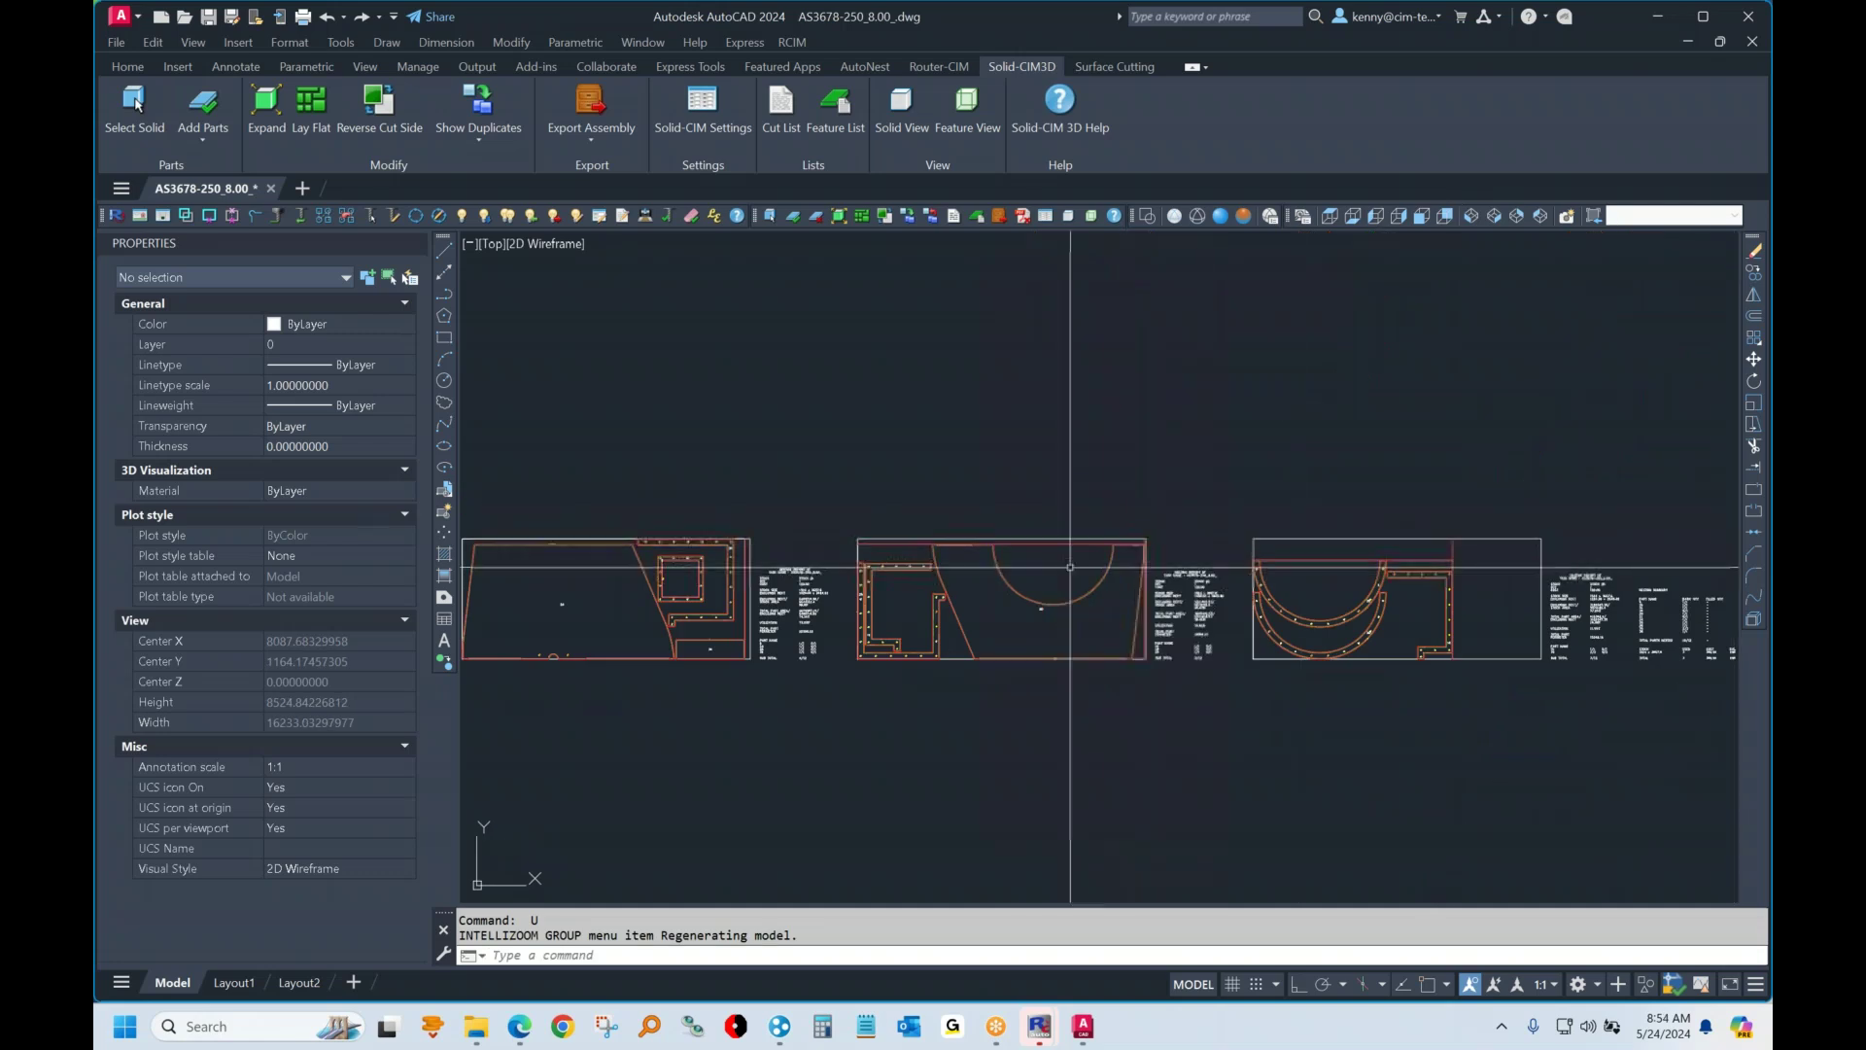
pyautogui.scroll(4, 1073, 568)
# Draw a six-corner LINE outline inside the semicircle and close it with C
pyautogui.write('l')
pyautogui.press('Return')
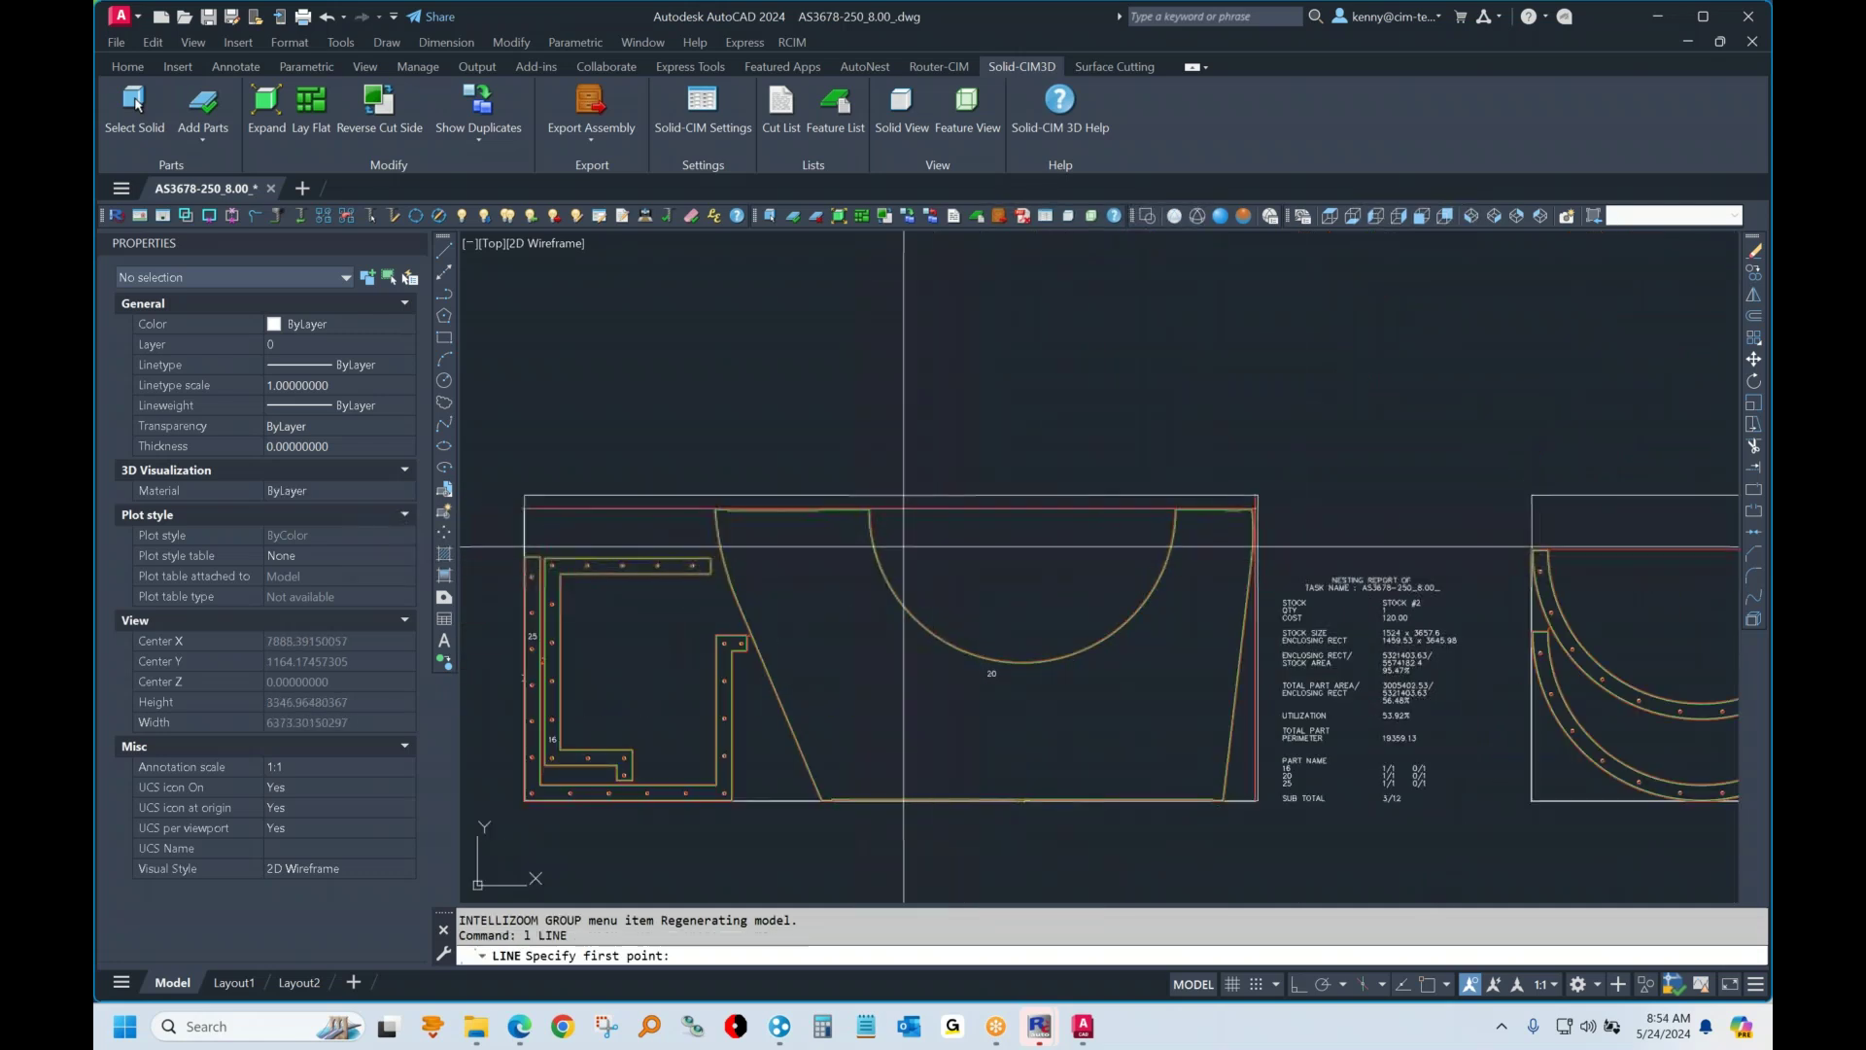
pyautogui.click(917, 560)
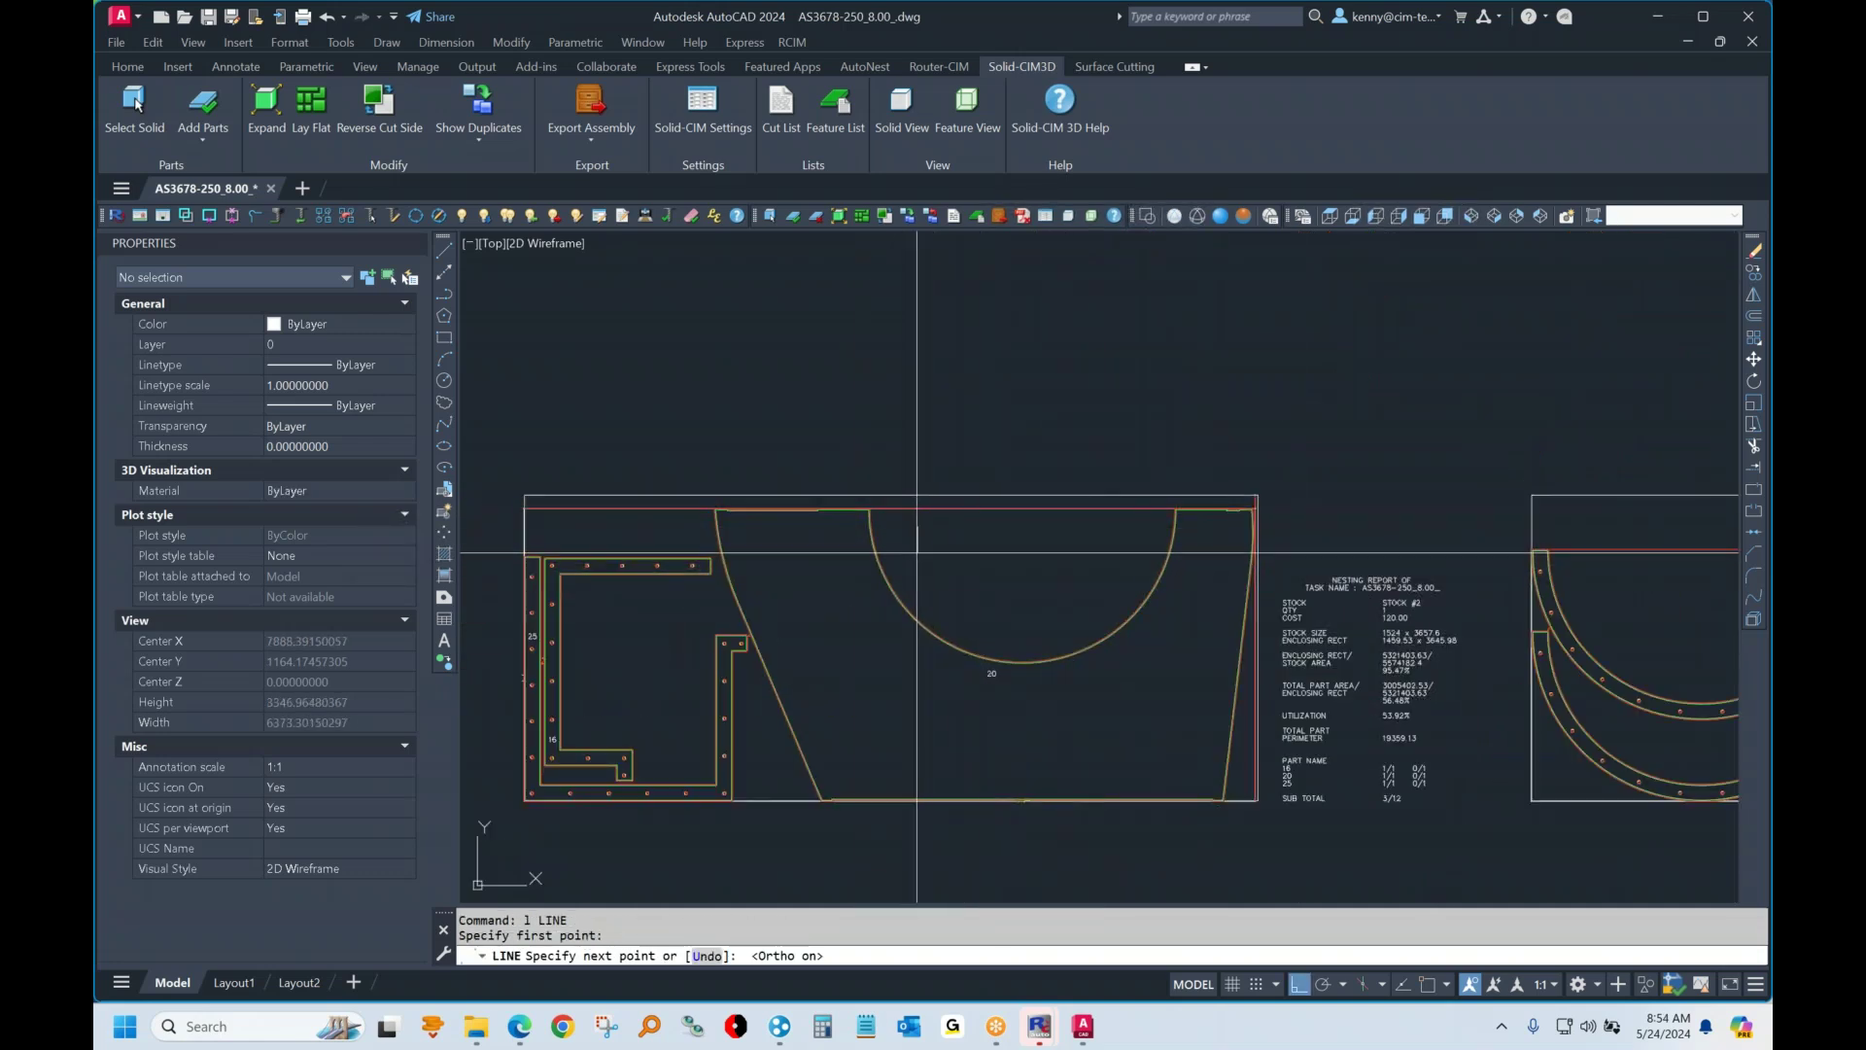
pyautogui.click(923, 552)
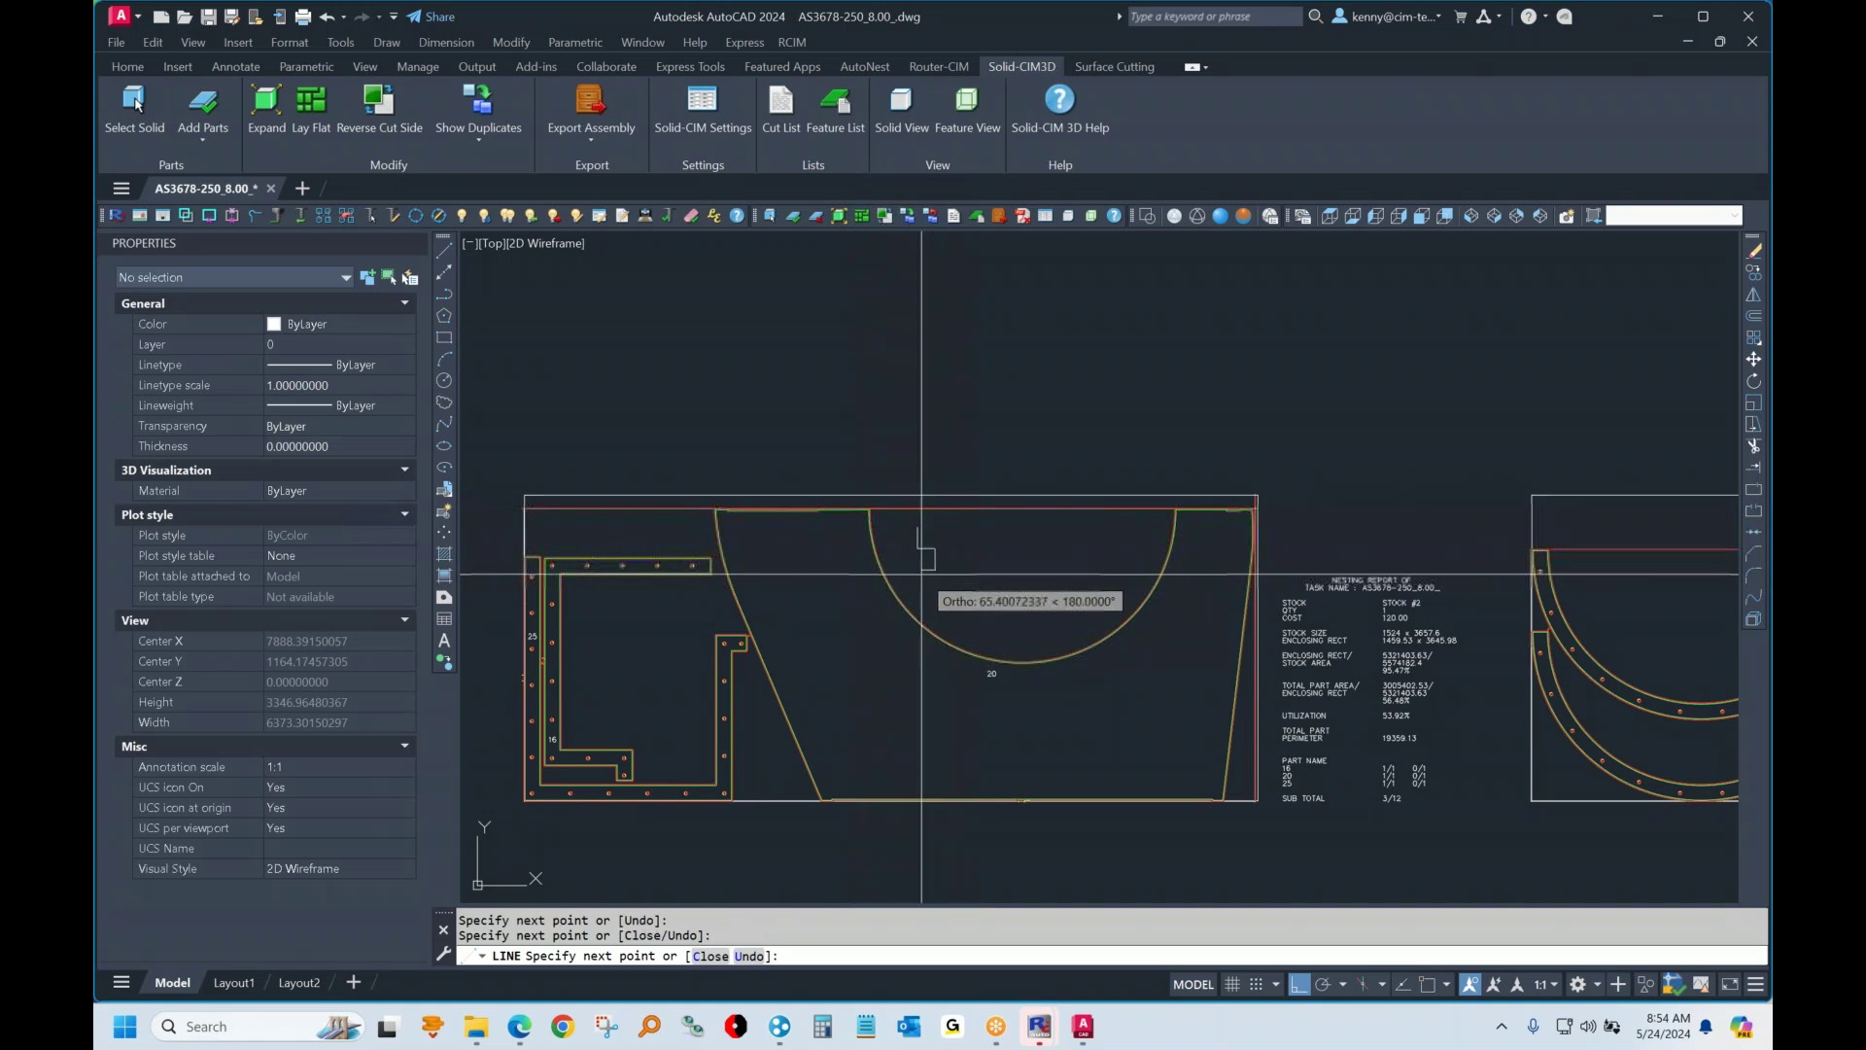
pyautogui.click(922, 572)
pyautogui.click(921, 602)
pyautogui.click(1128, 602)
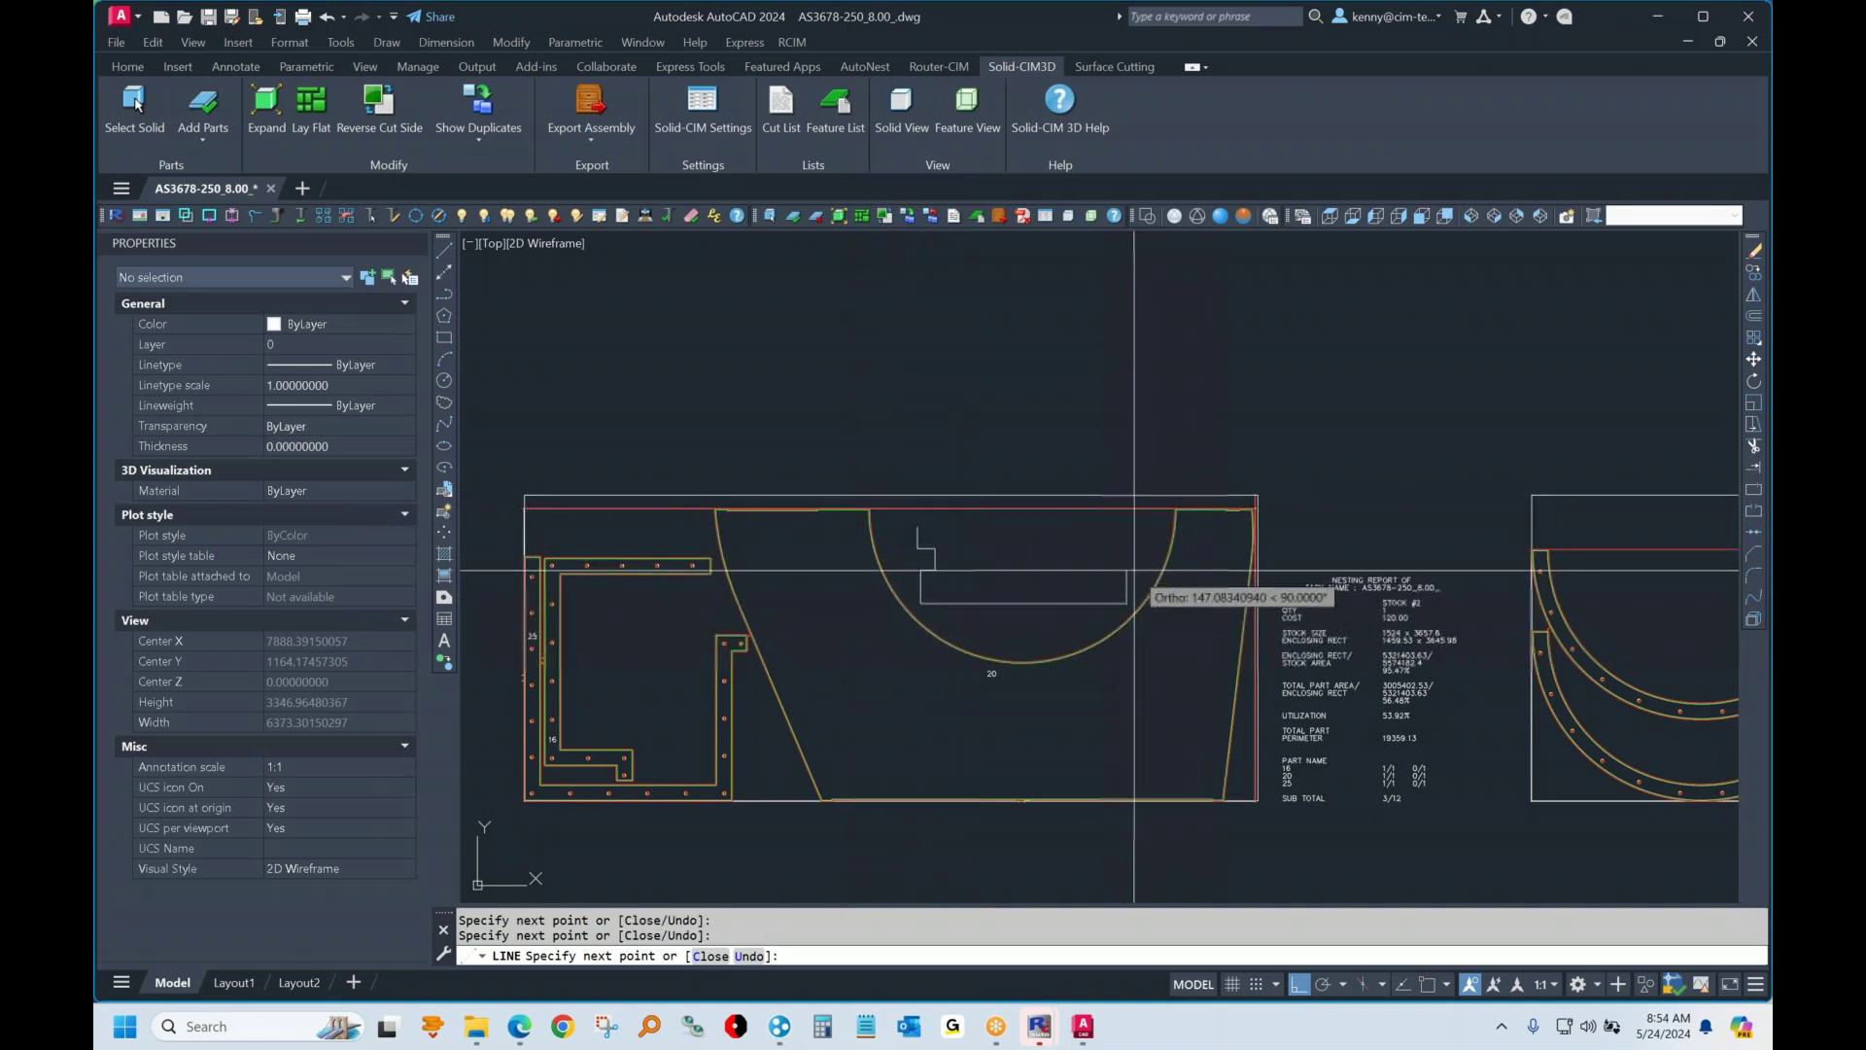
pyautogui.click(1127, 552)
pyautogui.write('c')
pyautogui.press('Return')
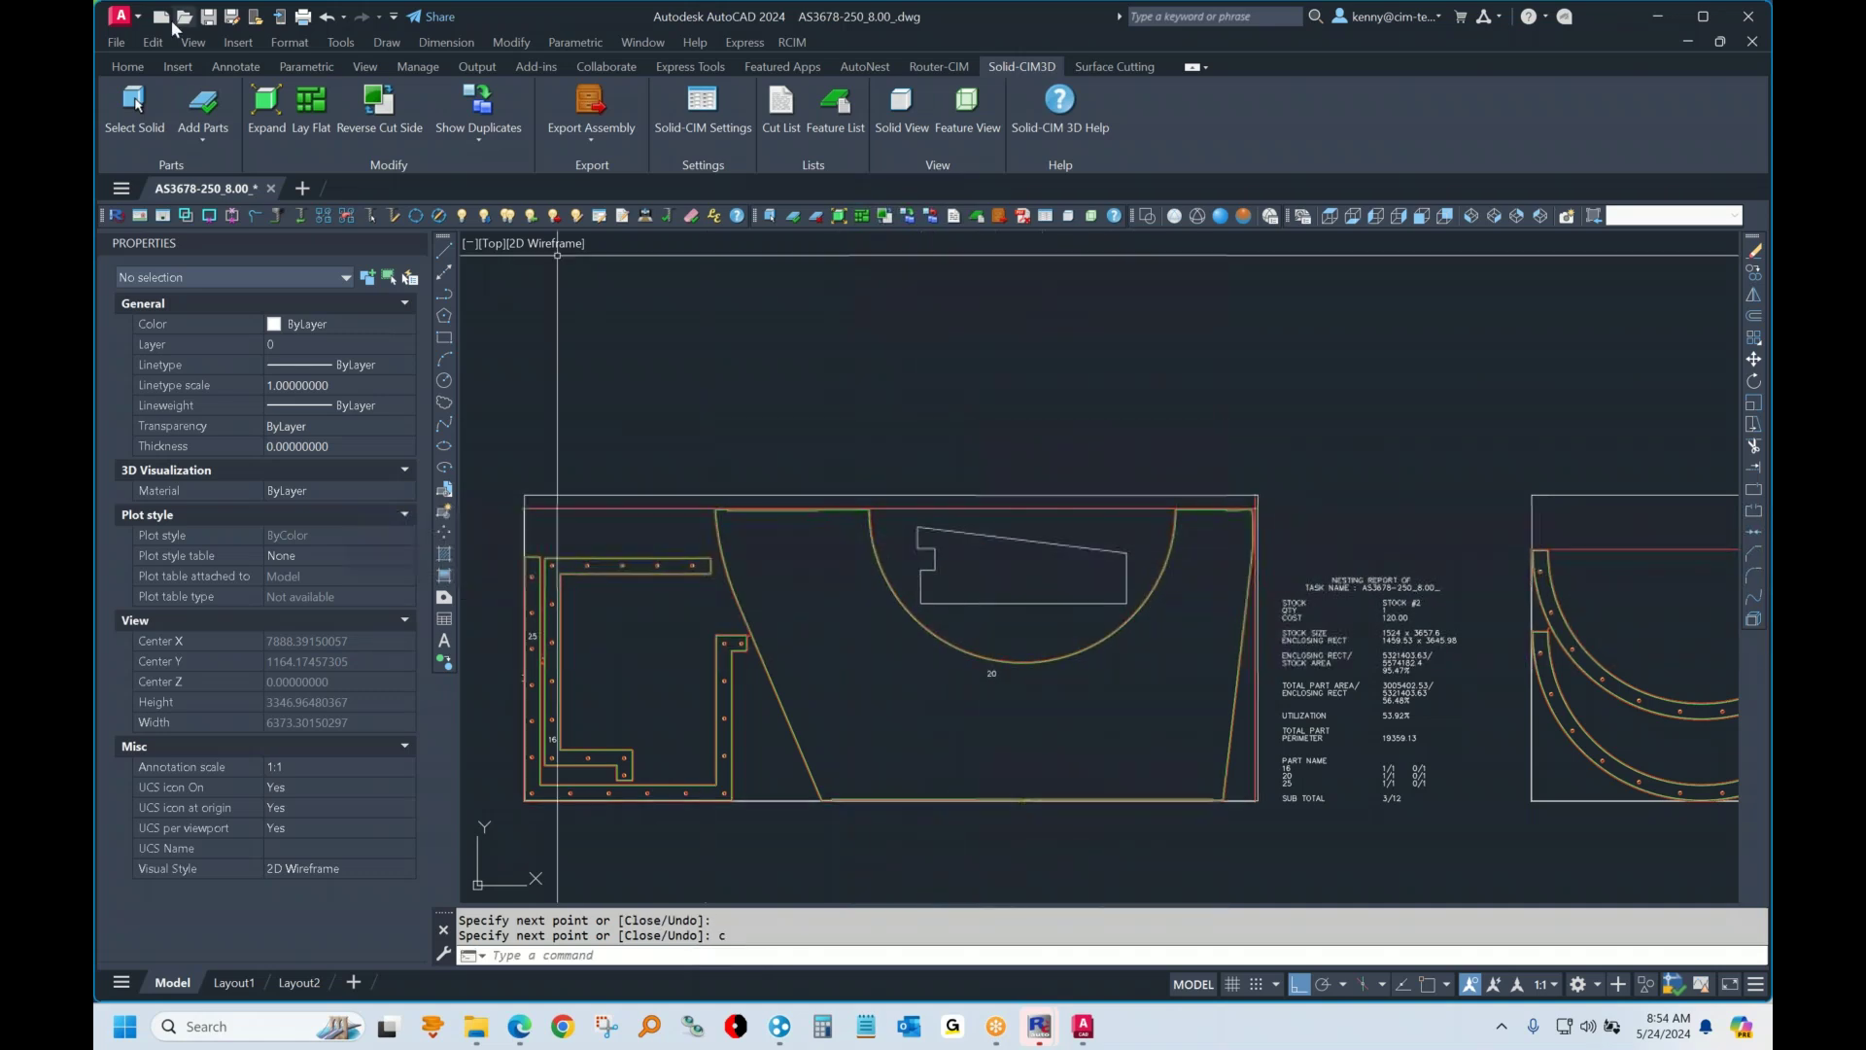
# Launch Router-CIM, accept the wizard's knowledge settings, and open the Control Panel
pyautogui.click(956, 73)
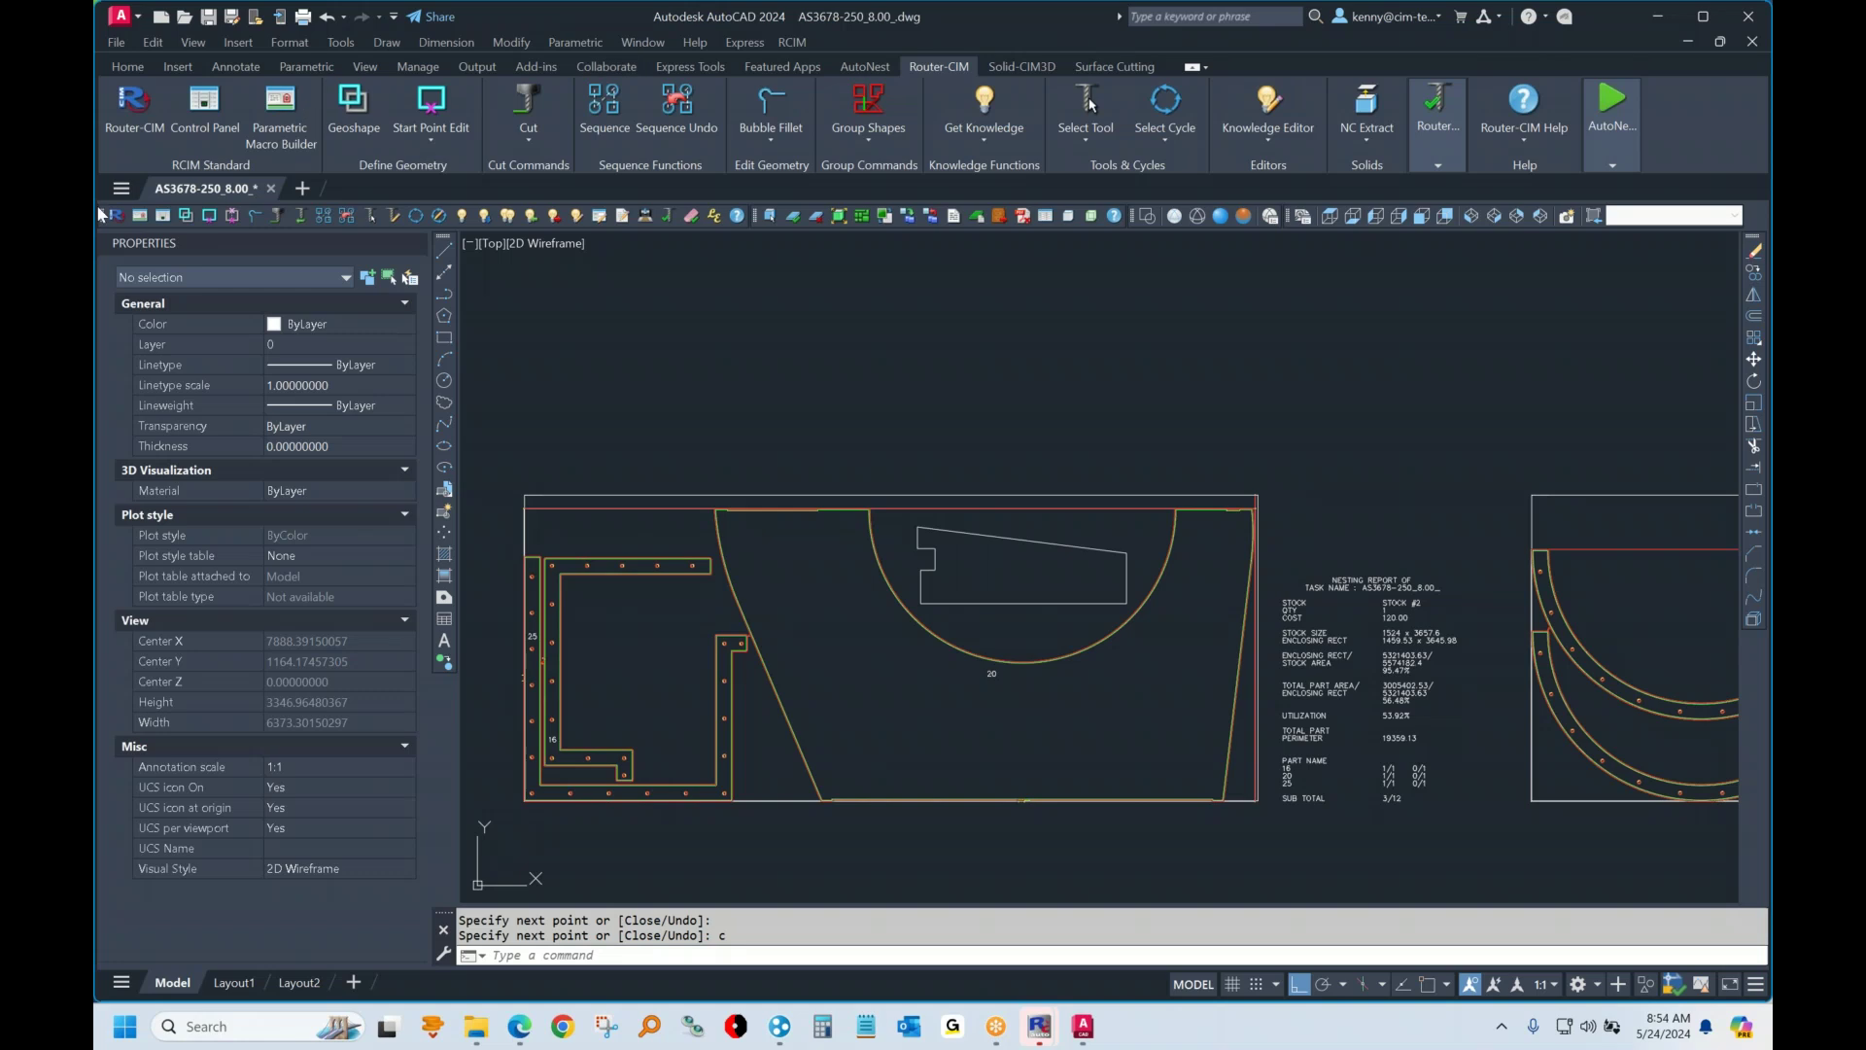
pyautogui.click(1090, 104)
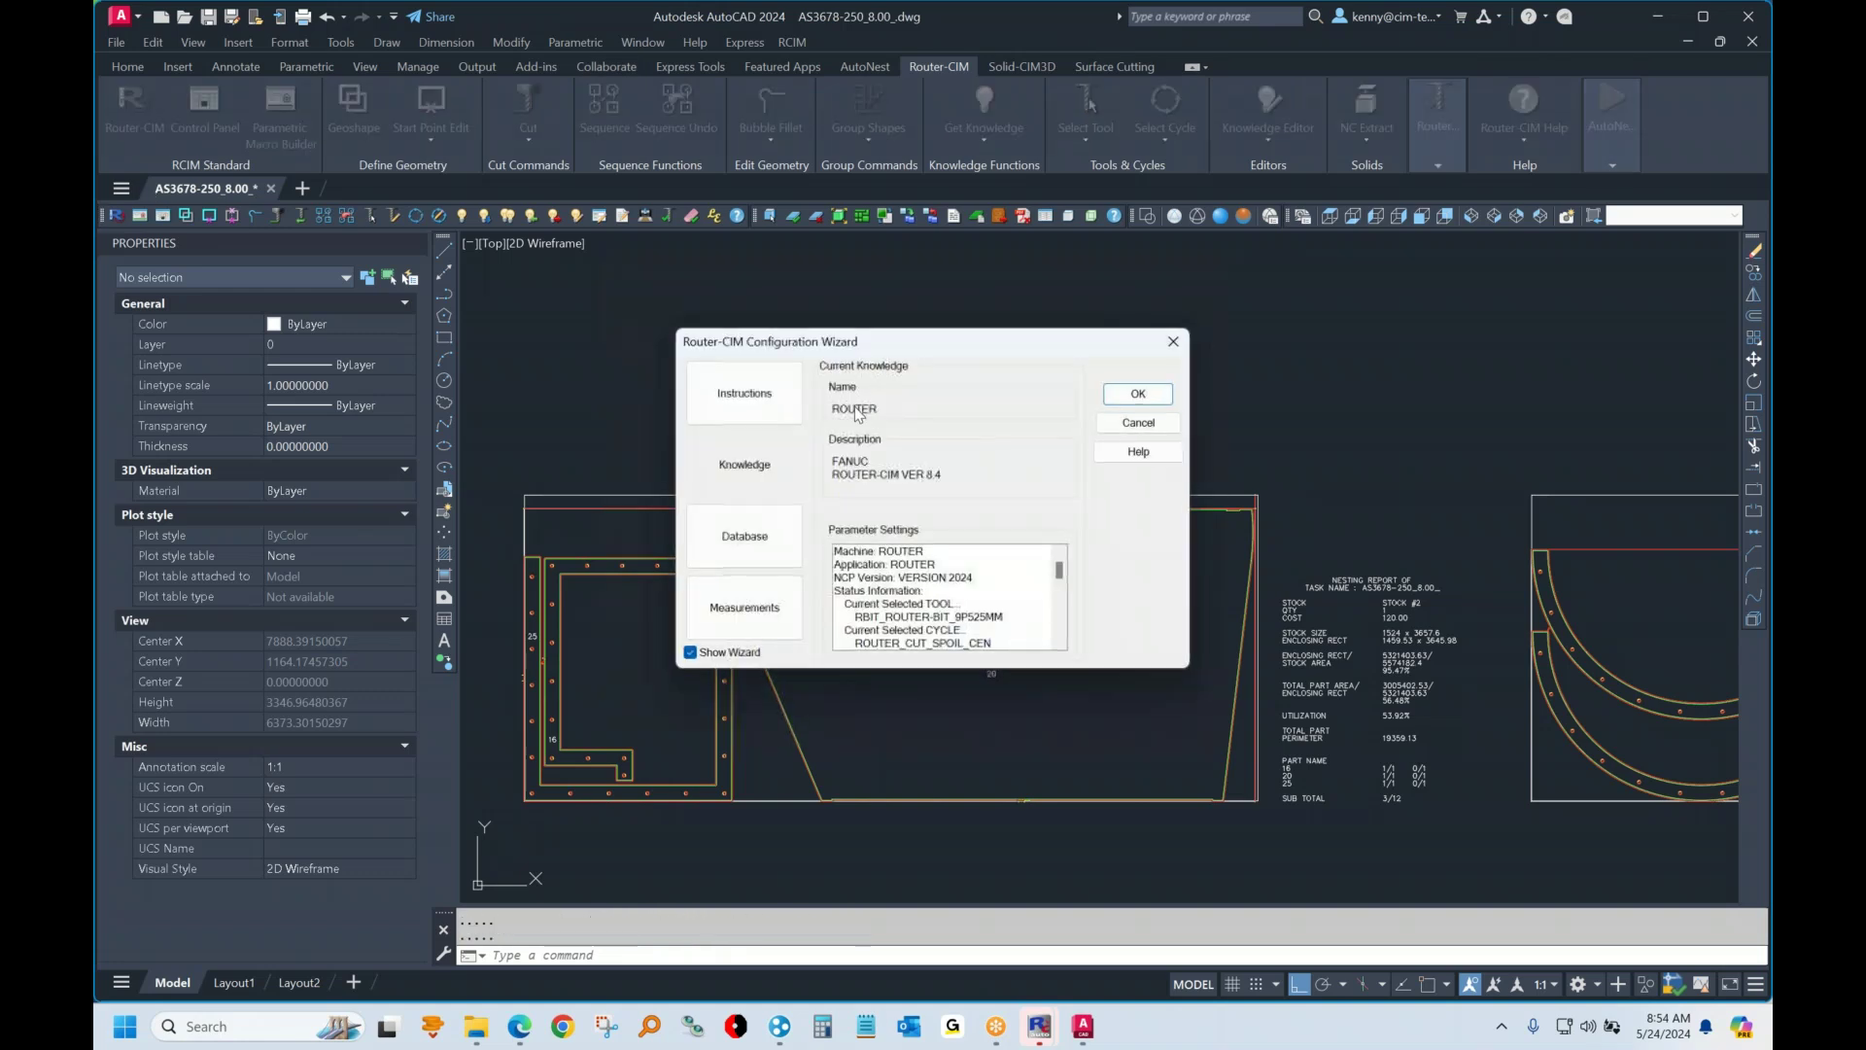
pyautogui.click(1150, 400)
pyautogui.write('as')
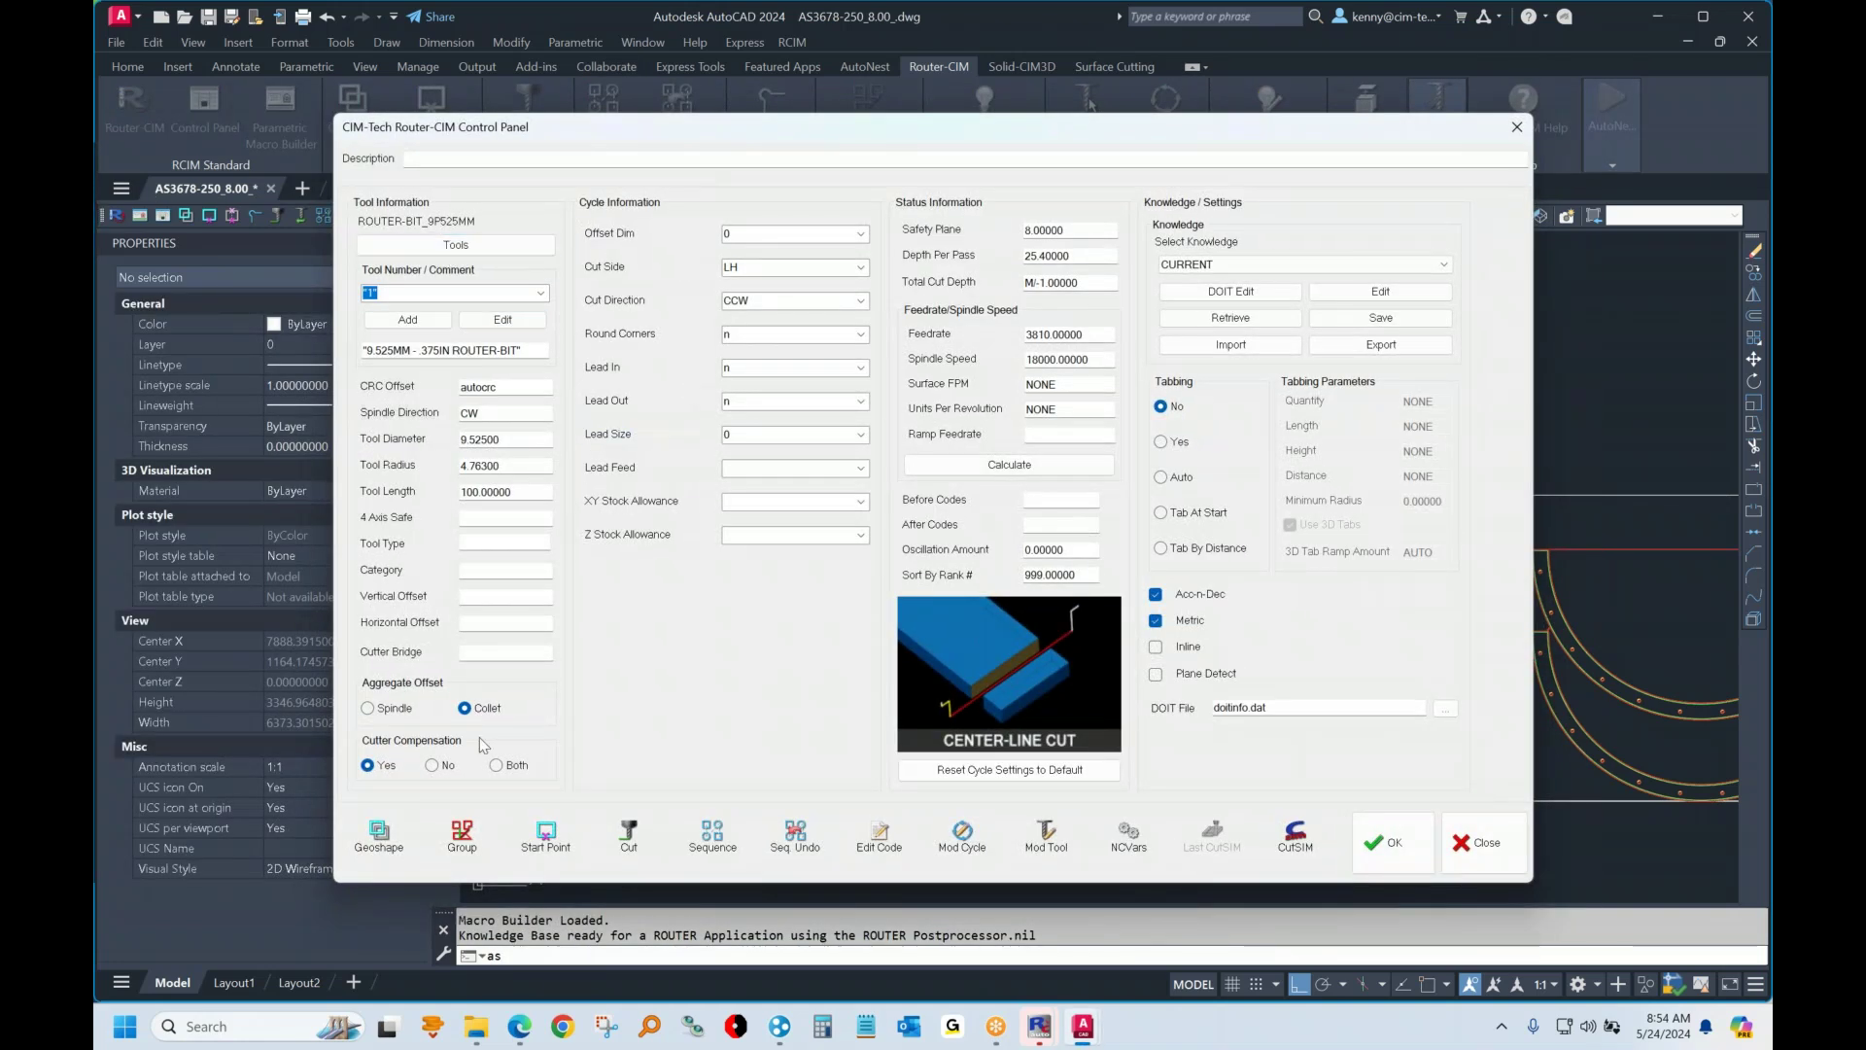
# Make the new outline a Geoshape with its start point on the top edge
pyautogui.click(379, 833)
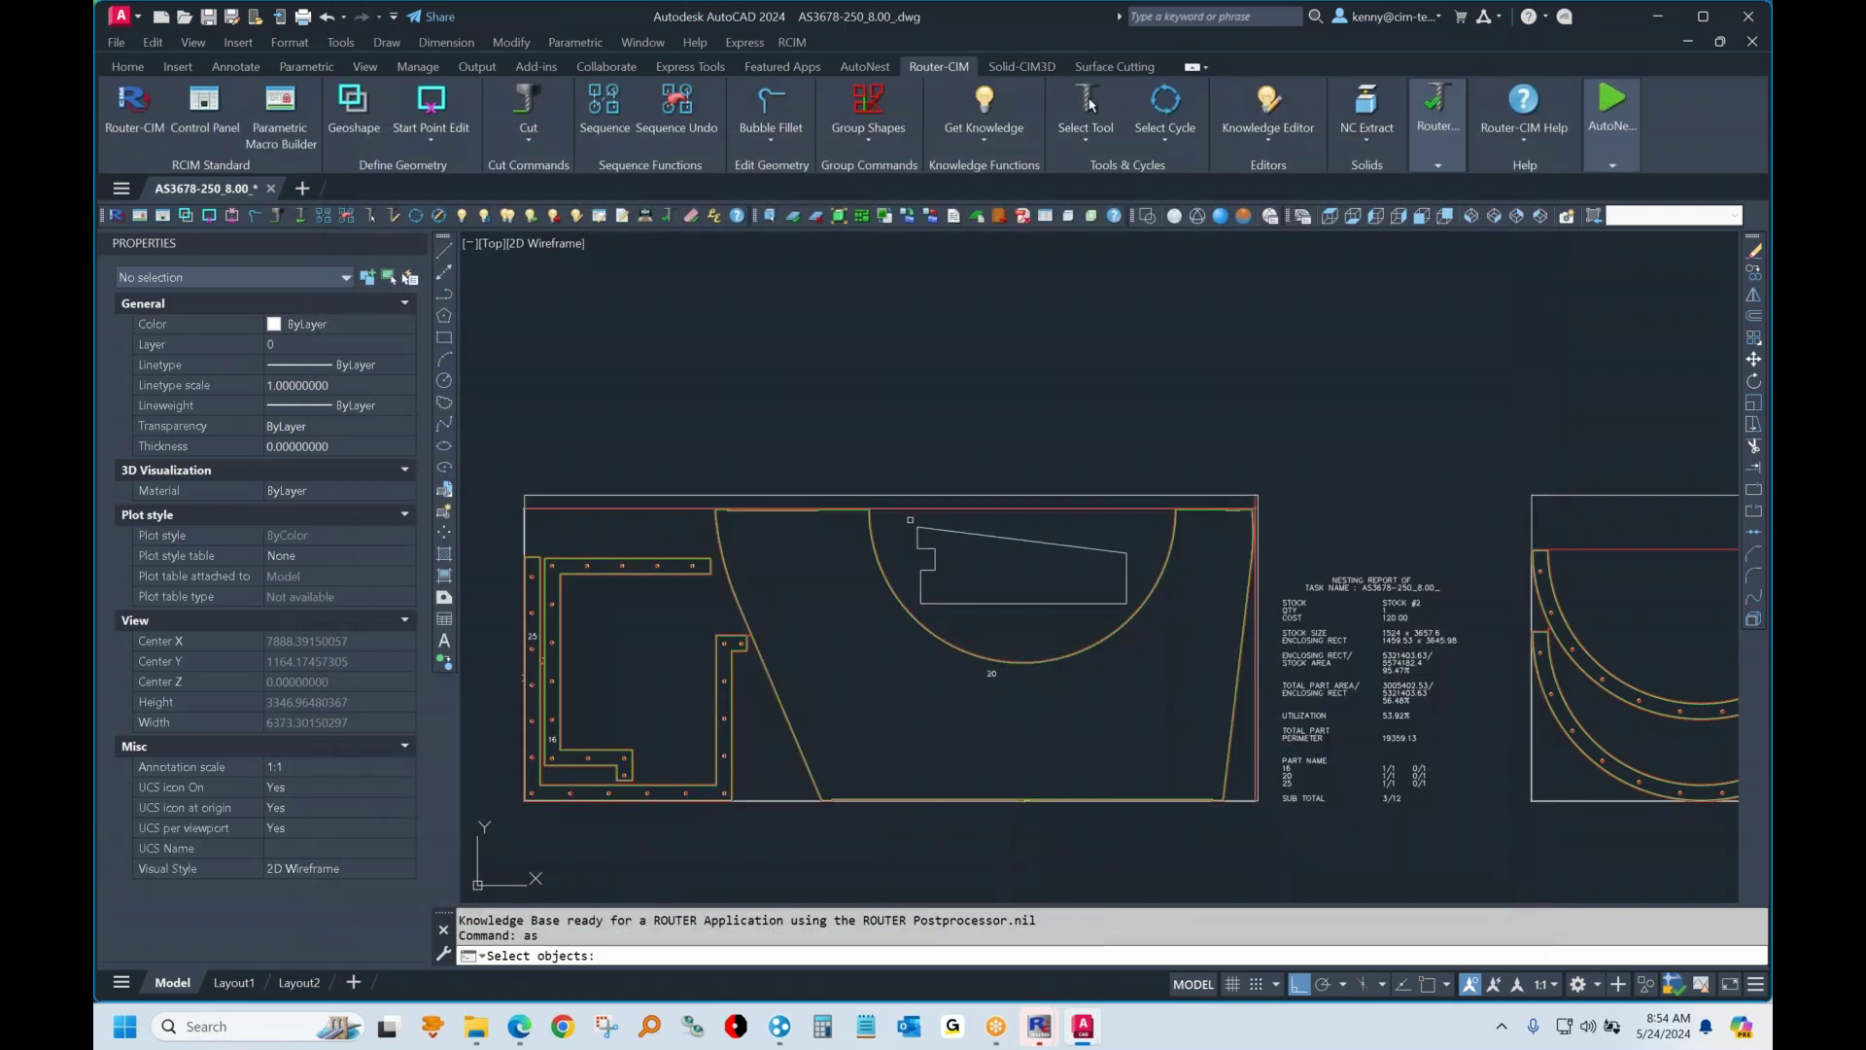
pyautogui.click(909, 520)
pyautogui.click(1159, 616)
pyautogui.press('Return')
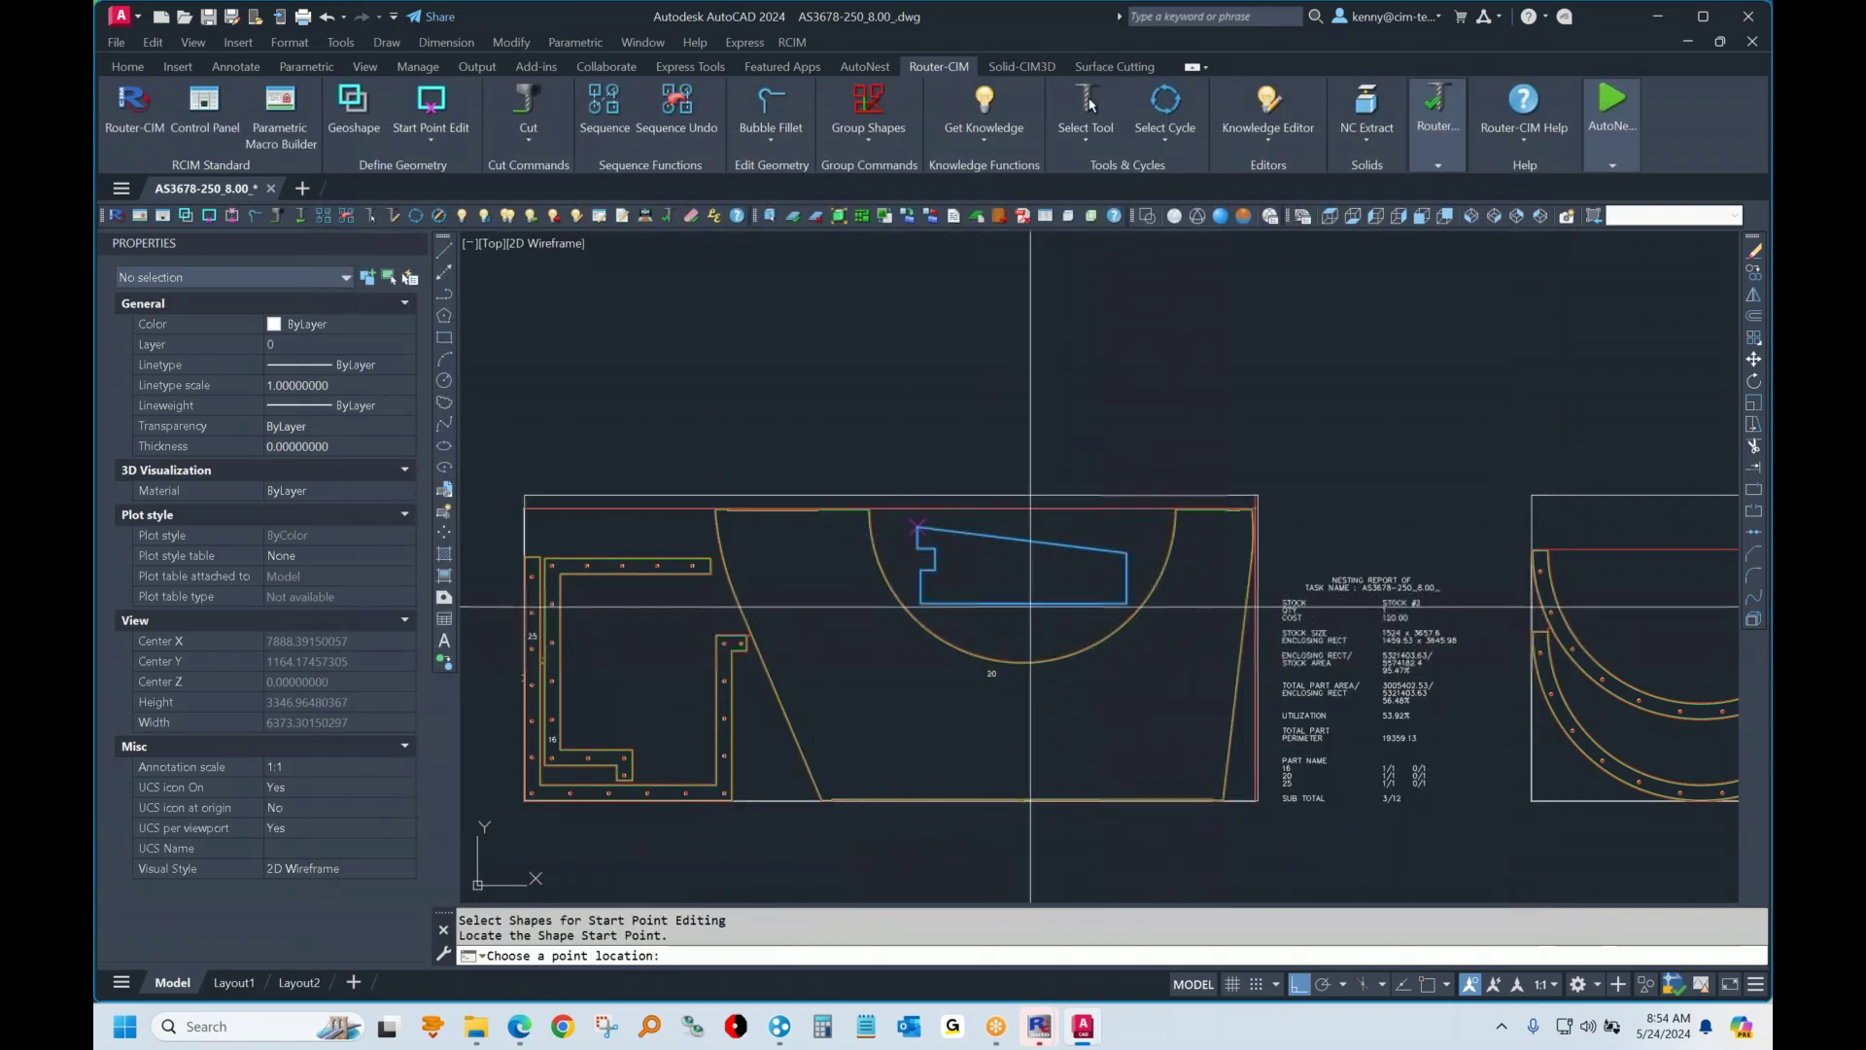
pyautogui.click(1023, 539)
pyautogui.press('Return')
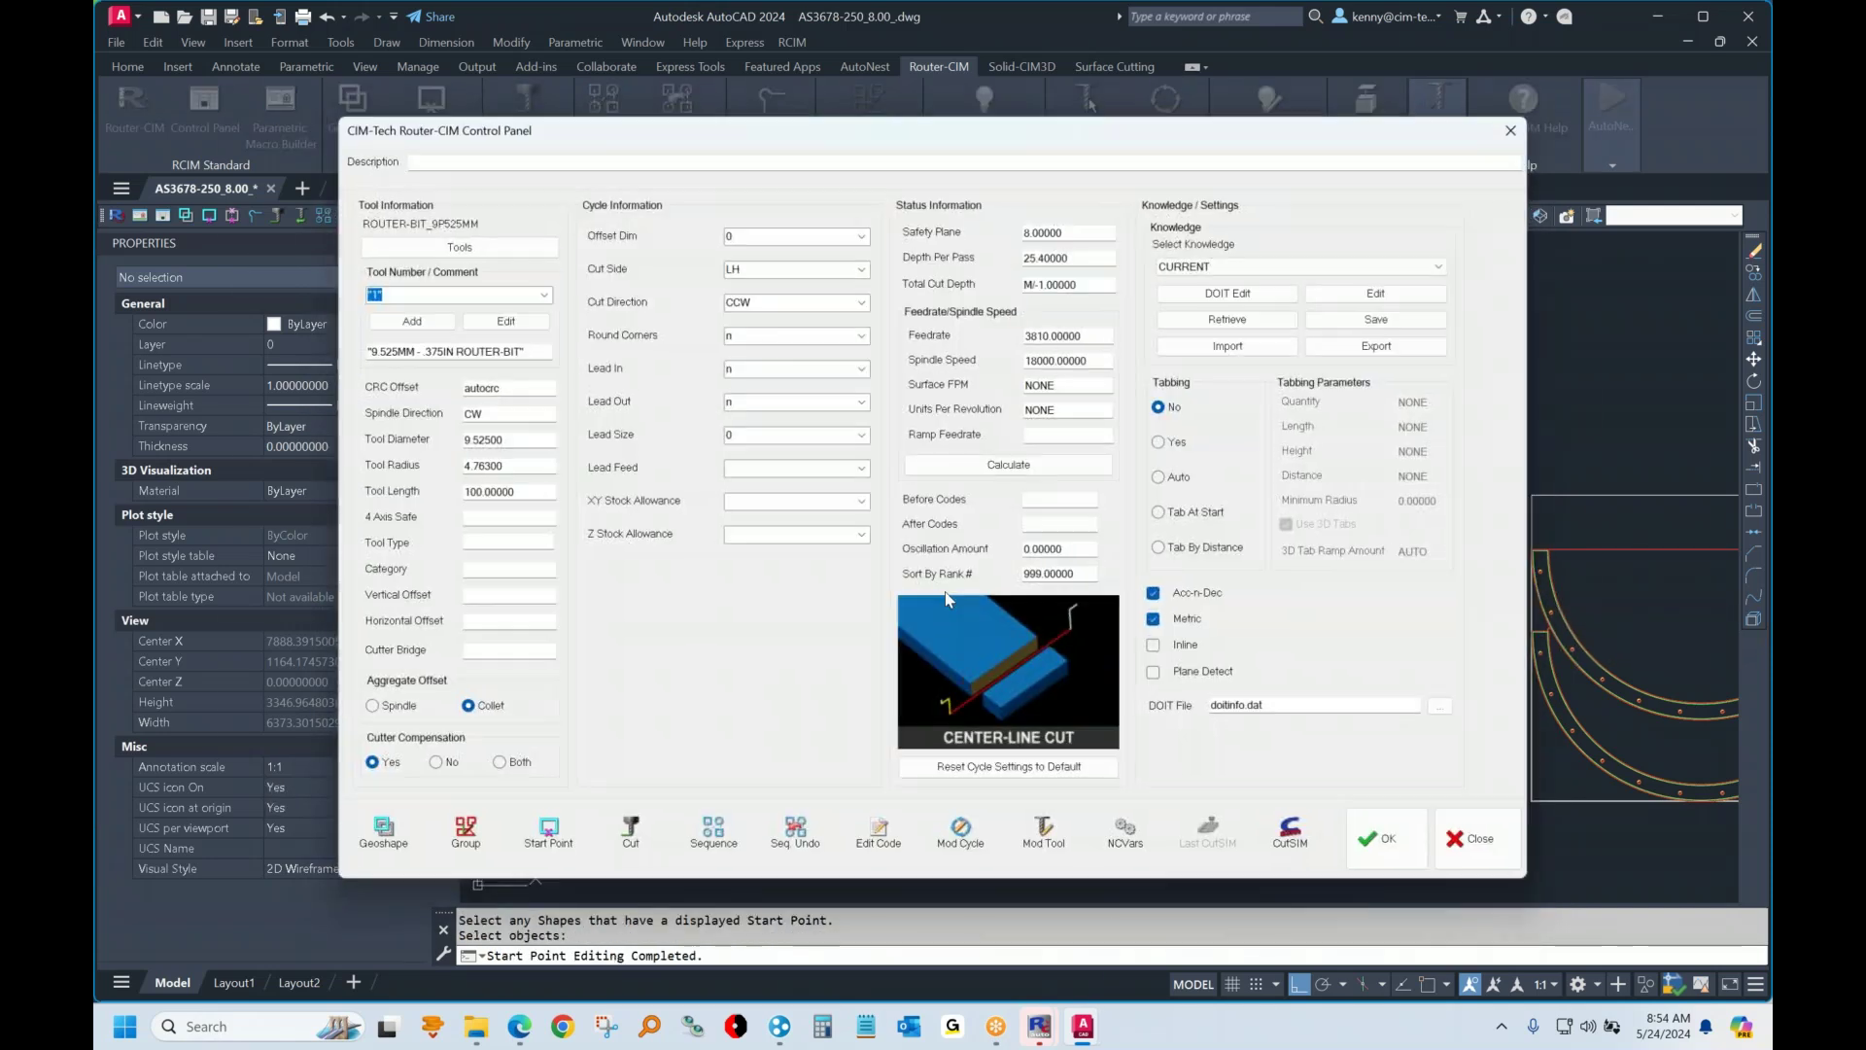
# Retrieve conditions from an existing cycle and cut the outline with PLUNGE OUTSIDE
pyautogui.click(1231, 319)
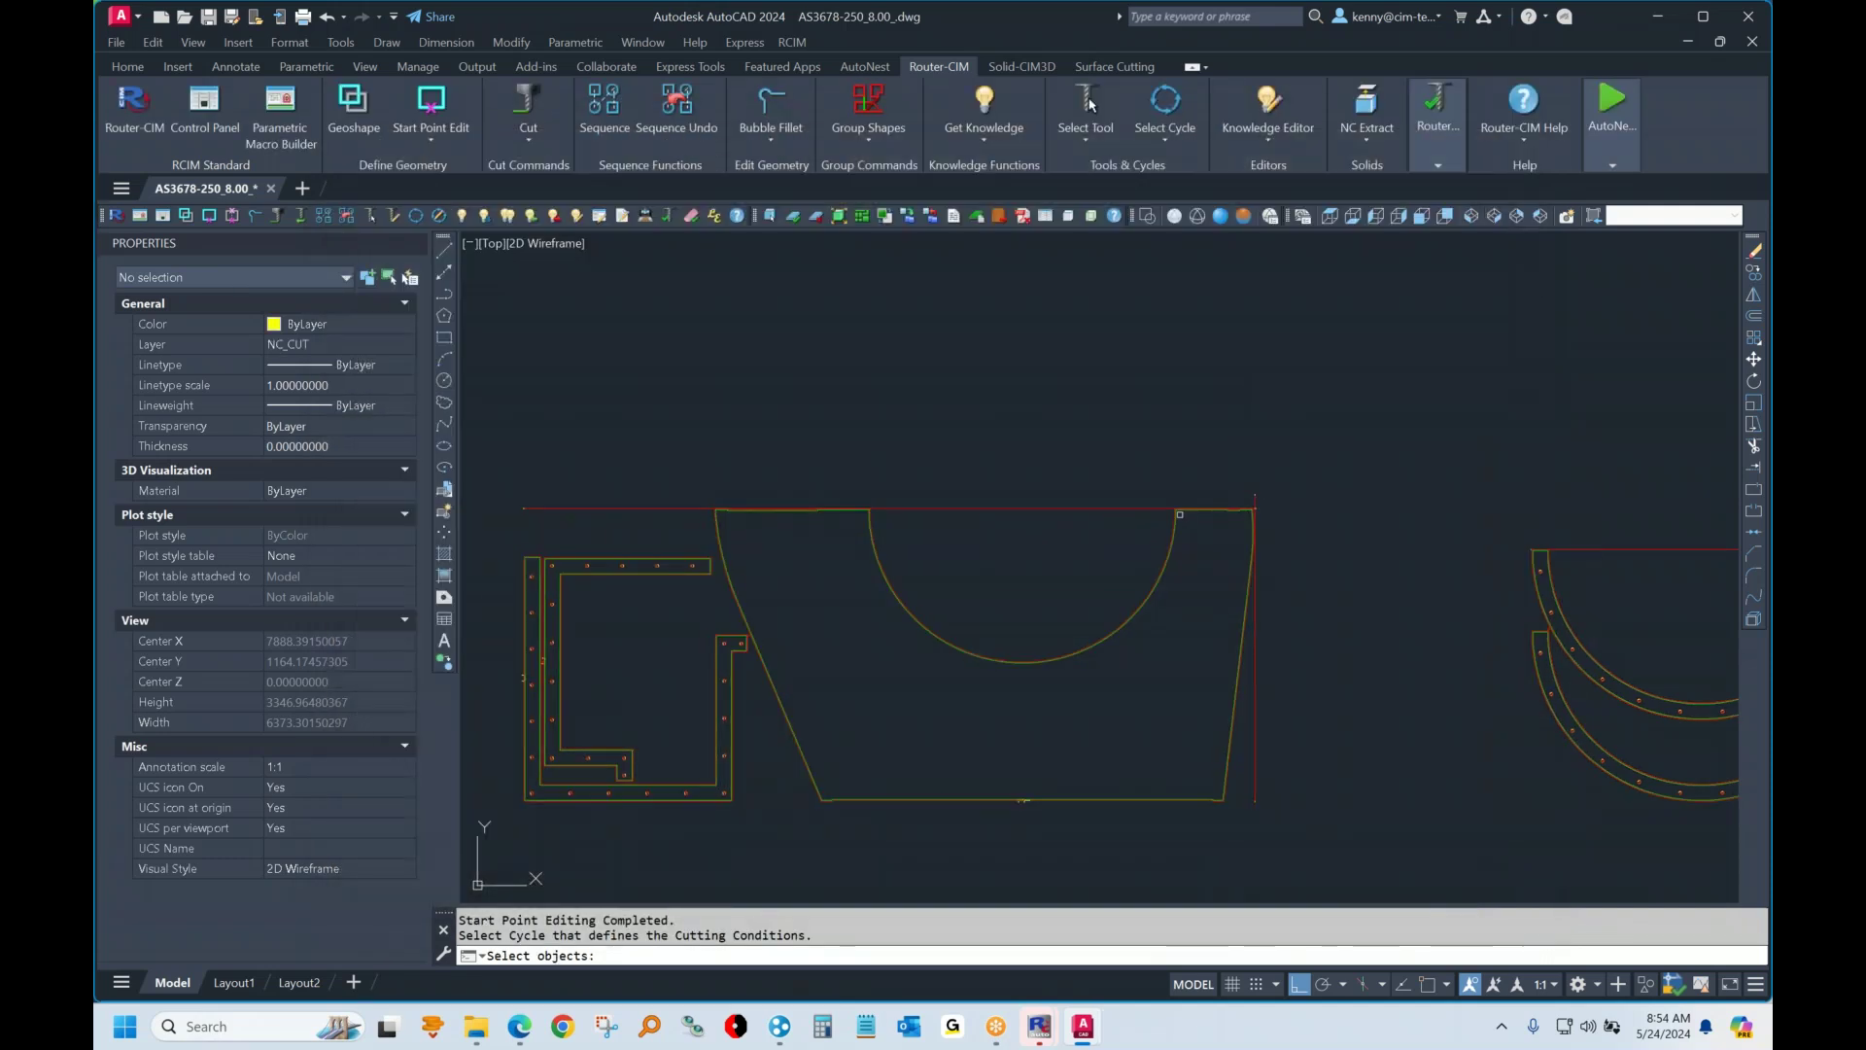
pyautogui.click(1006, 509)
pyautogui.press('Return')
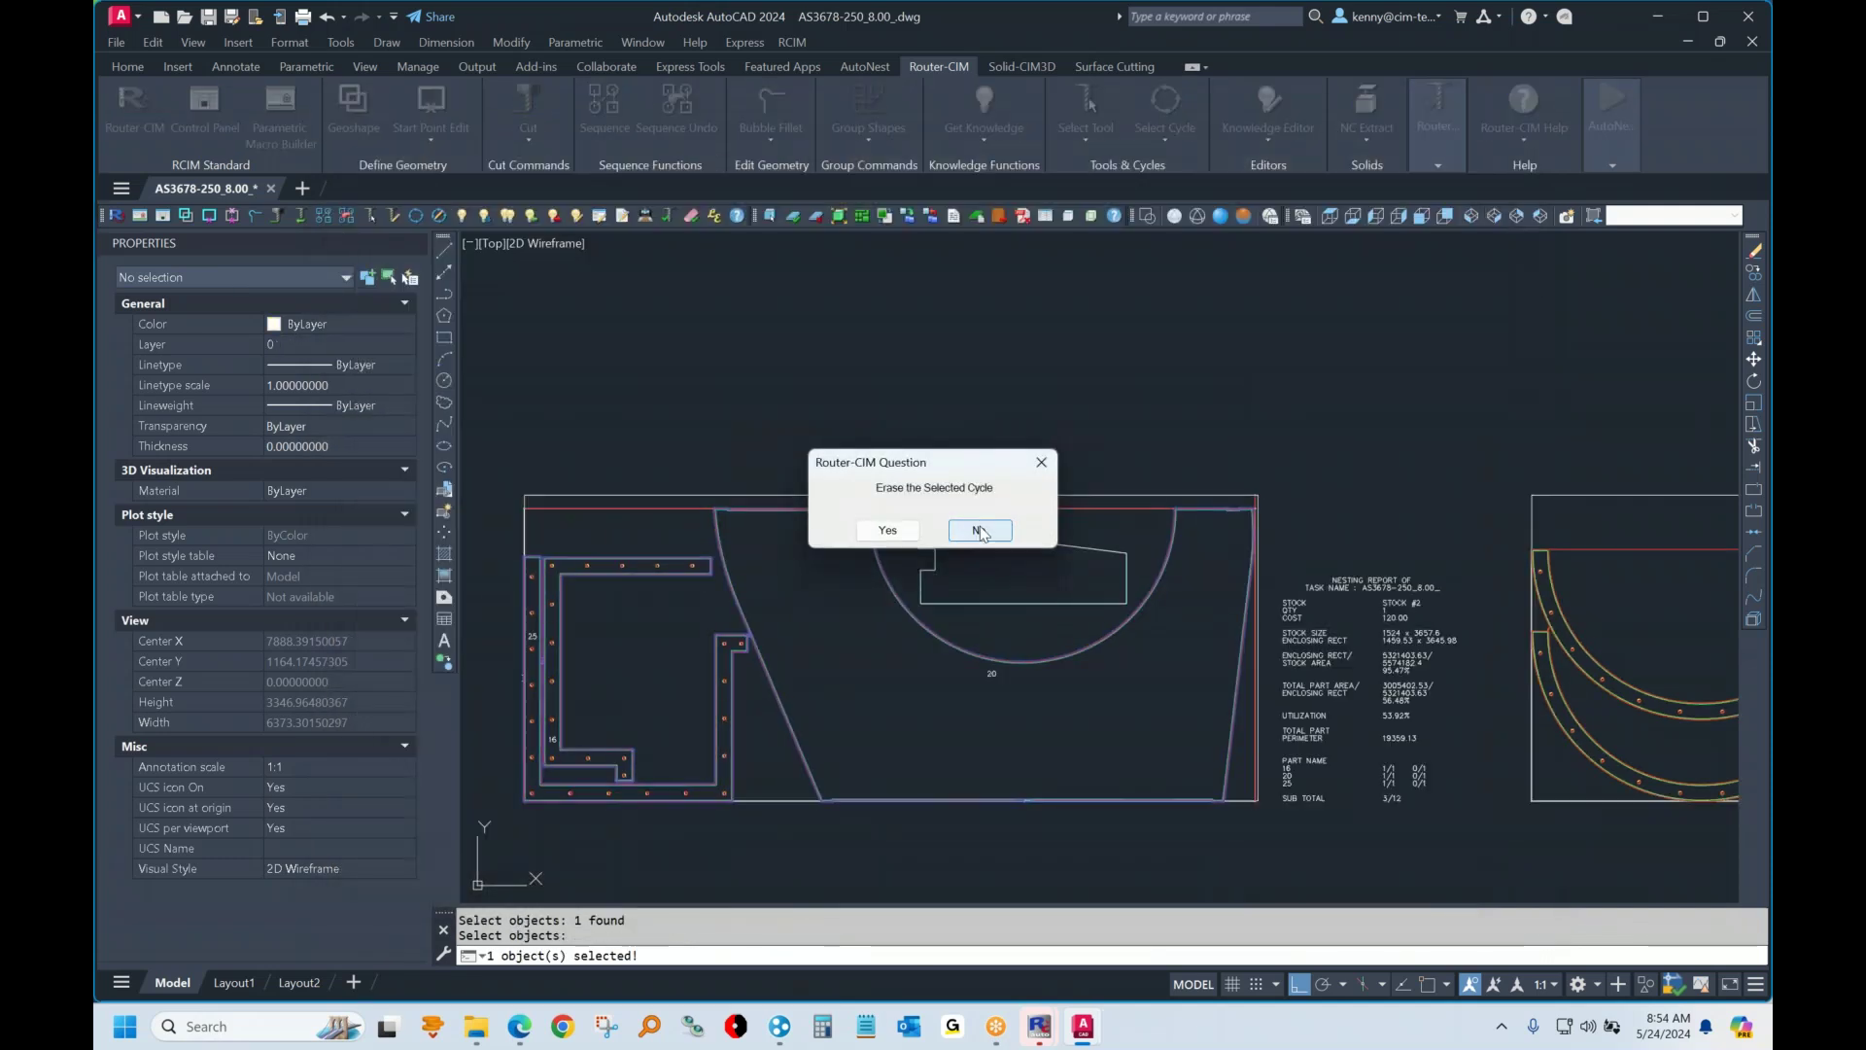
pyautogui.click(980, 530)
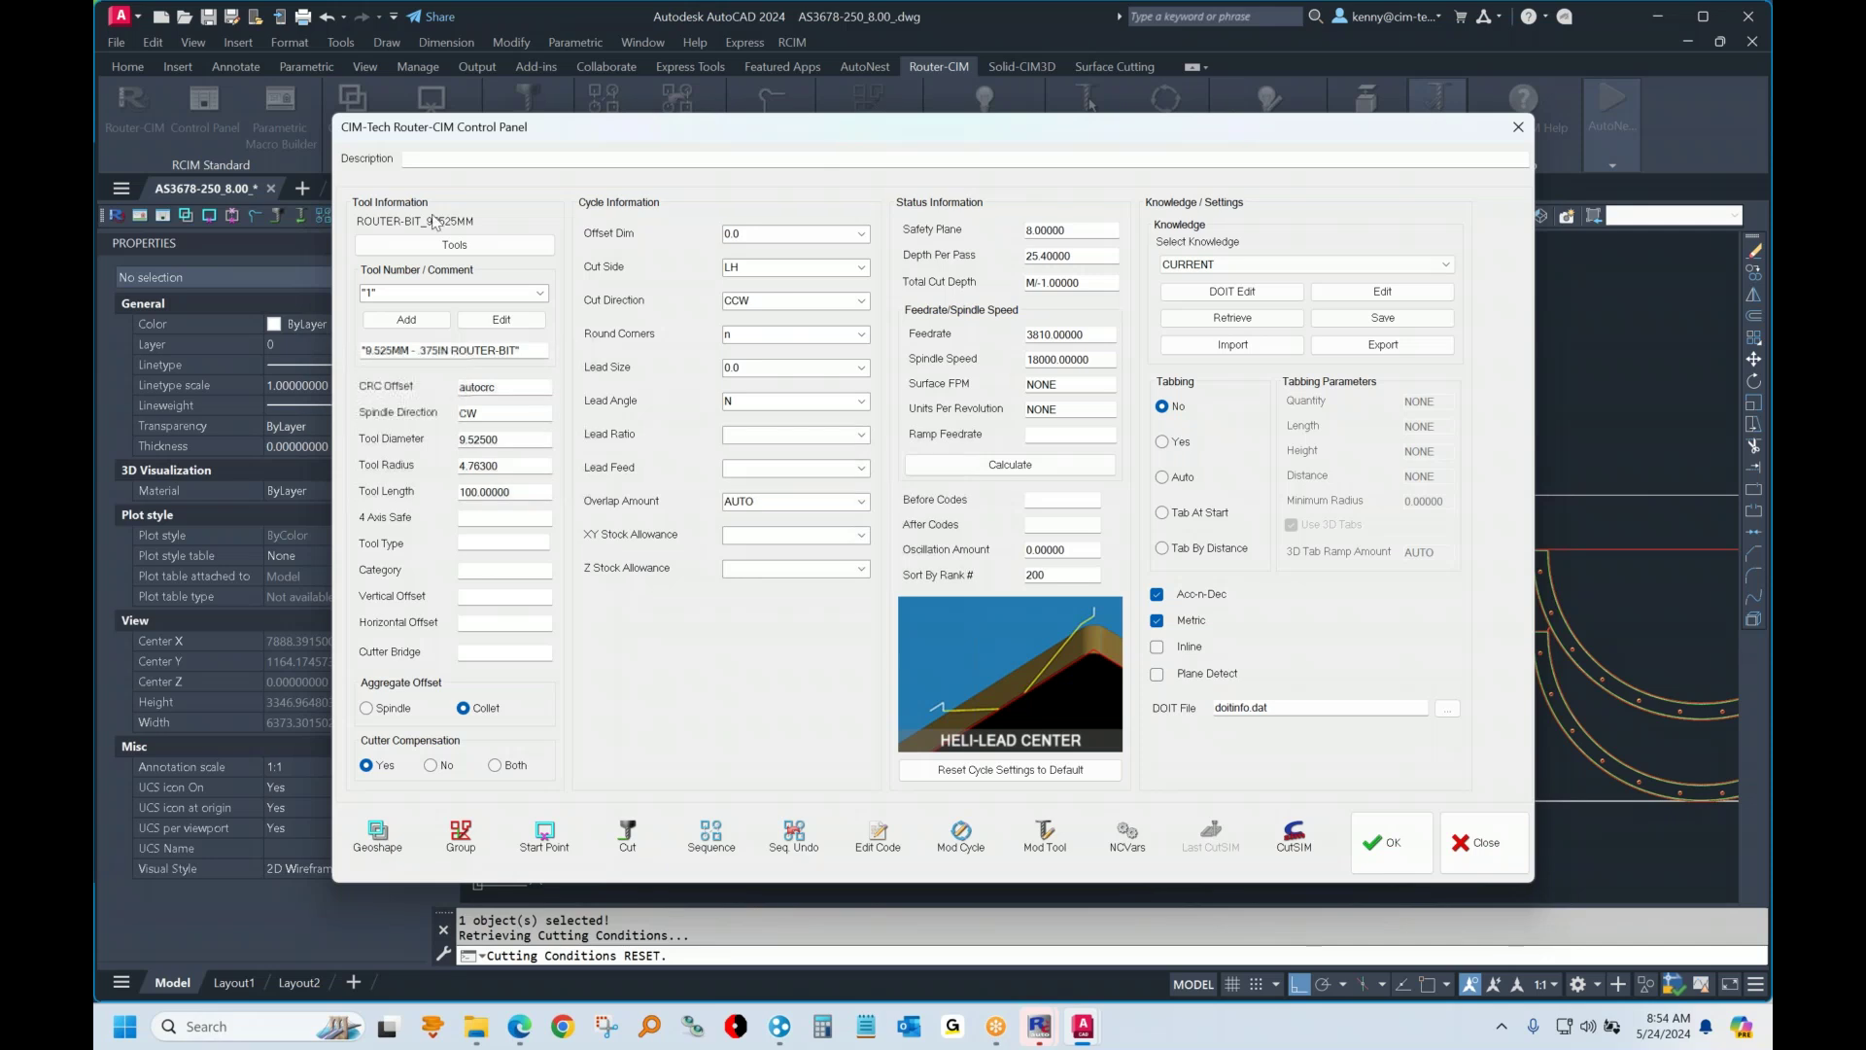
pyautogui.click(1004, 688)
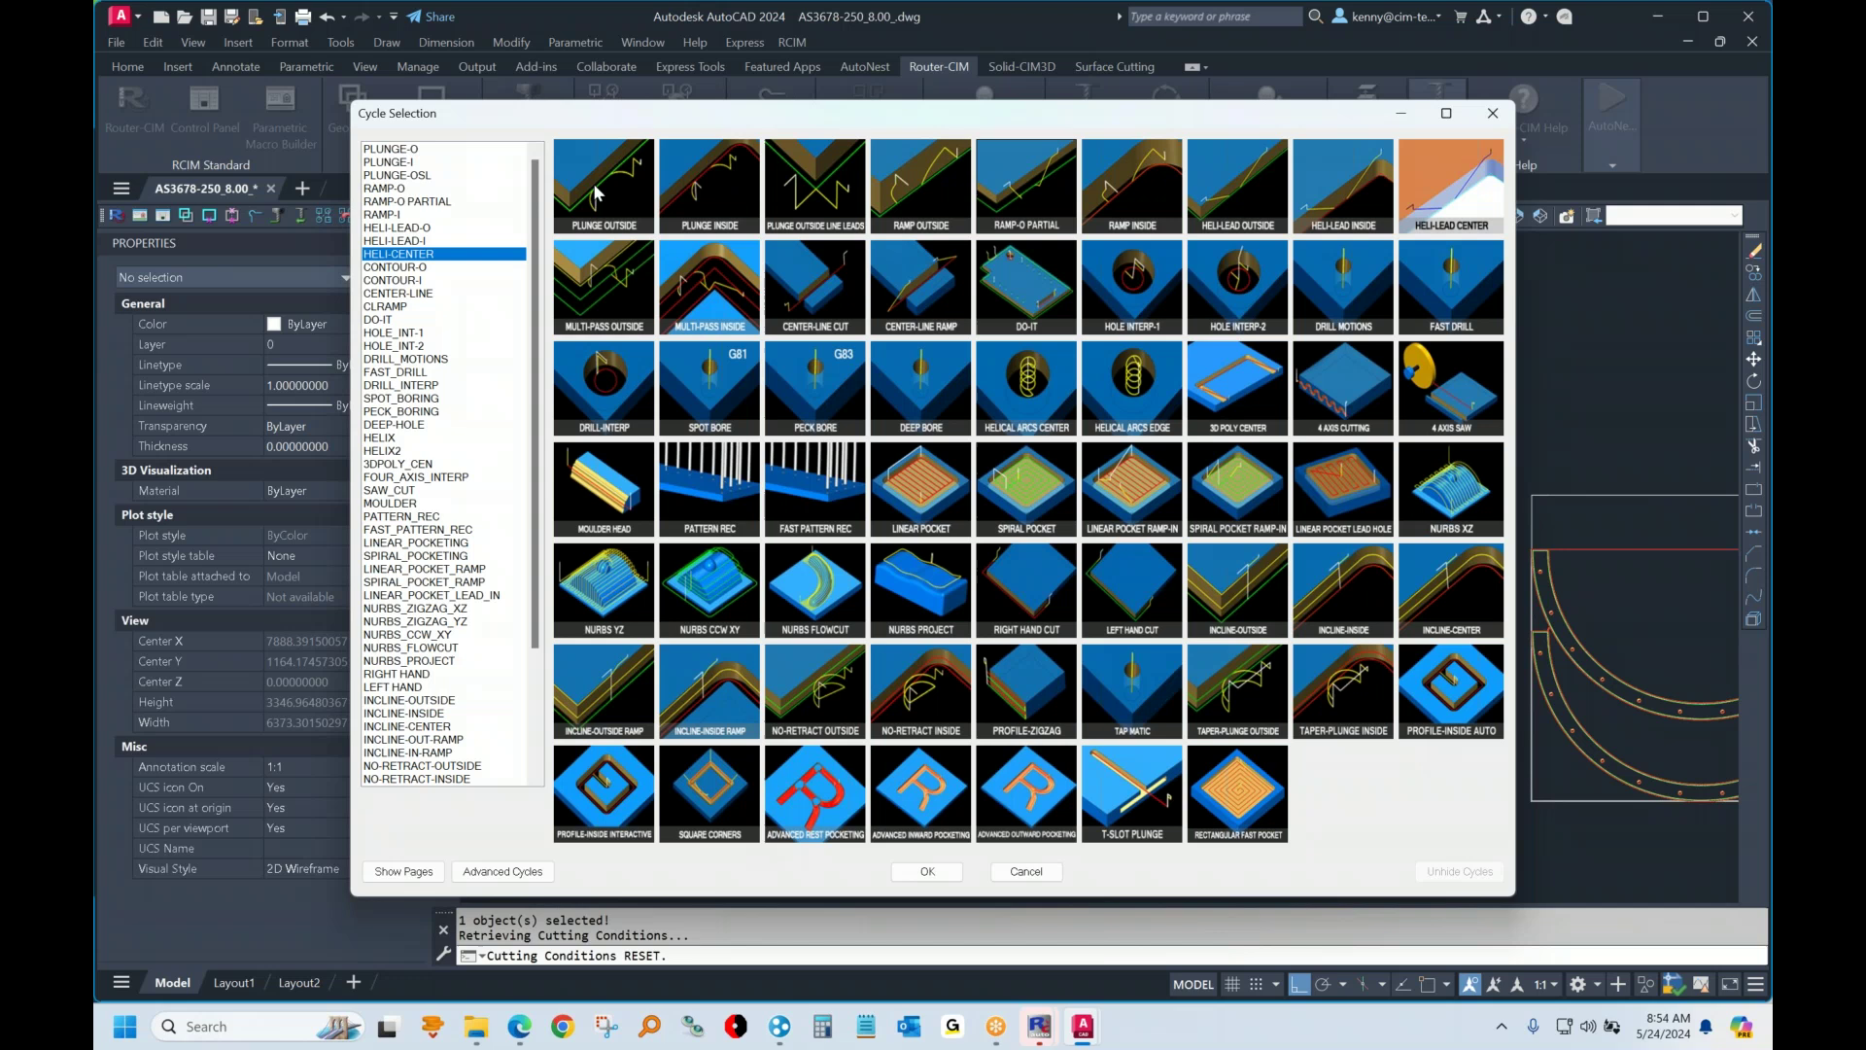
pyautogui.doubleClick(626, 190)
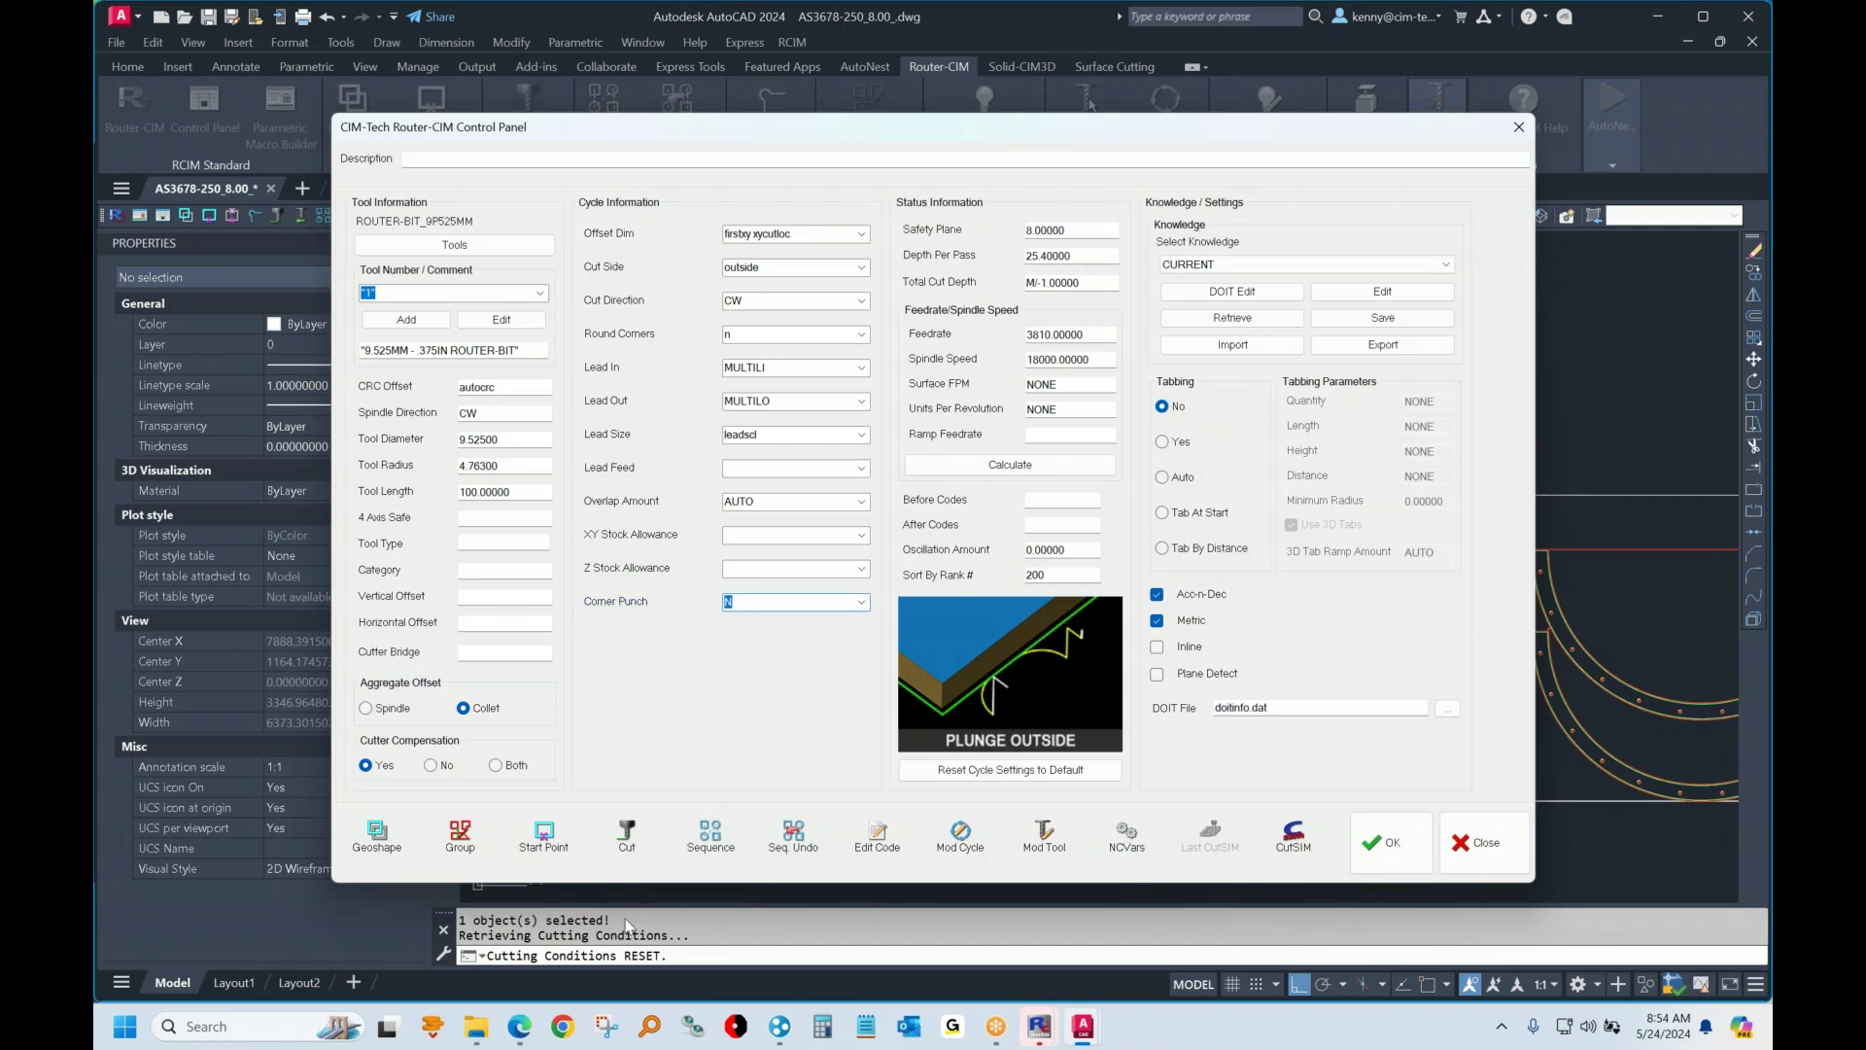
pyautogui.click(627, 835)
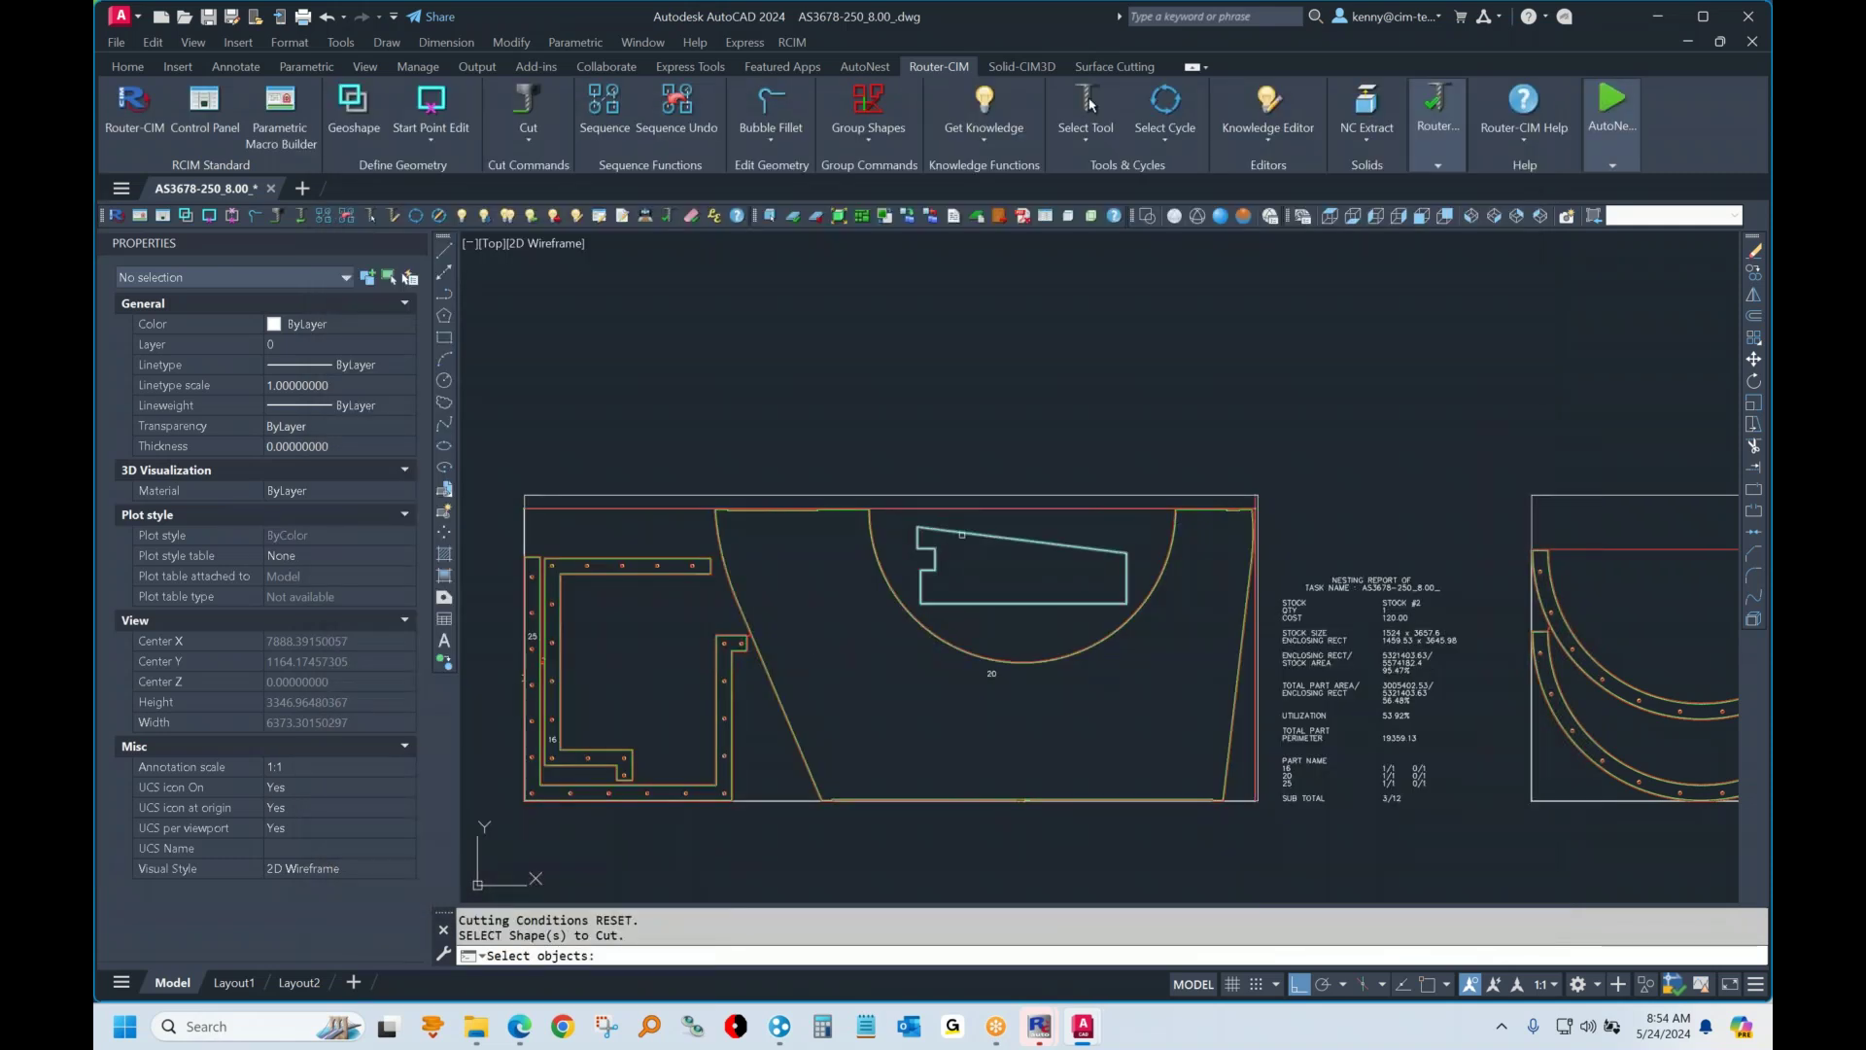
pyautogui.press('Return')
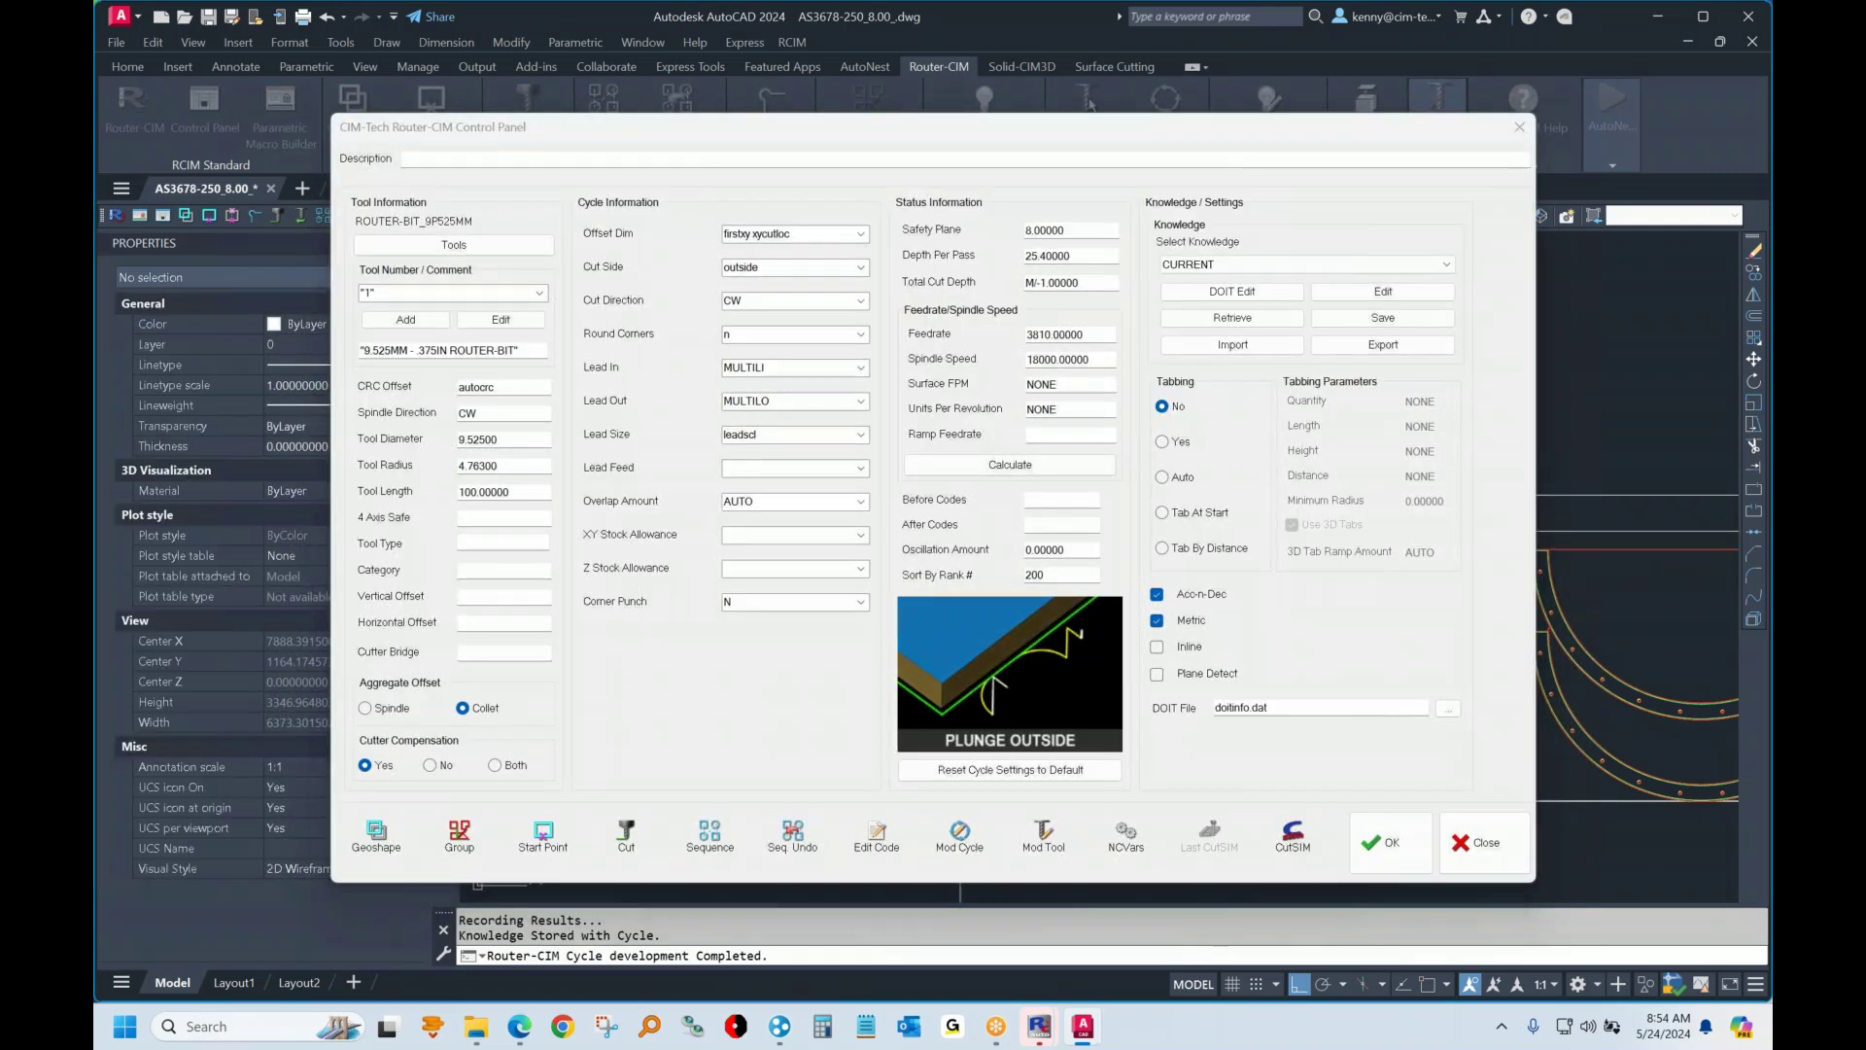
pyautogui.click(1095, 845)
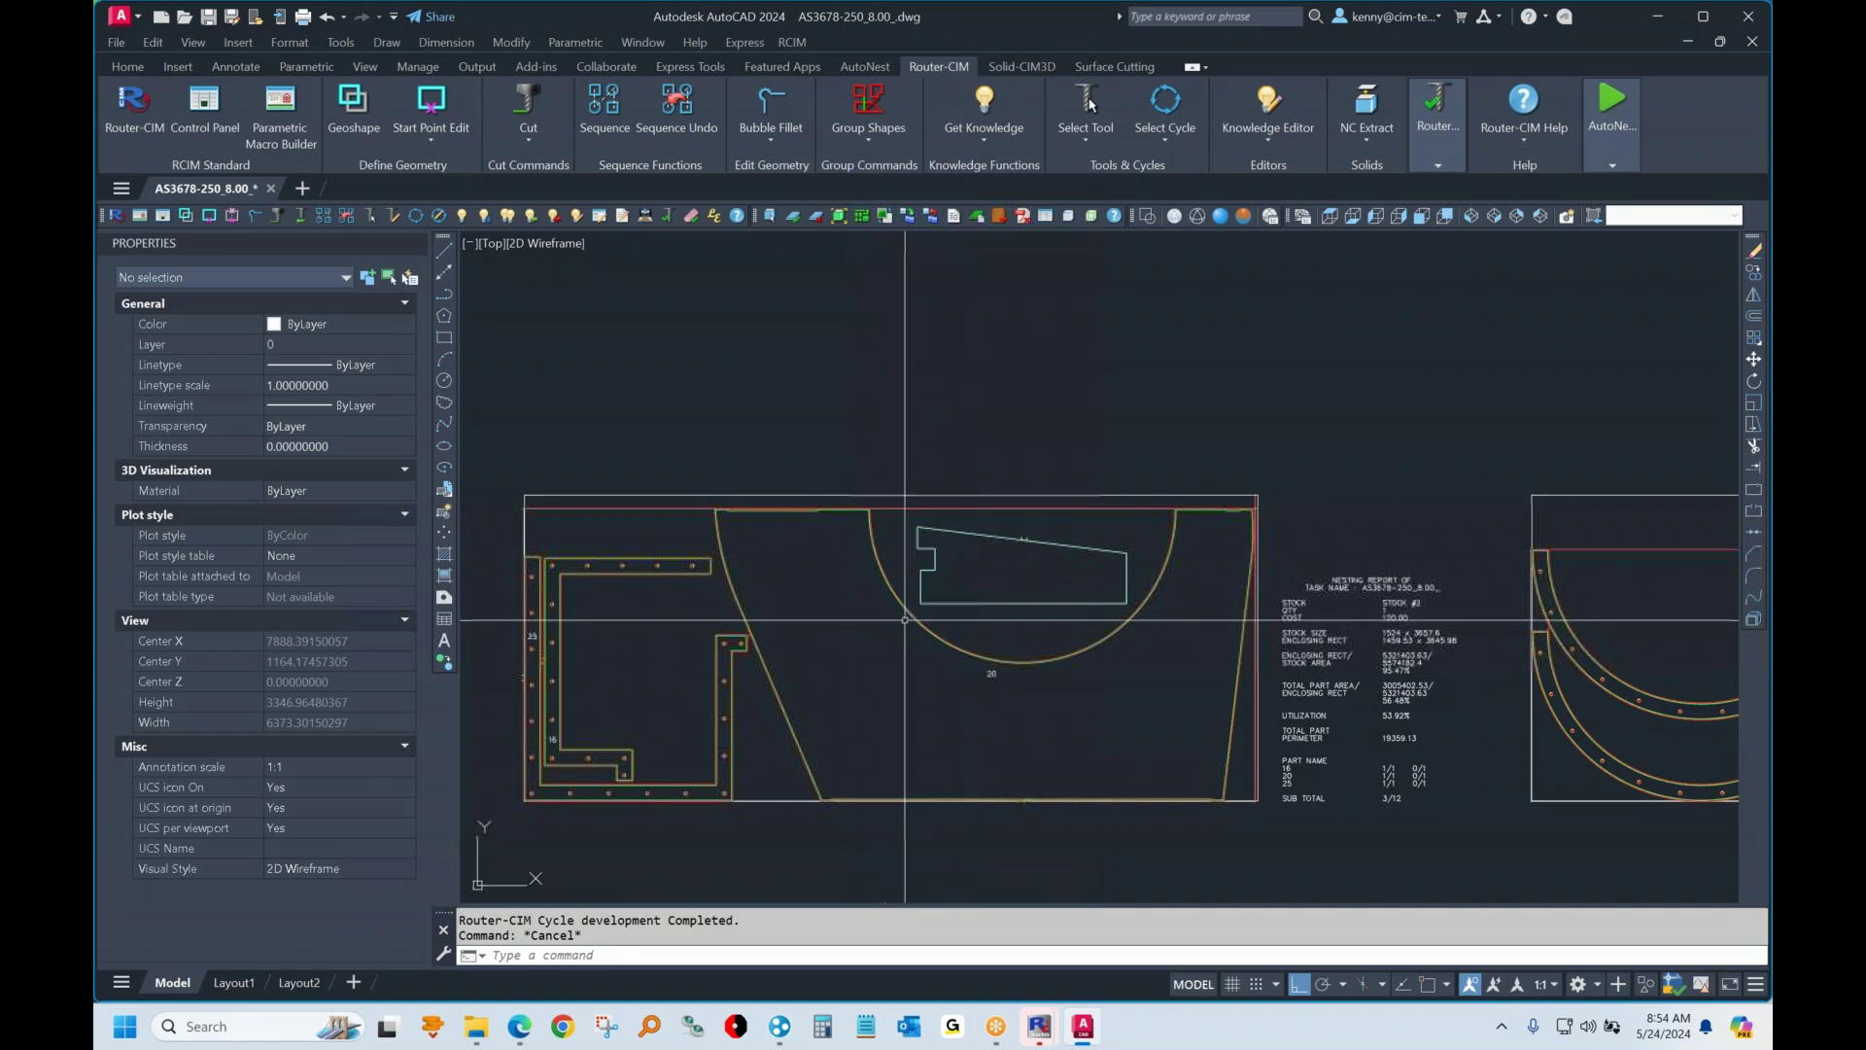
# Start sequencing with SE and window-select all of the part's cut cycles
pyautogui.scroll(-2, 885, 625)
pyautogui.scroll(3, 884, 625)
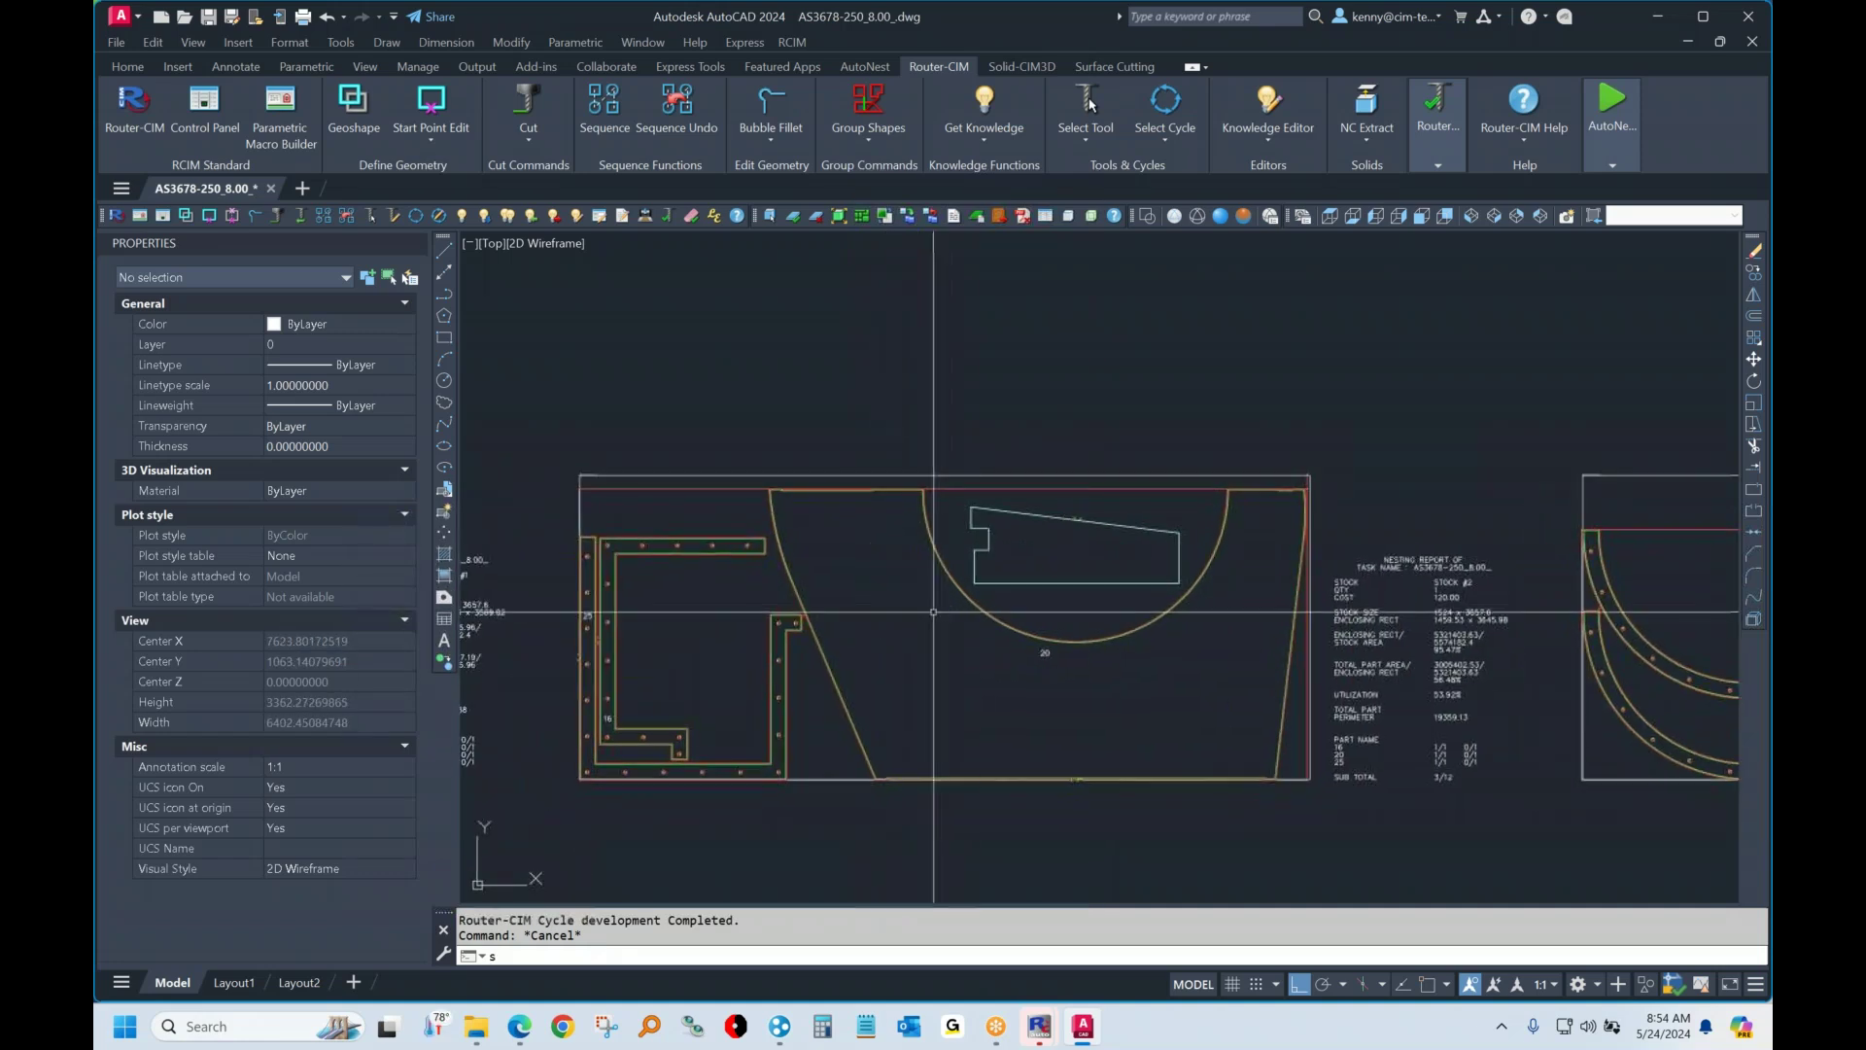
pyautogui.write('se')
pyautogui.press('Return')
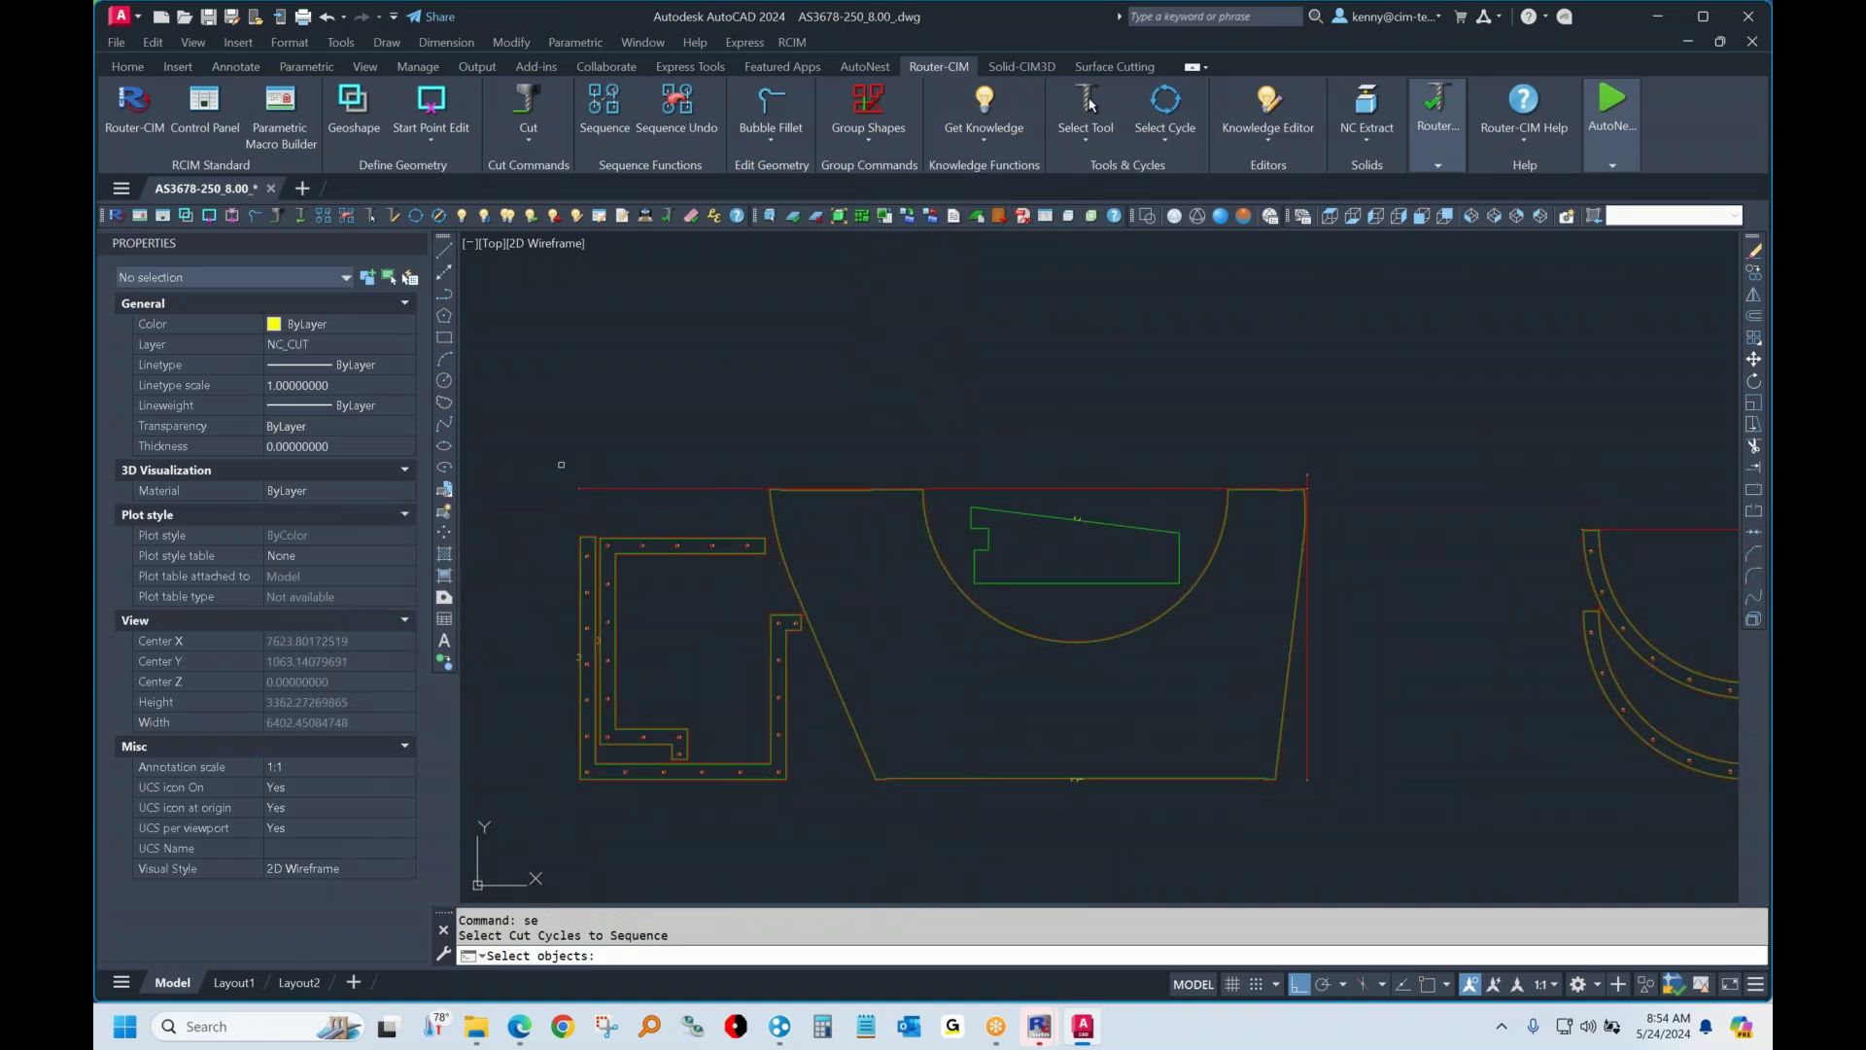
pyautogui.click(561, 465)
pyautogui.click(1331, 773)
pyautogui.press('Return')
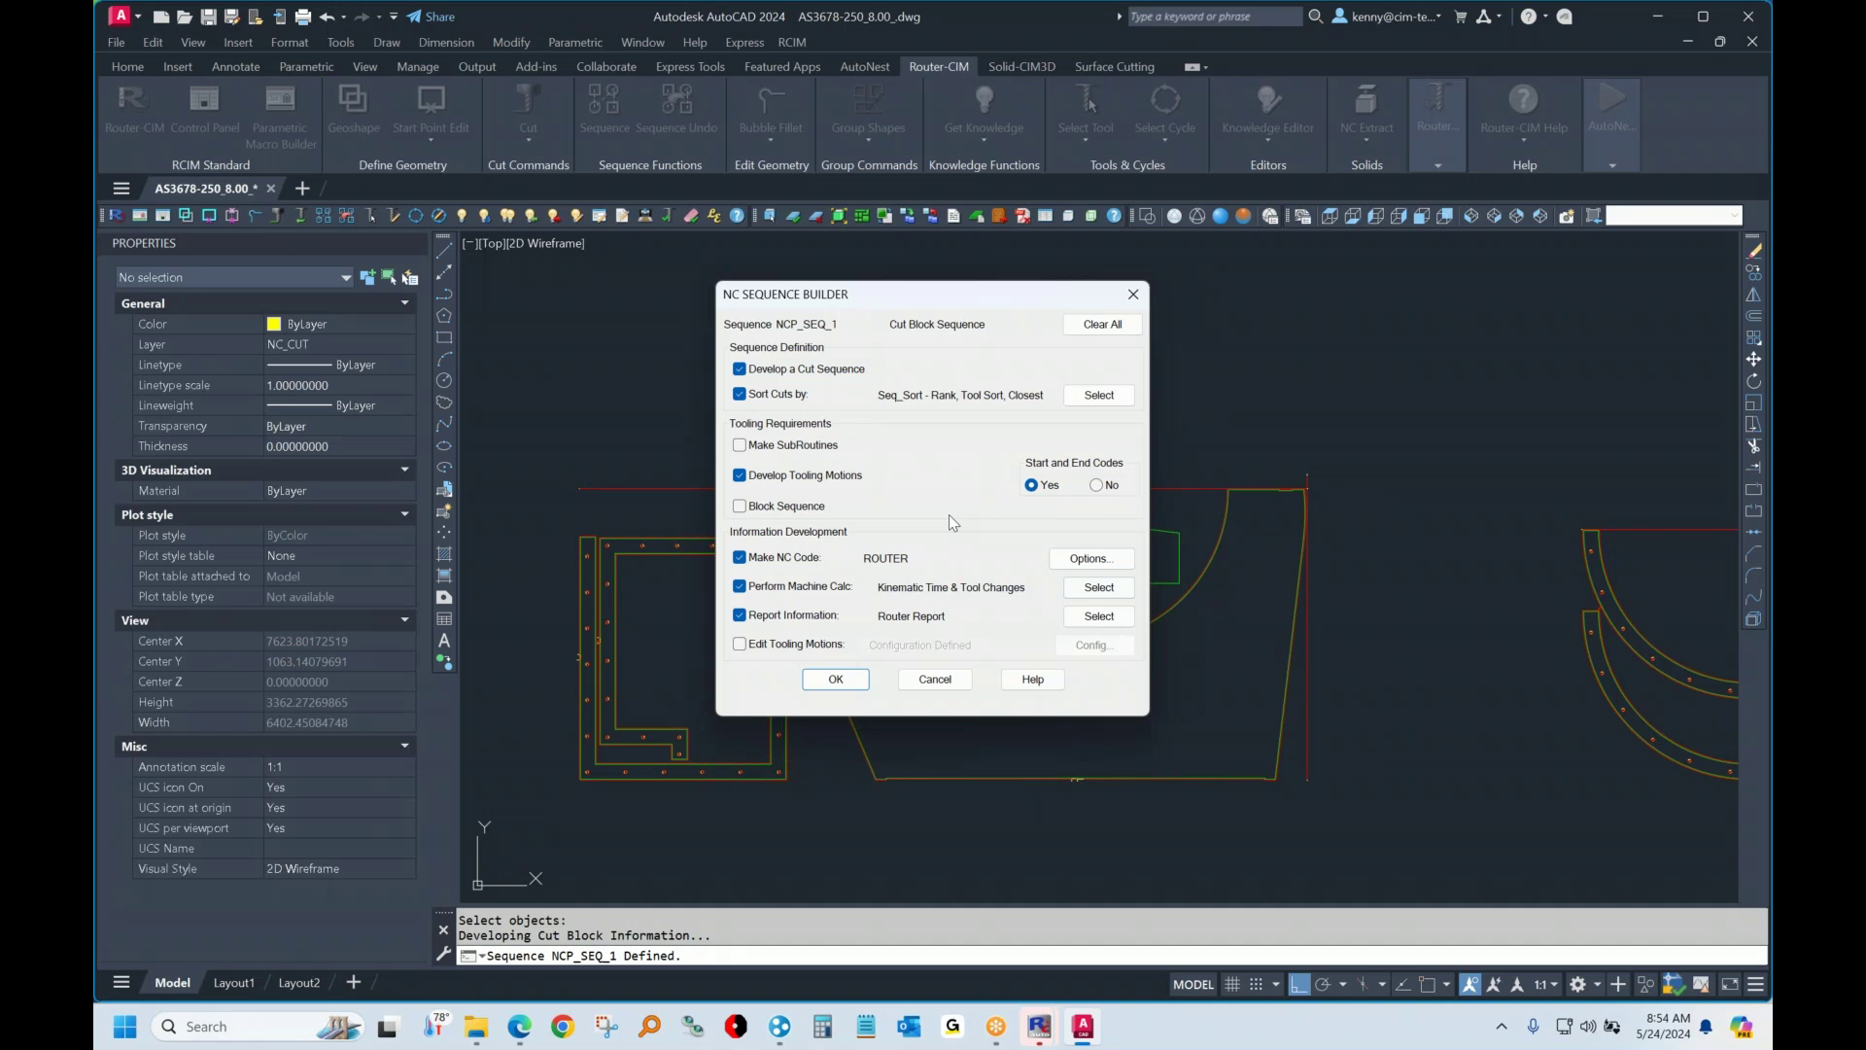
# Keep Rank/Tool Sort/Closest Point sorting, accept NC options, and set the origin lower-left
pyautogui.click(1090, 398)
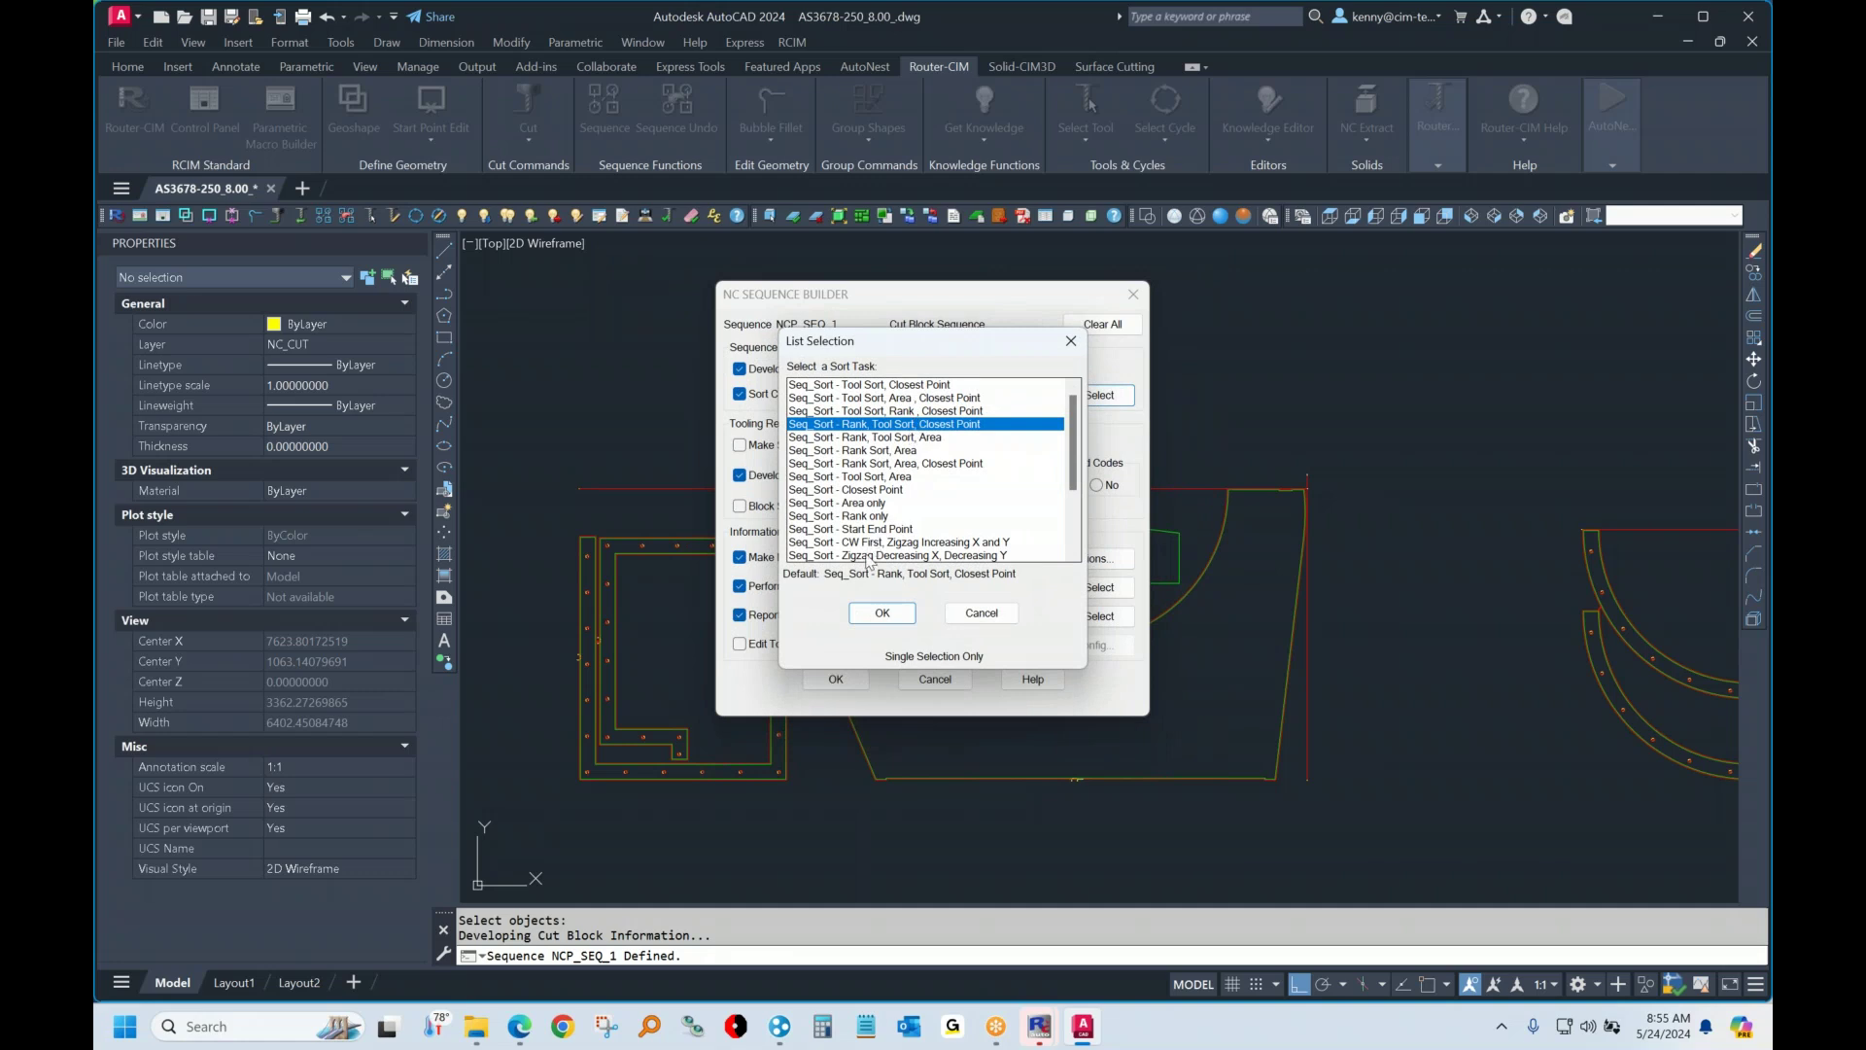
pyautogui.click(882, 615)
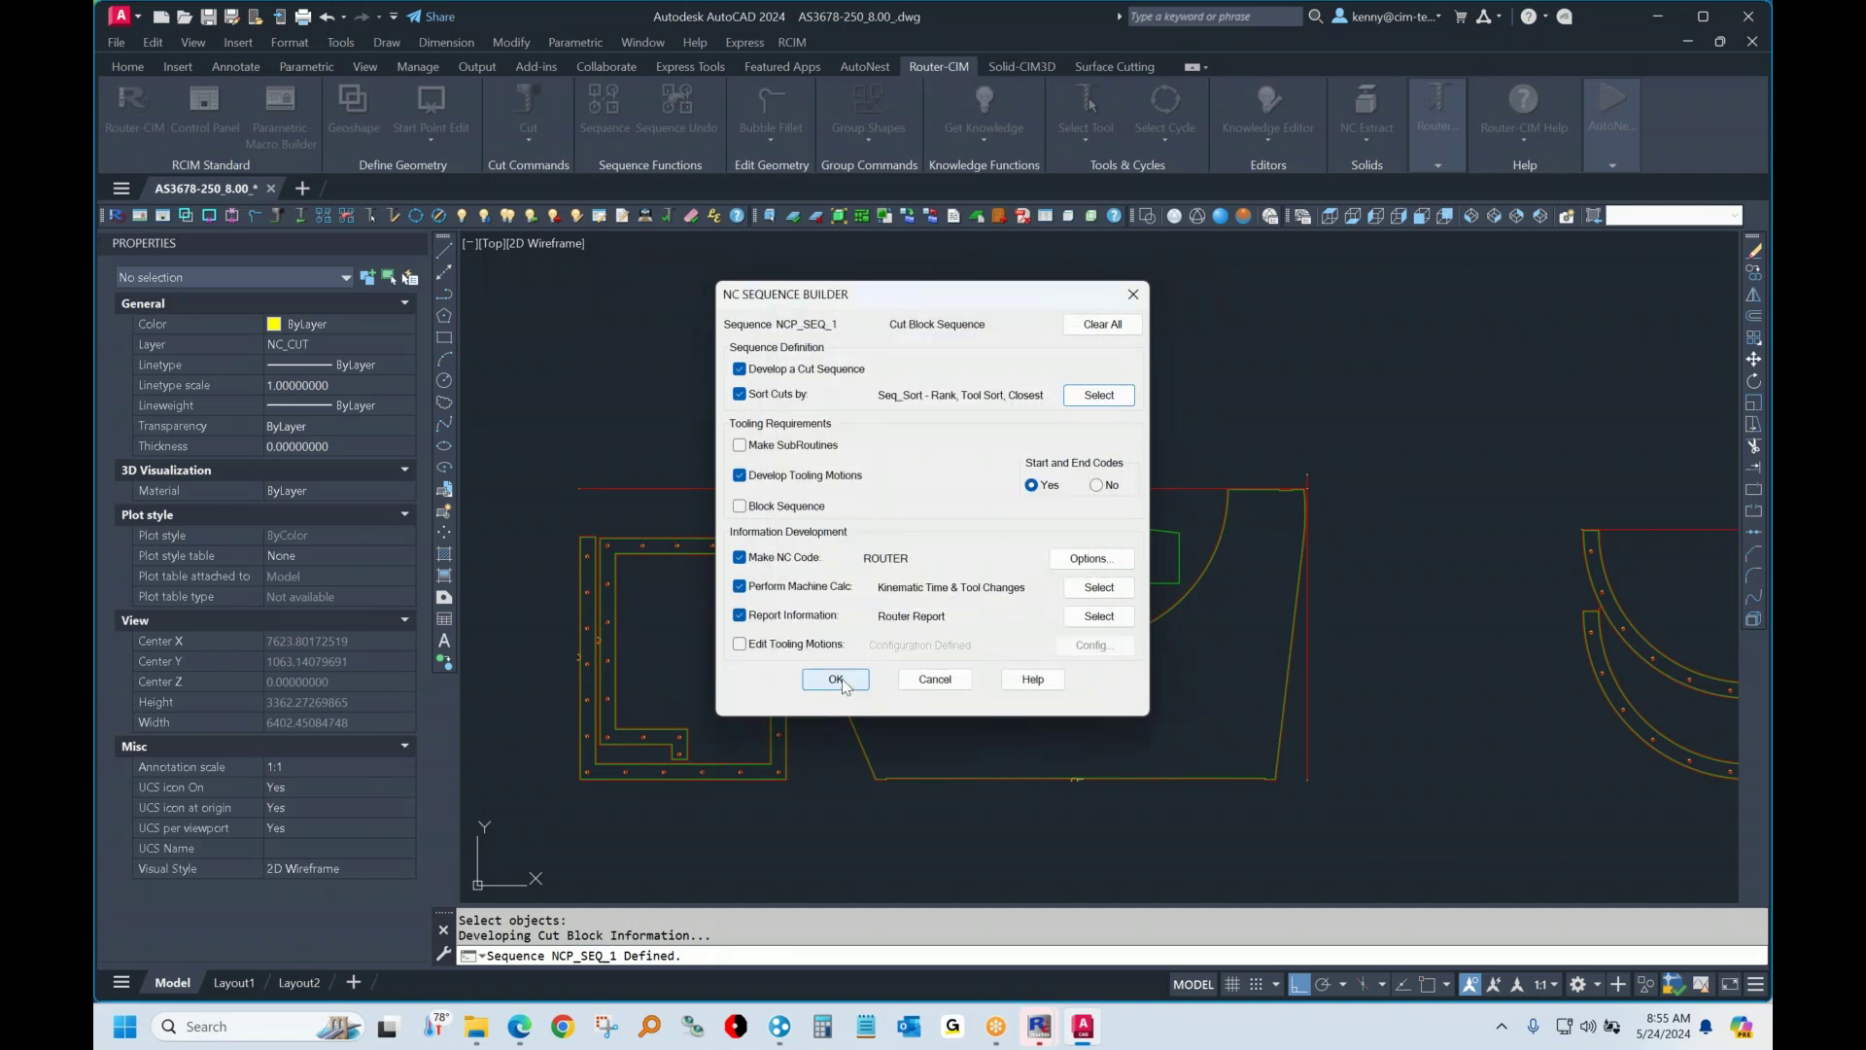
pyautogui.click(1090, 561)
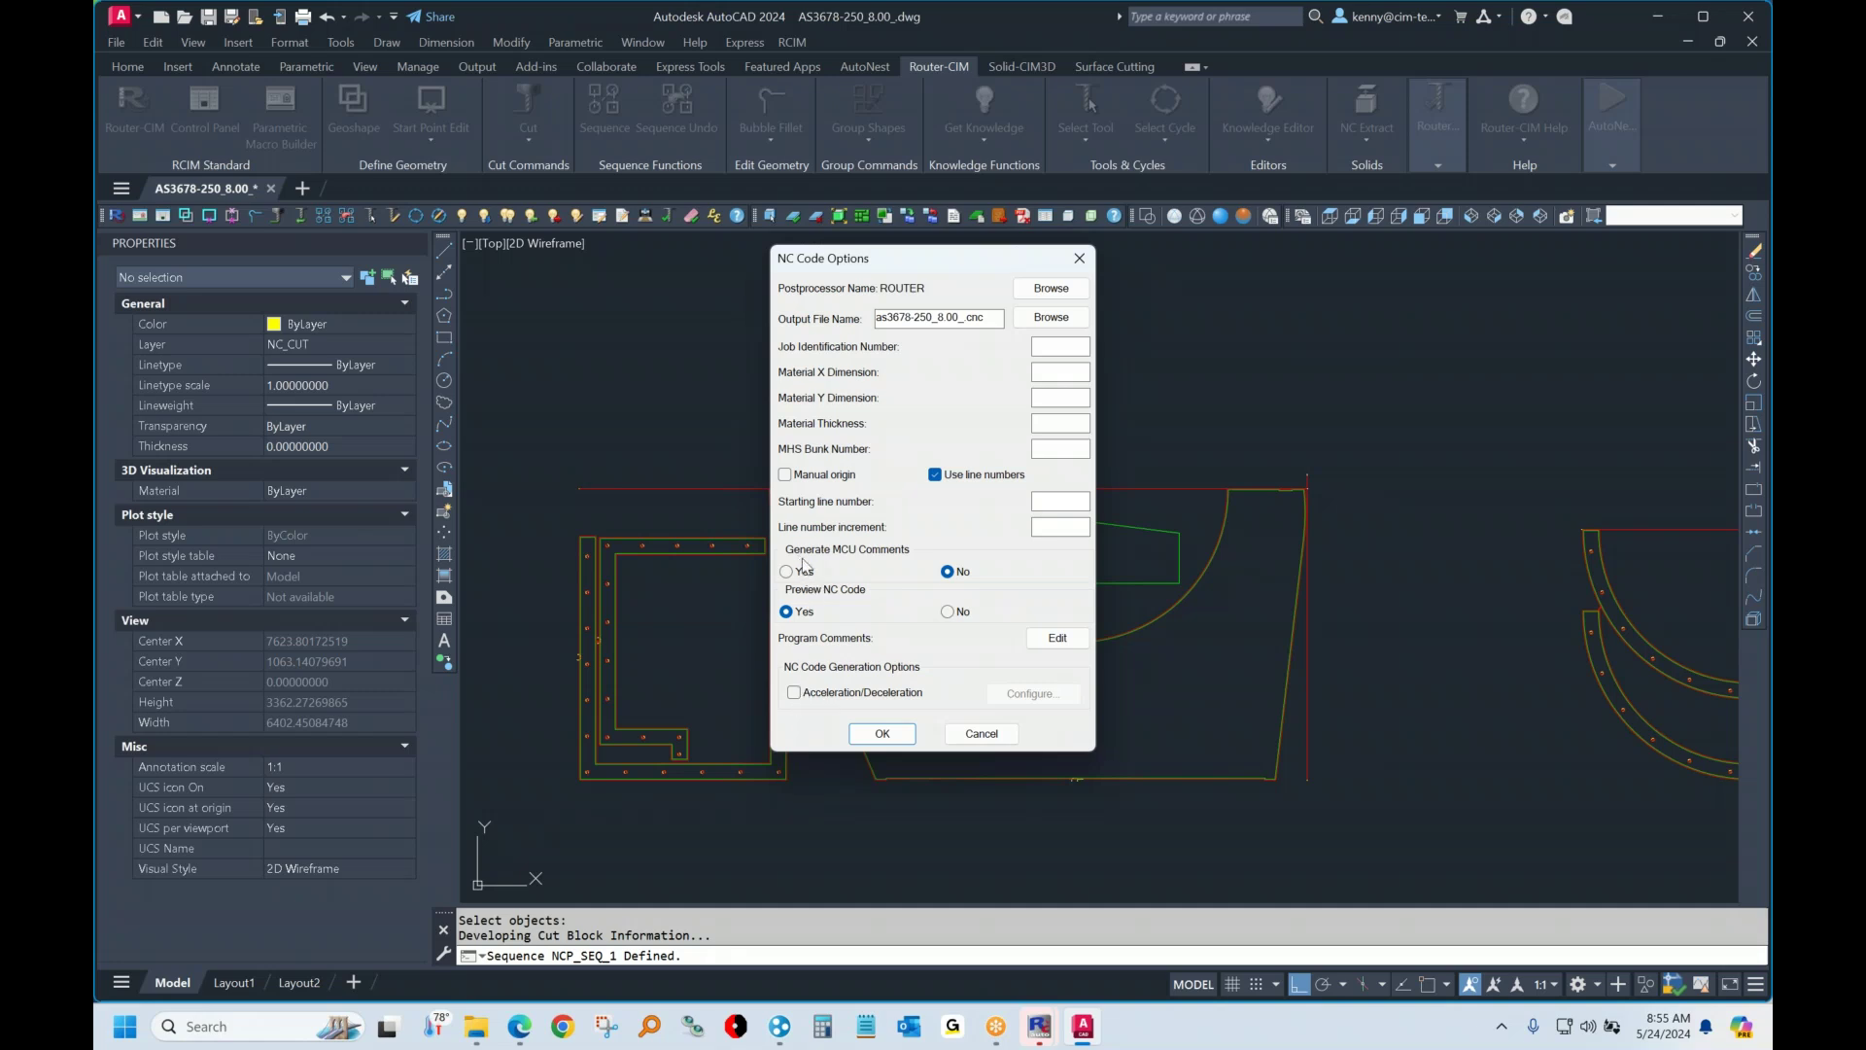
pyautogui.click(884, 734)
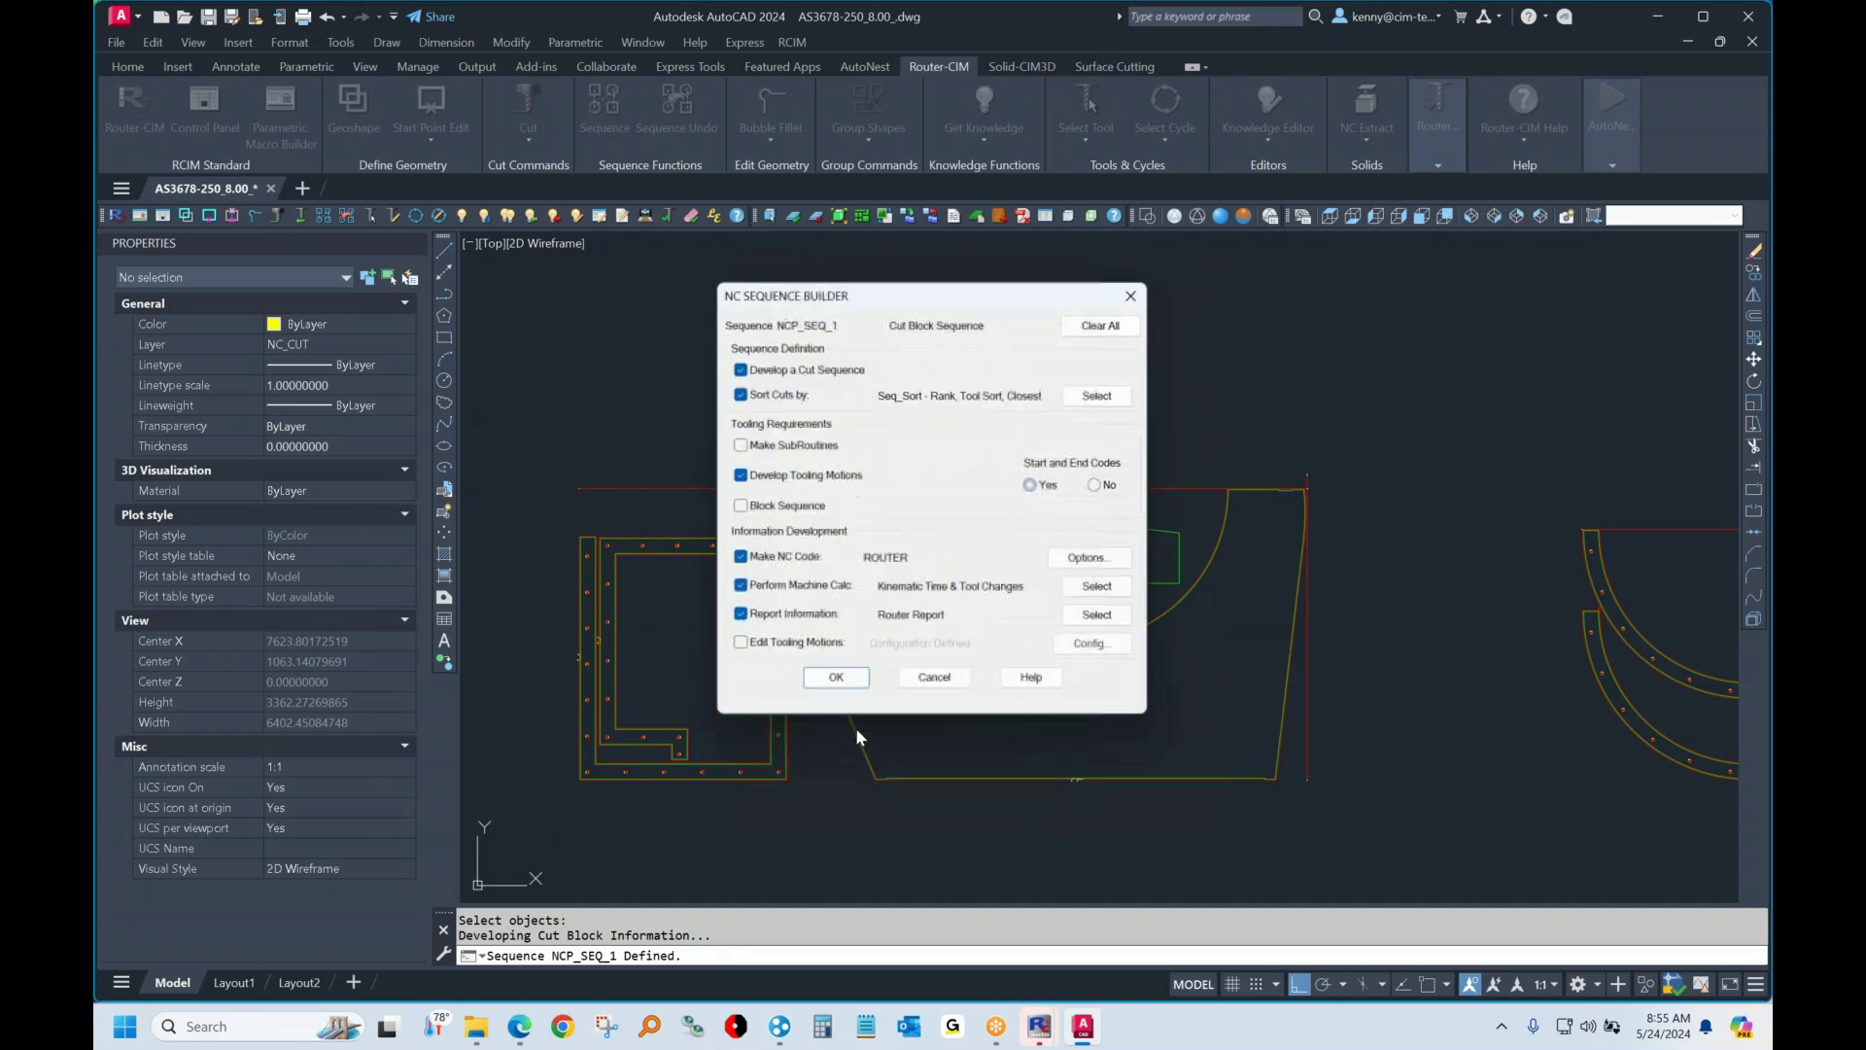
pyautogui.click(841, 679)
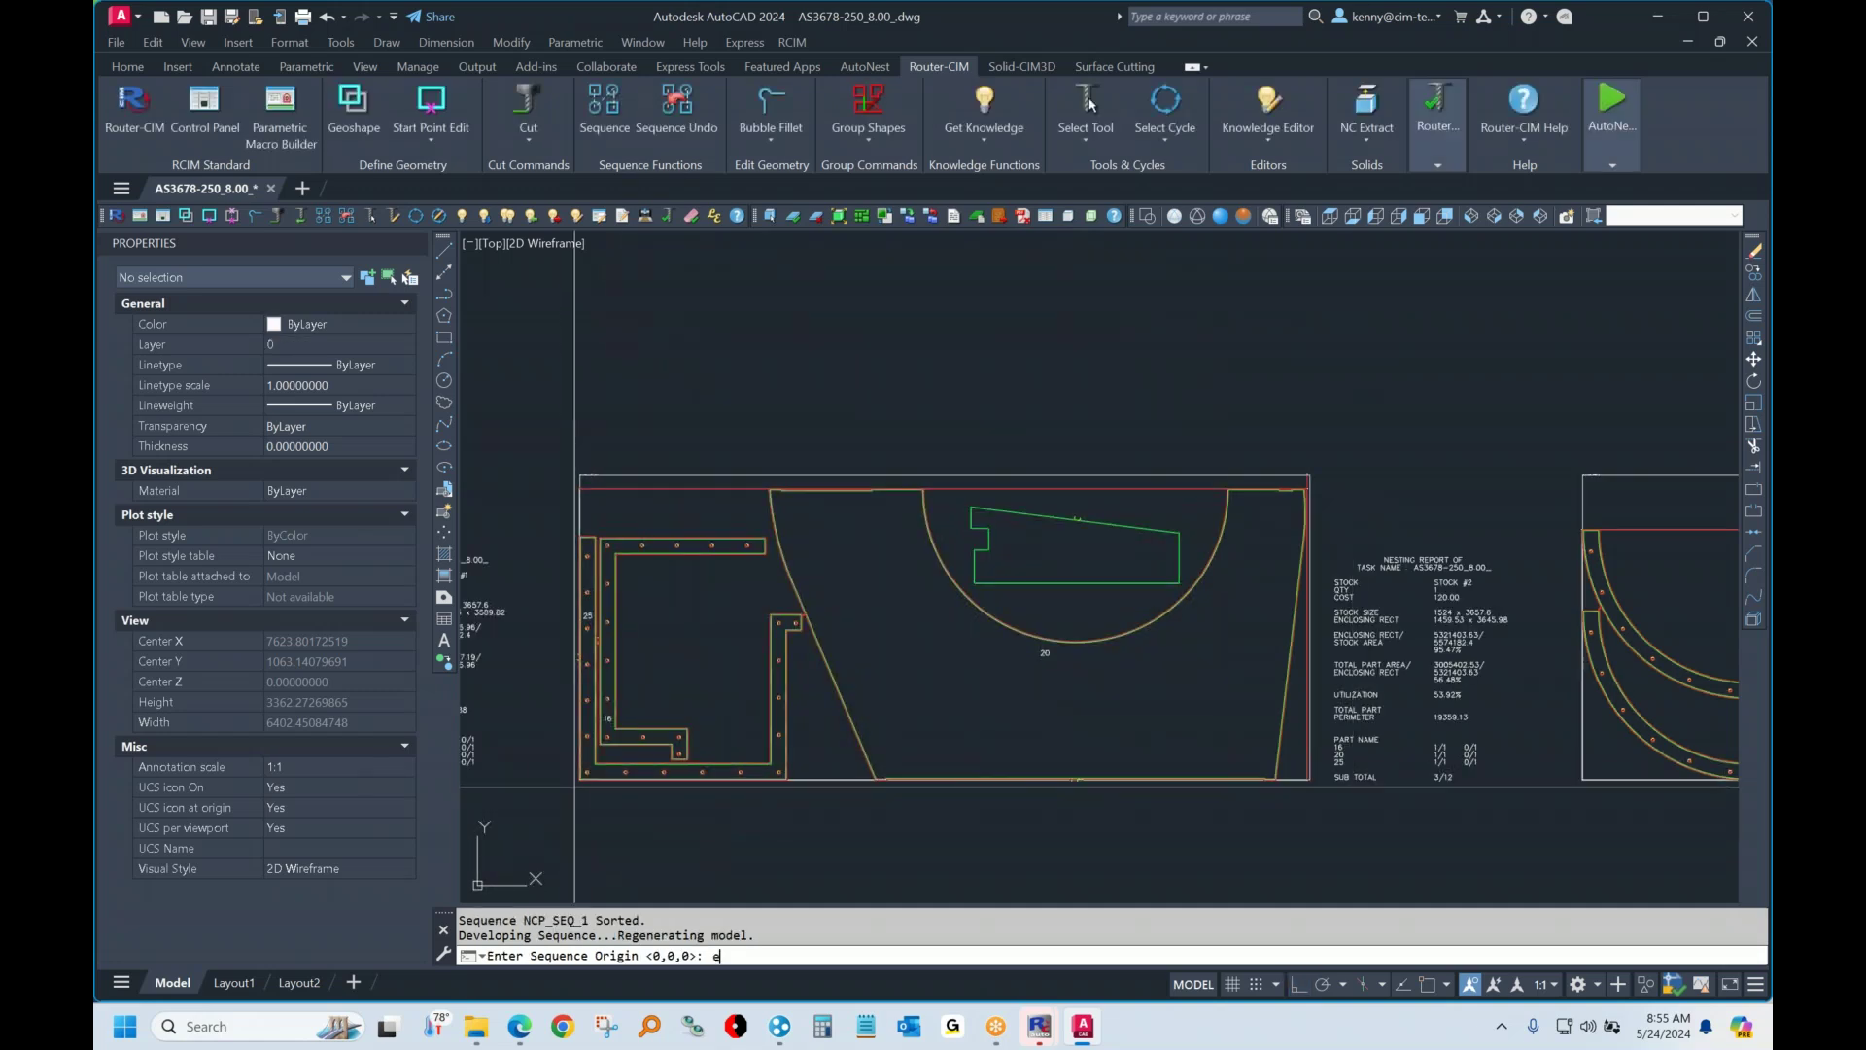
pyautogui.click(578, 781)
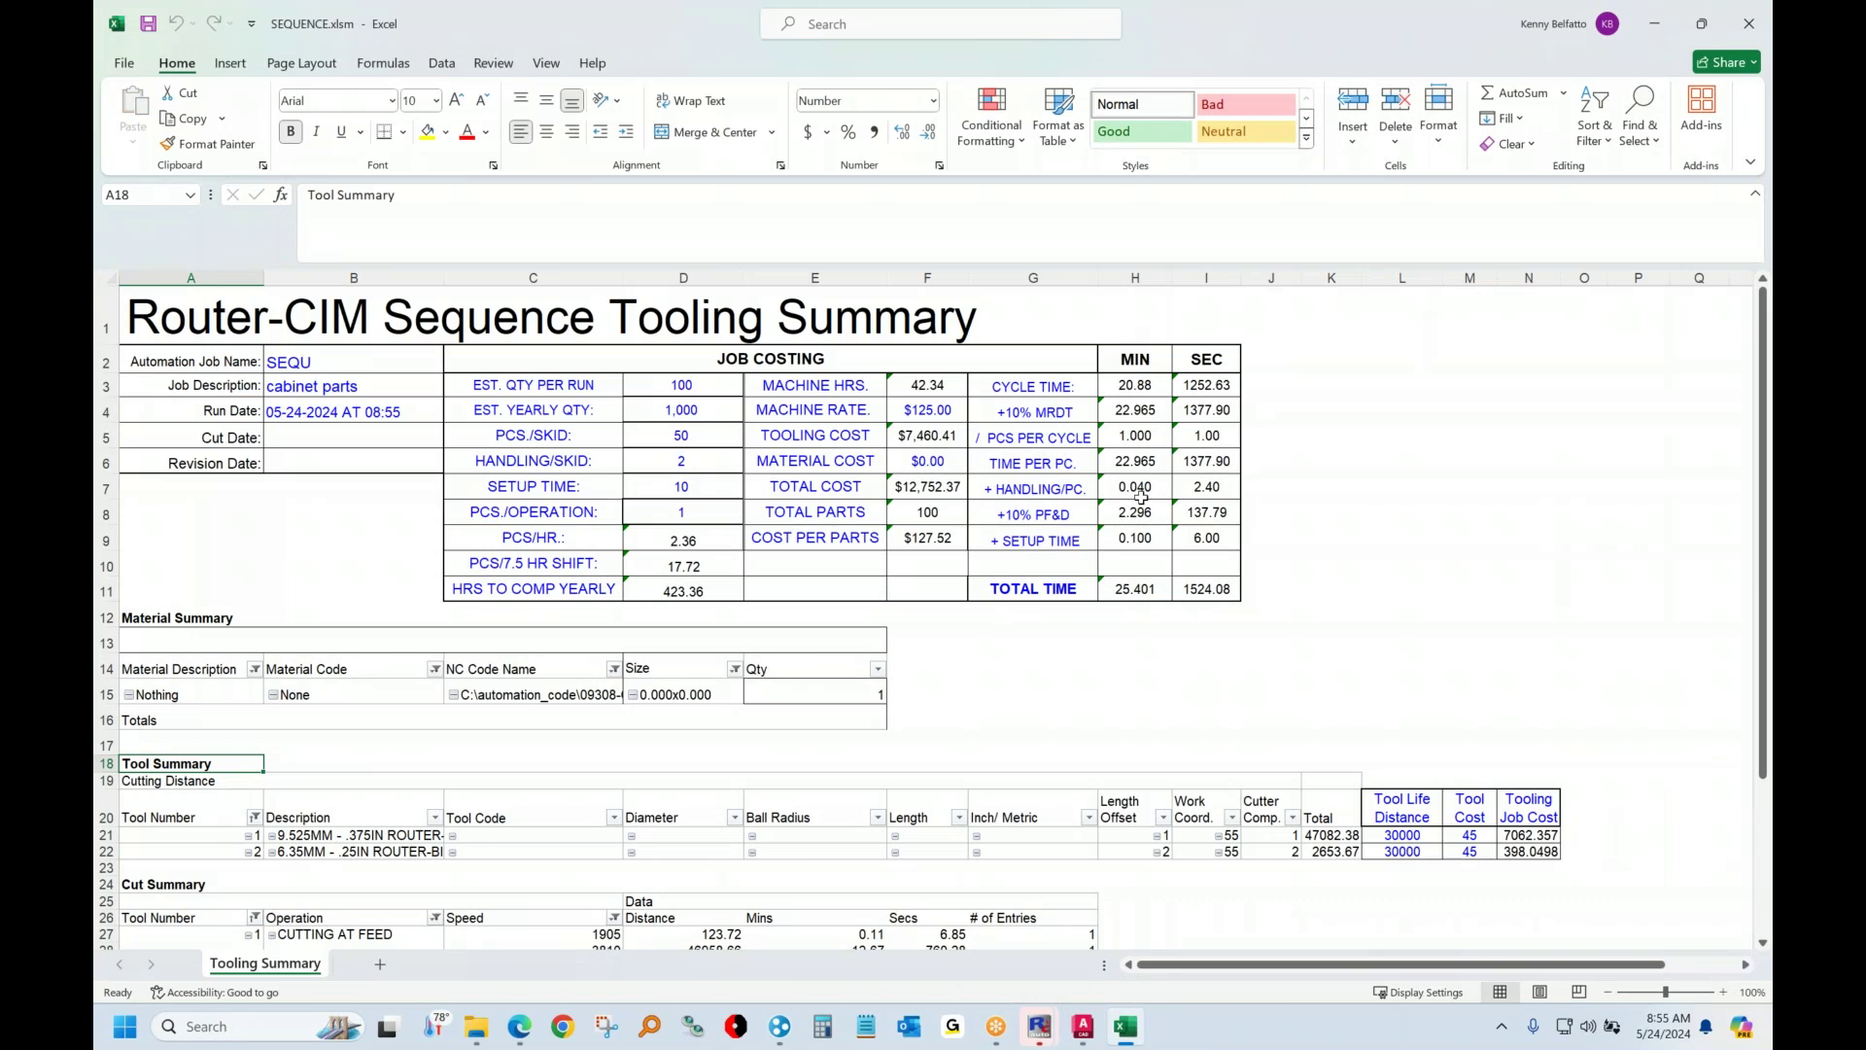
# Close the SEQUENCE.xlsm tooling summary, the AS3678-250_6.00_1 NC file and the blurb text
pyautogui.scroll(-4, 1104, 641)
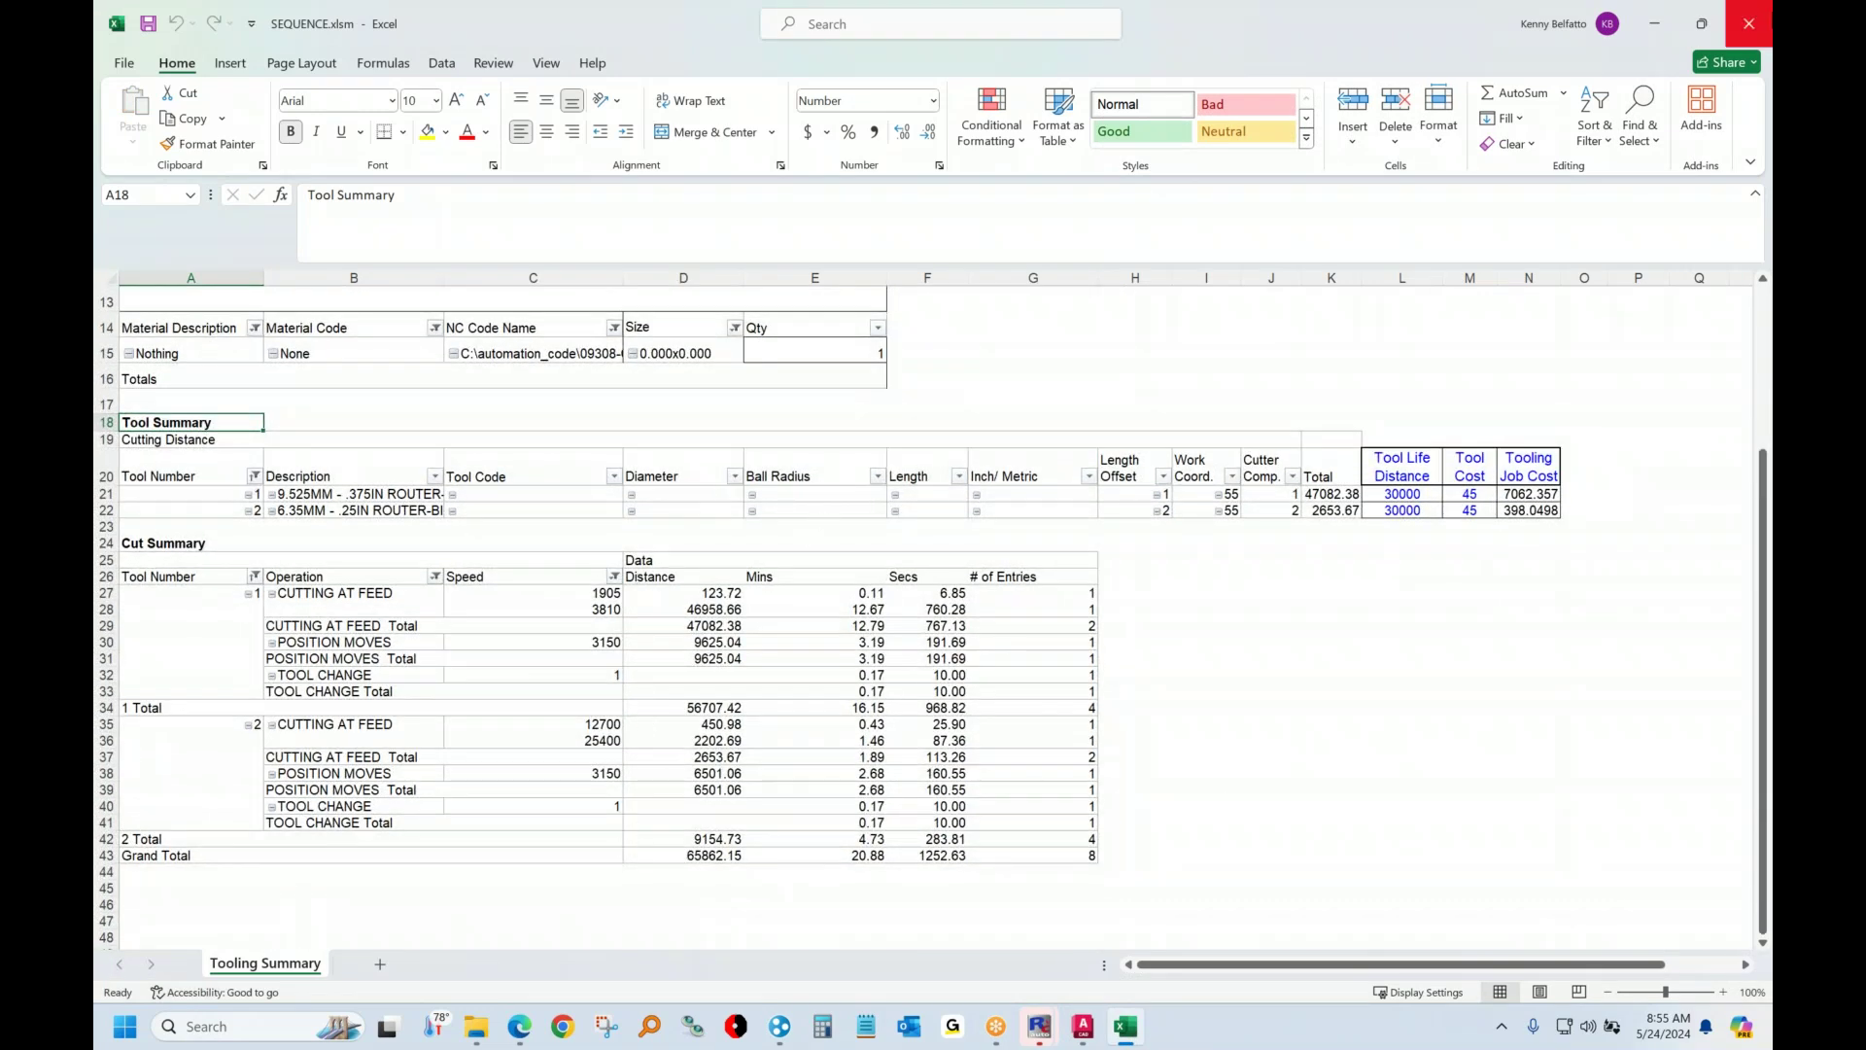
pyautogui.click(1748, 24)
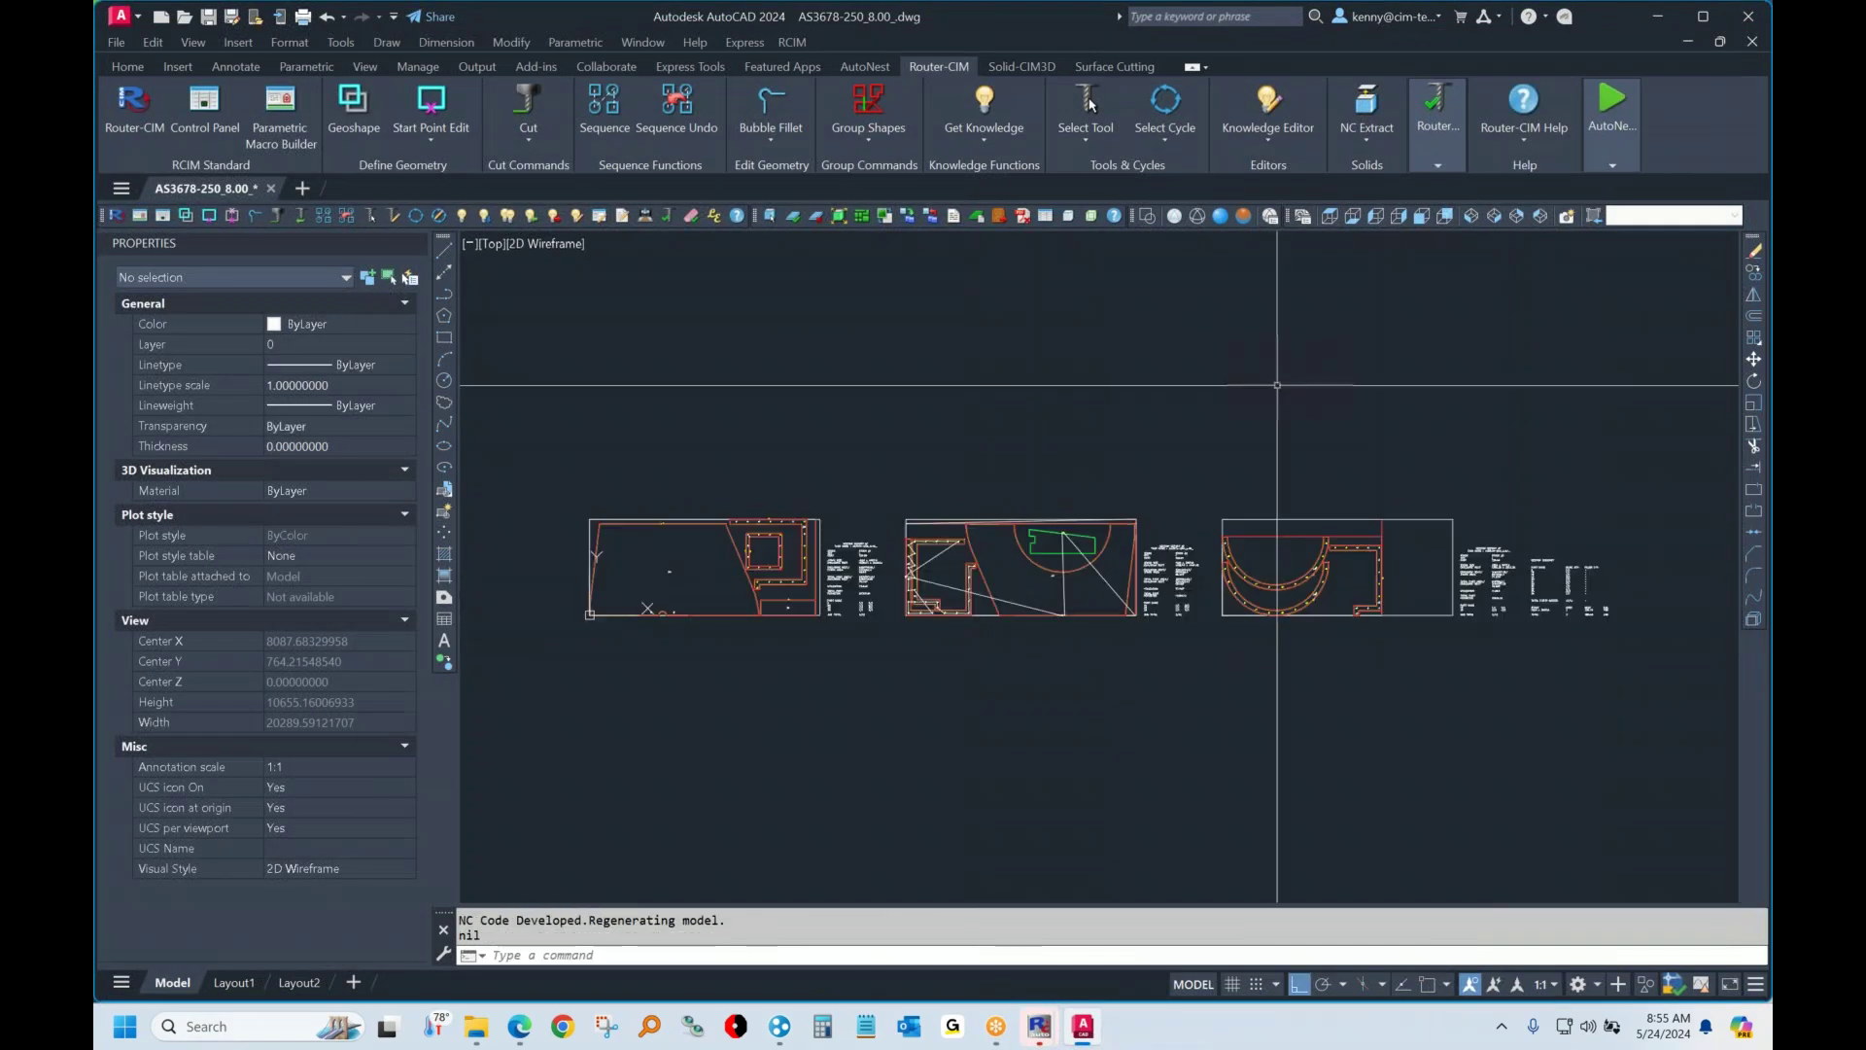
pyautogui.click(706, 136)
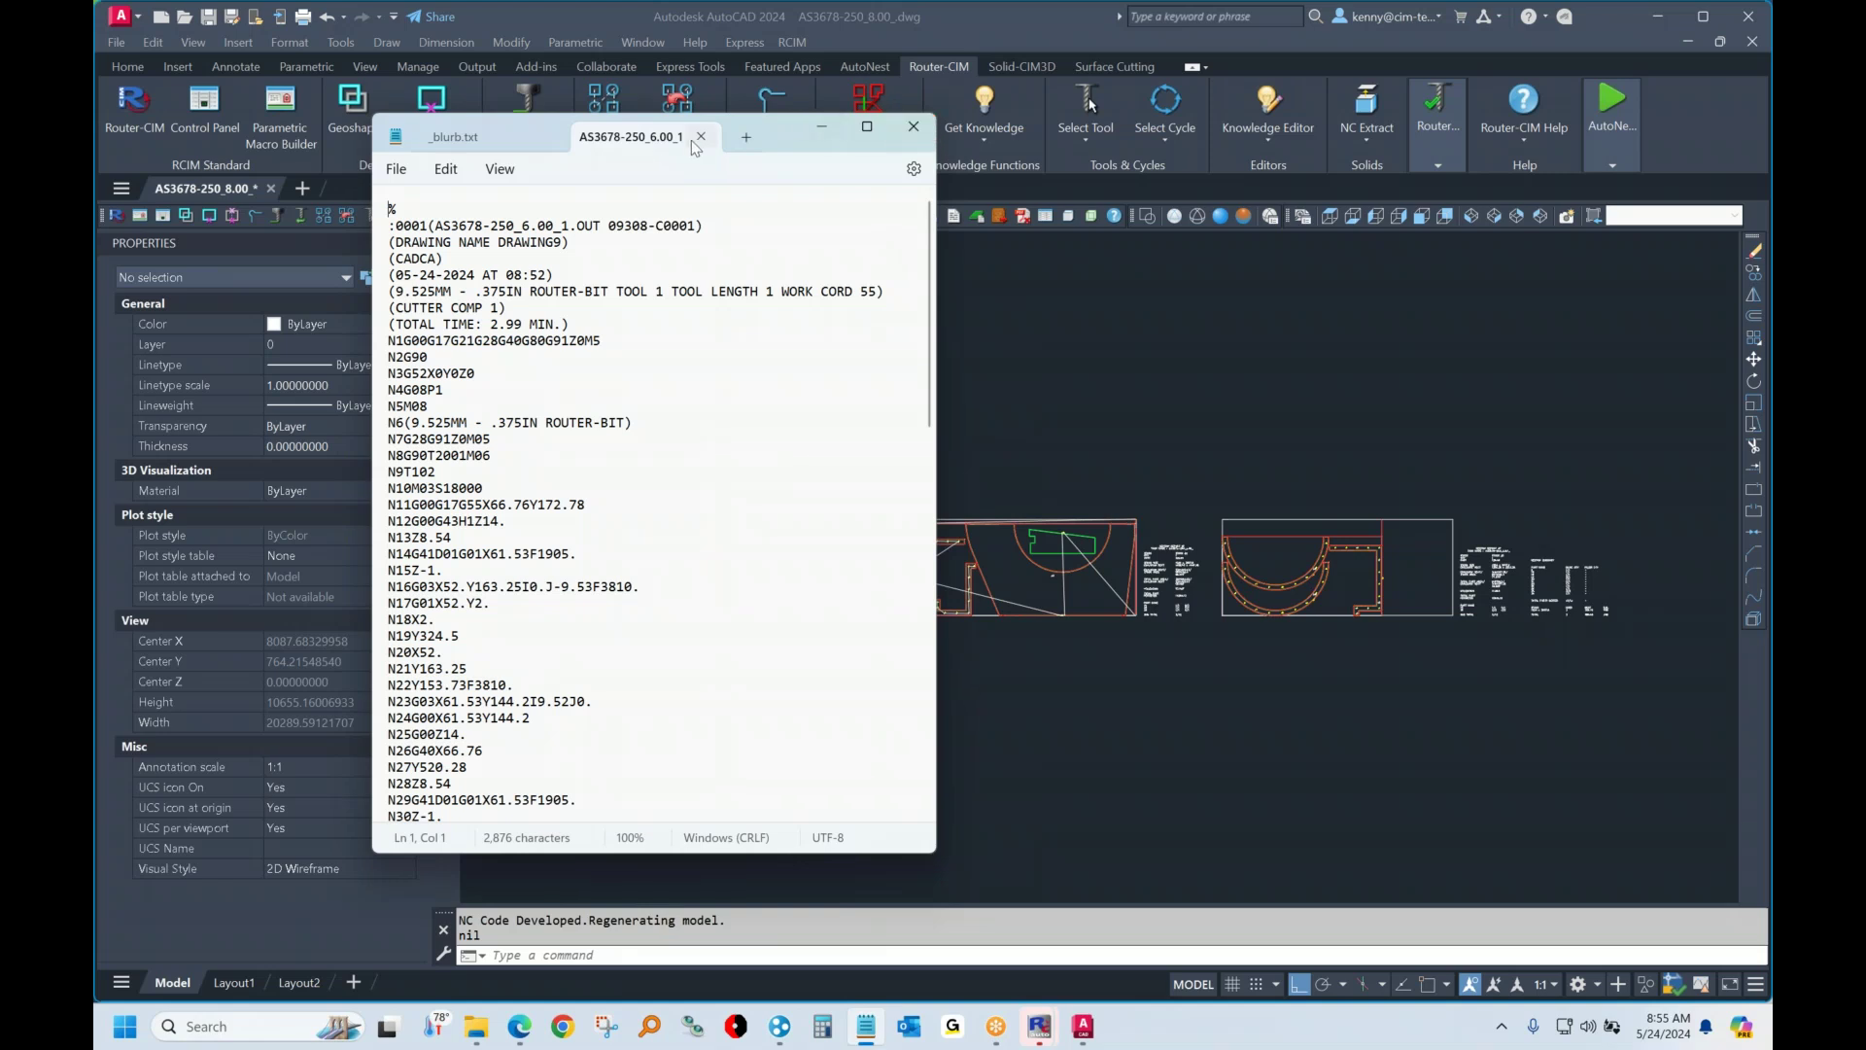
pyautogui.click(700, 136)
pyautogui.click(913, 127)
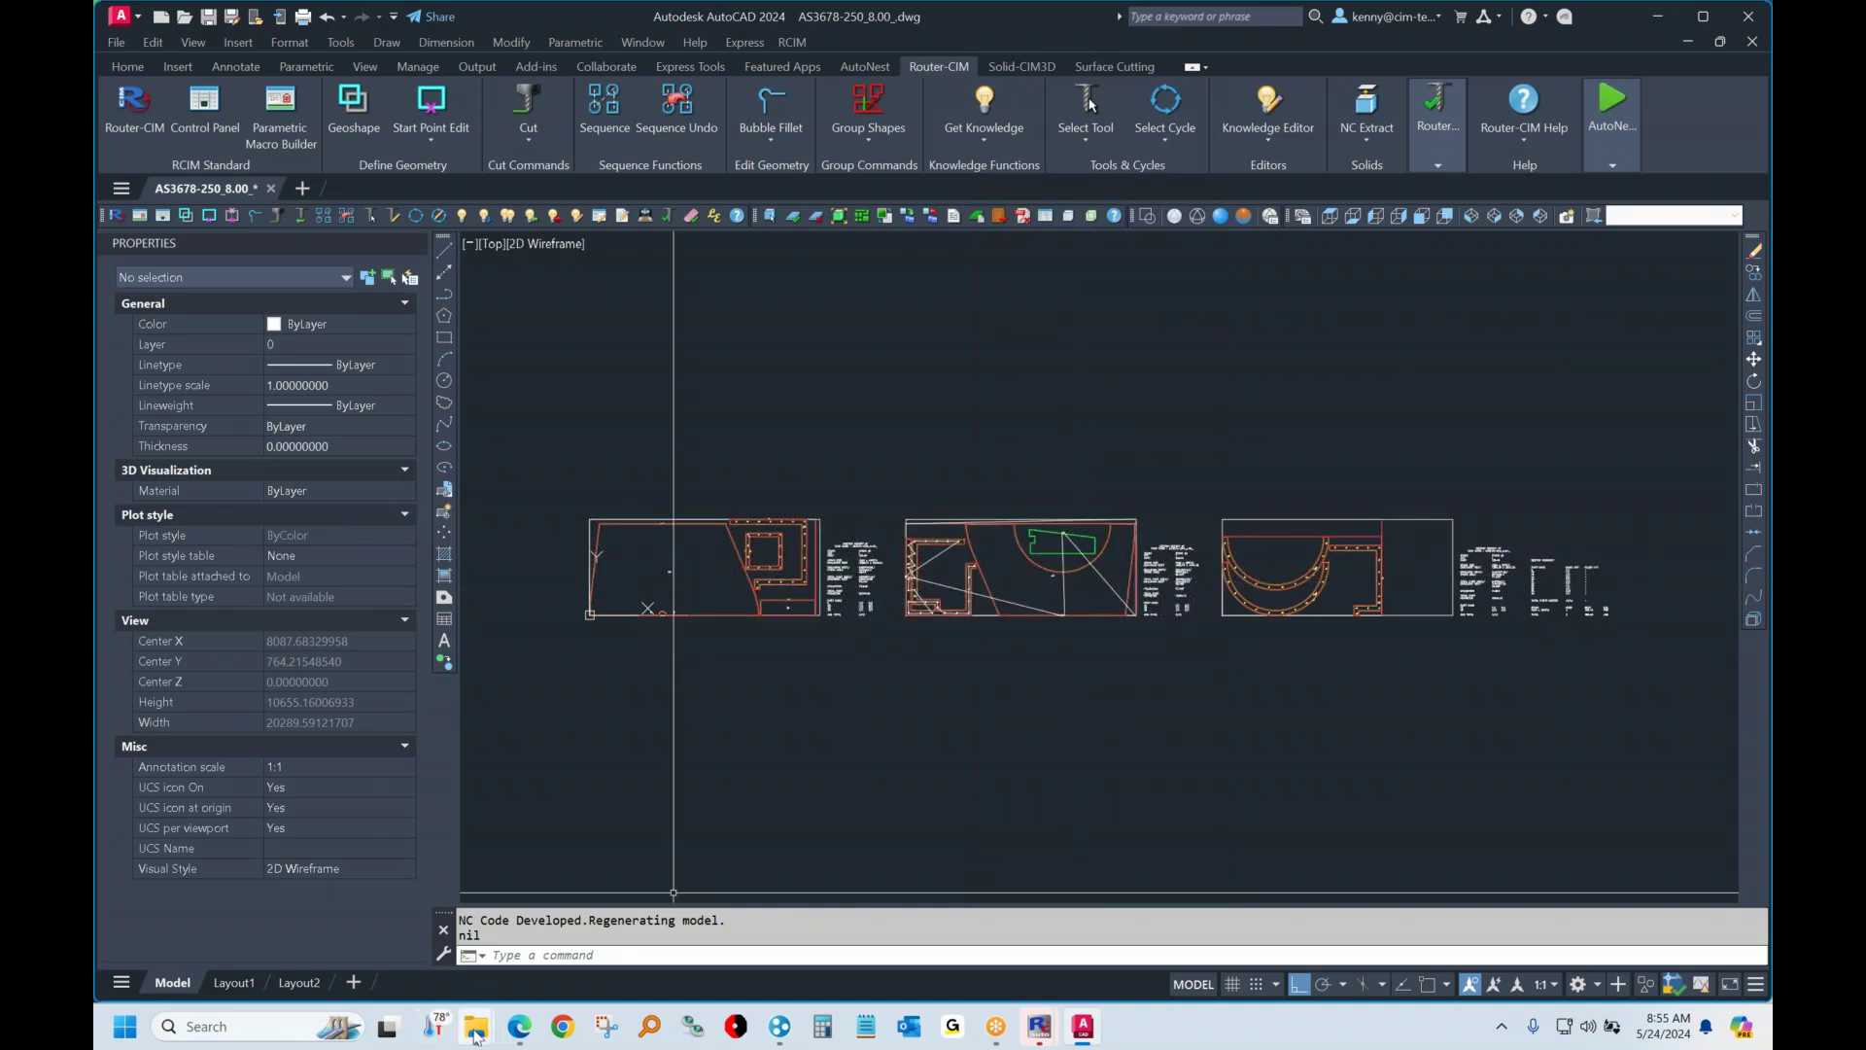
# Browse to automation_code > SCM3-SEATR > CodeSingleDWGs and drag S7.dwg into AutoCAD
pyautogui.moveTo(476, 1032)
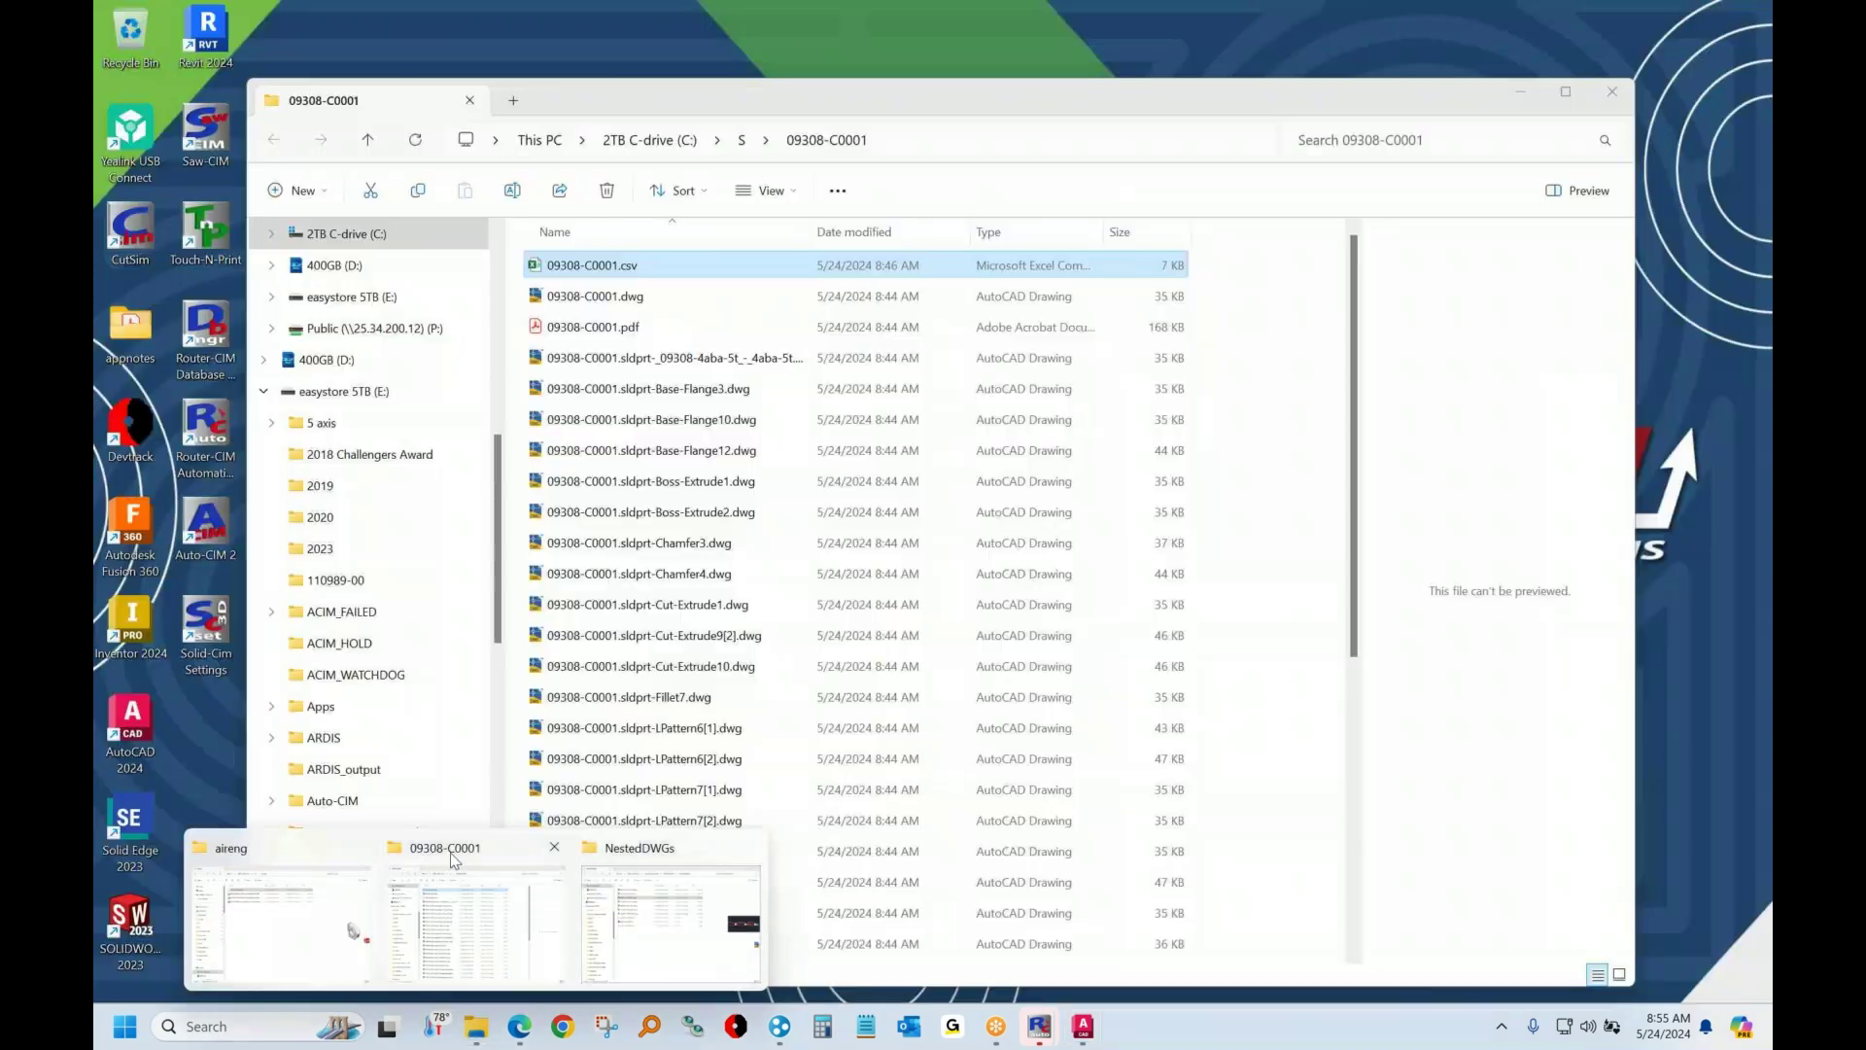
pyautogui.click(500, 866)
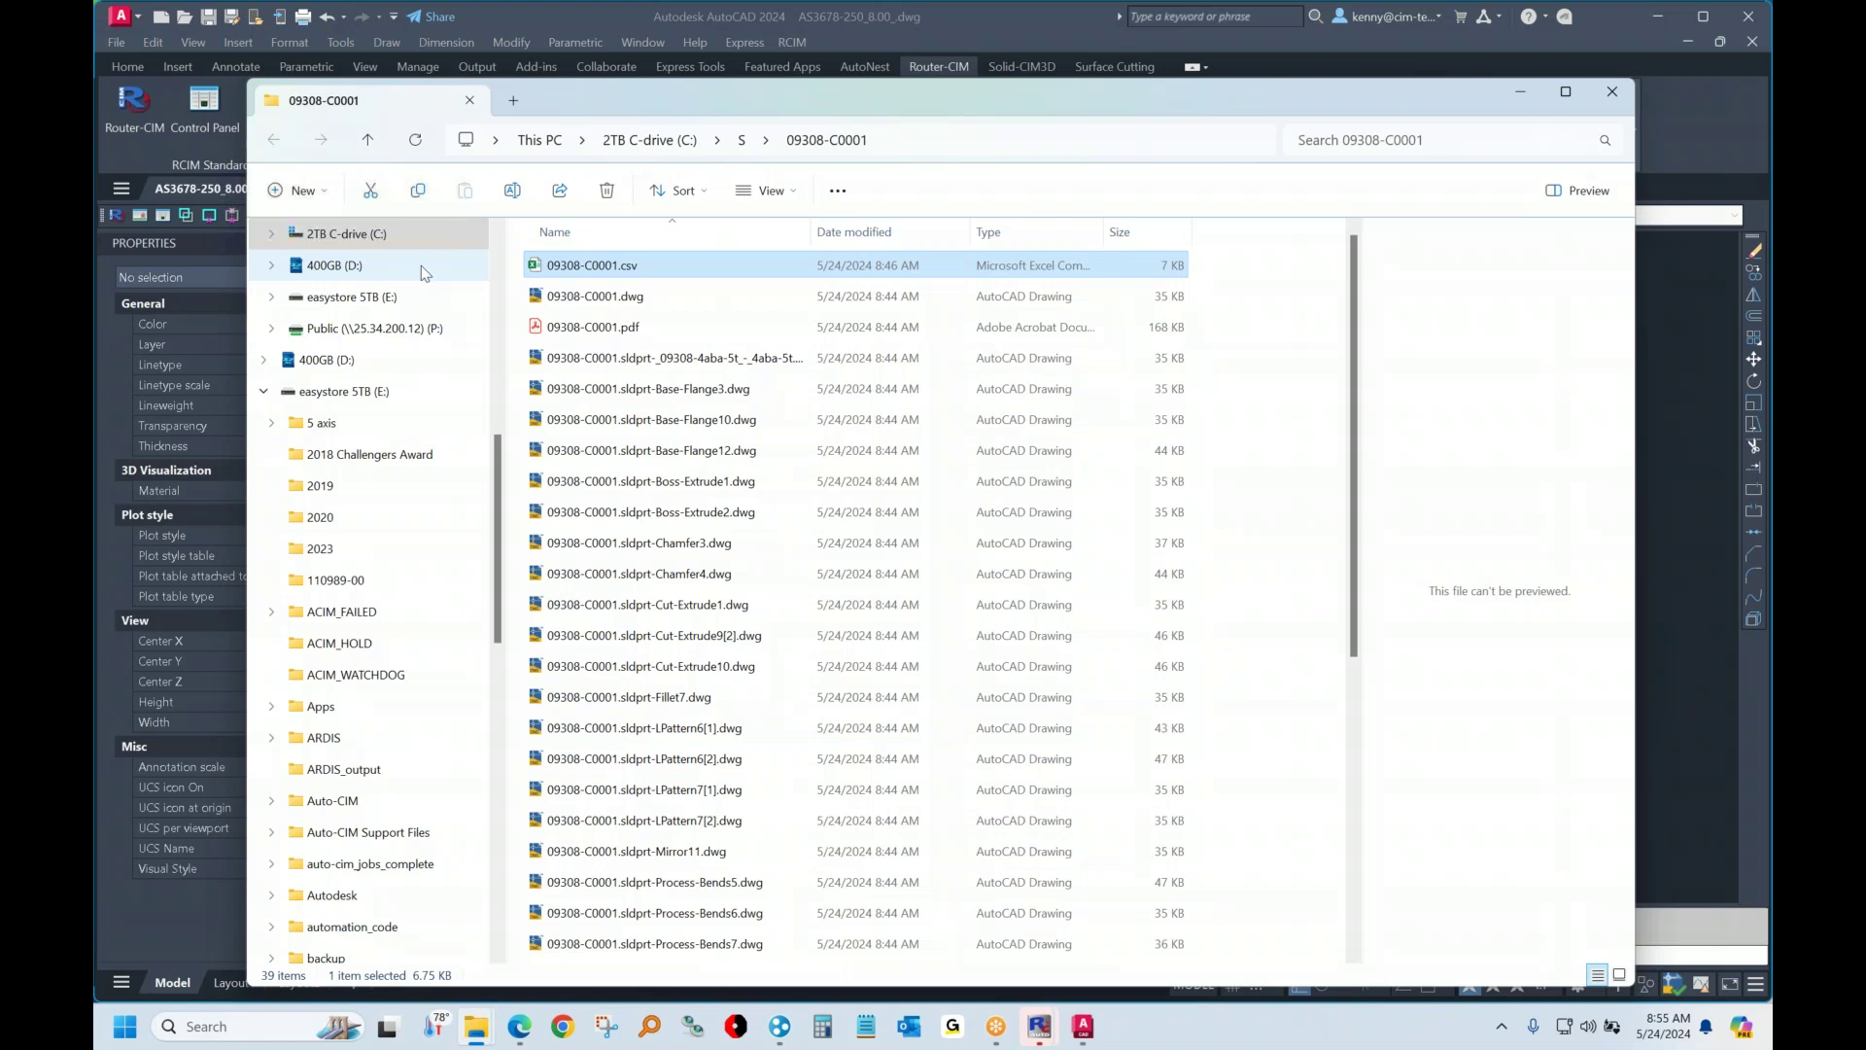
pyautogui.scroll(6, 422, 265)
pyautogui.click(358, 486)
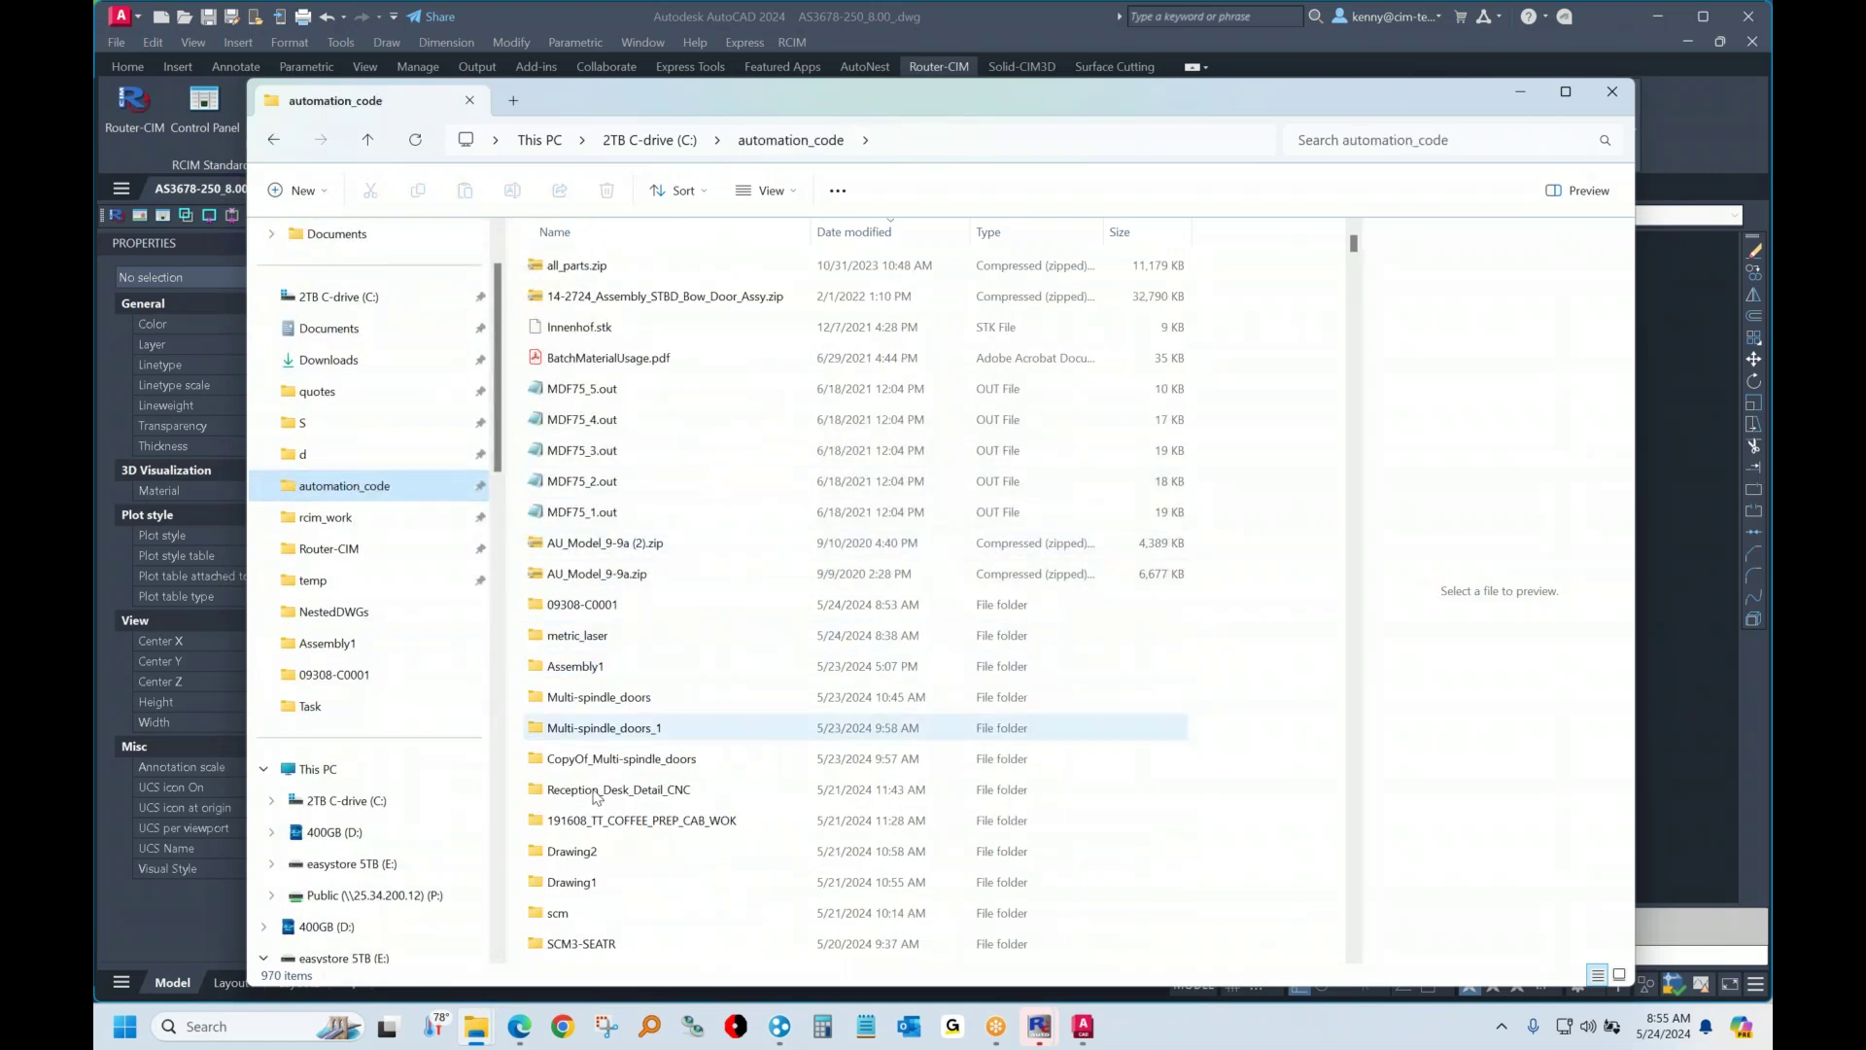
pyautogui.scroll(-2, 586, 846)
pyautogui.click(583, 767)
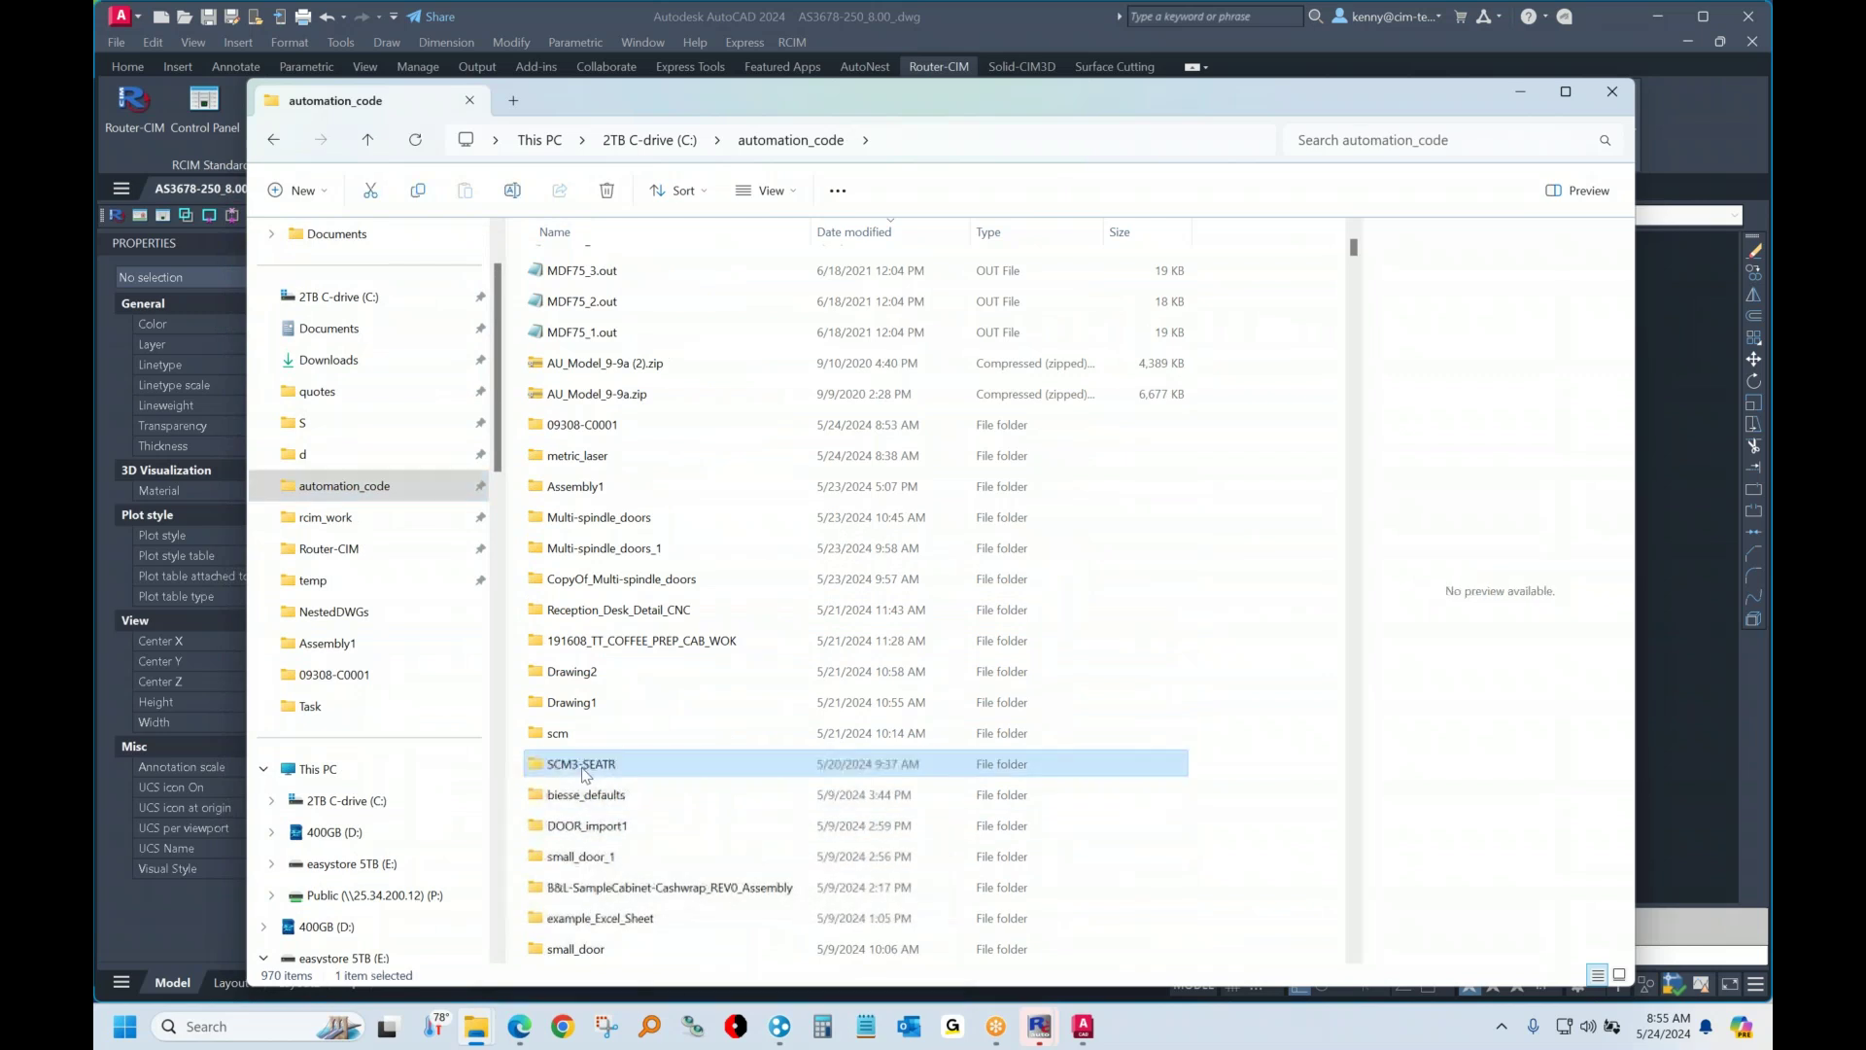
pyautogui.doubleClick(583, 765)
pyautogui.doubleClick(583, 327)
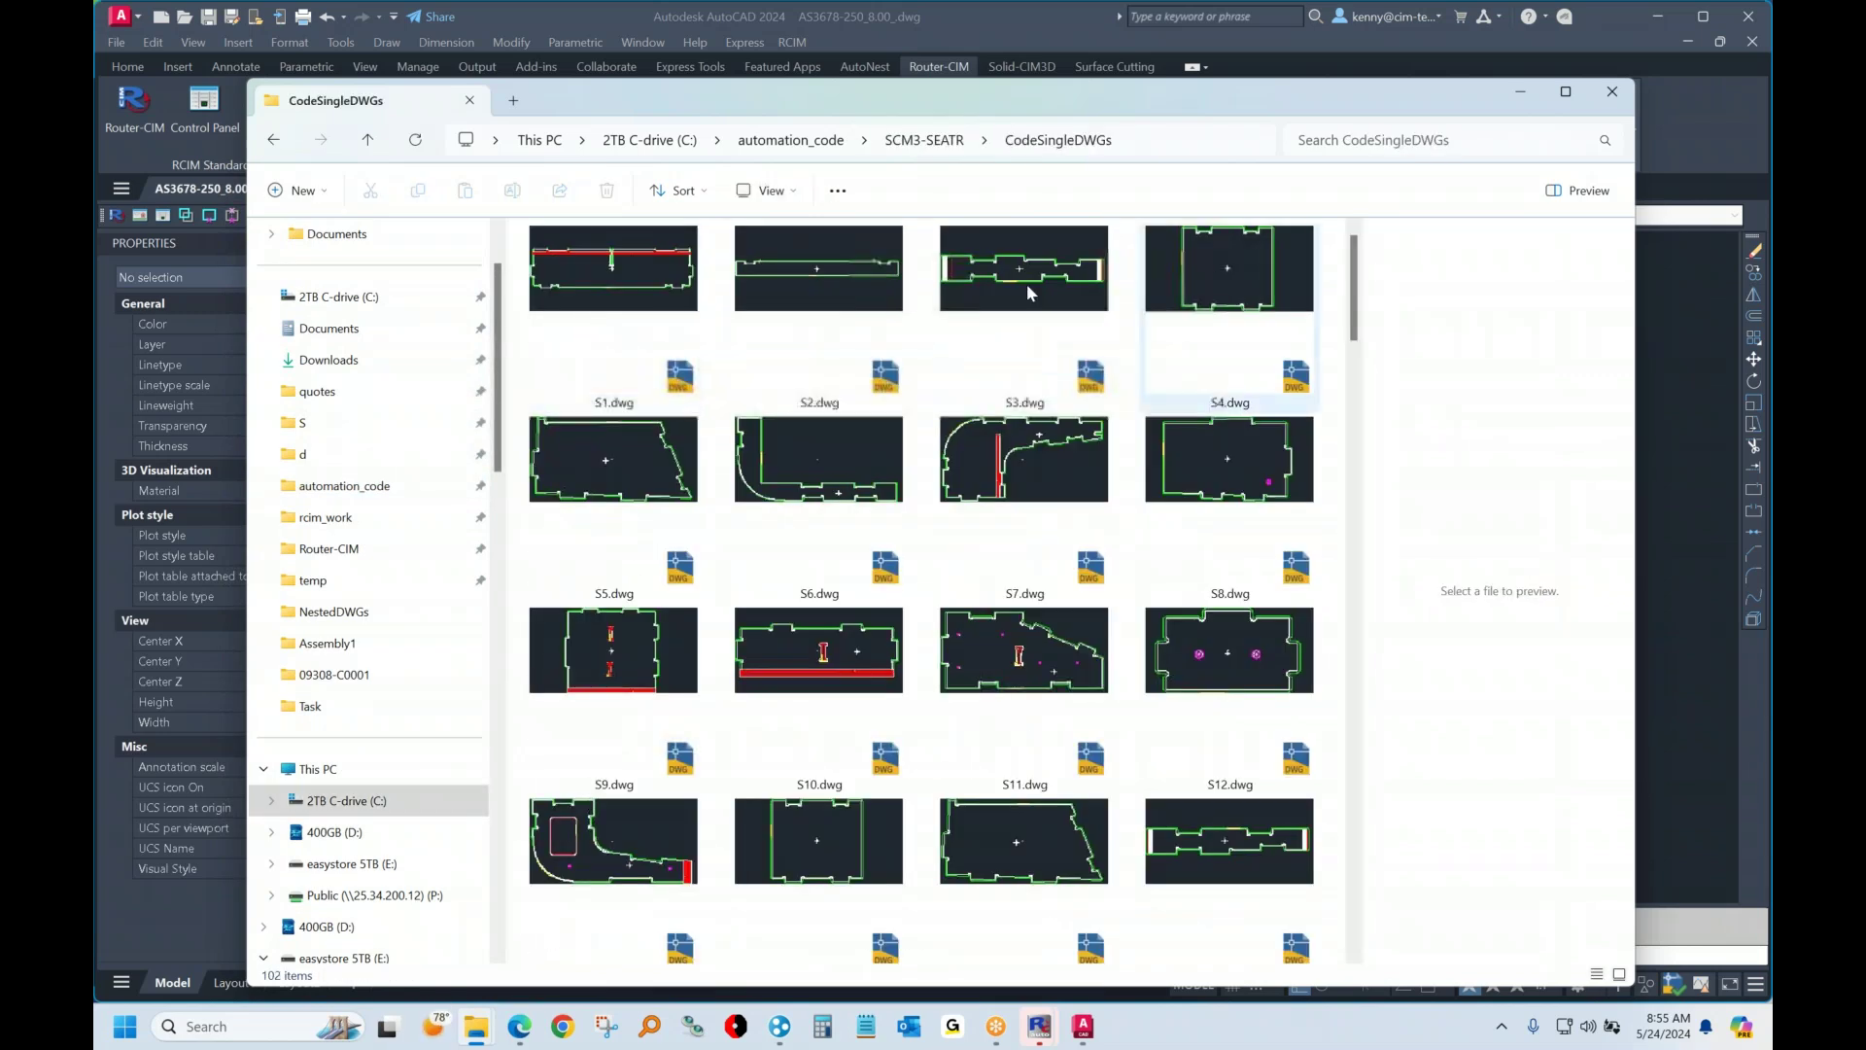
pyautogui.moveTo(969, 474); pyautogui.dragTo(1652, 495)
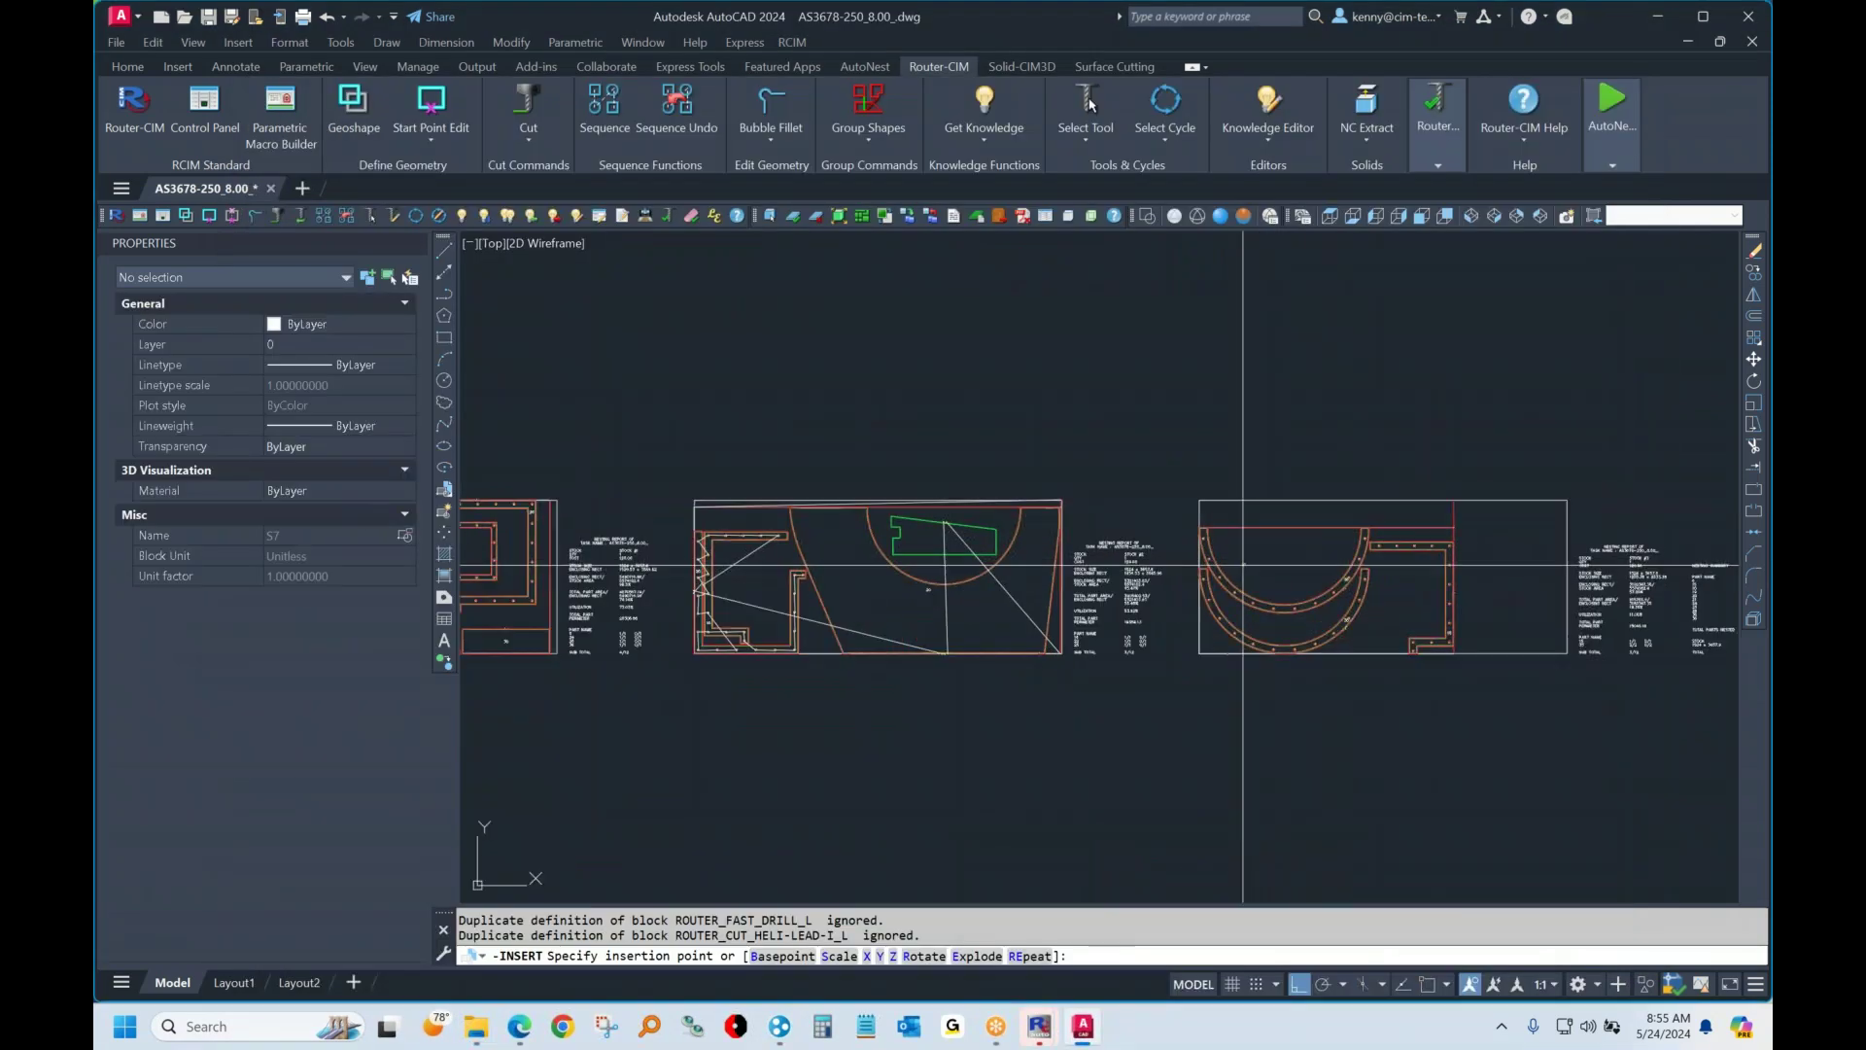
# Insert part S7 on the right sheet at a 25.4 scale with zero rotation
pyautogui.click(1243, 563)
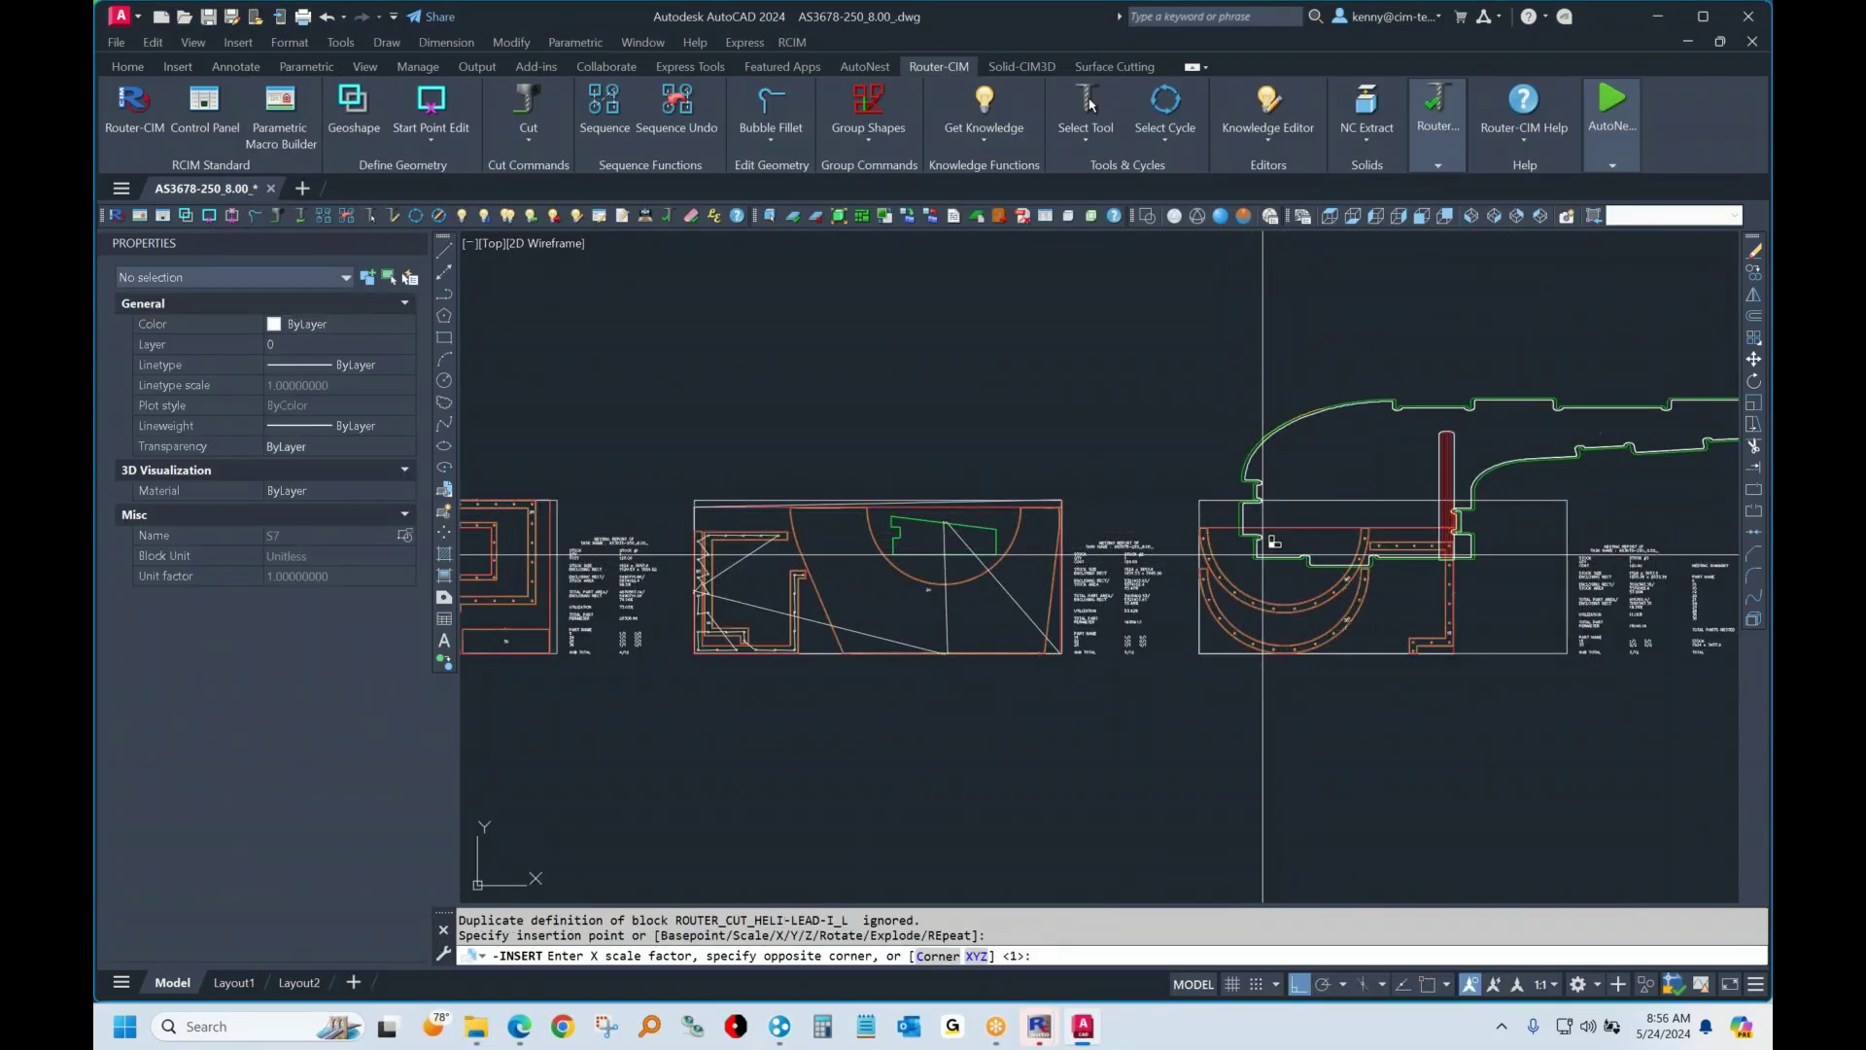
pyautogui.write('25.4')
pyautogui.press('Return')
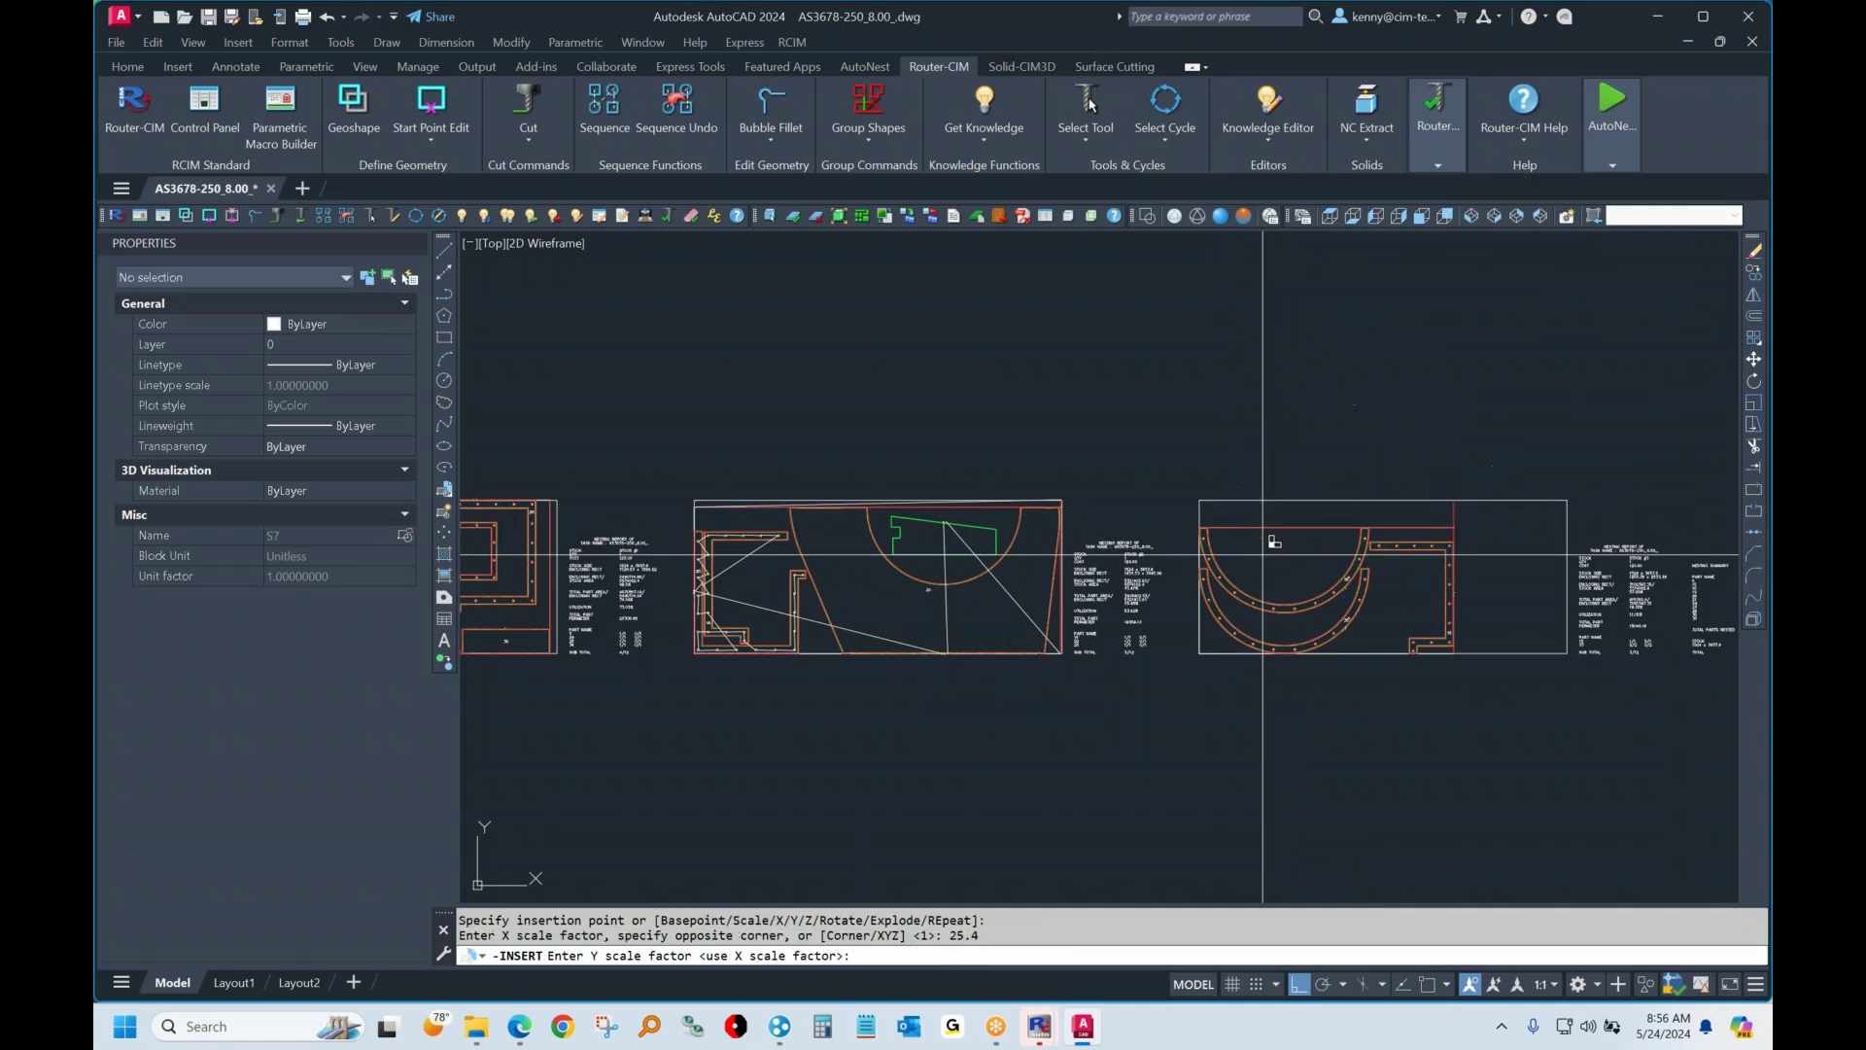
pyautogui.press('Return')
pyautogui.press('Return')
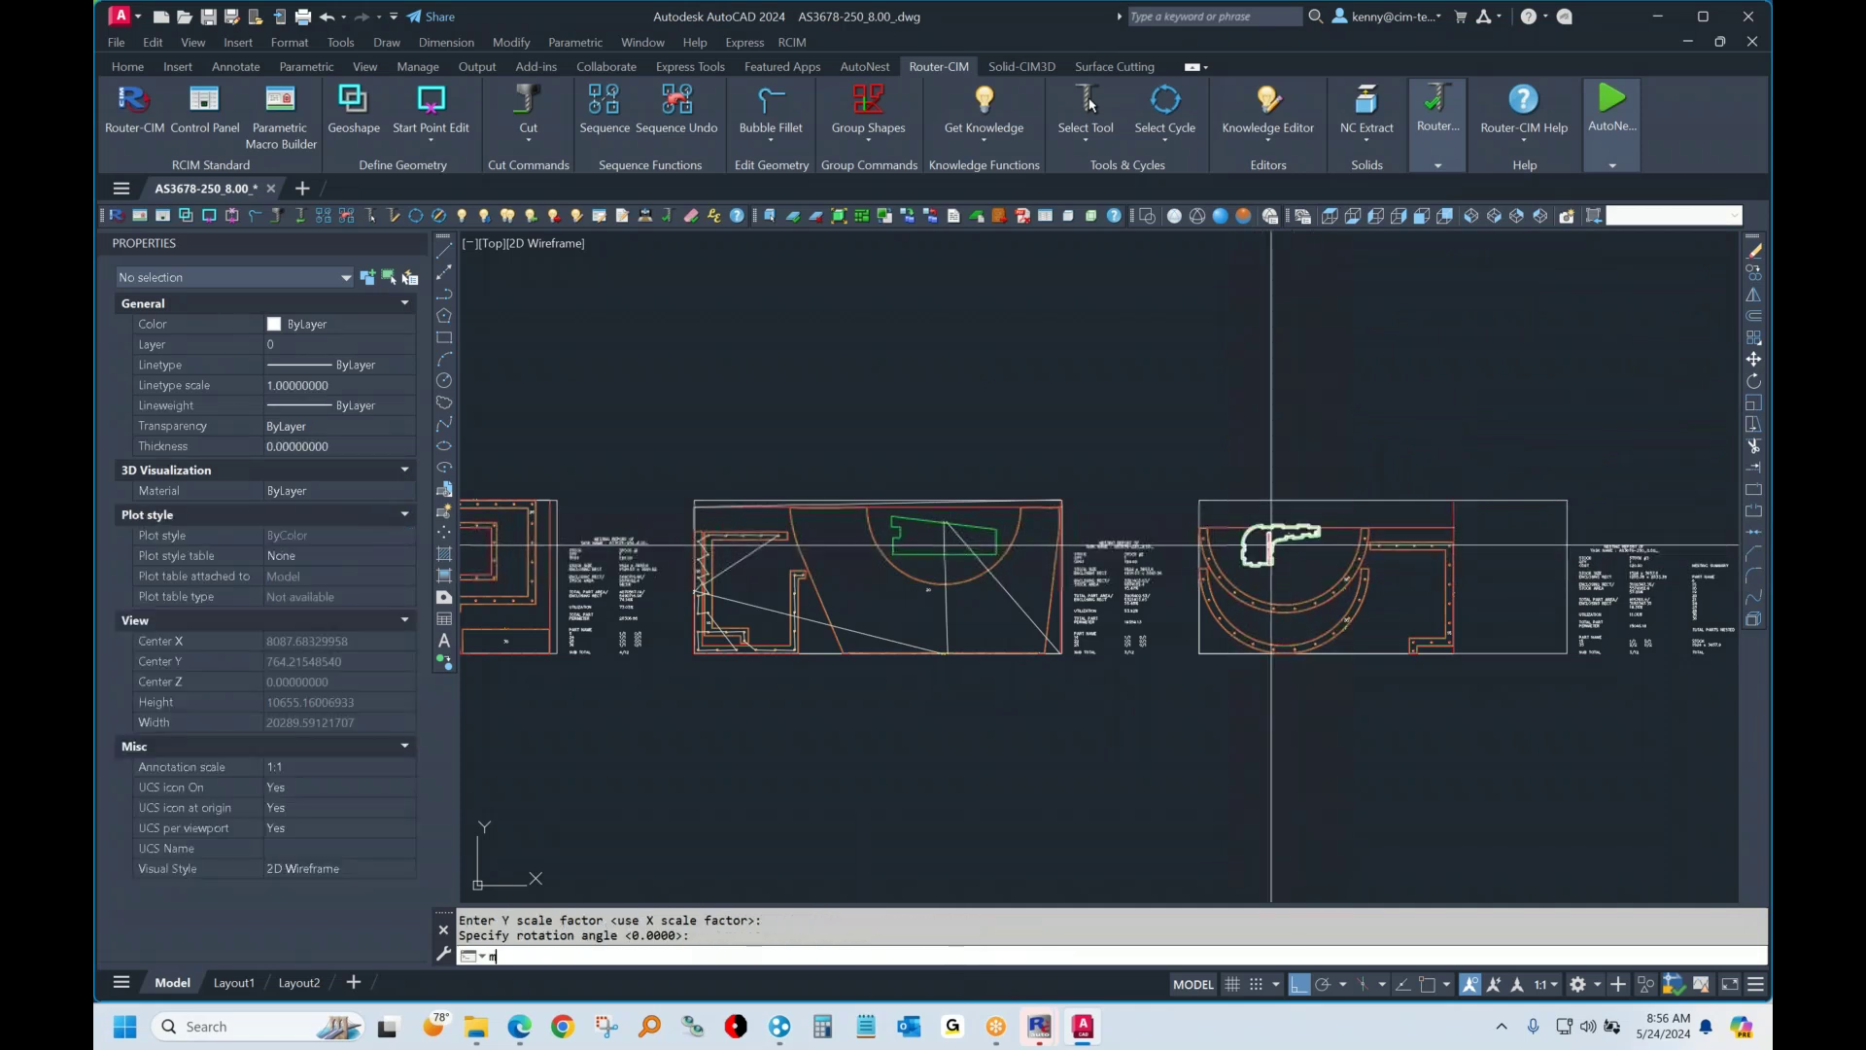
pyautogui.write('m')
# Move part S7 into position inside the half-ring
pyautogui.press('Return')
pyautogui.click(1252, 547)
pyautogui.press('Return')
pyautogui.click(1272, 551)
pyautogui.click(1263, 568)
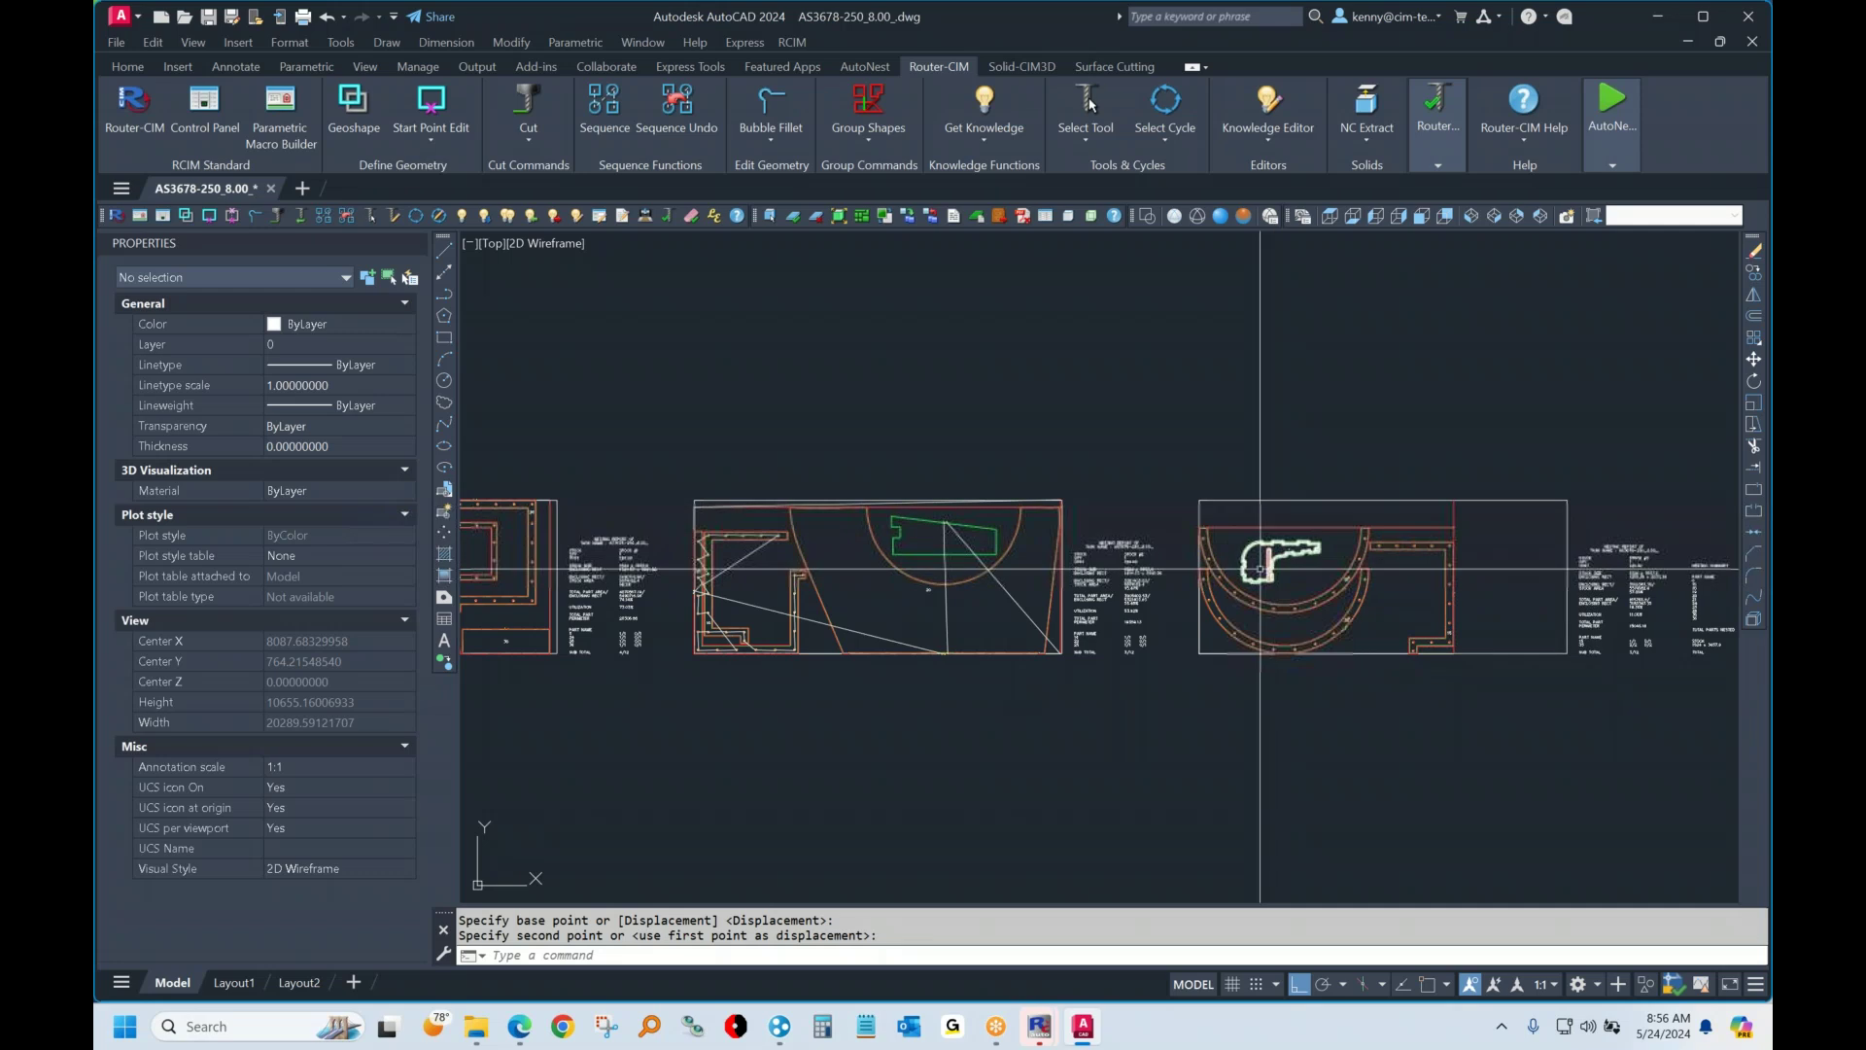
pyautogui.write('cp')
# Copy part S7 to a spot above the sheet
pyautogui.press('Return')
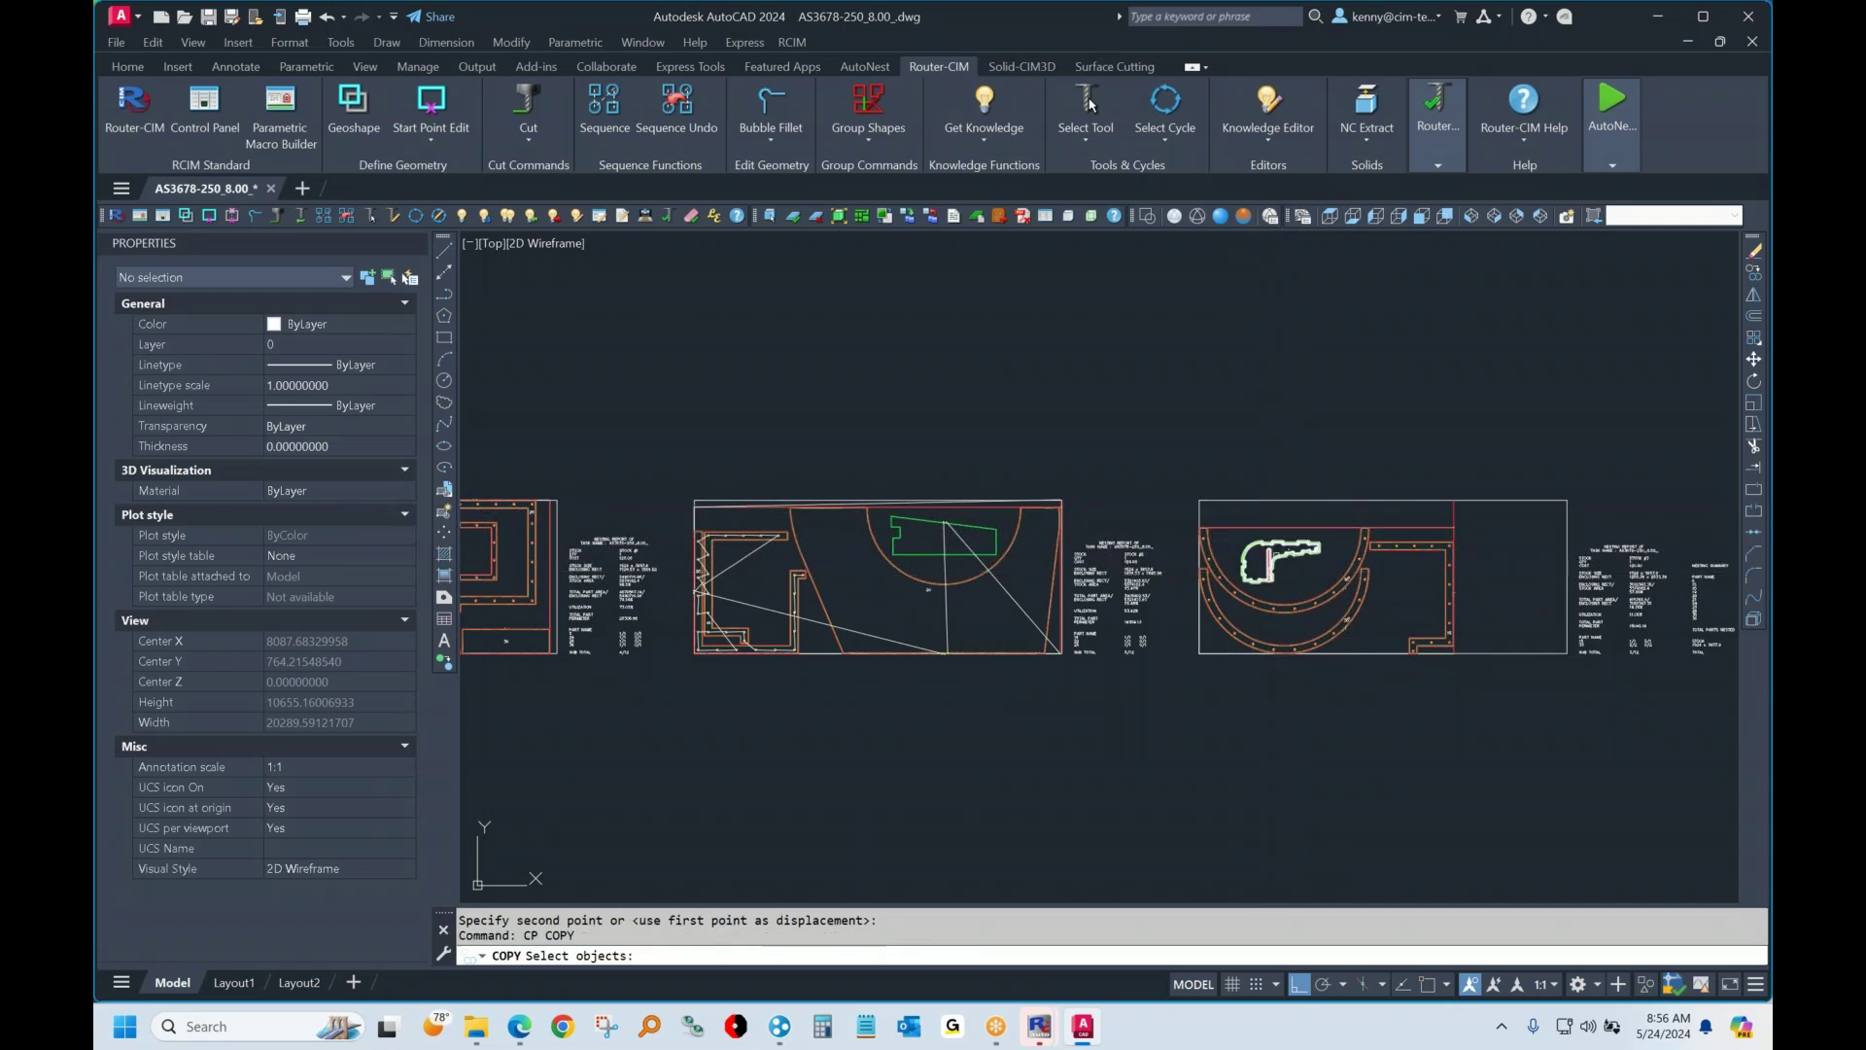
pyautogui.click(1277, 552)
pyautogui.click(1247, 478)
pyautogui.press('Return')
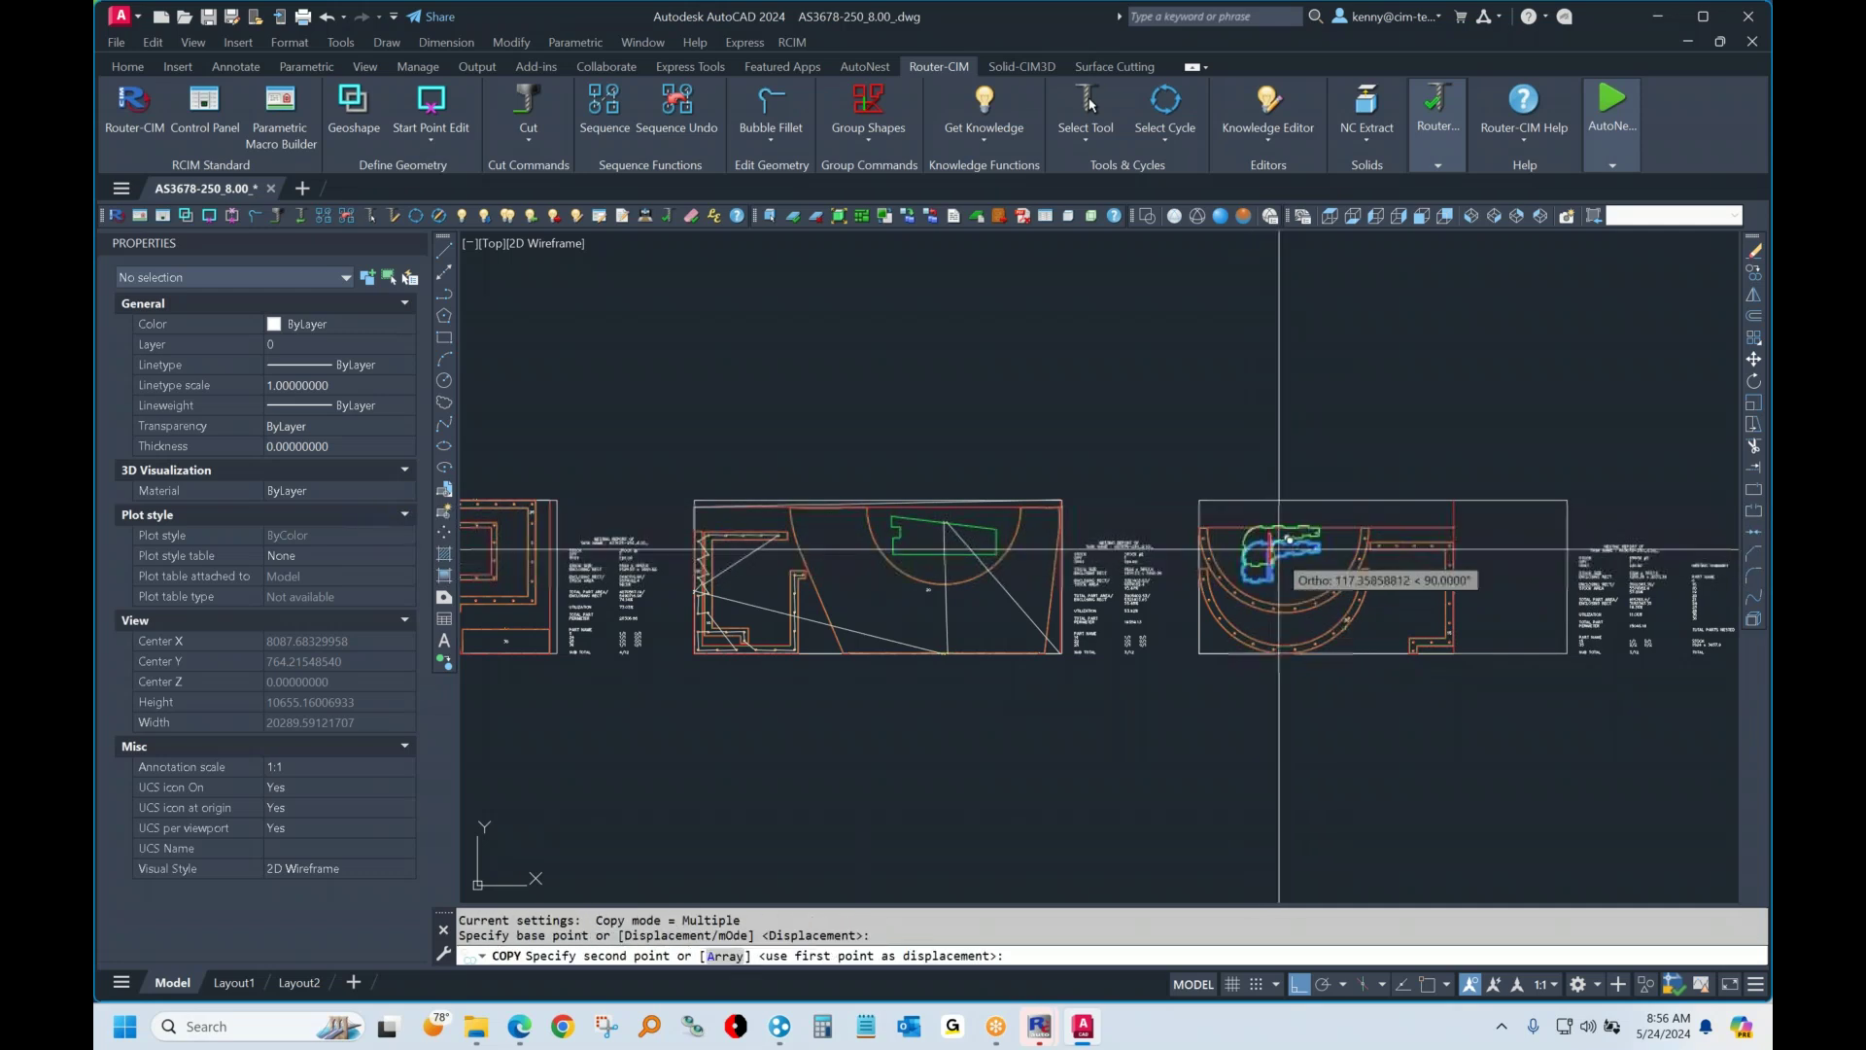
pyautogui.click(1282, 583)
pyautogui.click(1217, 427)
pyautogui.write('ro')
# Rotate the S7 copy 180 degrees
pyautogui.press('Return')
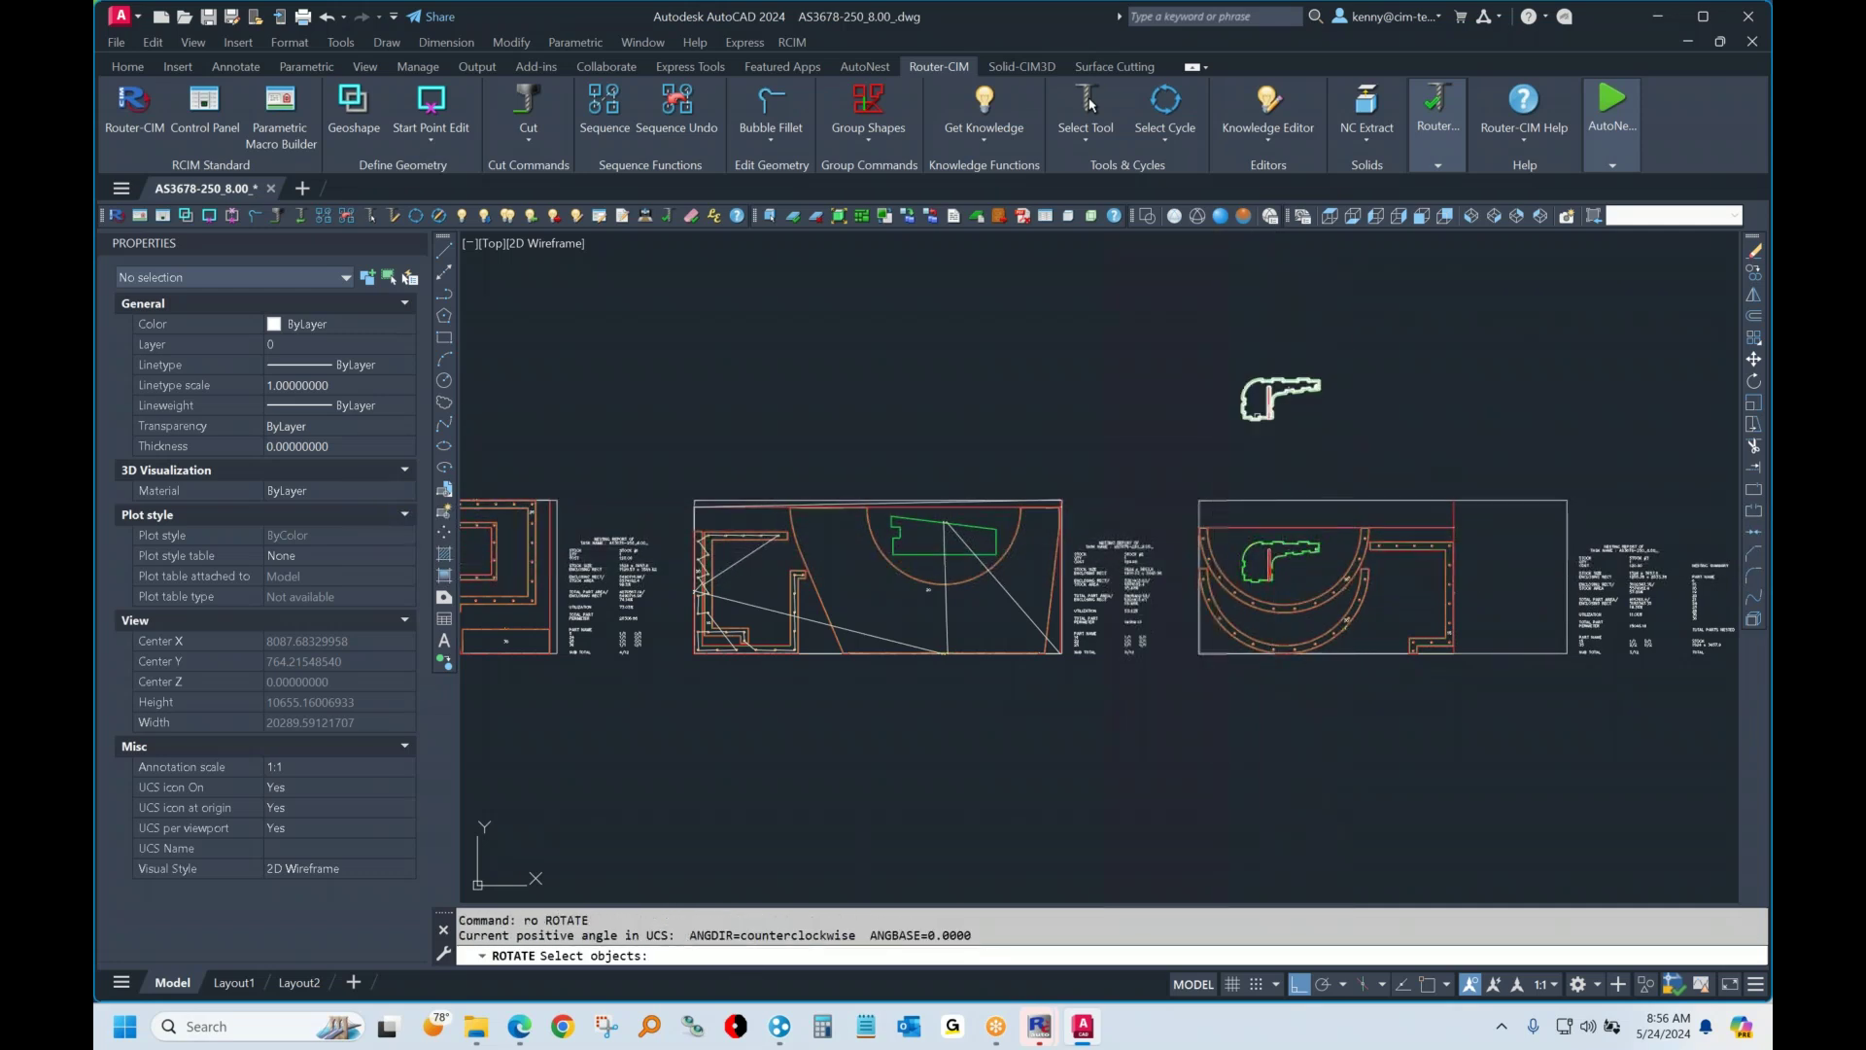
pyautogui.click(1285, 382)
pyautogui.press('Return')
pyautogui.click(1266, 399)
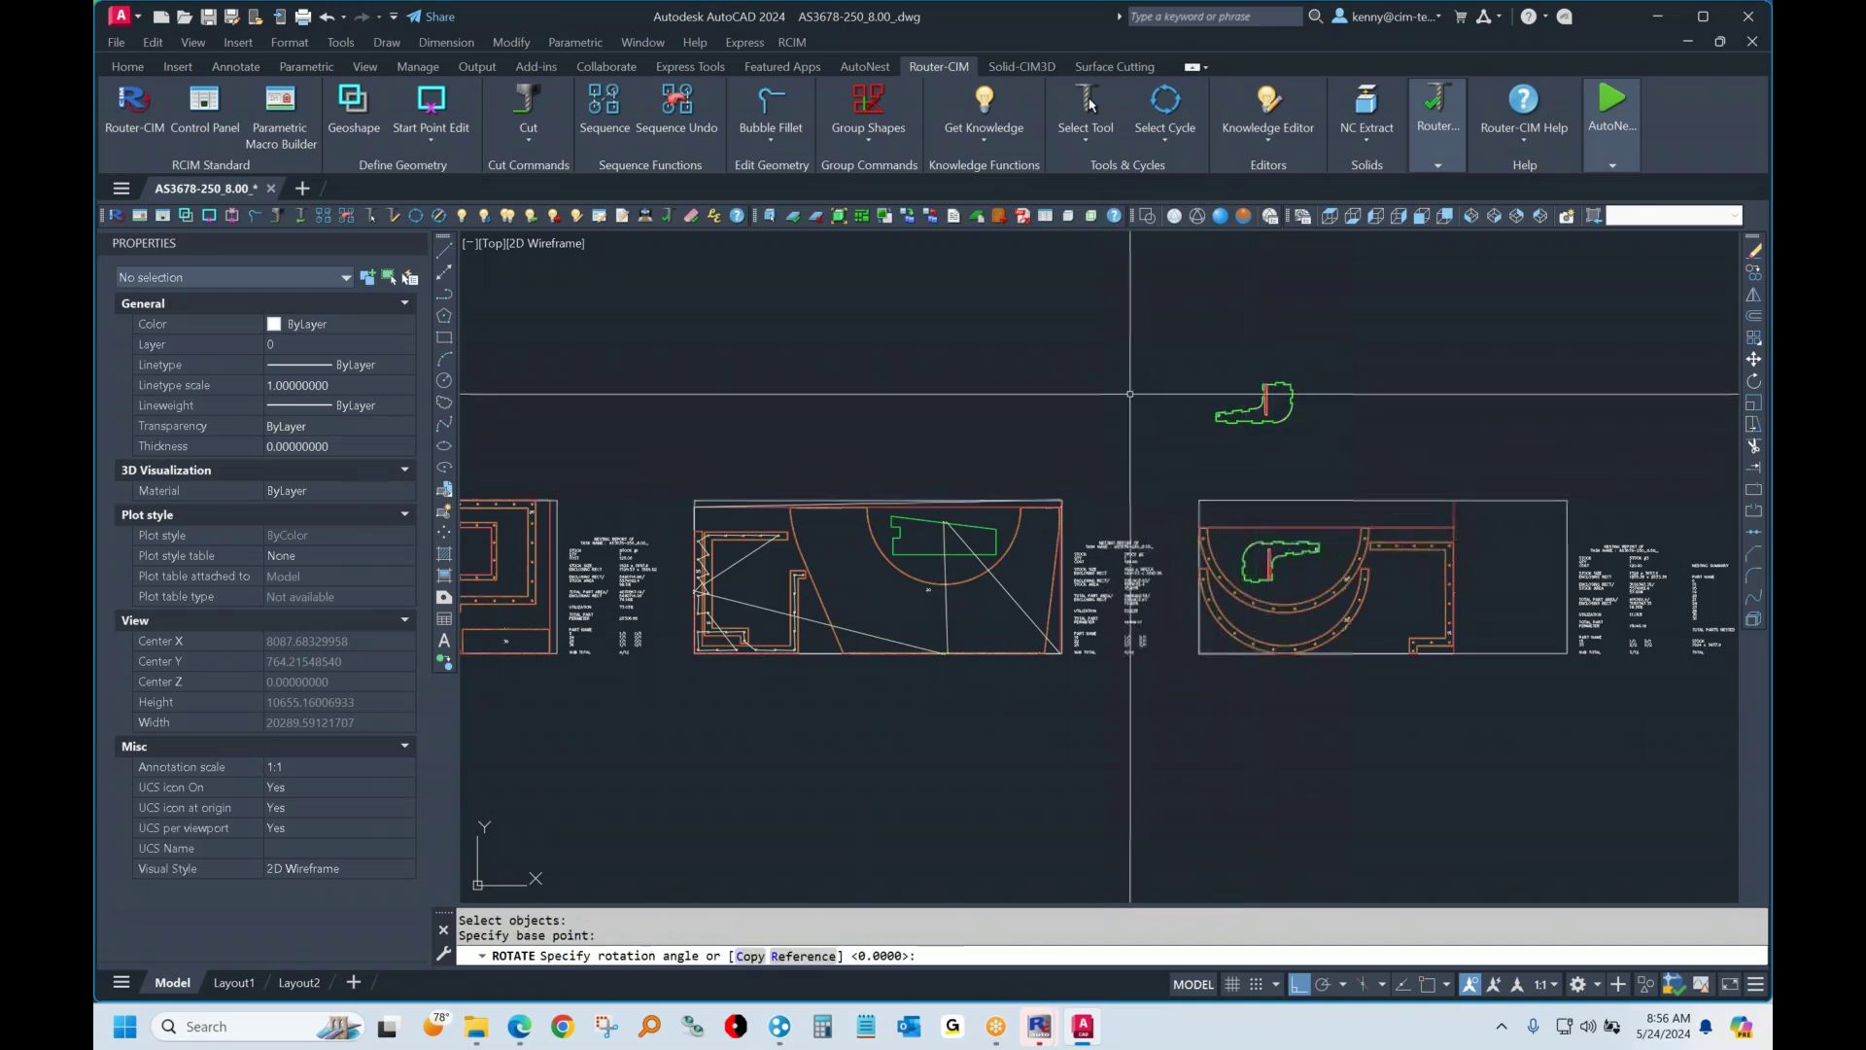
pyautogui.click(1165, 398)
pyautogui.write('m')
# Move the rotated copy so it interlocks beside the first S7 part
pyautogui.press('Return')
pyautogui.click(1283, 387)
pyautogui.press('Return')
pyautogui.click(1264, 401)
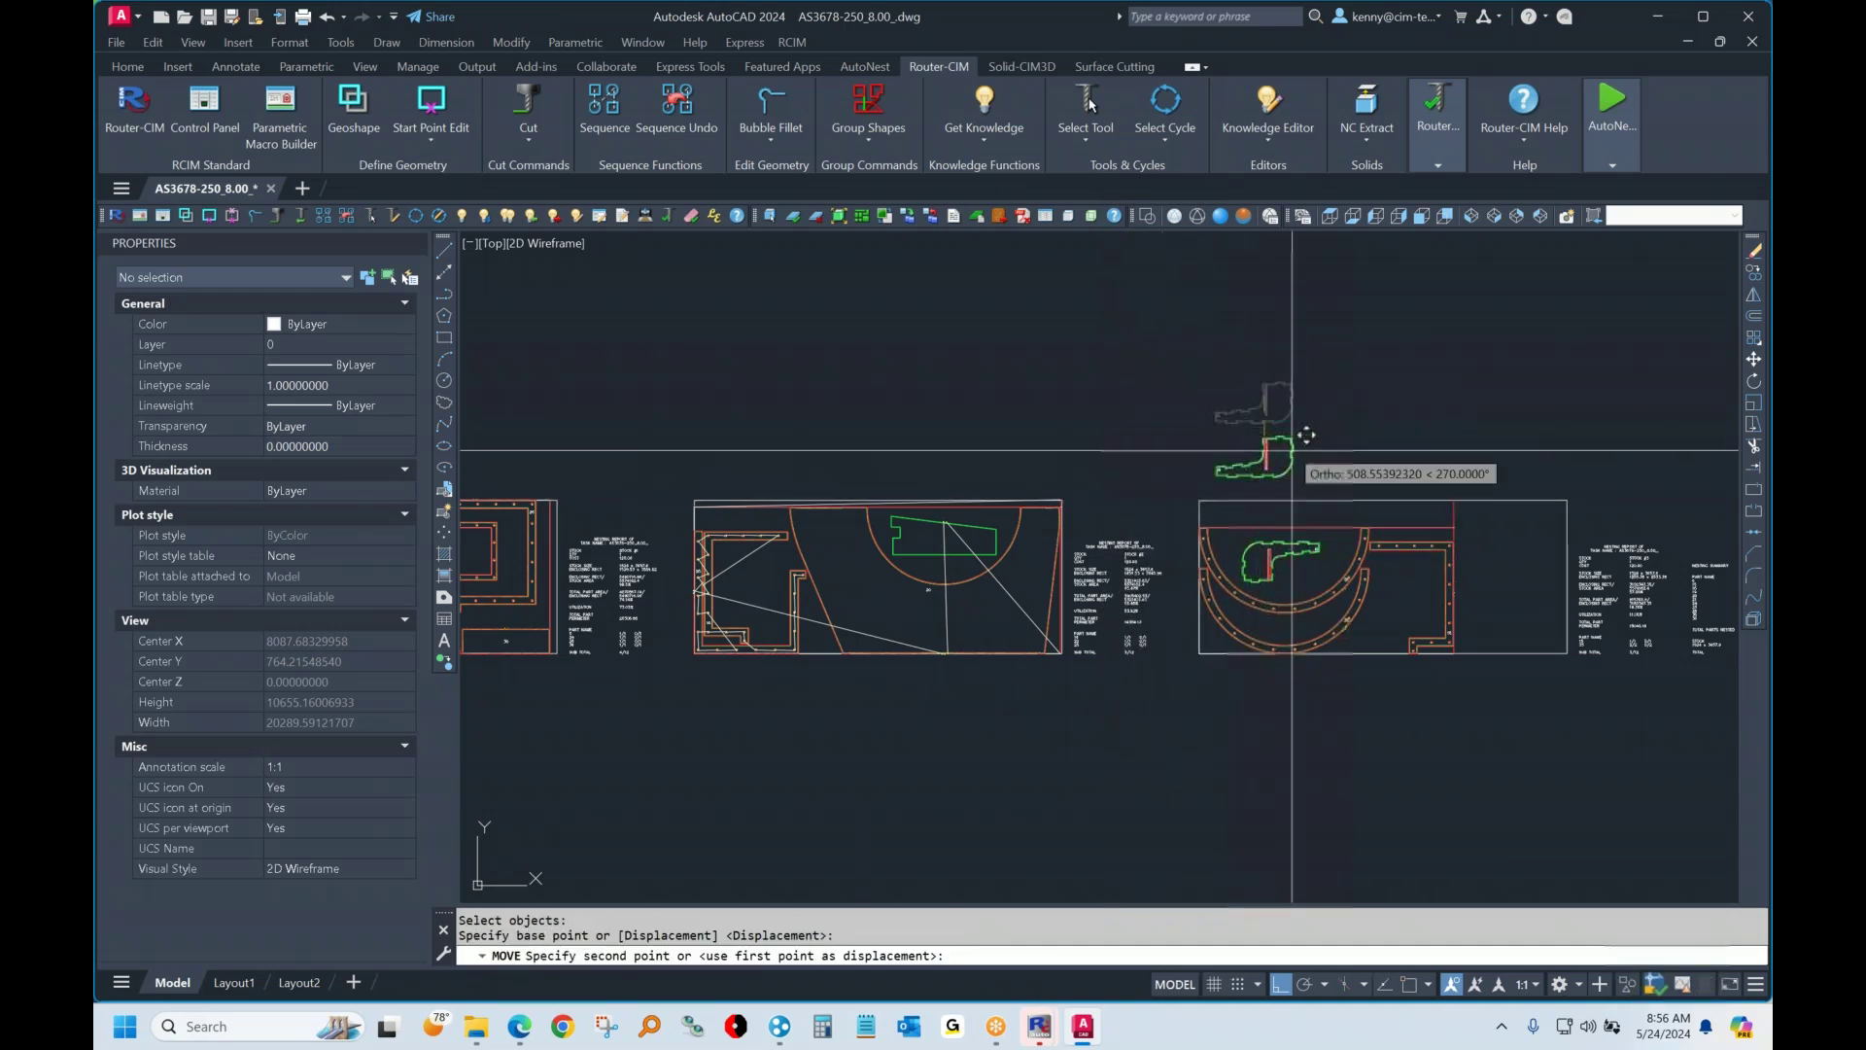
pyautogui.press('F8')
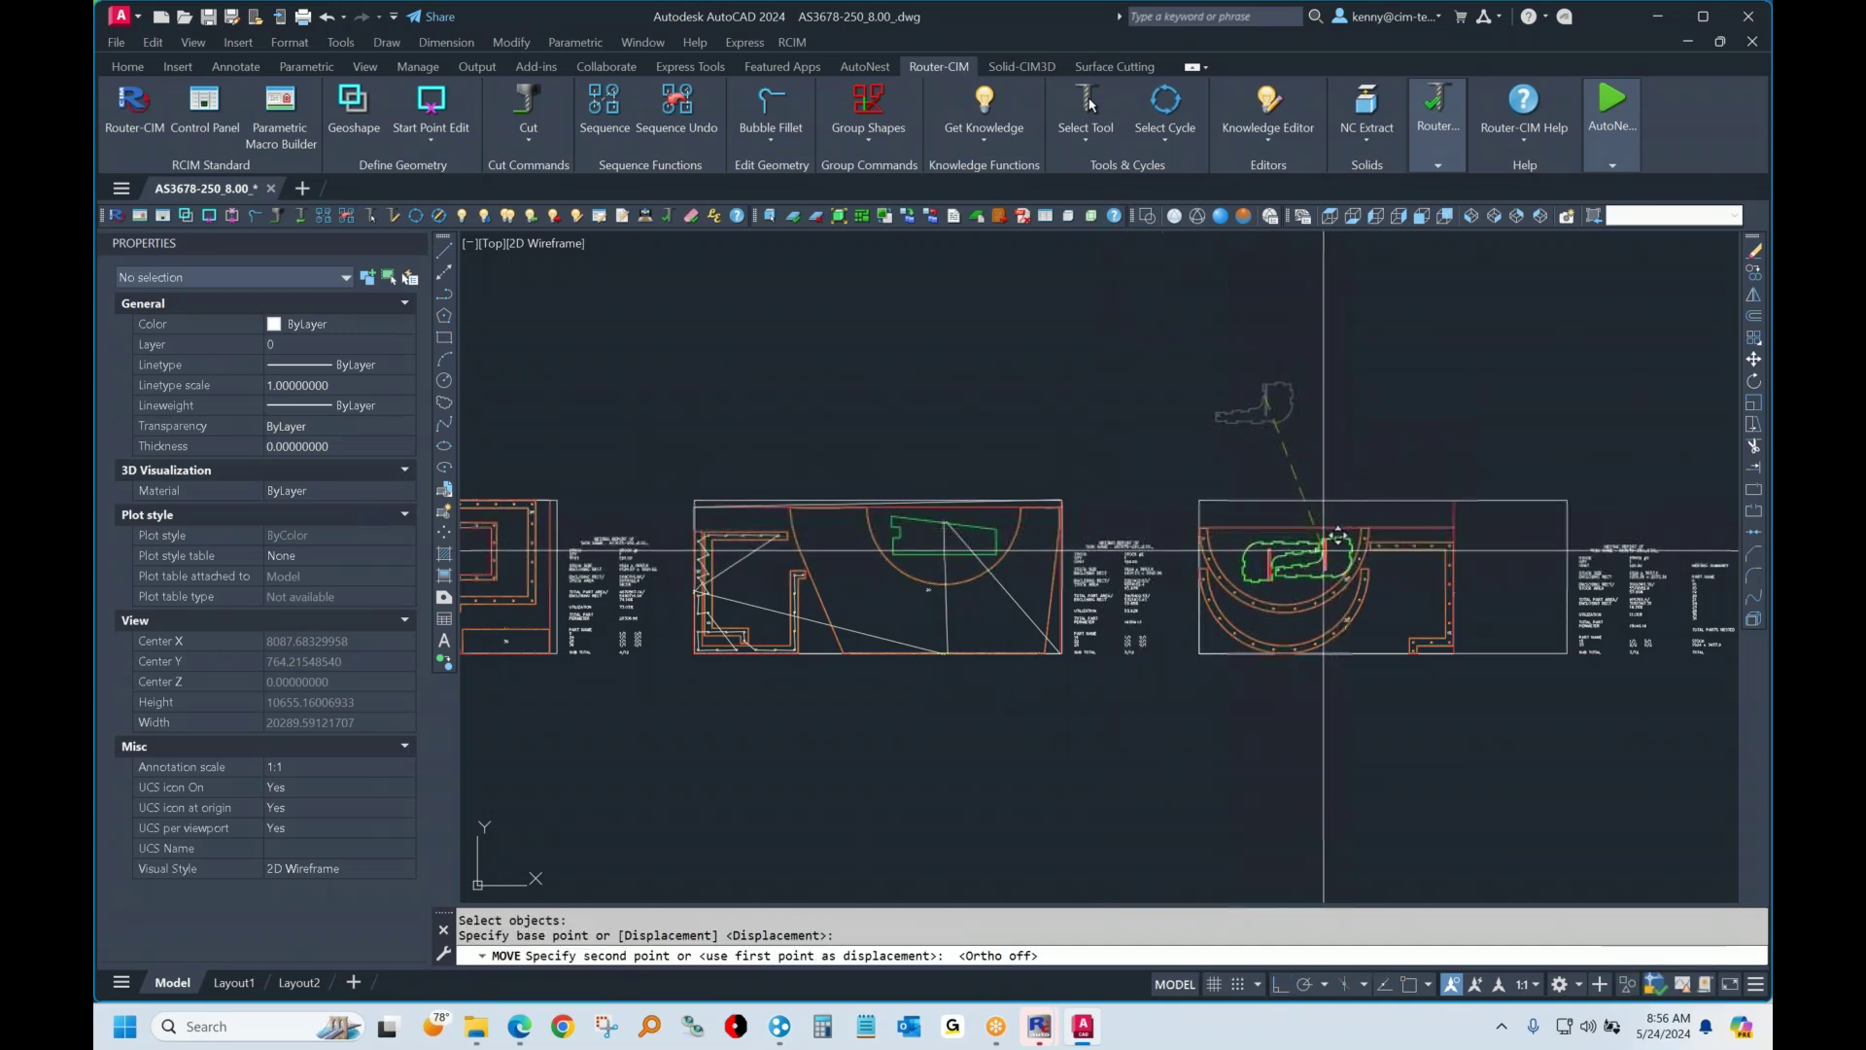
pyautogui.scroll(5, 1334, 541)
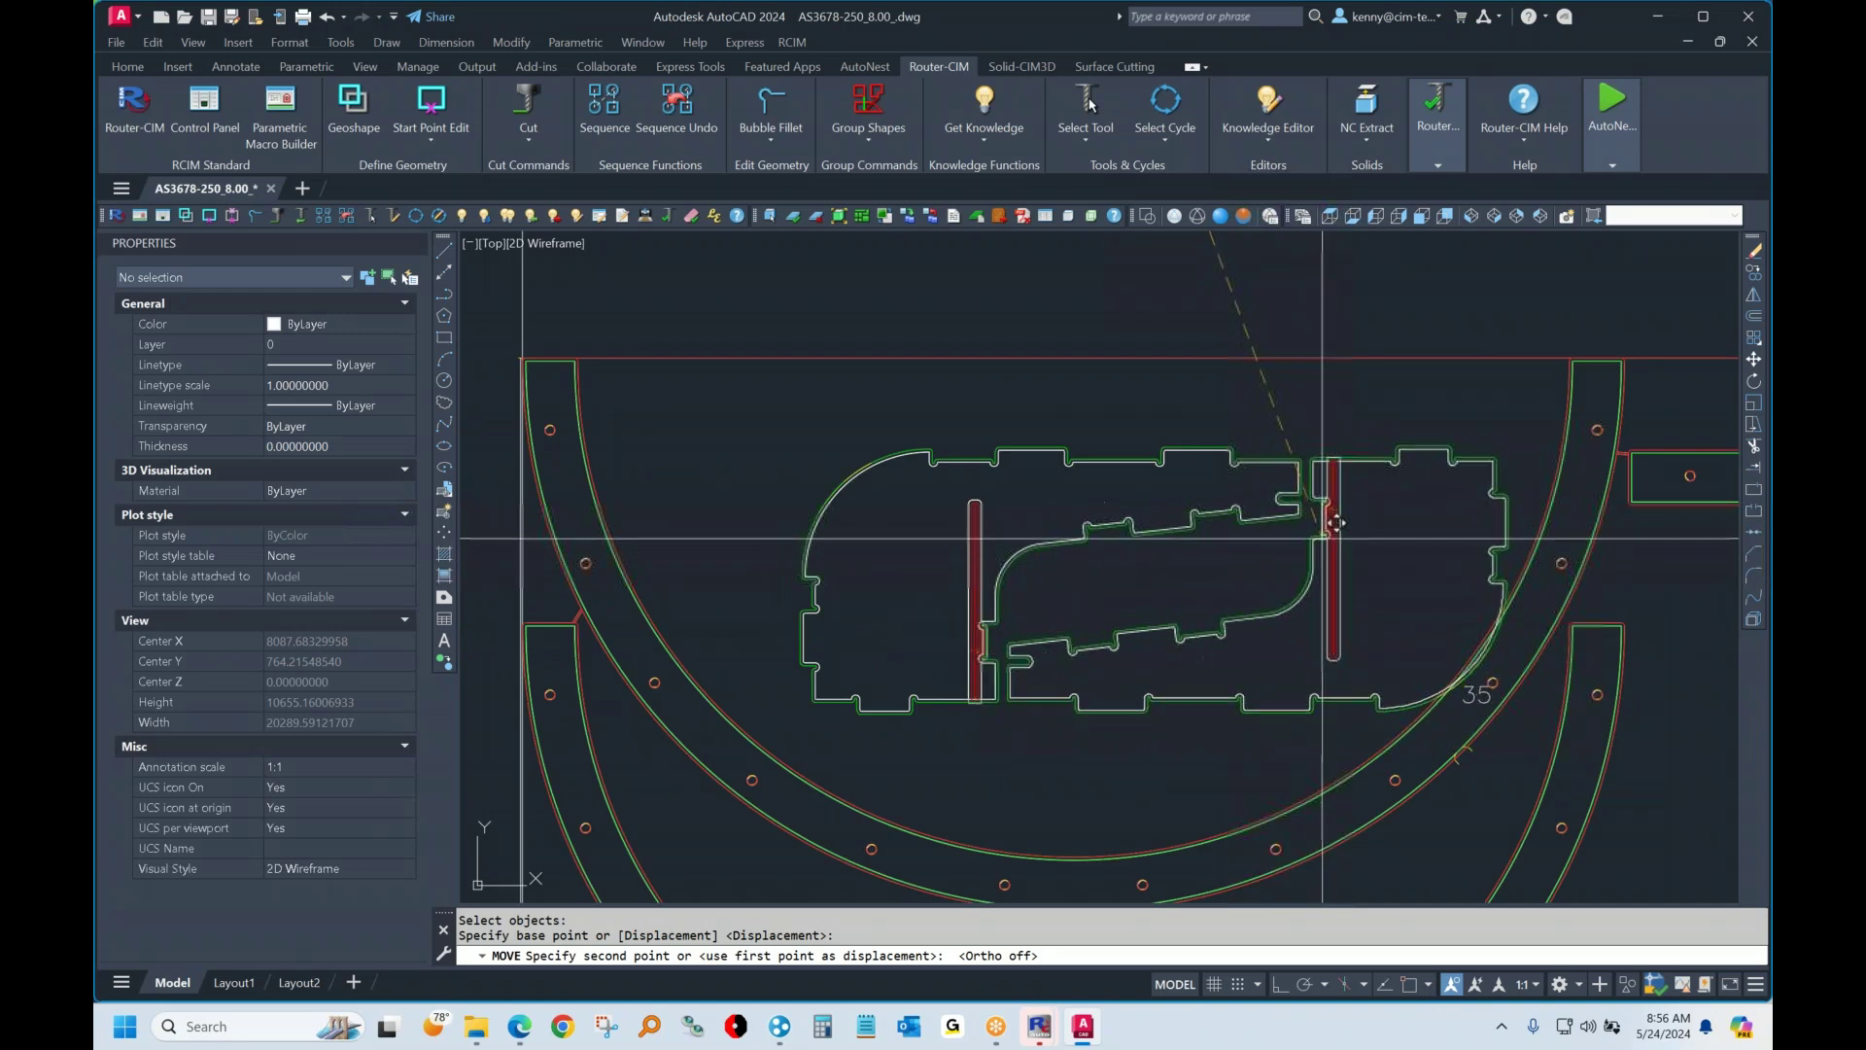
pyautogui.click(1323, 536)
# Move both S7 parts together up and to the left within the half-ring
pyautogui.press('Return')
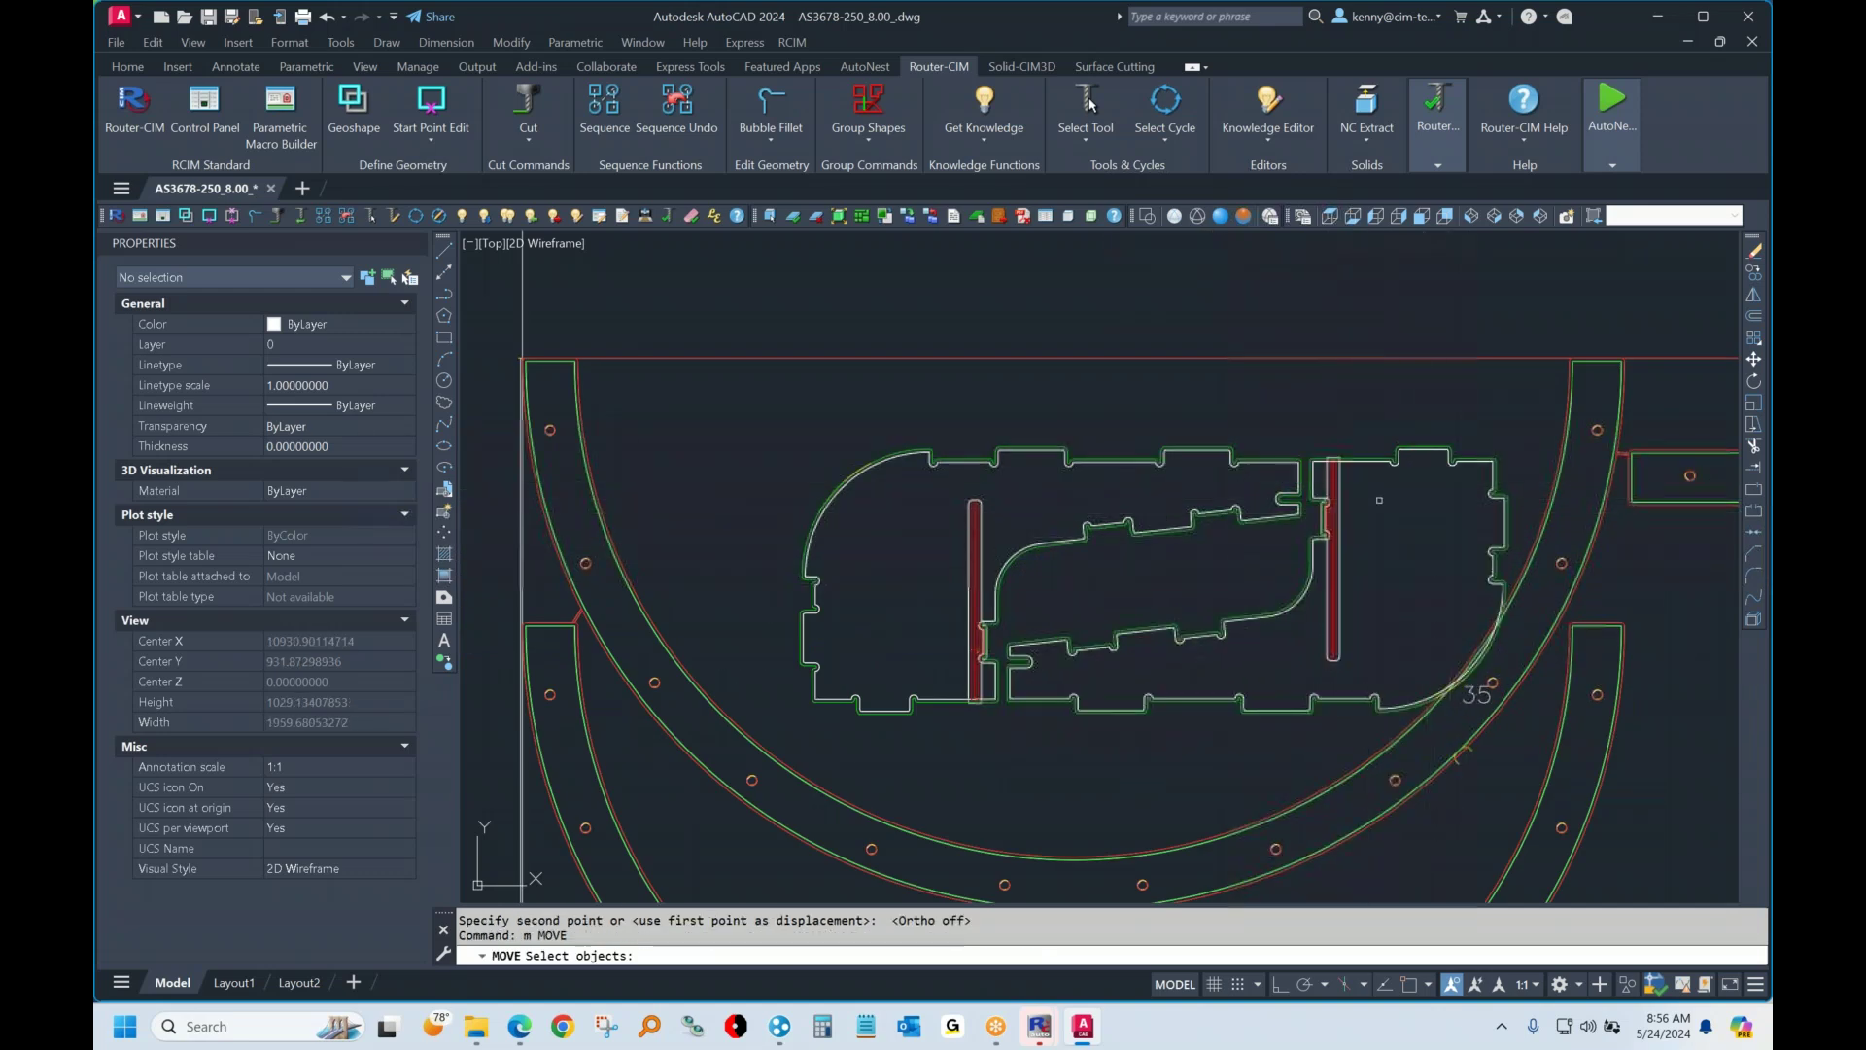
pyautogui.click(1308, 680)
pyautogui.click(1289, 496)
pyautogui.press('Return')
pyautogui.click(1004, 704)
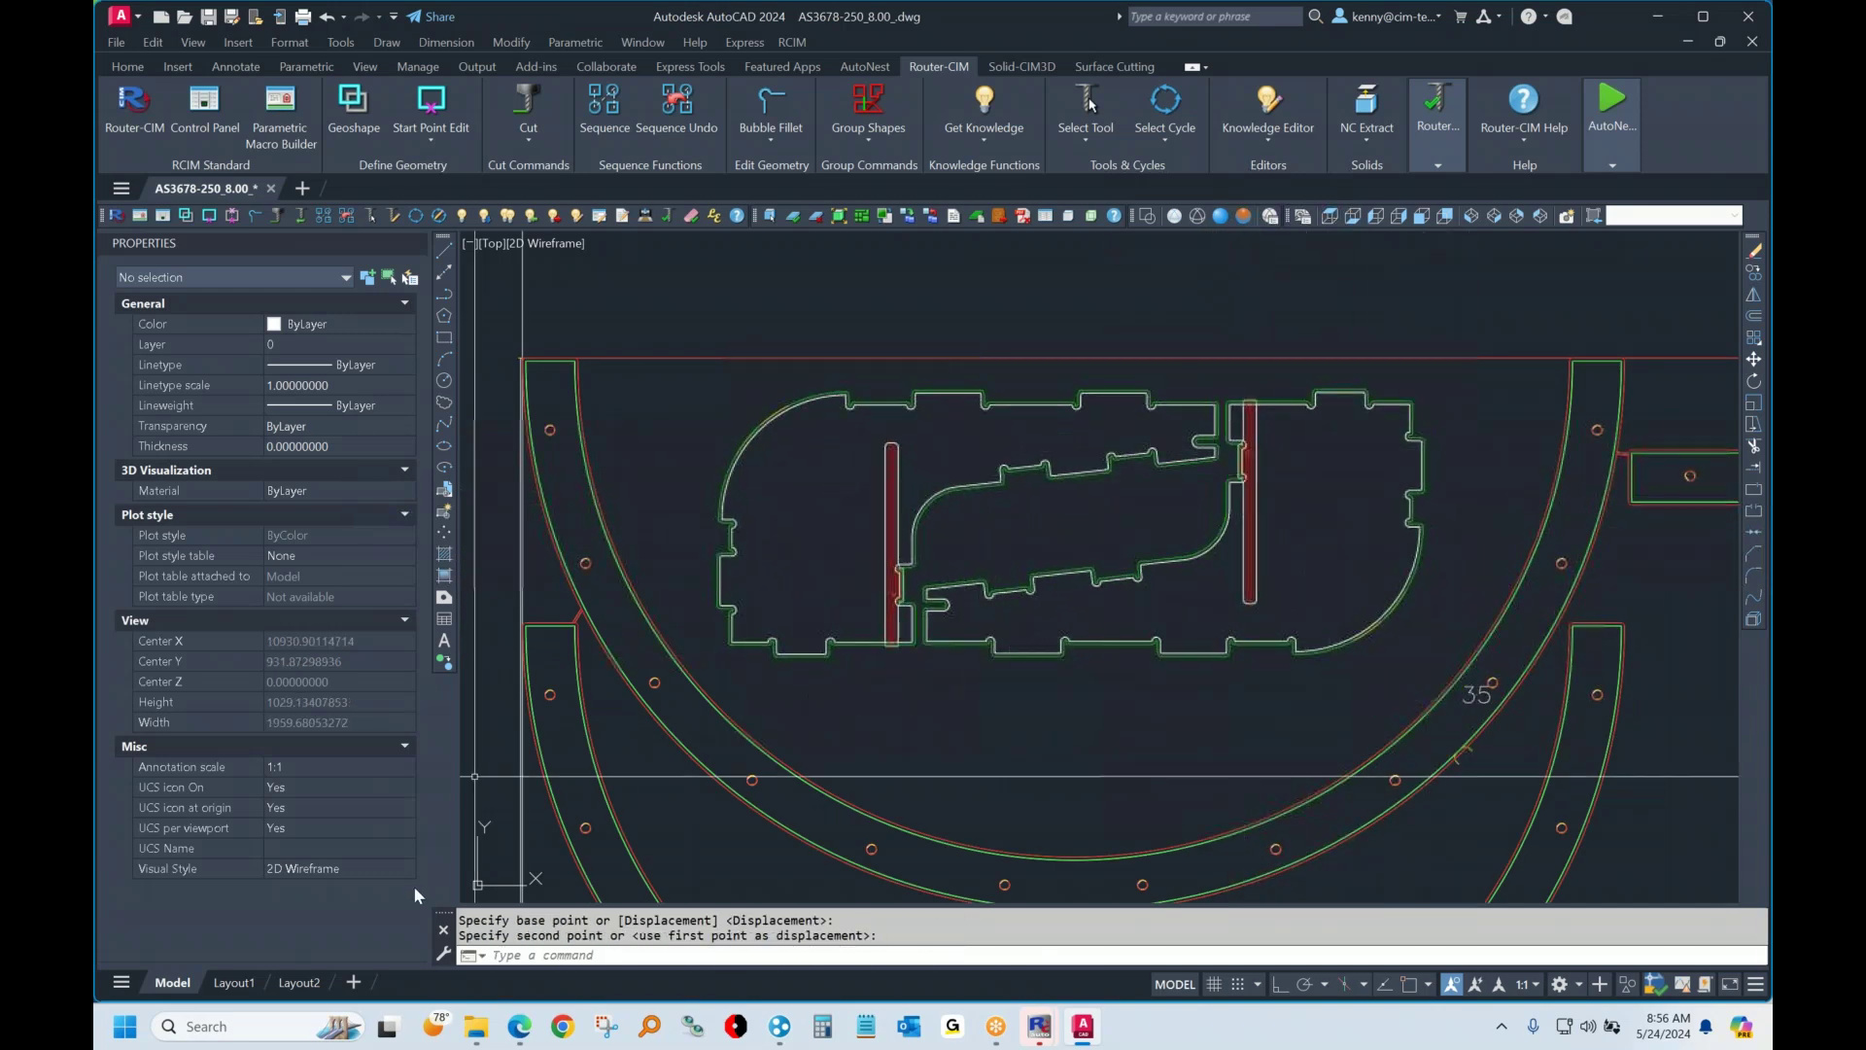
pyautogui.click(919, 657)
# Zoom out to check the sheets and nesting report, then close AutoCAD
pyautogui.scroll(-4, 919, 658)
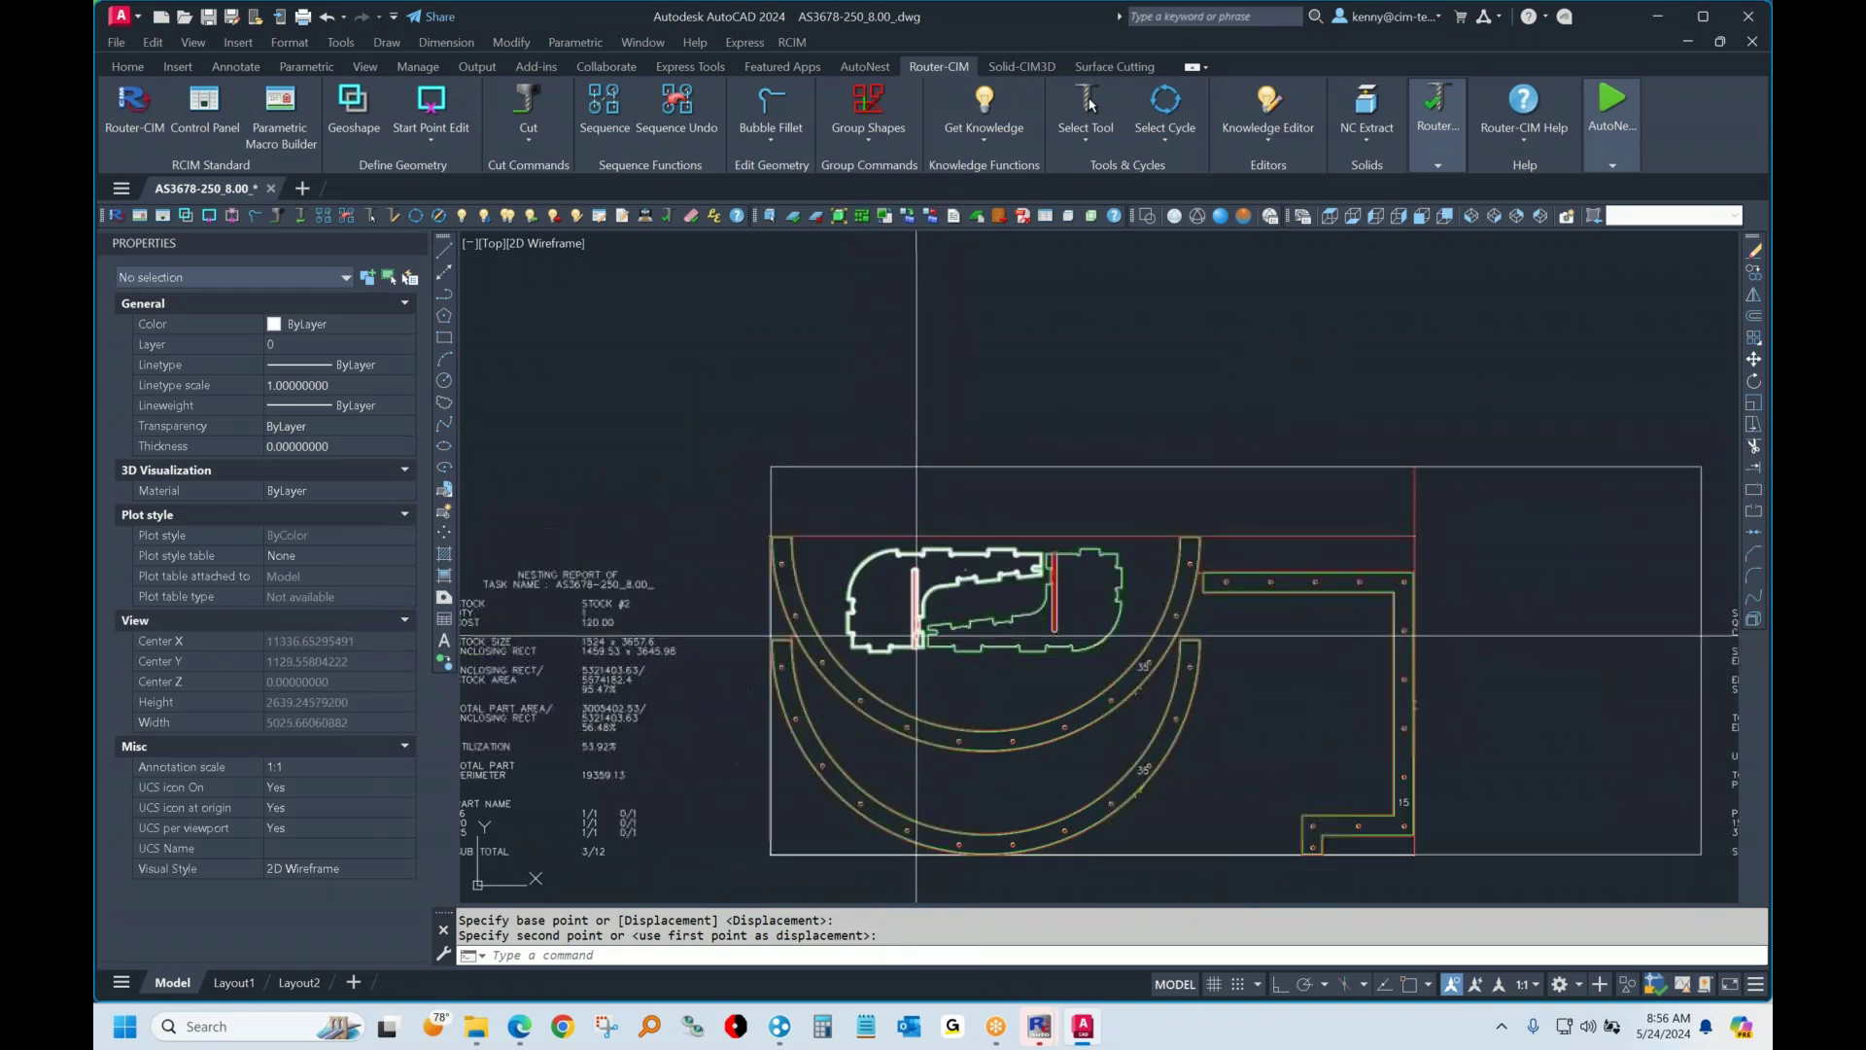
pyautogui.moveTo(915, 639)
pyautogui.mouseDown(button='middle')
pyautogui.moveTo(976, 590)
pyautogui.moveTo(1059, 603)
pyautogui.mouseUp(button='middle')
pyautogui.scroll(-2, 1031, 634)
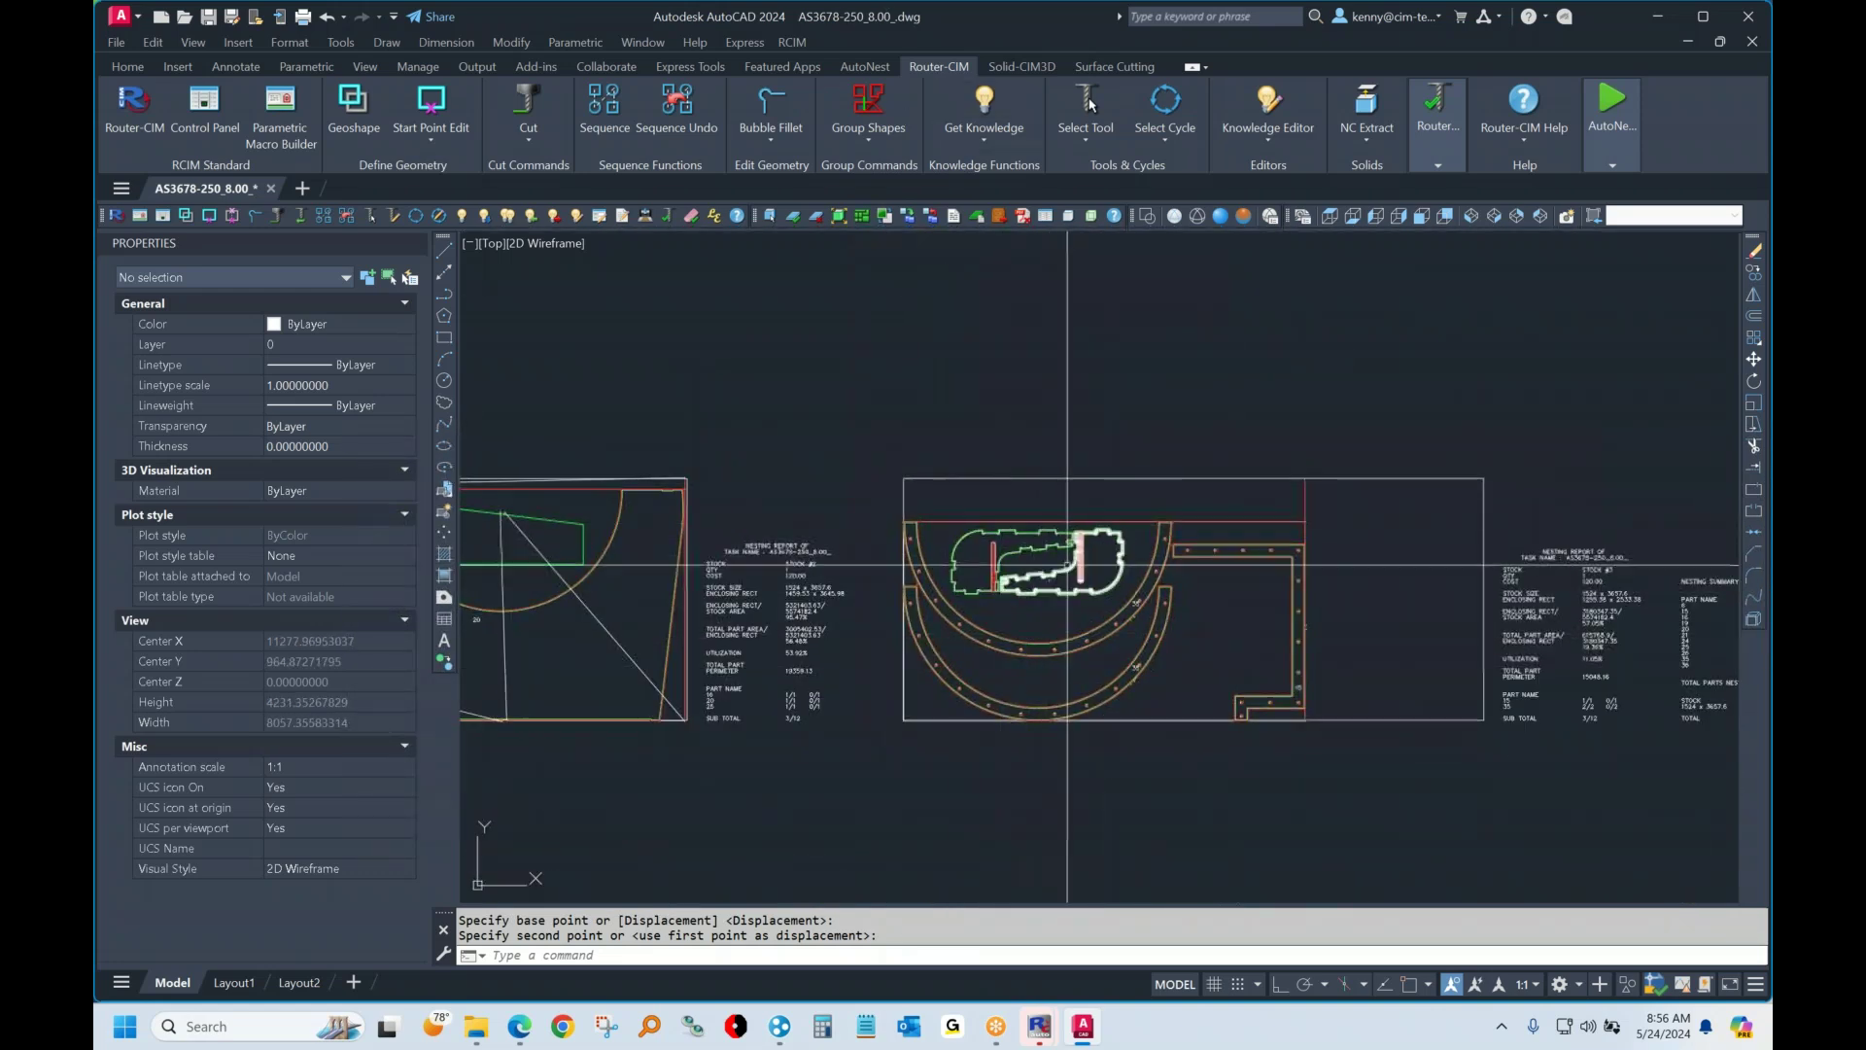
pyautogui.scroll(-2, 1067, 576)
pyautogui.moveTo(917, 646); pyautogui.dragTo(1024, 632, button='middle')
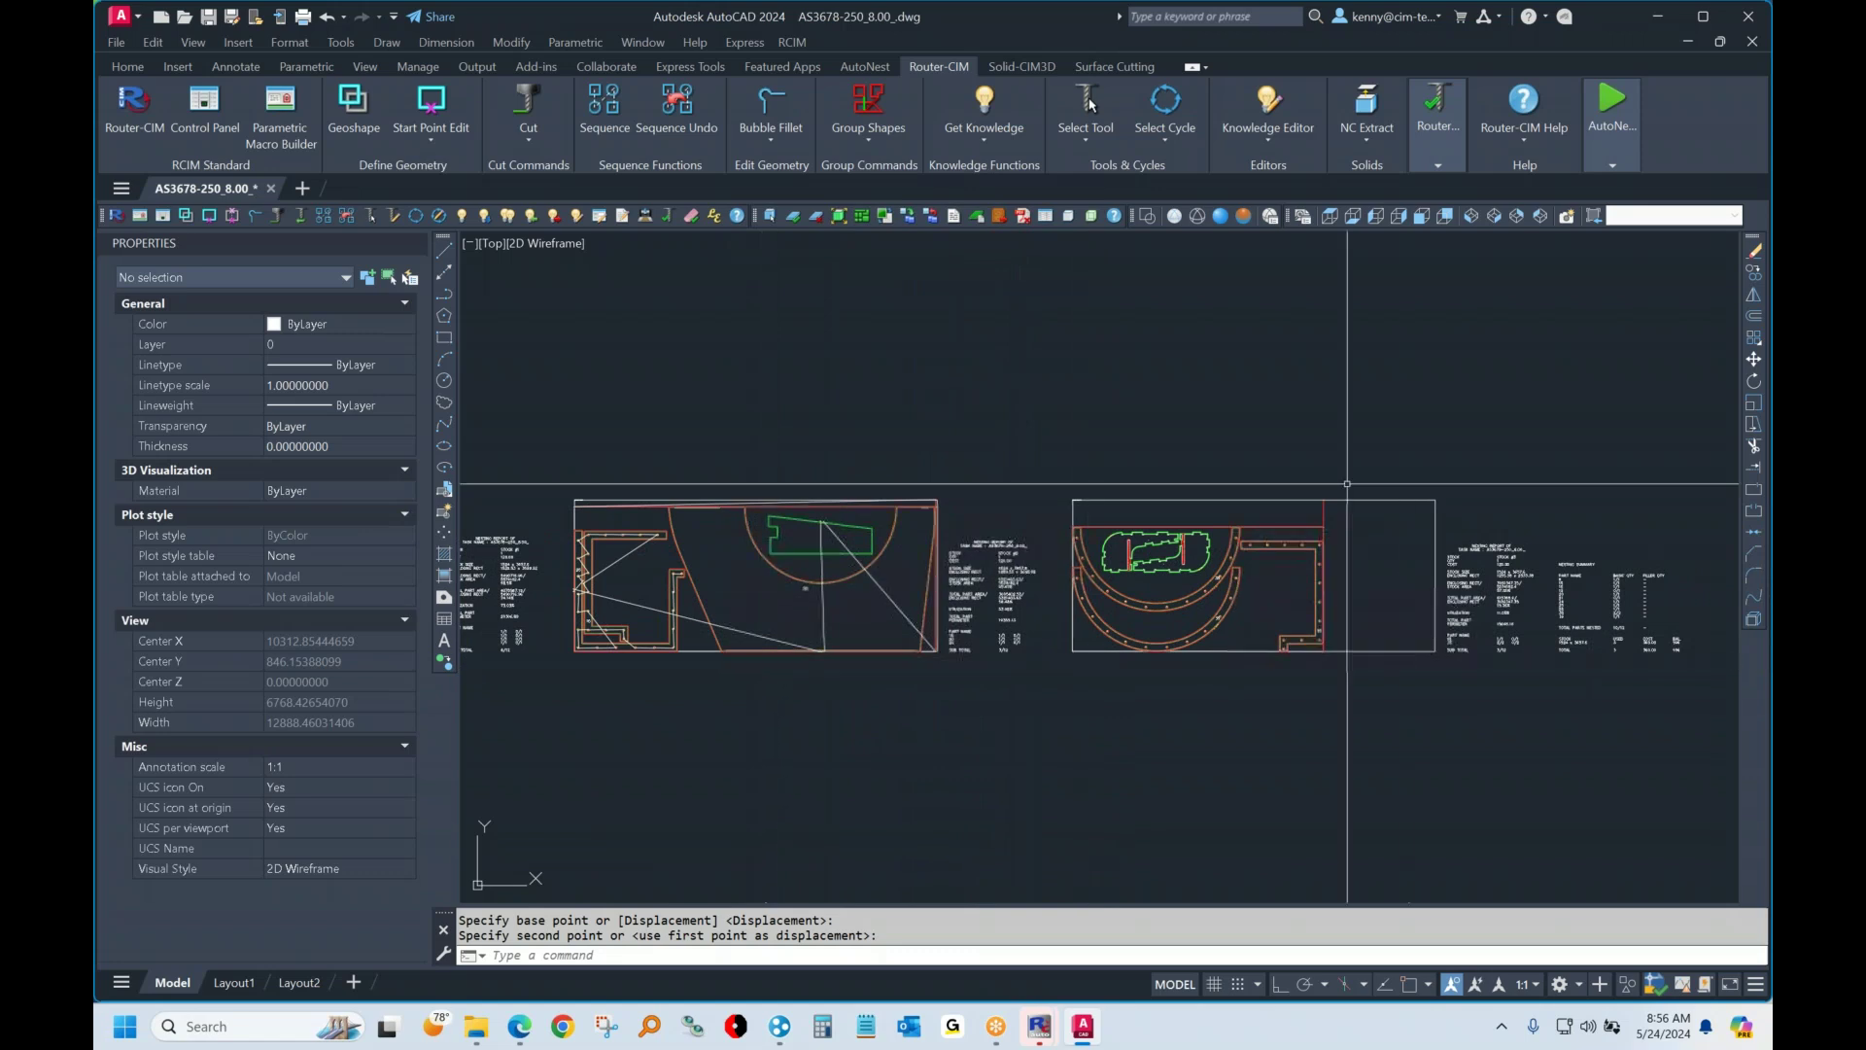
pyautogui.scroll(-4, 988, 532)
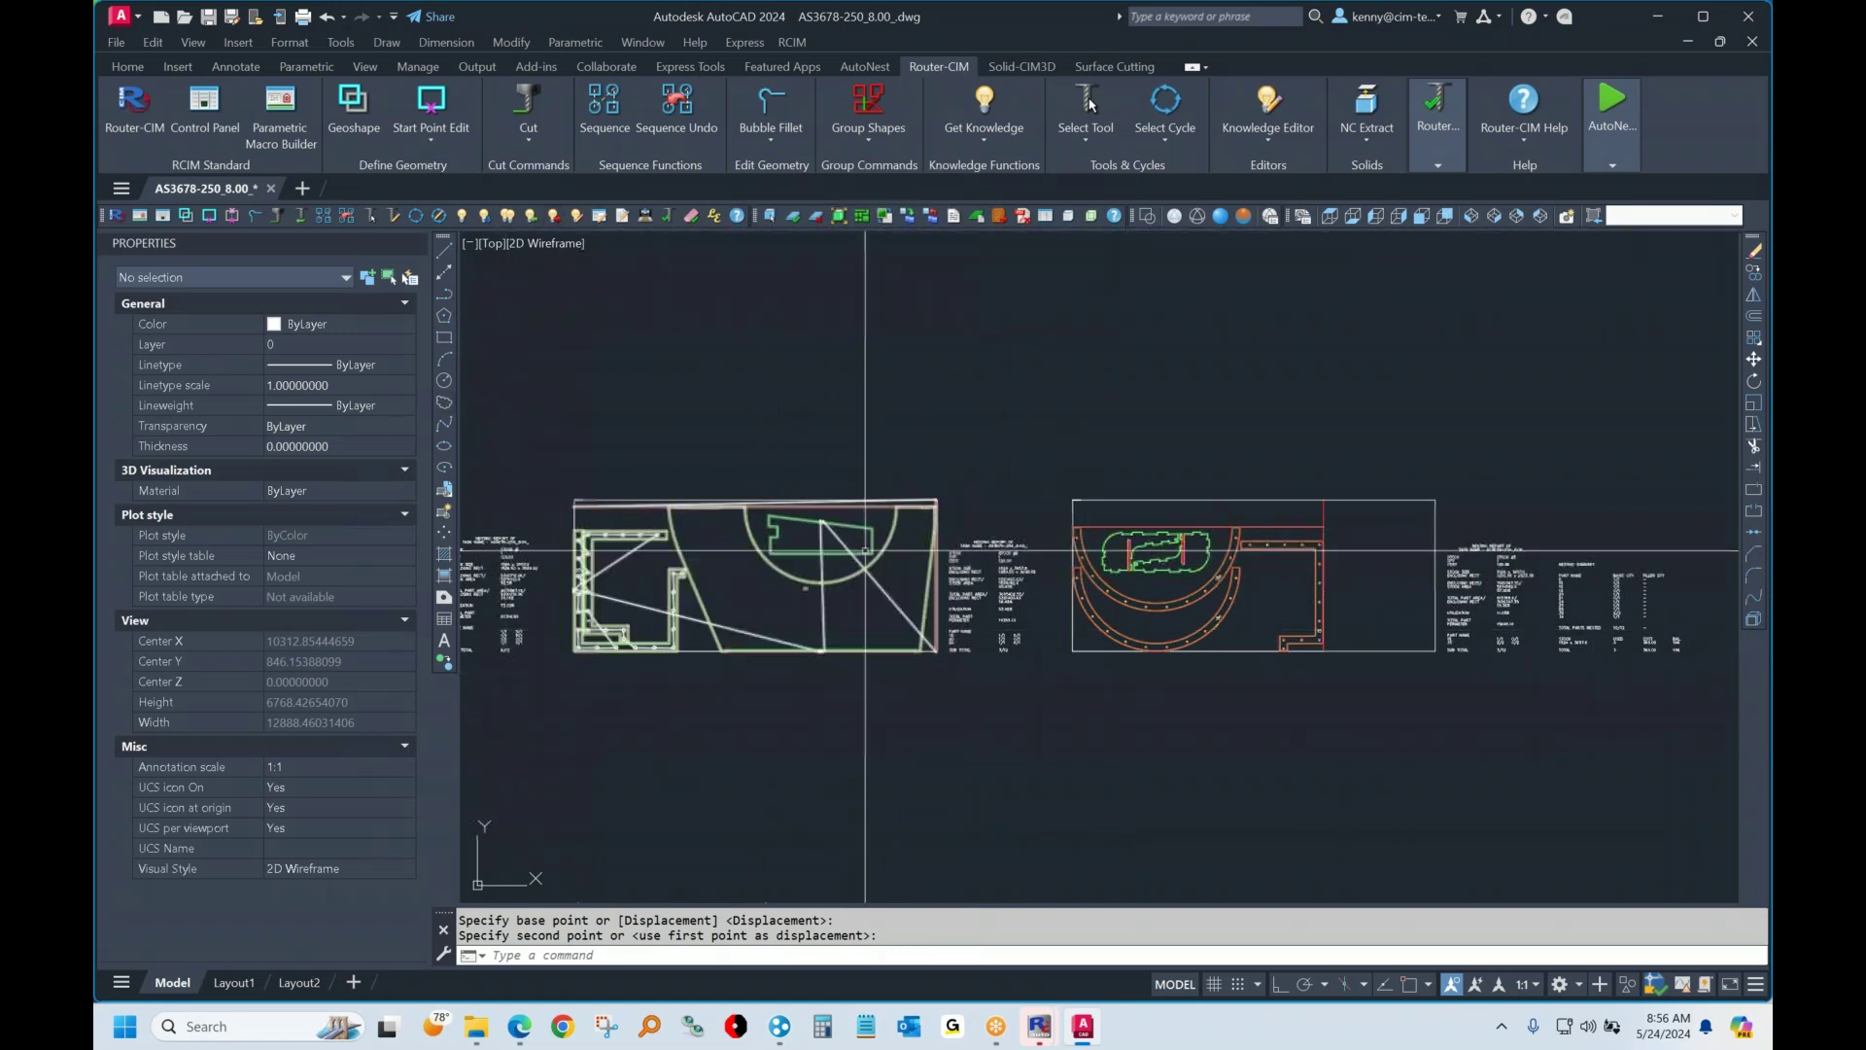
pyautogui.scroll(2, 969, 579)
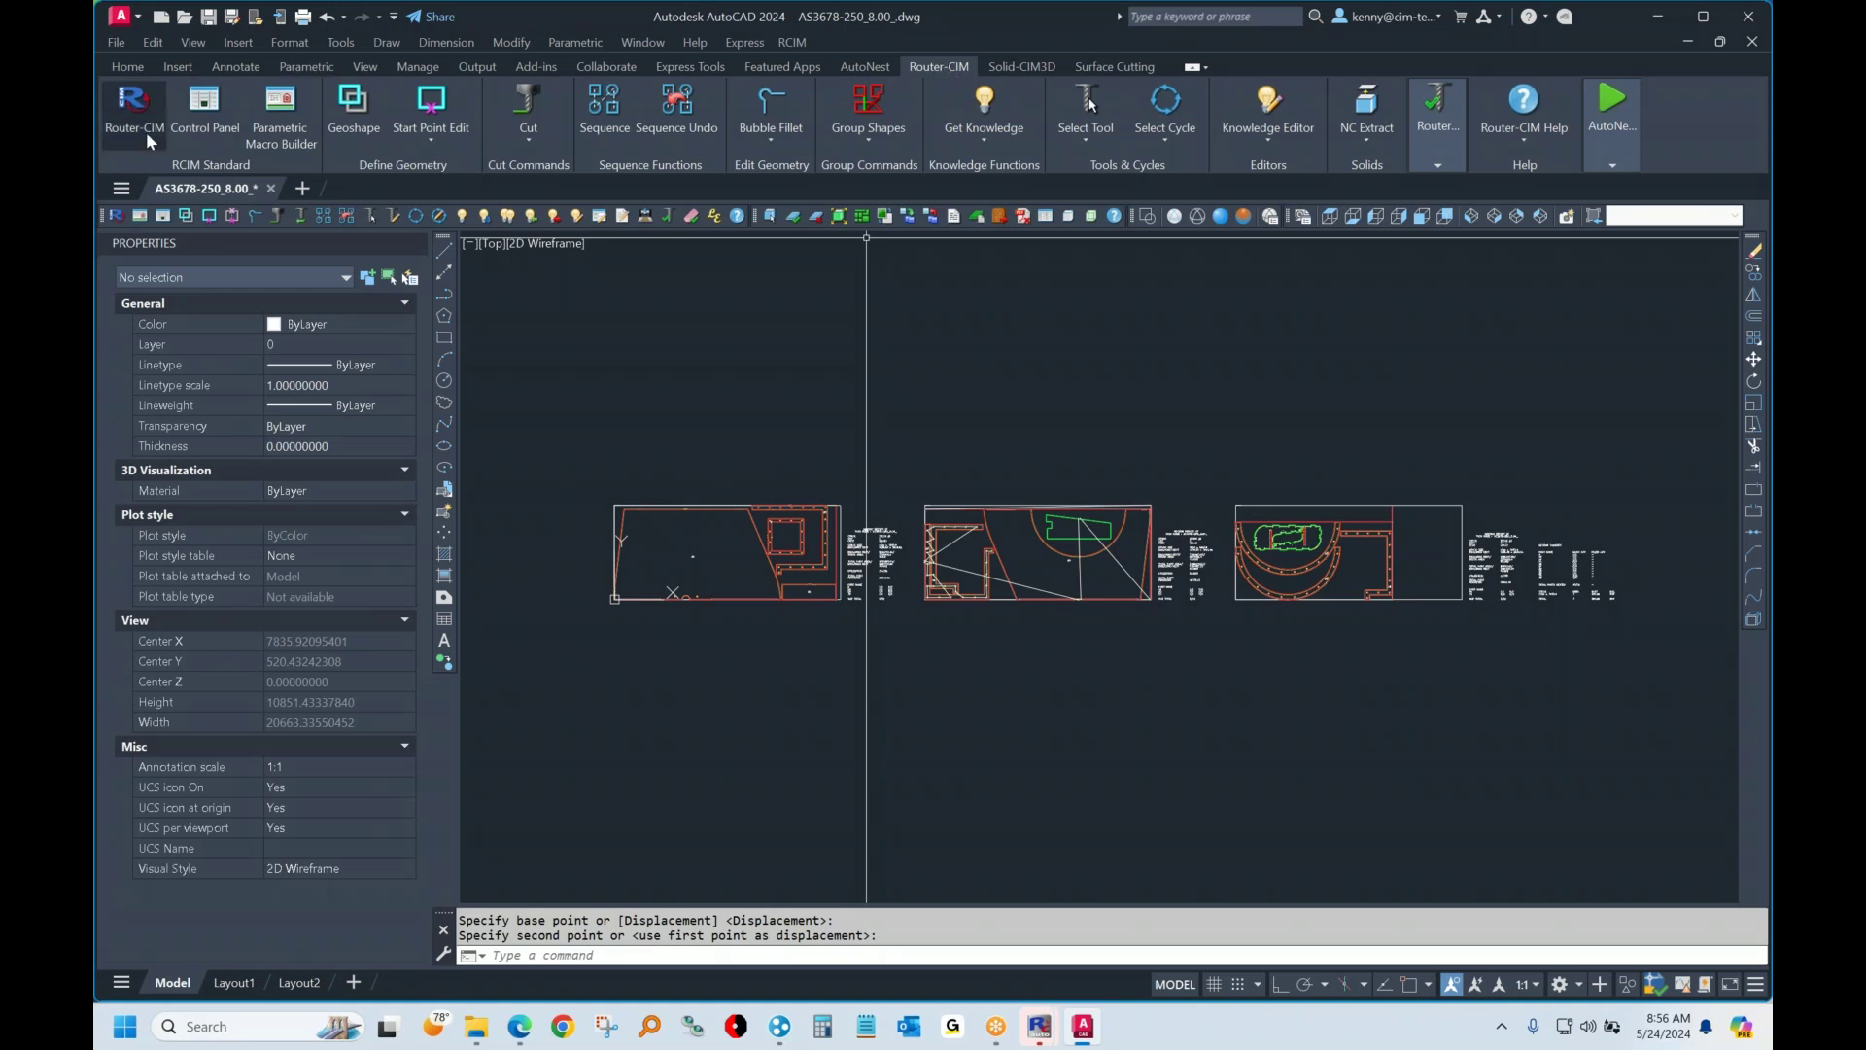
pyautogui.click(1745, 27)
# Discard drawing changes, then open Labels > Custom labels JPG > 09308-C0001_Sheet1.jpeg
pyautogui.click(993, 555)
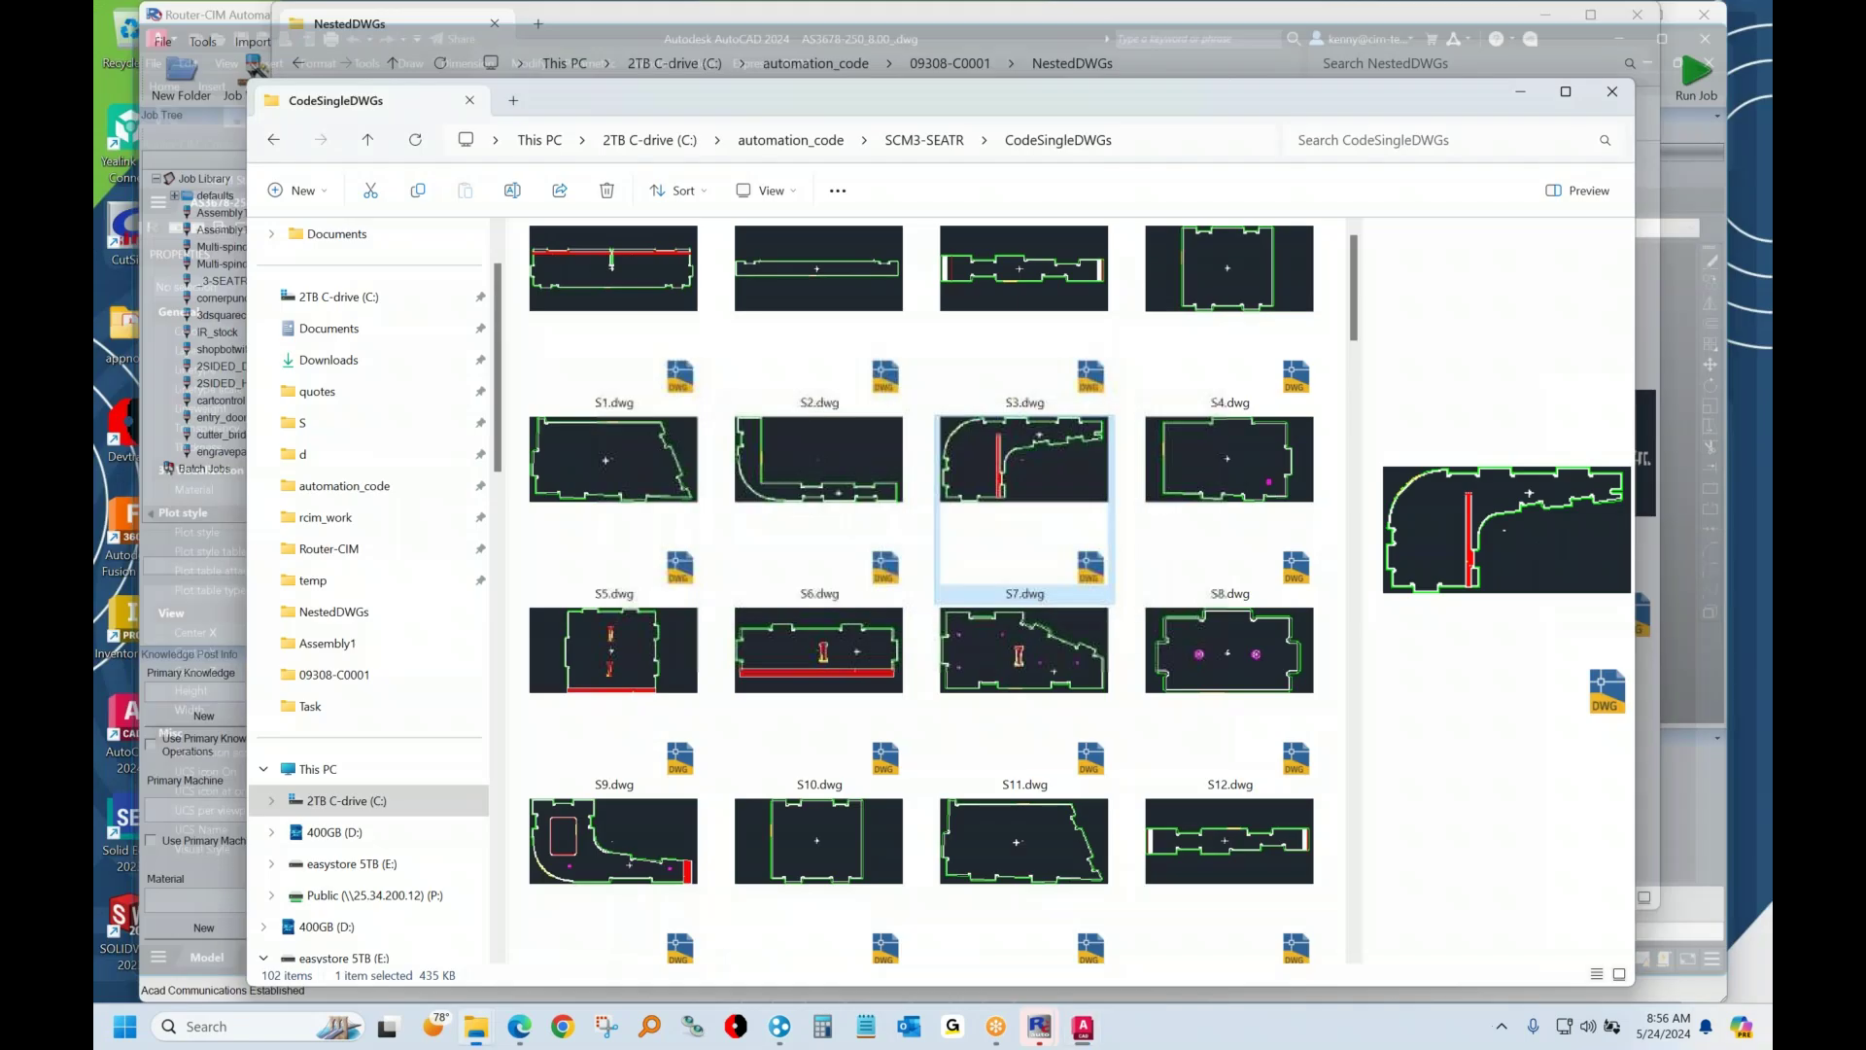
pyautogui.click(1610, 94)
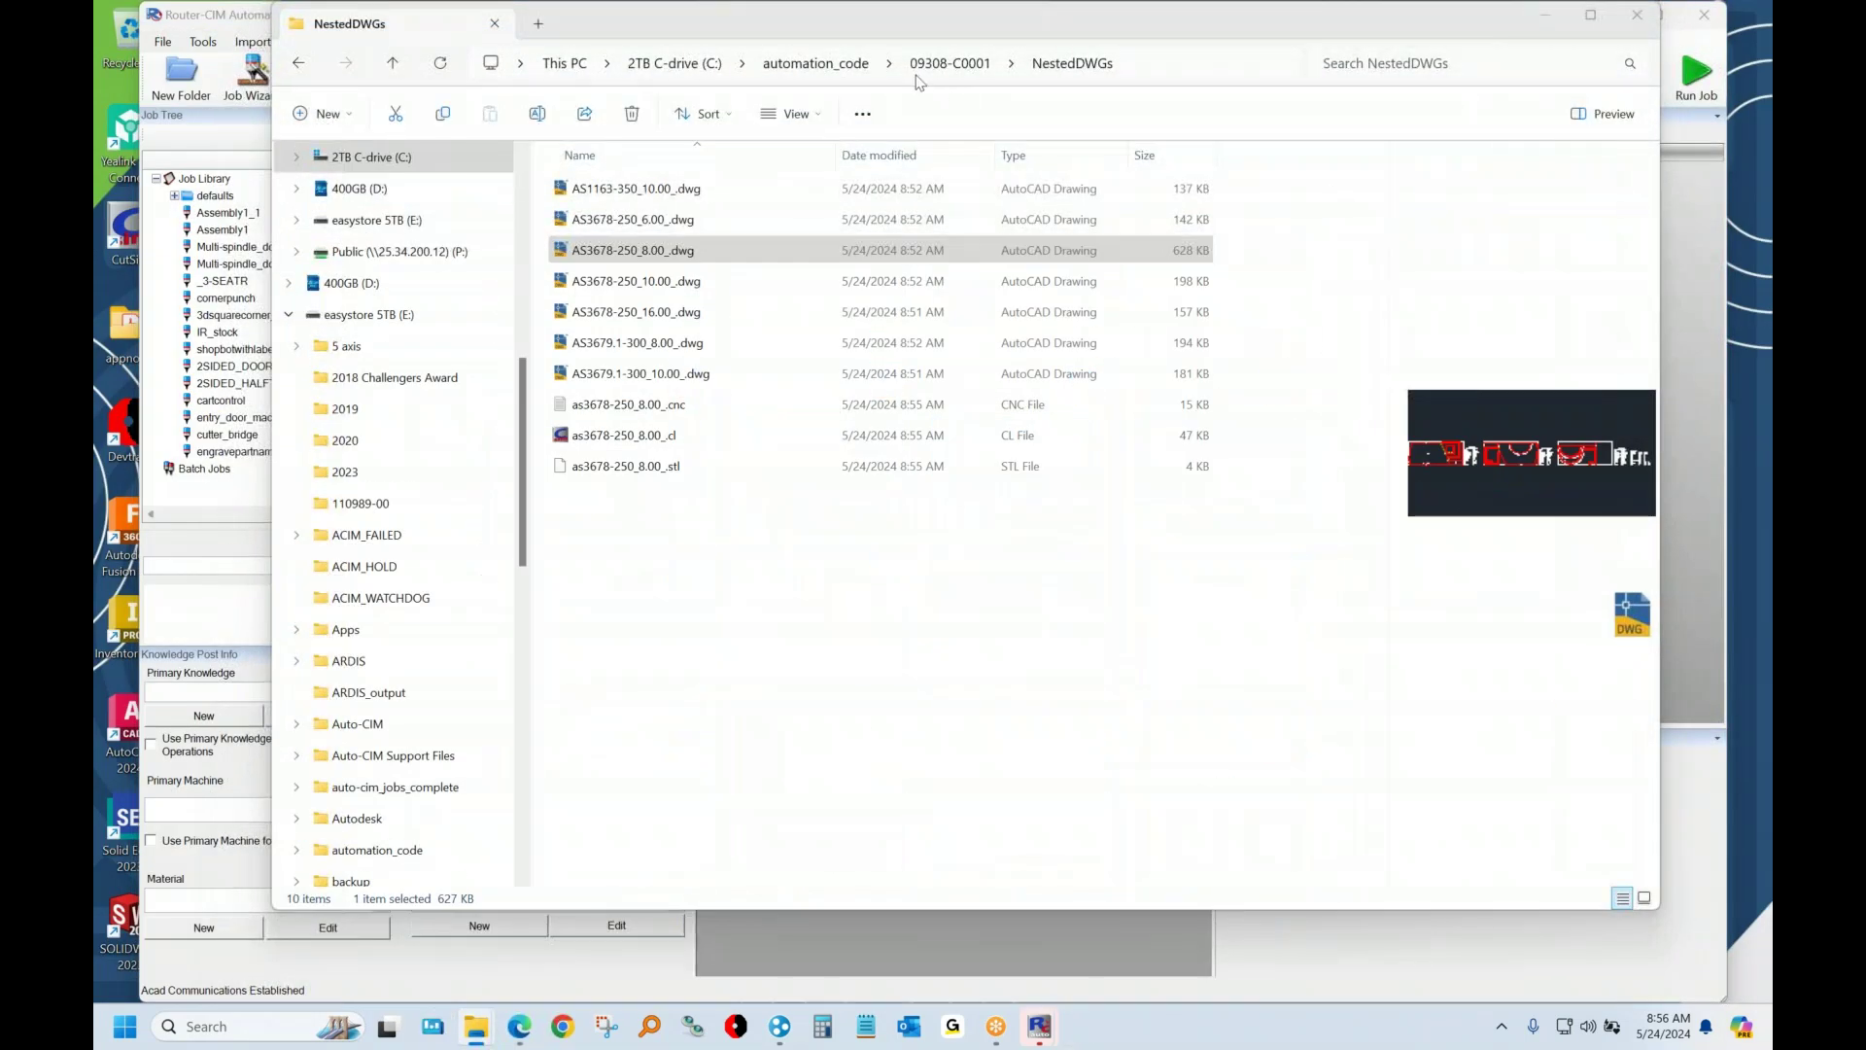
pyautogui.click(949, 63)
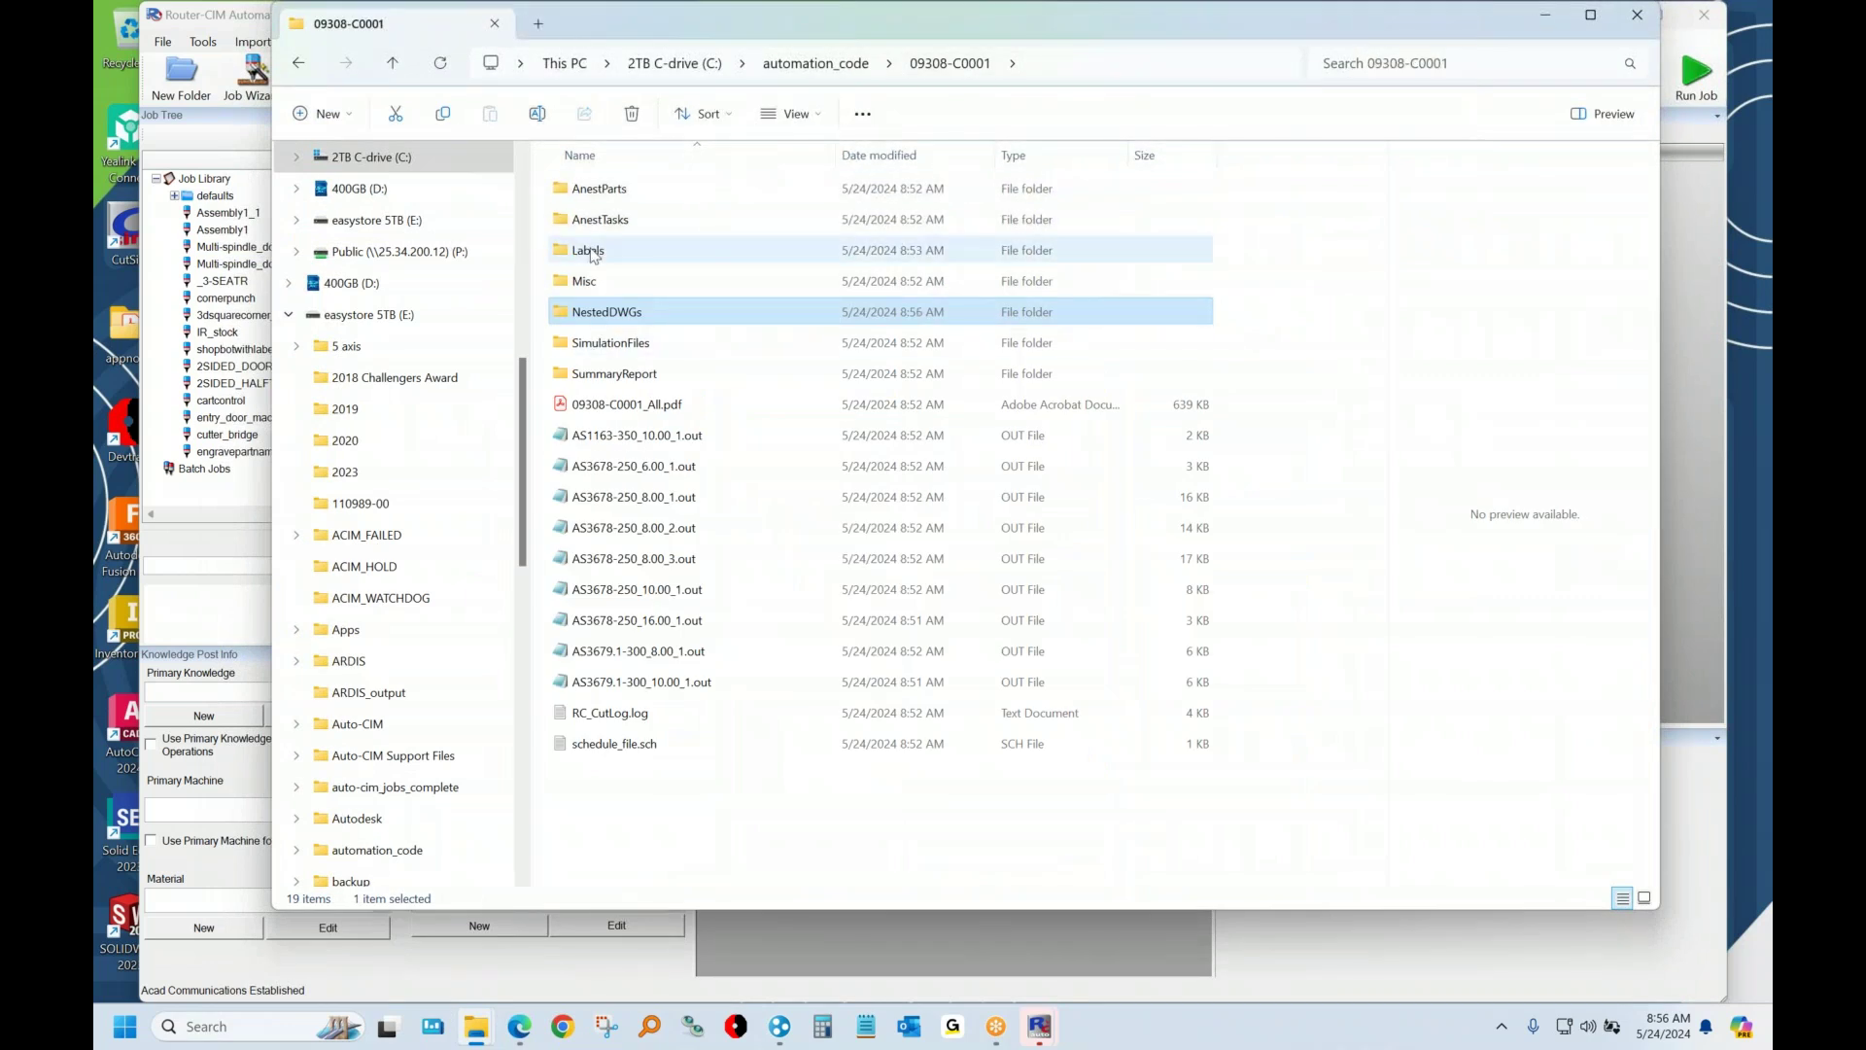
pyautogui.doubleClick(589, 250)
pyautogui.doubleClick(600, 187)
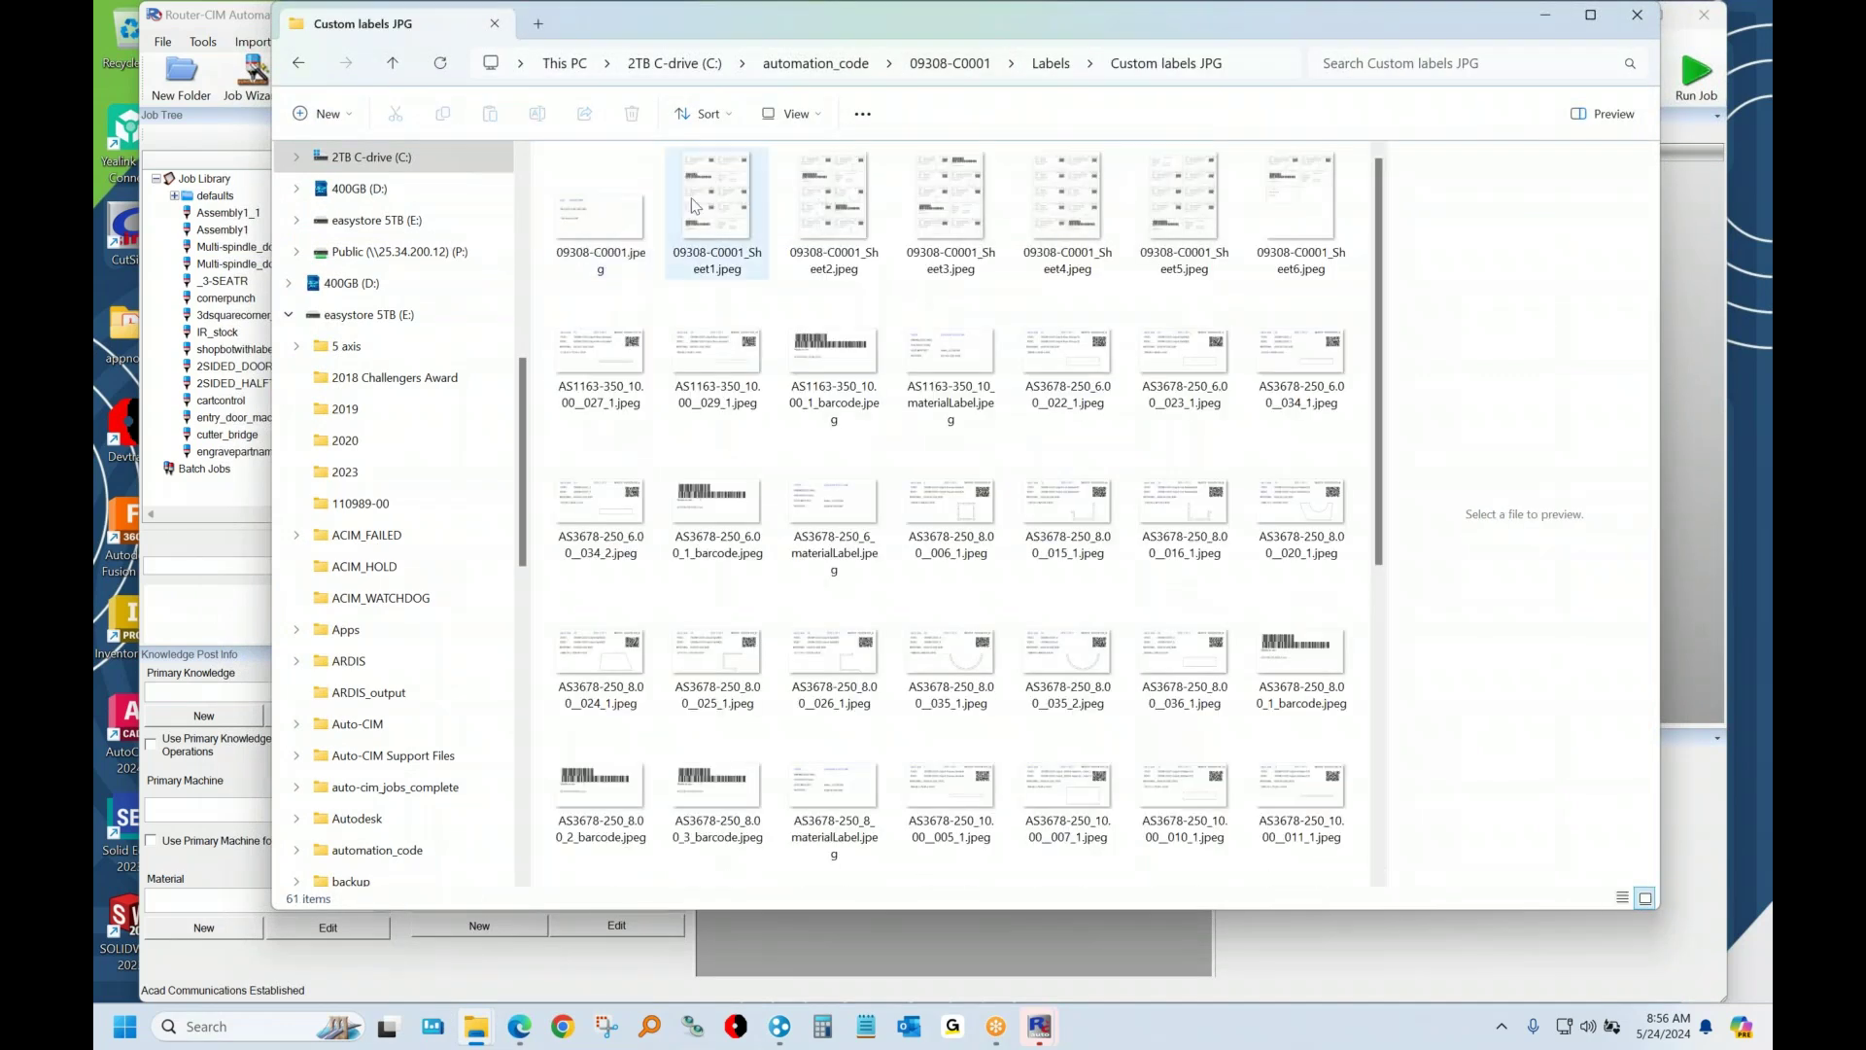
pyautogui.doubleClick(700, 200)
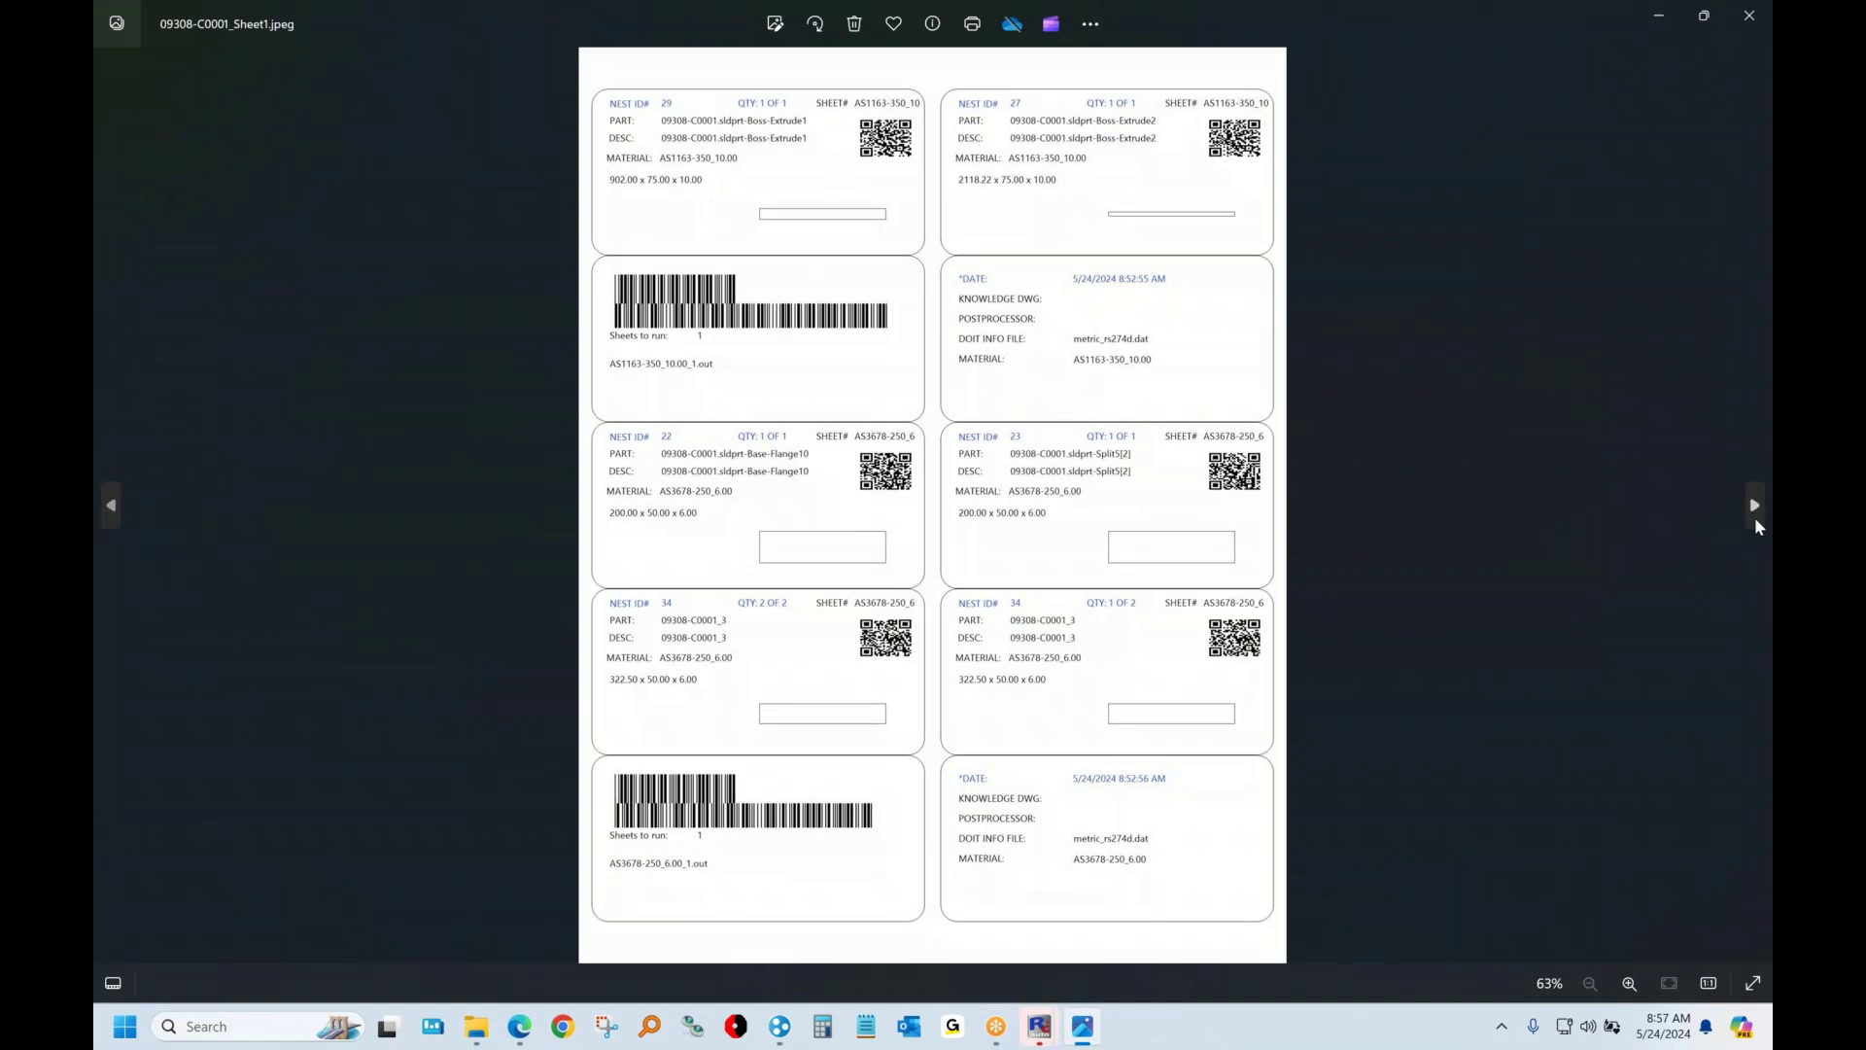
# Page forward through label sheets up to Sheet6, then back to Sheet2
pyautogui.click(1755, 506)
pyautogui.click(1755, 507)
pyautogui.click(1755, 506)
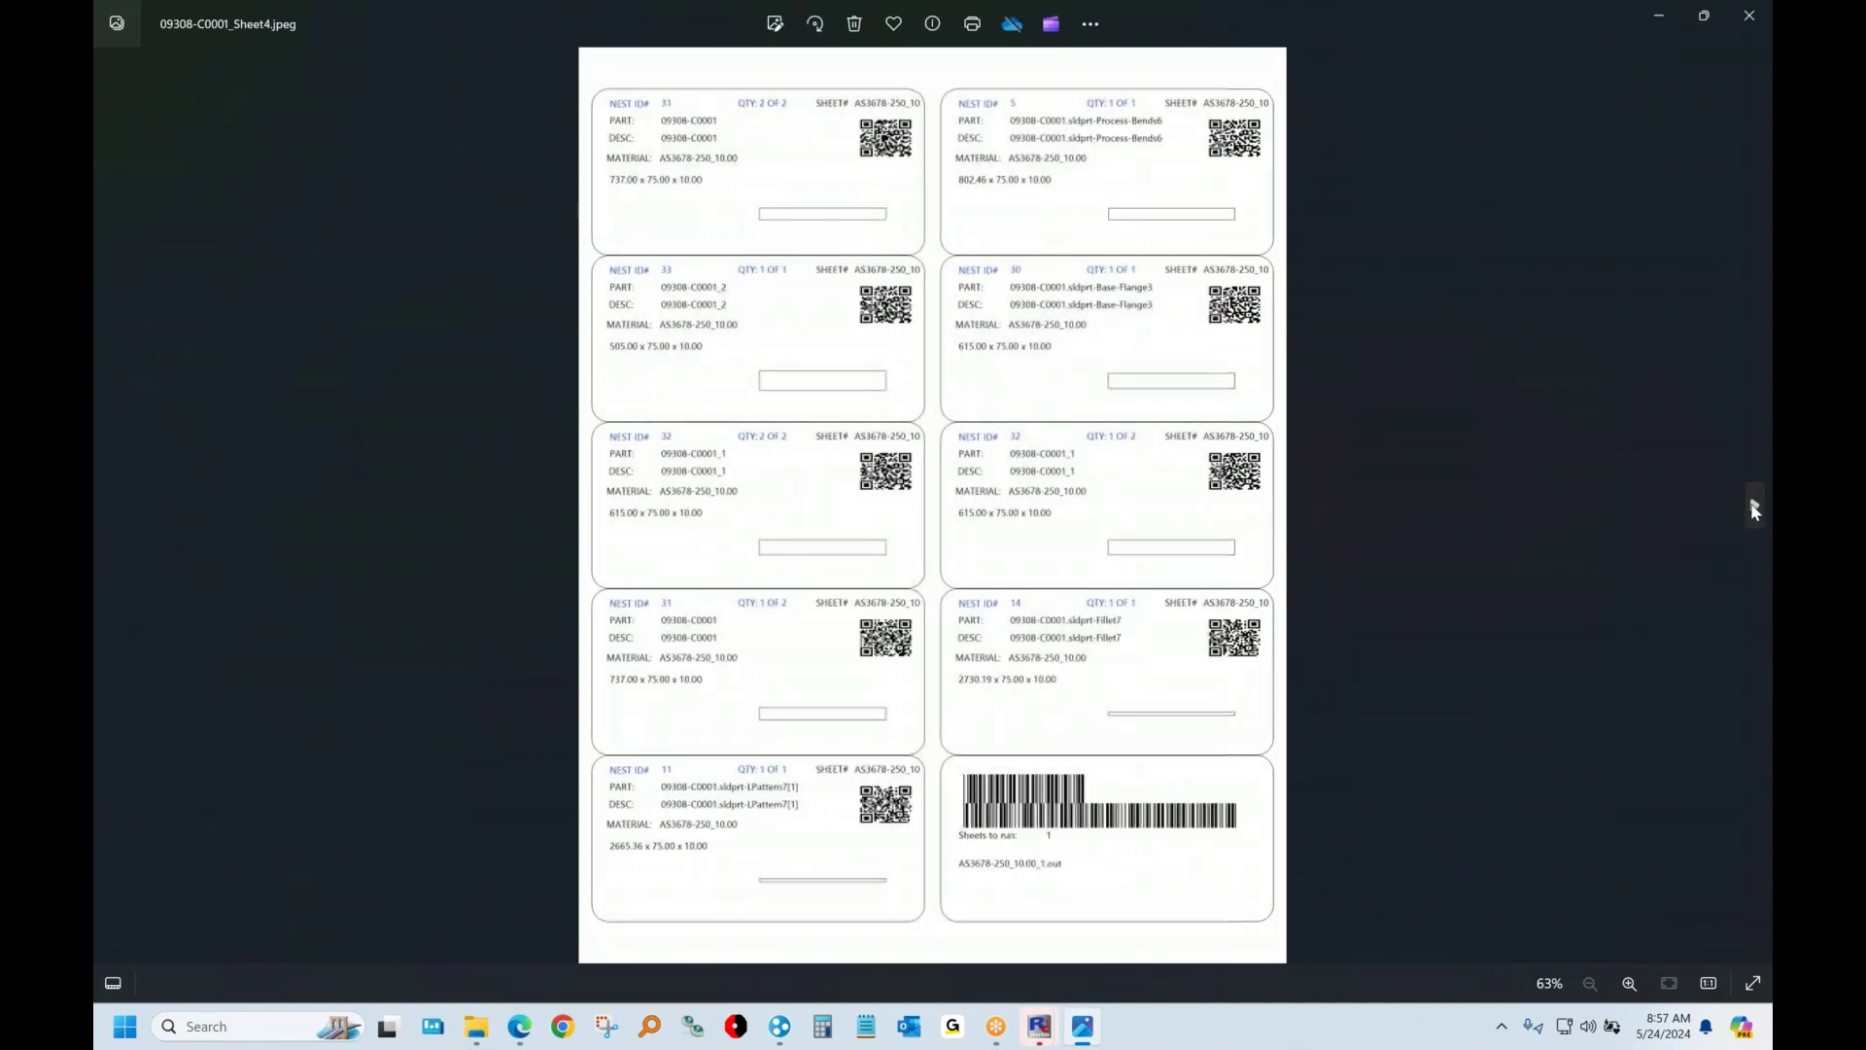
pyautogui.click(1755, 506)
pyautogui.click(1755, 507)
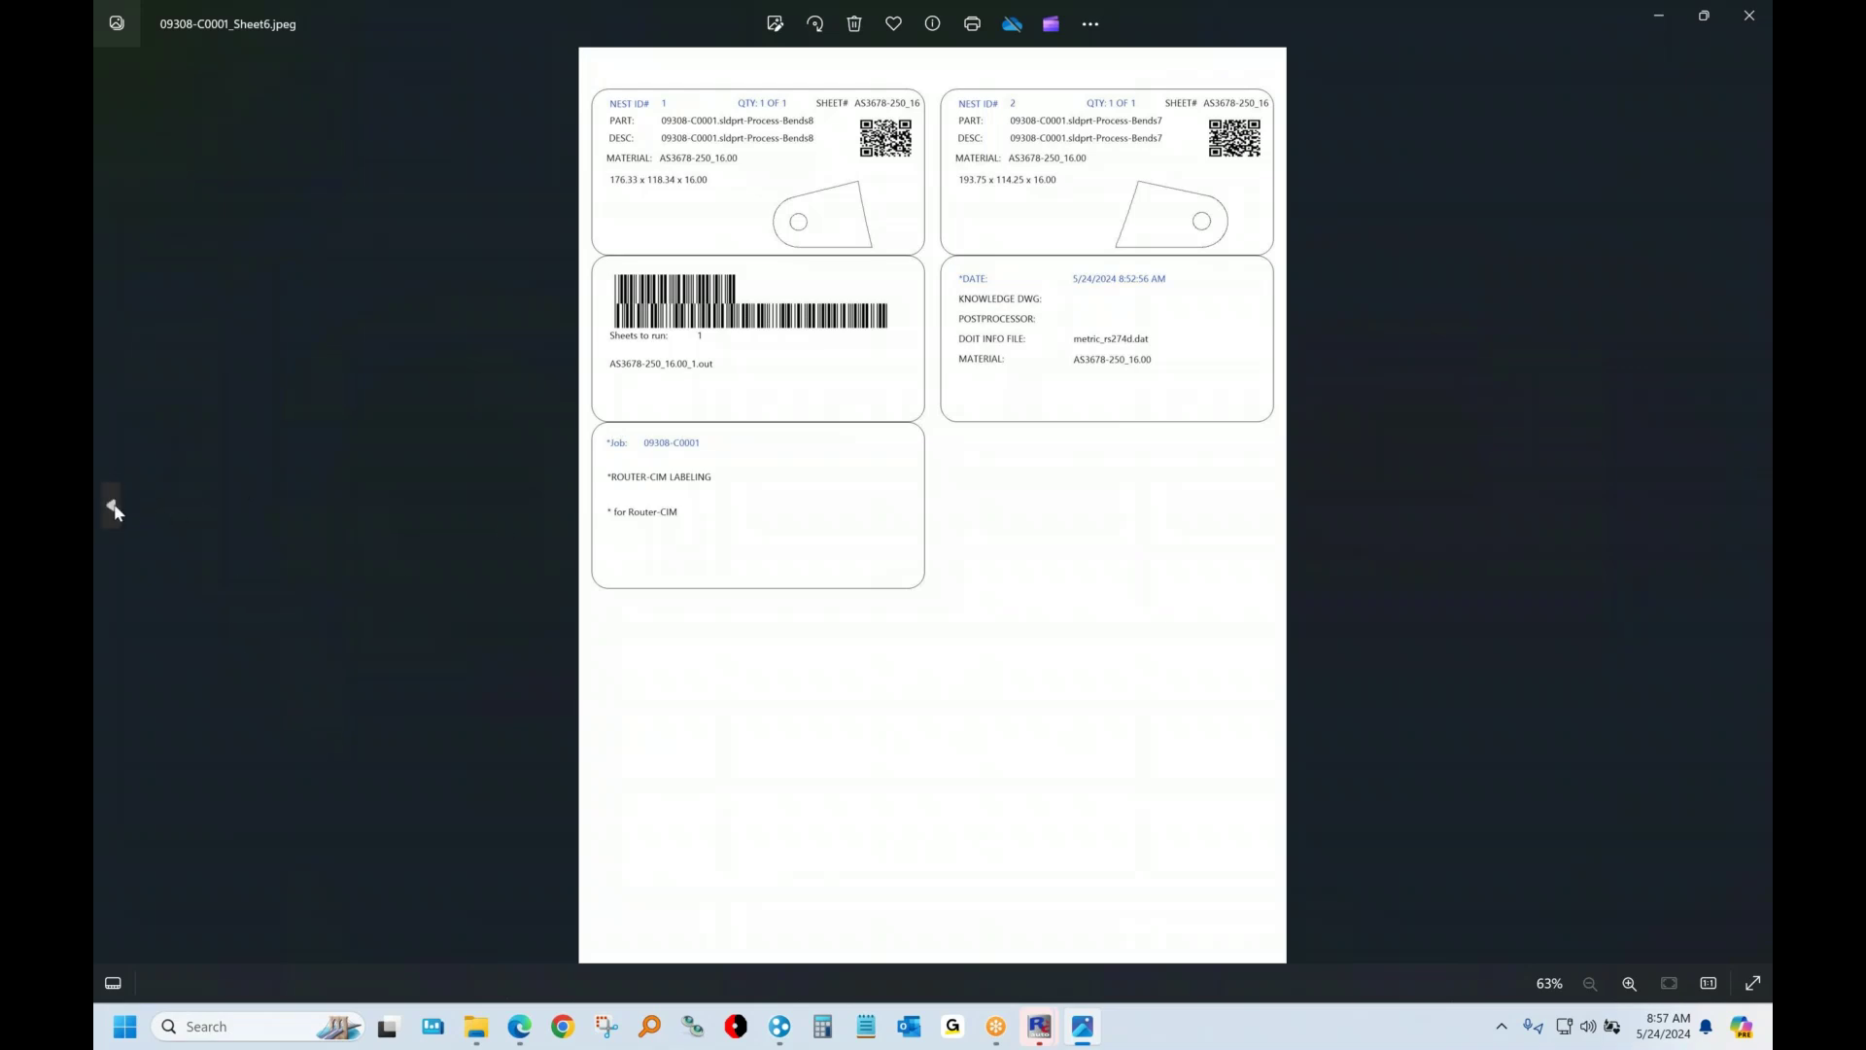
pyautogui.click(114, 508)
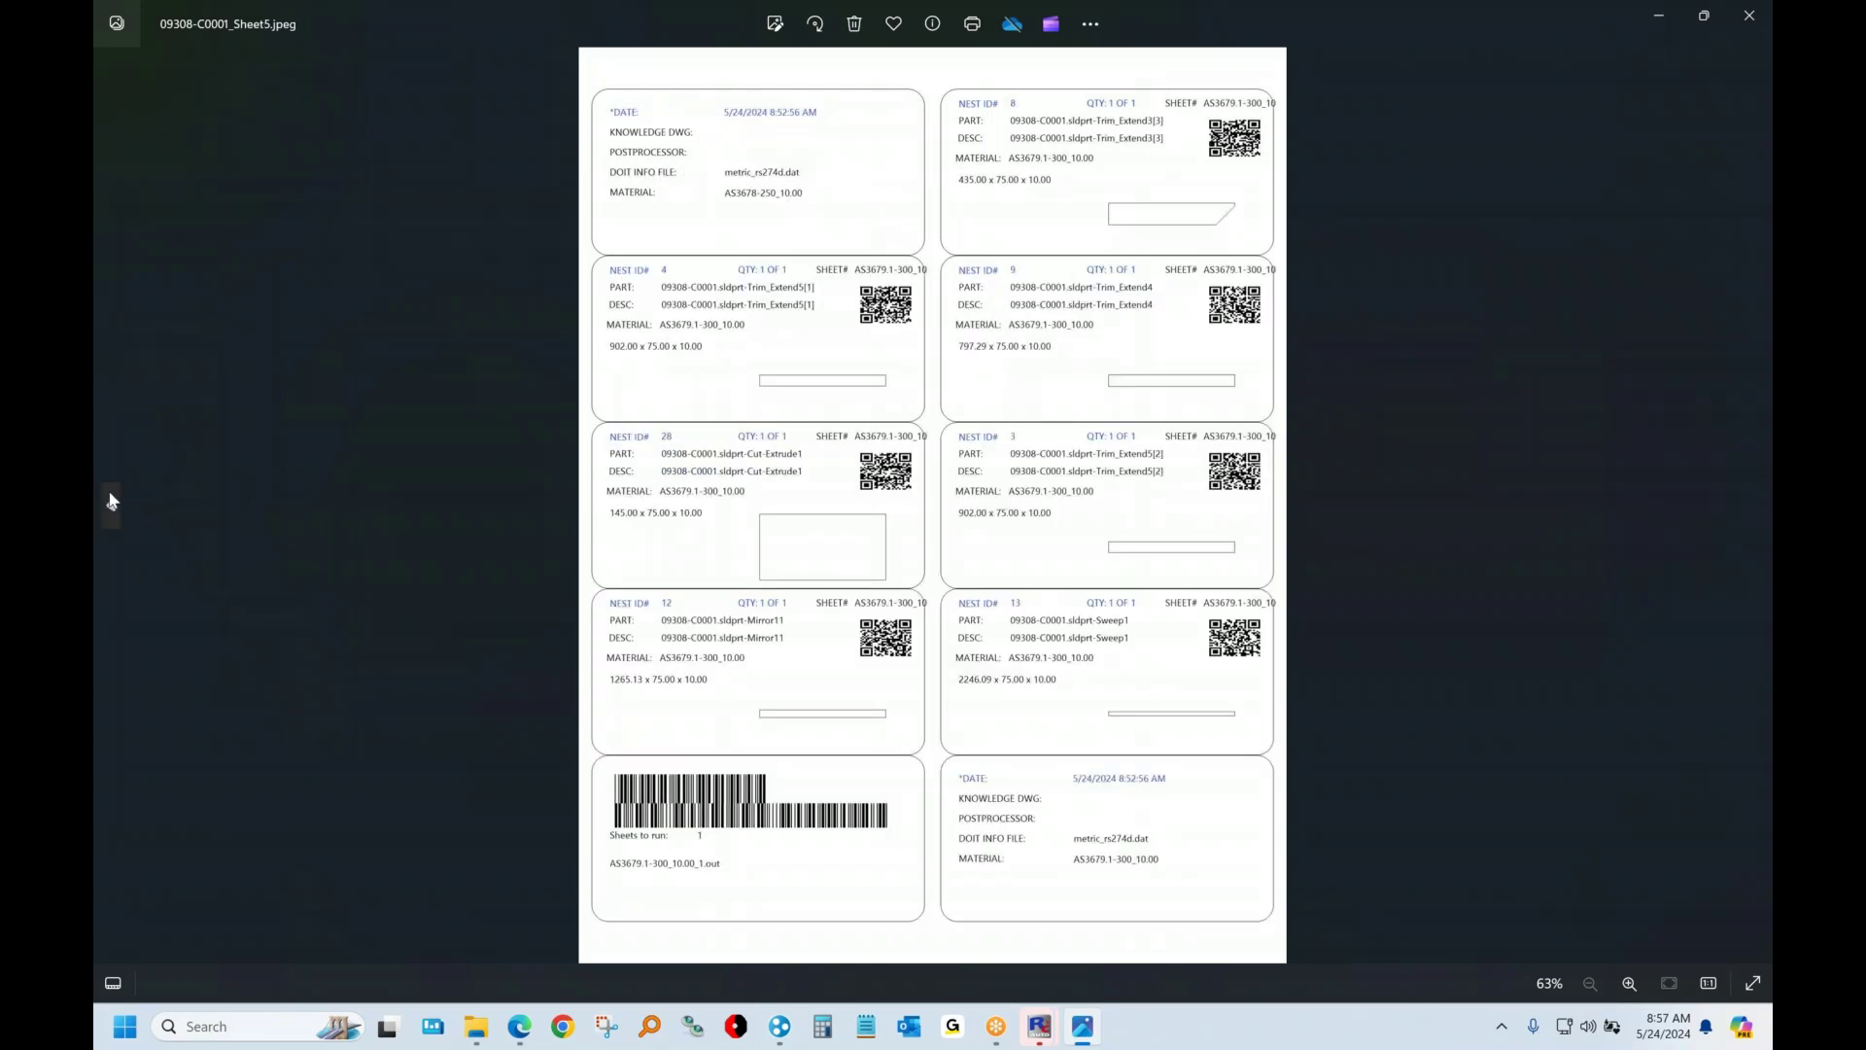
pyautogui.click(112, 505)
pyautogui.click(112, 505)
pyautogui.click(112, 505)
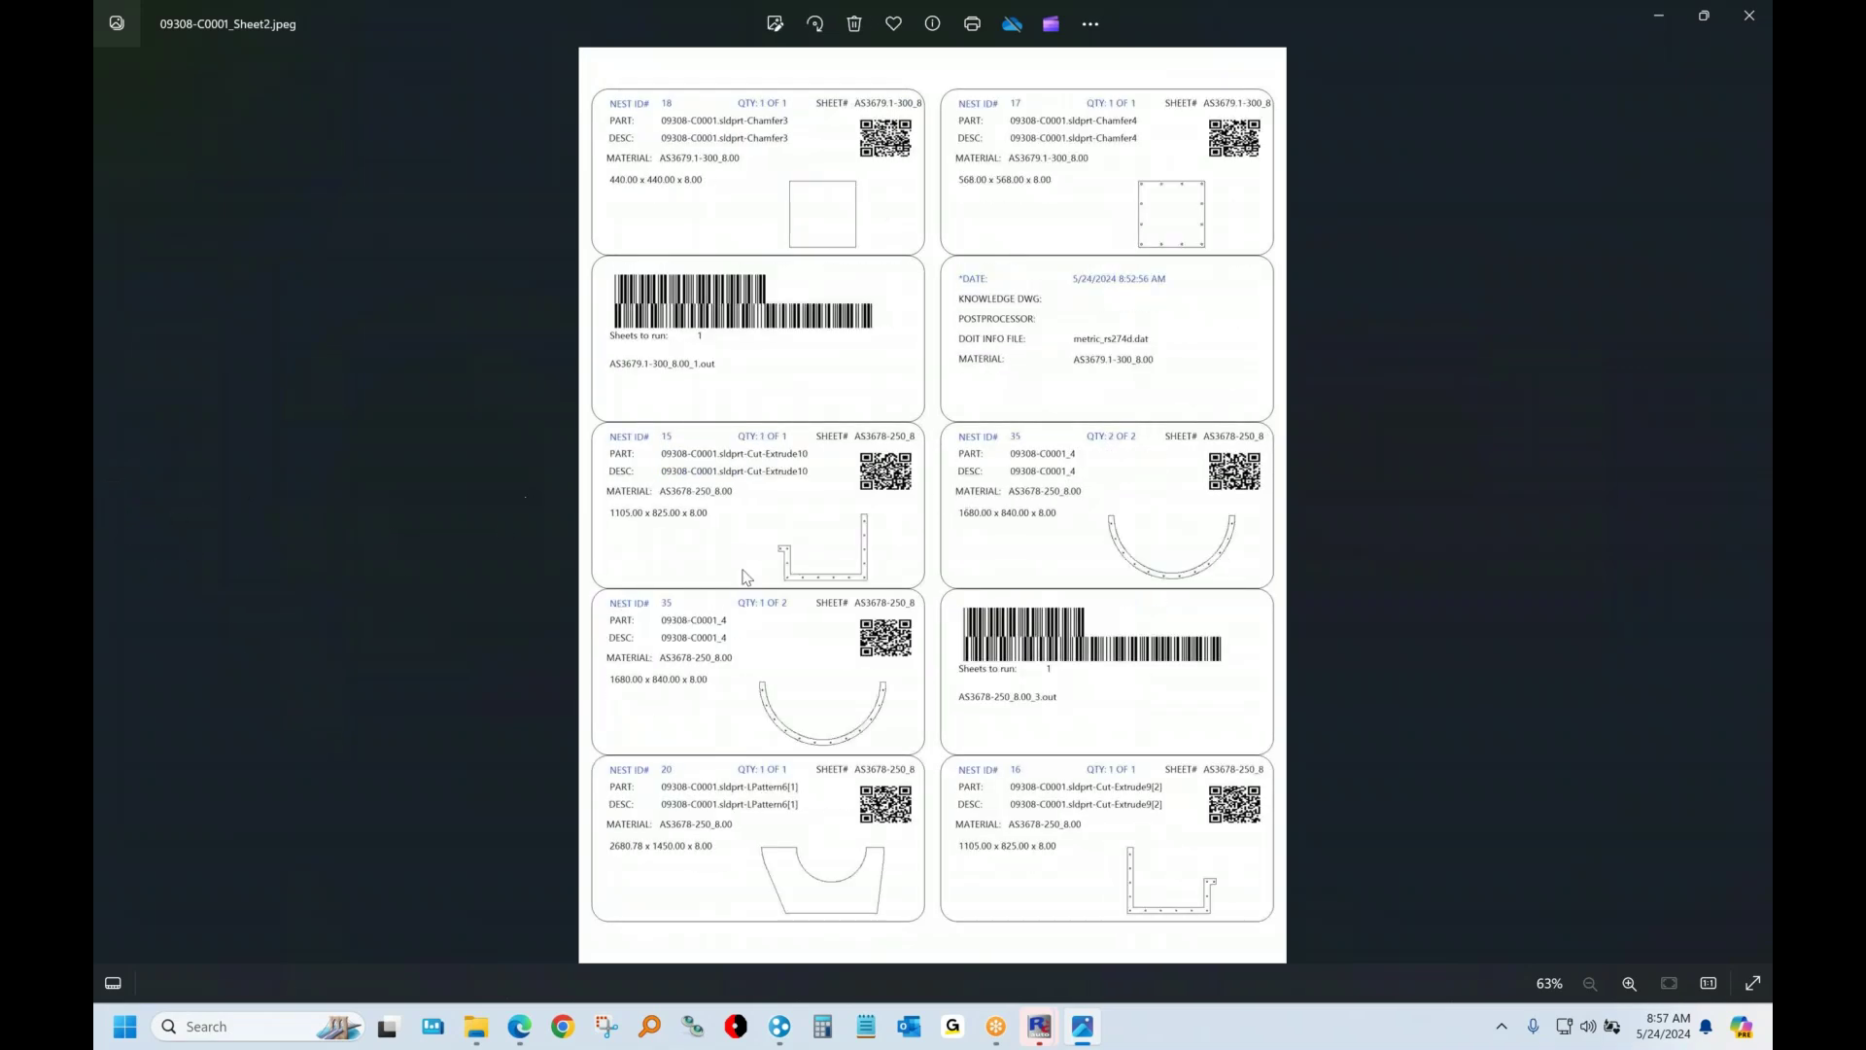
# Close the label viewer and preview the nested sheet drawings in NestedDWGs
pyautogui.click(1749, 18)
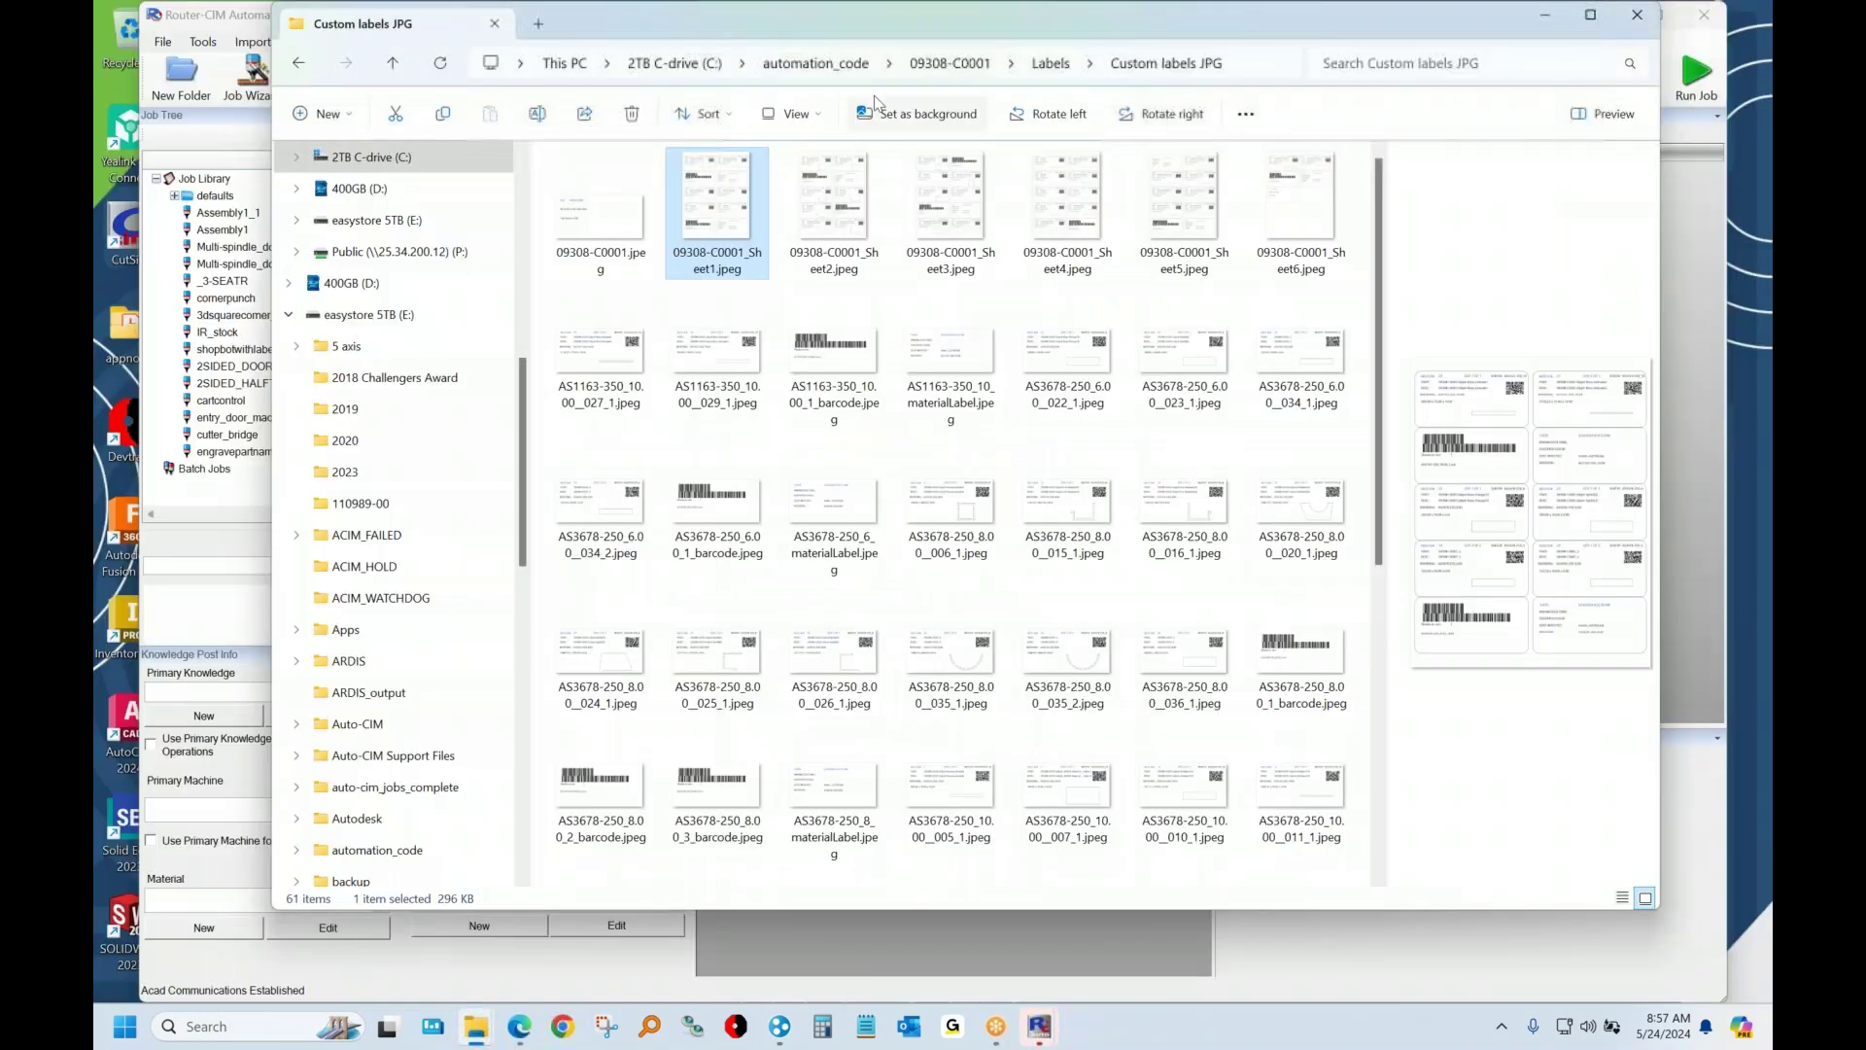
pyautogui.click(1050, 64)
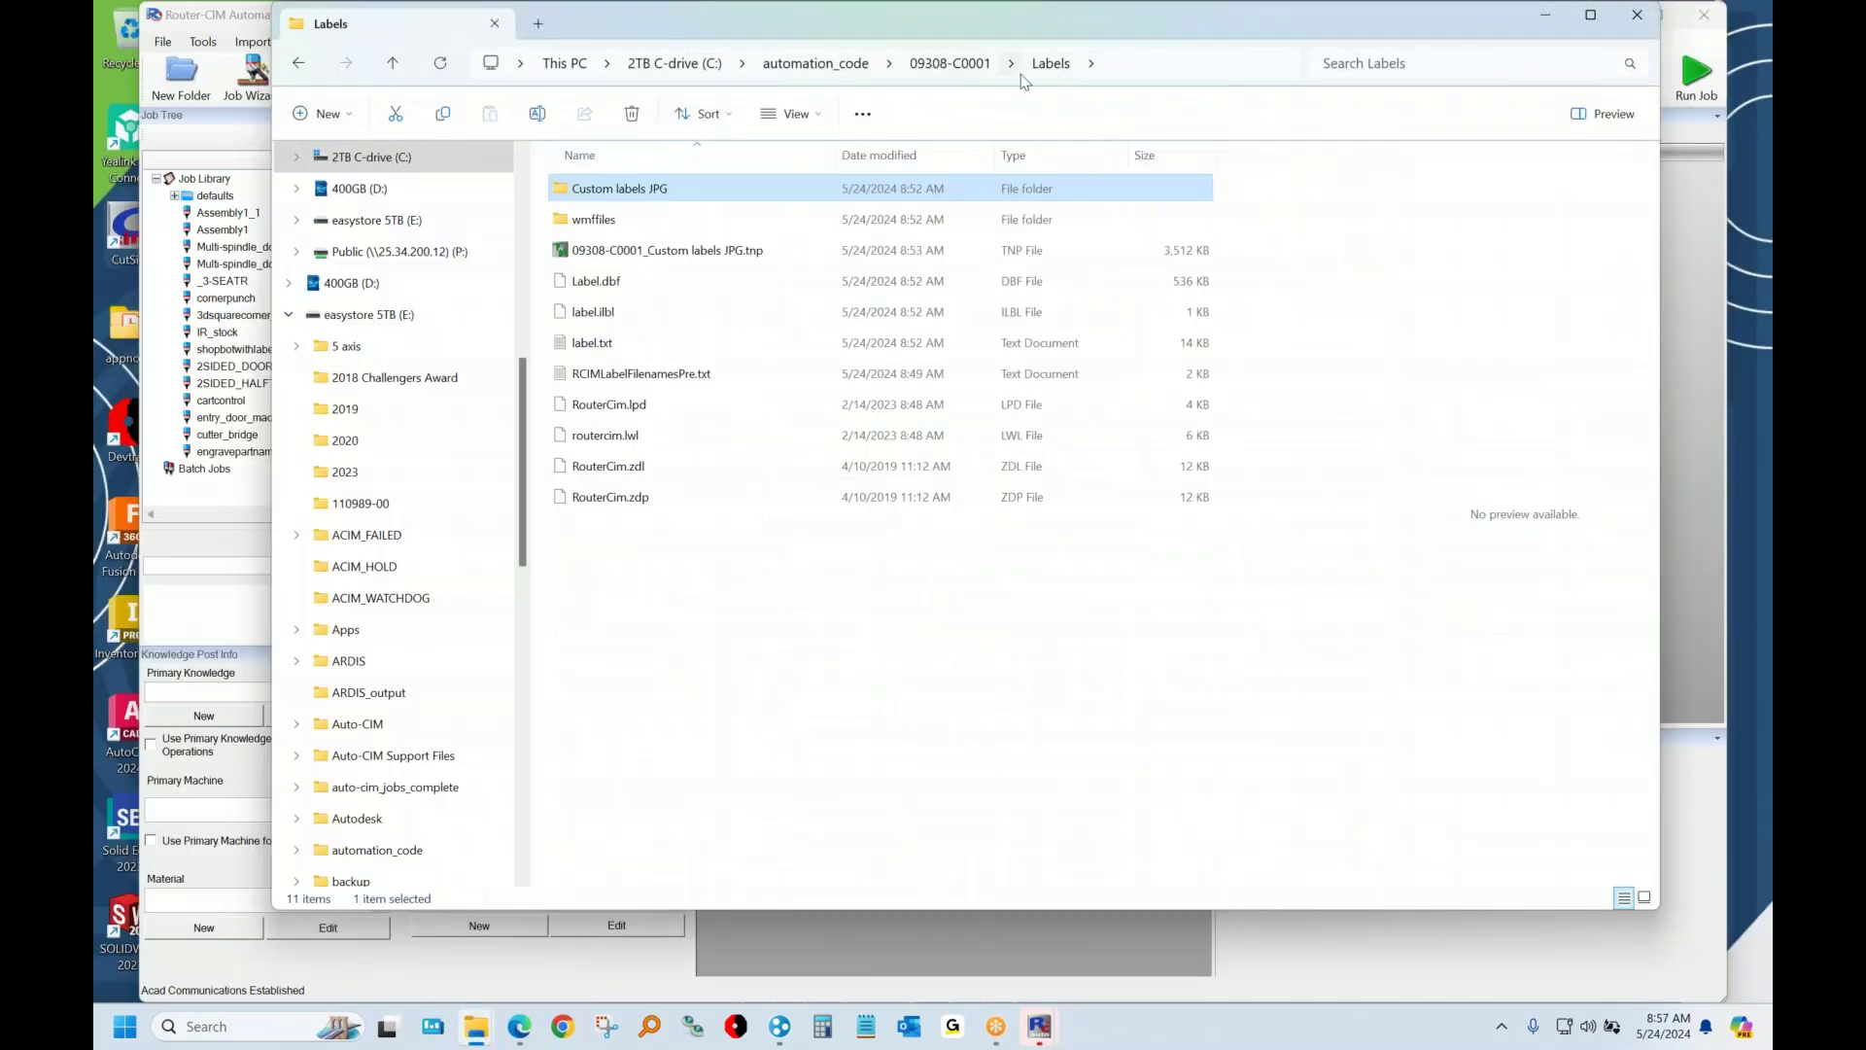
pyautogui.click(966, 70)
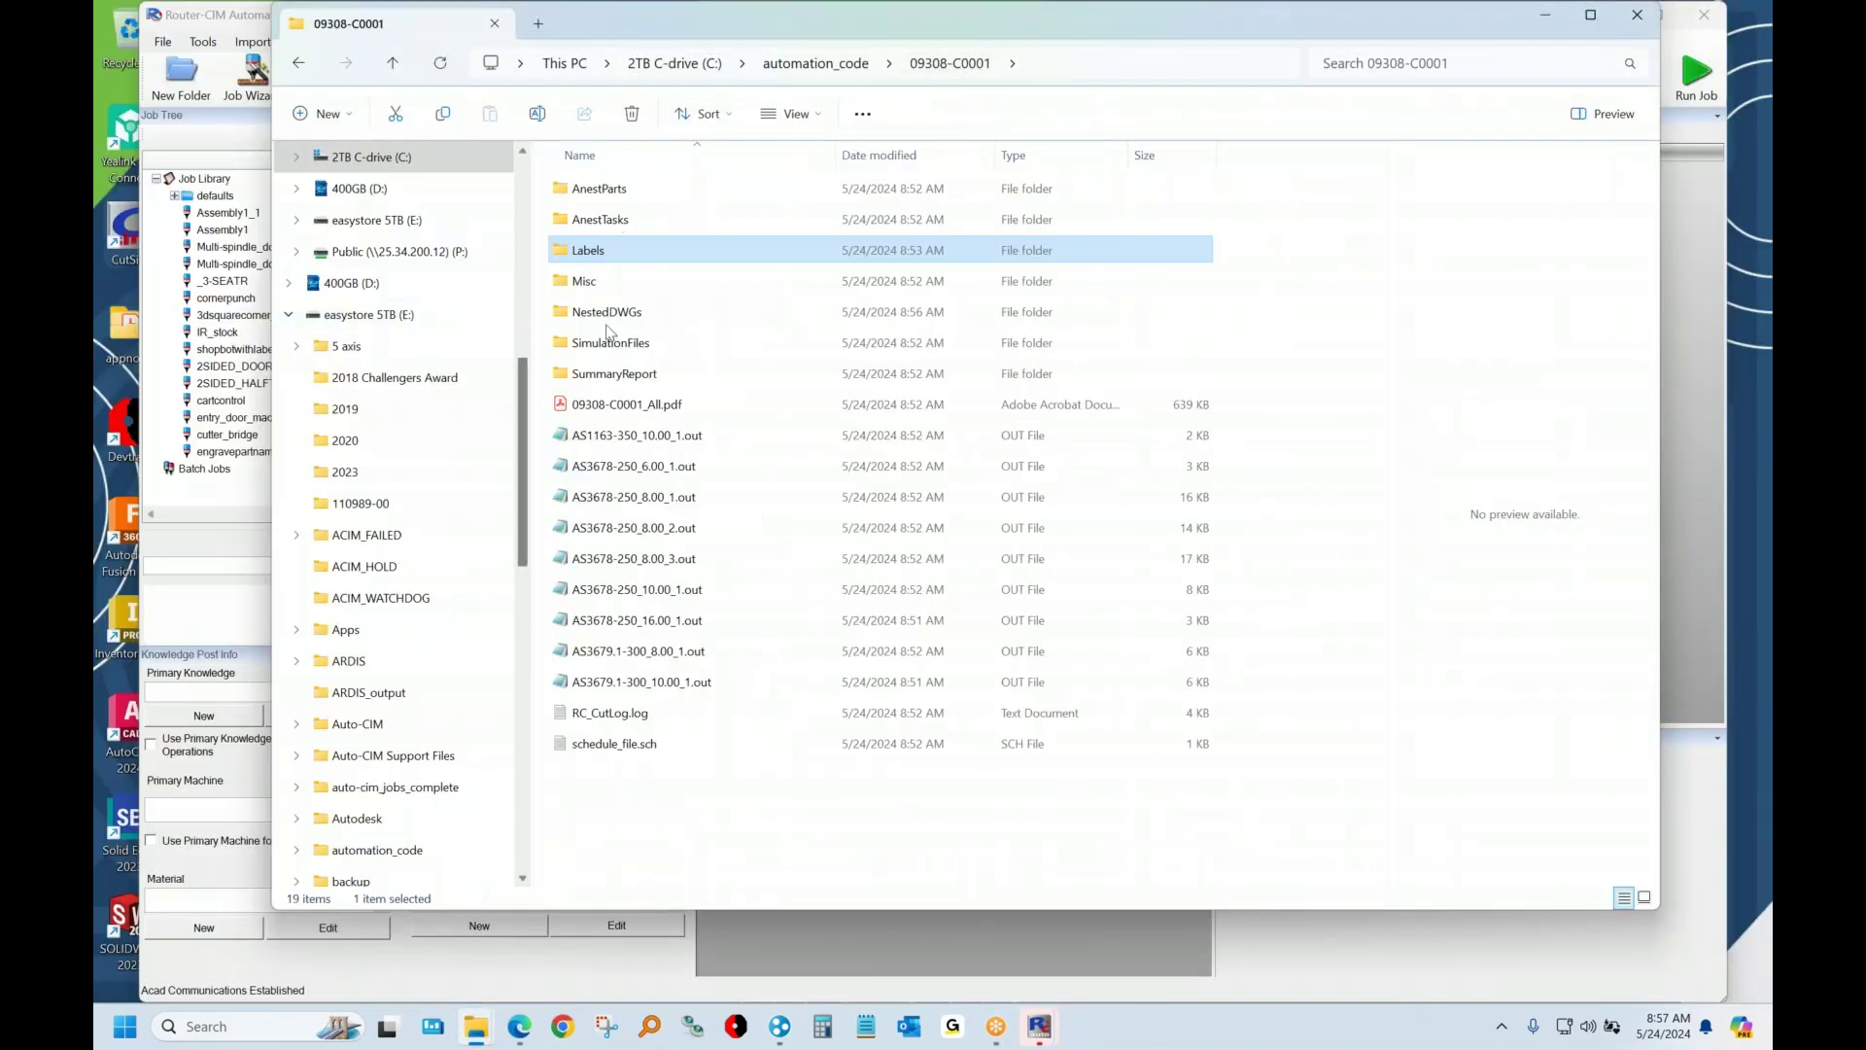
pyautogui.click(615, 311)
pyautogui.doubleClick(615, 311)
pyautogui.click(610, 195)
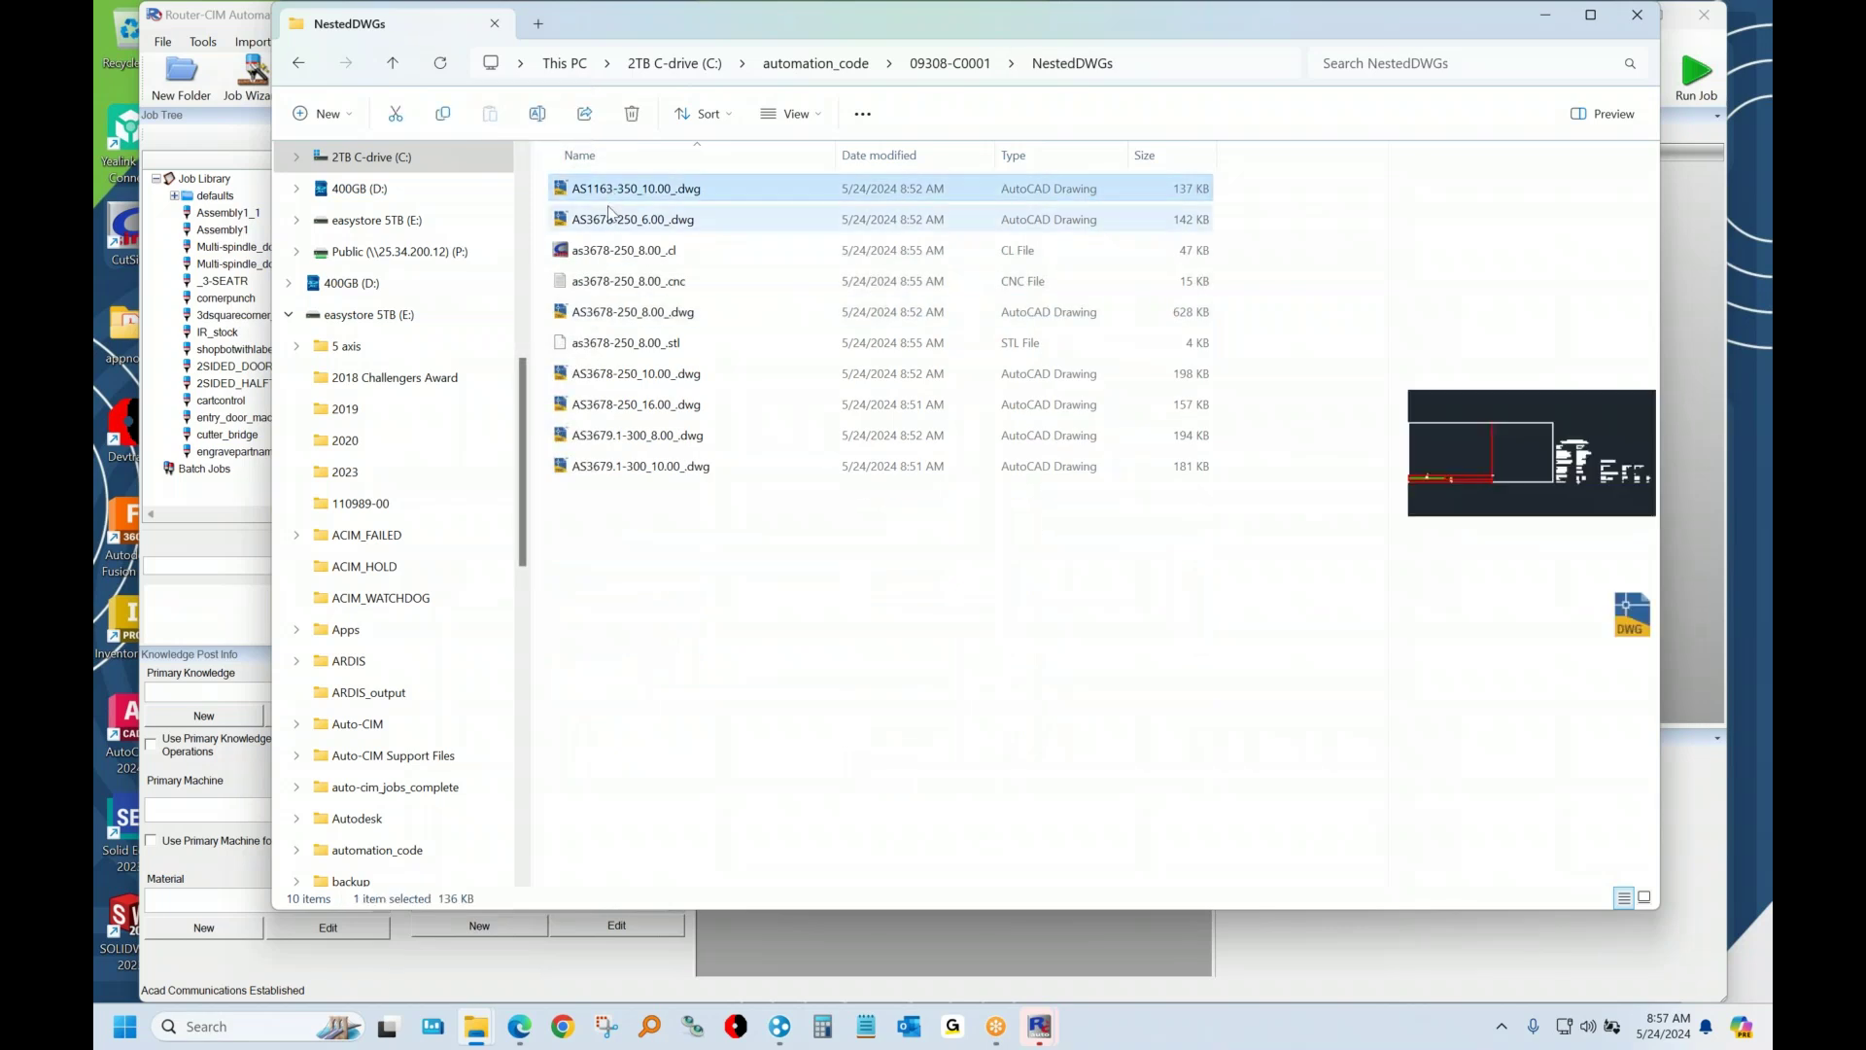
pyautogui.click(604, 222)
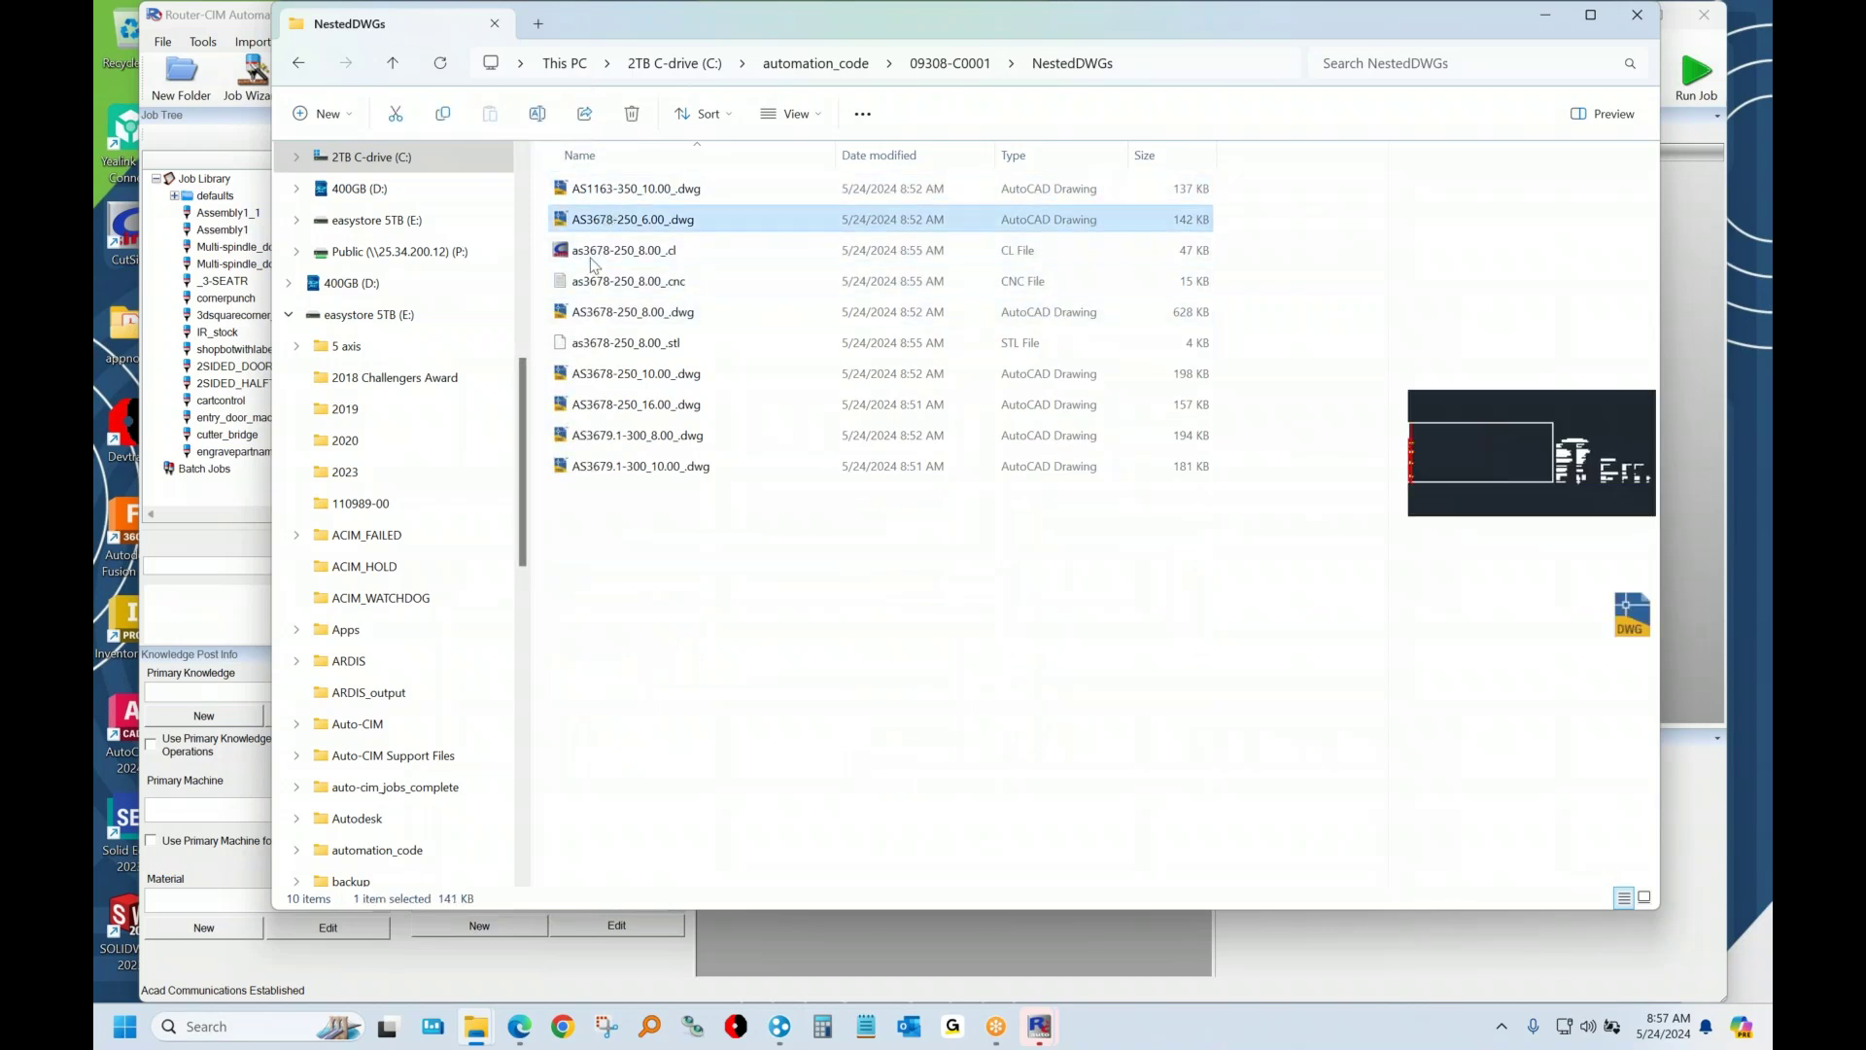
pyautogui.click(596, 252)
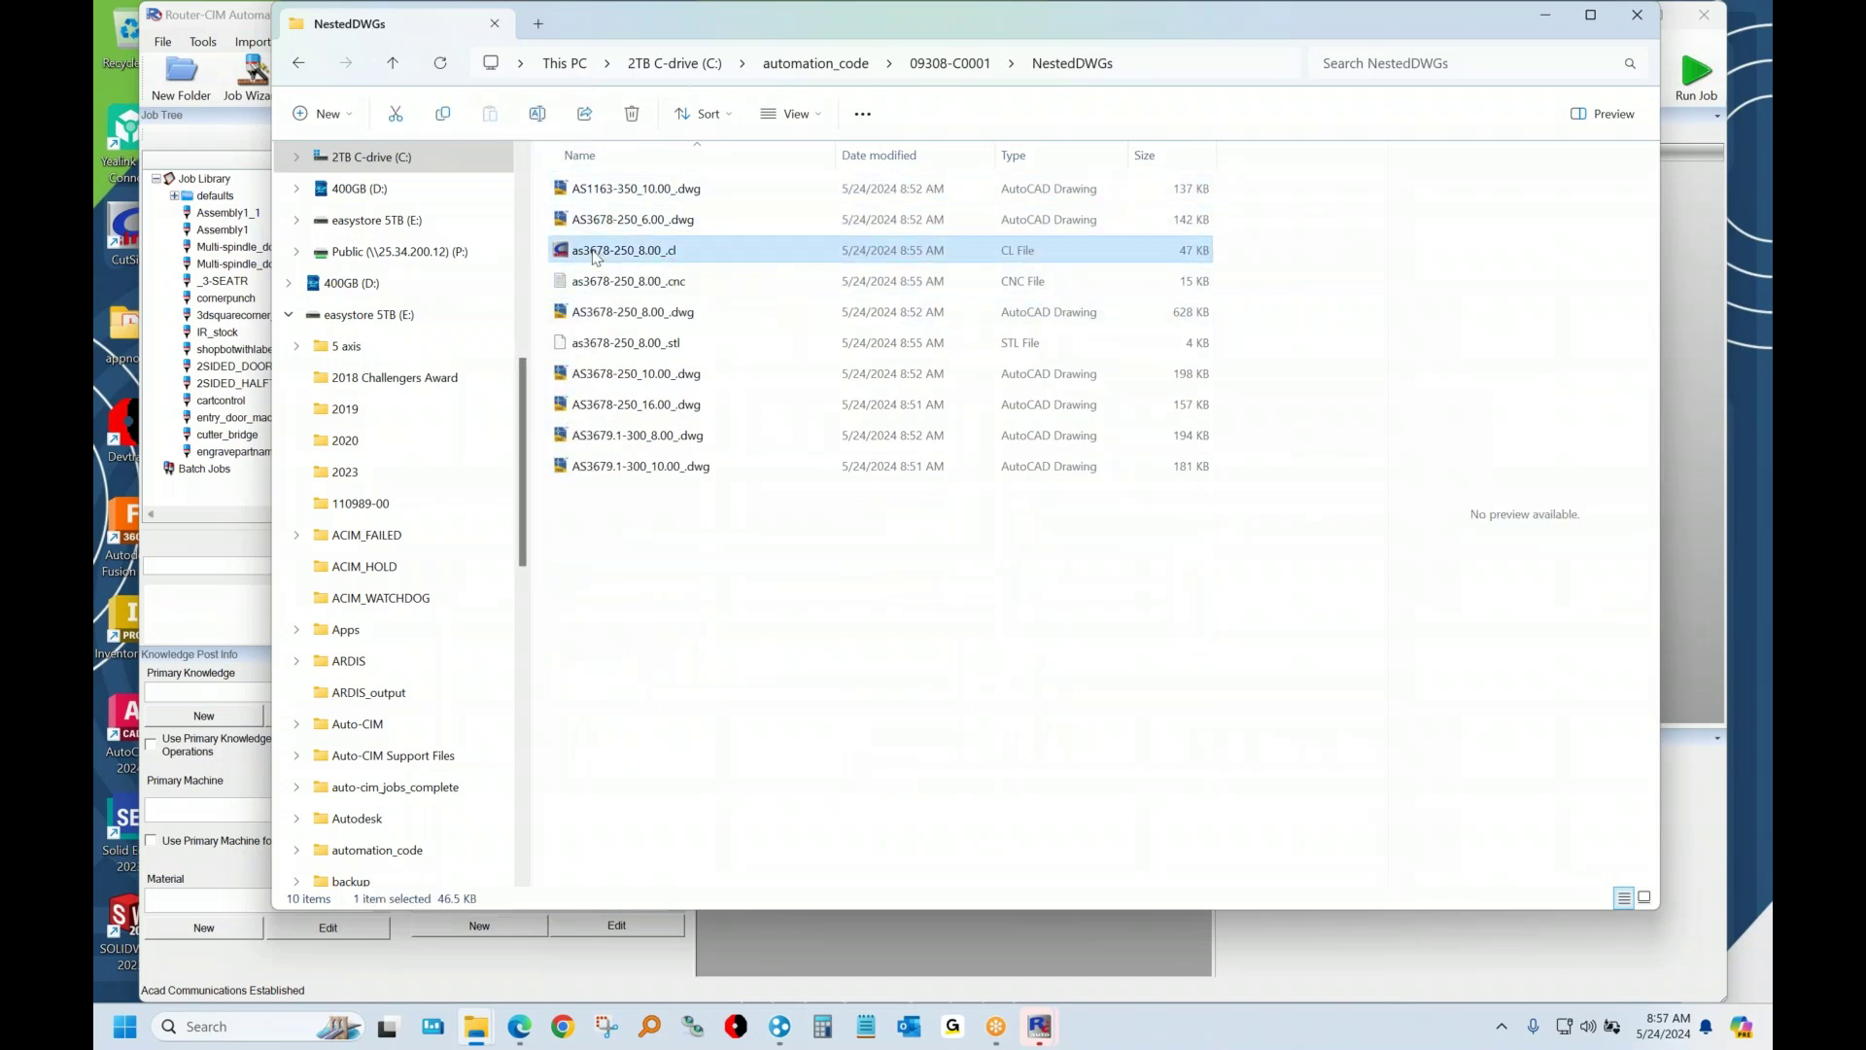
pyautogui.click(612, 194)
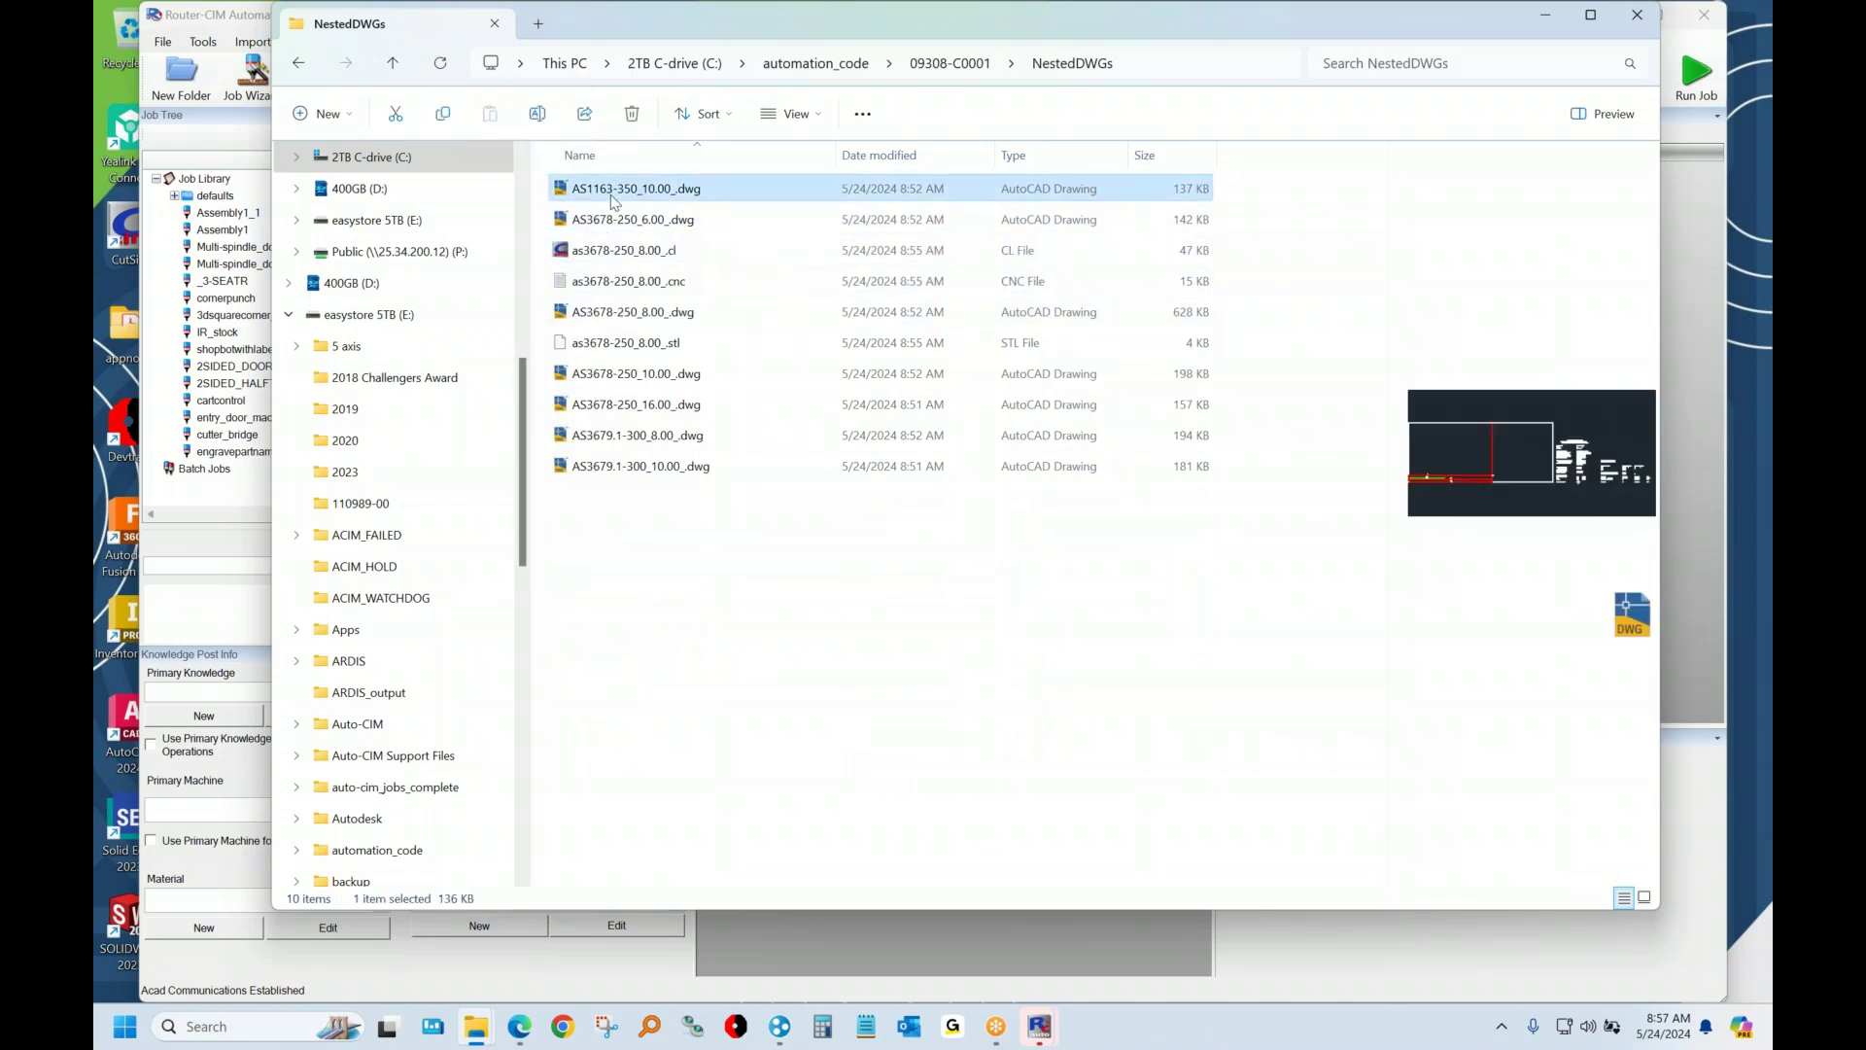
pyautogui.click(933, 64)
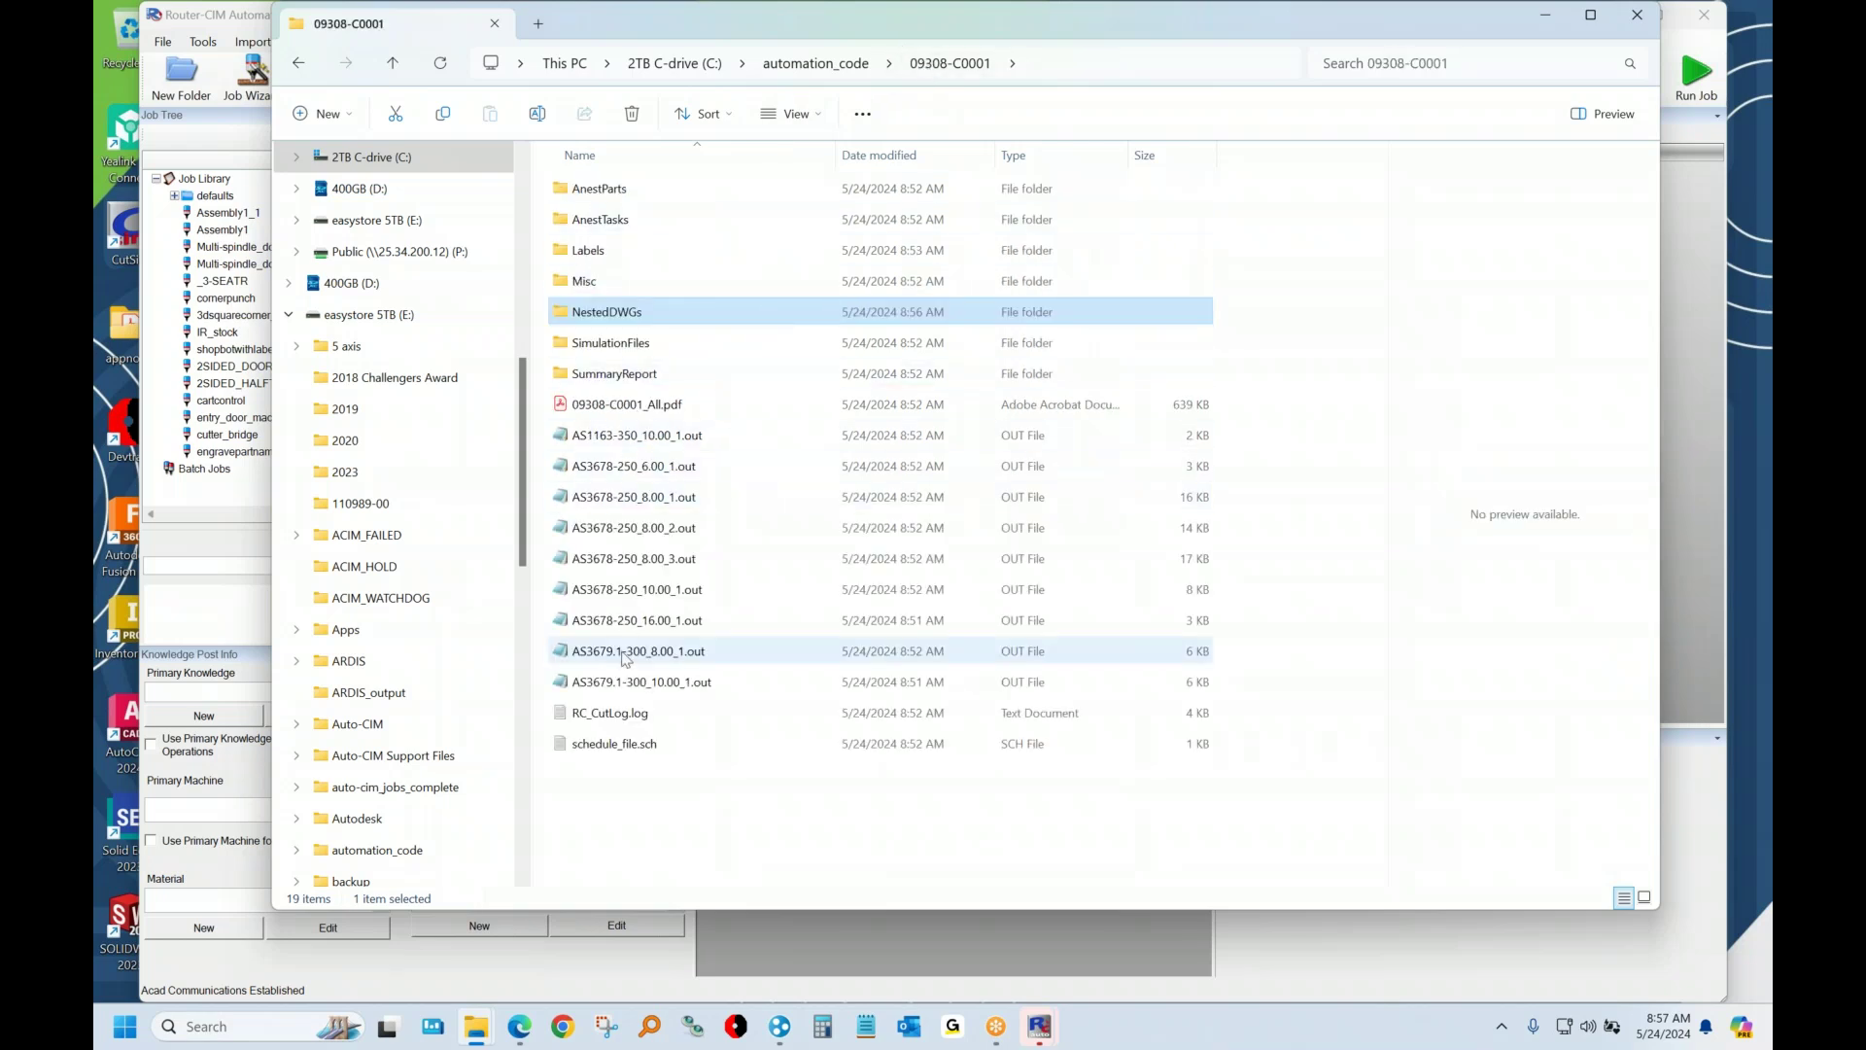
# Review SummaryReport's 09308-C0001_new.pdf, then open the material report 09308-C0001_All.pdf
pyautogui.click(604, 378)
pyautogui.doubleClick(604, 377)
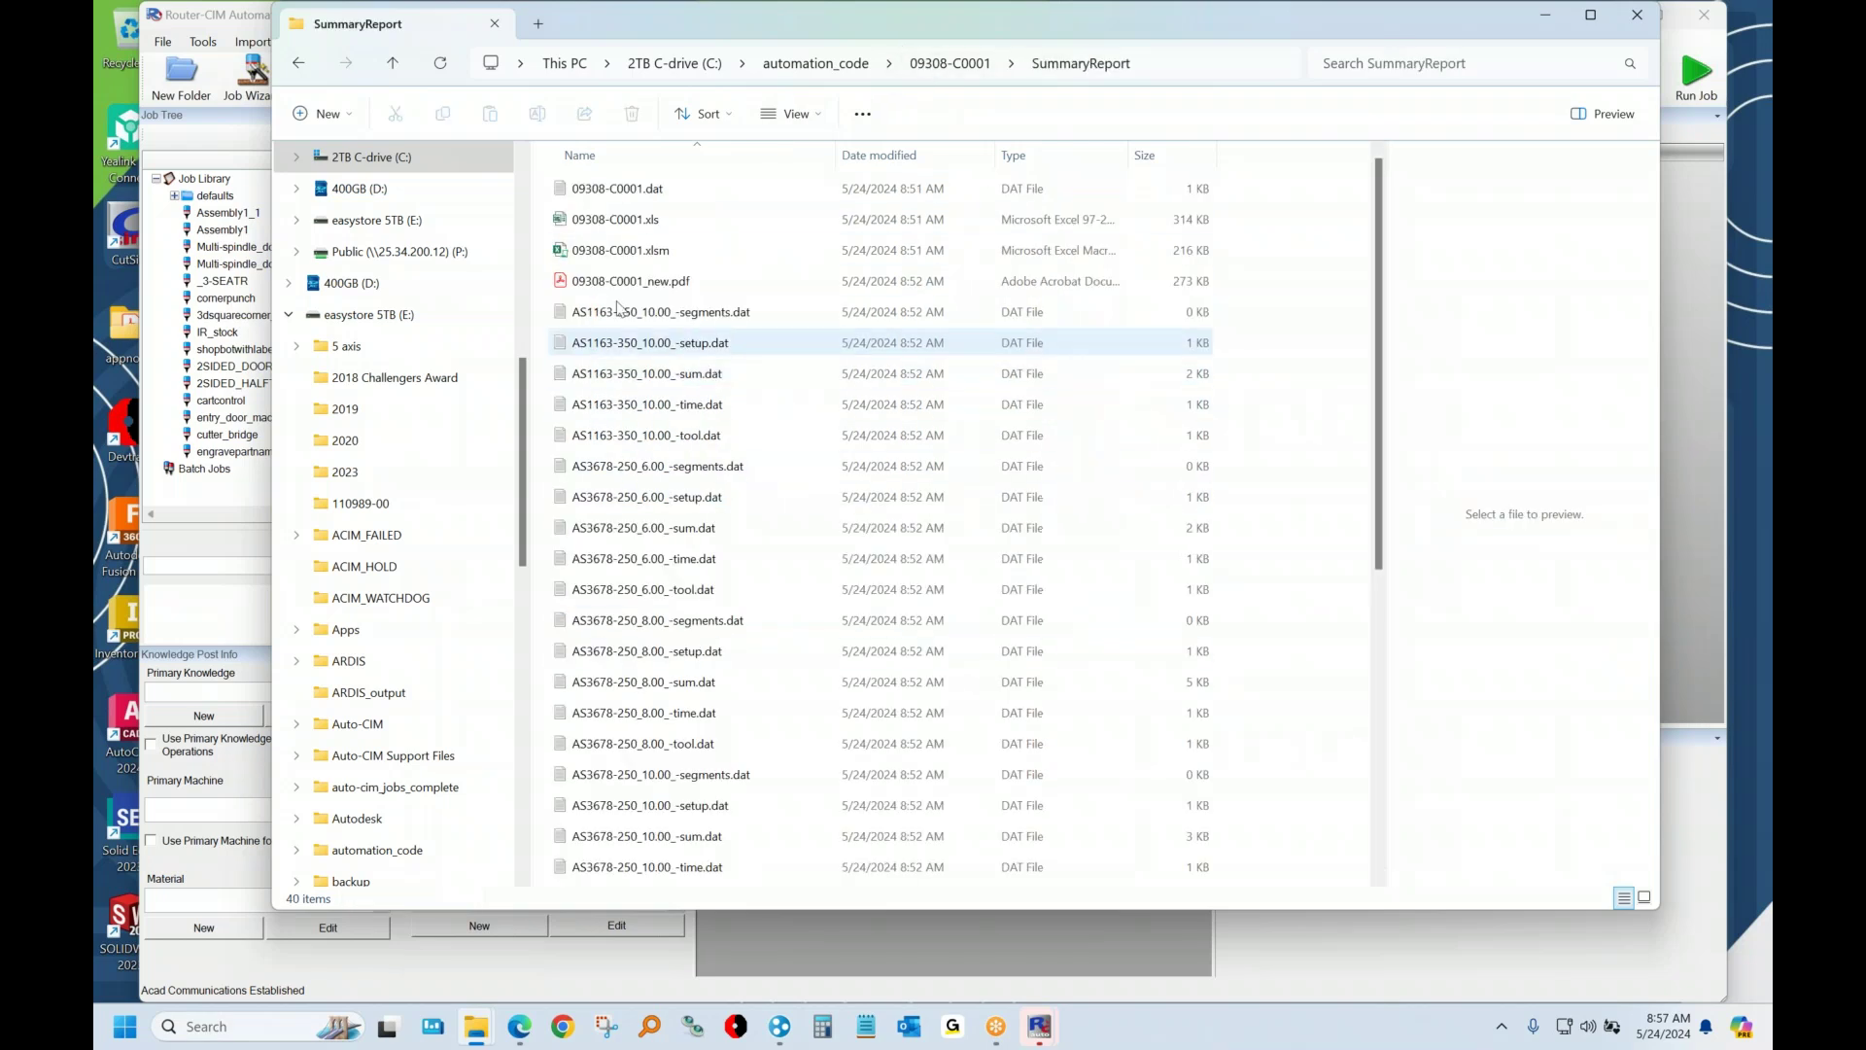
pyautogui.doubleClick(659, 282)
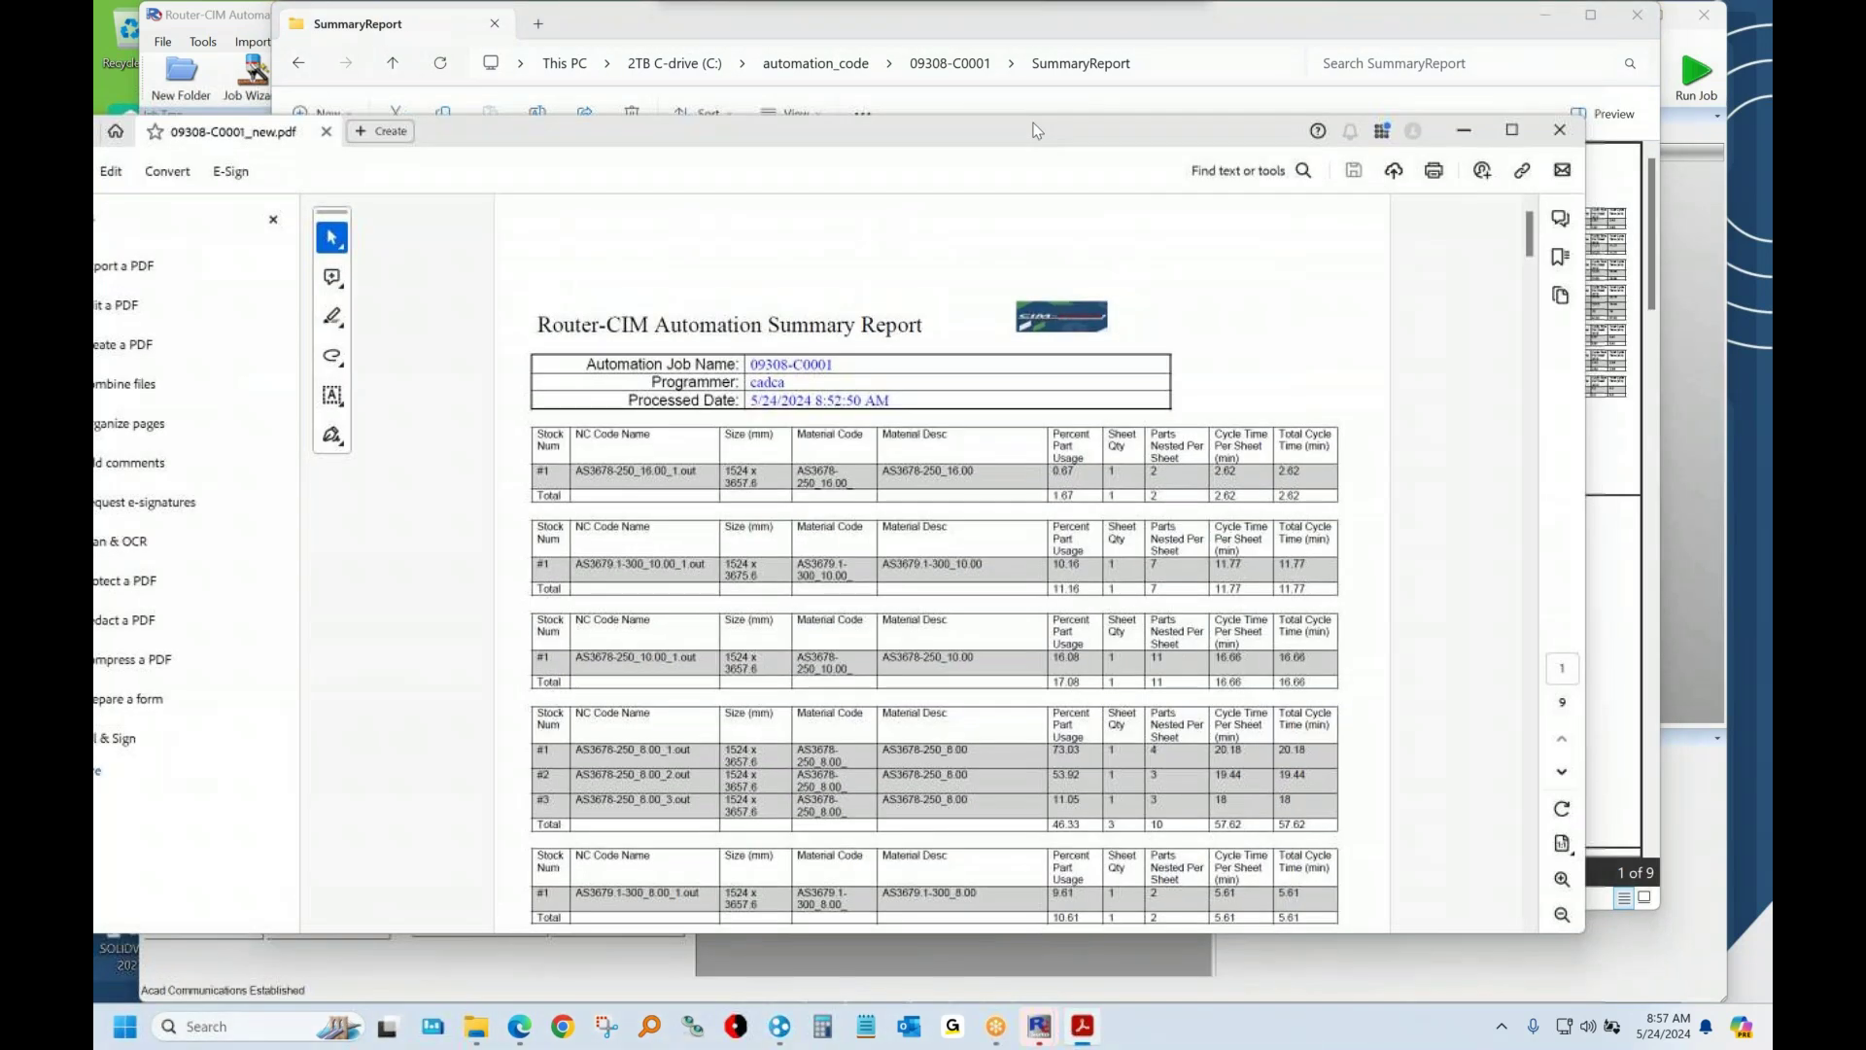
pyautogui.scroll(-6, 1085, 665)
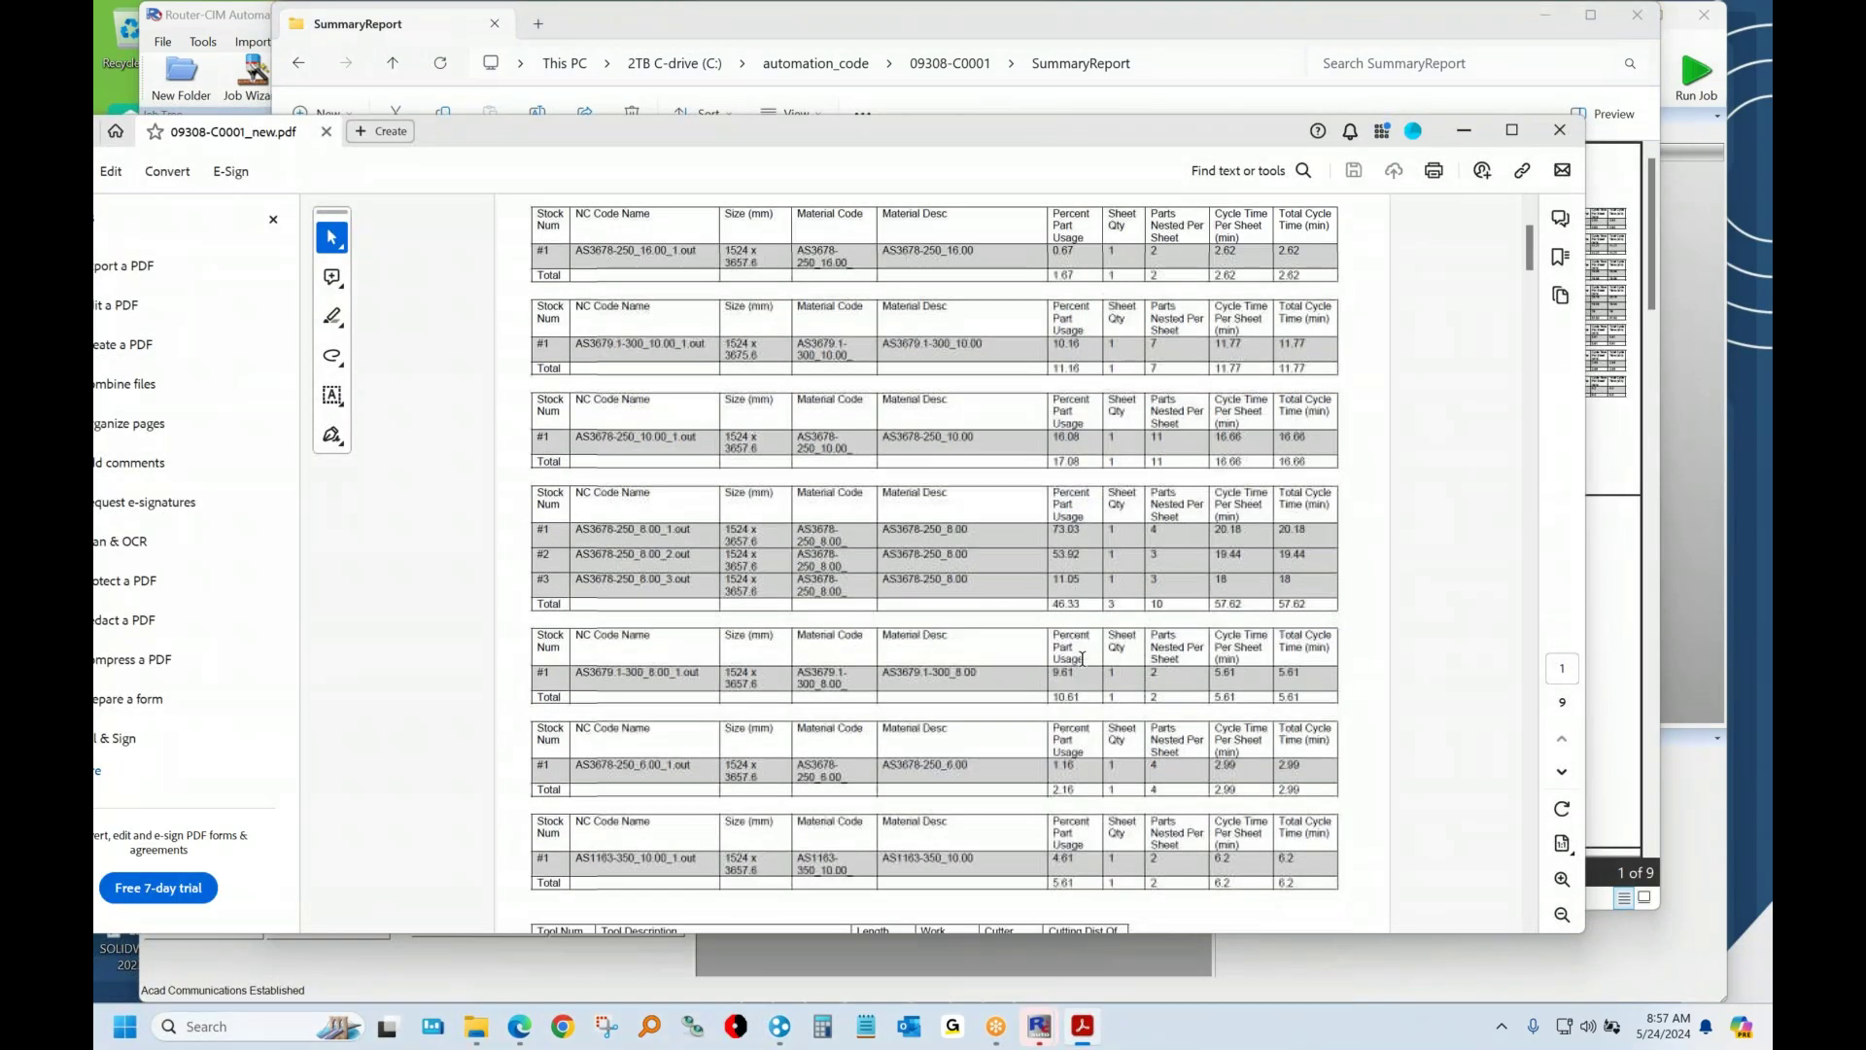
pyautogui.scroll(-7, 1085, 664)
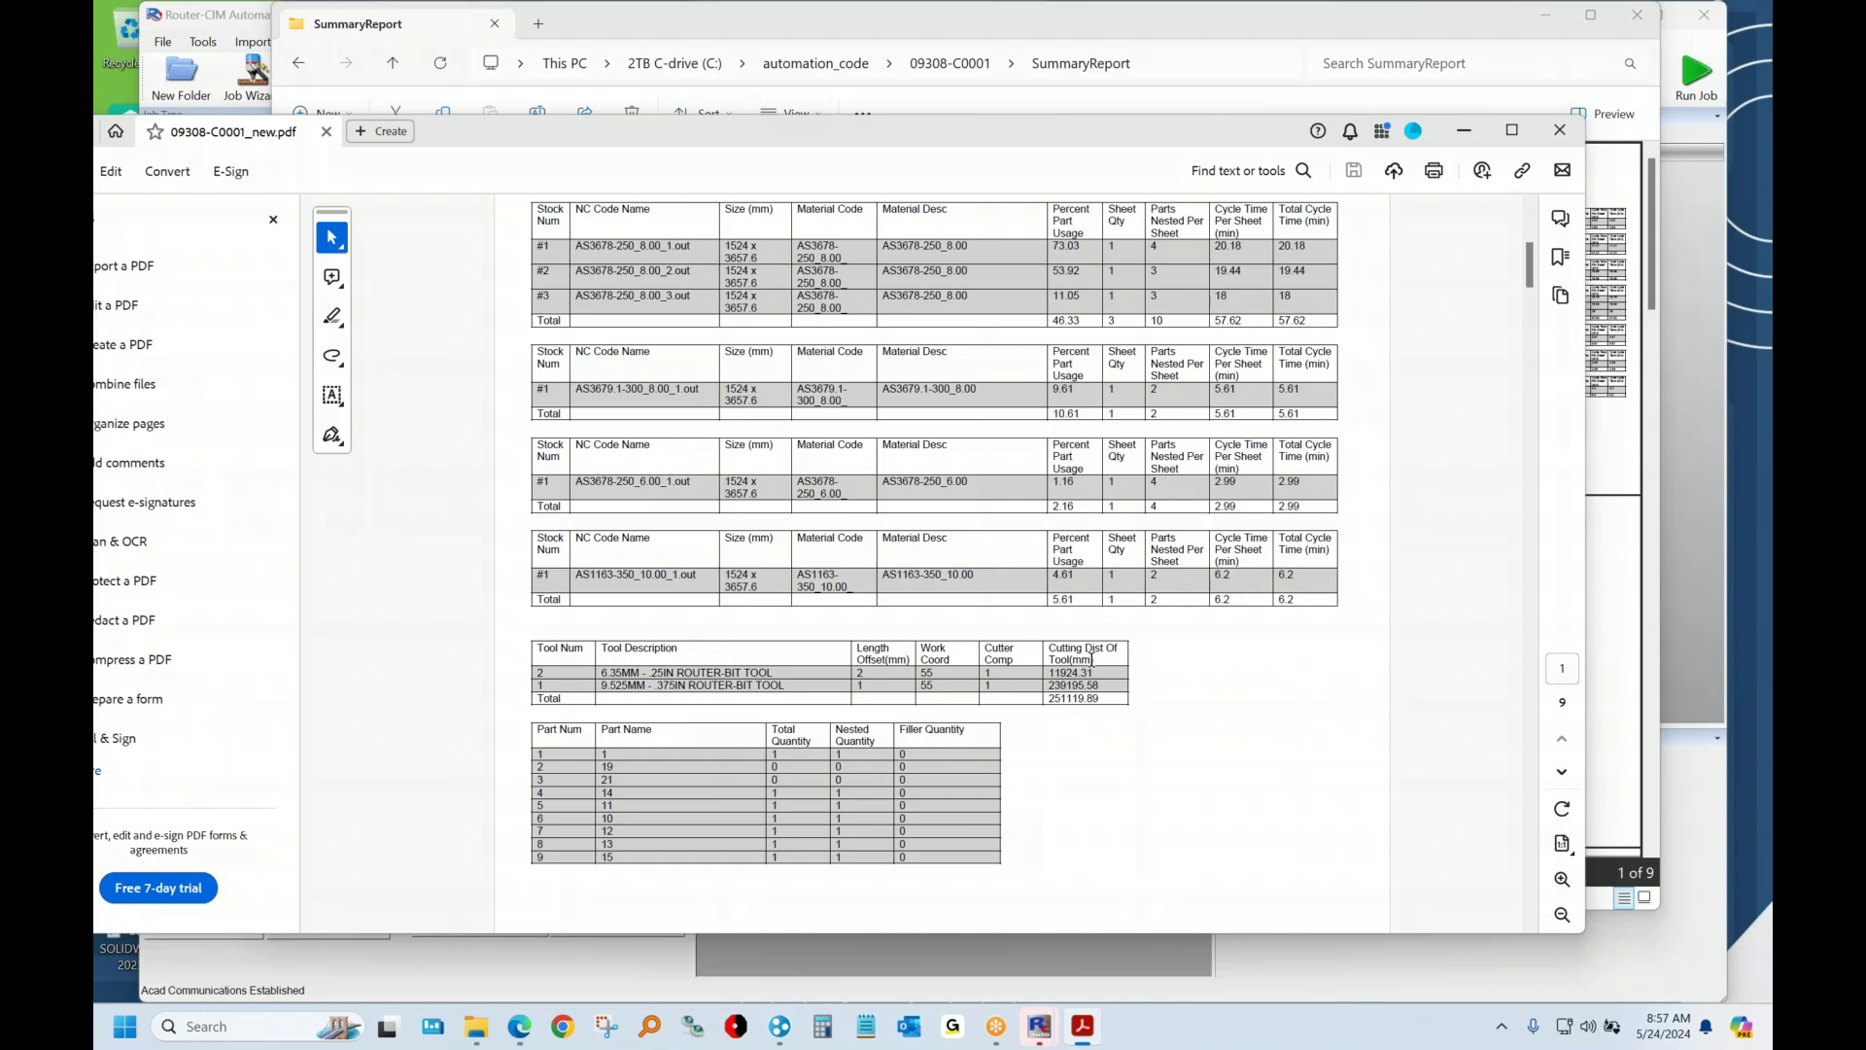
pyautogui.click(1558, 131)
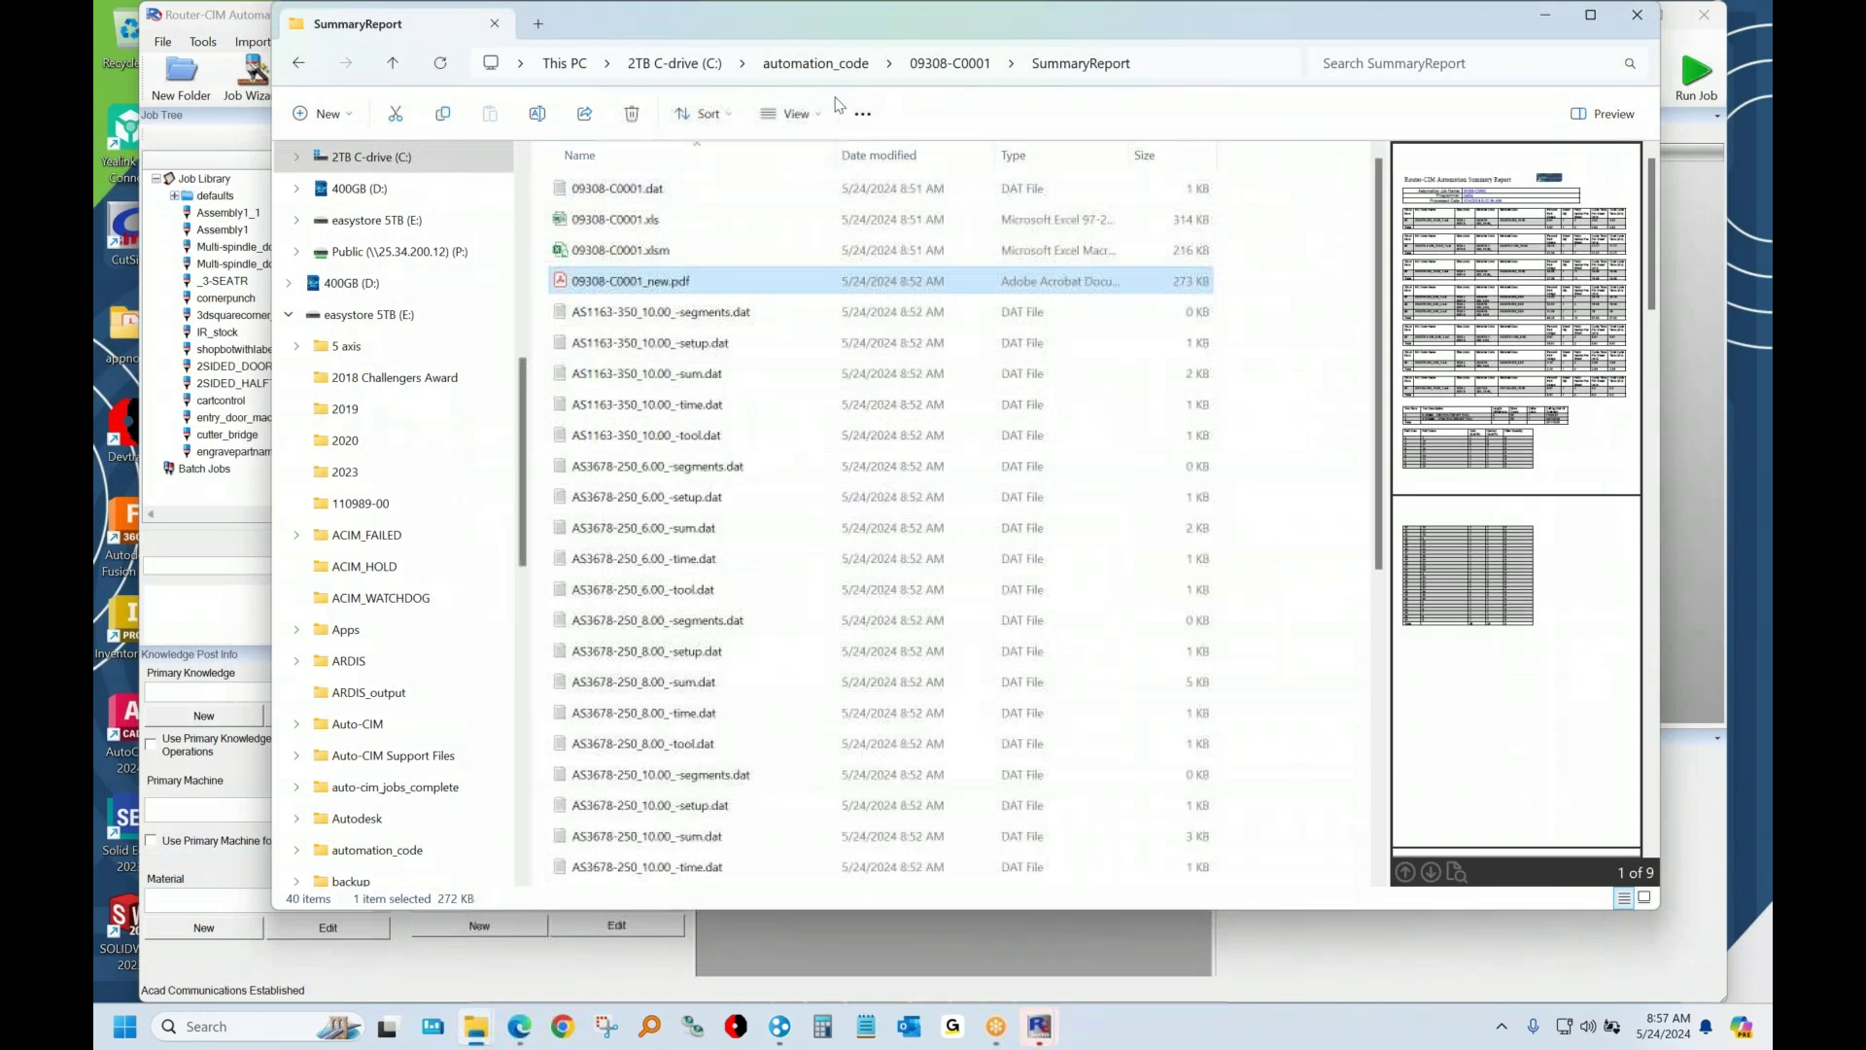
pyautogui.click(928, 63)
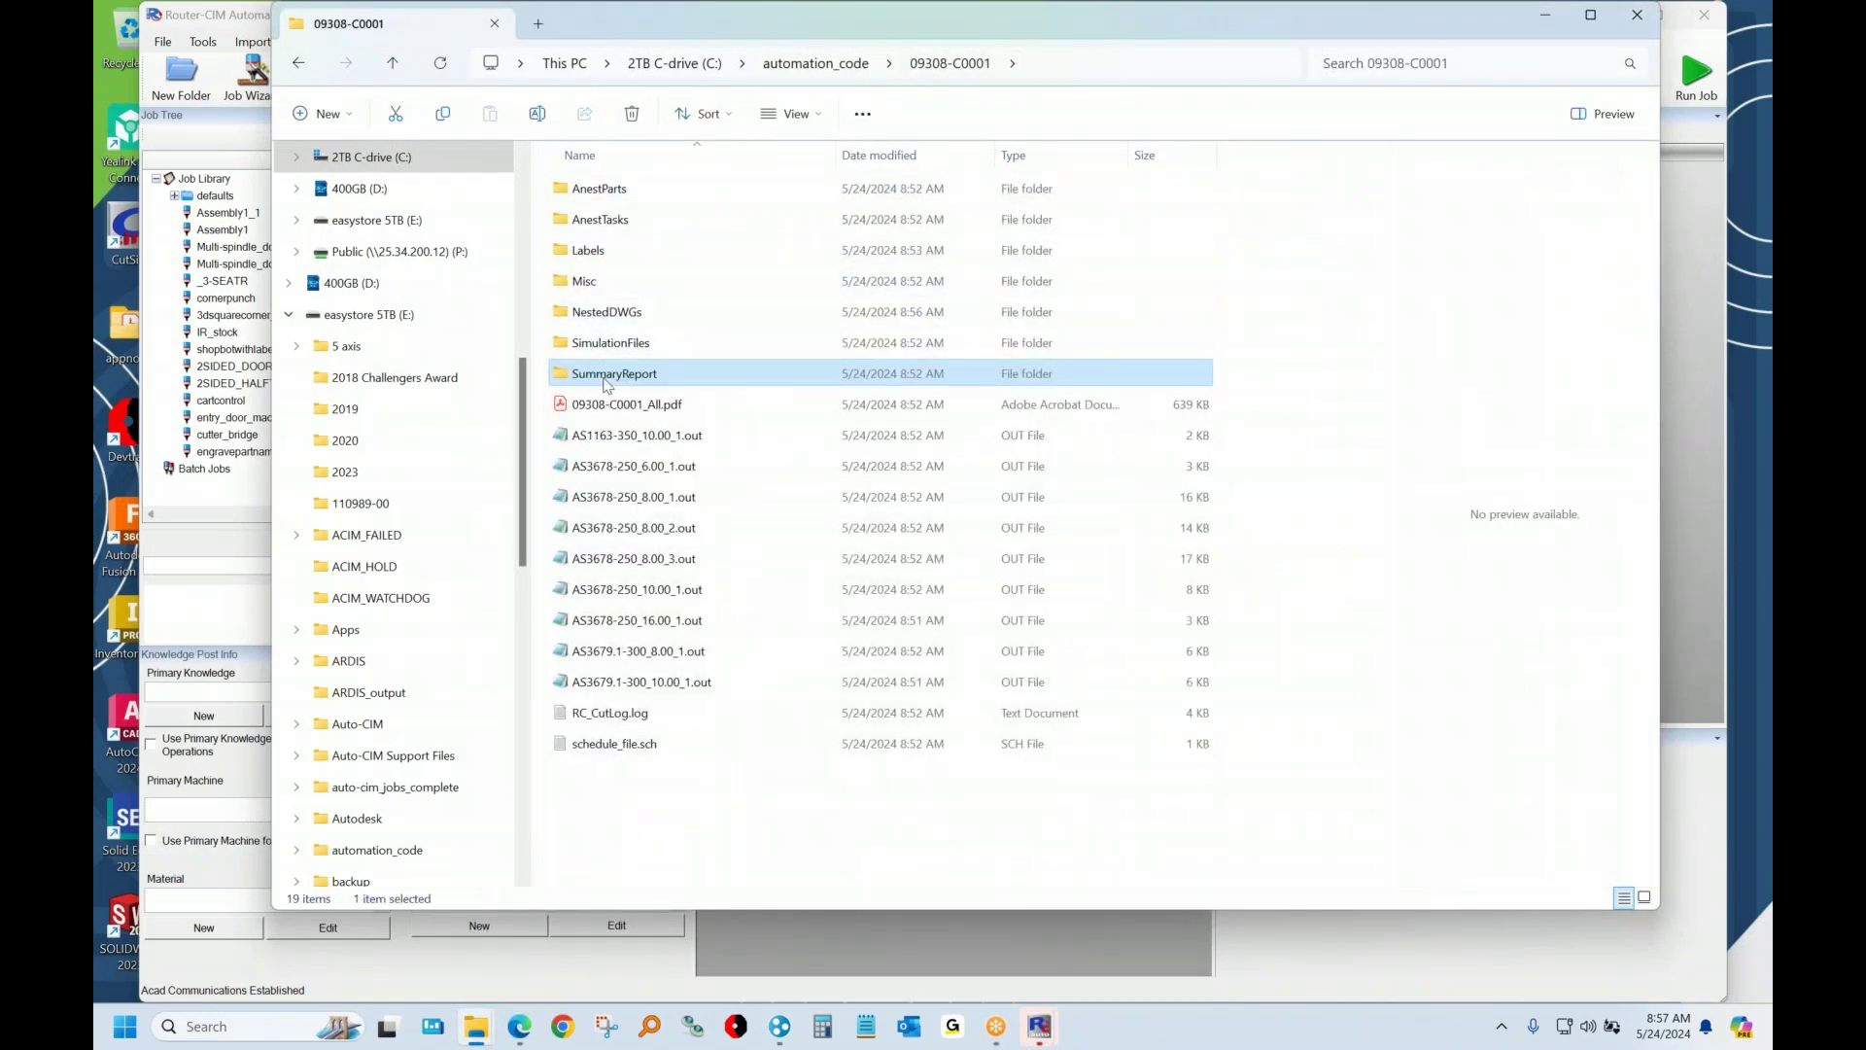
pyautogui.doubleClick(661, 404)
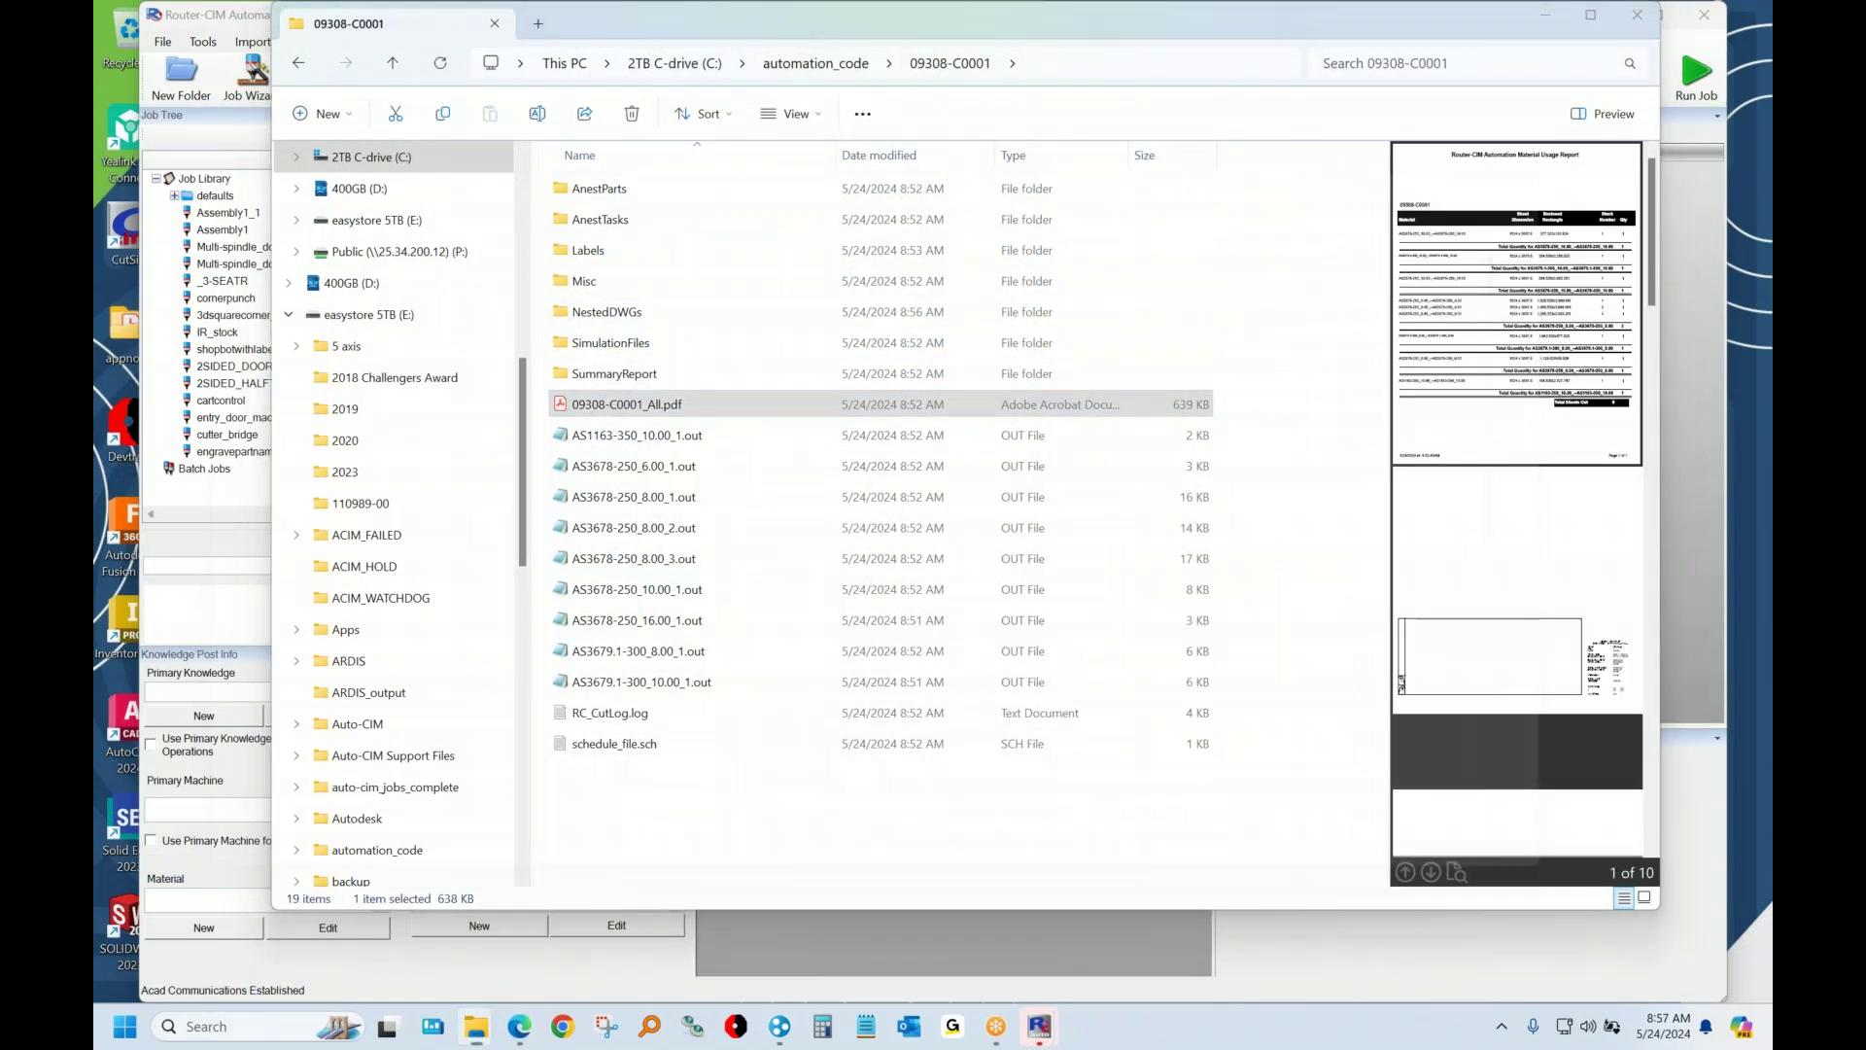
# Review the 09308-C0001_All.pdf material report down to Total Sheets Cut of 9, then close it
pyautogui.scroll(-3, 1107, 515)
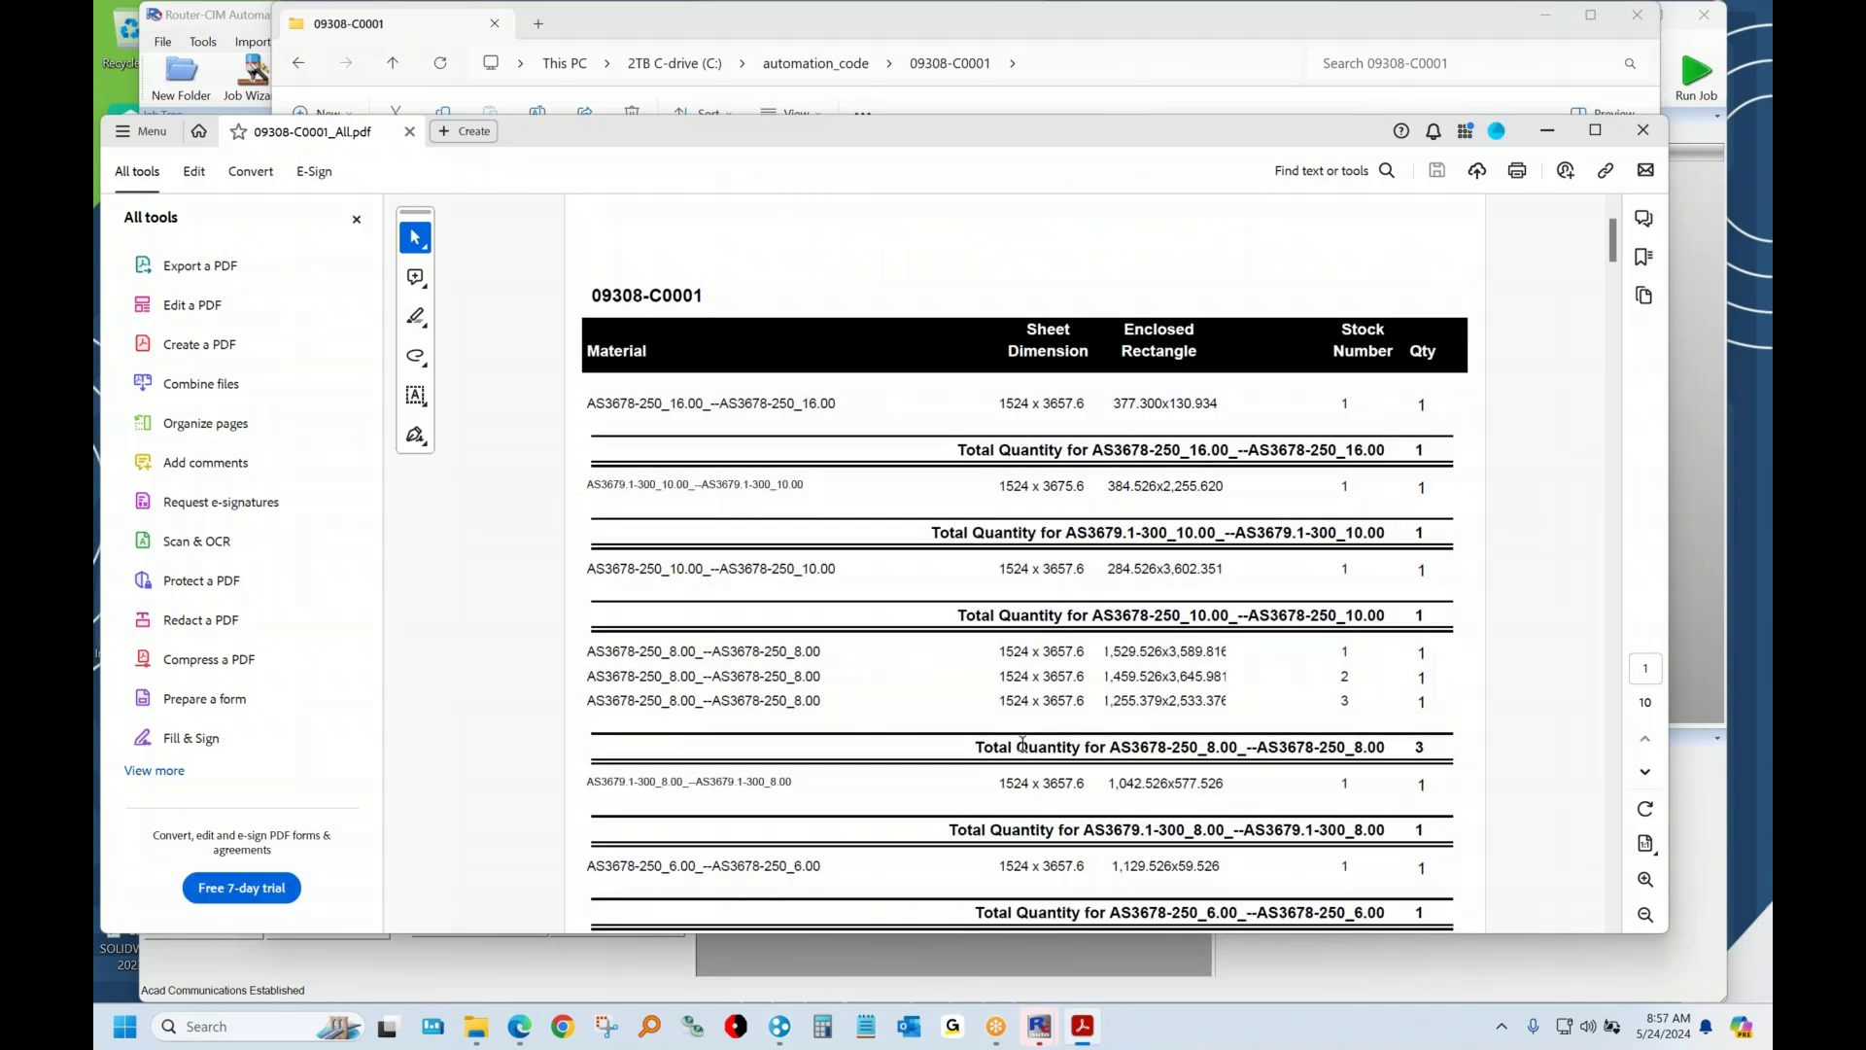
pyautogui.scroll(-1, 1053, 782)
pyautogui.scroll(-4, 1052, 789)
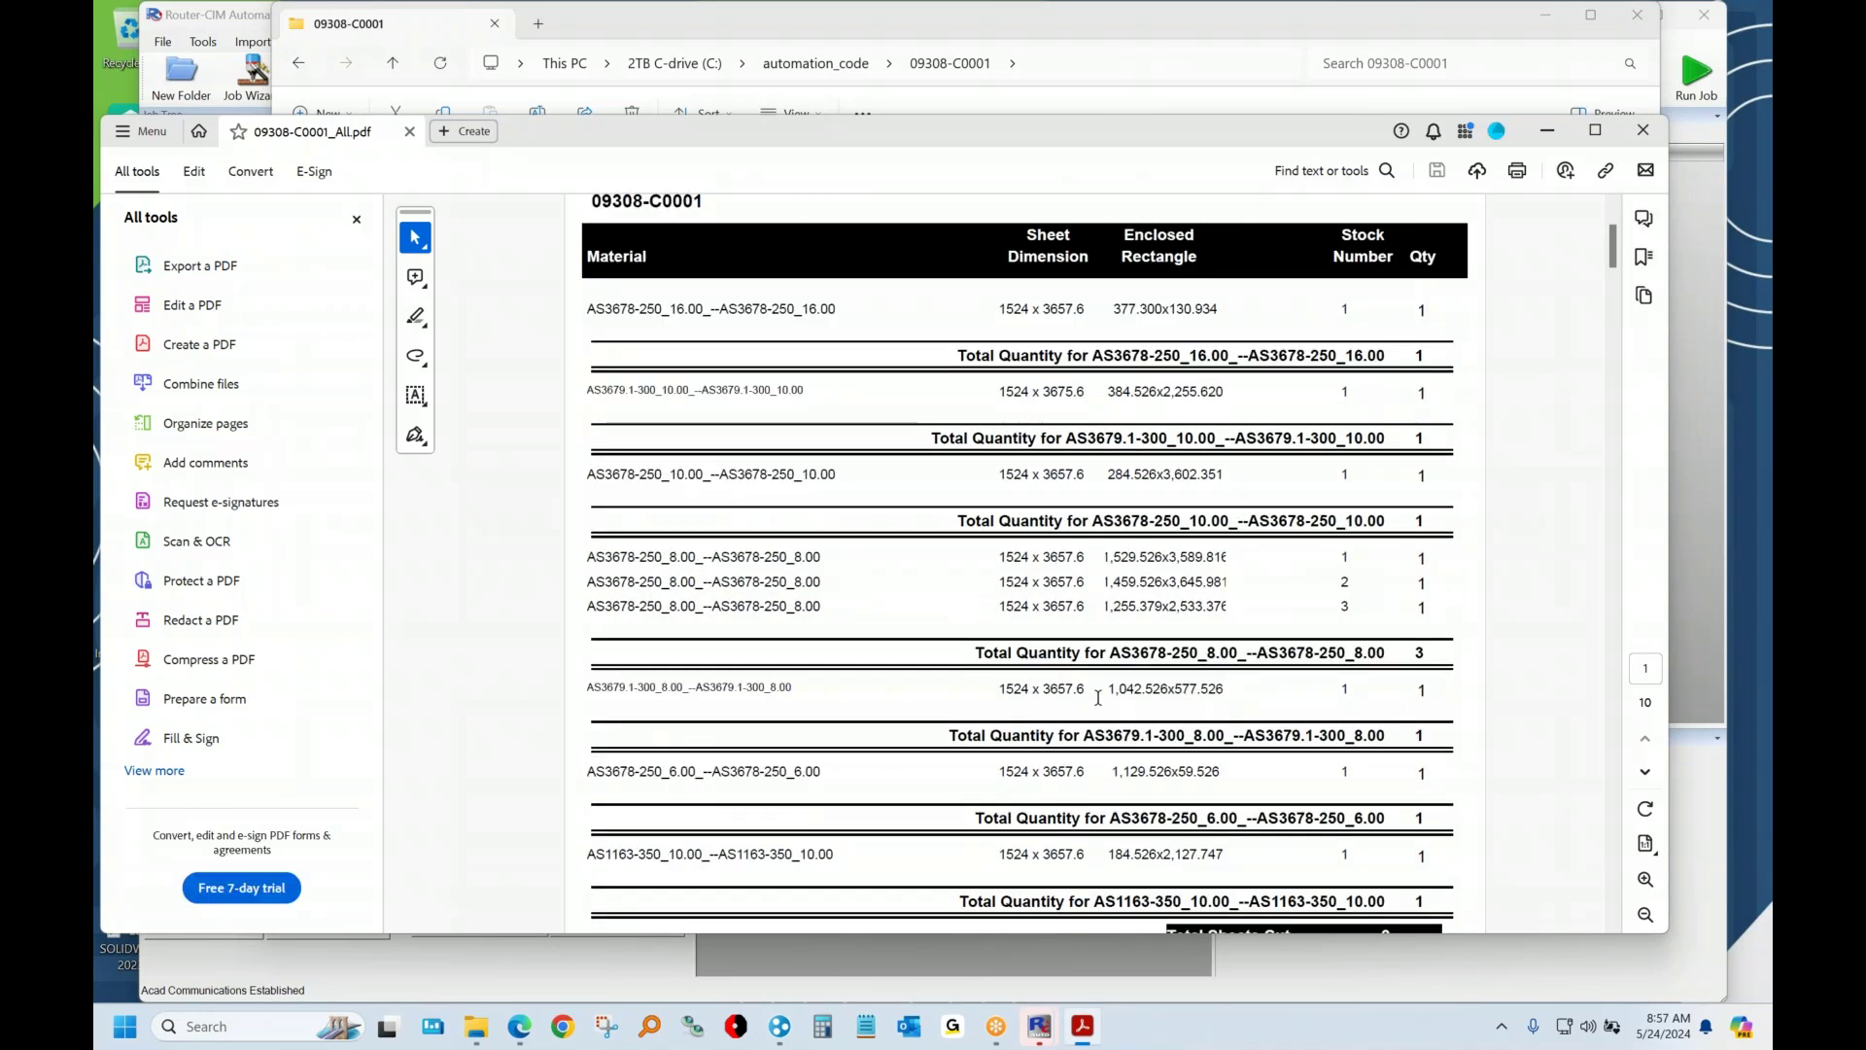
pyautogui.click(1641, 132)
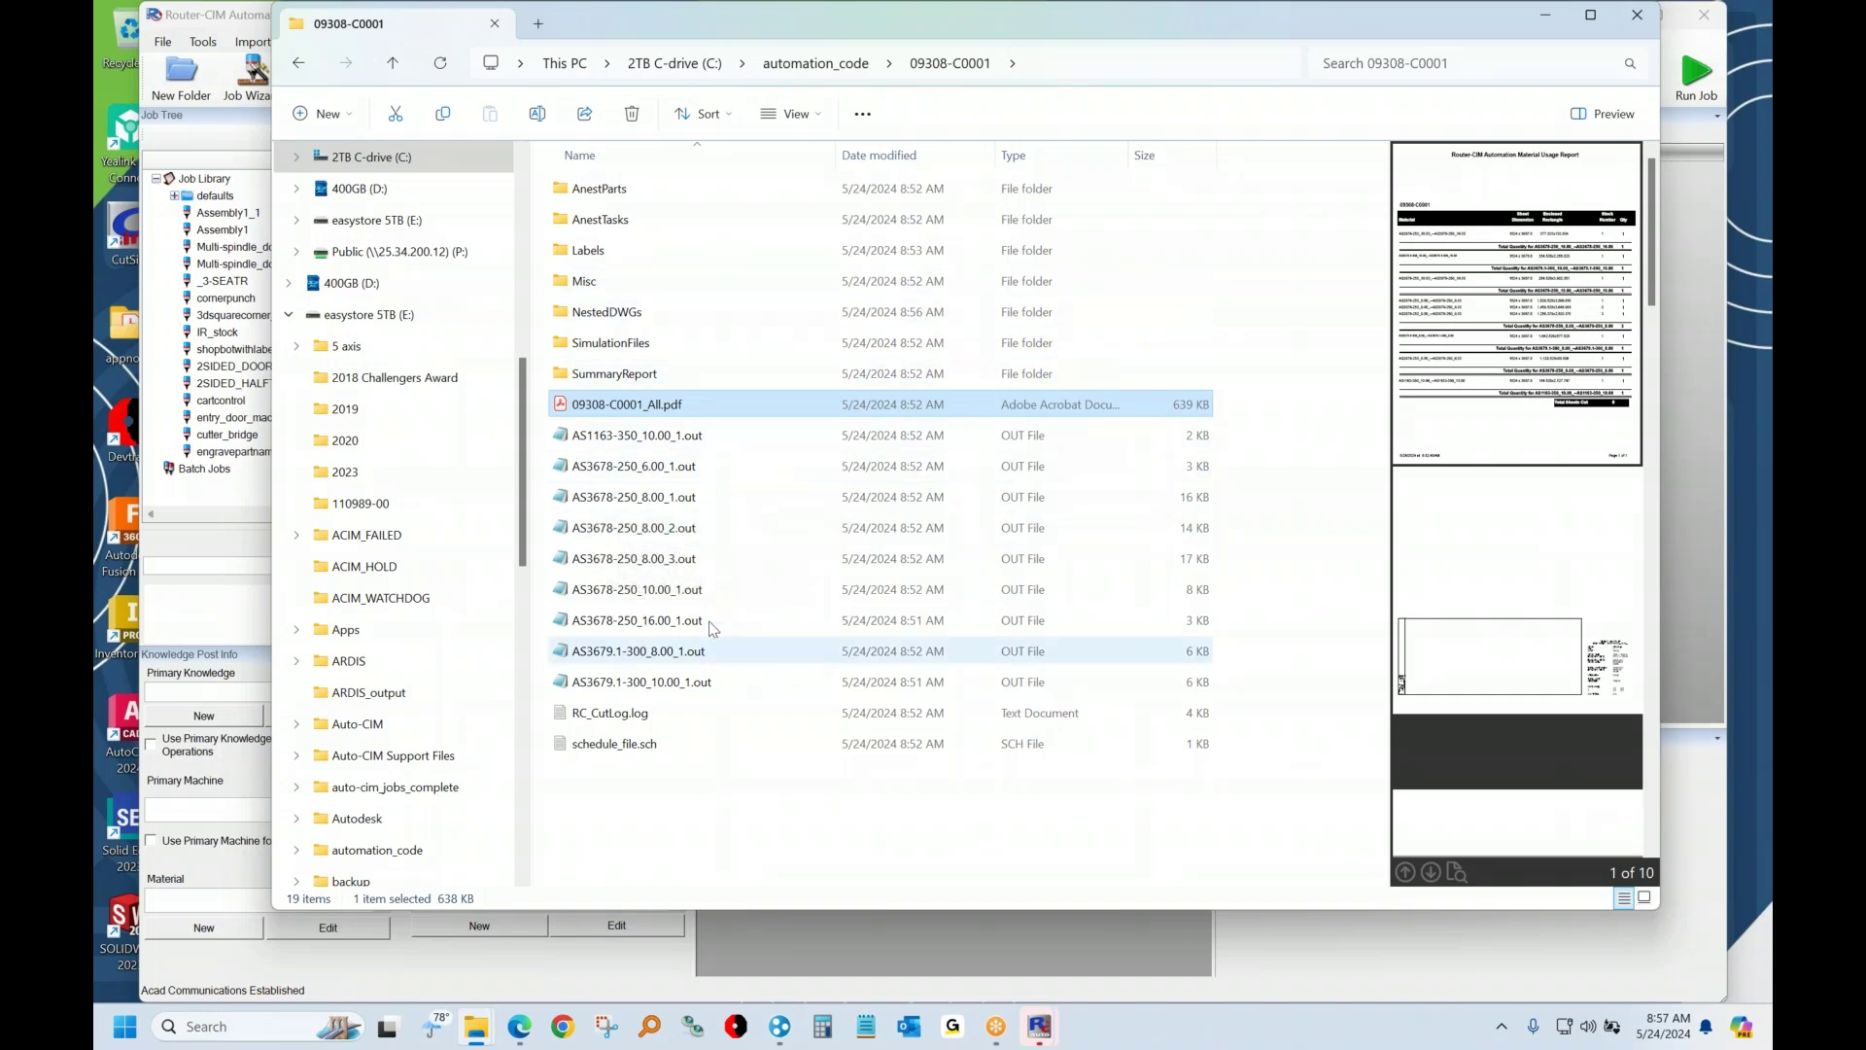
# Switch to the Microsoft Edge window showing CIM-TECH's CAM Companion page
pyautogui.click(529, 1040)
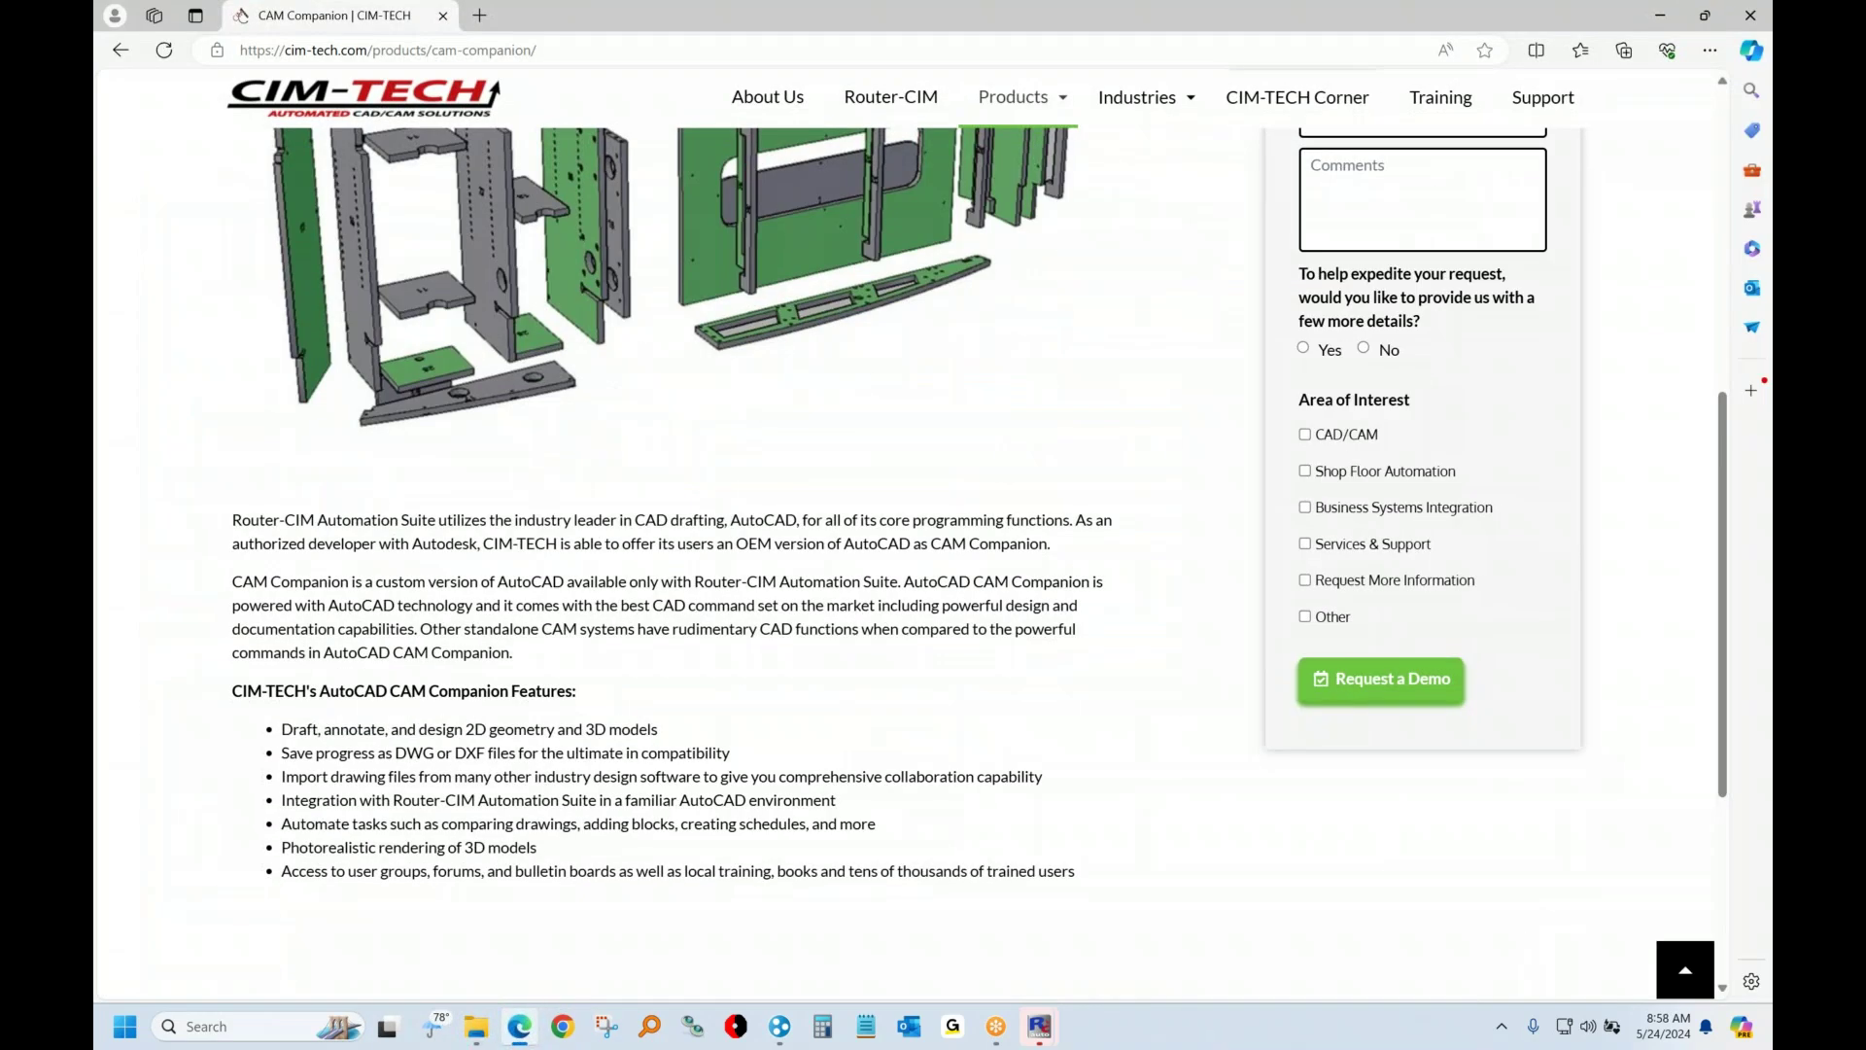
# Go to the CIM-TECH Products page and browse to the AutoNEST, Advanced AutoNEST and Auto-CIM descriptions
pyautogui.scroll(5, 680, 583)
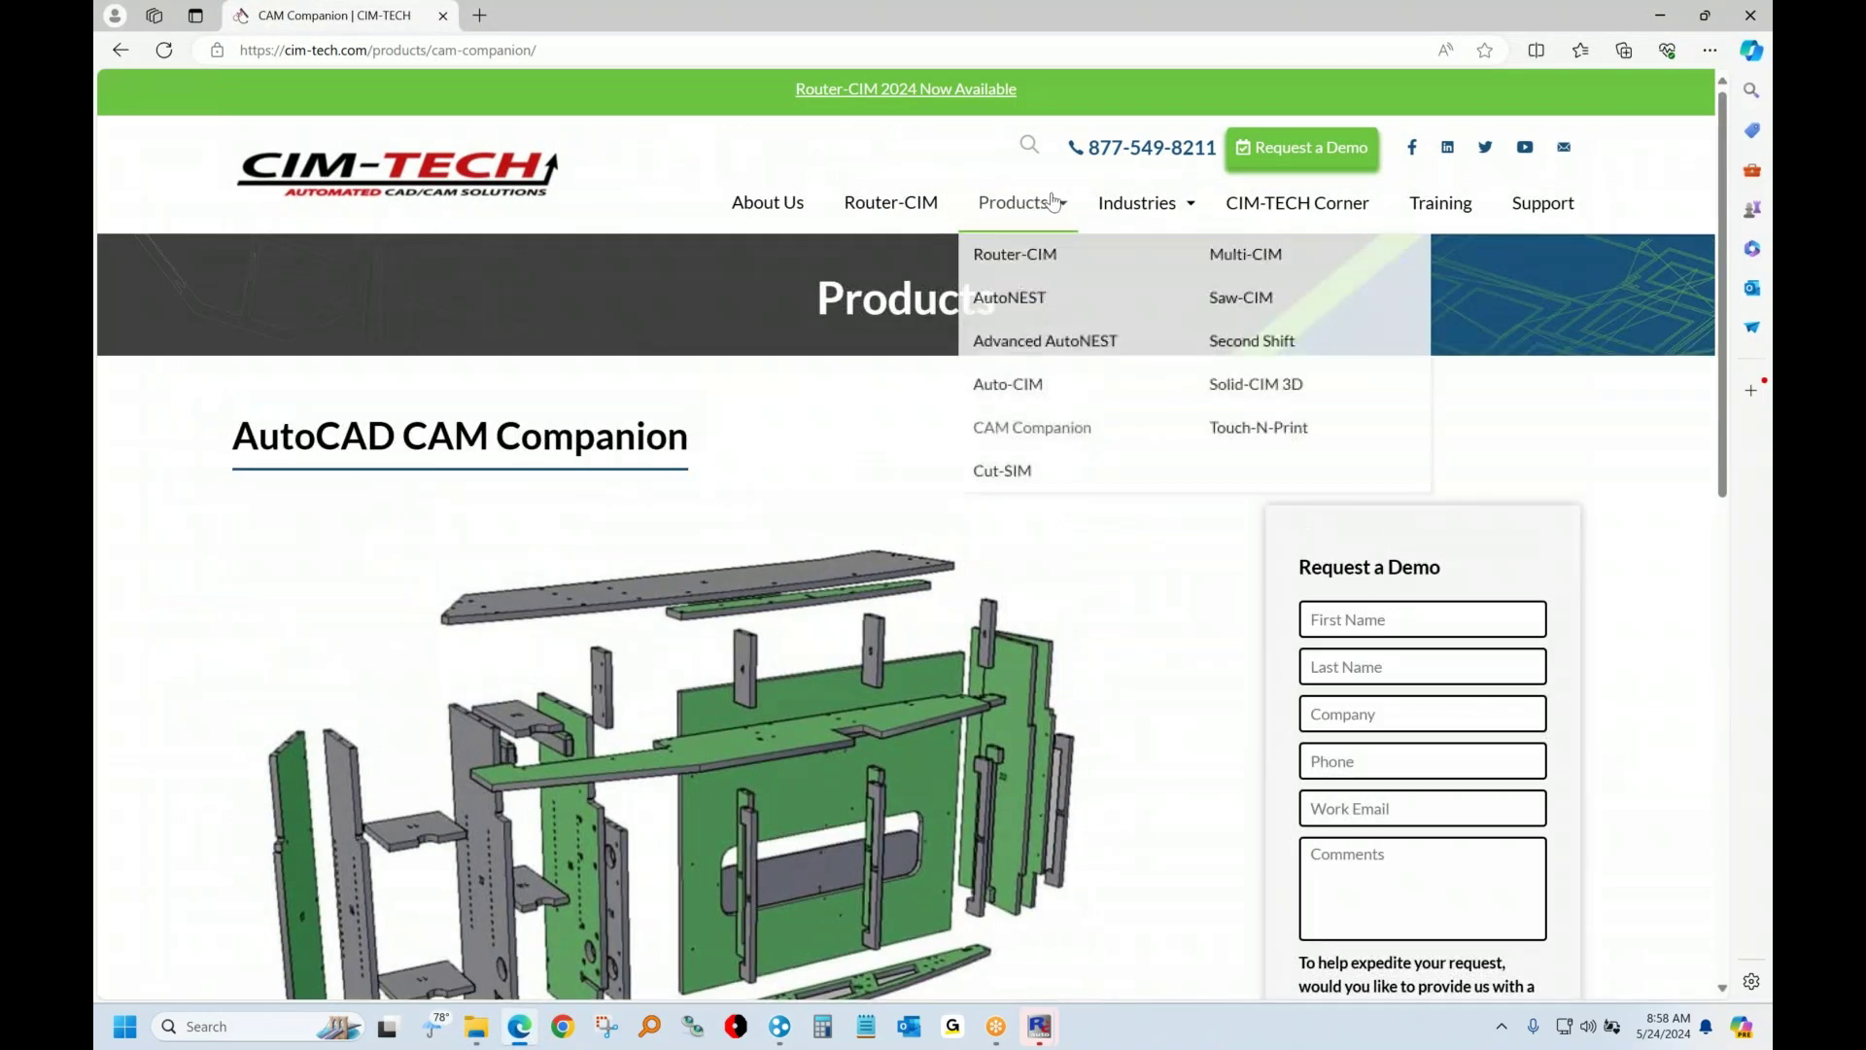
pyautogui.click(1012, 202)
pyautogui.scroll(-3, 541, 534)
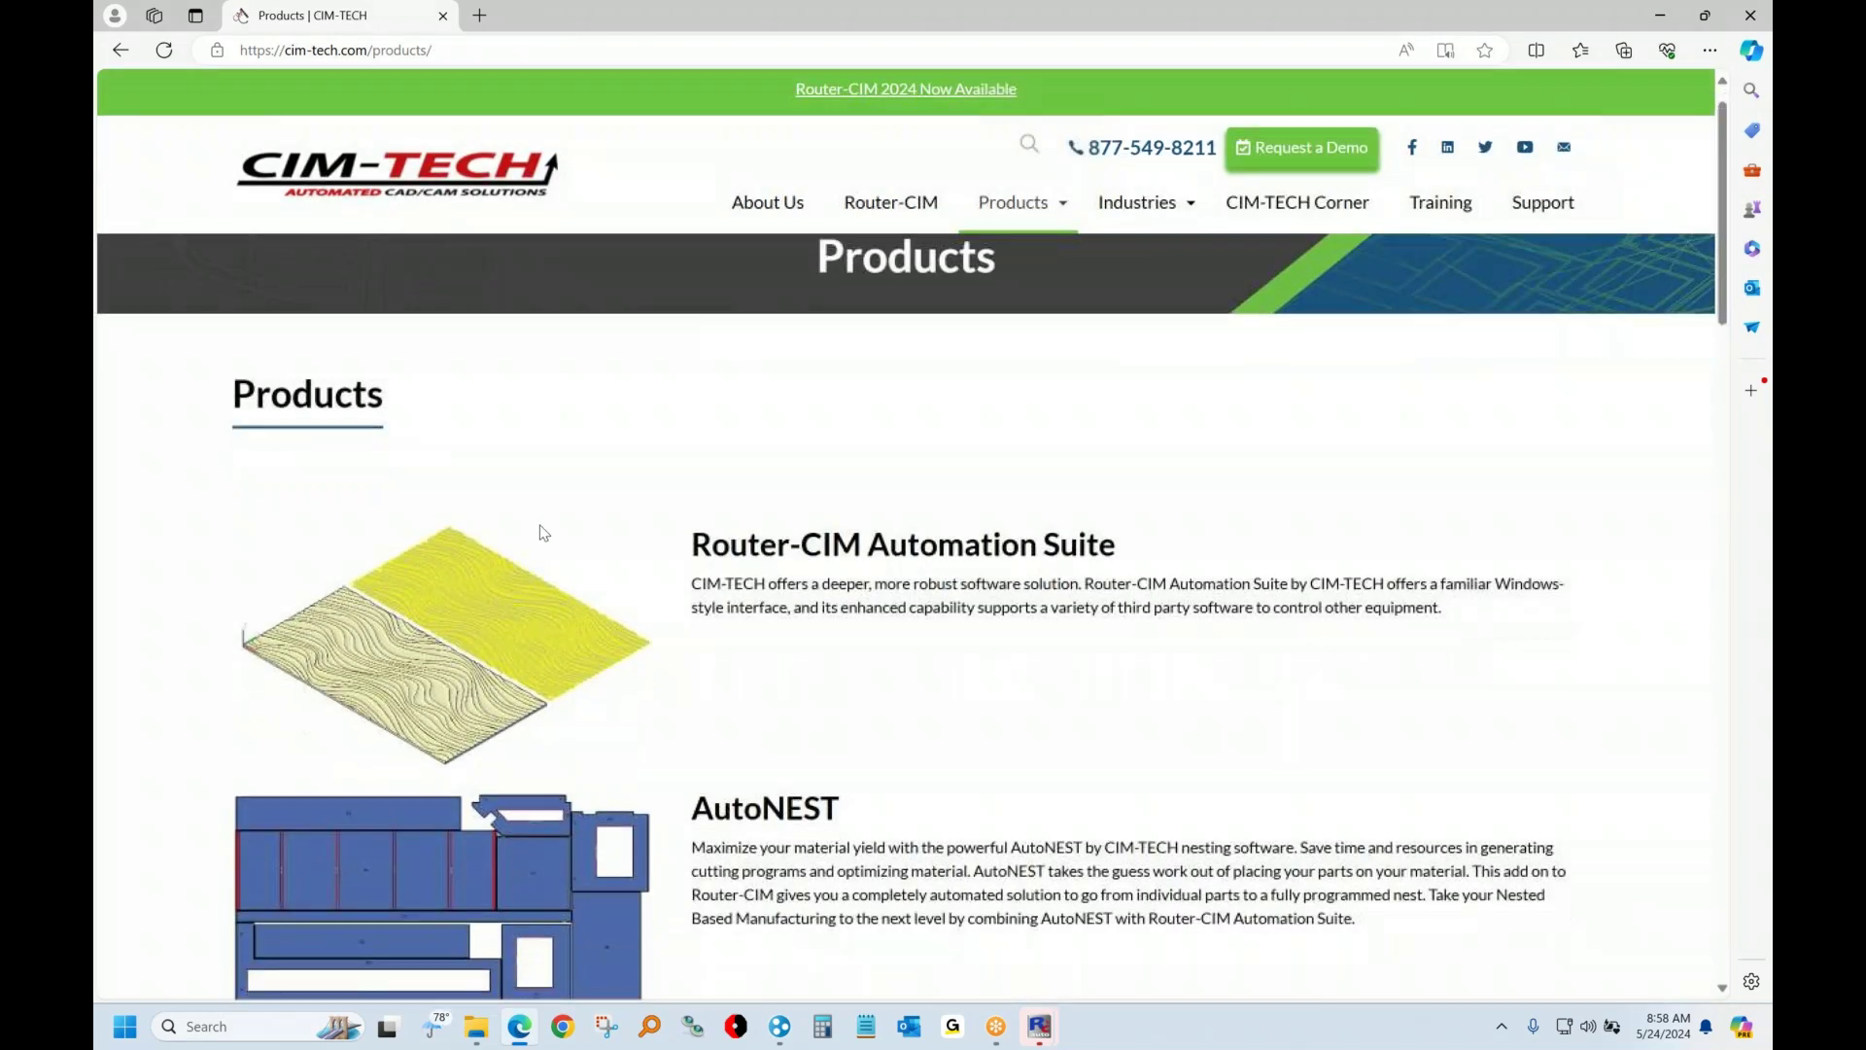
pyautogui.scroll(-1, 522, 814)
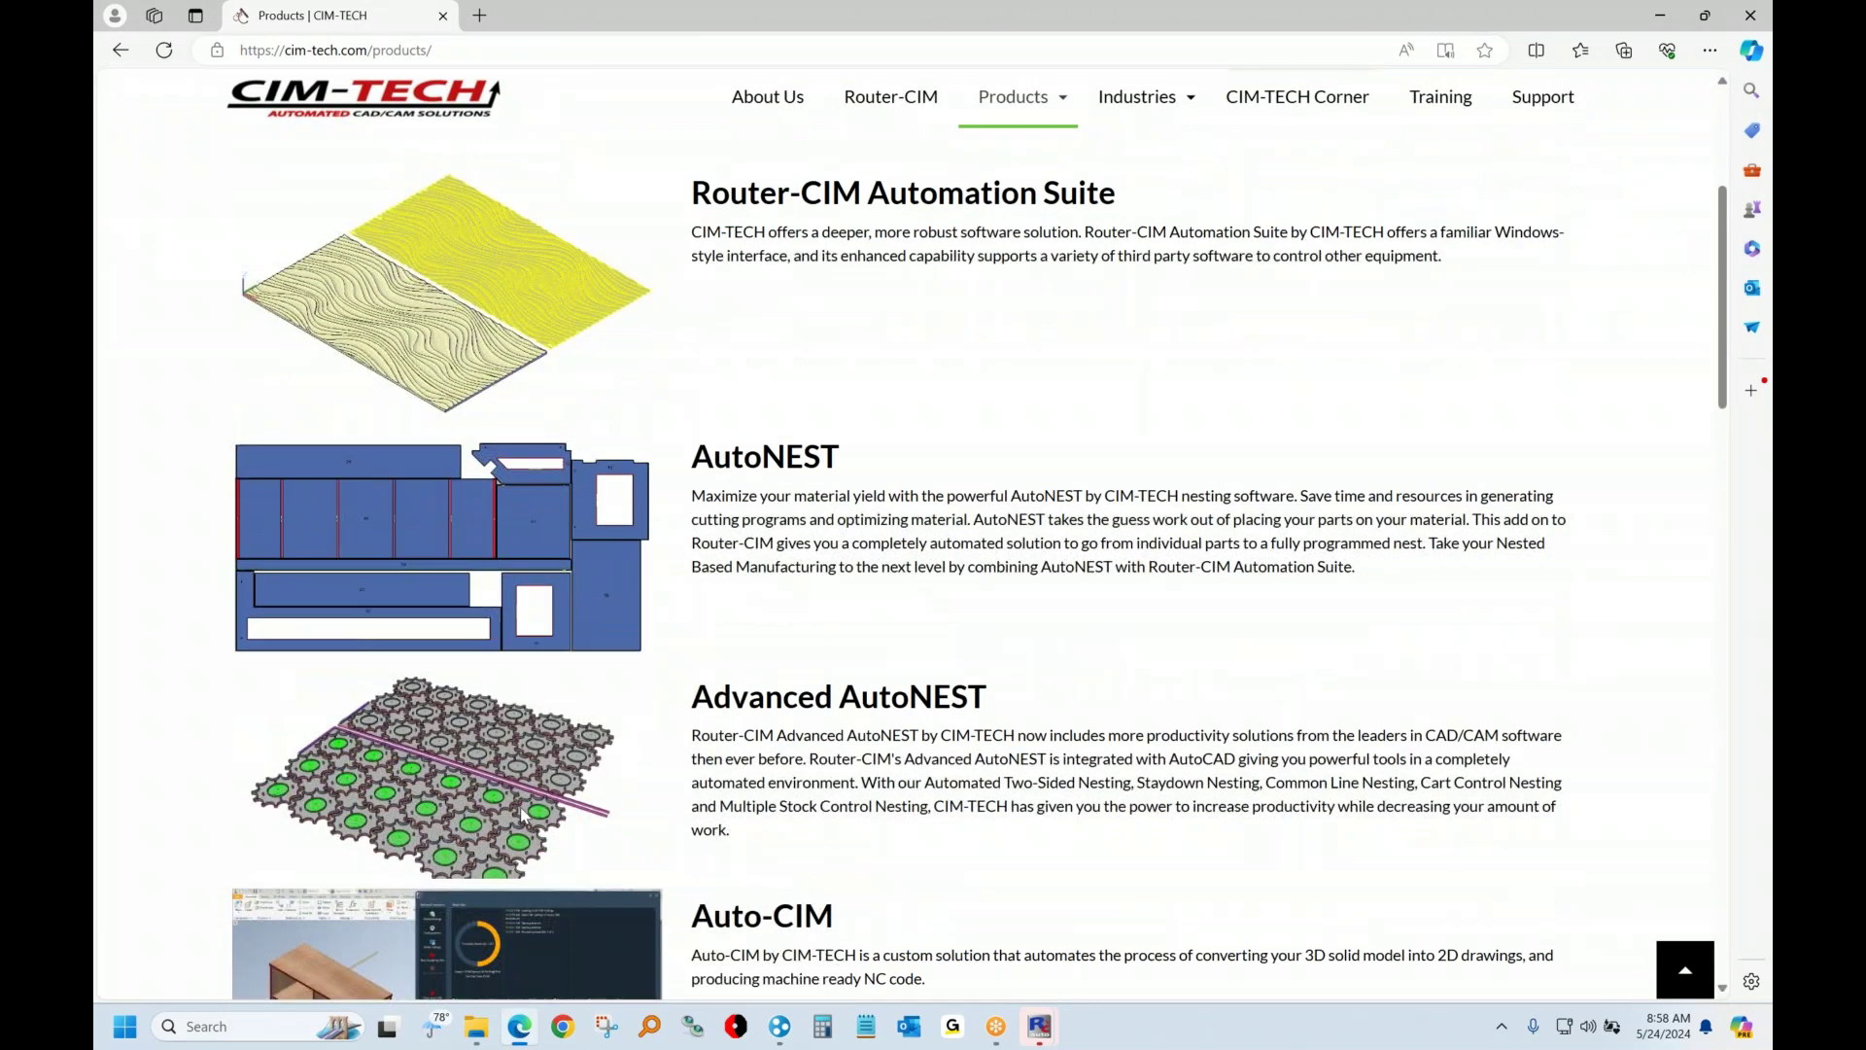
pyautogui.scroll(-1, 697, 759)
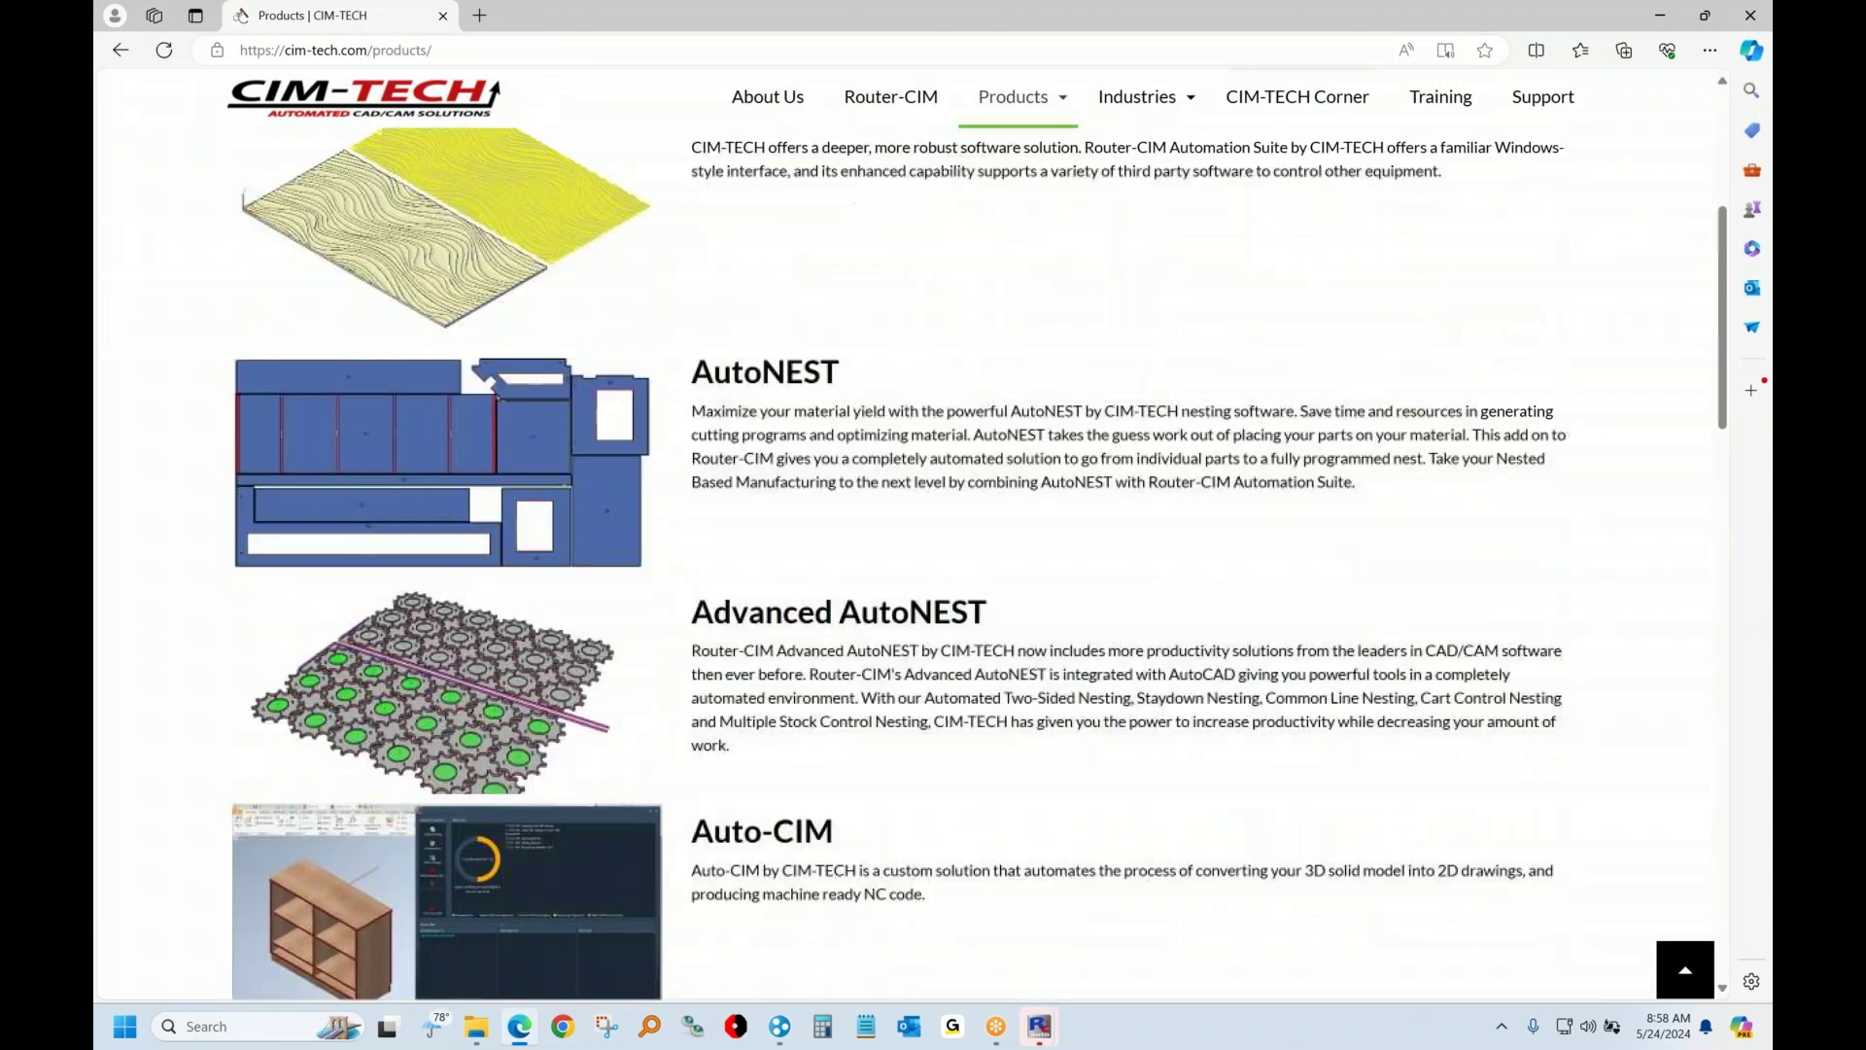